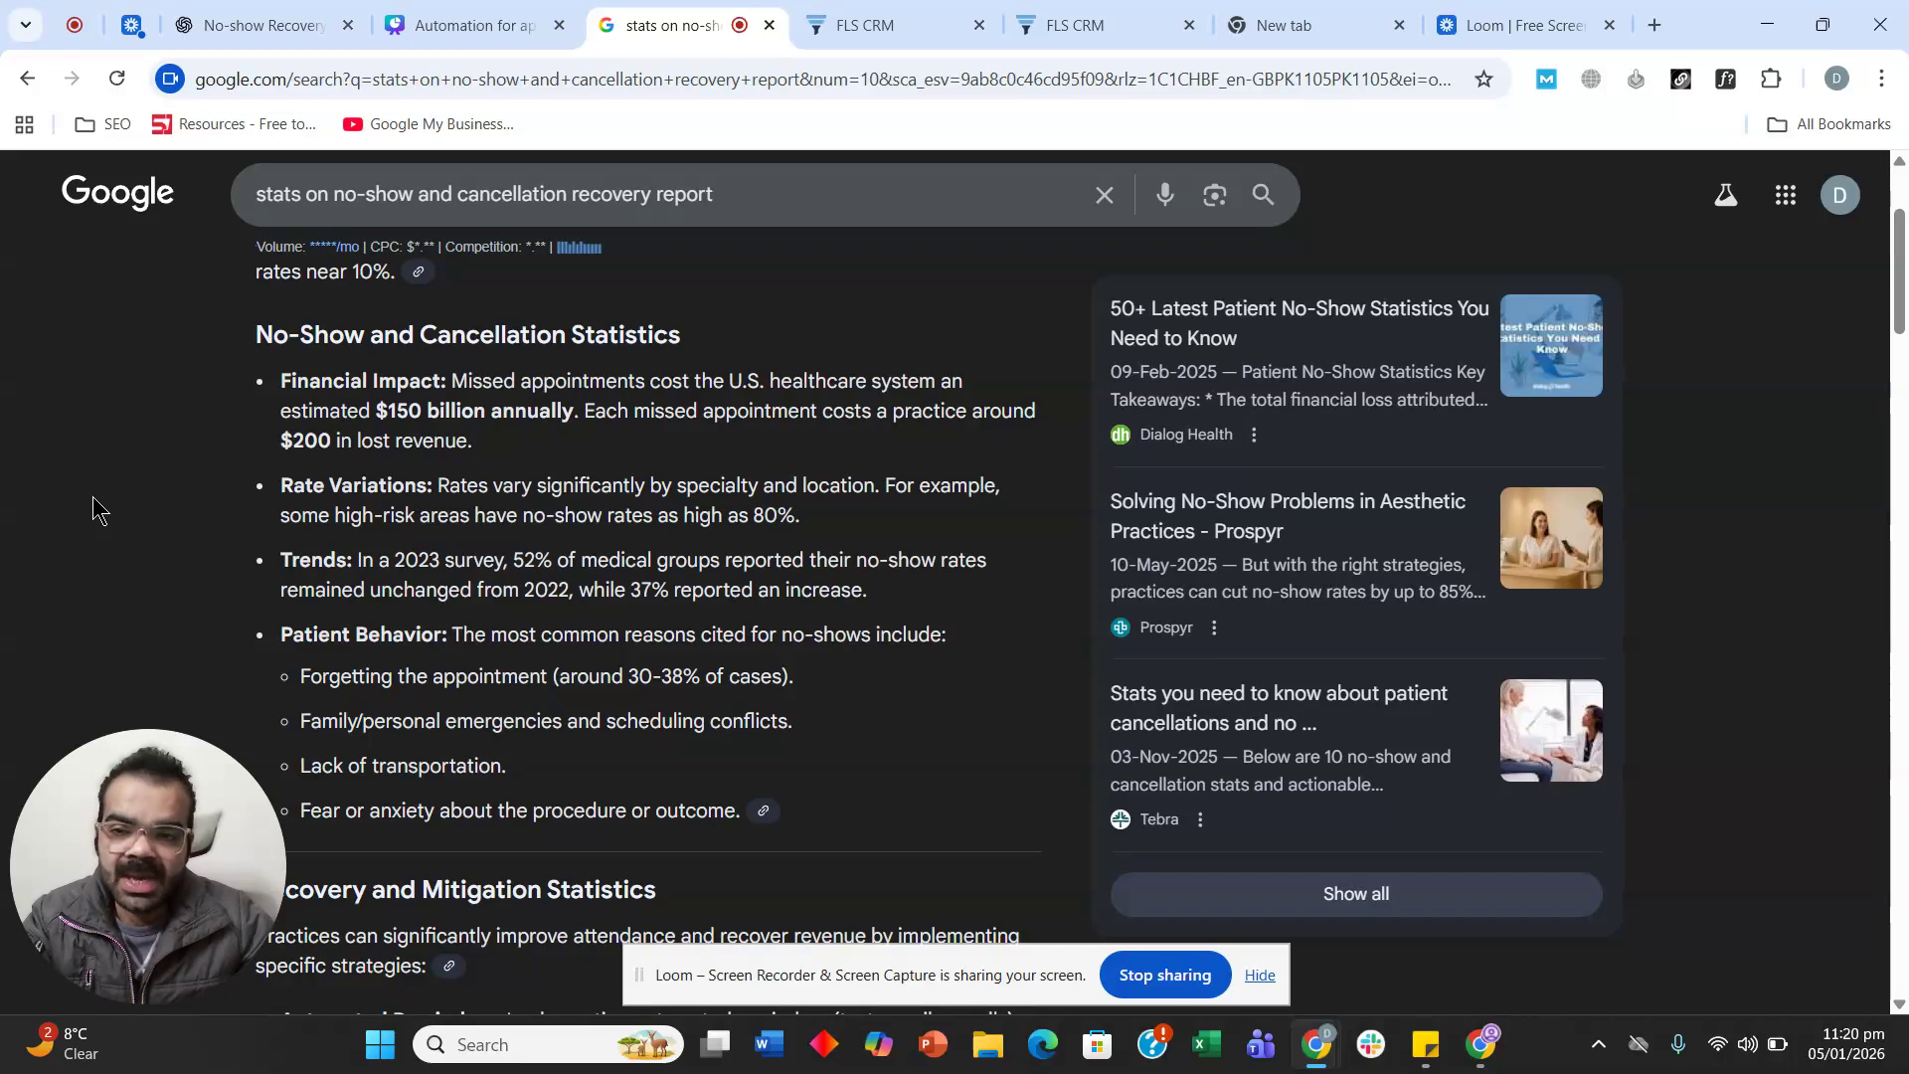
Review the recovery and mitigation statistics in the search results, and show the Example slide in the Canva presentation.
scroll(126, 426, down, 5)
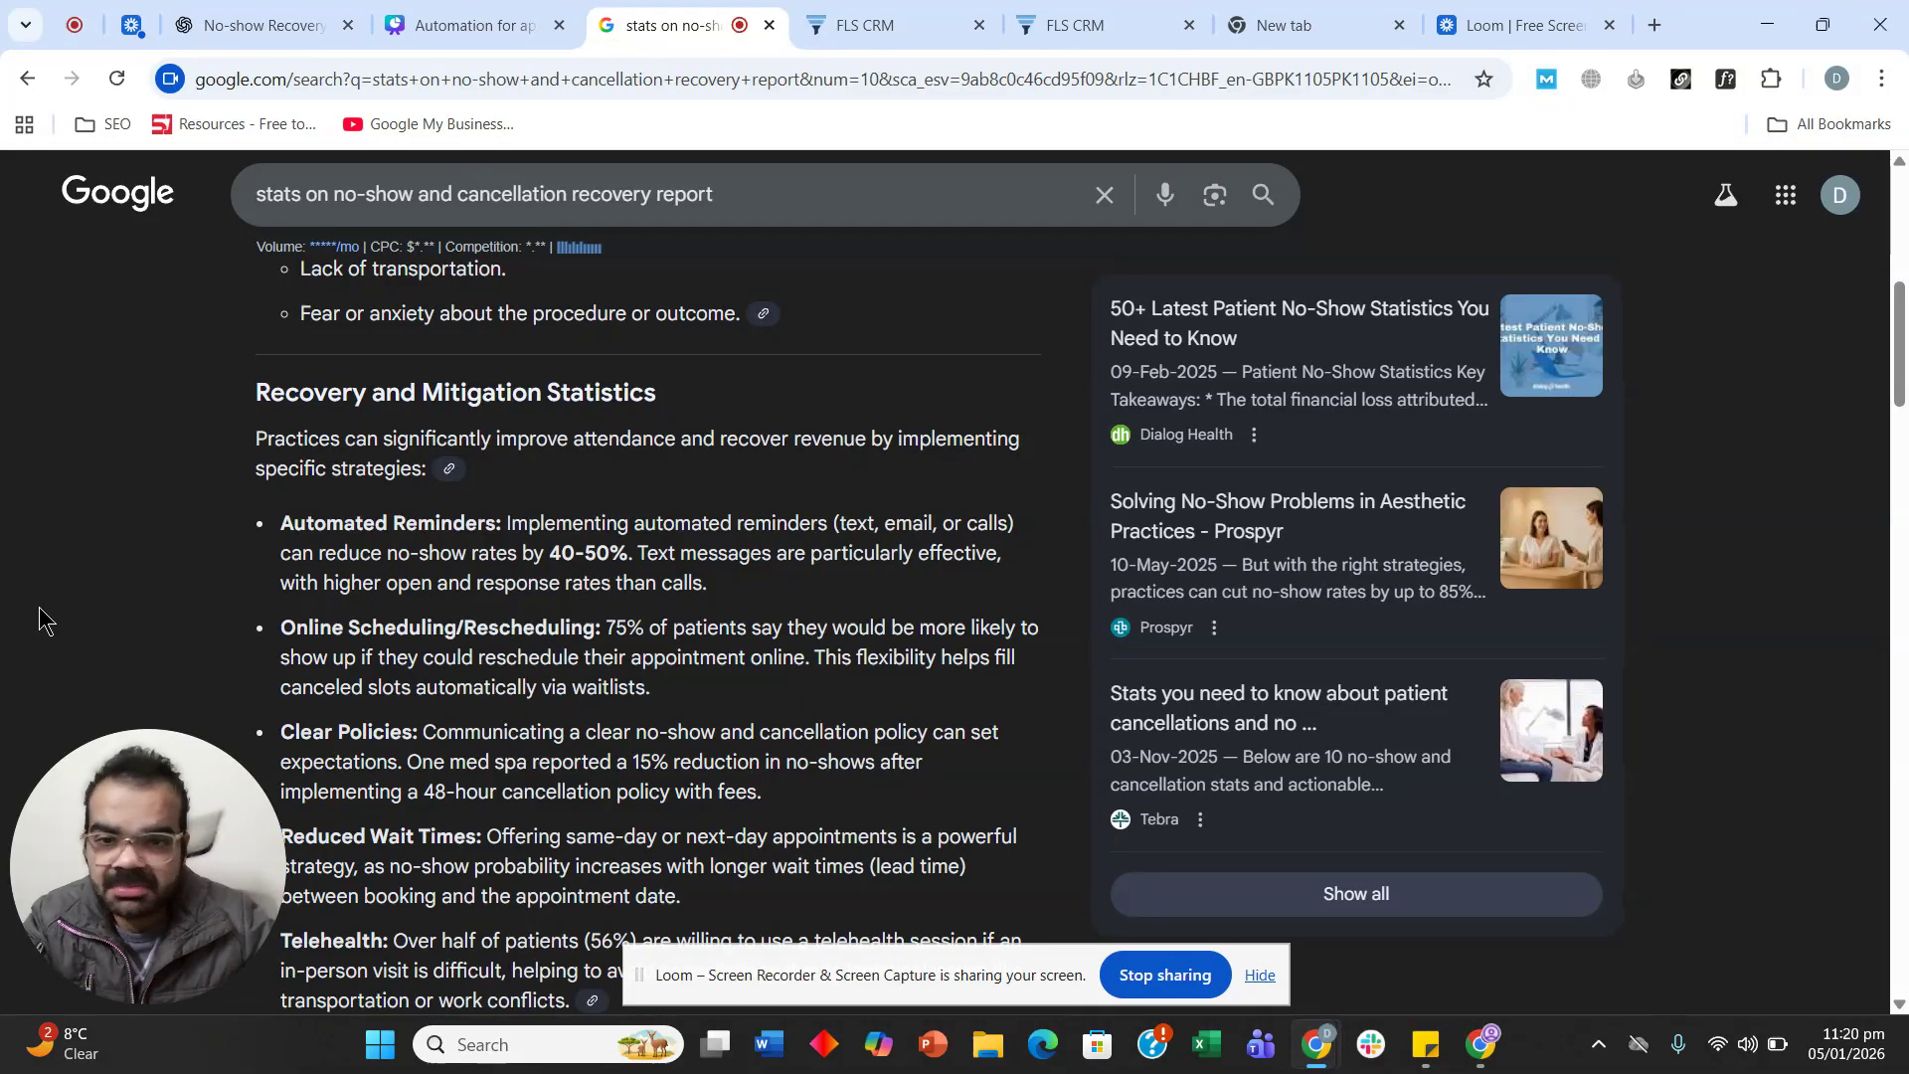
scroll(3, 620, up, 1)
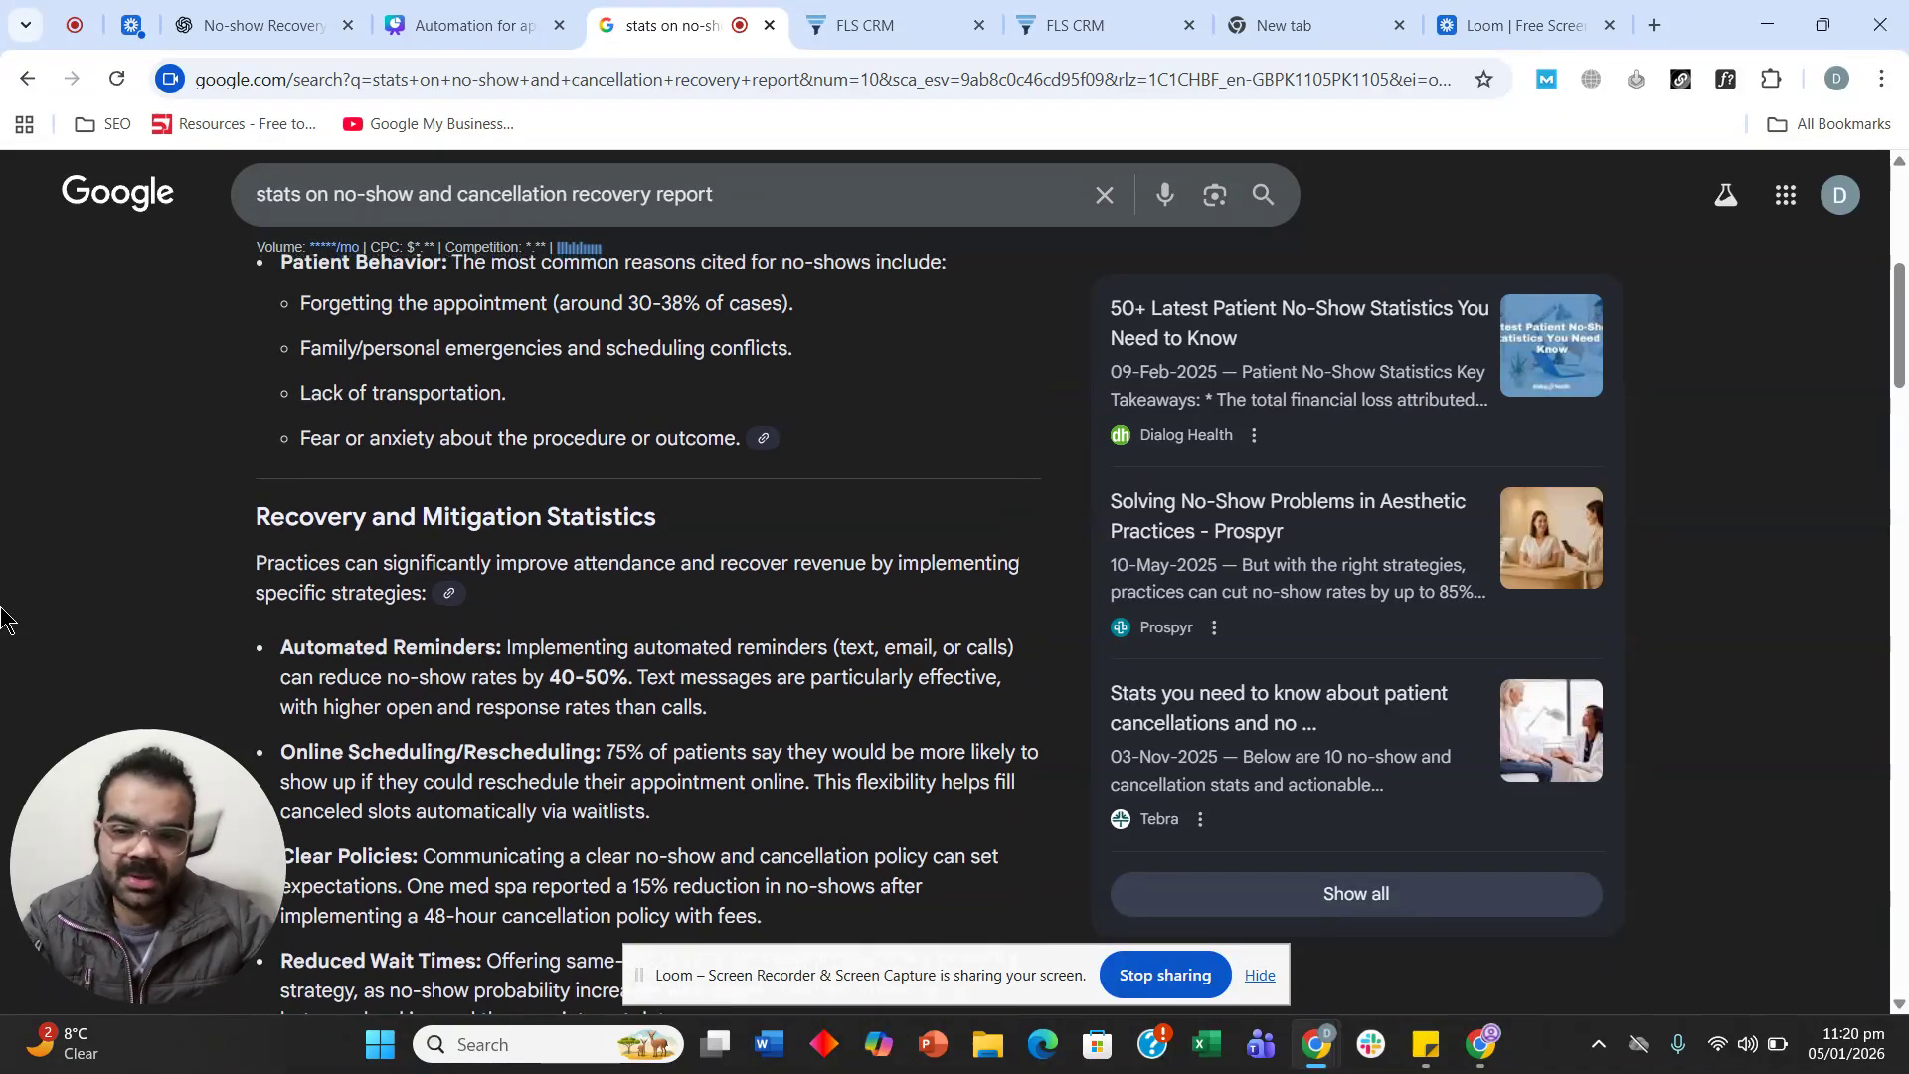
scroll(3, 621, down, 1)
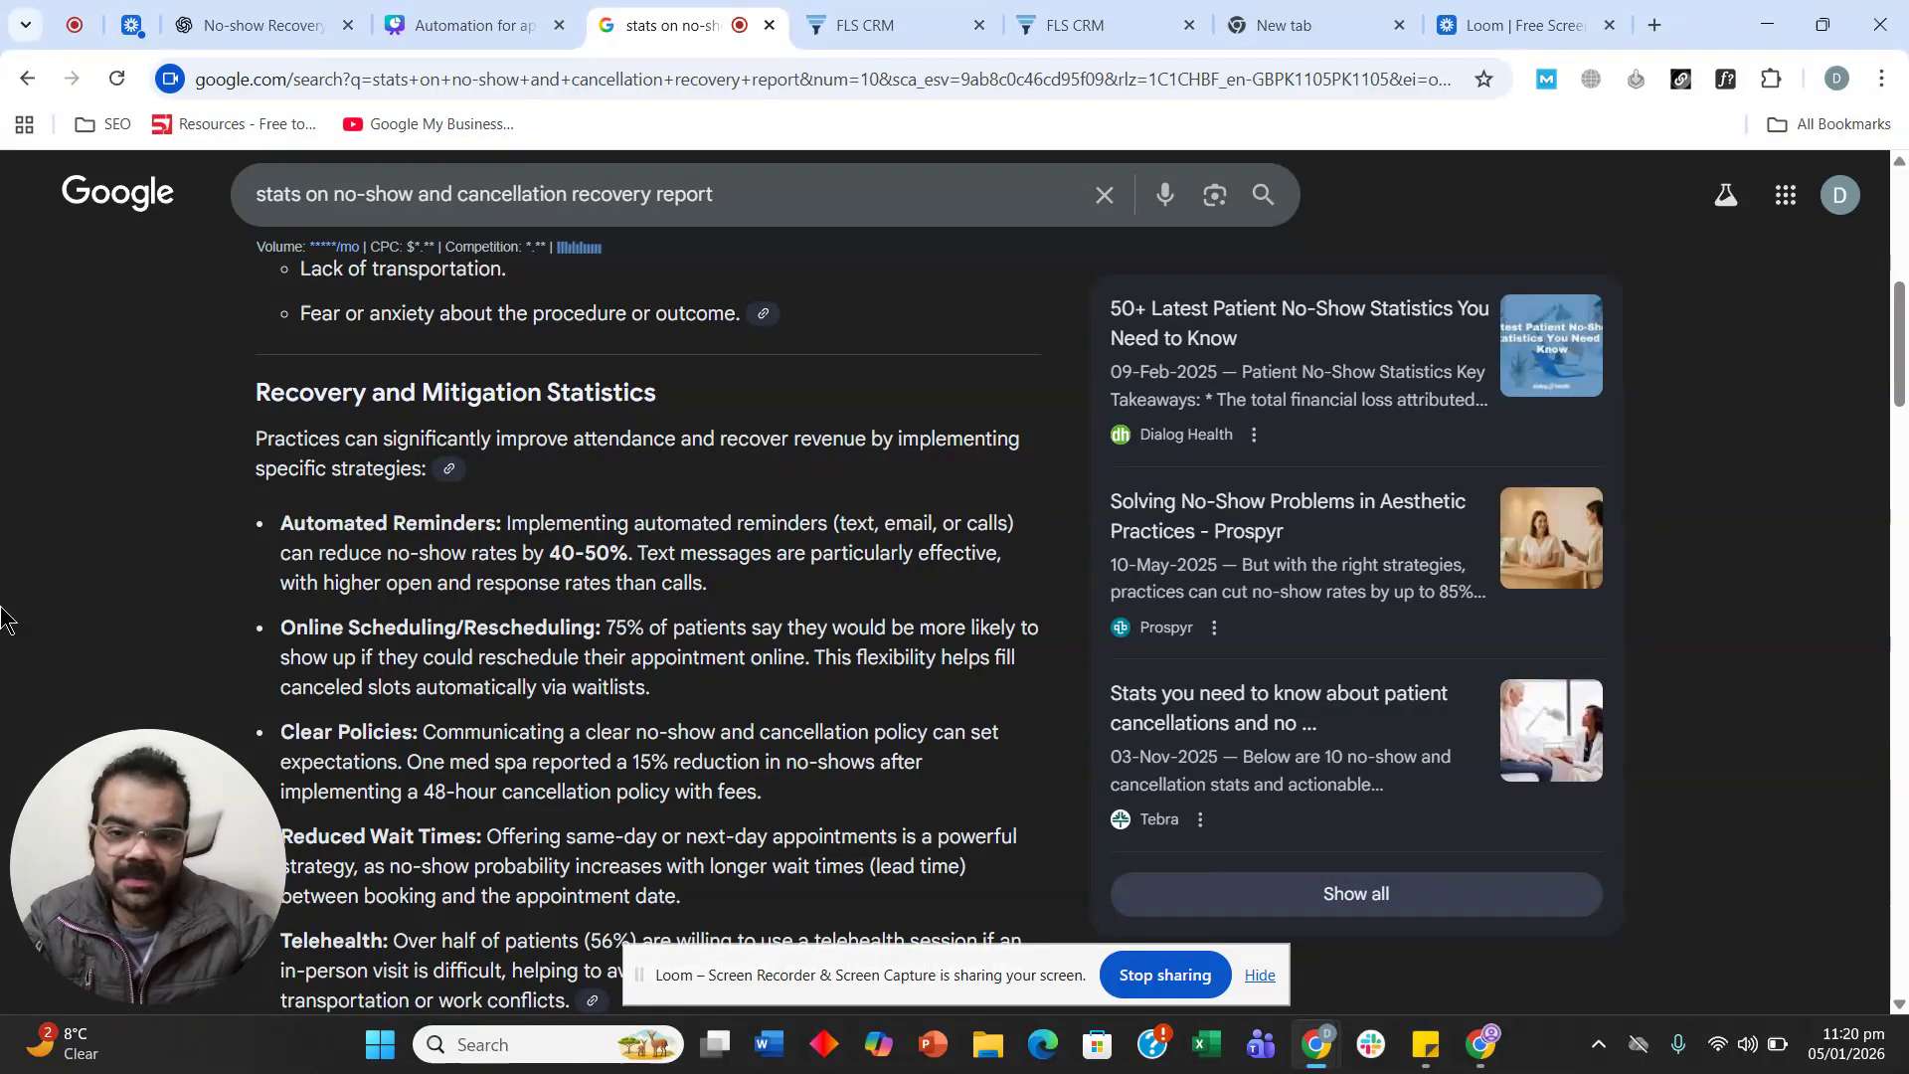
click(440, 37)
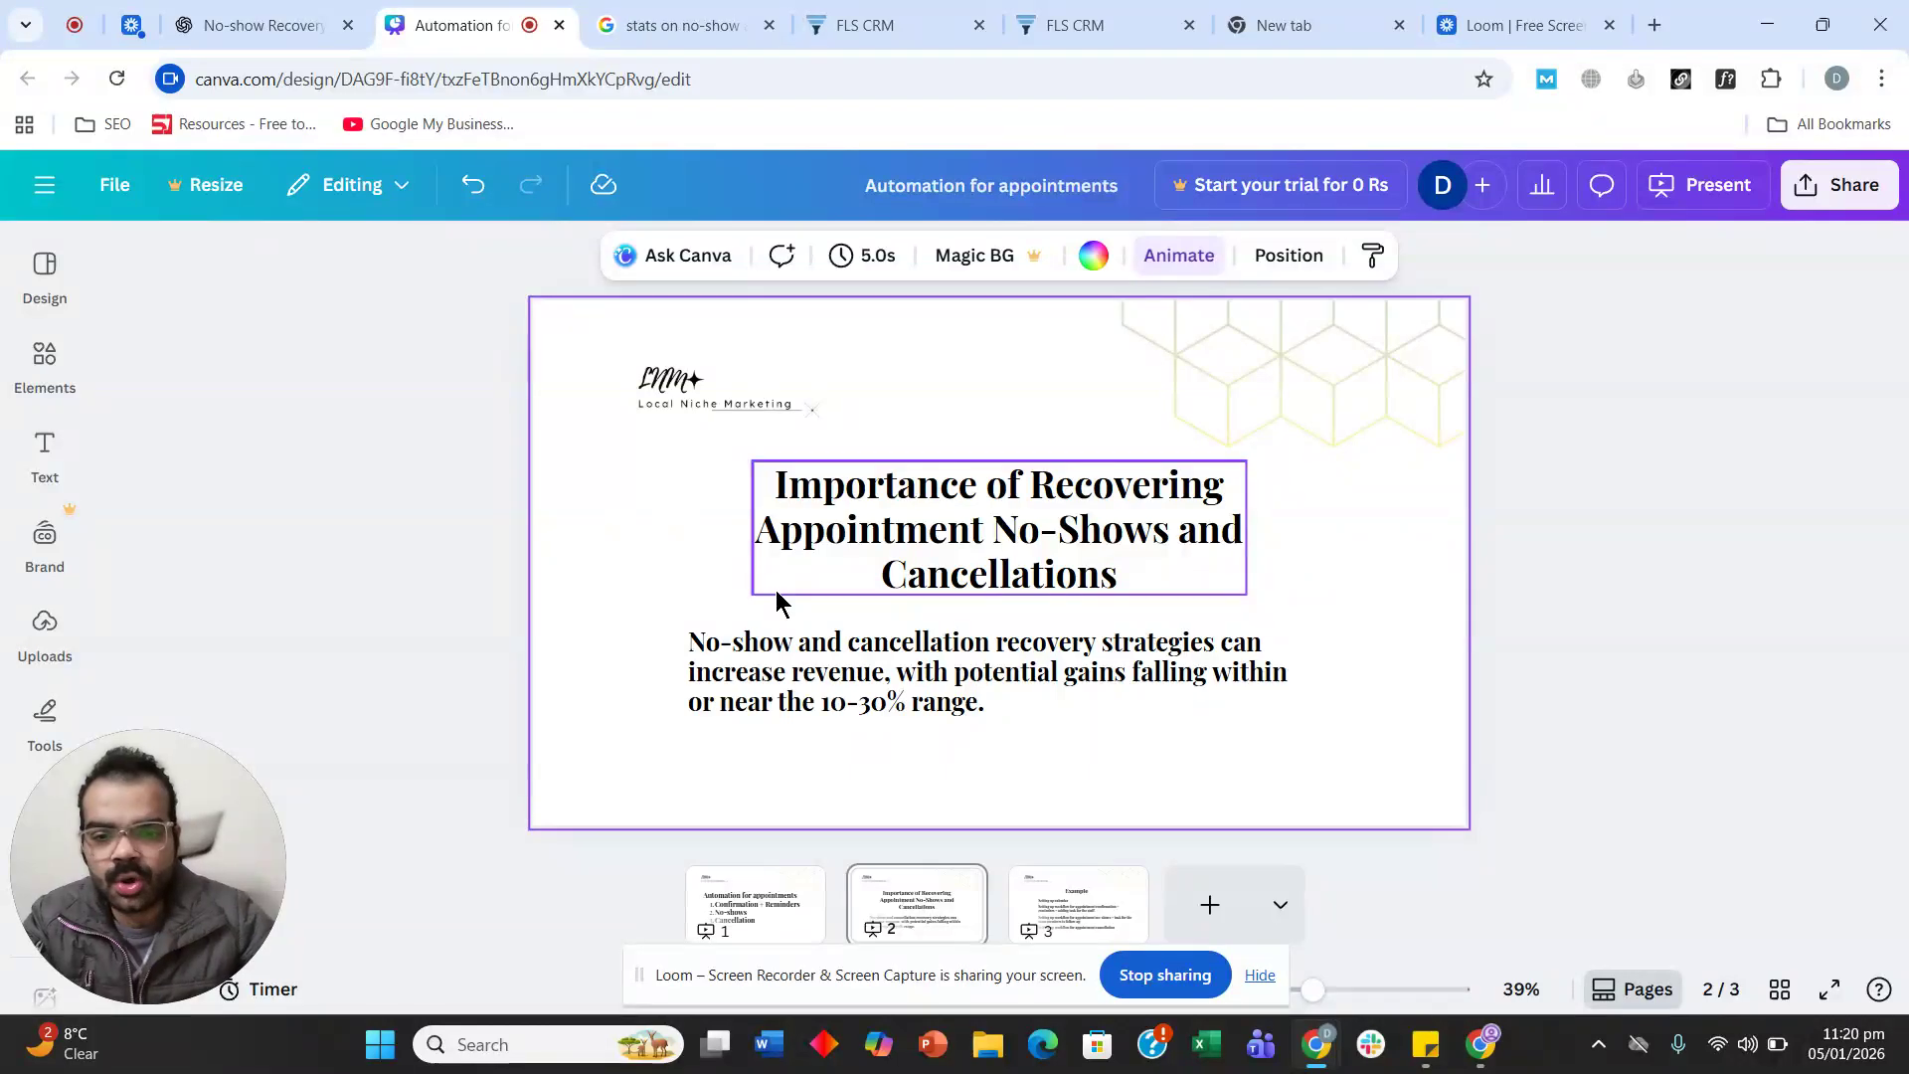
click(1079, 900)
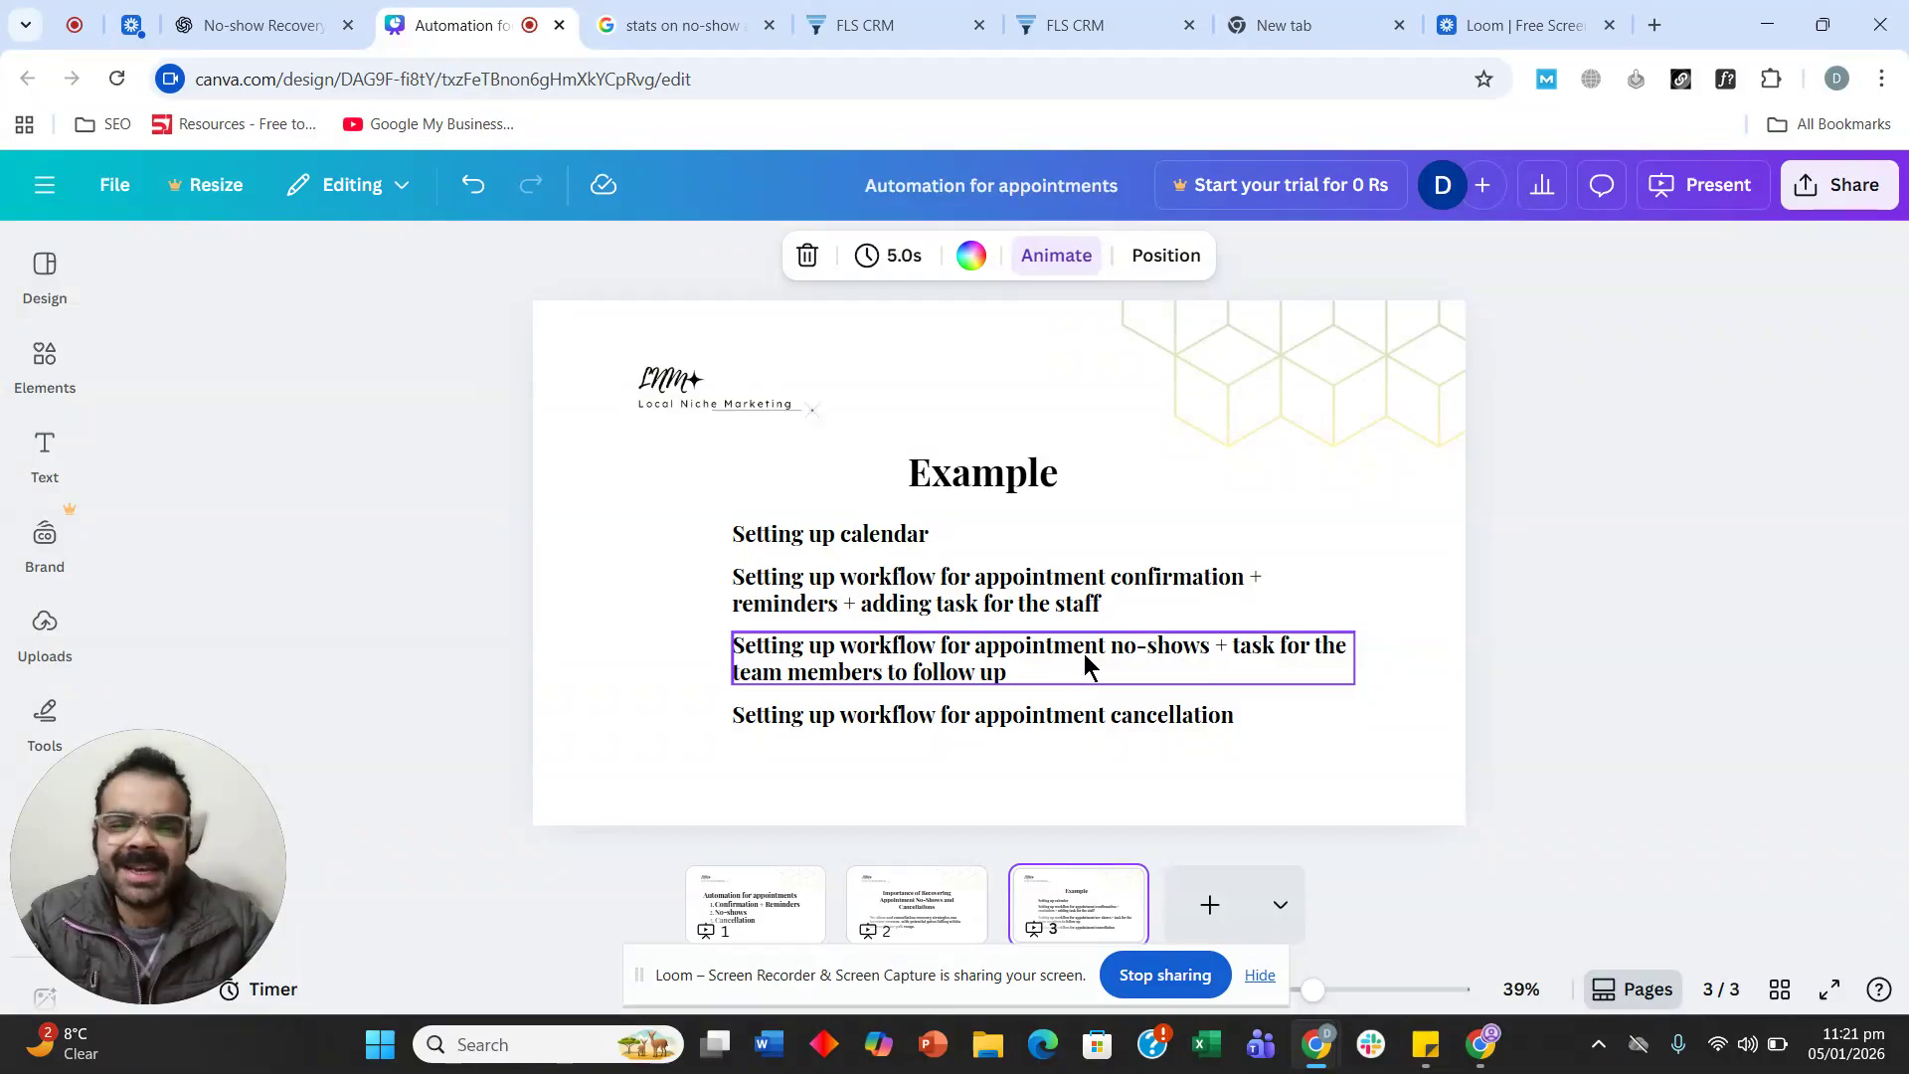
Switch to the calendar settings in FLS CRM and start a new Round Robin calendar.
click(1084, 14)
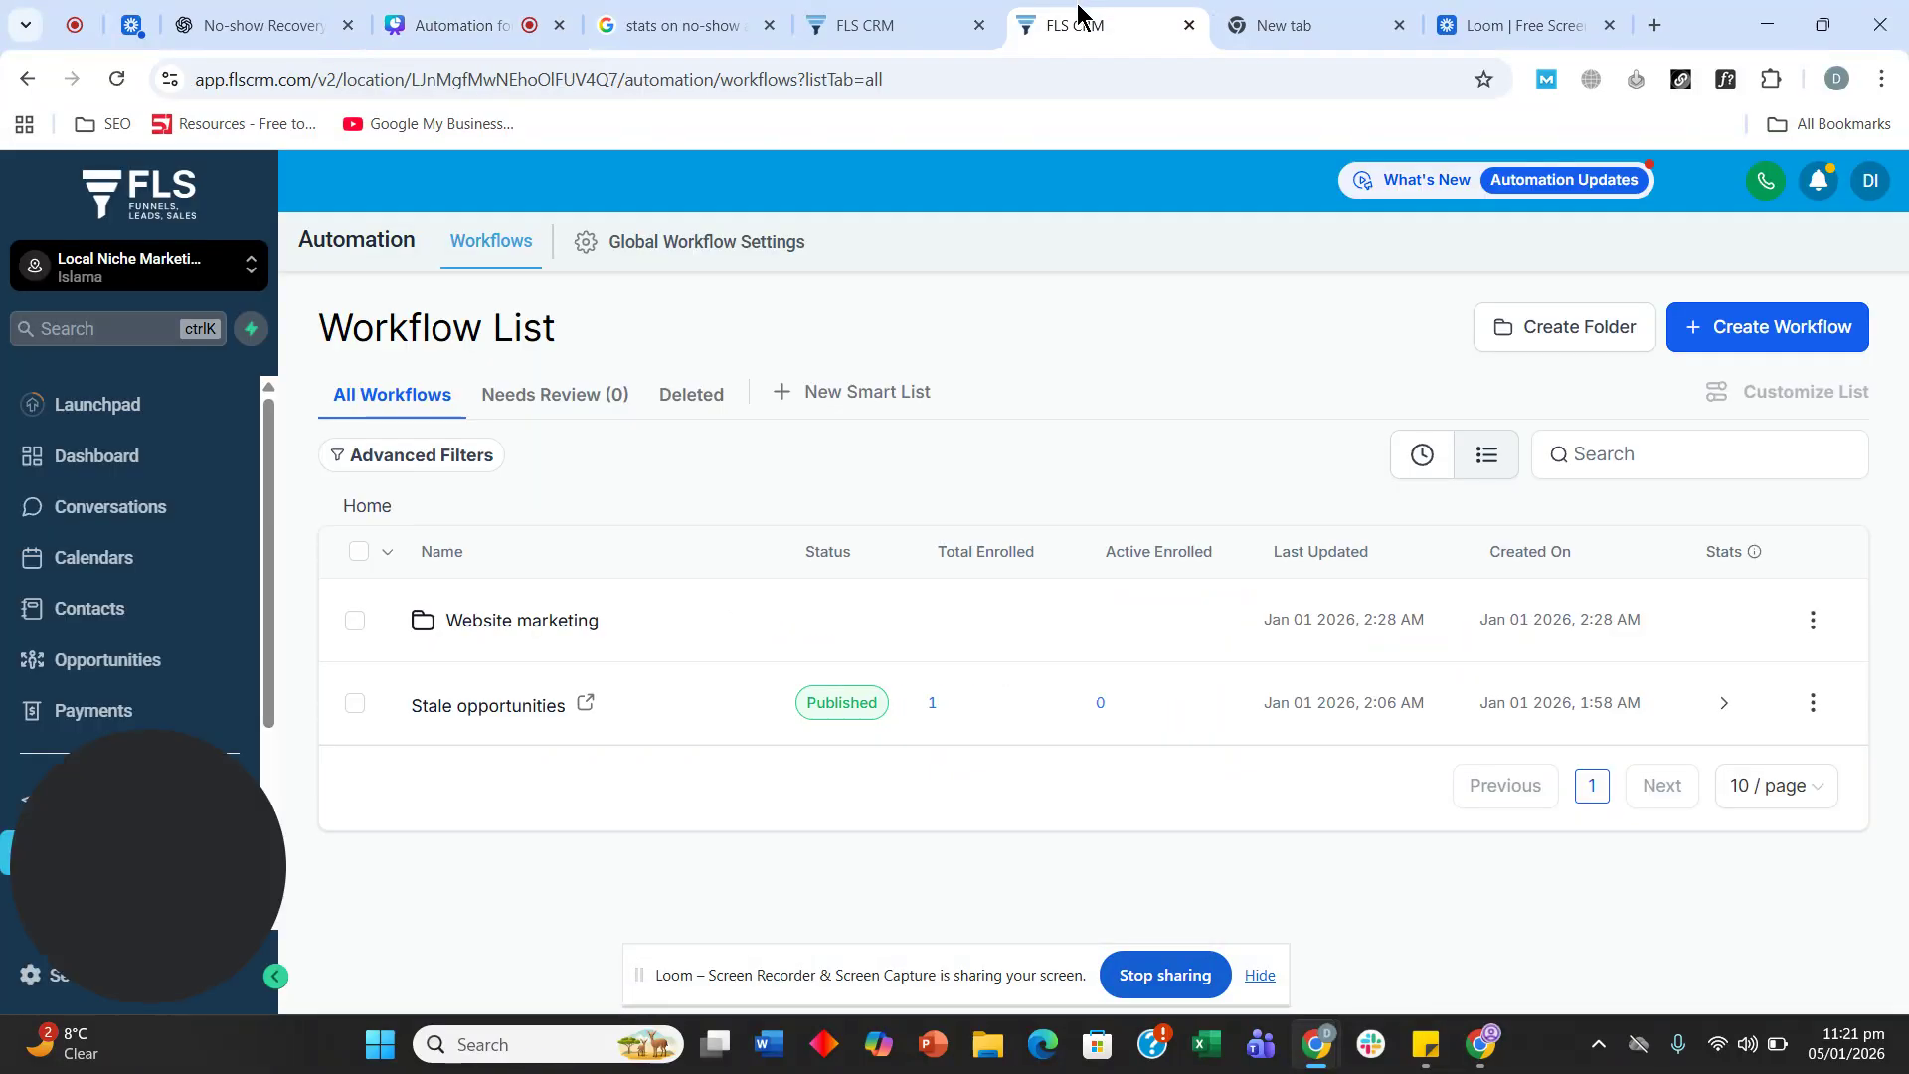
click(875, 18)
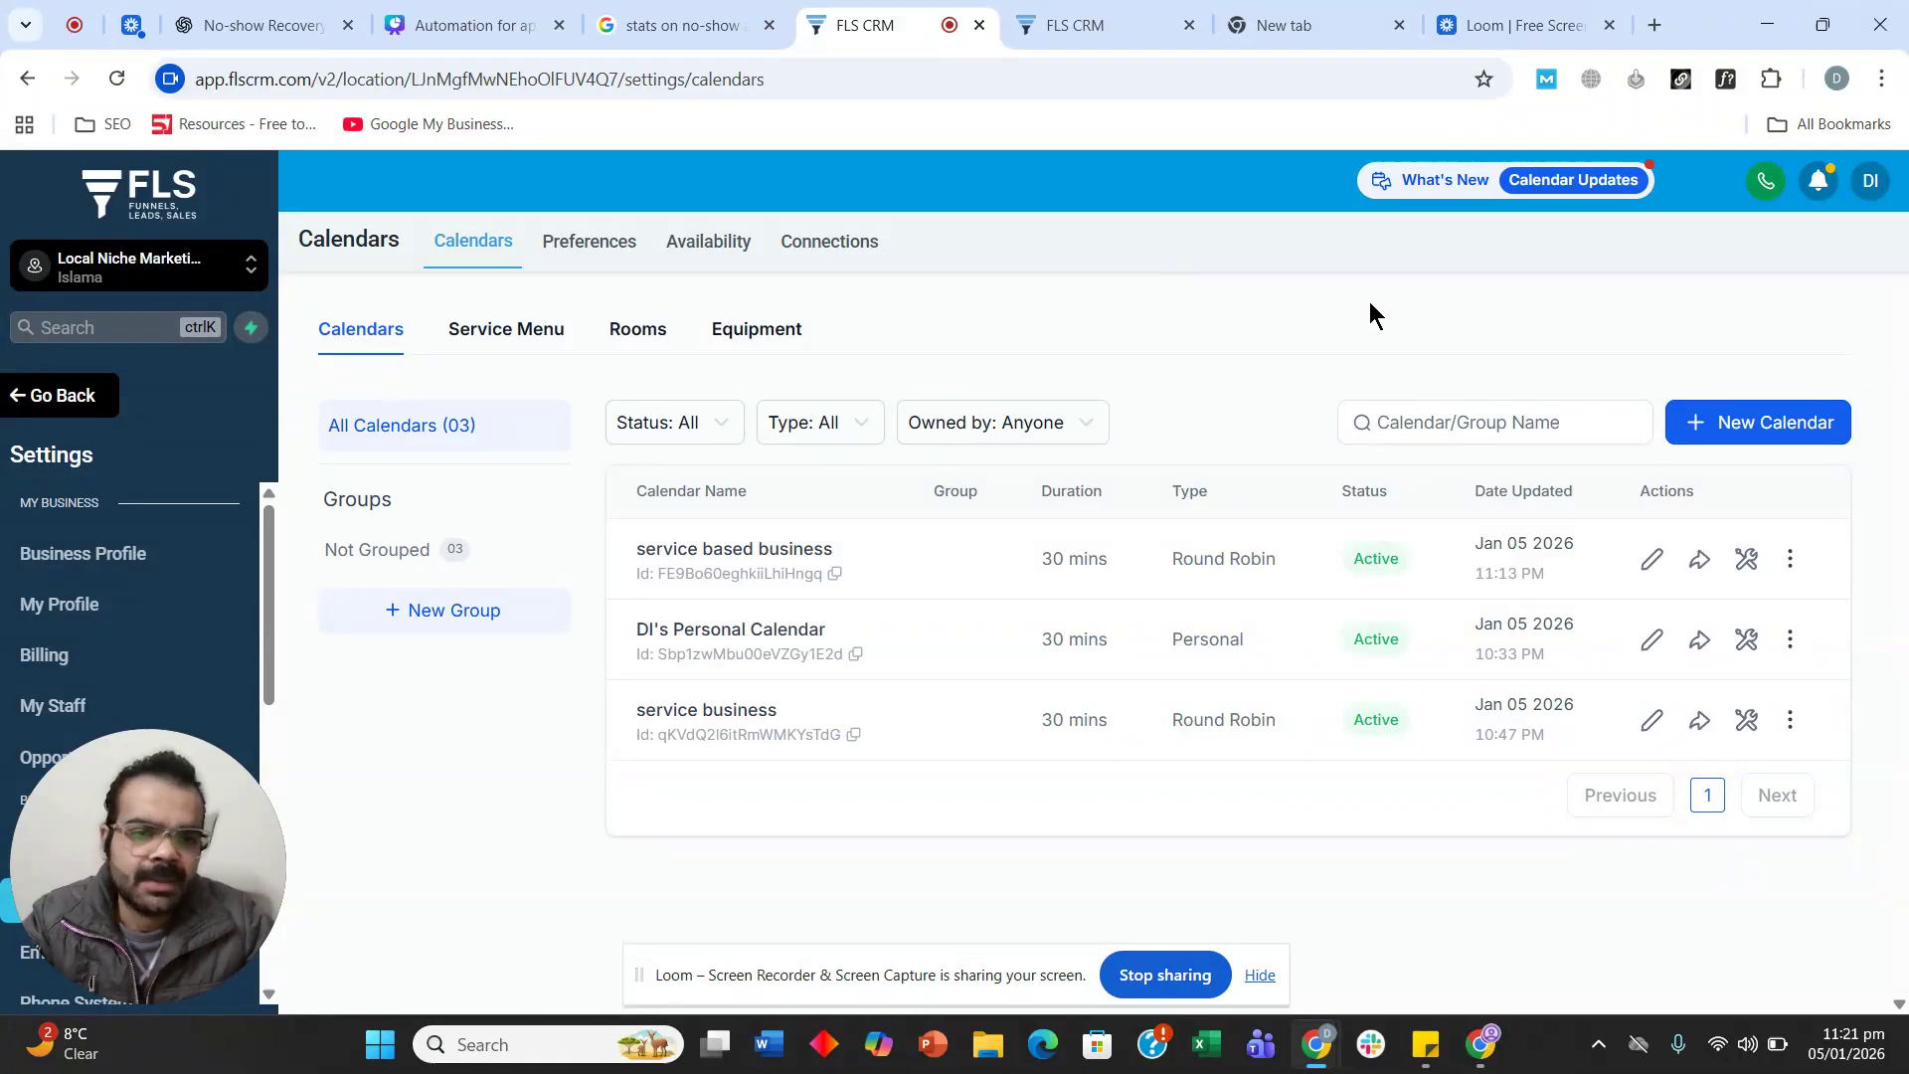
click(1701, 426)
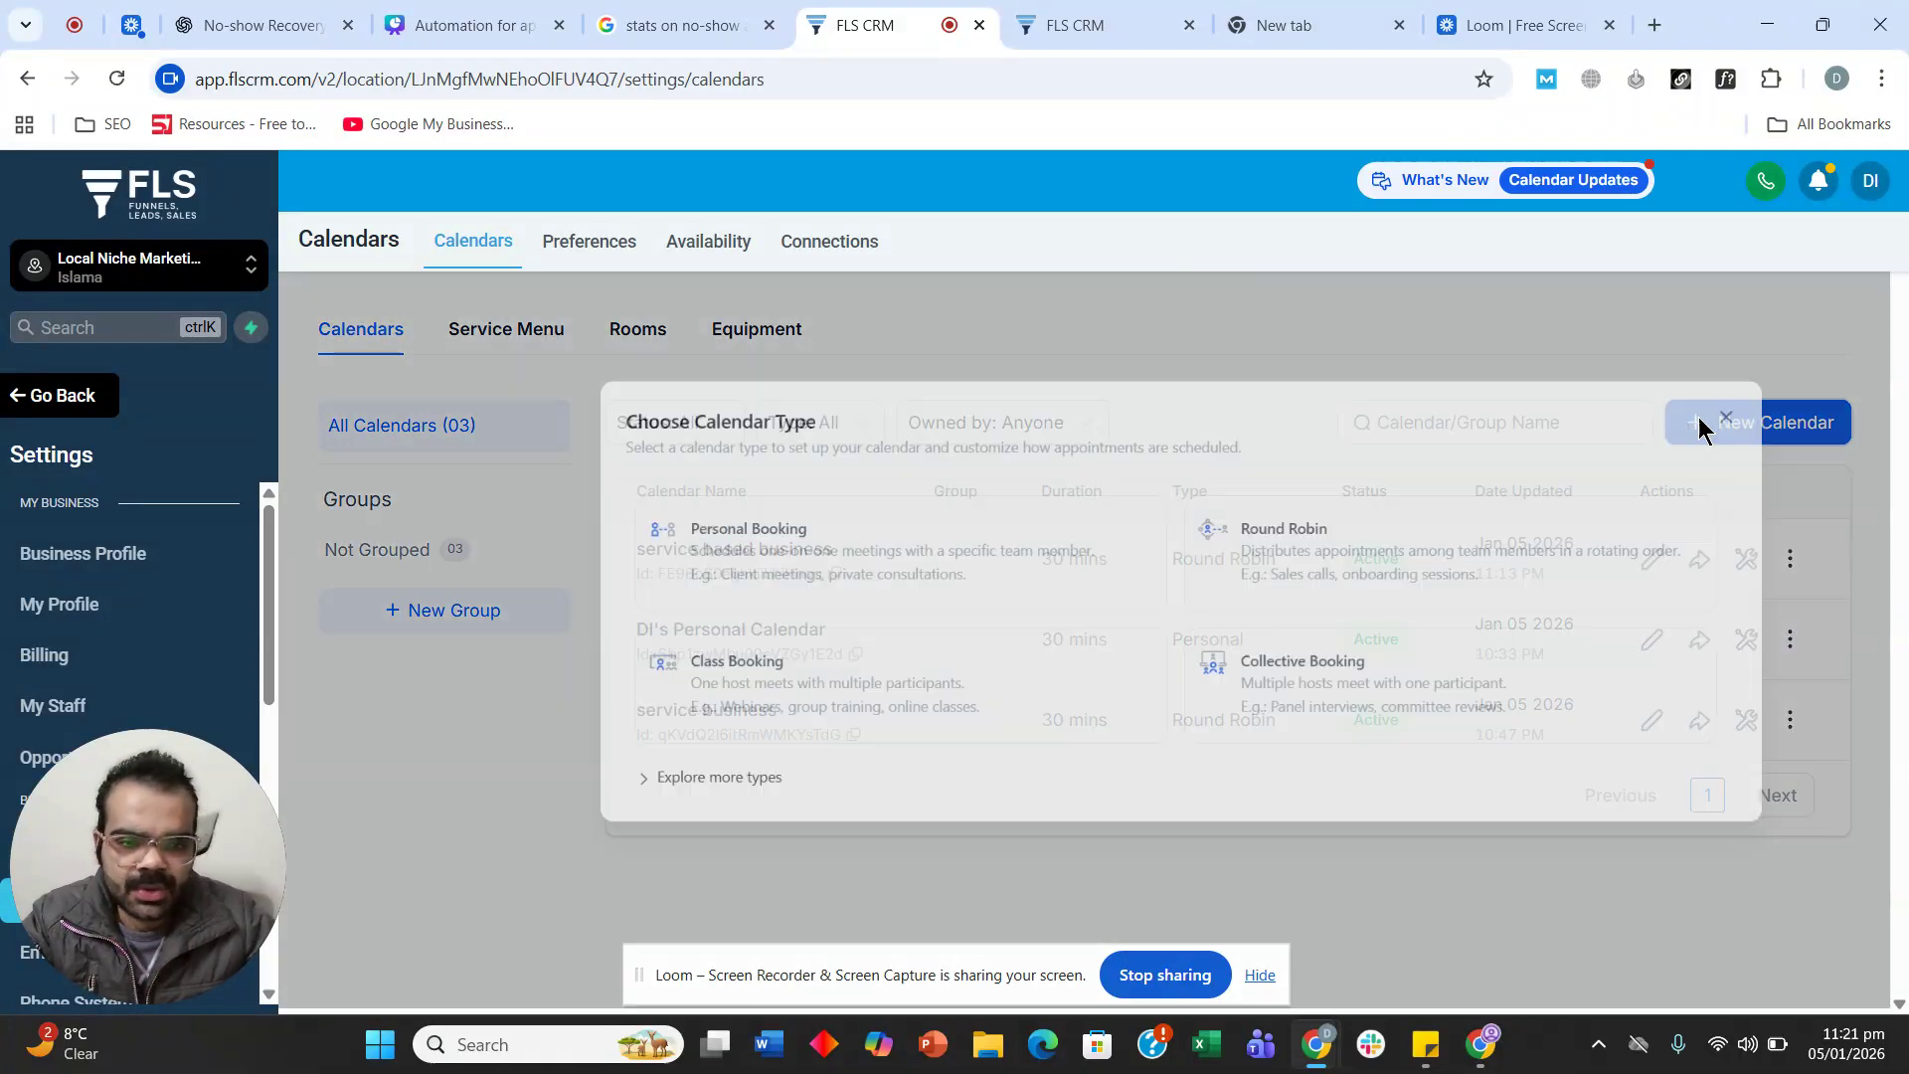
click(1394, 601)
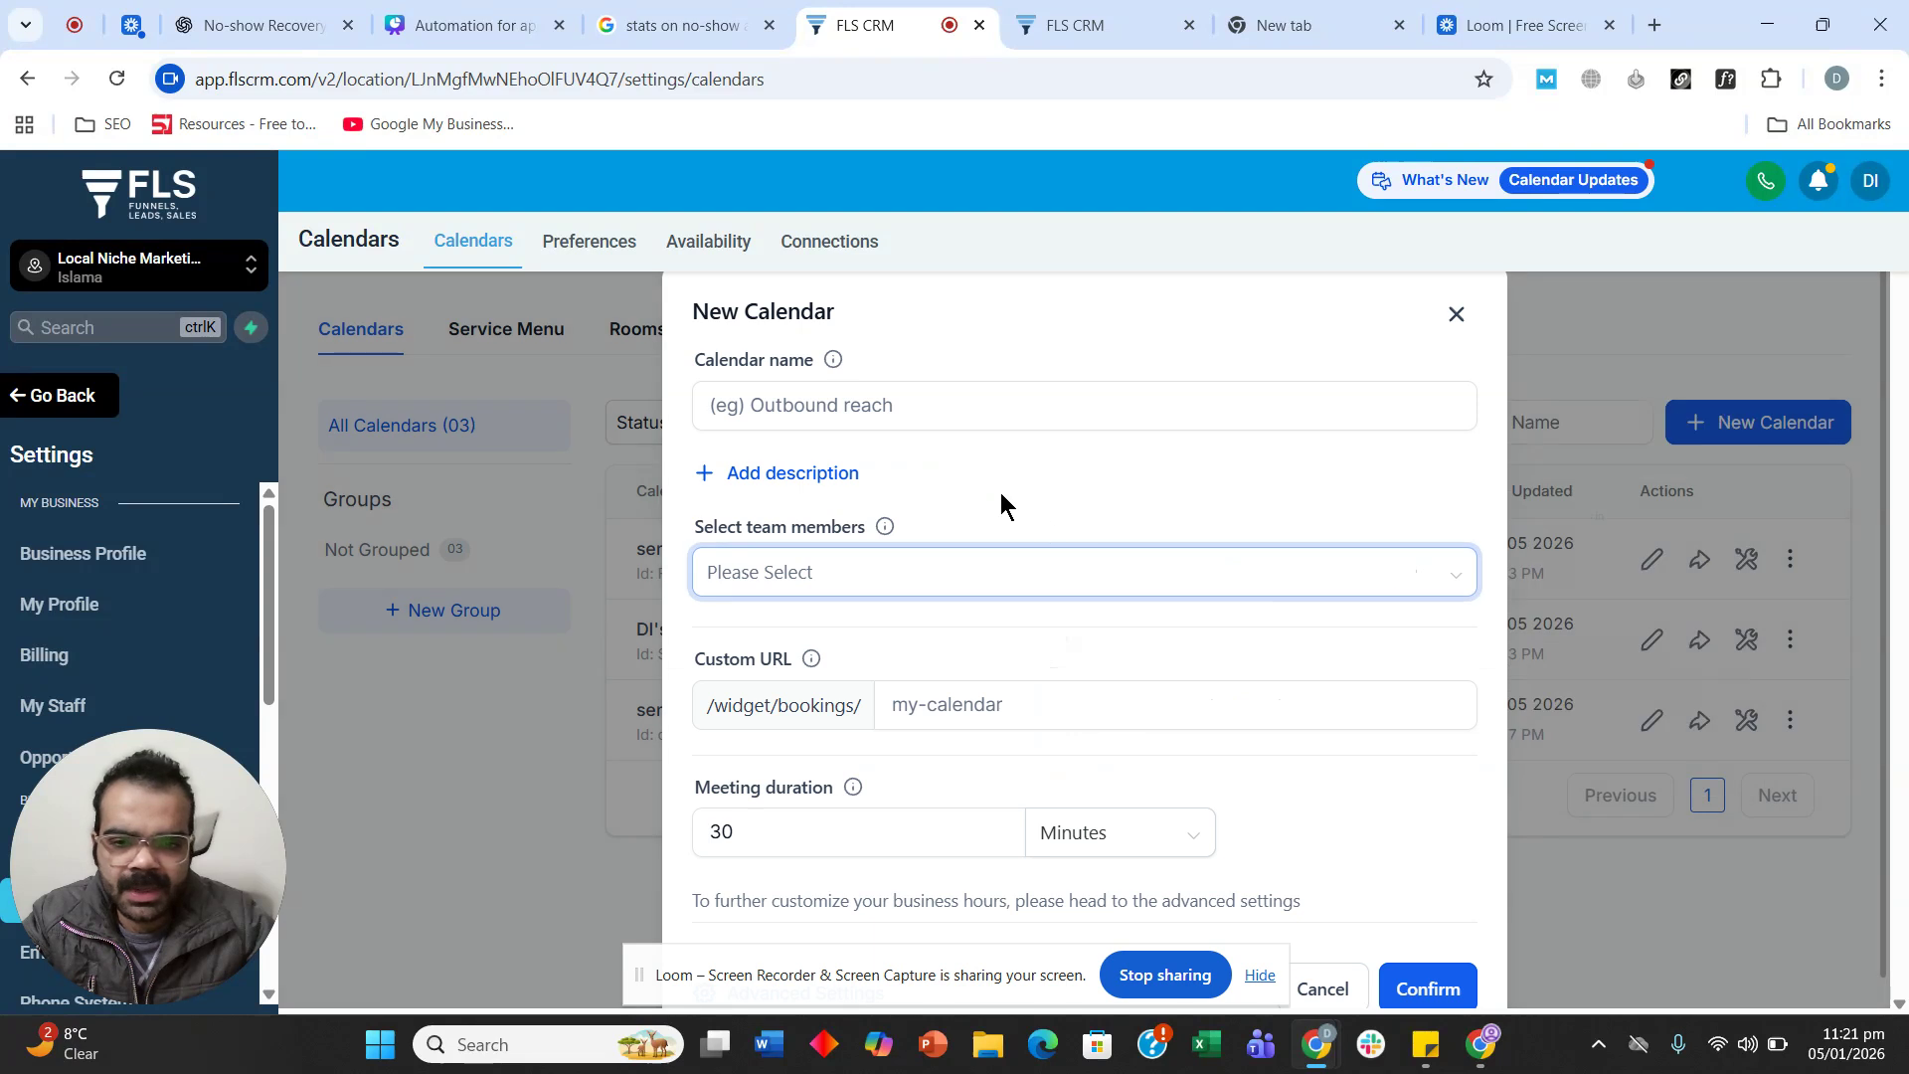
Name the new calendar "service (car wash)".
click(957, 401)
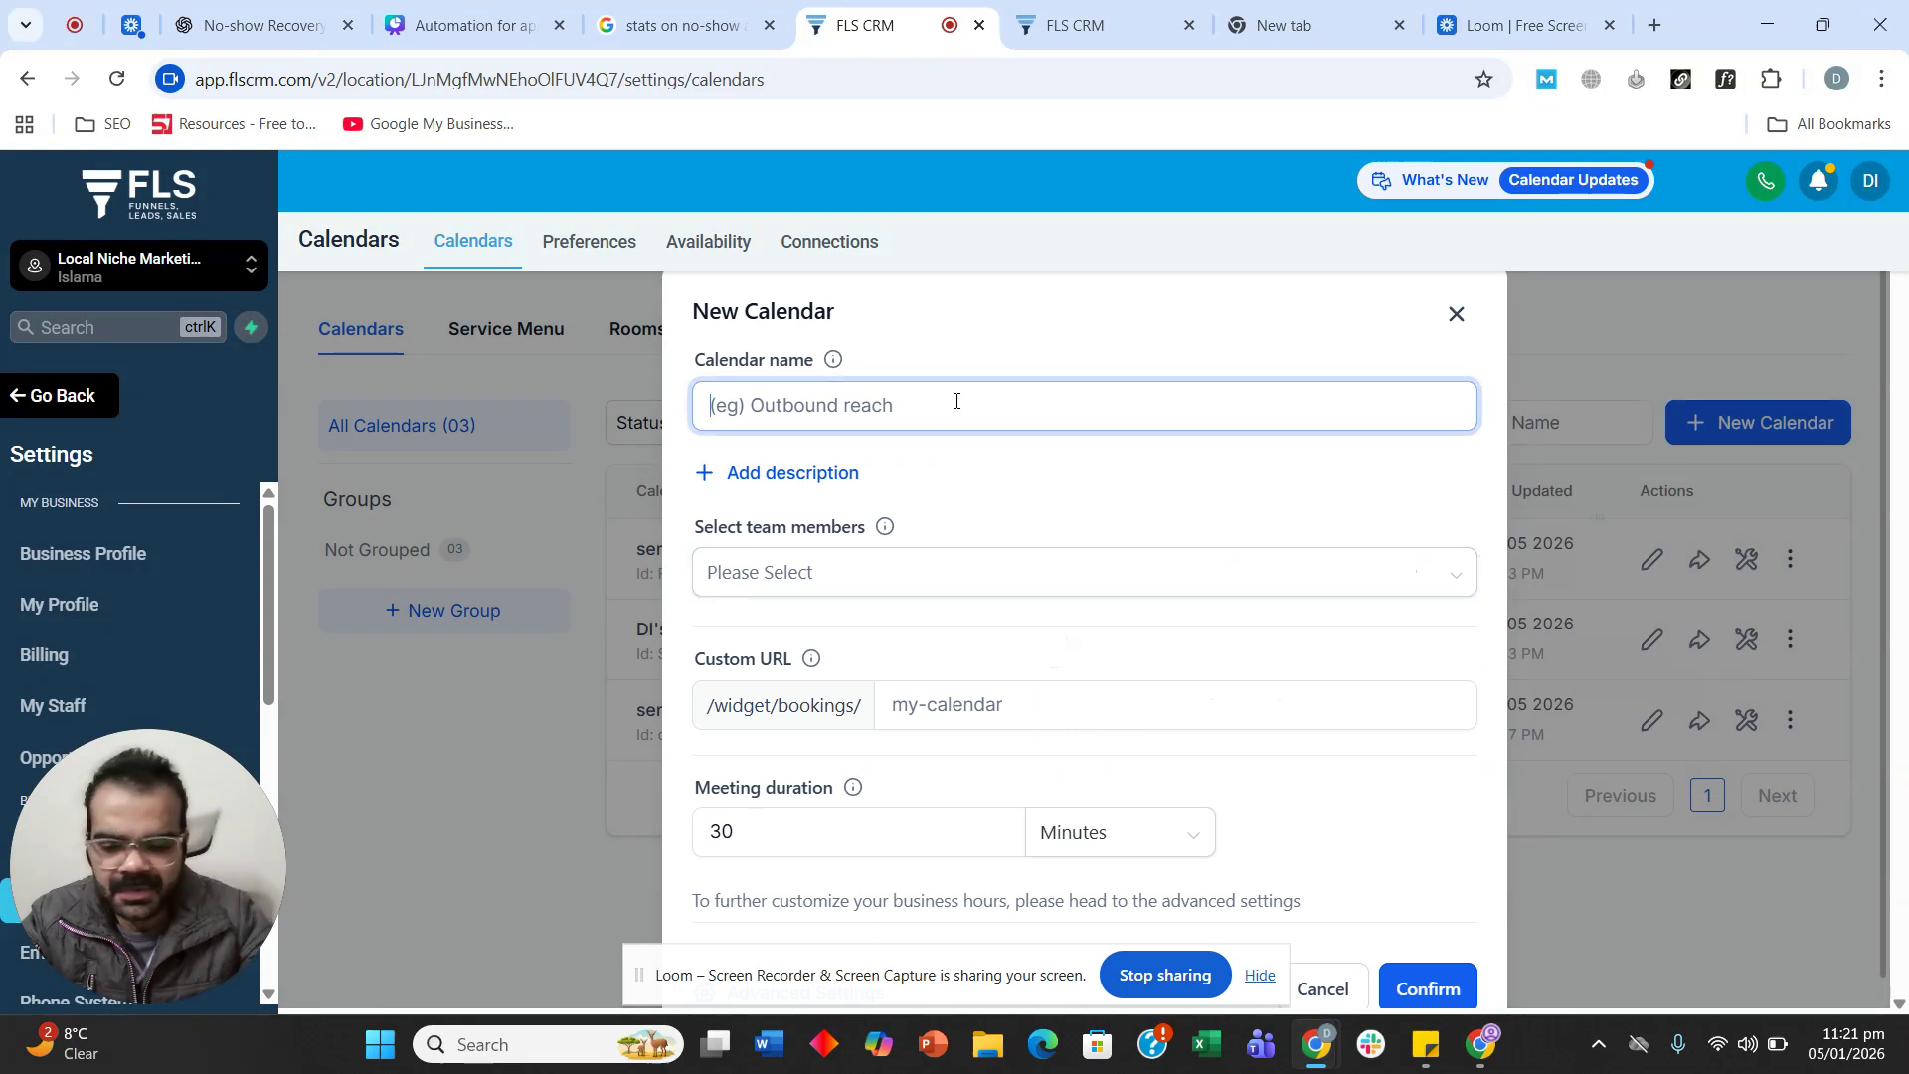
text(s)
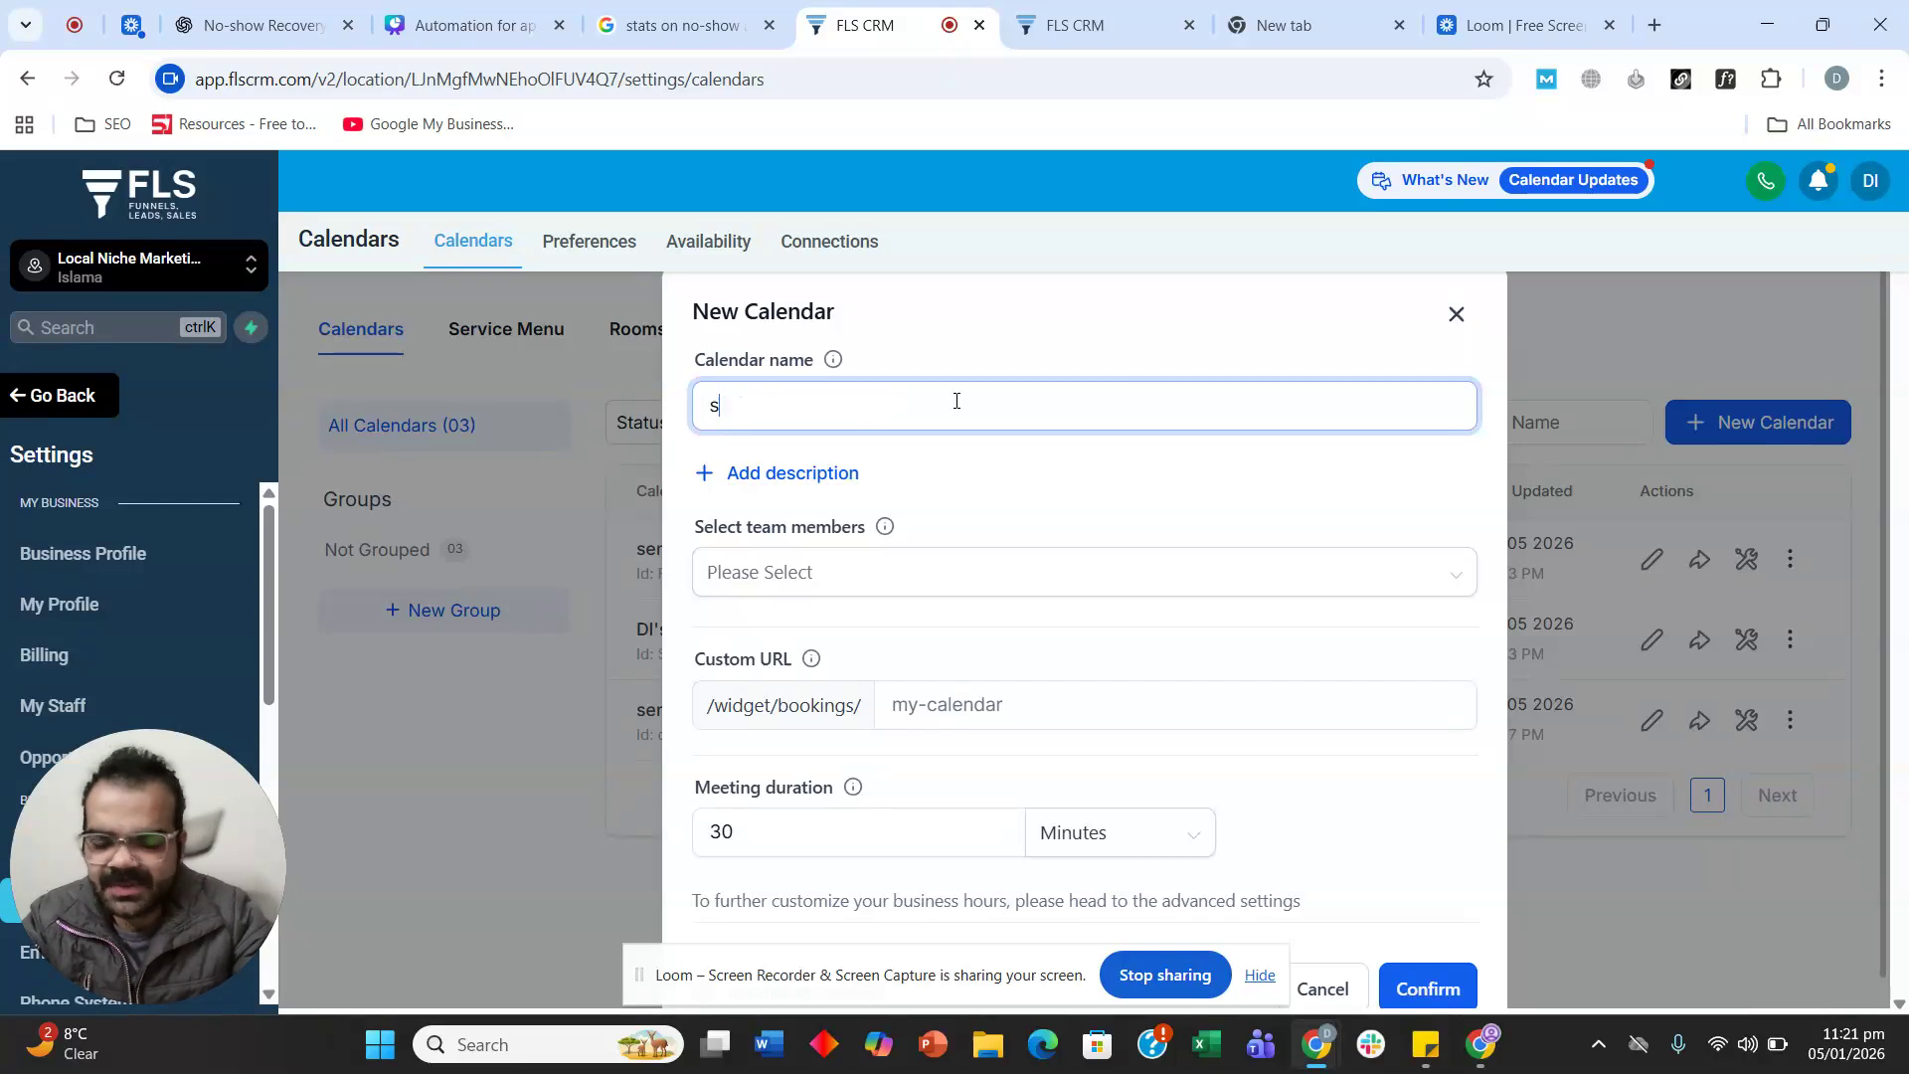
text(ervice)
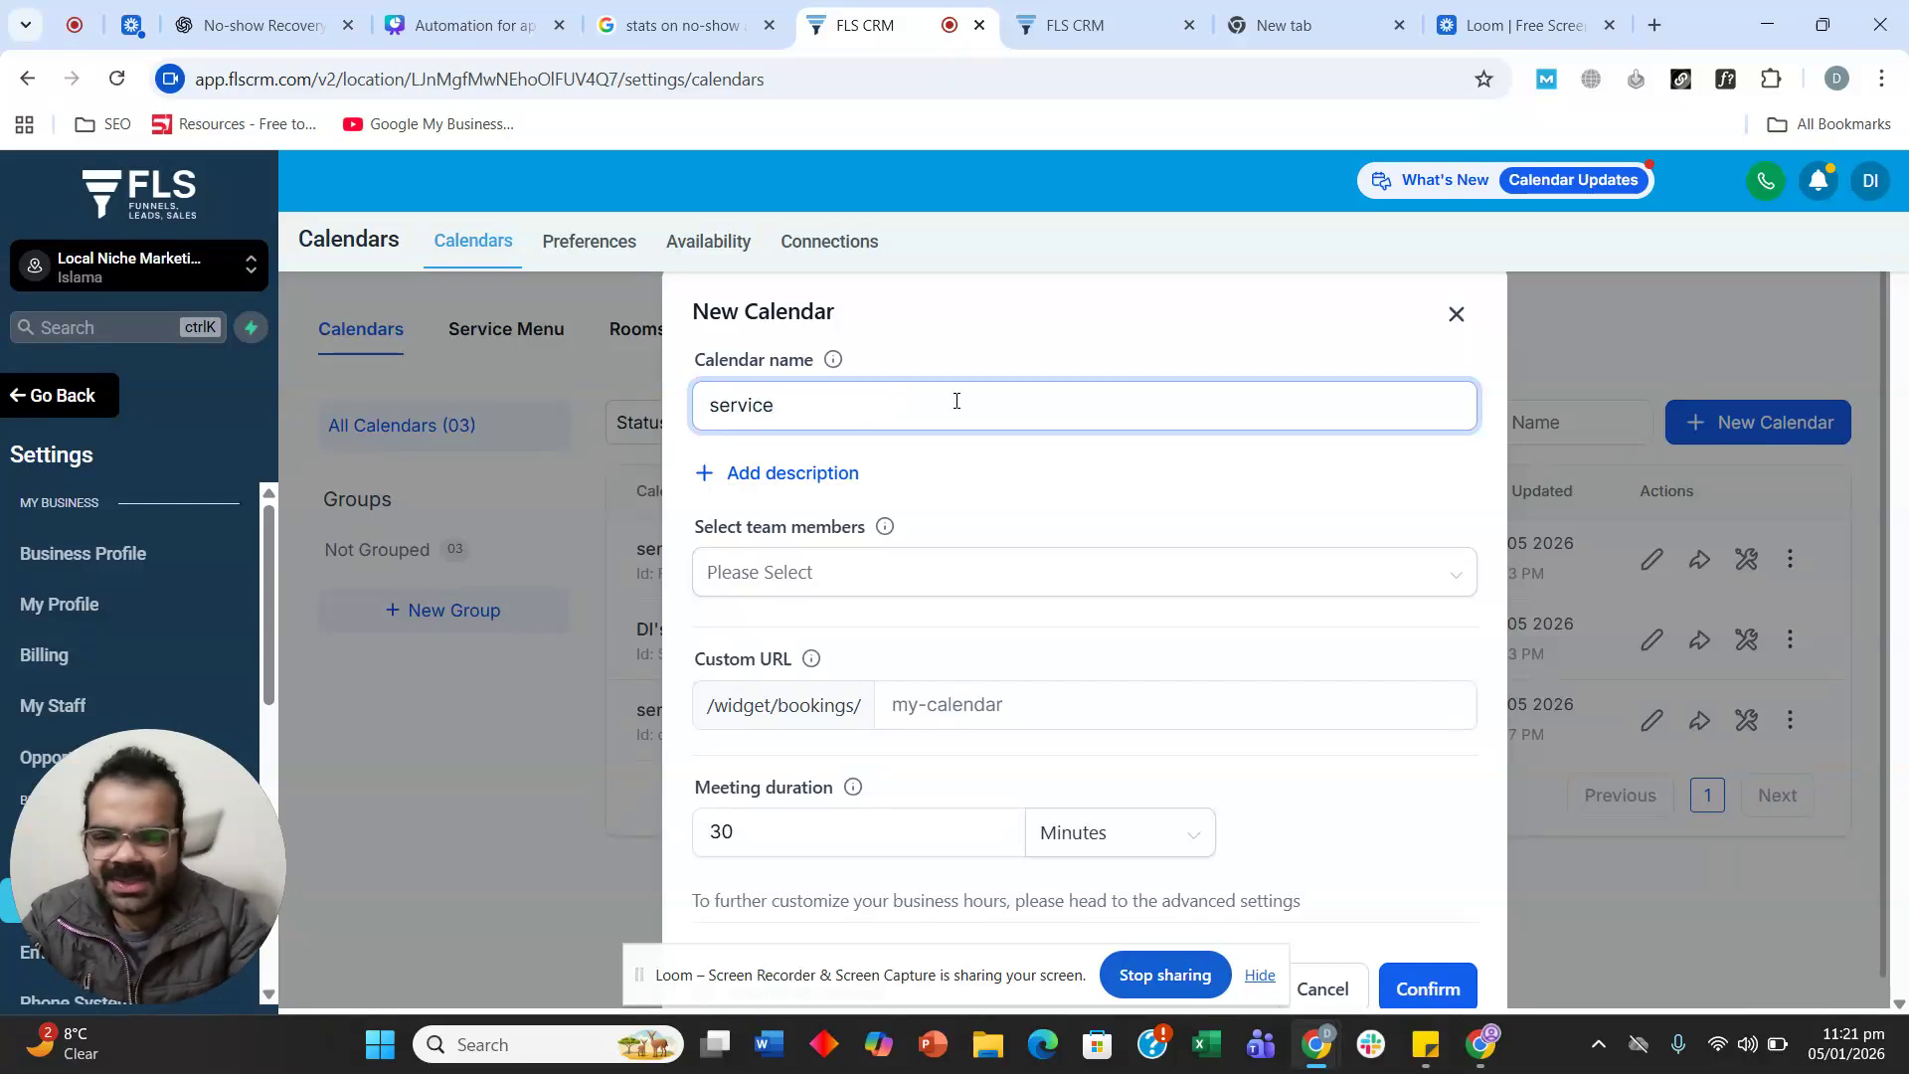
text( ())
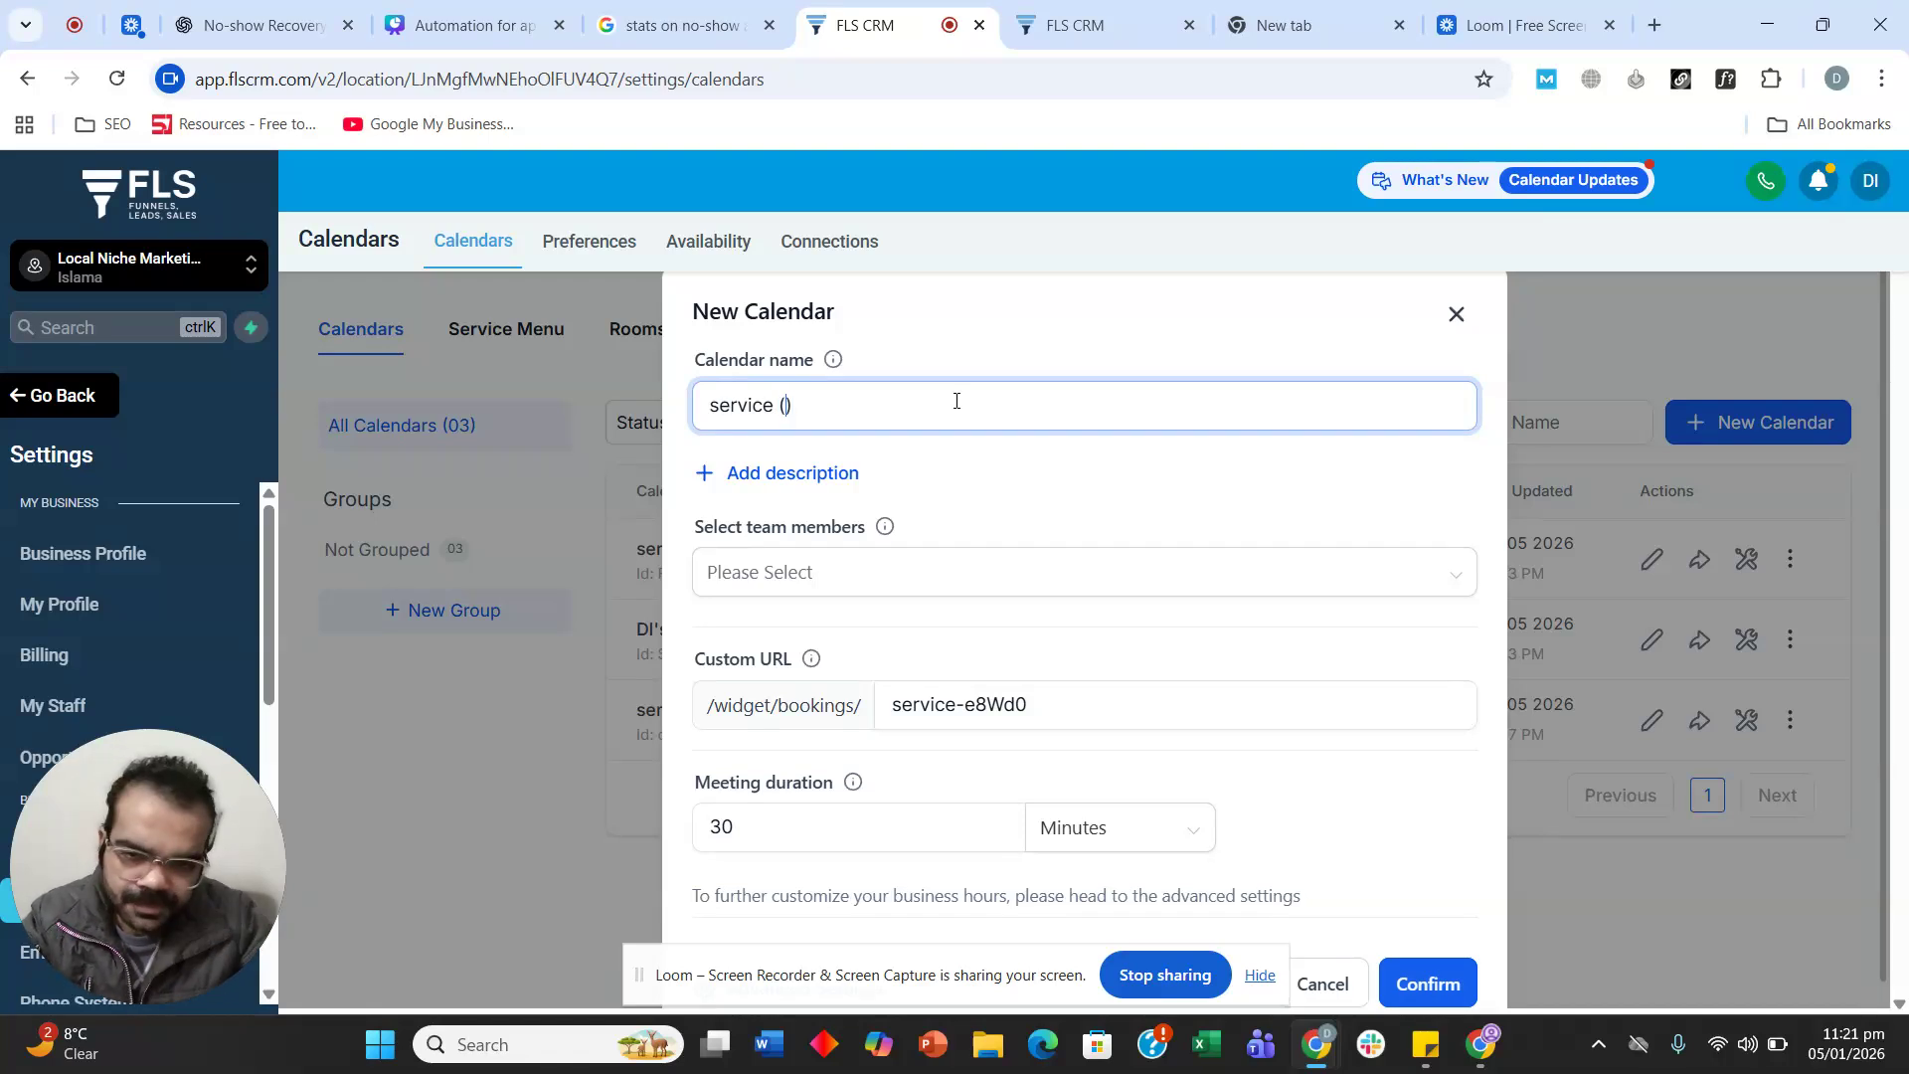
key(Left)
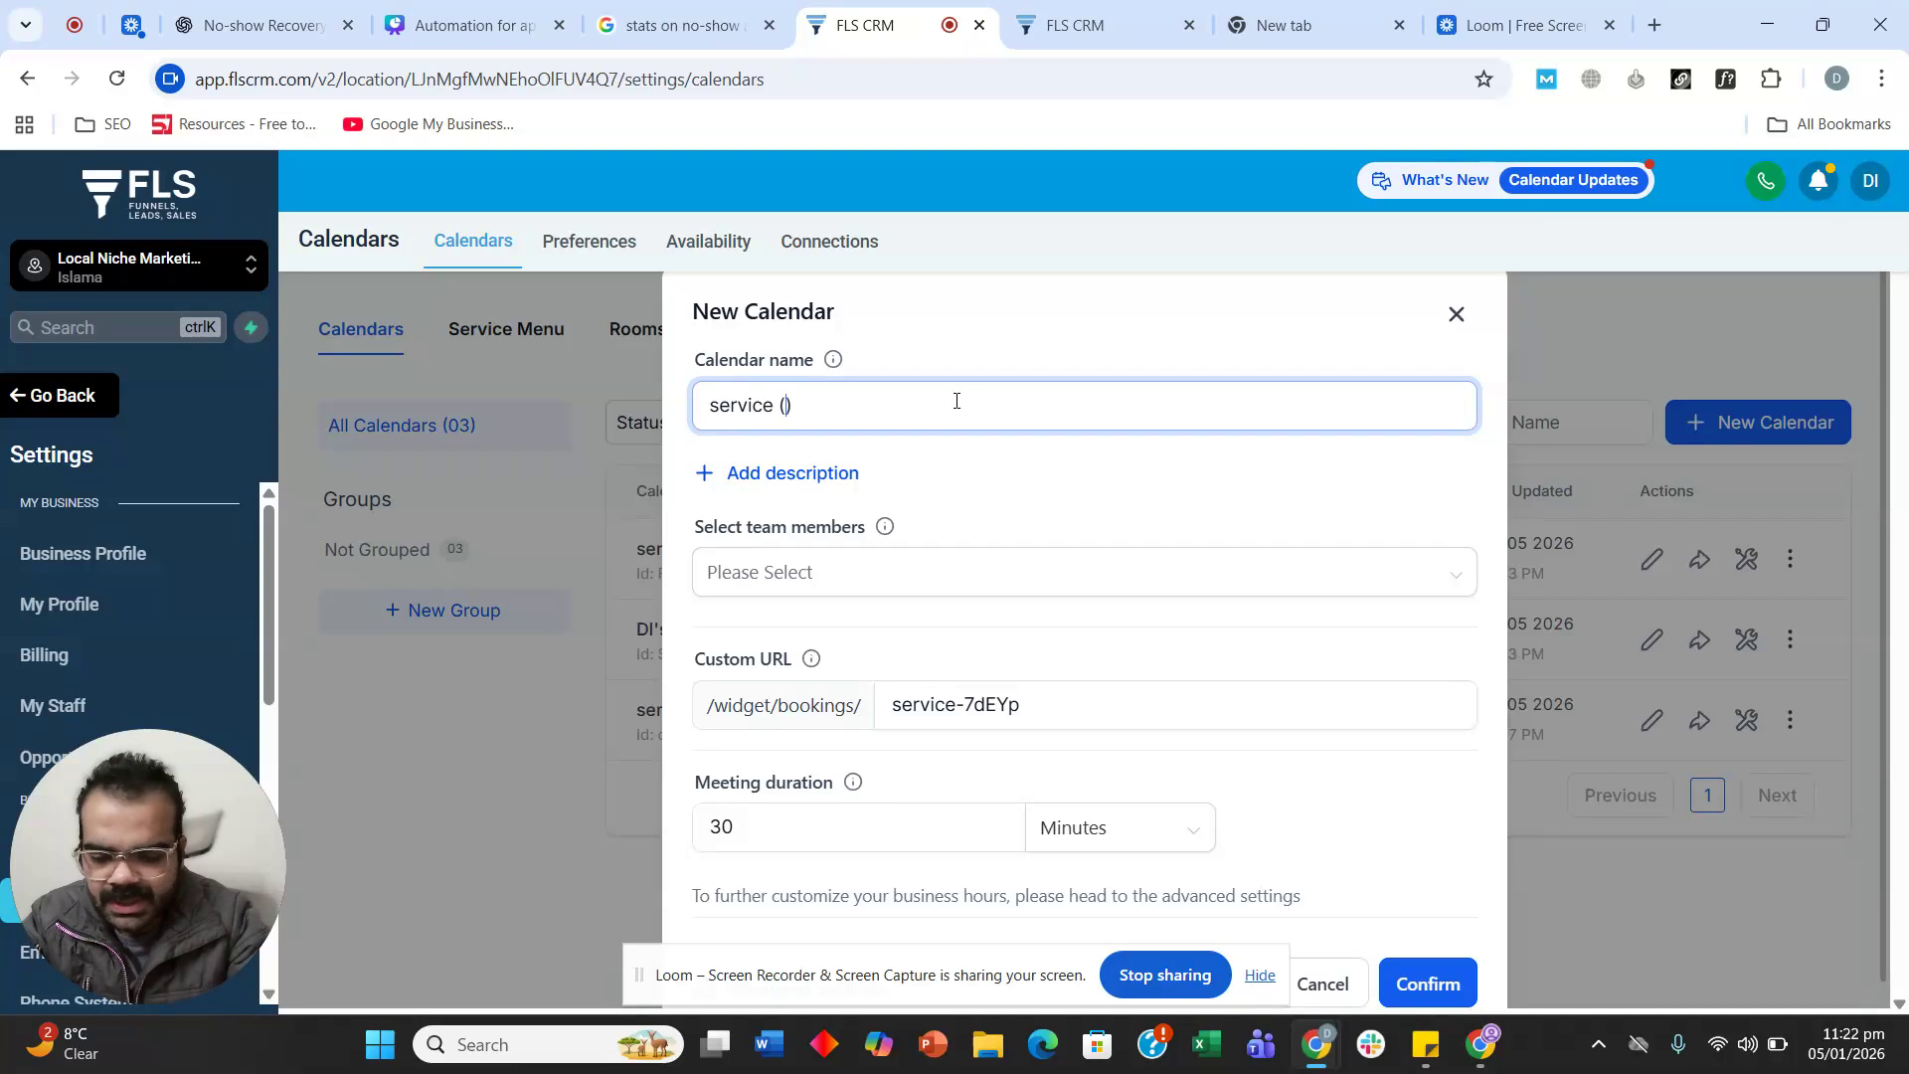
text(car wash)
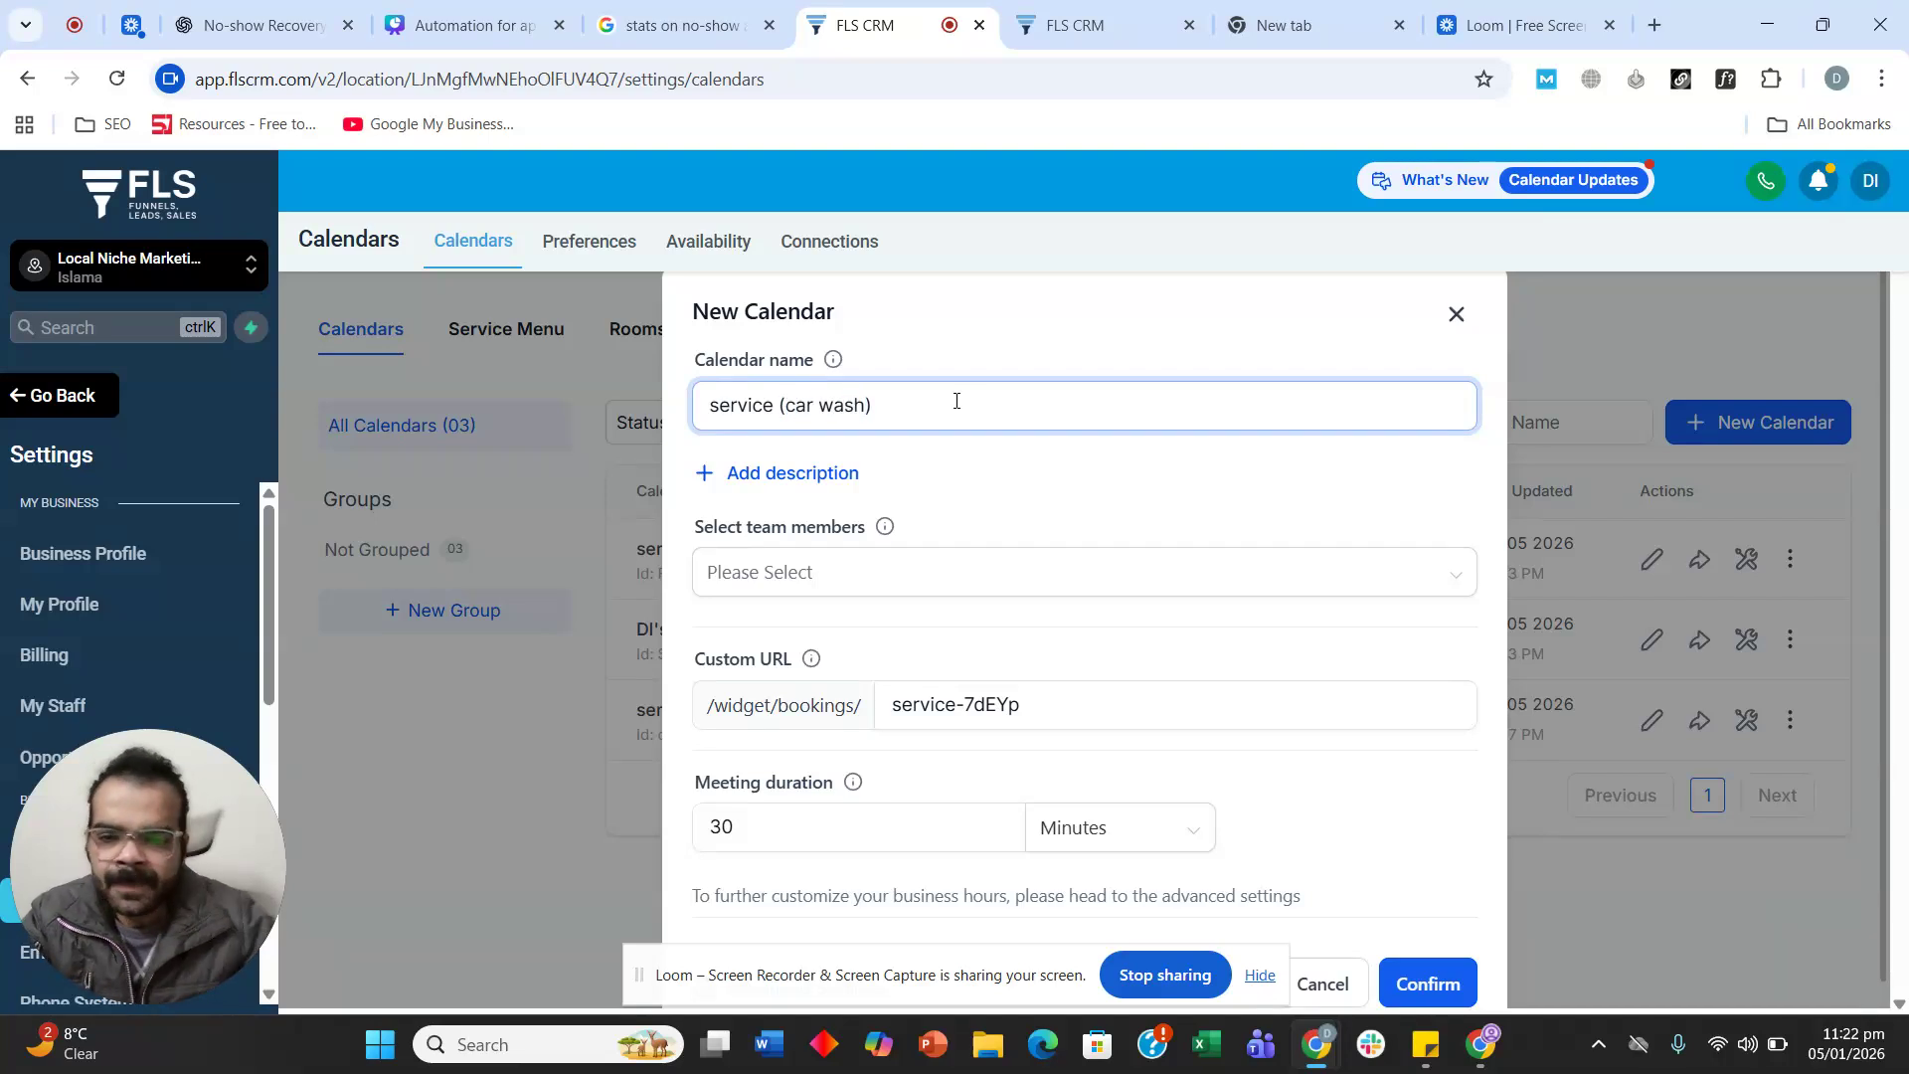
Assign the available team member to the new calendar, create it, and close the success dialog.
scroll(1055, 567, down, 1)
click(1411, 949)
click(947, 527)
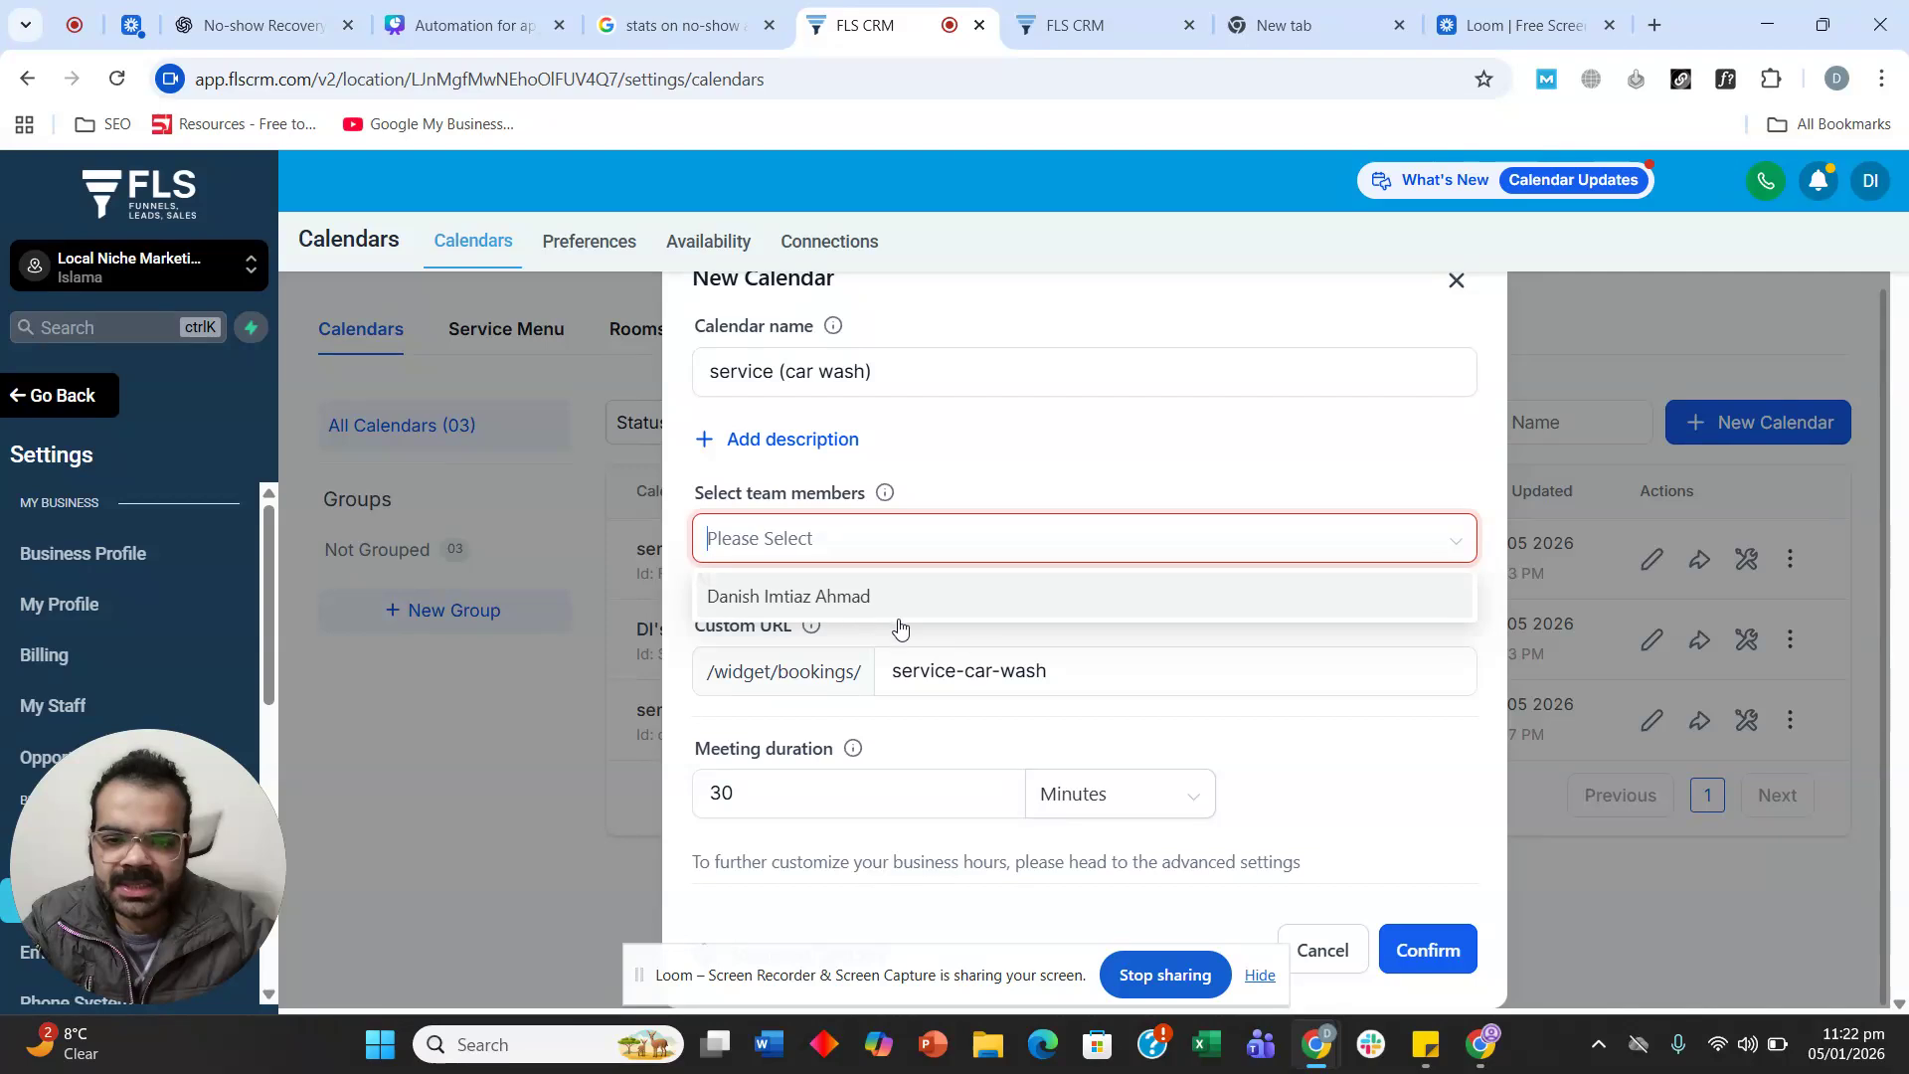
click(895, 597)
scroll(1330, 874, down, 3)
click(1412, 948)
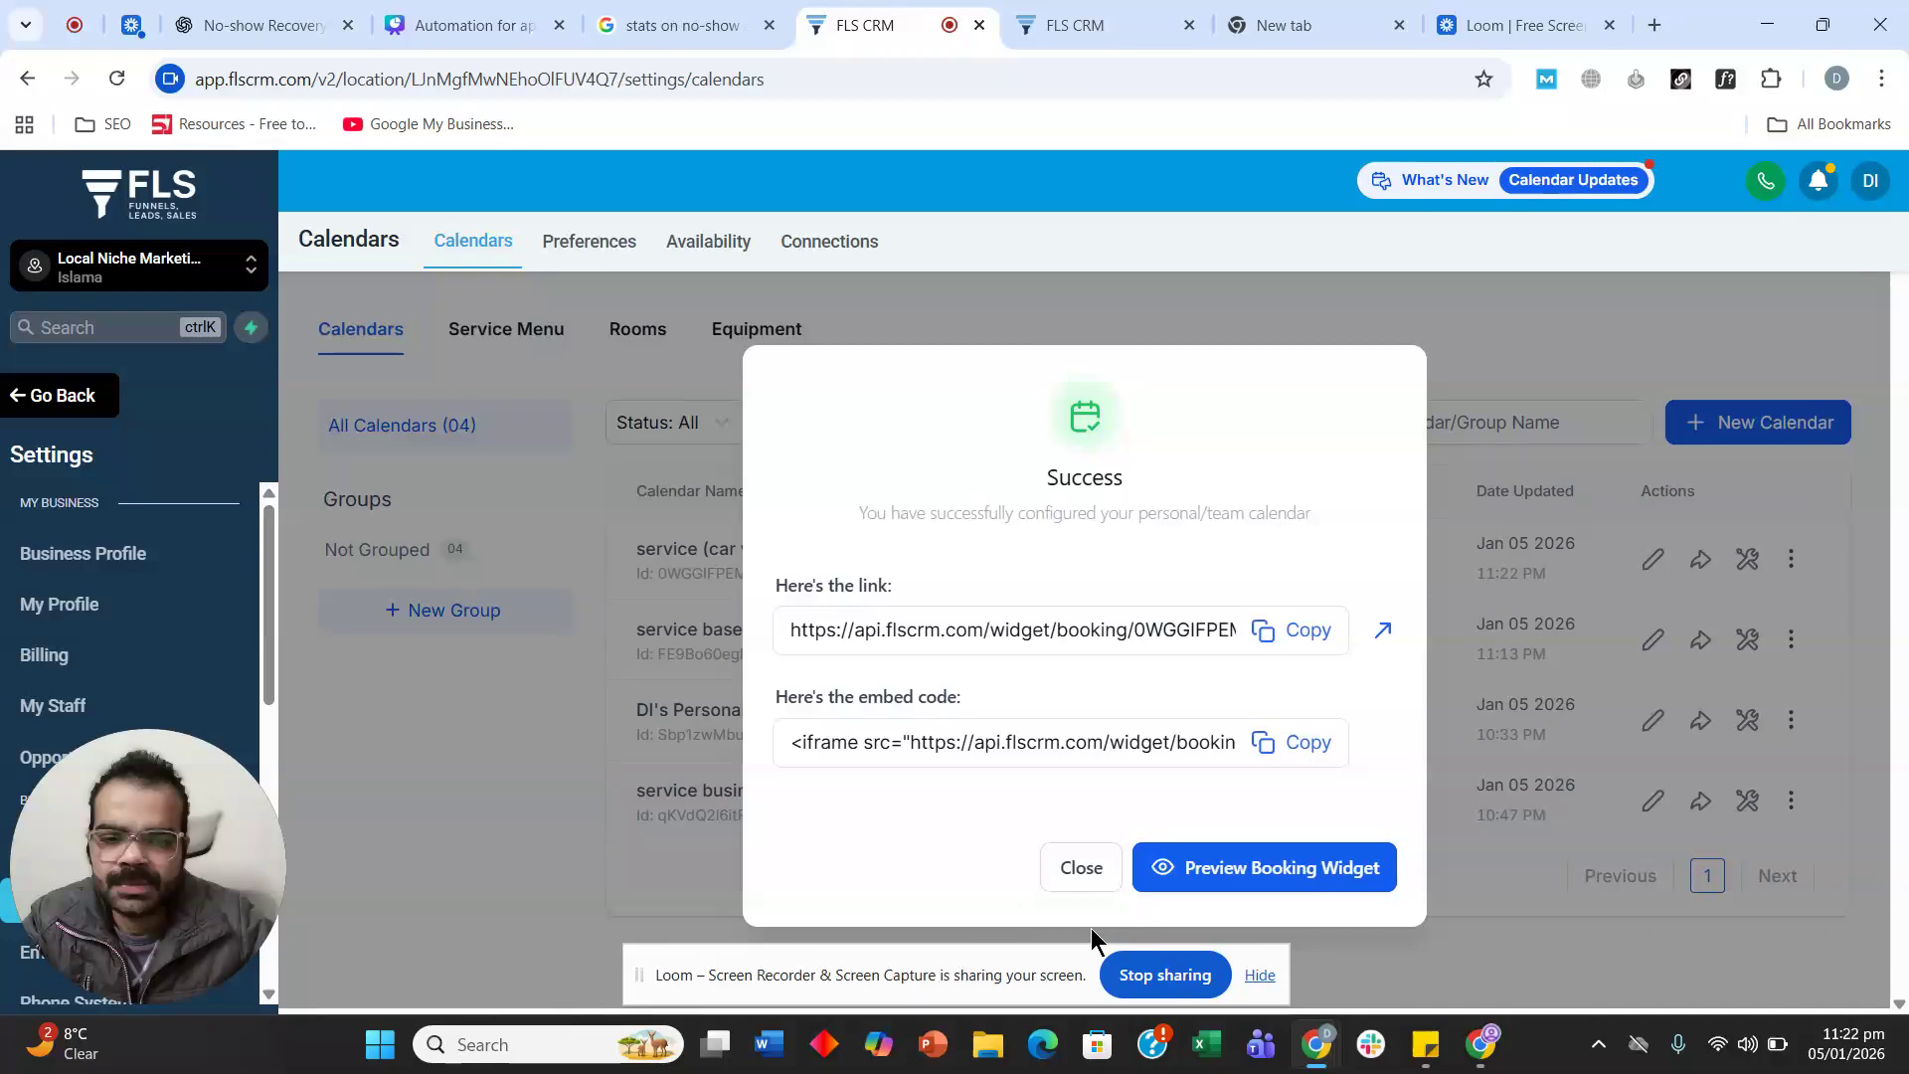
click(1083, 867)
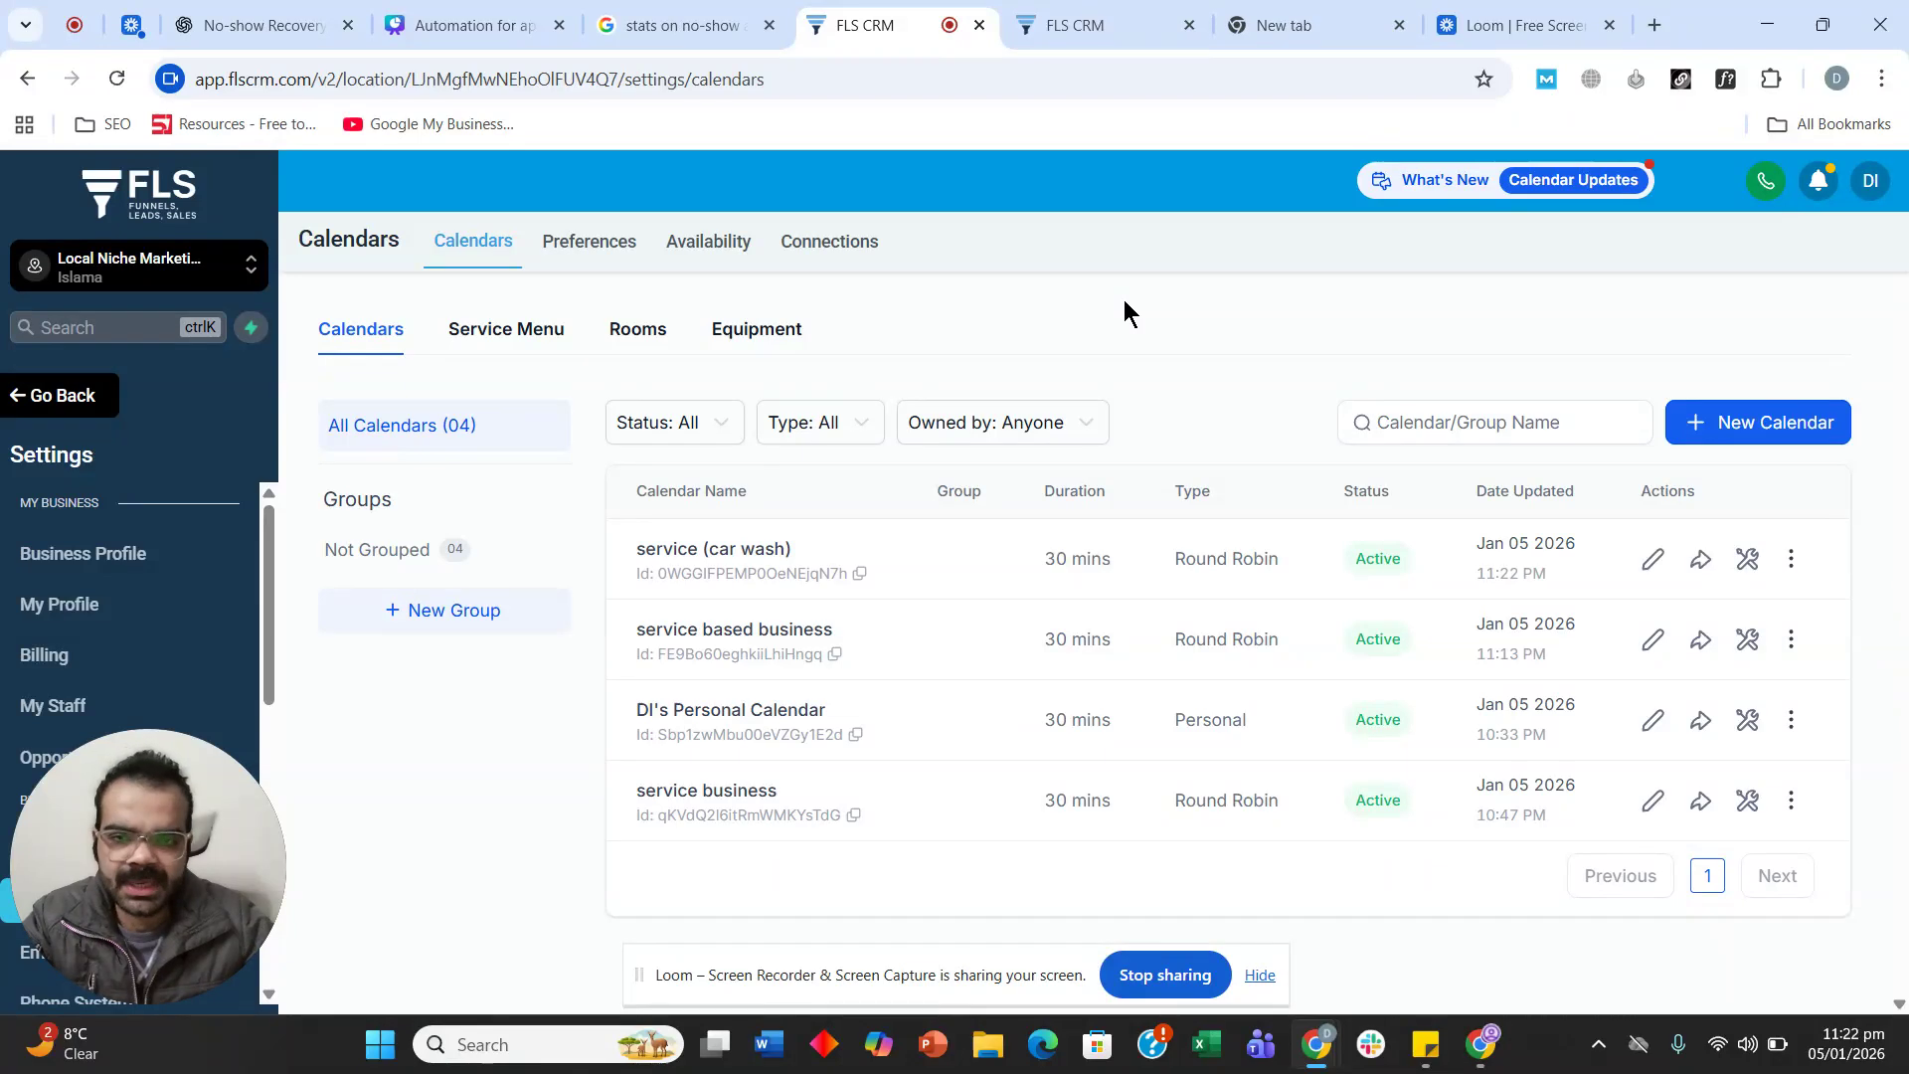
Switch to the workflow list and create a workflow from the Appointment Confirmation + Reminder template.
click(1121, 27)
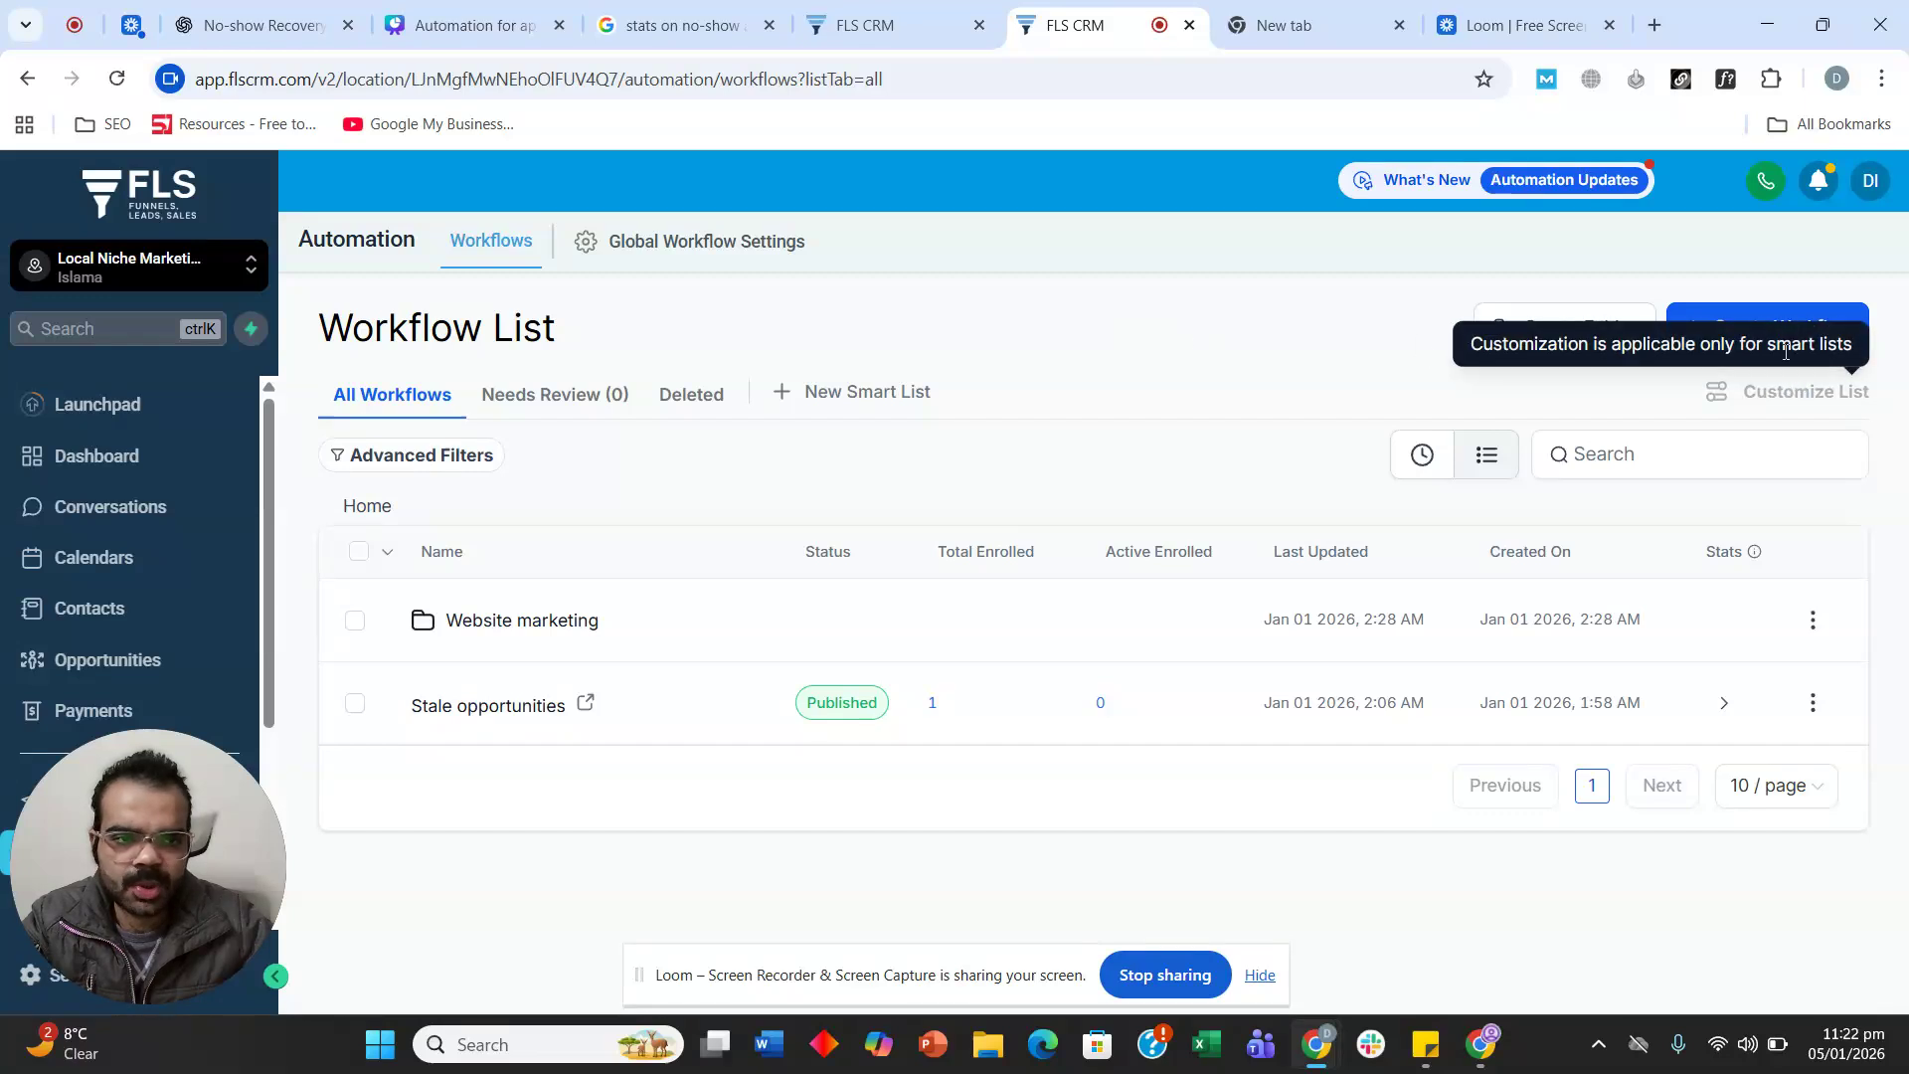
click(1718, 337)
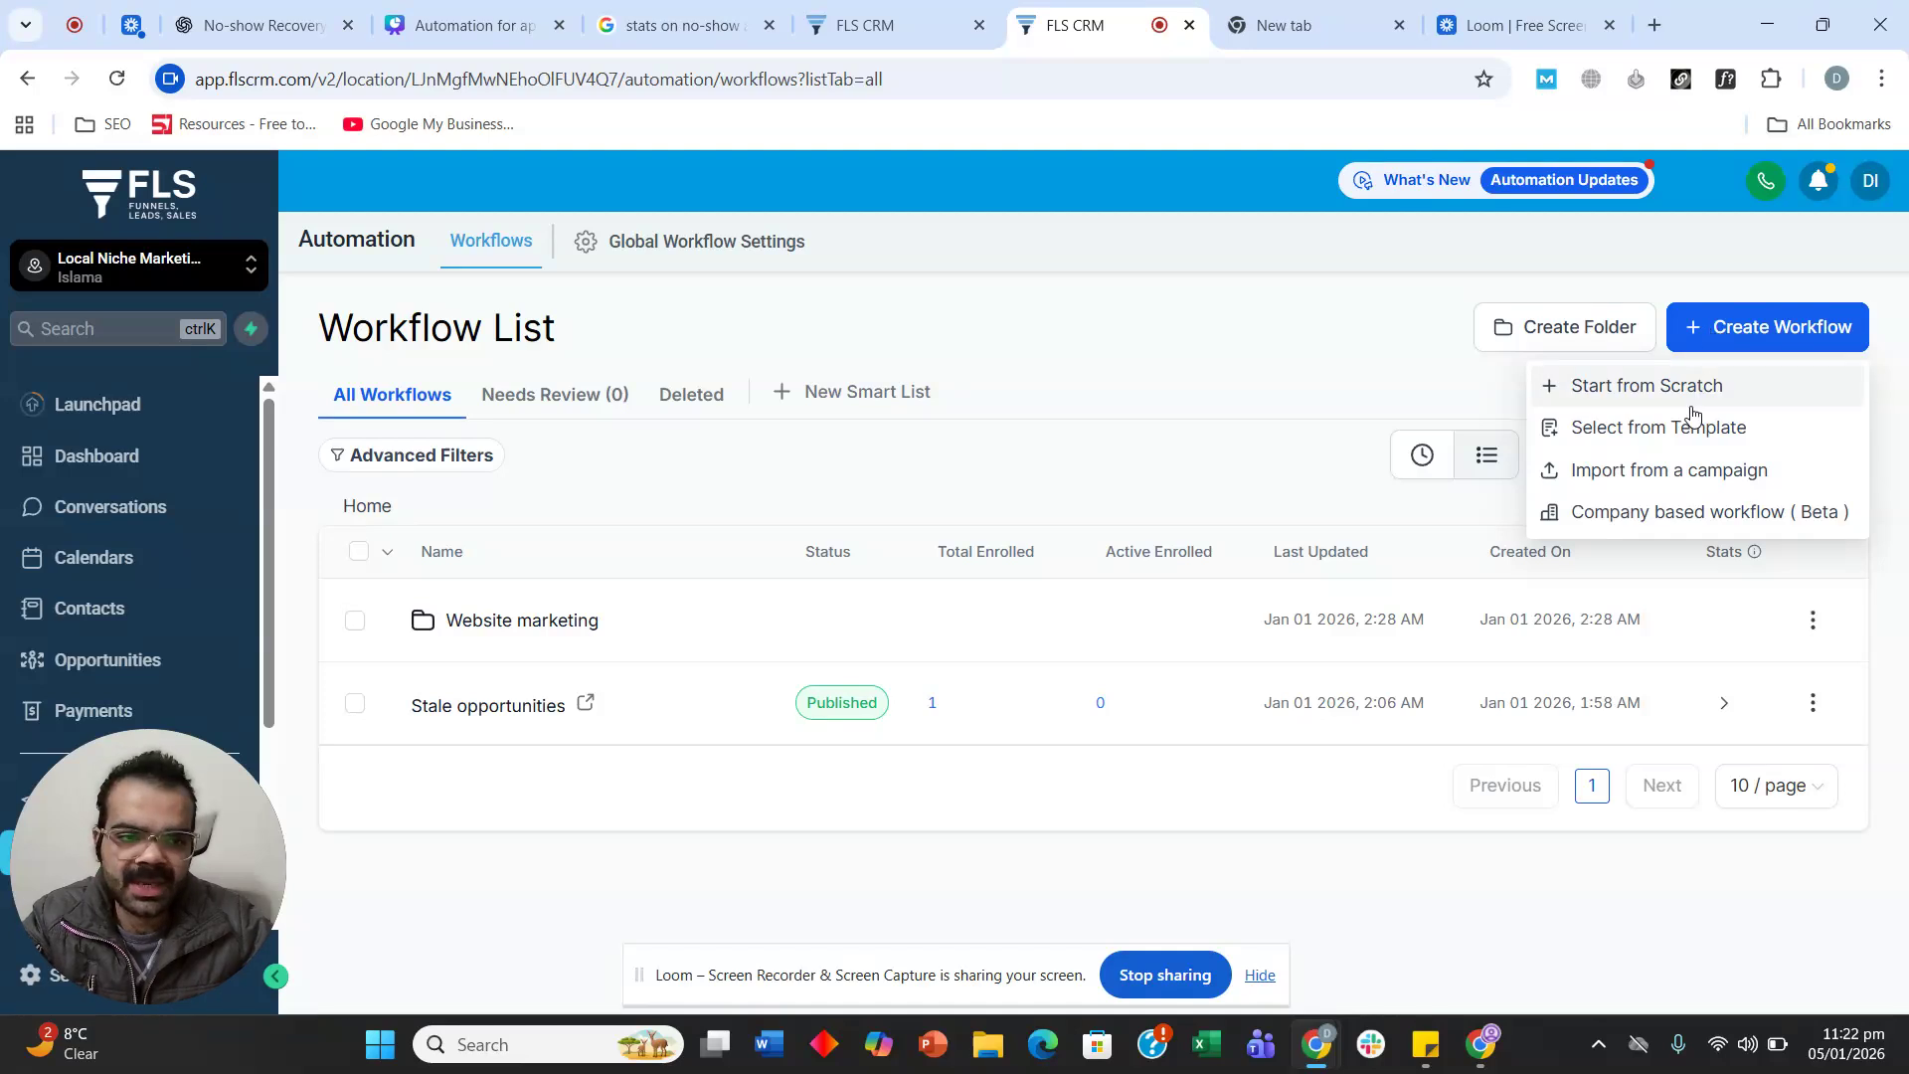
click(1689, 427)
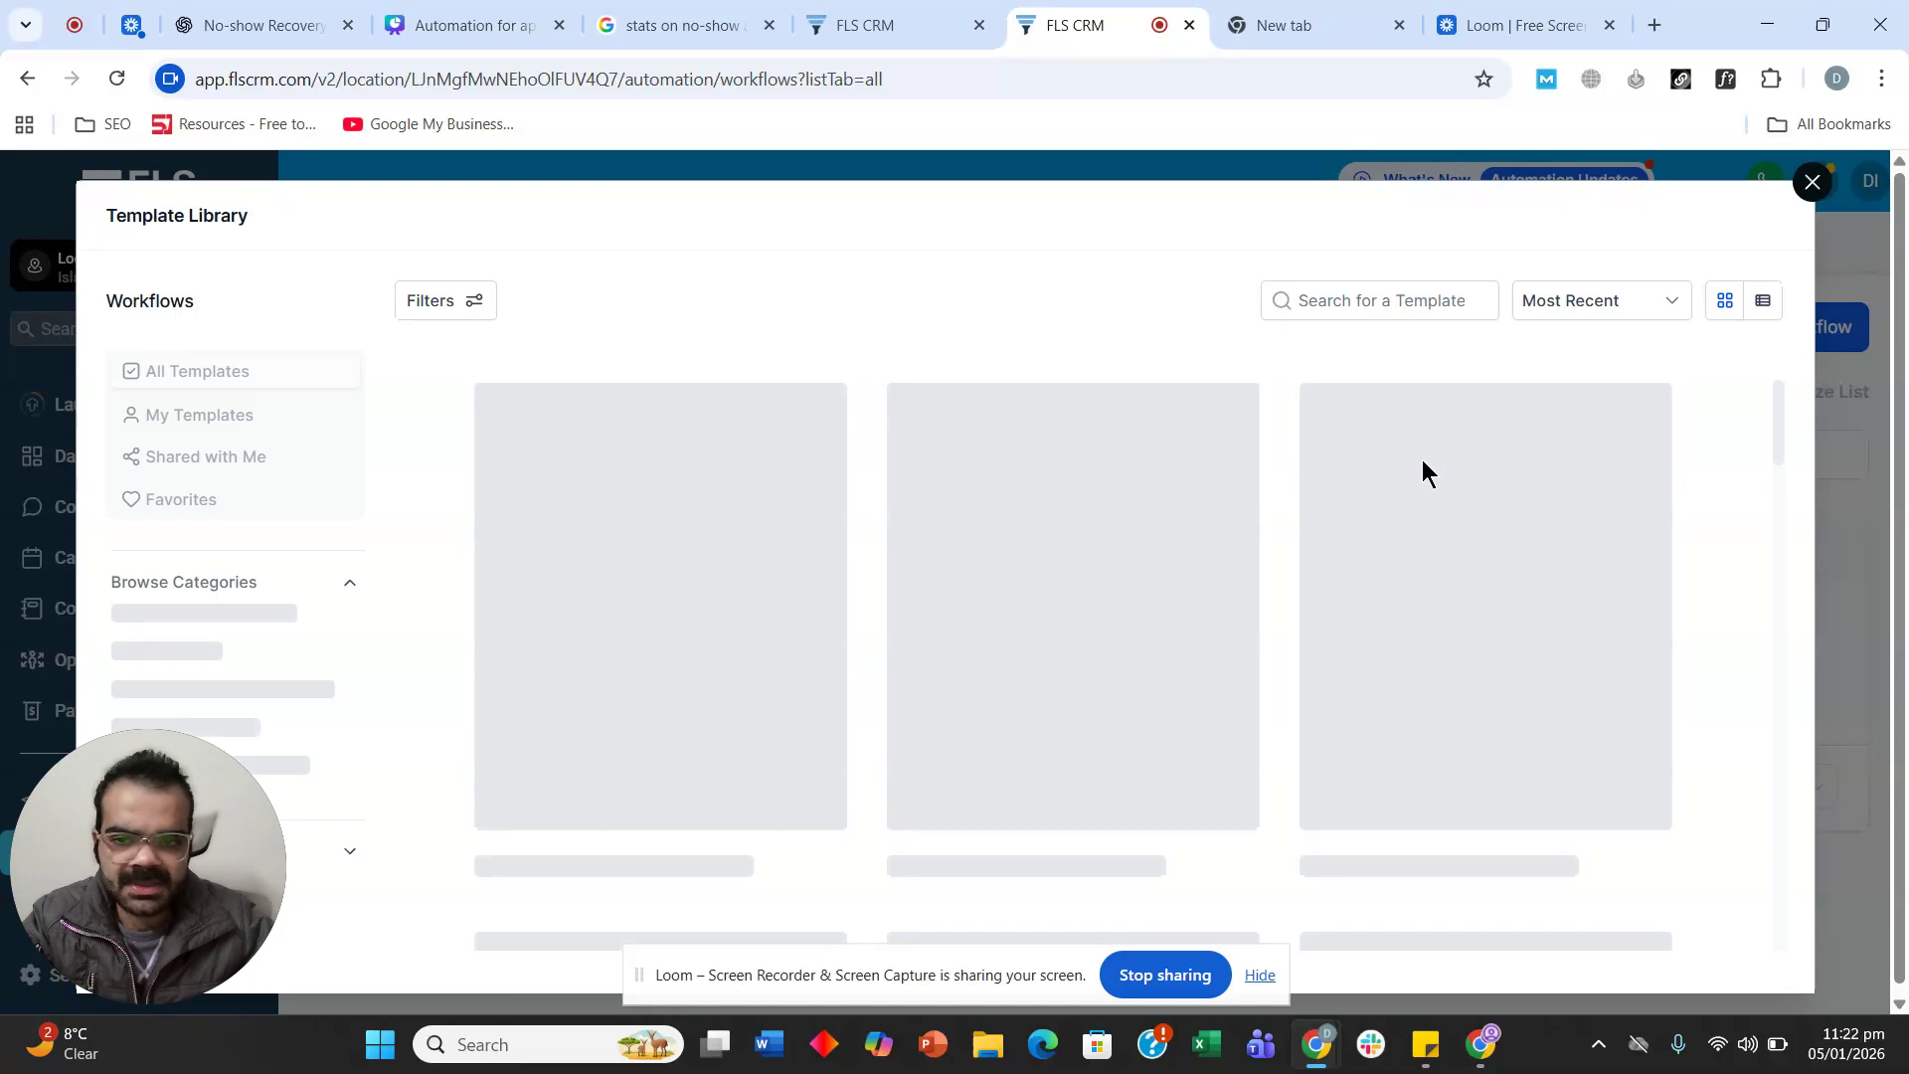
click(1450, 607)
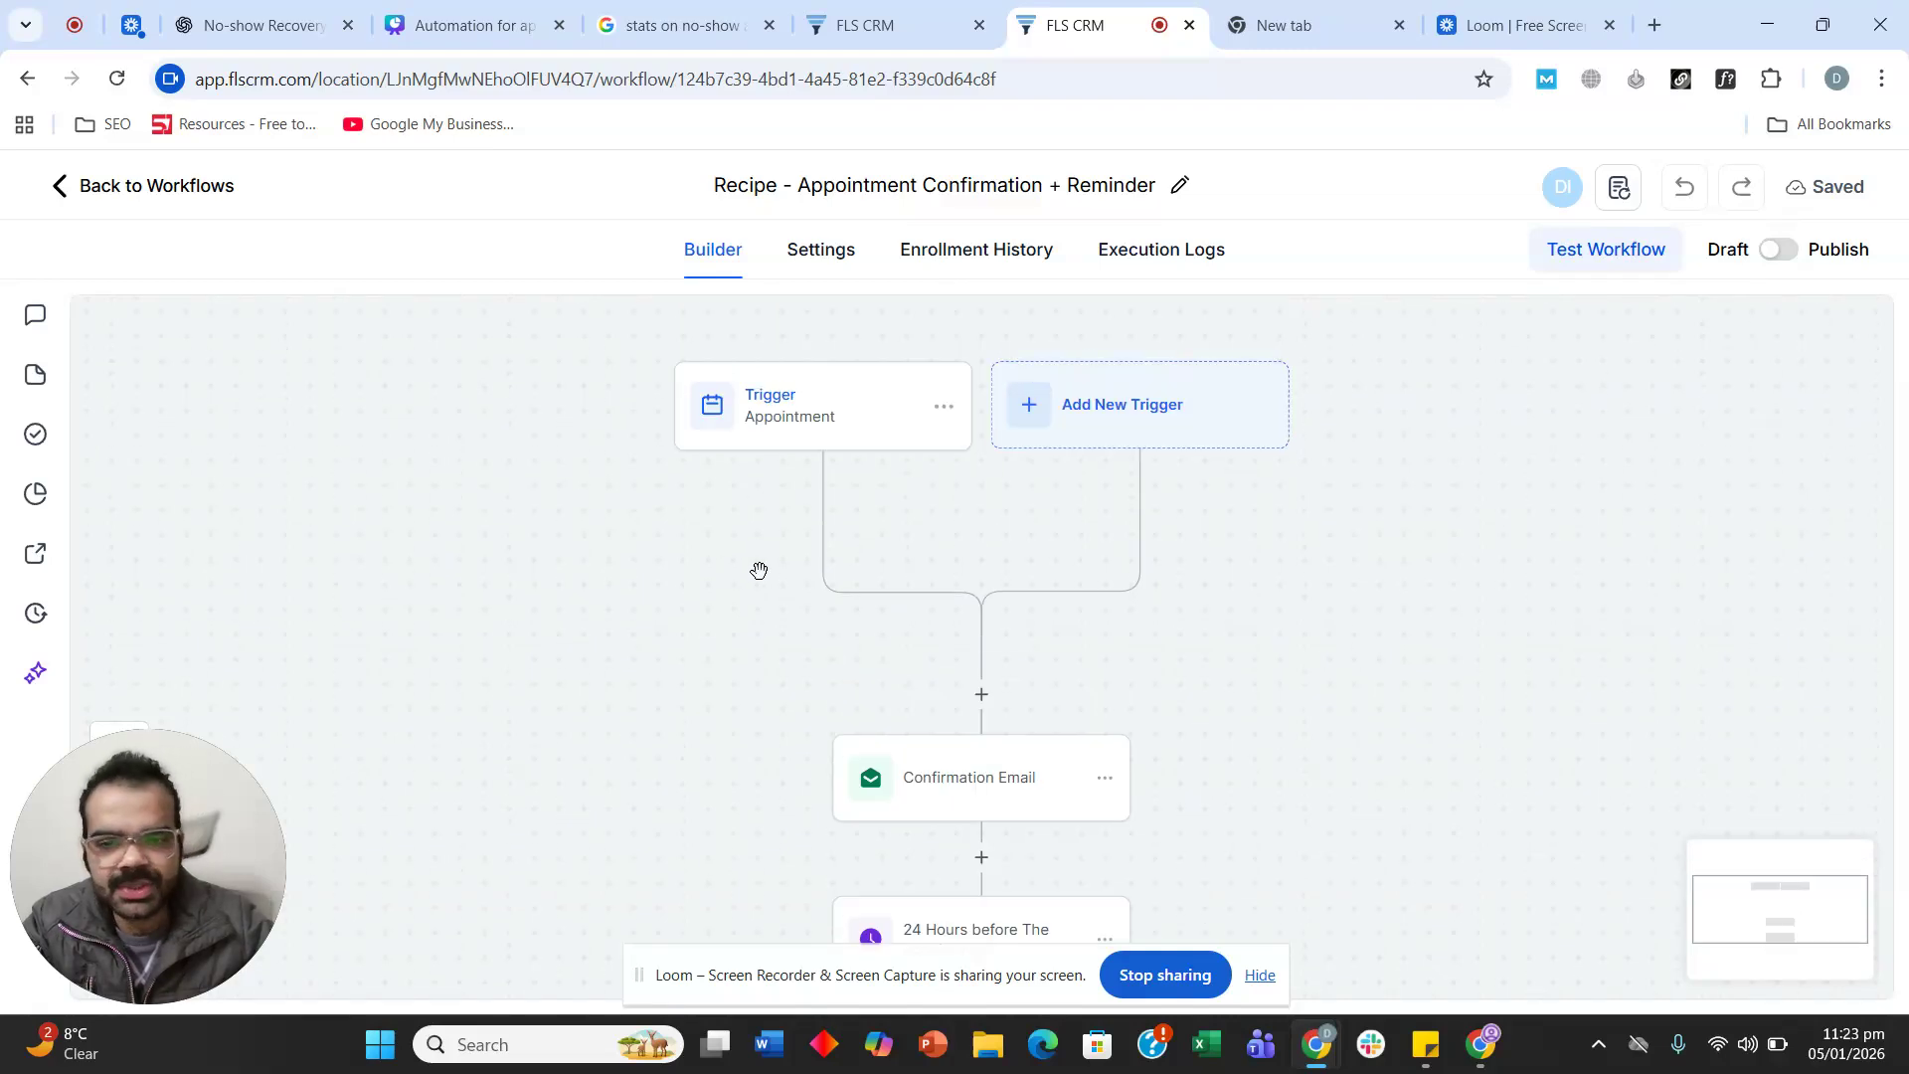
Add an In calendar filter set to service (car wash) to the Appointment trigger and save the trigger.
click(788, 411)
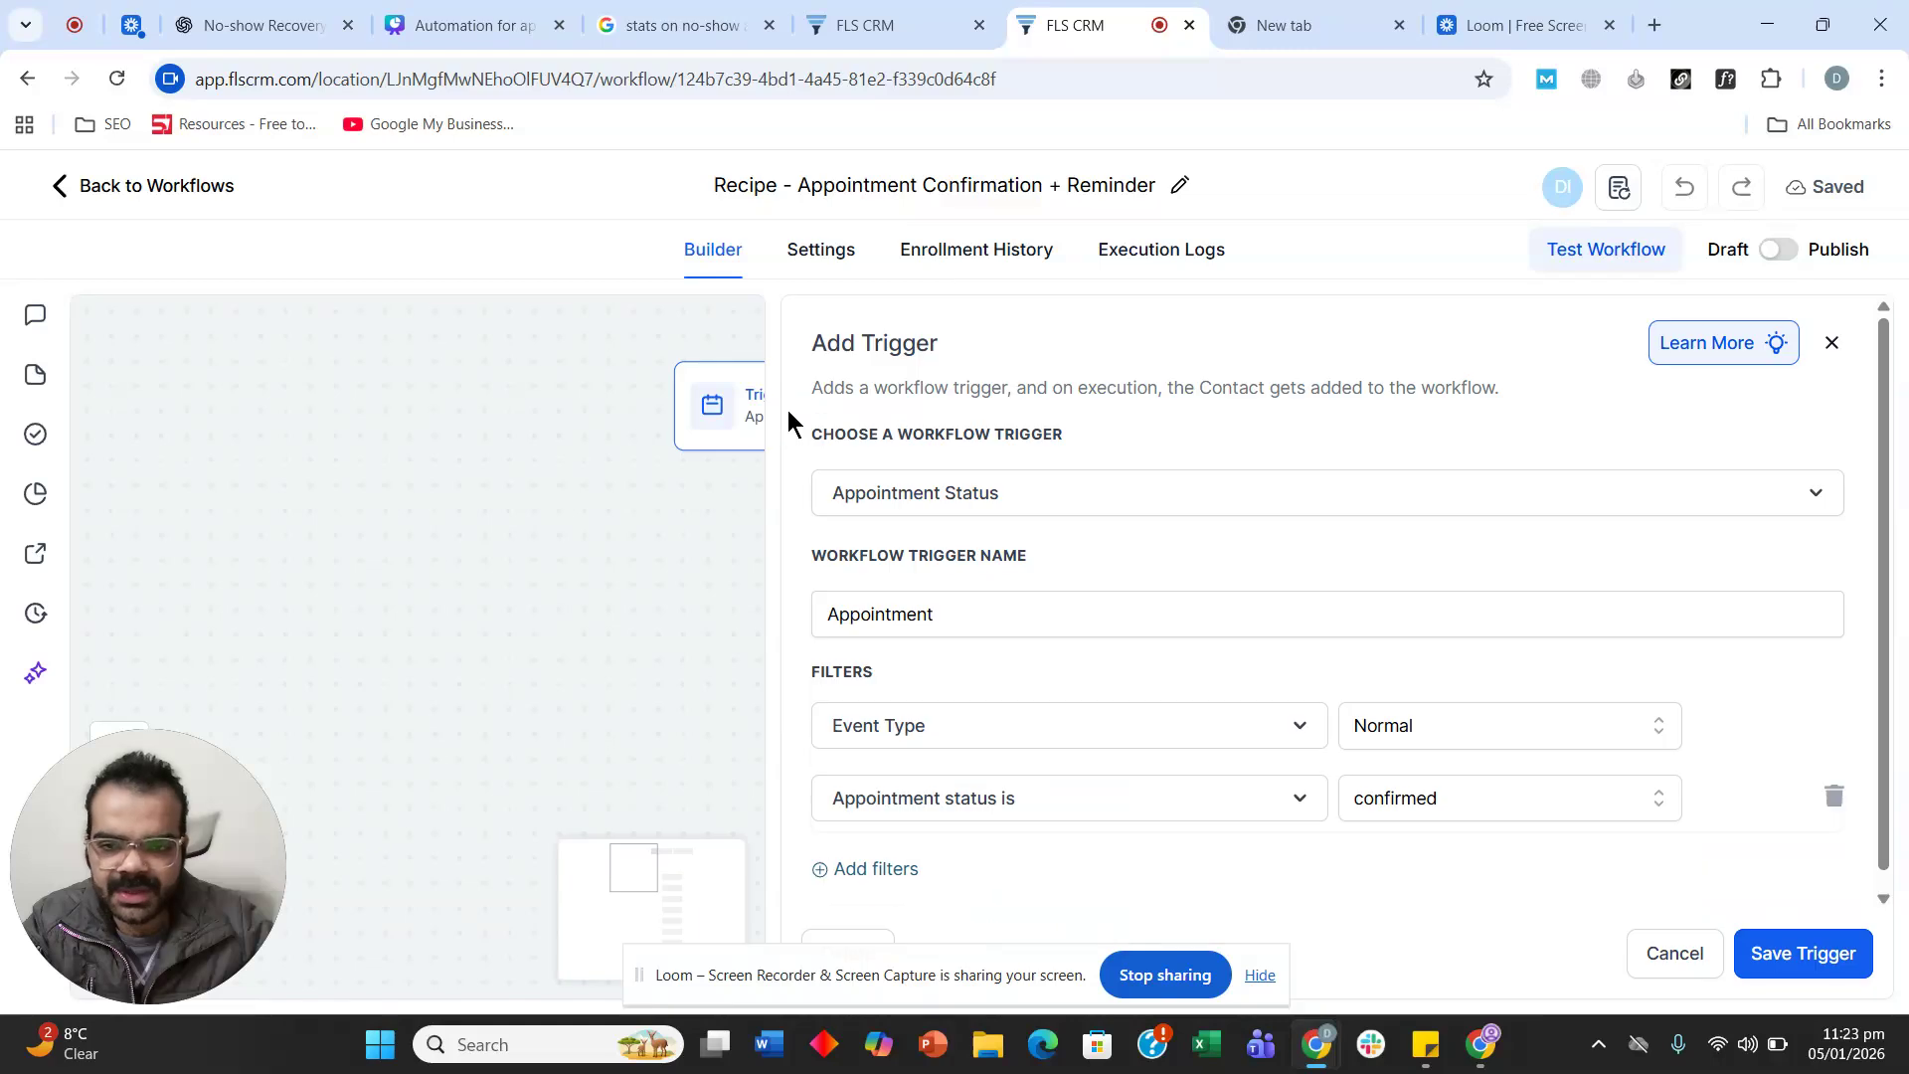
scroll(1193, 795, down, 1)
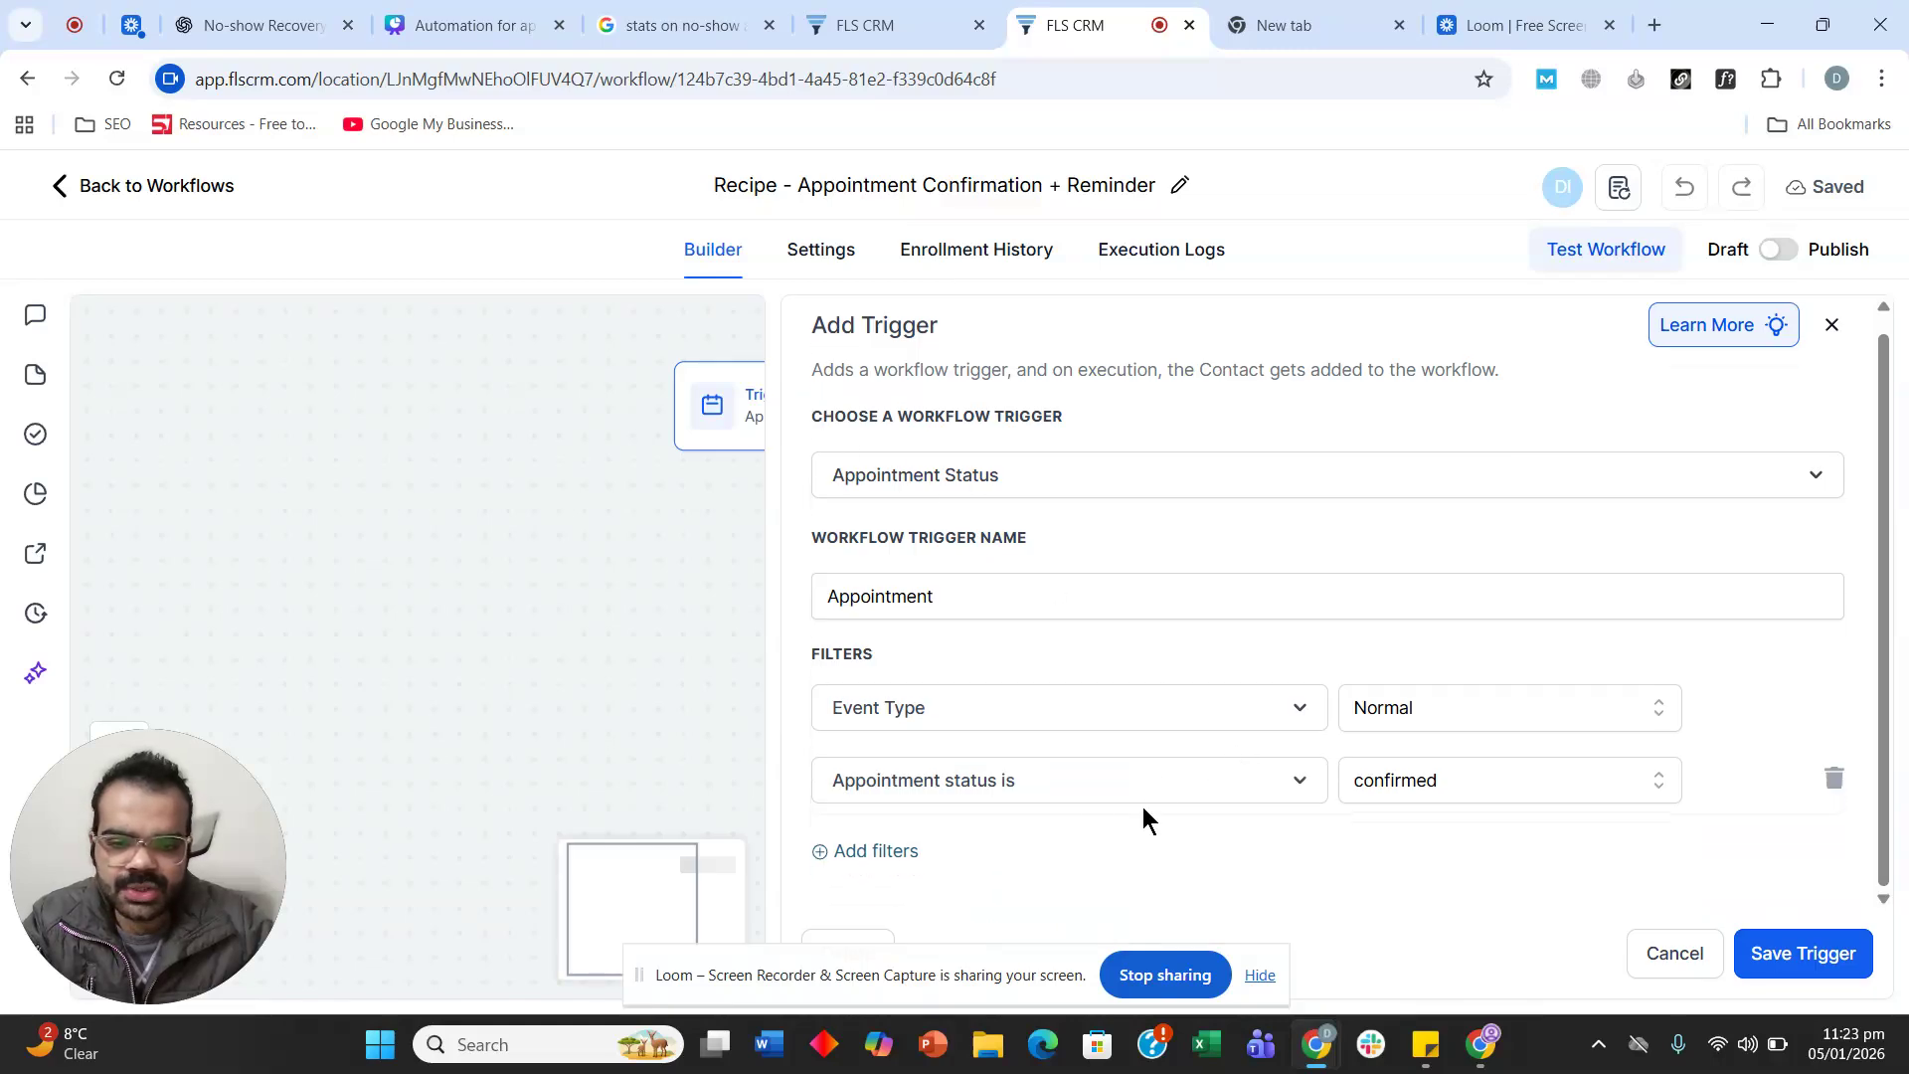
click(906, 854)
scroll(1050, 618, down, 1)
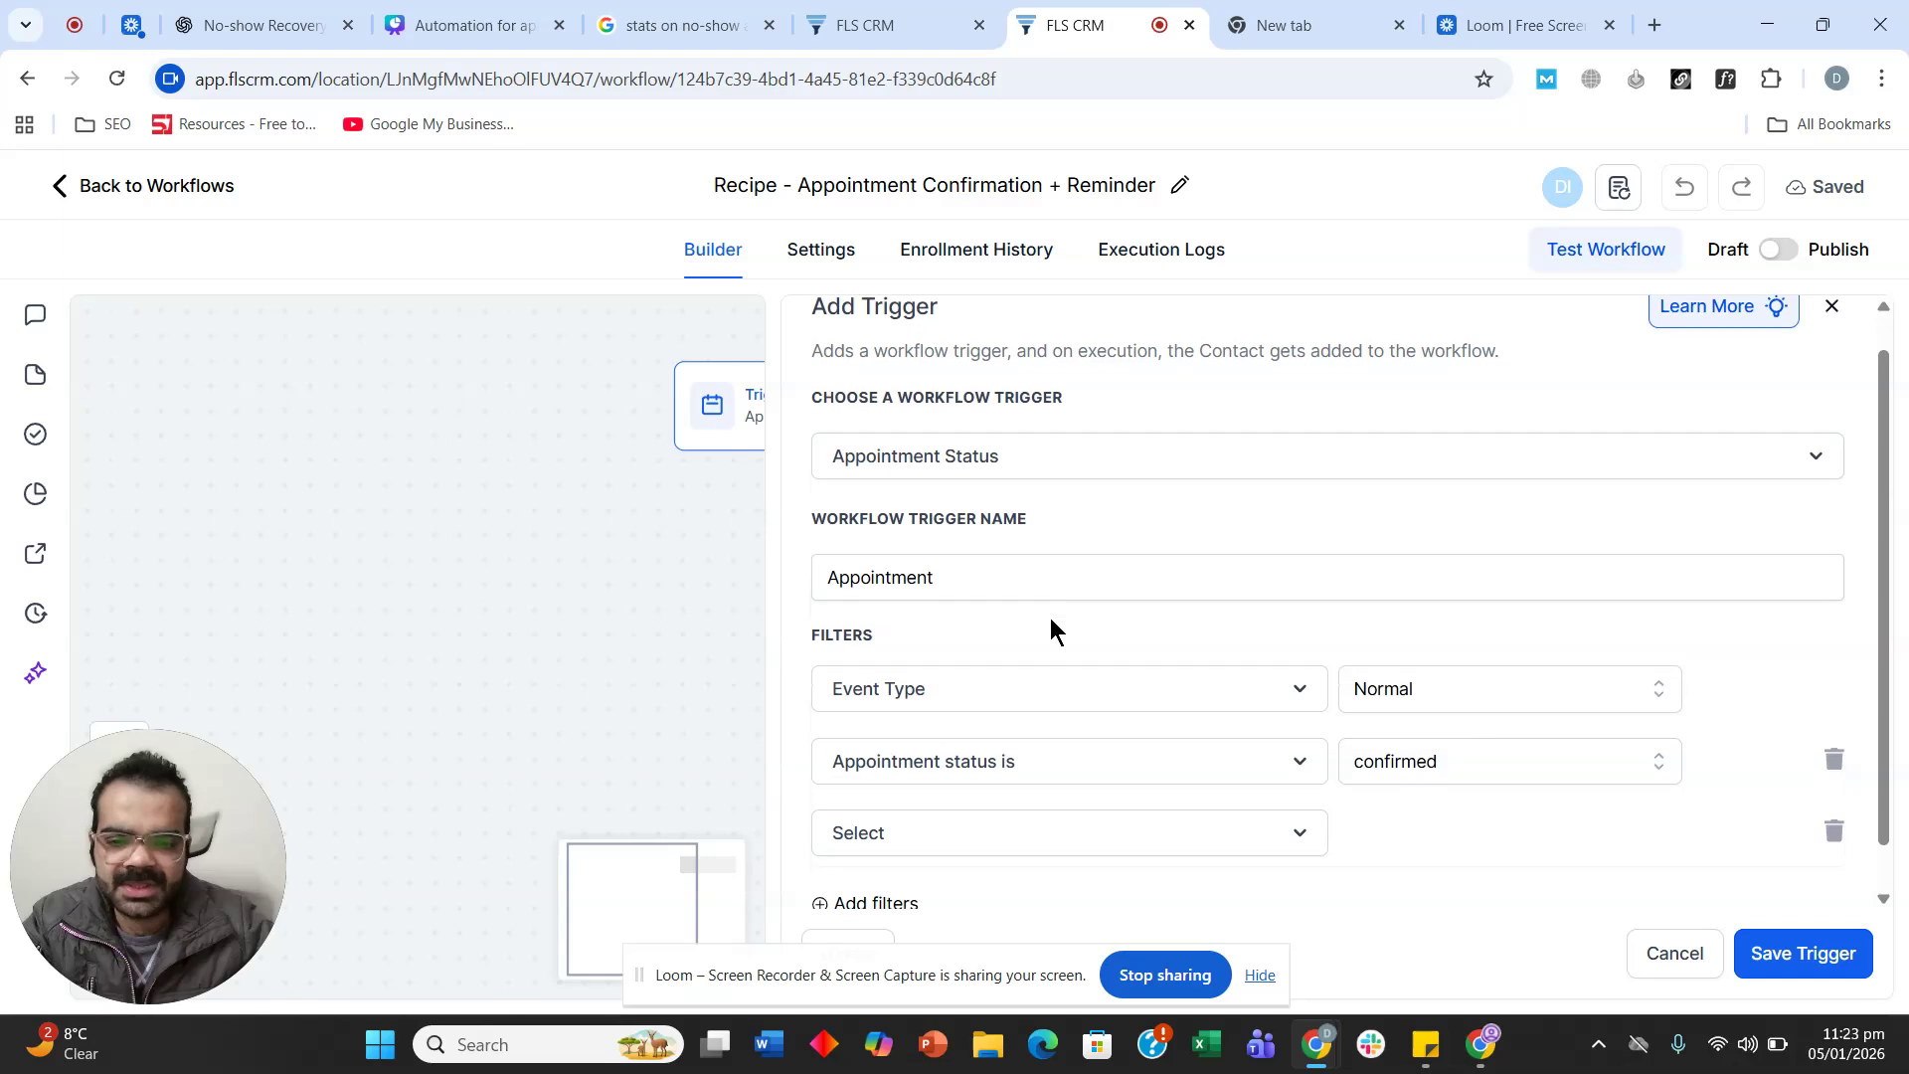
click(1044, 771)
scroll(1062, 600, down, 3)
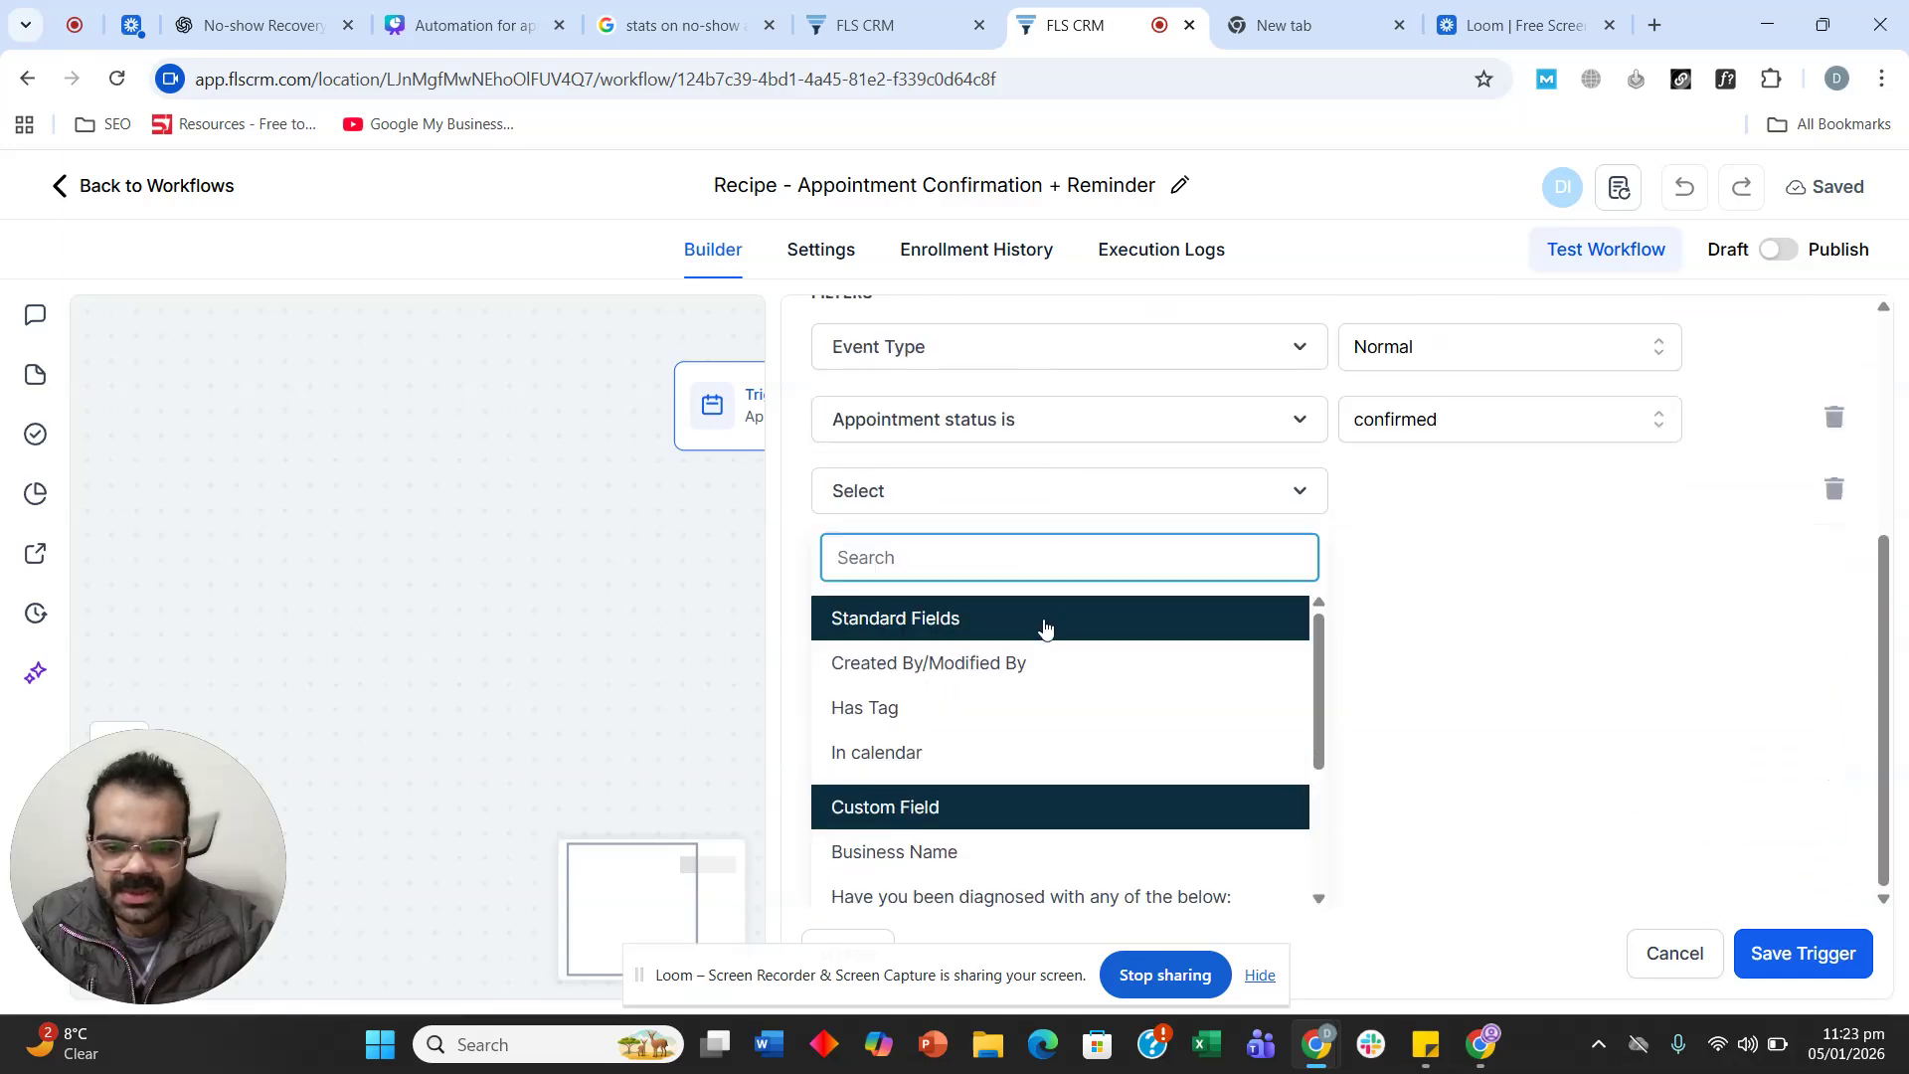
click(928, 752)
click(1448, 771)
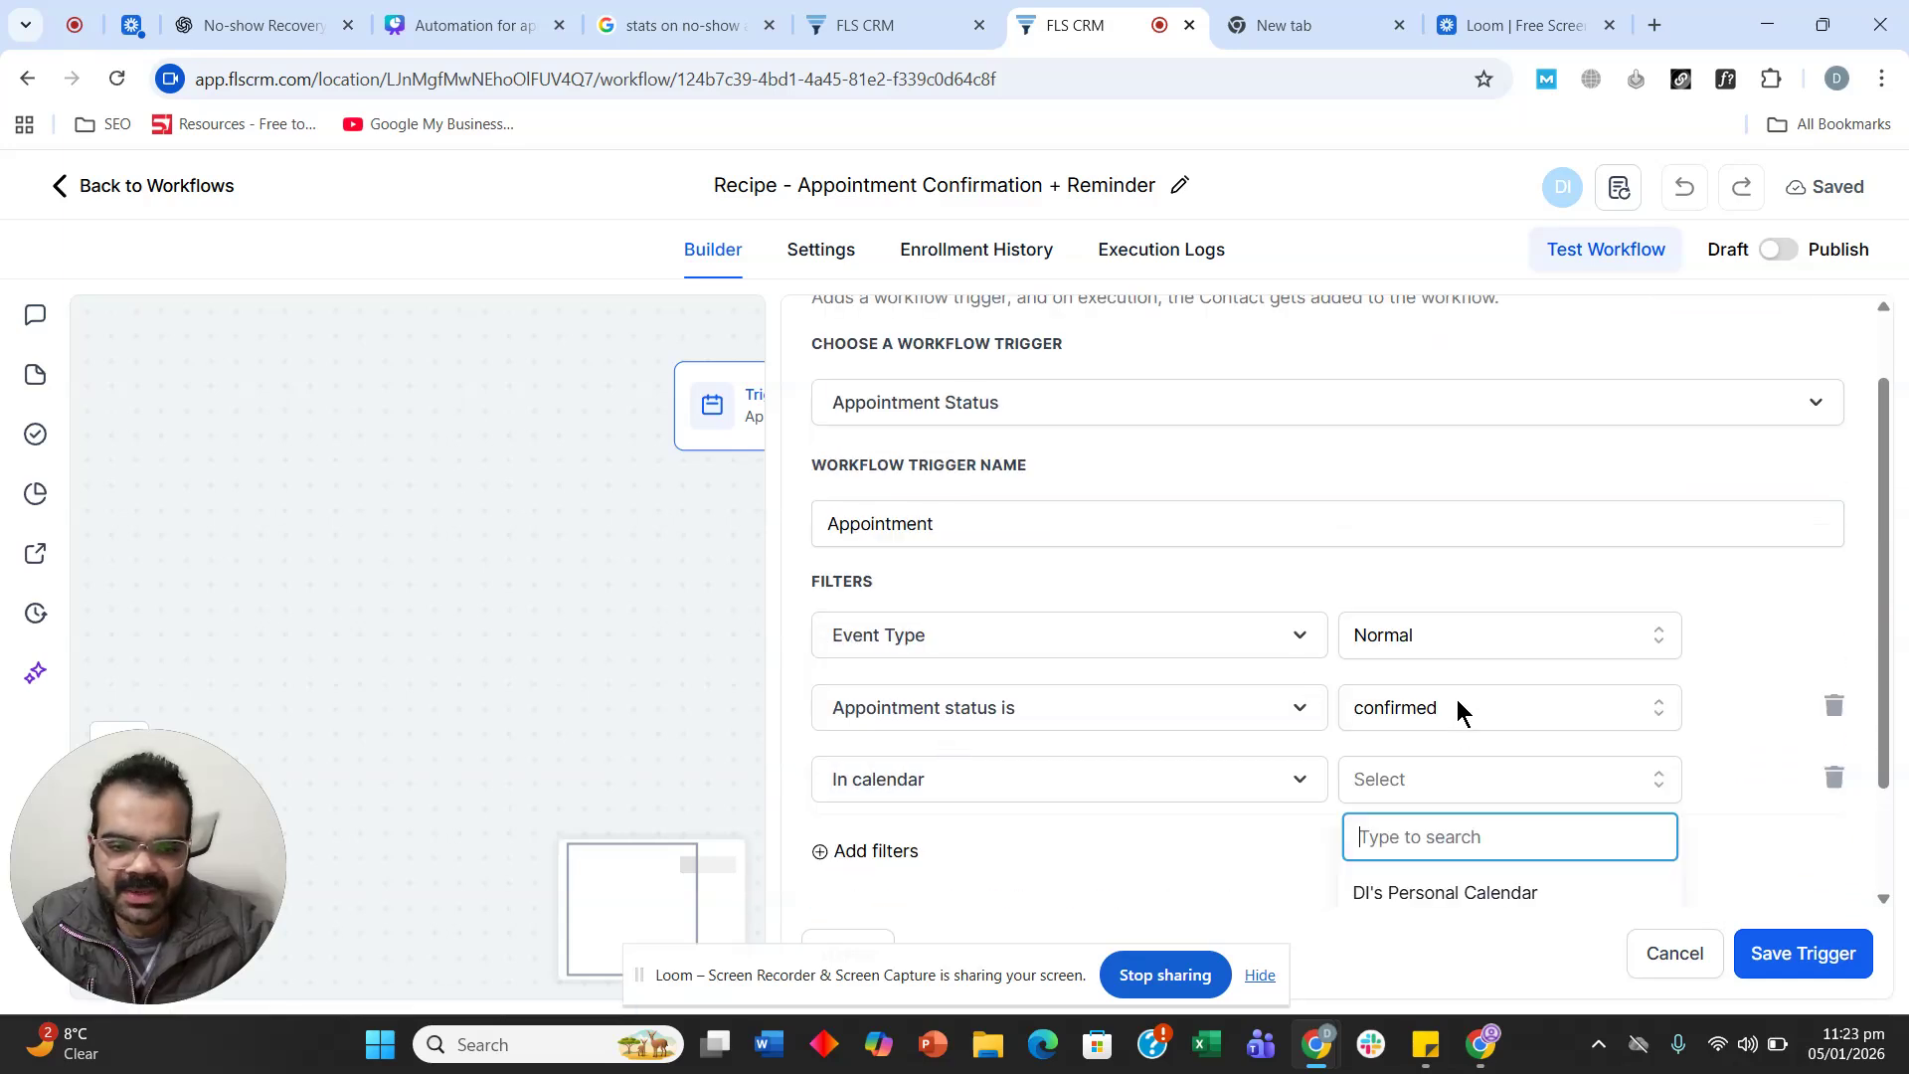
scroll(1455, 731, down, 2)
click(1755, 957)
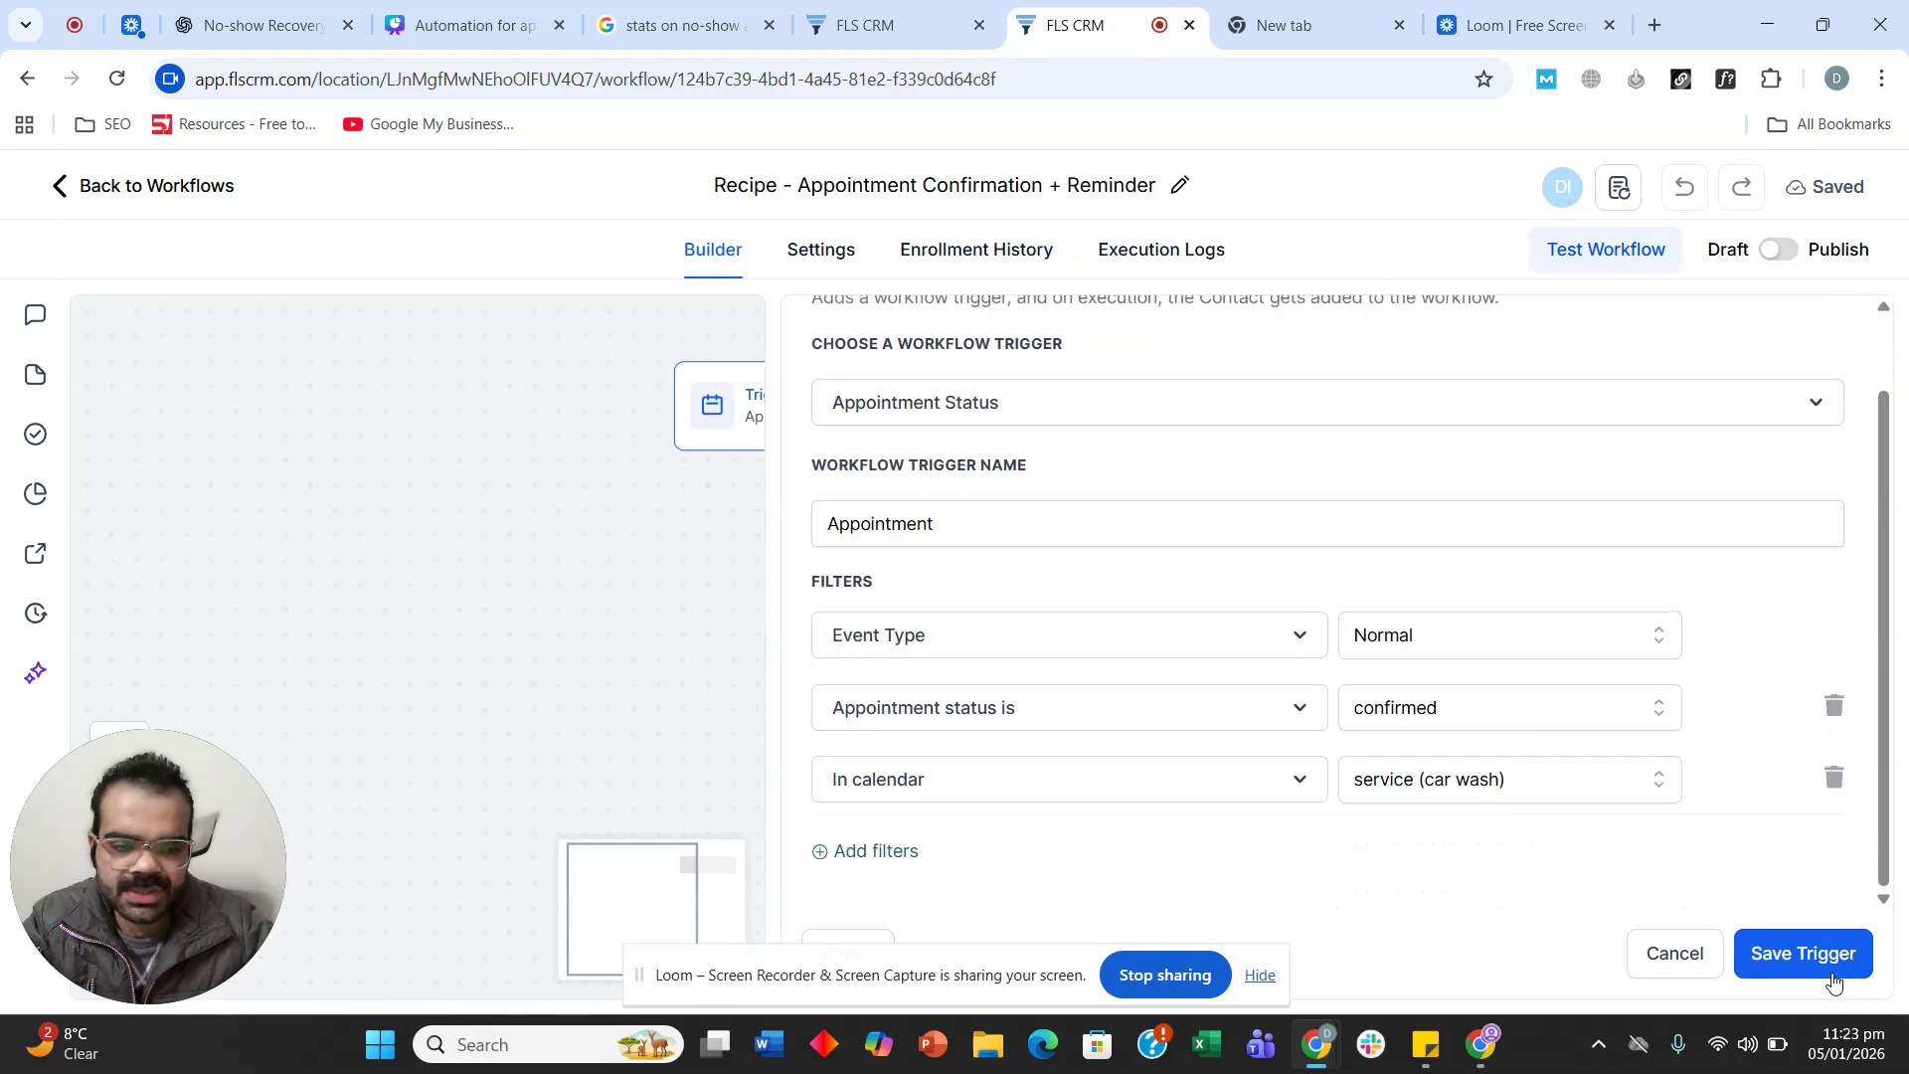
Insert an Assign To User action before the Confirmation Email, choose the team member, and save it.
click(981, 630)
text(ass)
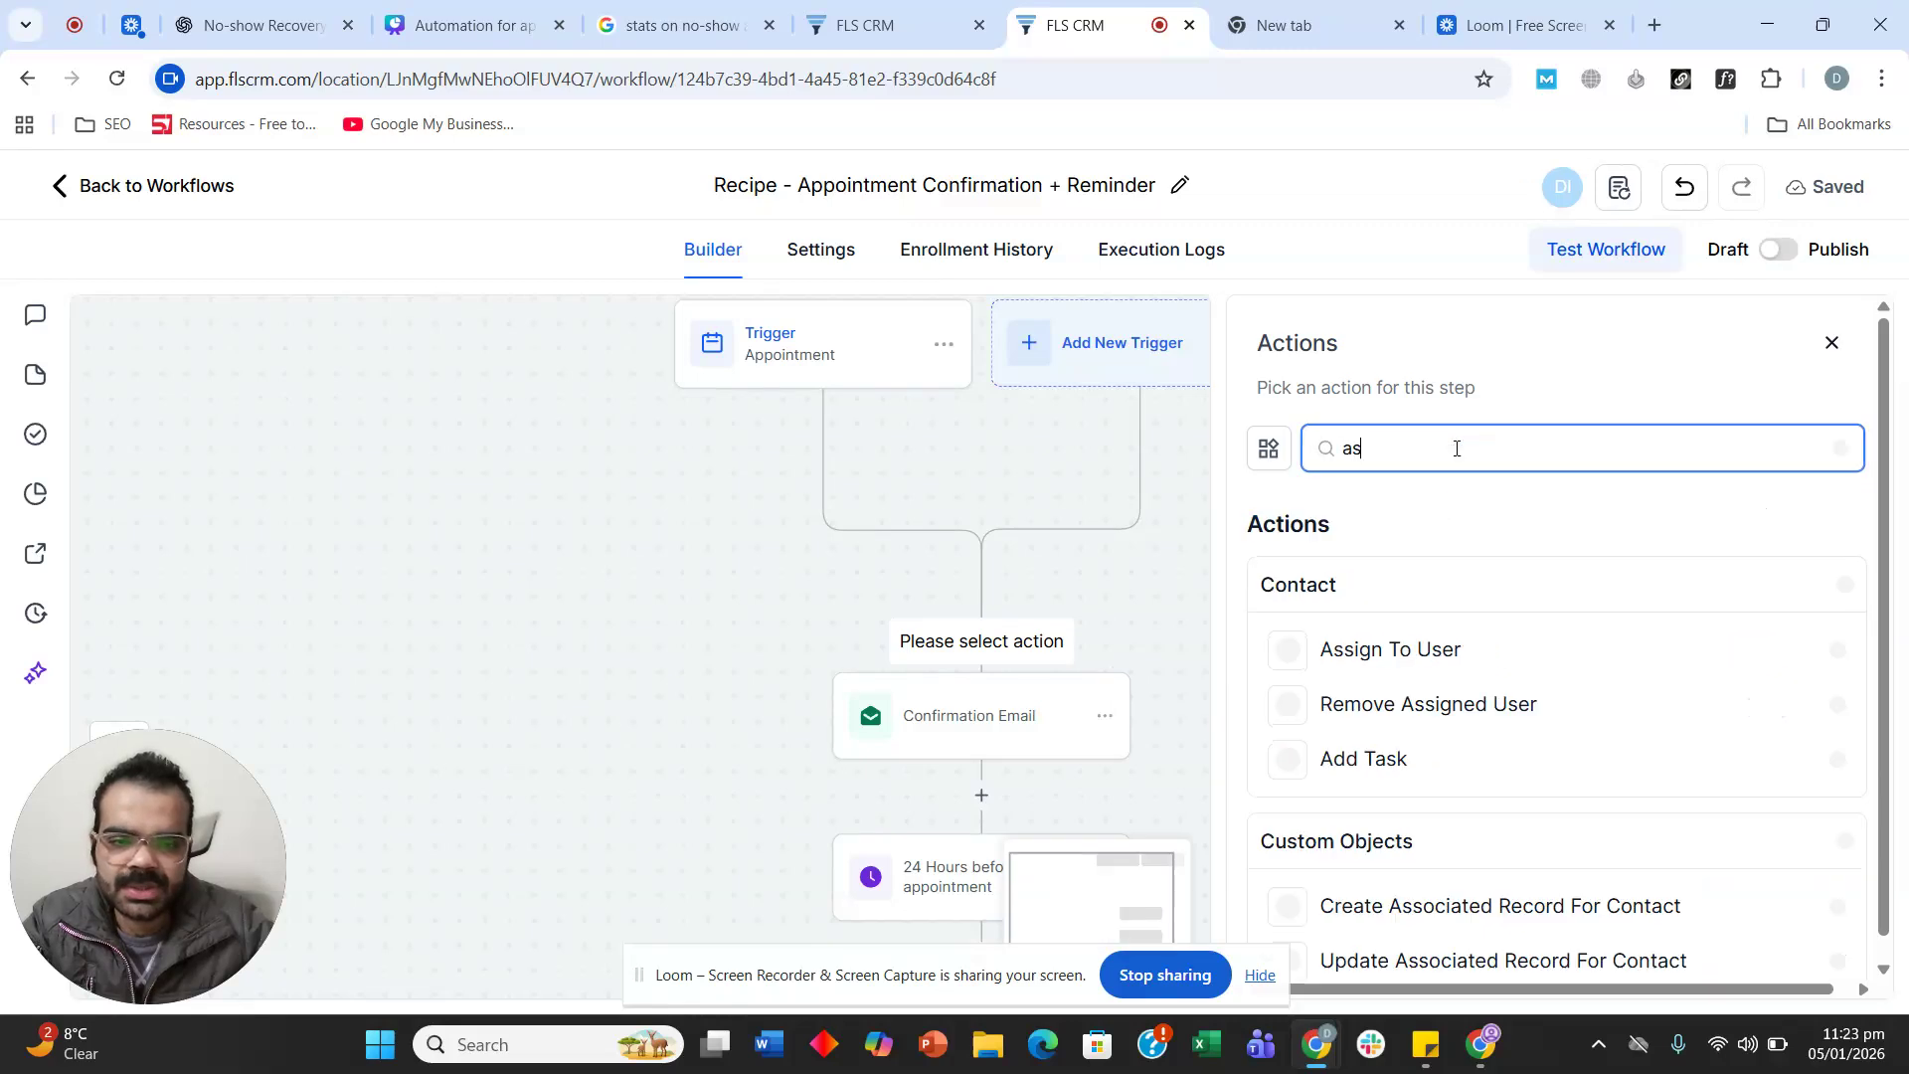
click(1426, 652)
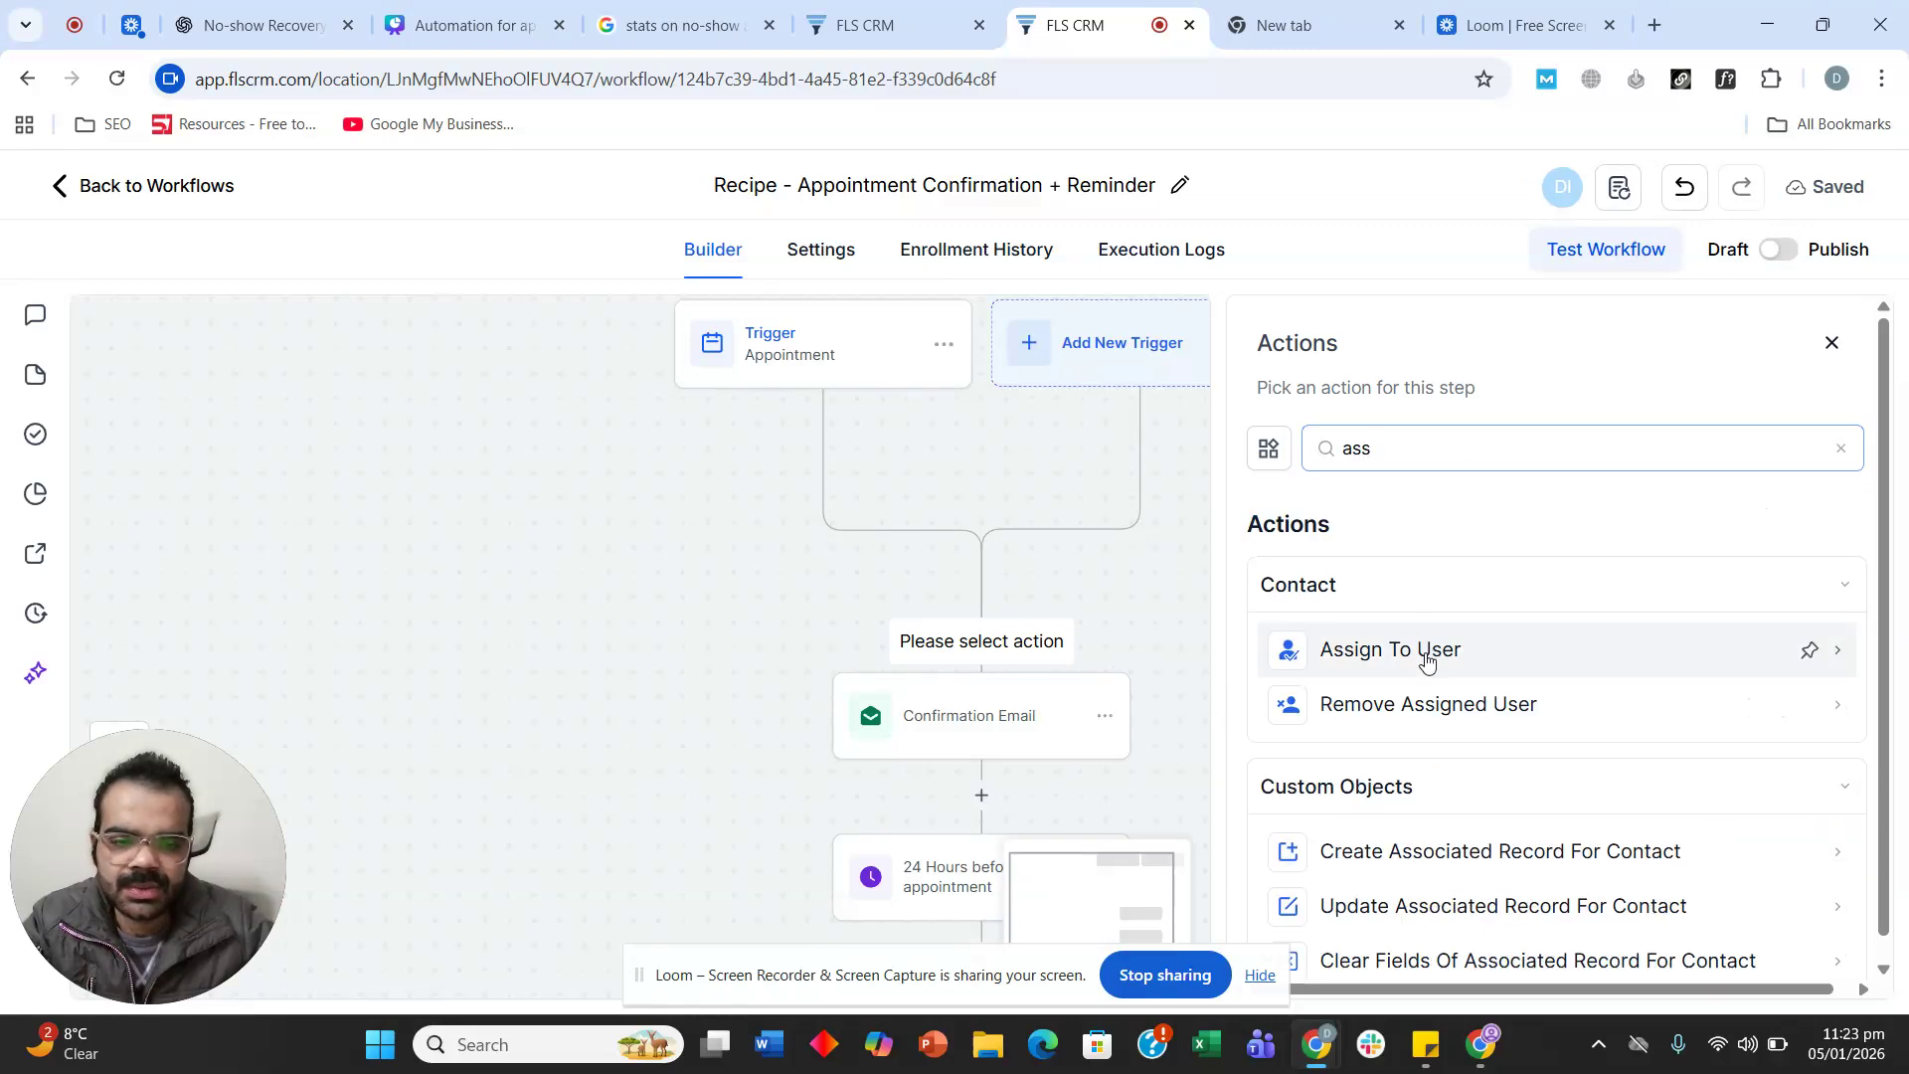
click(1412, 641)
click(1402, 688)
click(1790, 957)
Insert a Send Internal Notification action between Assign to user and Confirmation Email, with Email as the notification type.
scroll(788, 546, down, 3)
scroll(791, 546, down, 1)
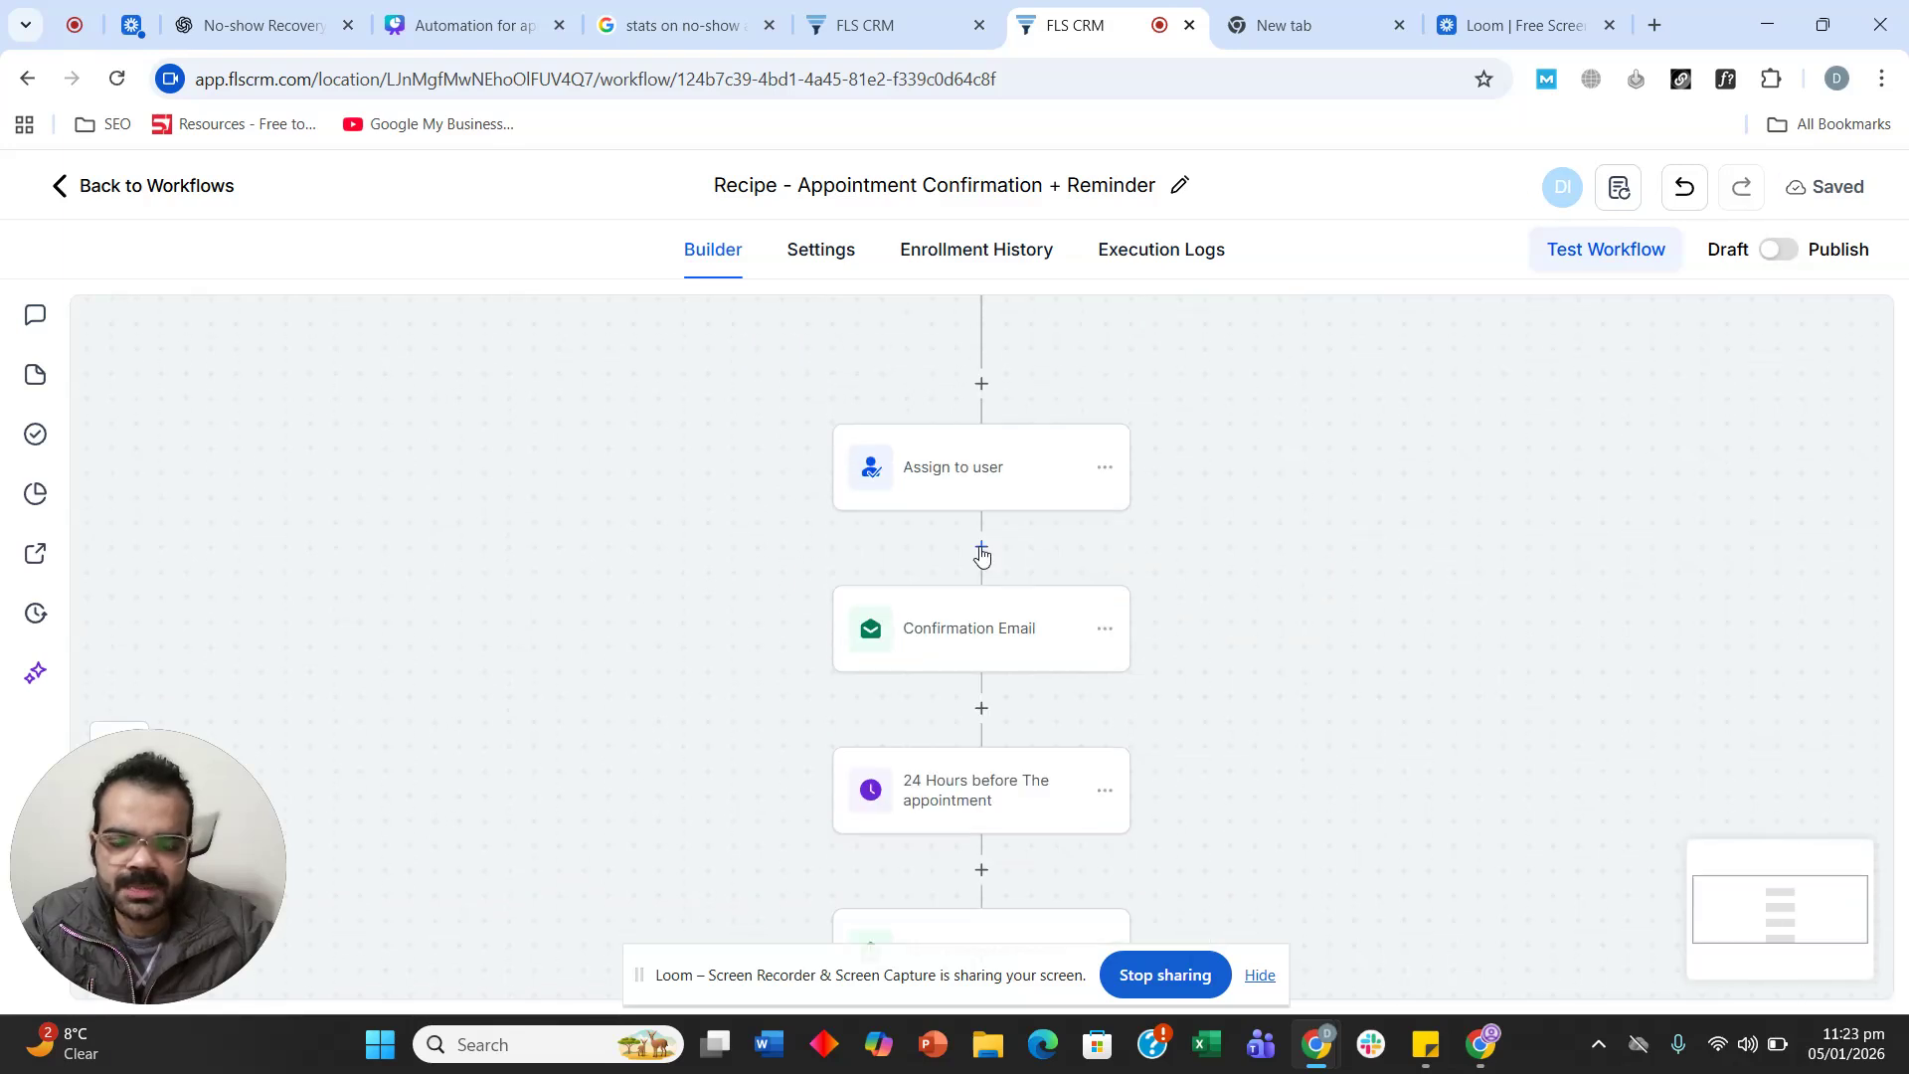
click(981, 549)
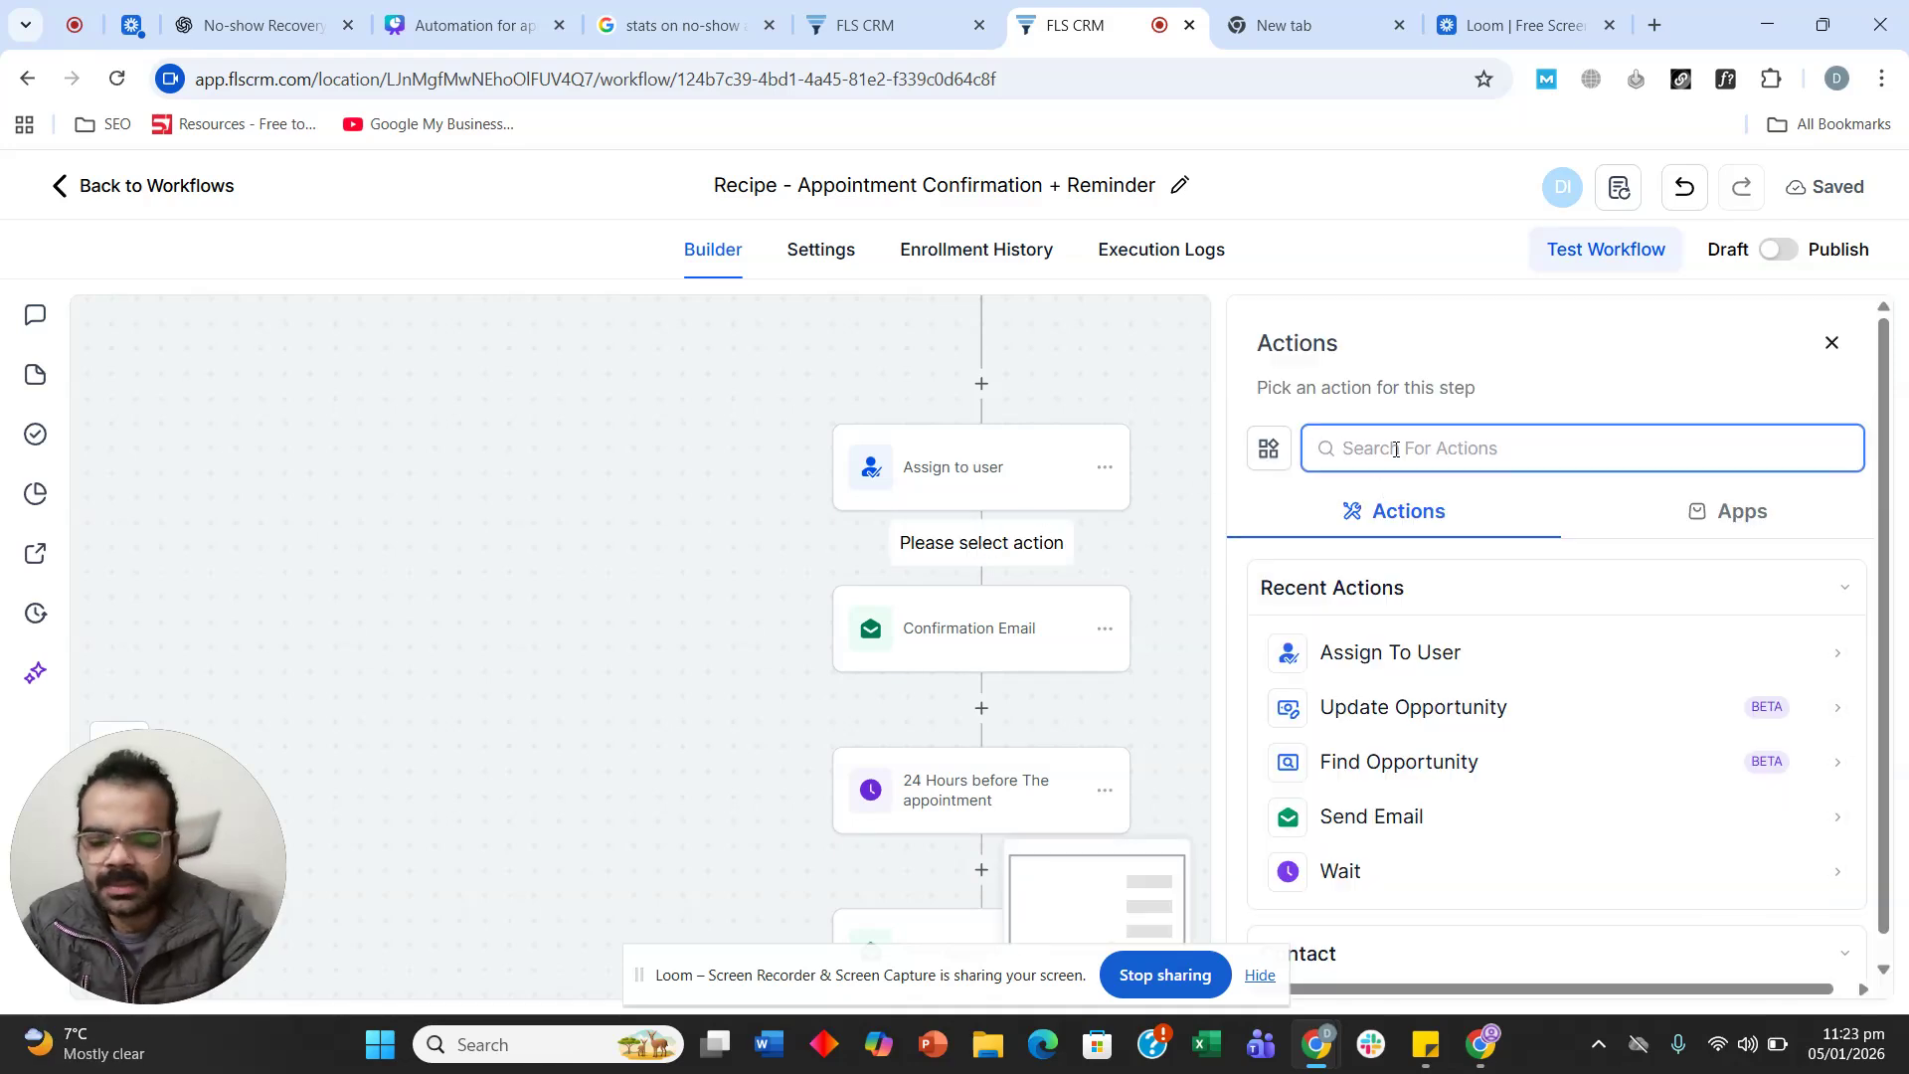
text(inter)
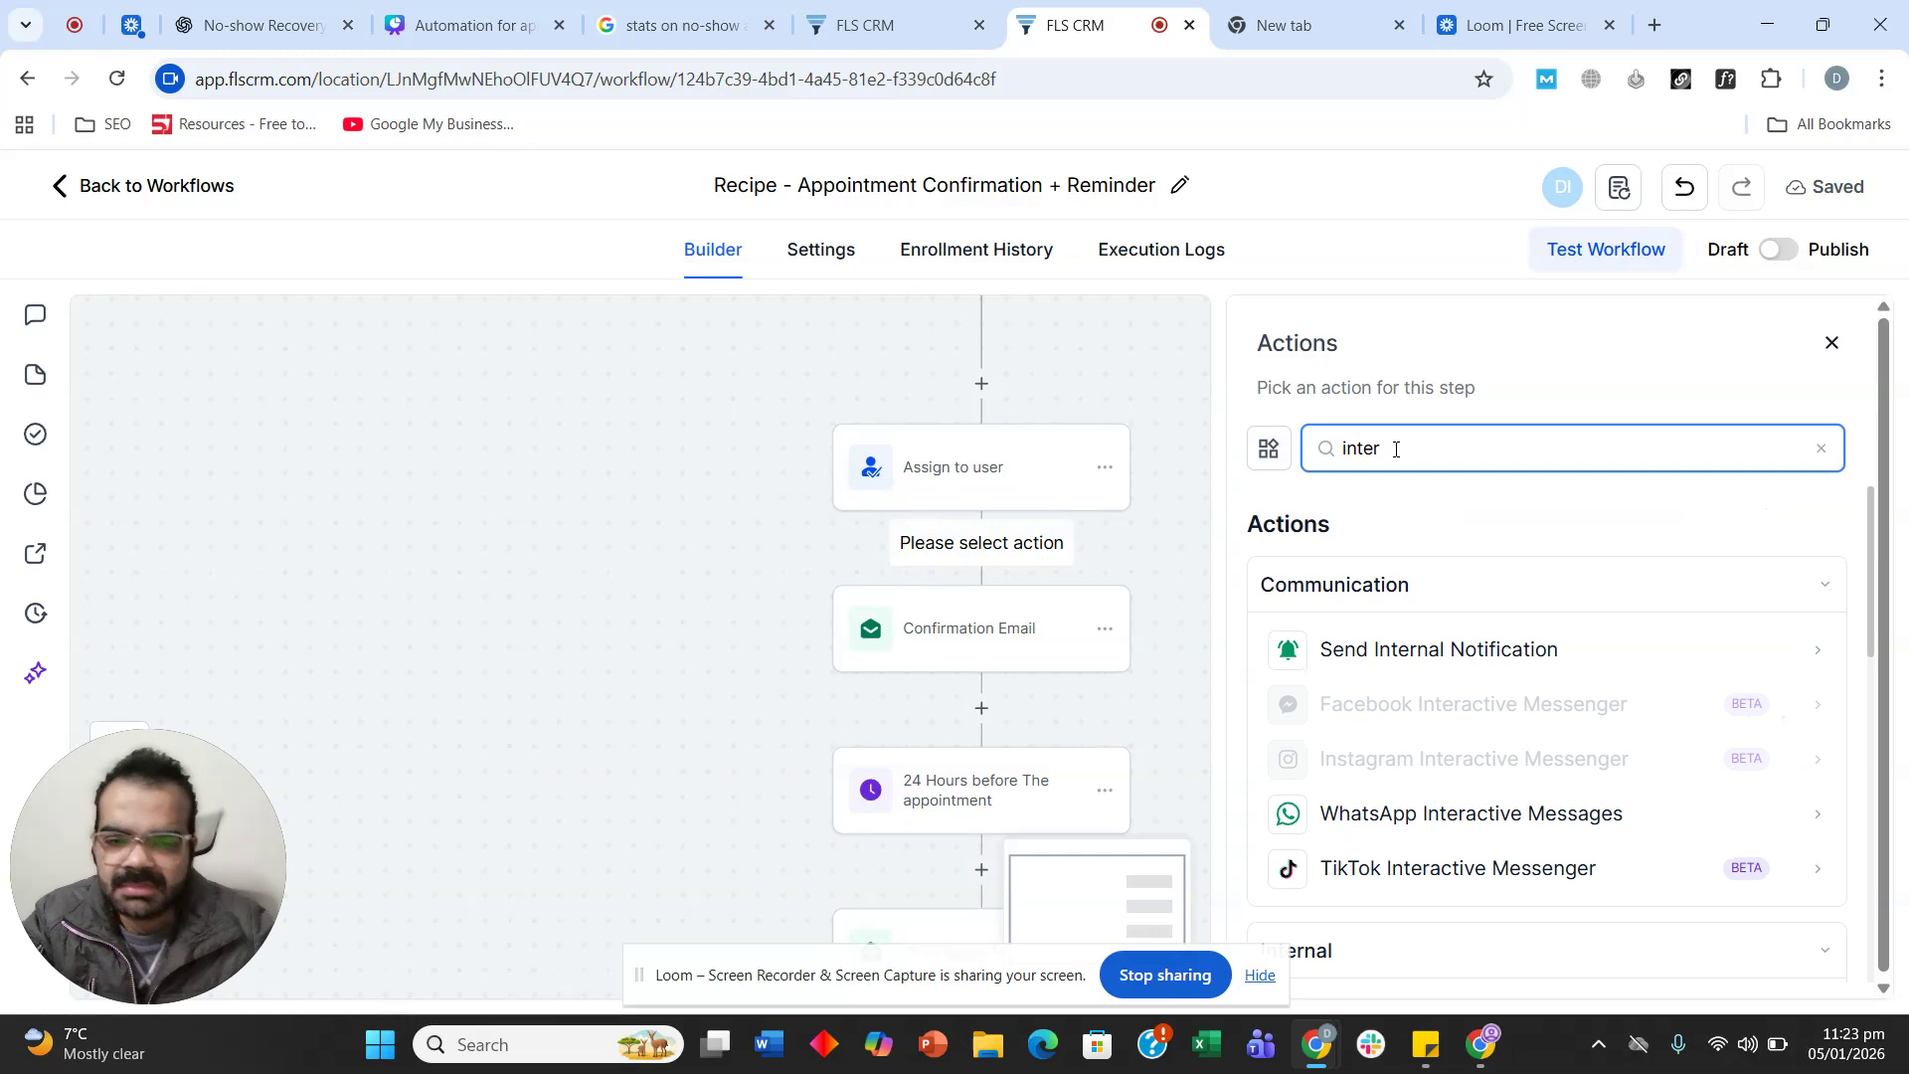
click(1428, 651)
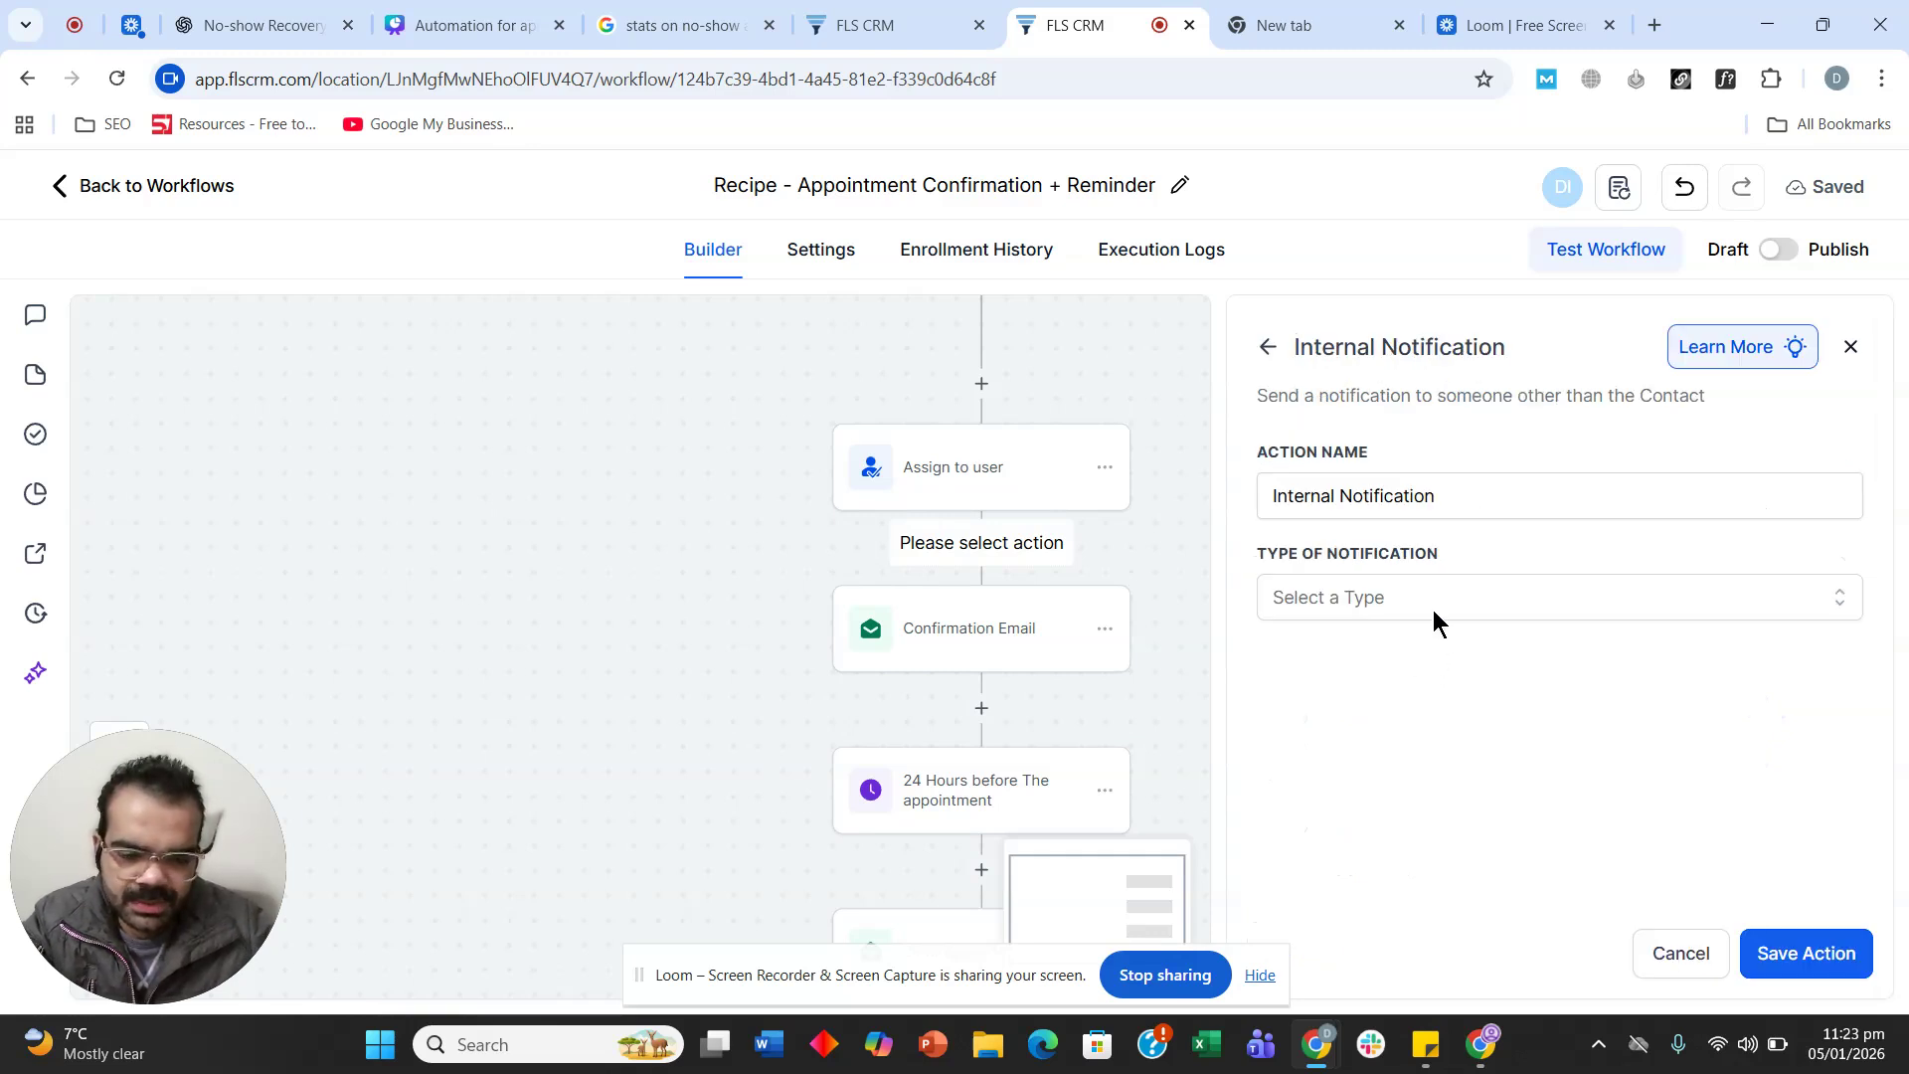
click(1434, 606)
click(1429, 642)
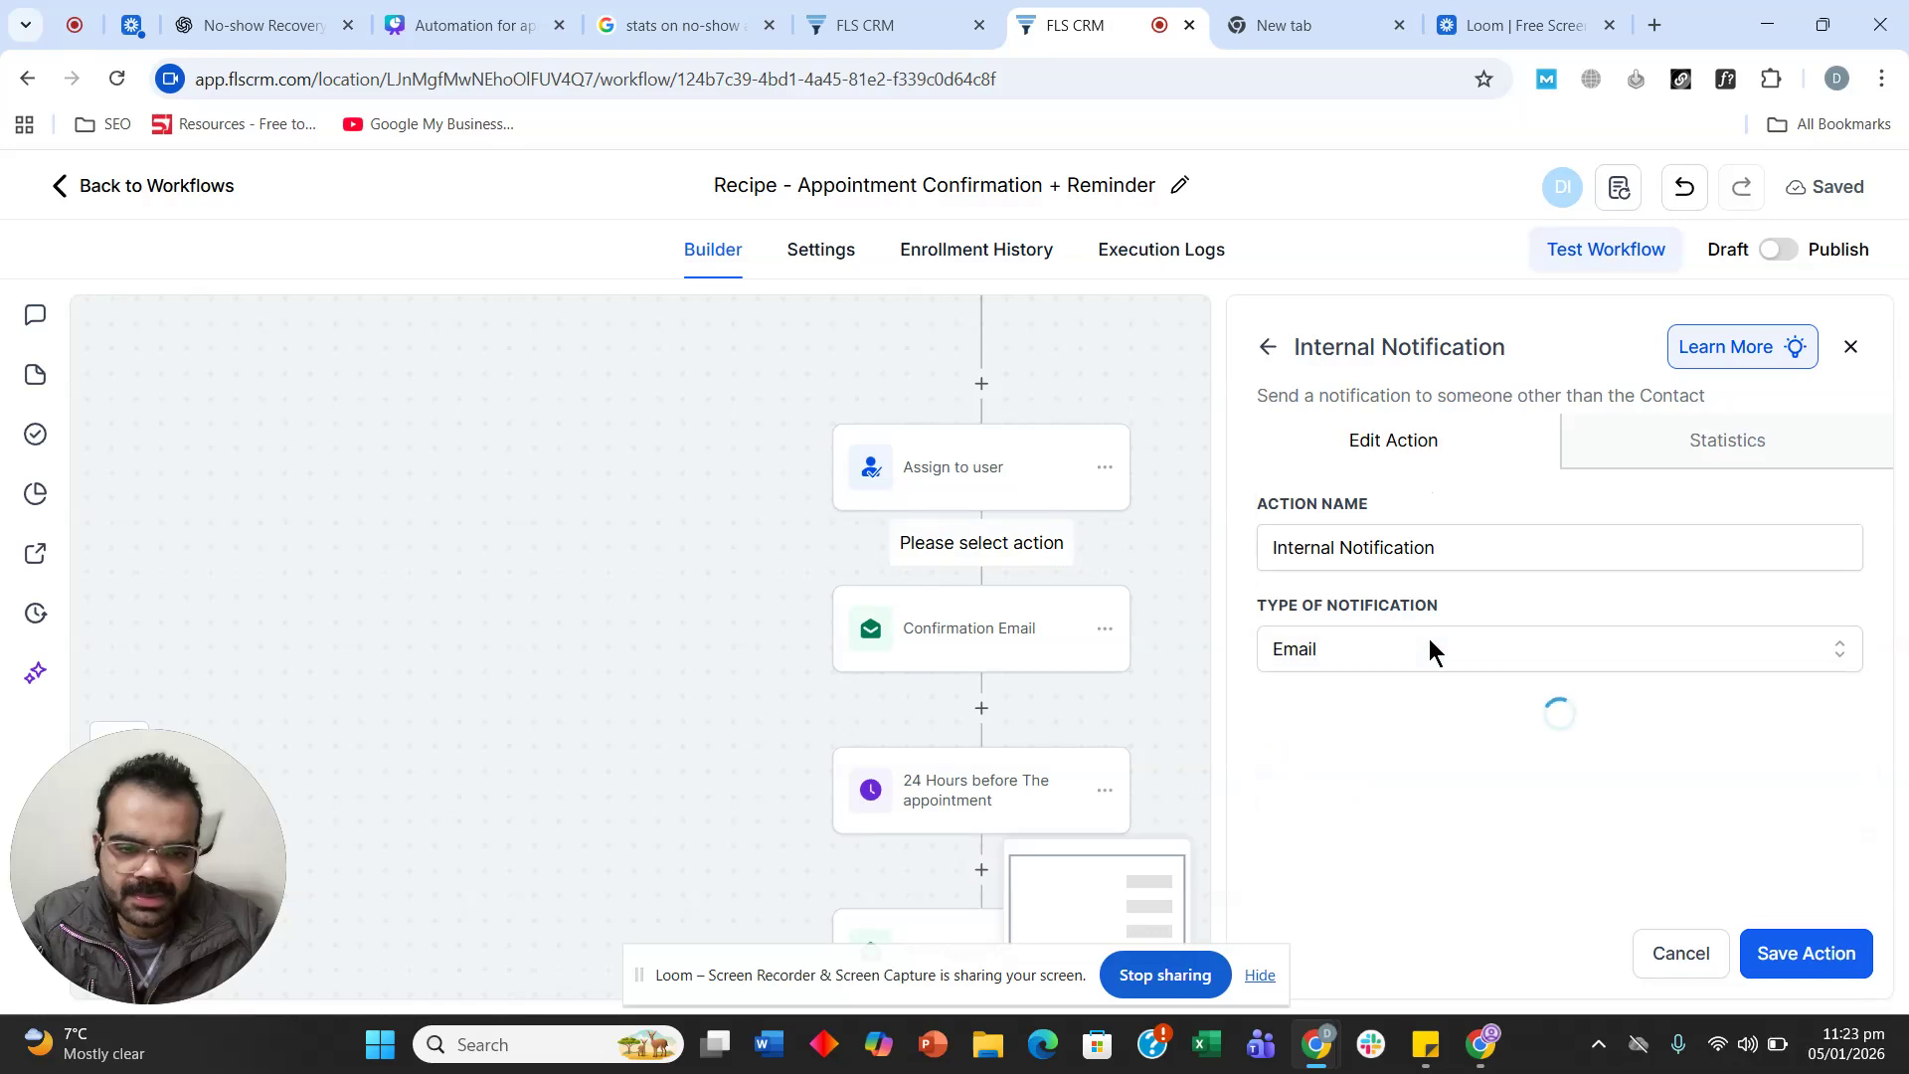
Set the notification subject to "A appointment is scheduled with the" followed by the contact's Full Name merge field.
scroll(1428, 646, down, 4)
scroll(1428, 650, down, 1)
click(1400, 665)
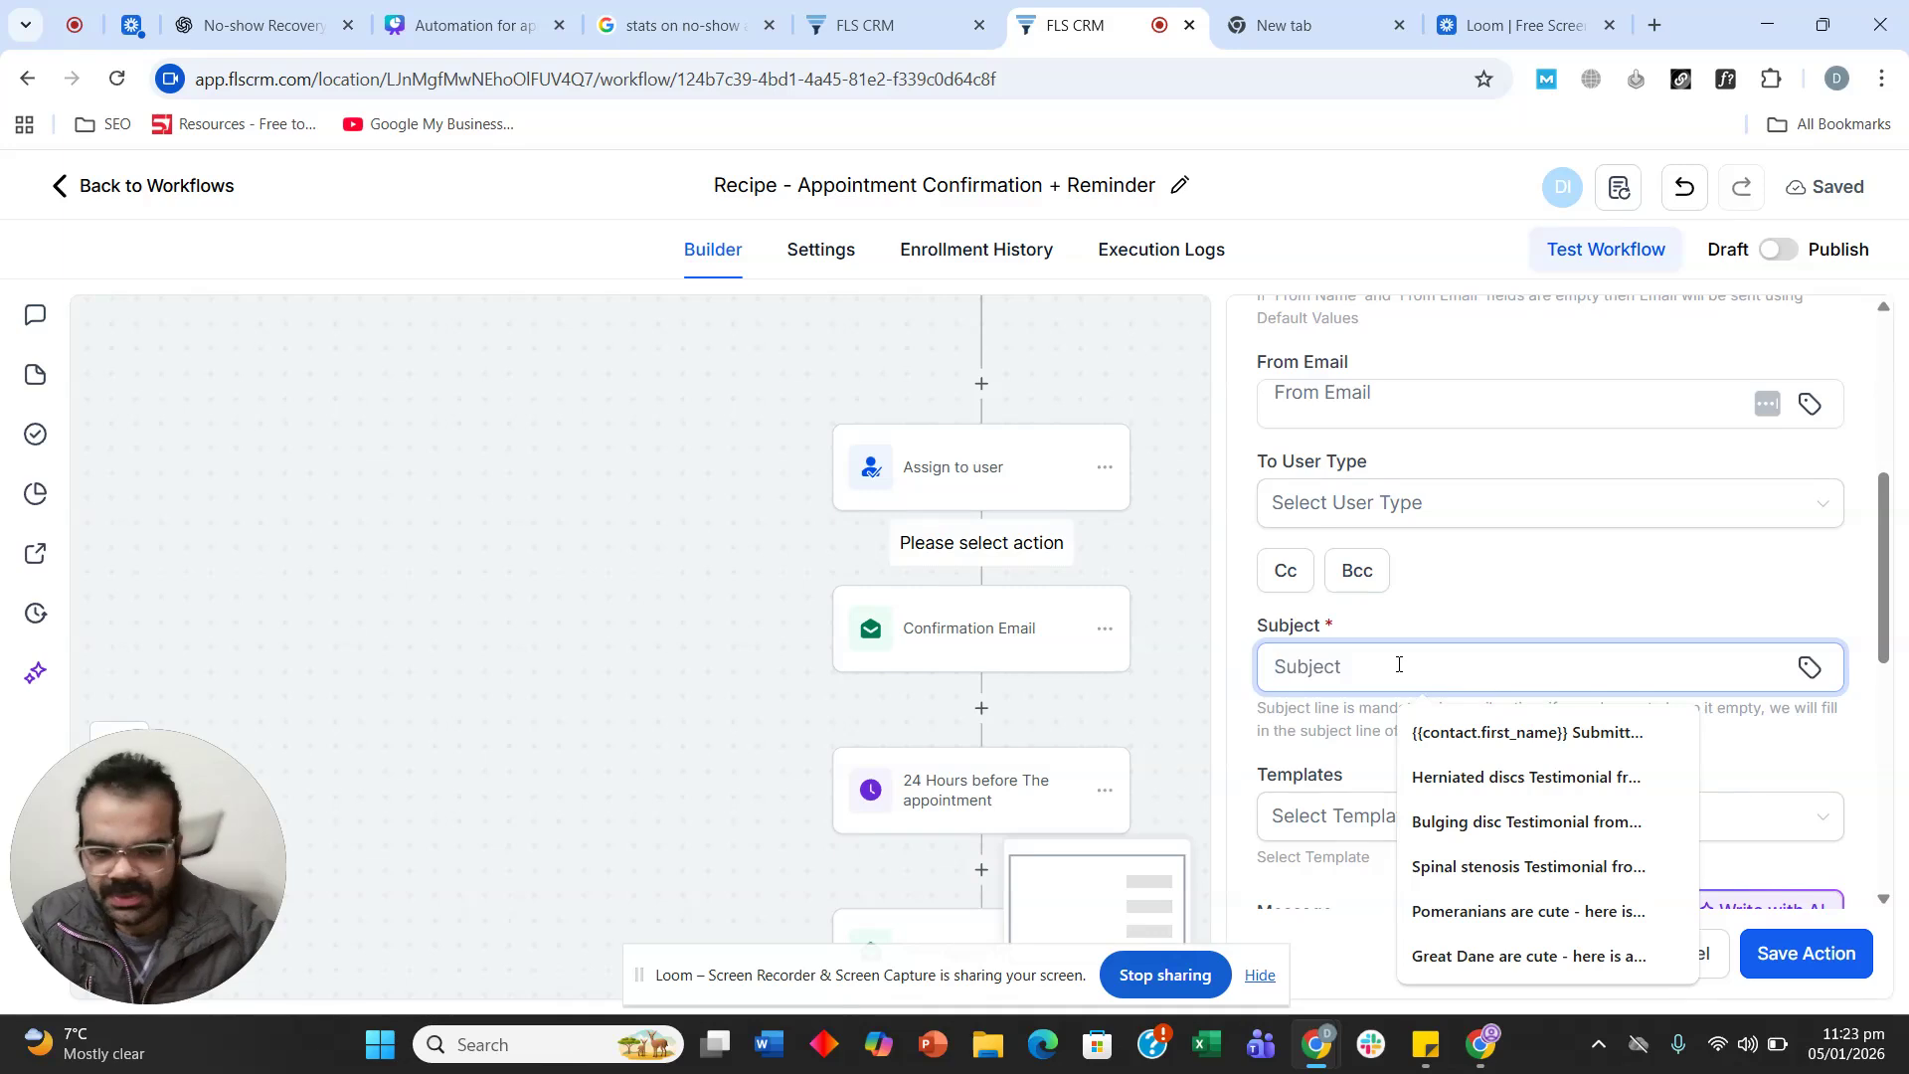
text(A ap)
key(BackSpace)
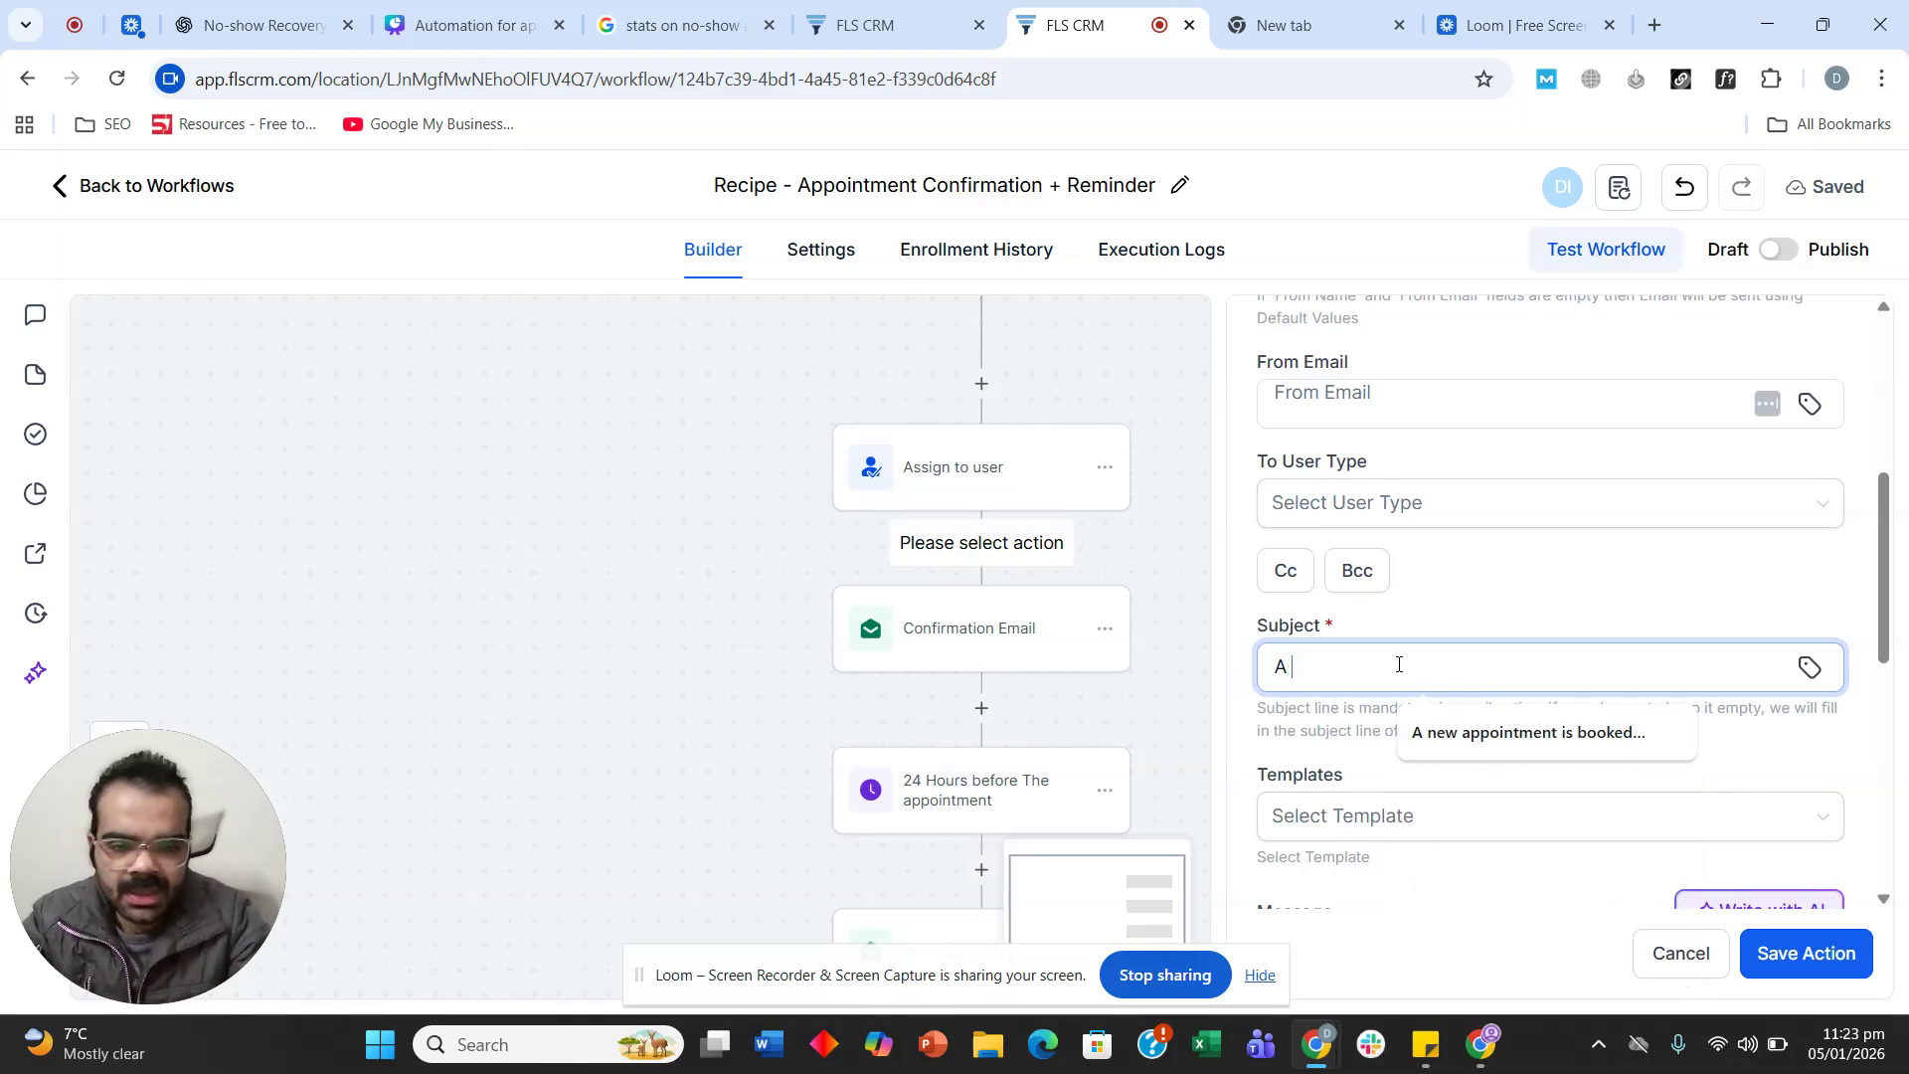
text(appoint)
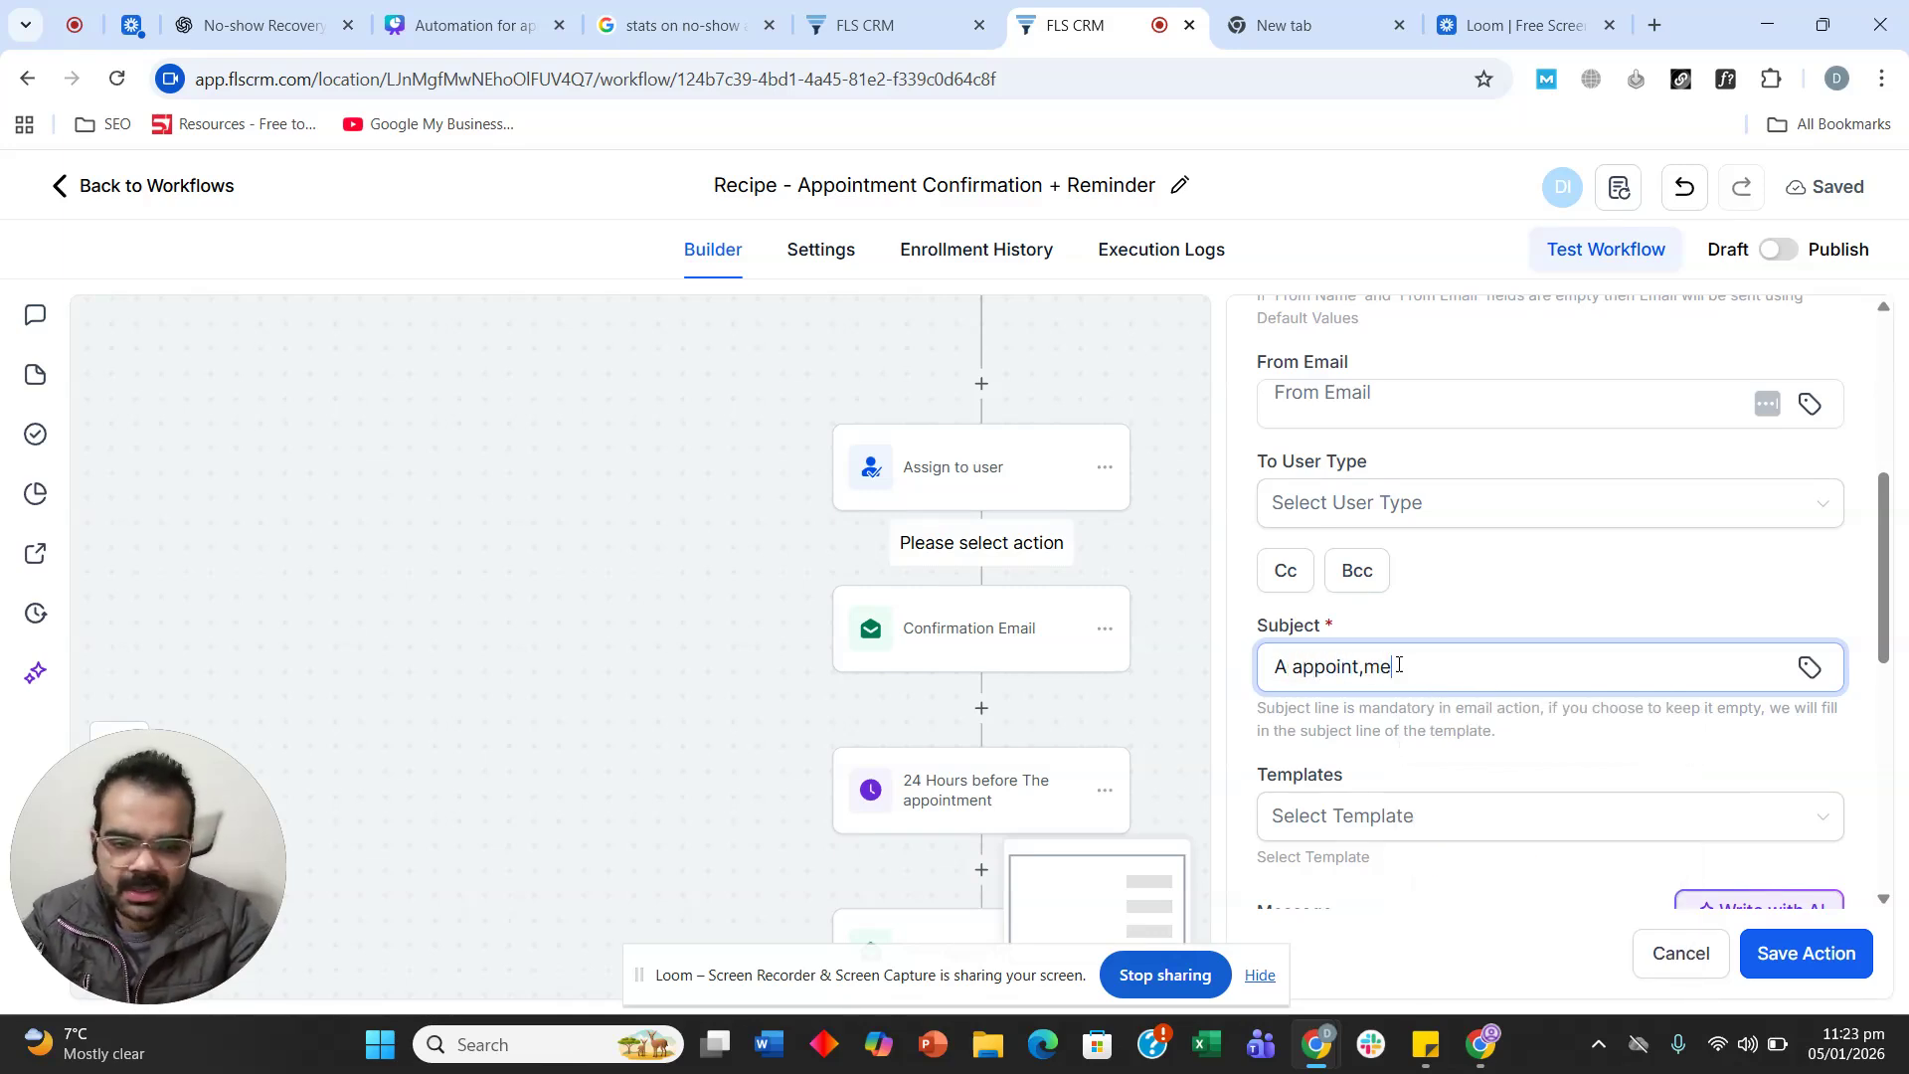
text(ment is scheduled)
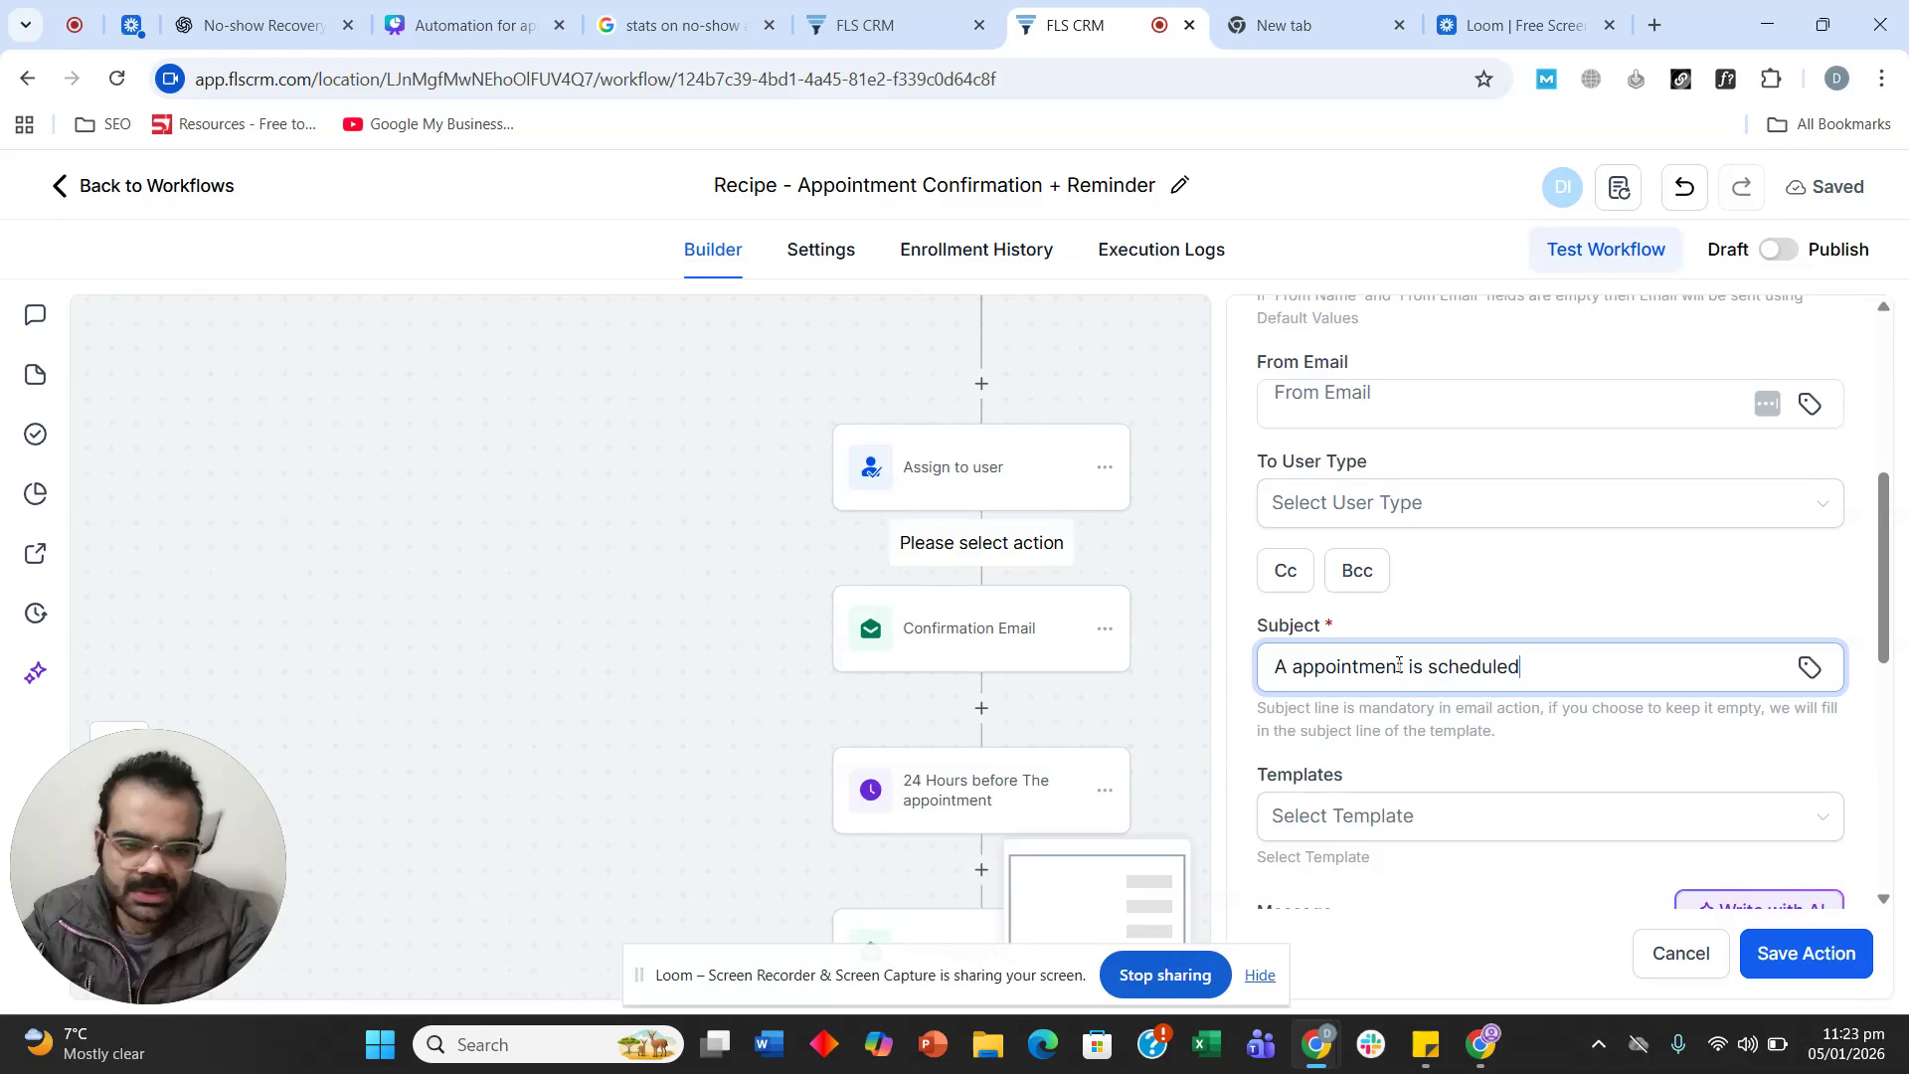
text( with the)
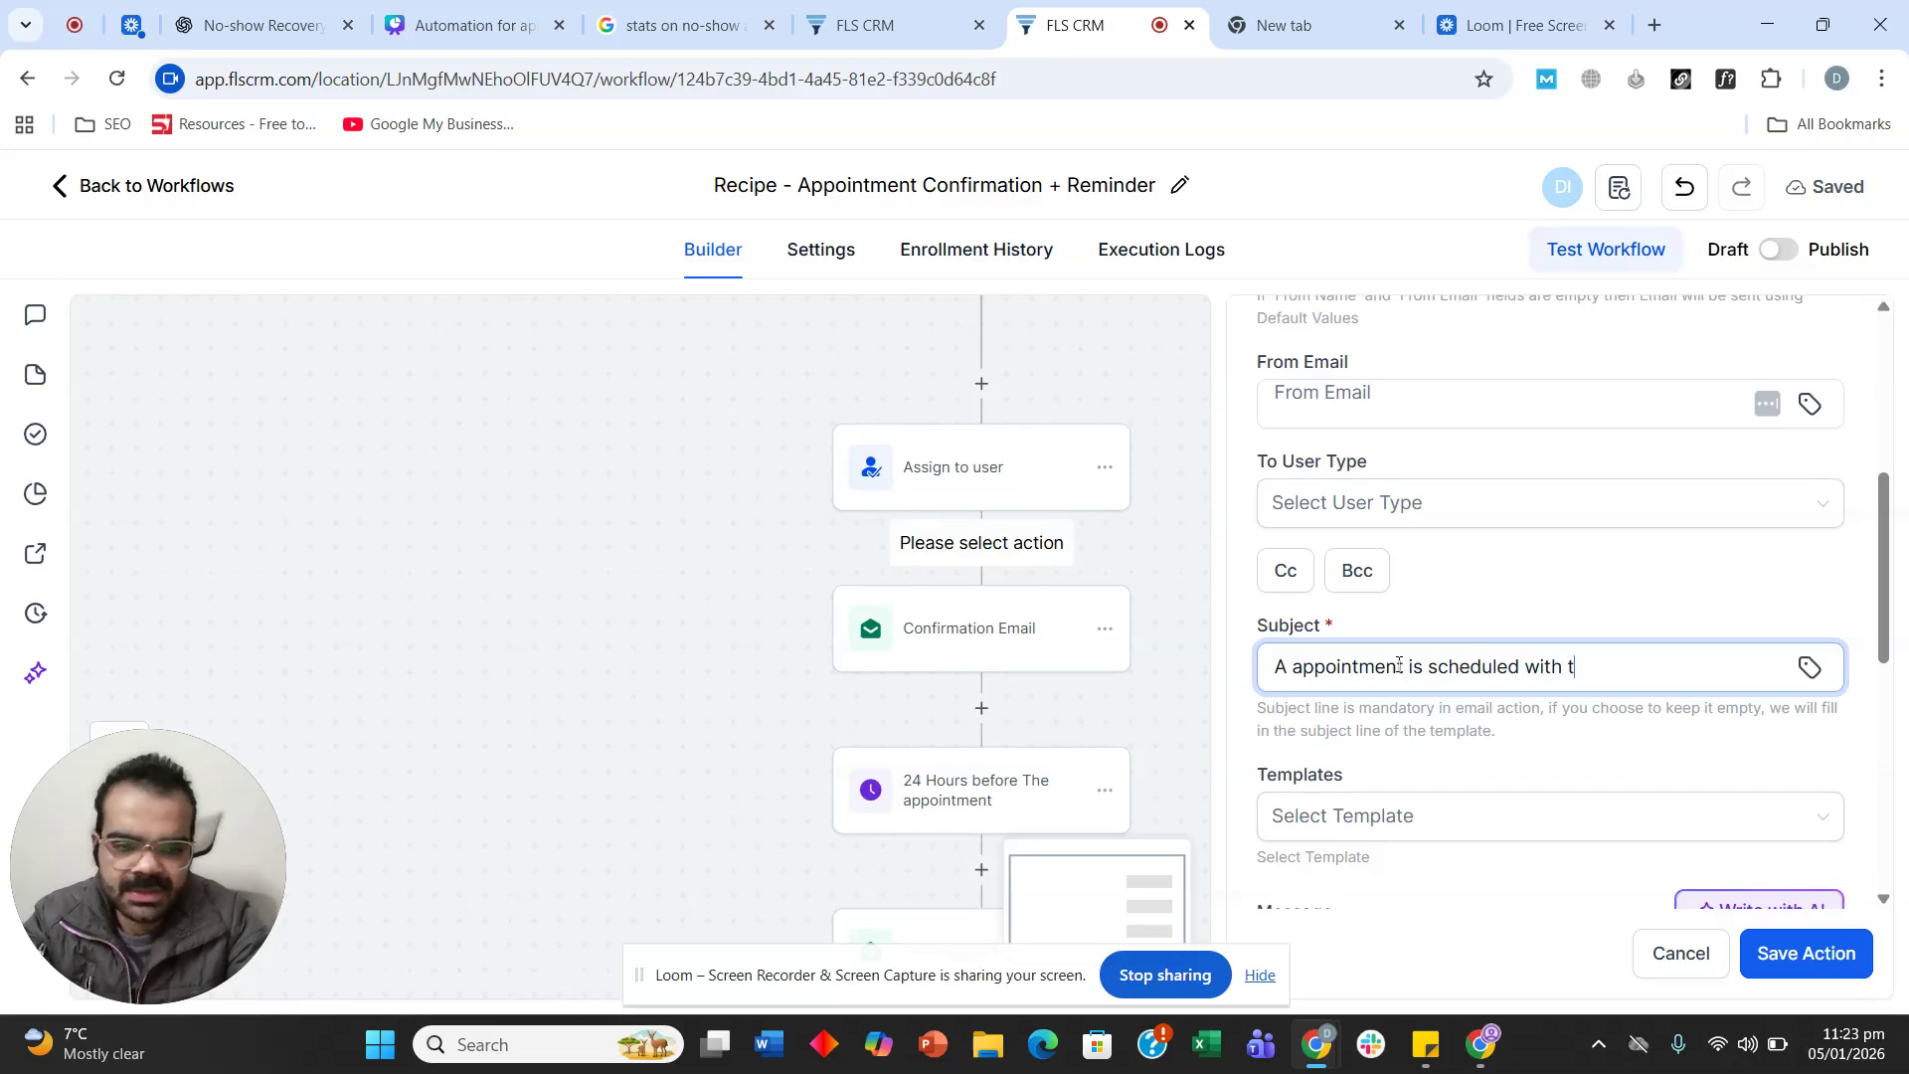
click(1810, 669)
click(1462, 454)
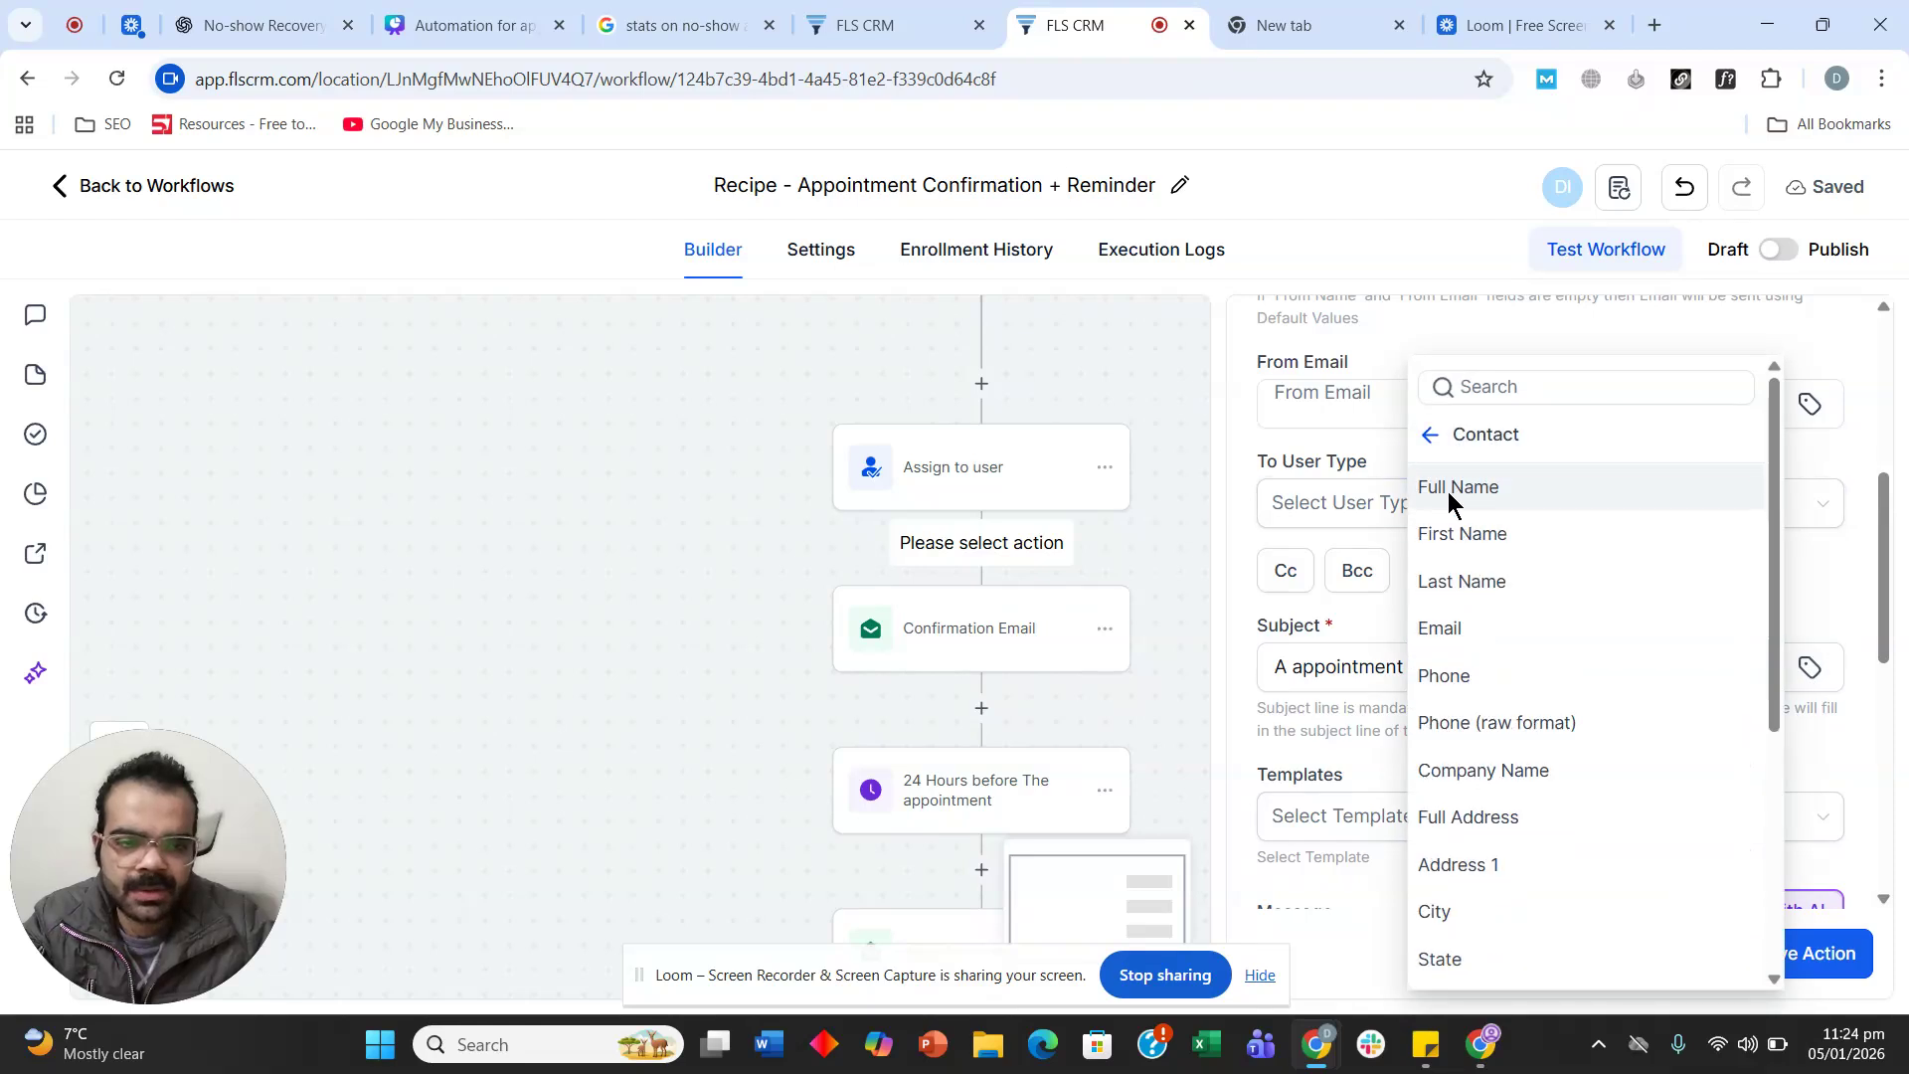
click(1448, 491)
Copy the subject text into the notification message and add the line "here are more details:" below it.
scroll(1410, 594, down, 4)
scroll(1452, 497, up, 3)
triple_click(1432, 545)
key(ctrl+c)
scroll(1426, 563, down, 2)
click(1406, 760)
key(ctrl+v)
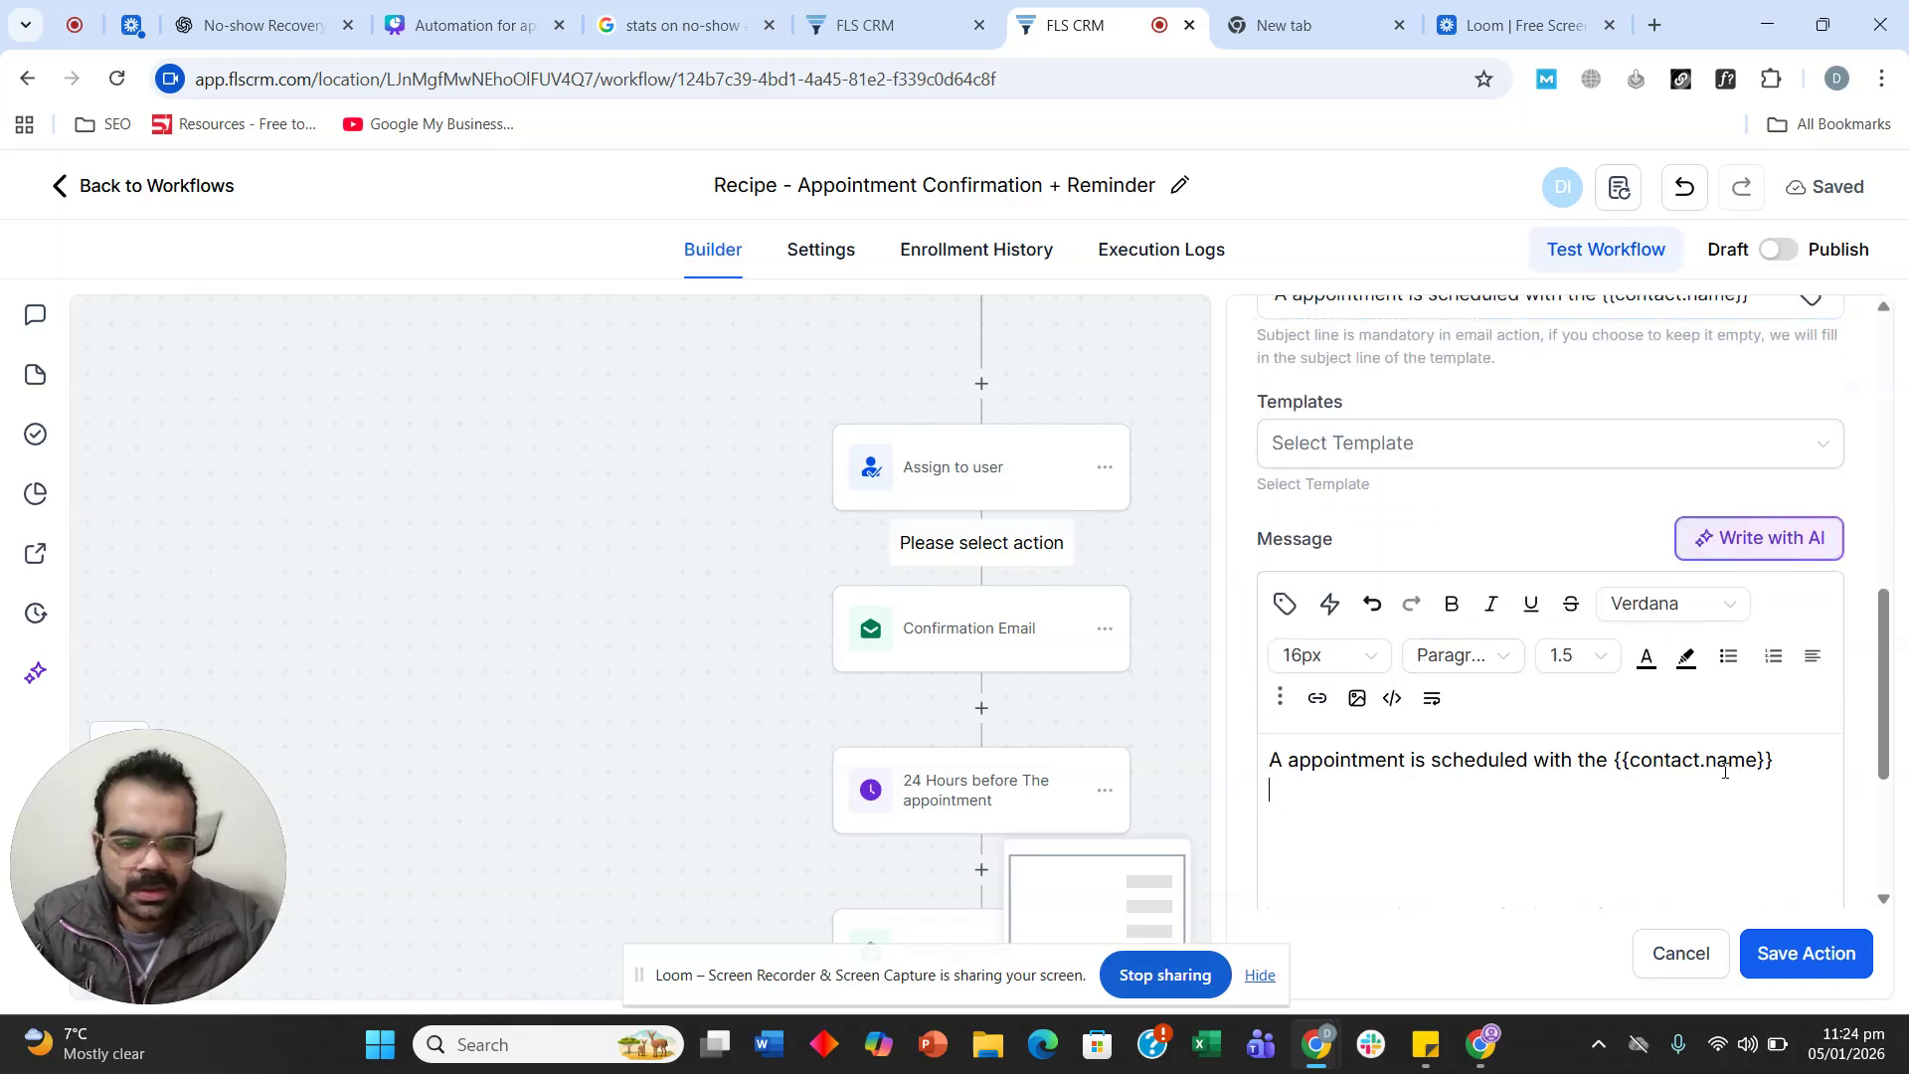
text(here are more)
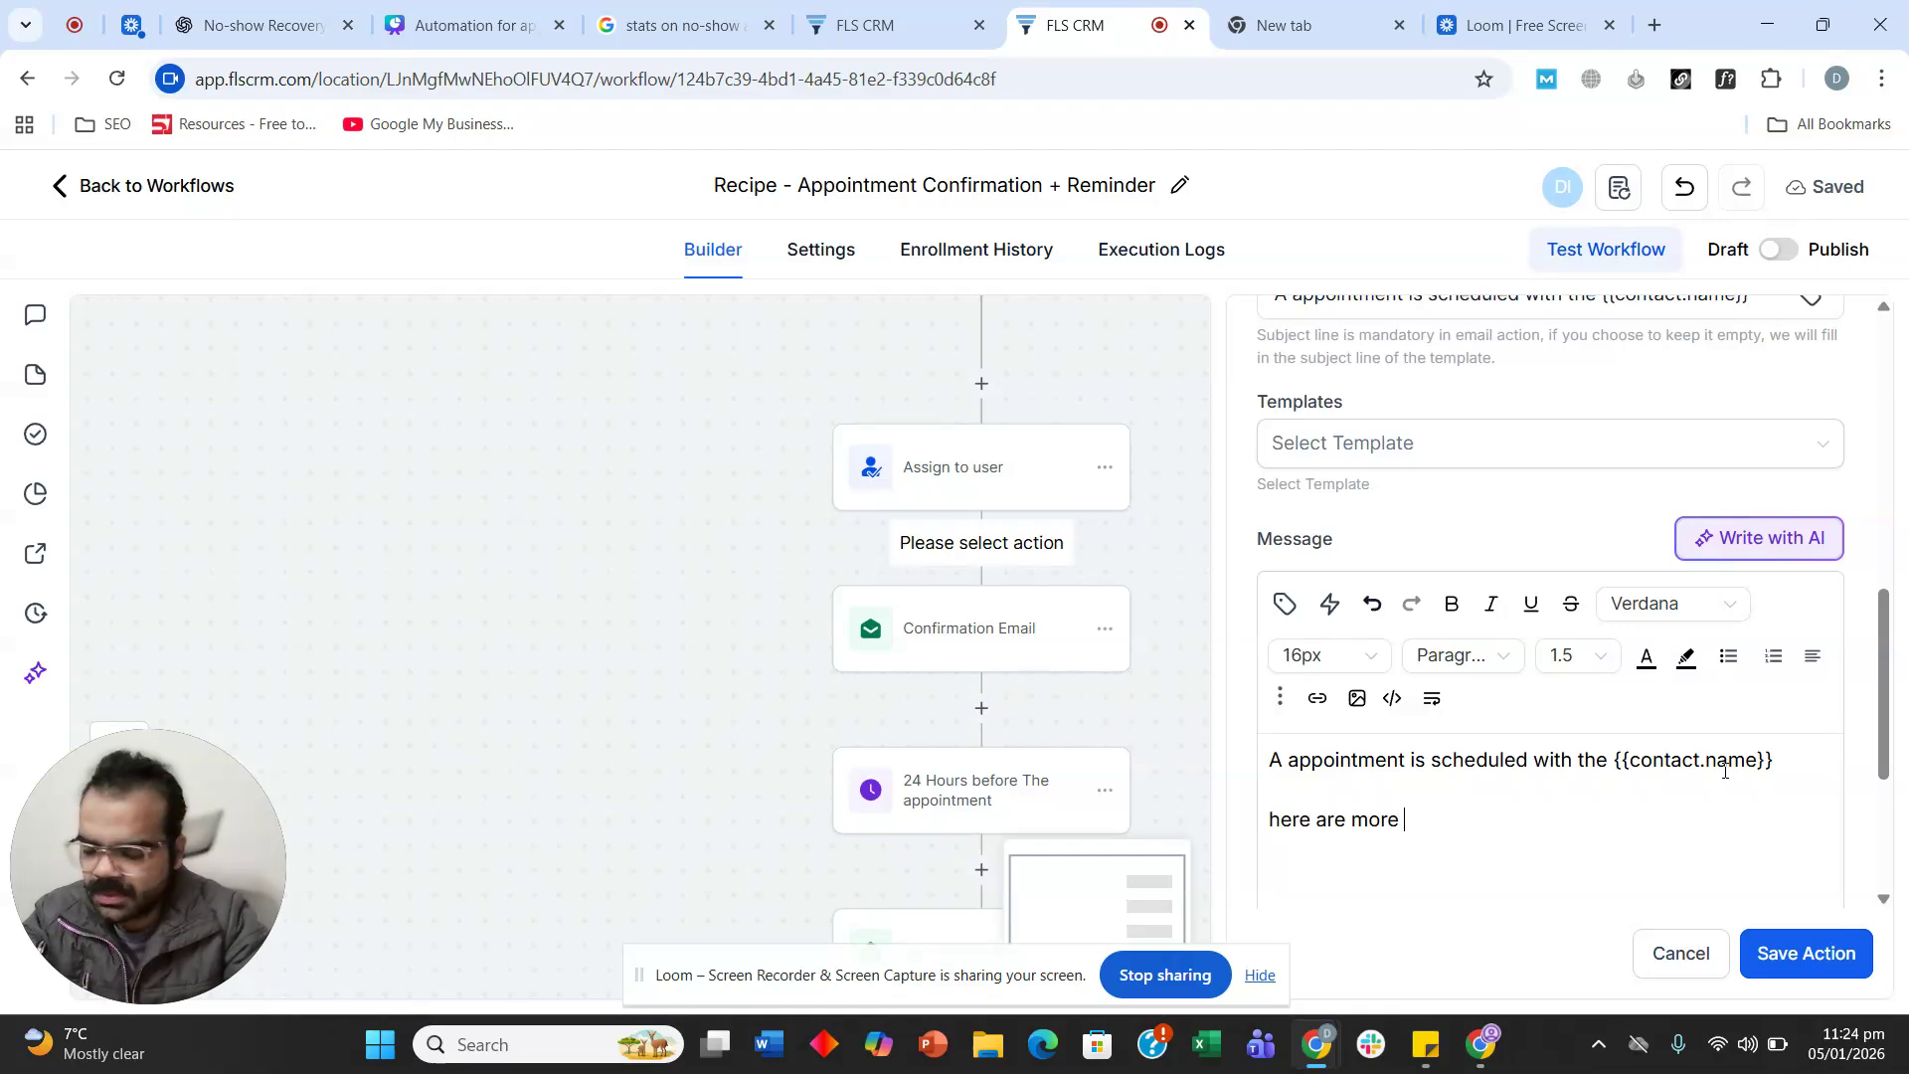
text( details:)
key(Return)
Add the contact's Email, Phone, and custom pain point question merge fields on separate lines under "here are more details:".
click(1279, 612)
click(1061, 399)
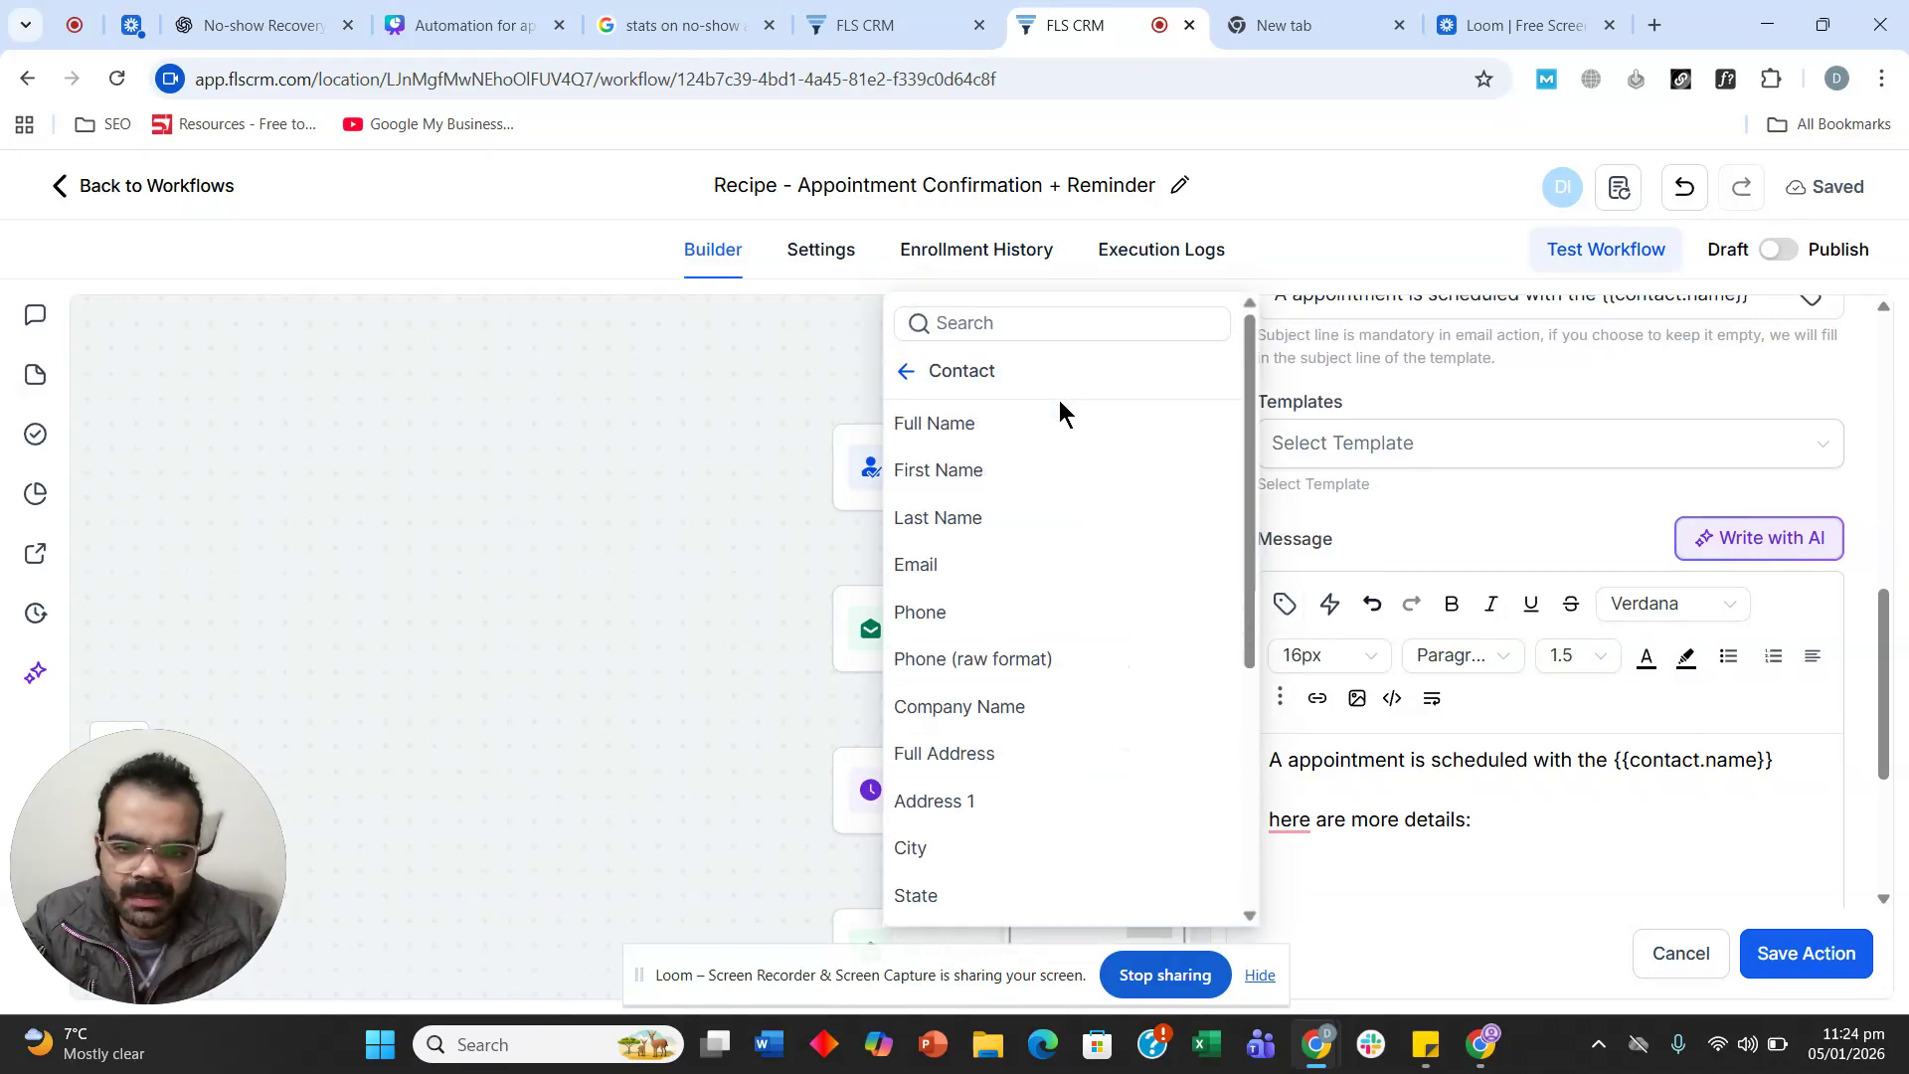
click(982, 564)
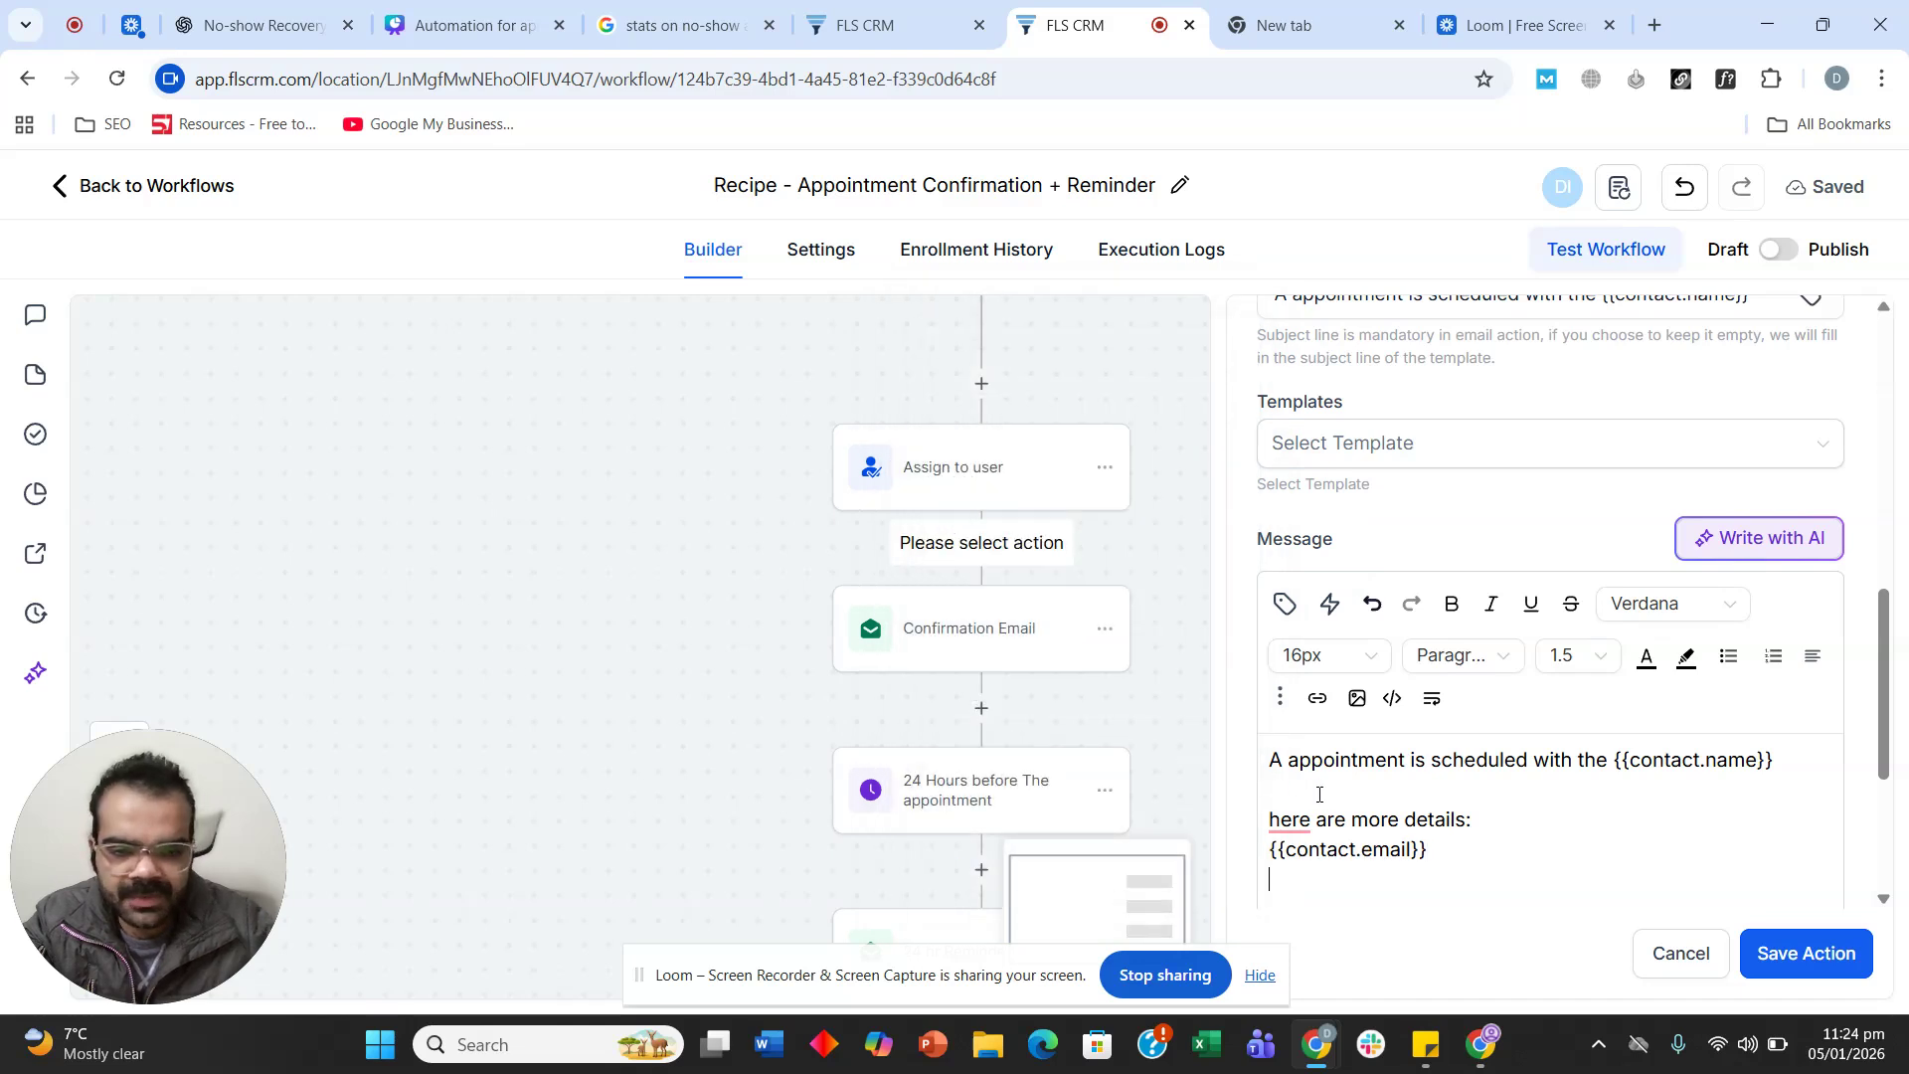
click(1284, 604)
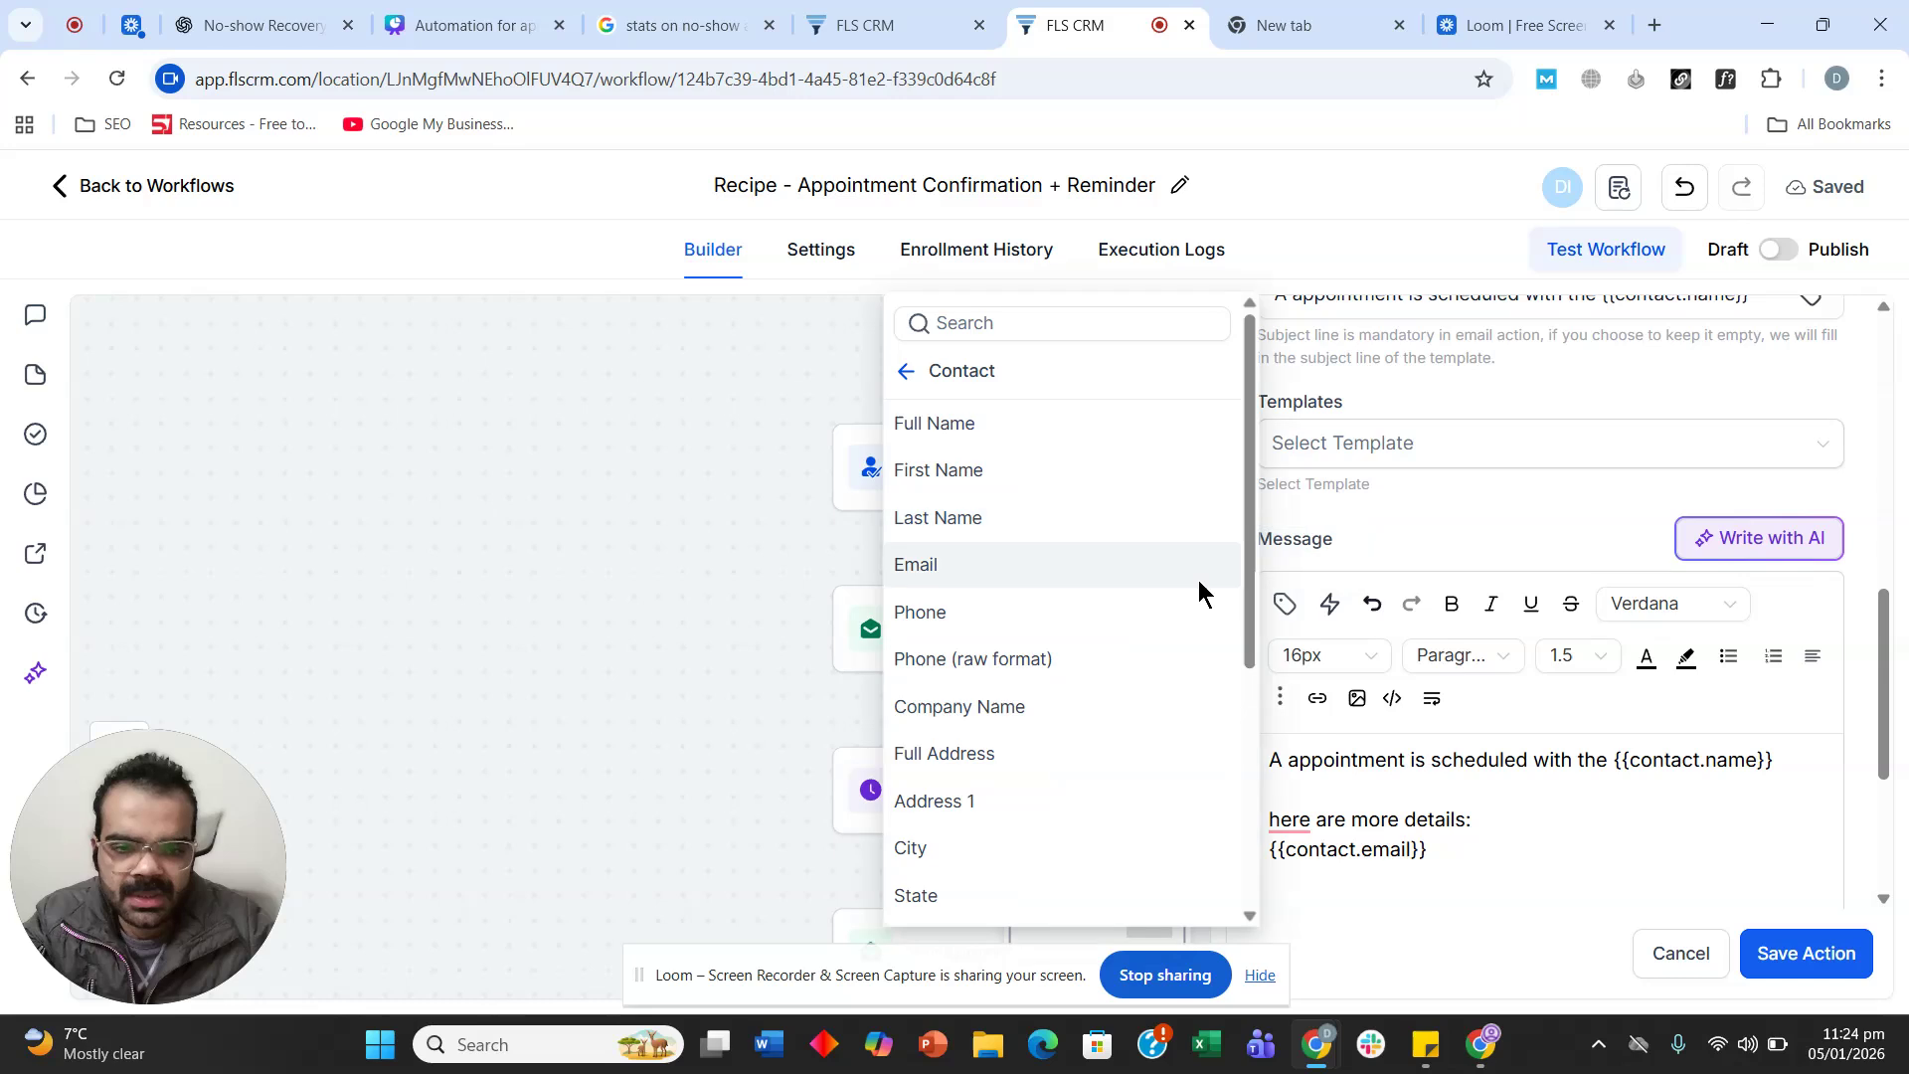
click(931, 614)
scroll(1513, 827, down, 1)
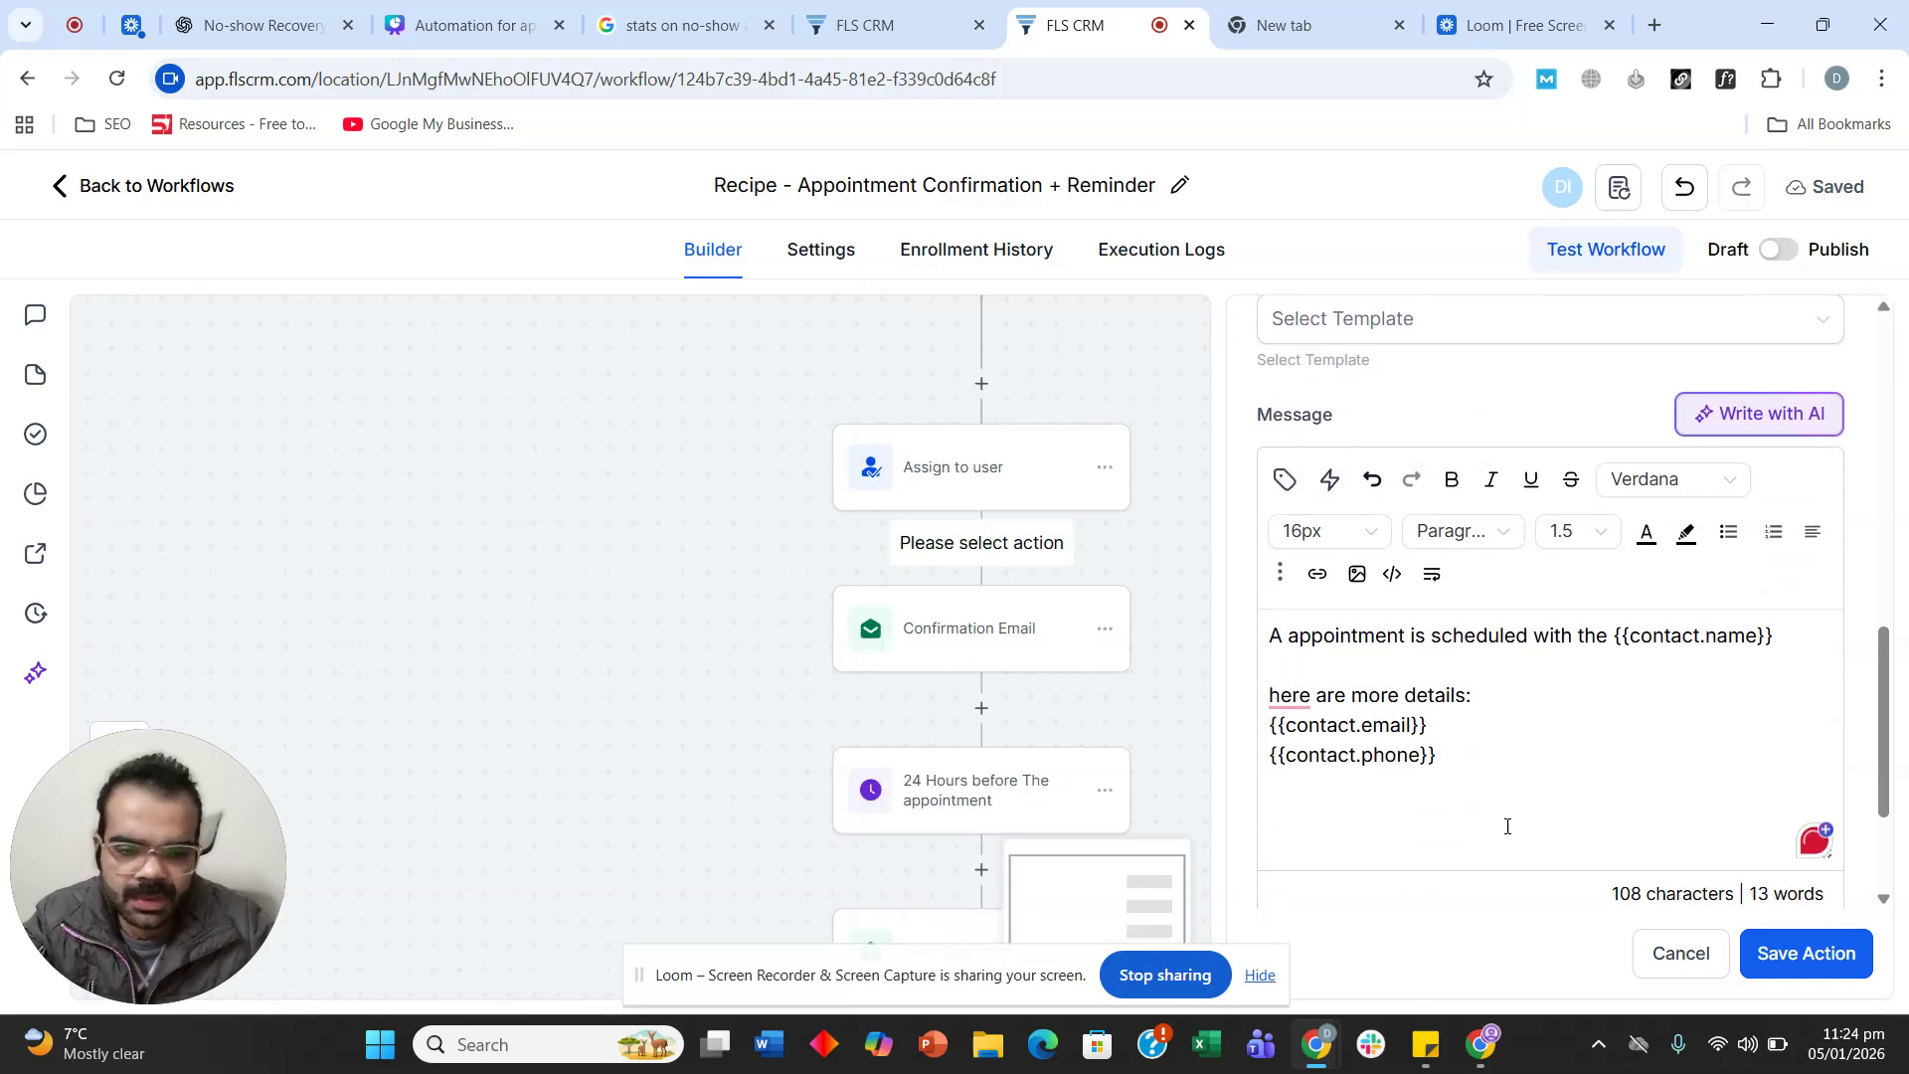
key(Return)
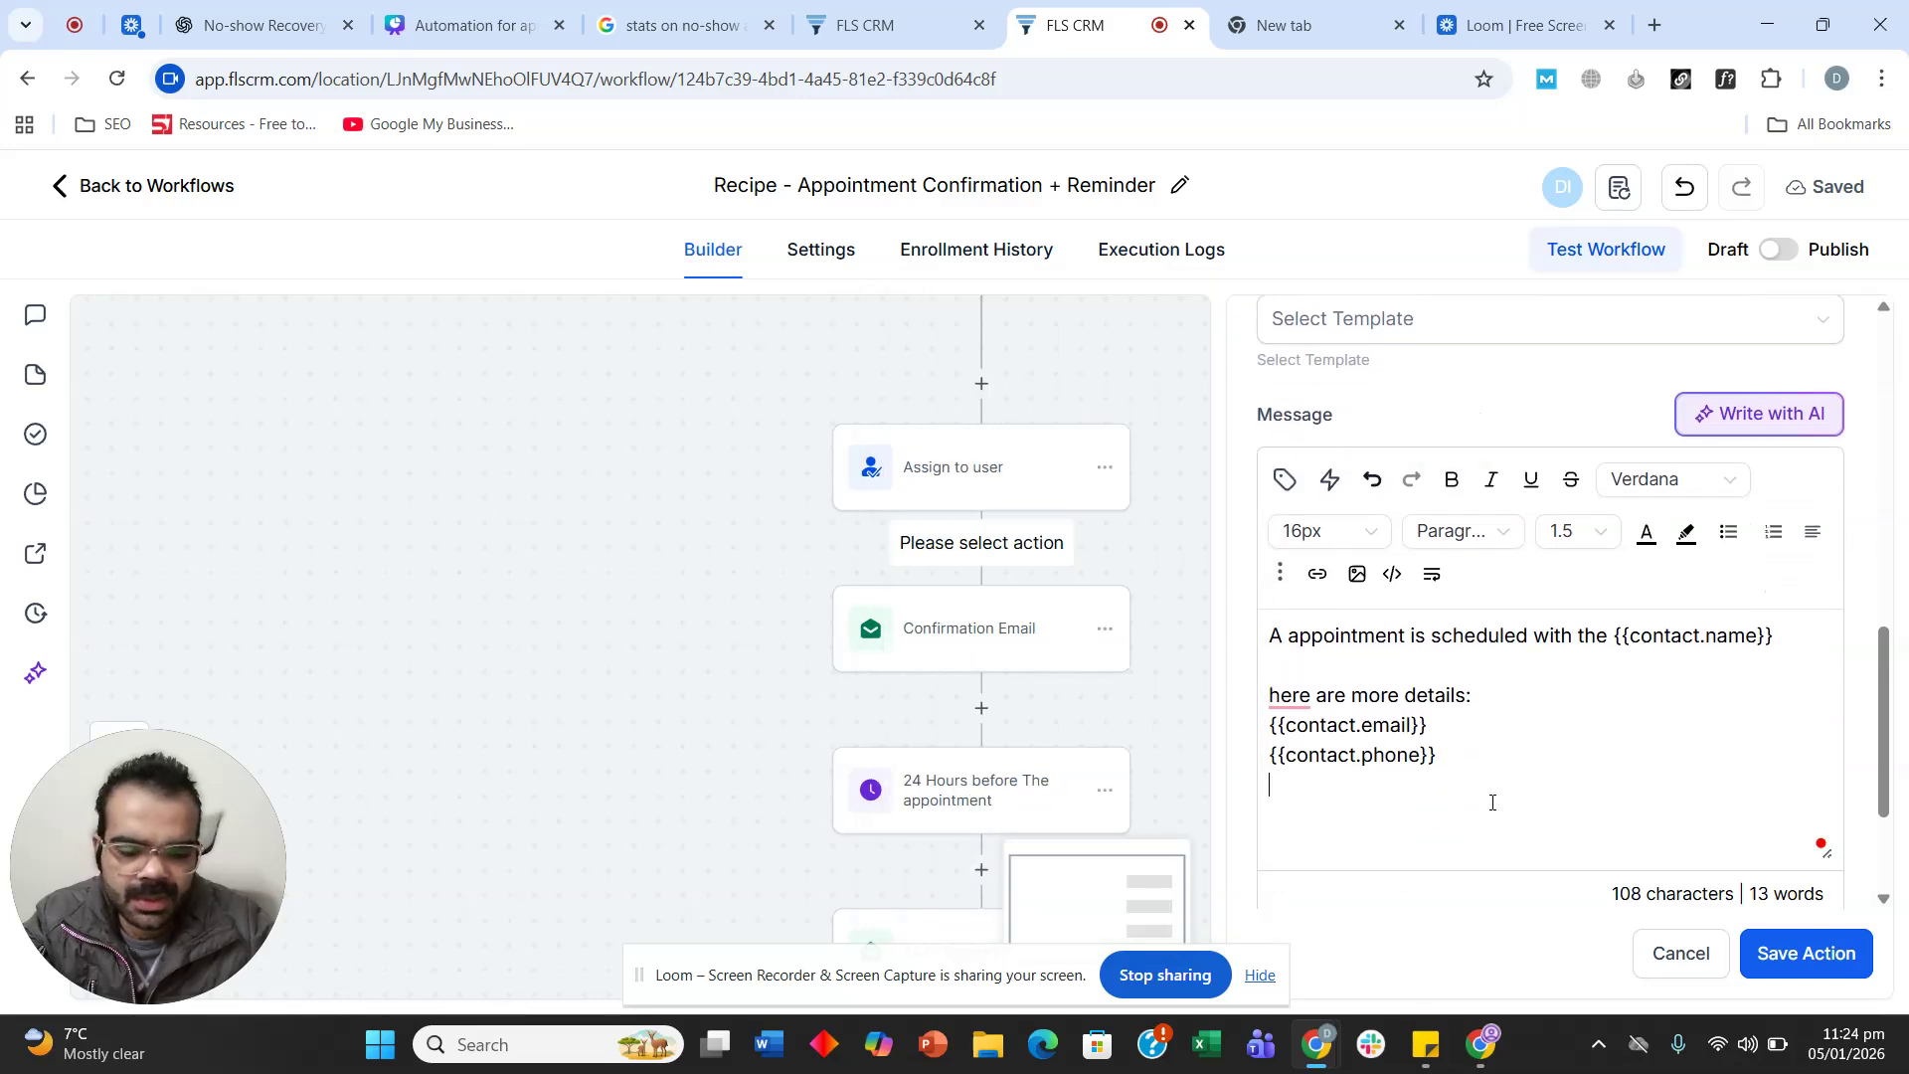
click(1284, 480)
scroll(1004, 617, down, 5)
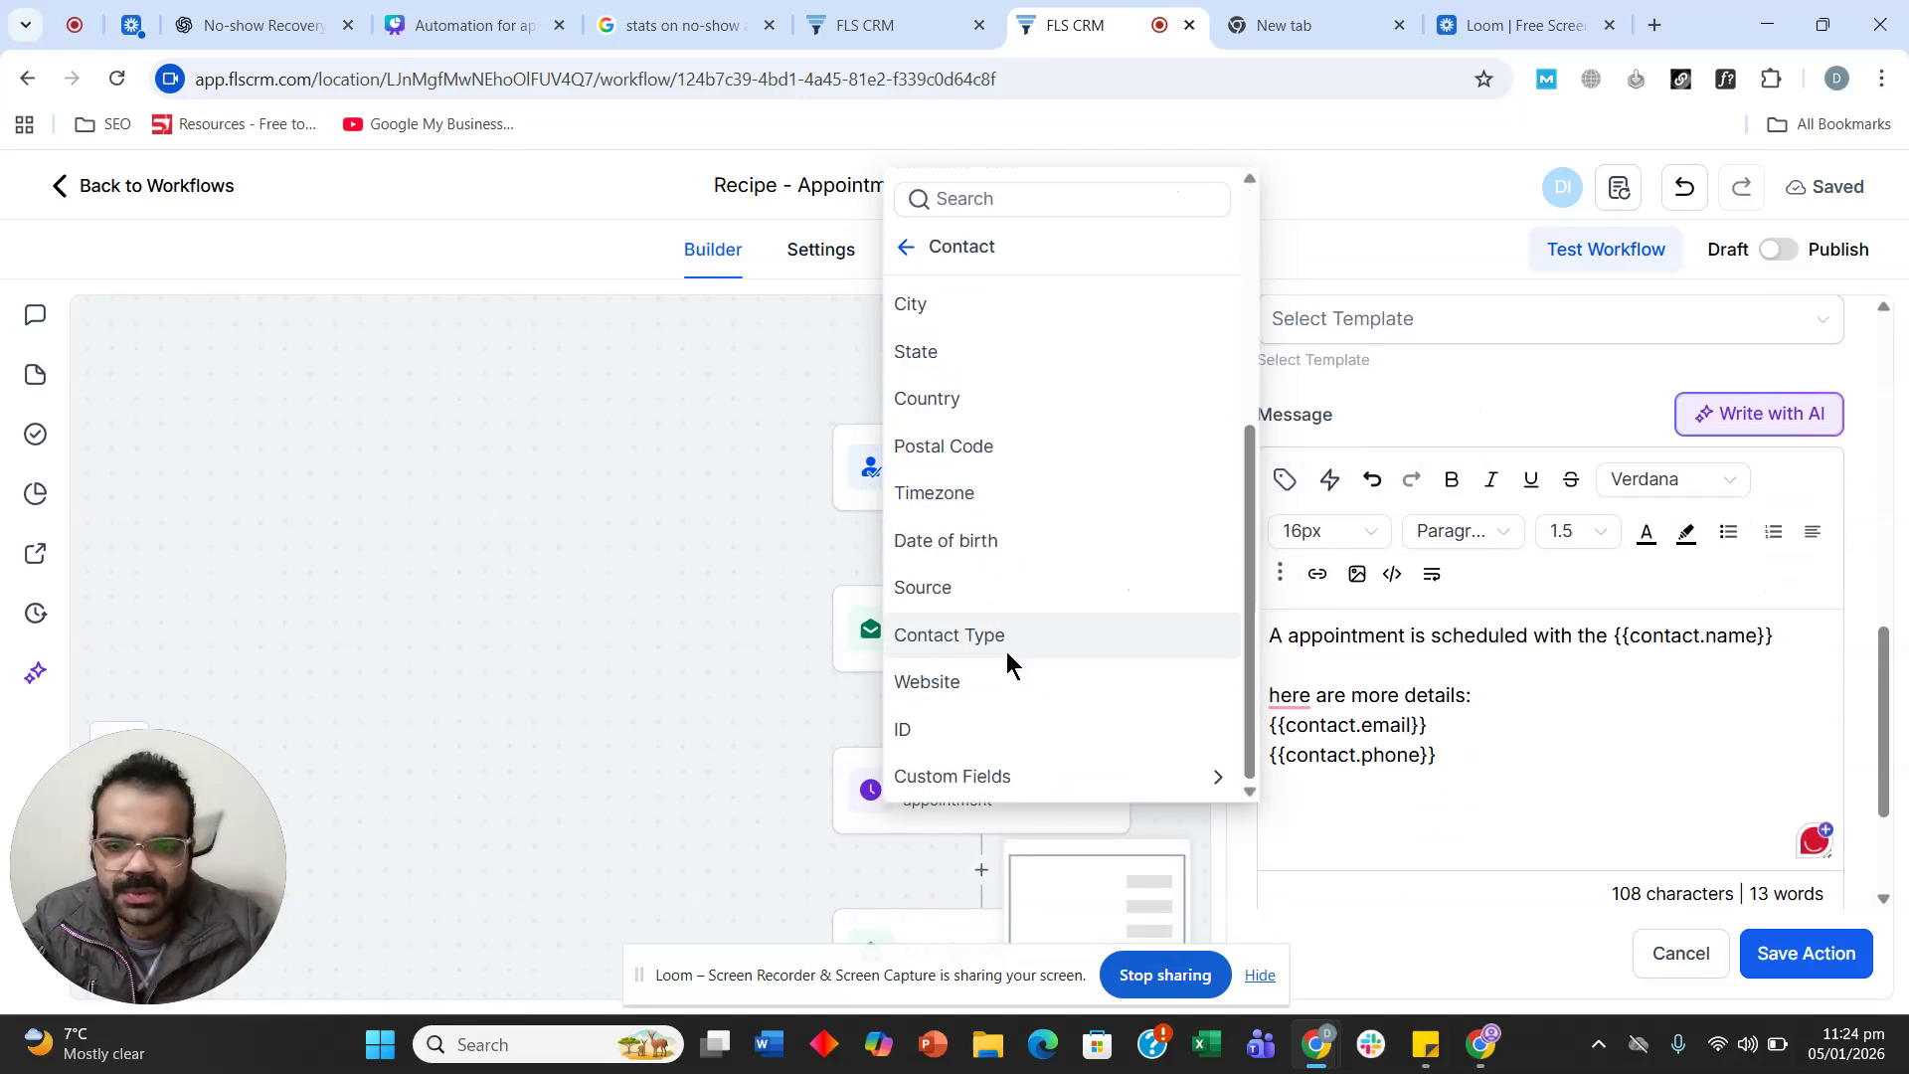
click(1028, 777)
click(1060, 676)
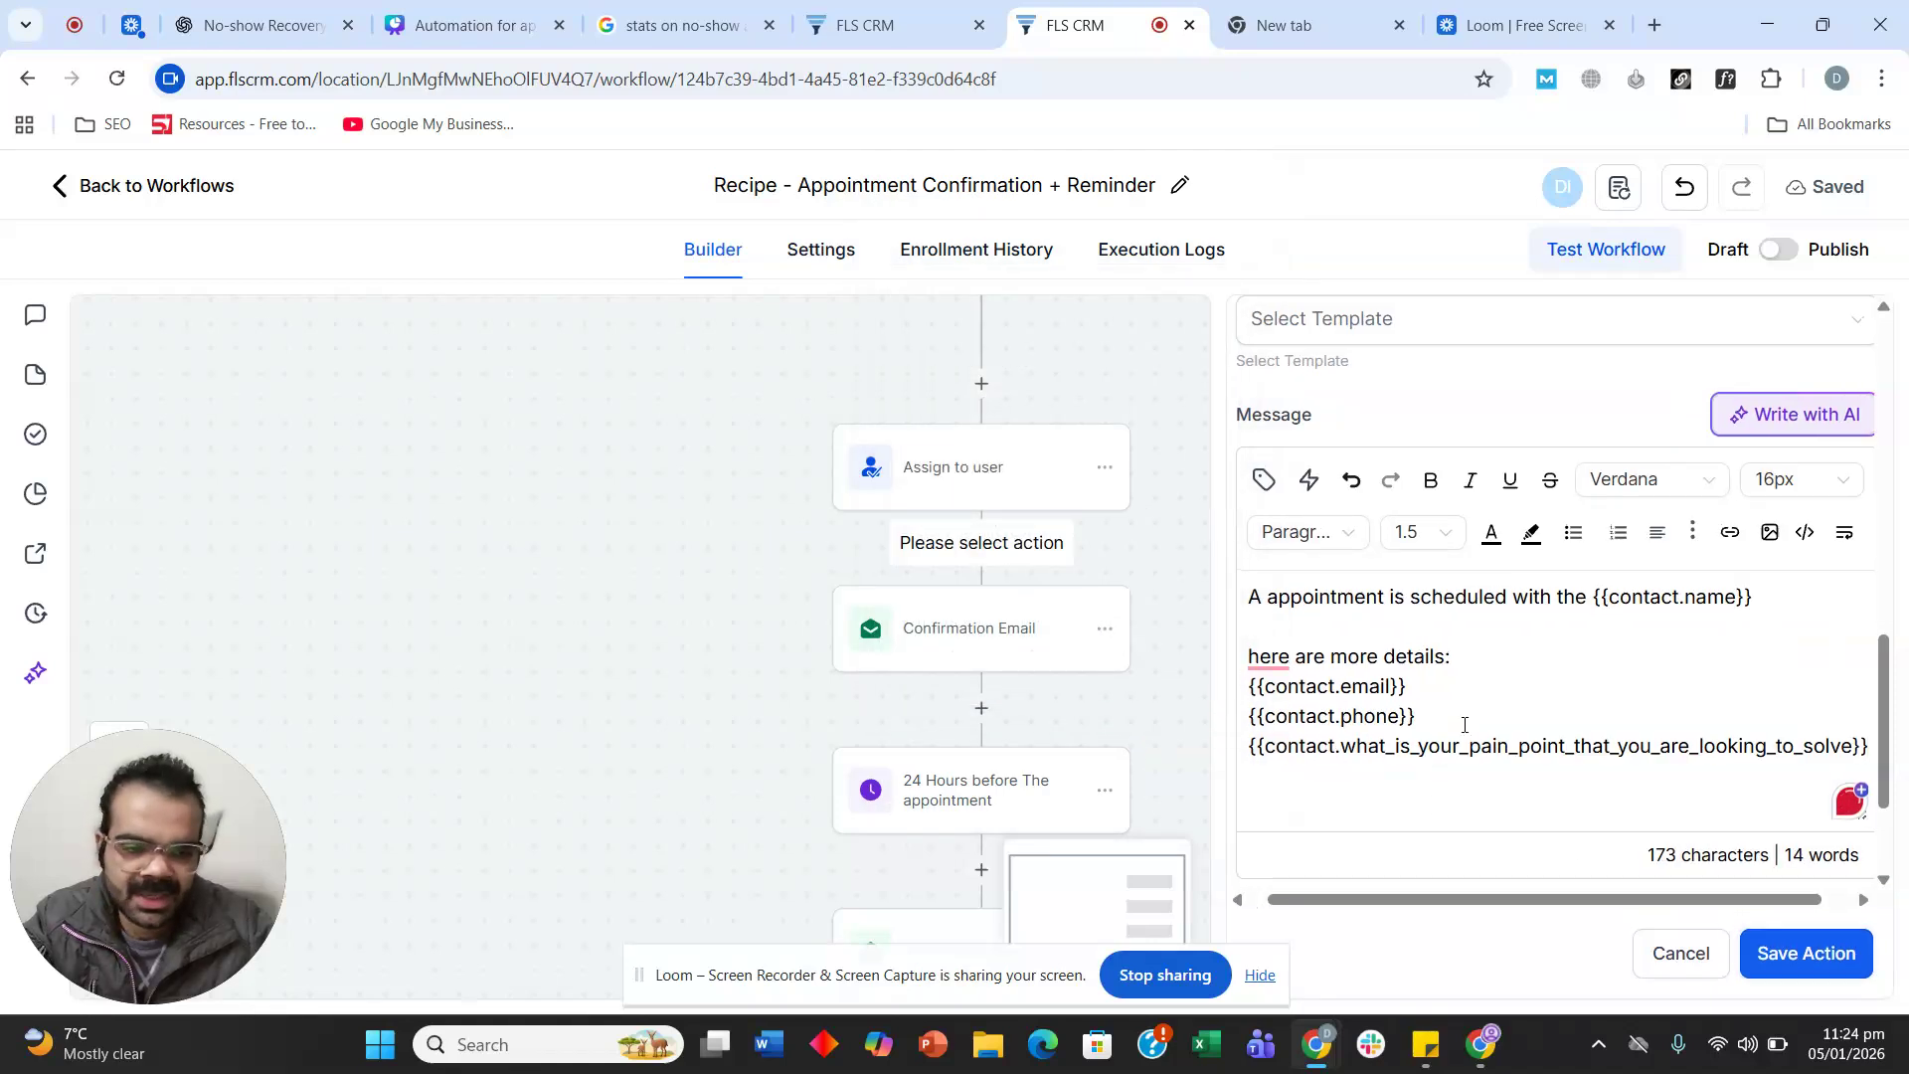
Set the notification's To User Type to Assigned User and save the Internal Notification action.
click(1815, 953)
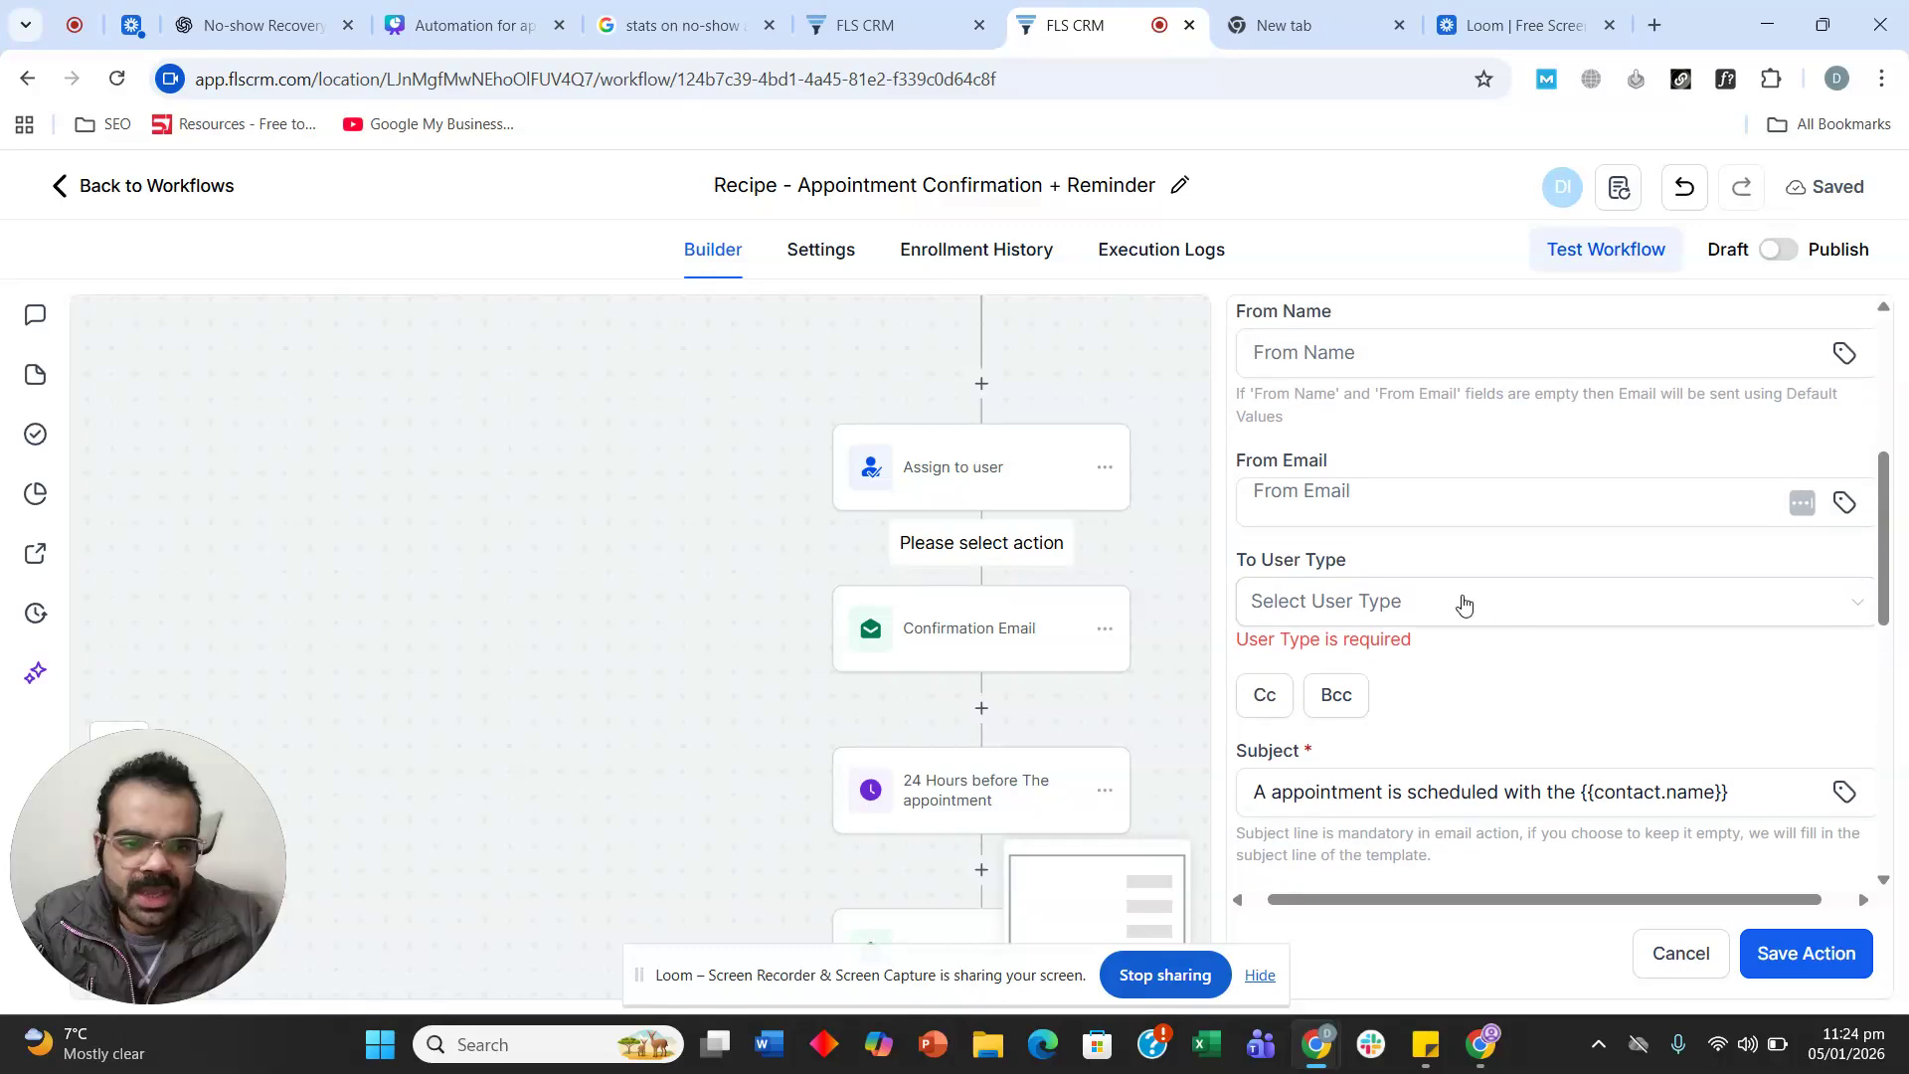
click(1454, 597)
click(1338, 703)
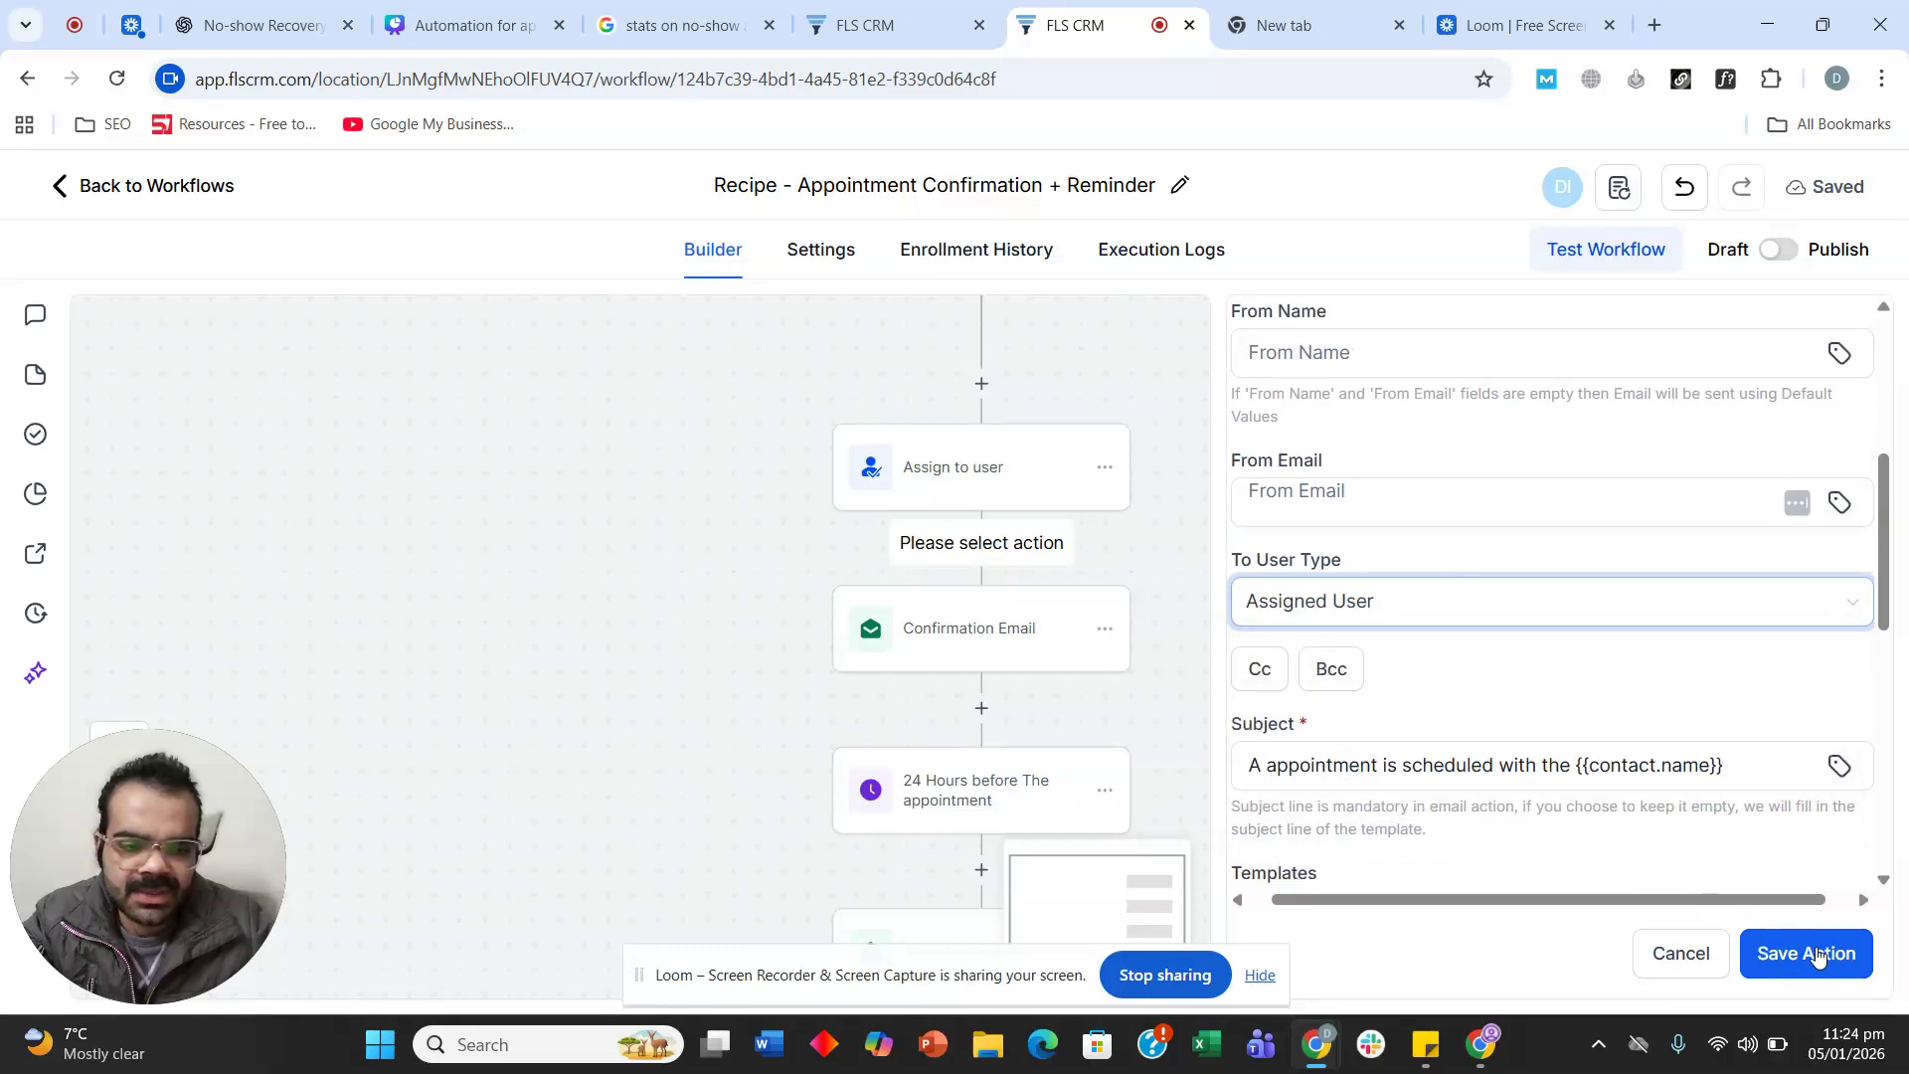
click(1819, 954)
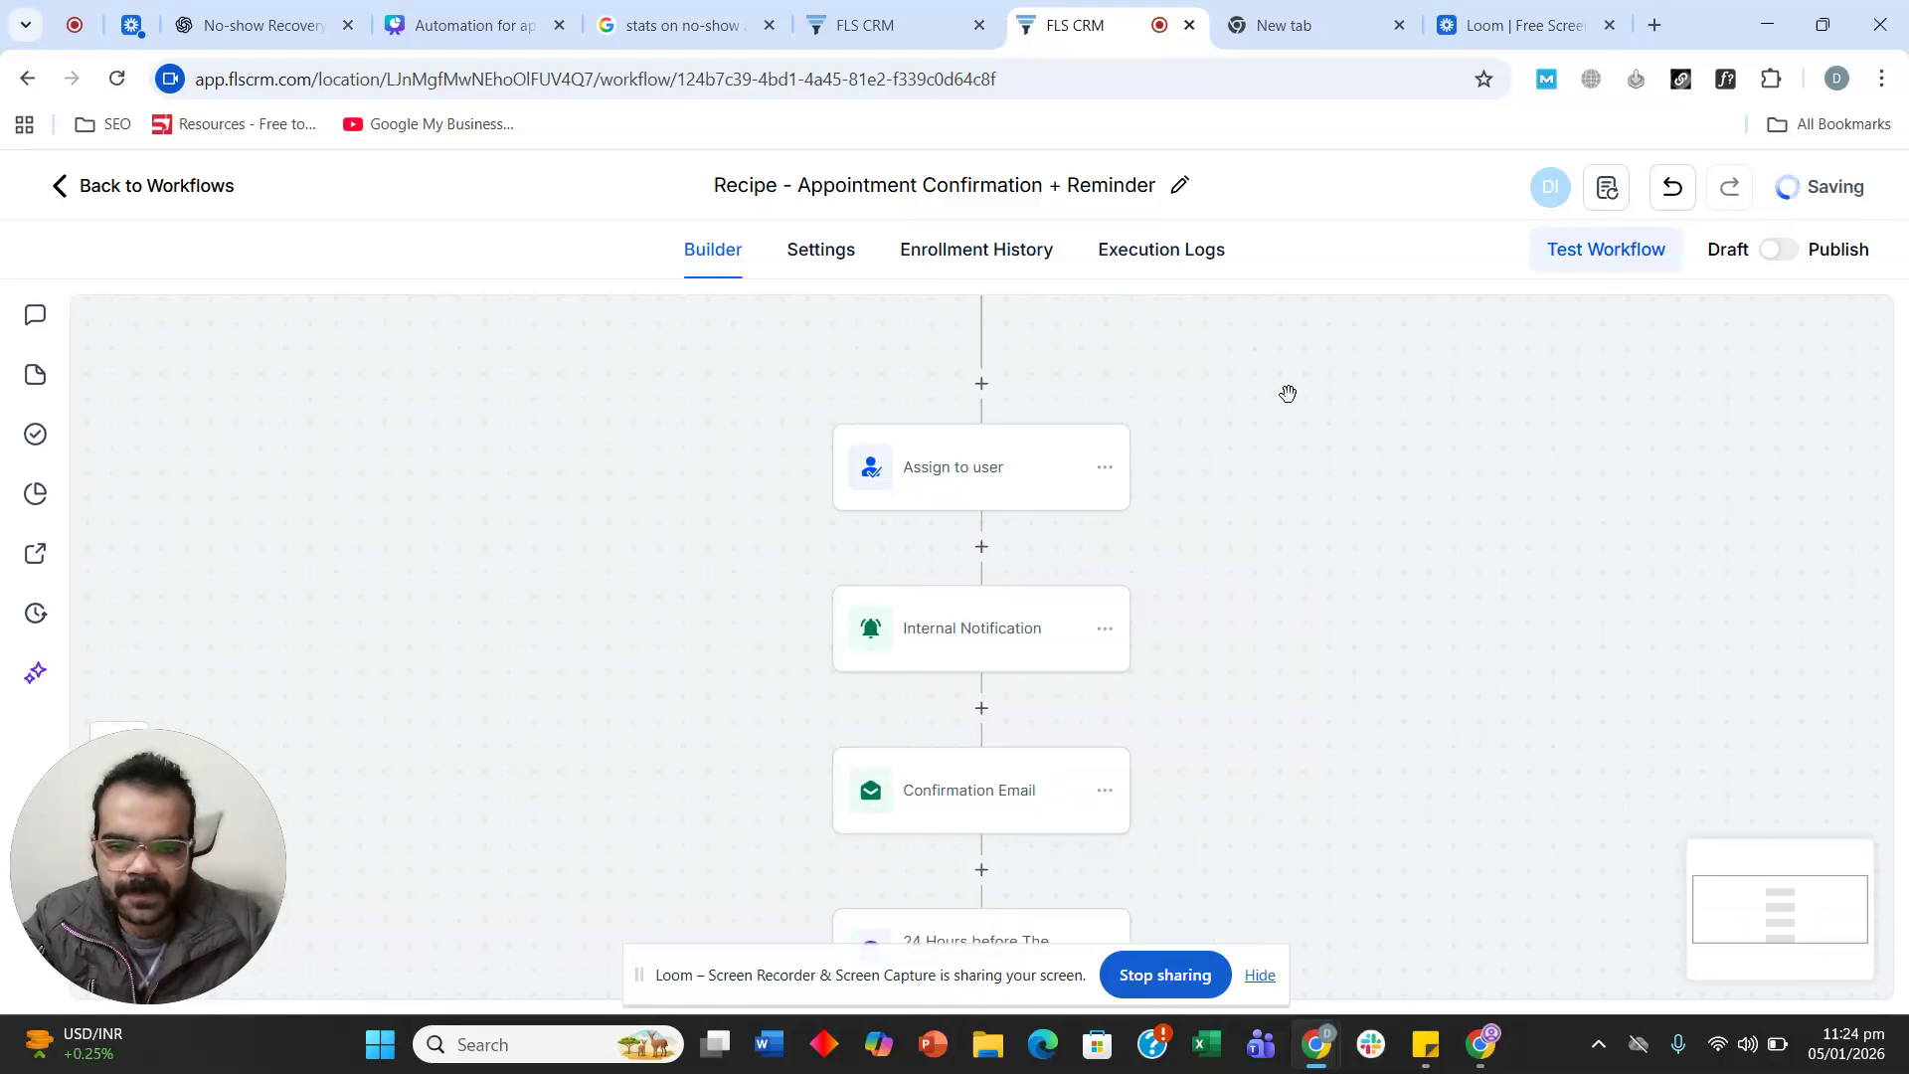
Examine the Confirmation Email's sender, subject, message, and Zoom meeting link, and save the action.
scroll(1327, 506, down, 1)
scroll(1293, 527, down, 3)
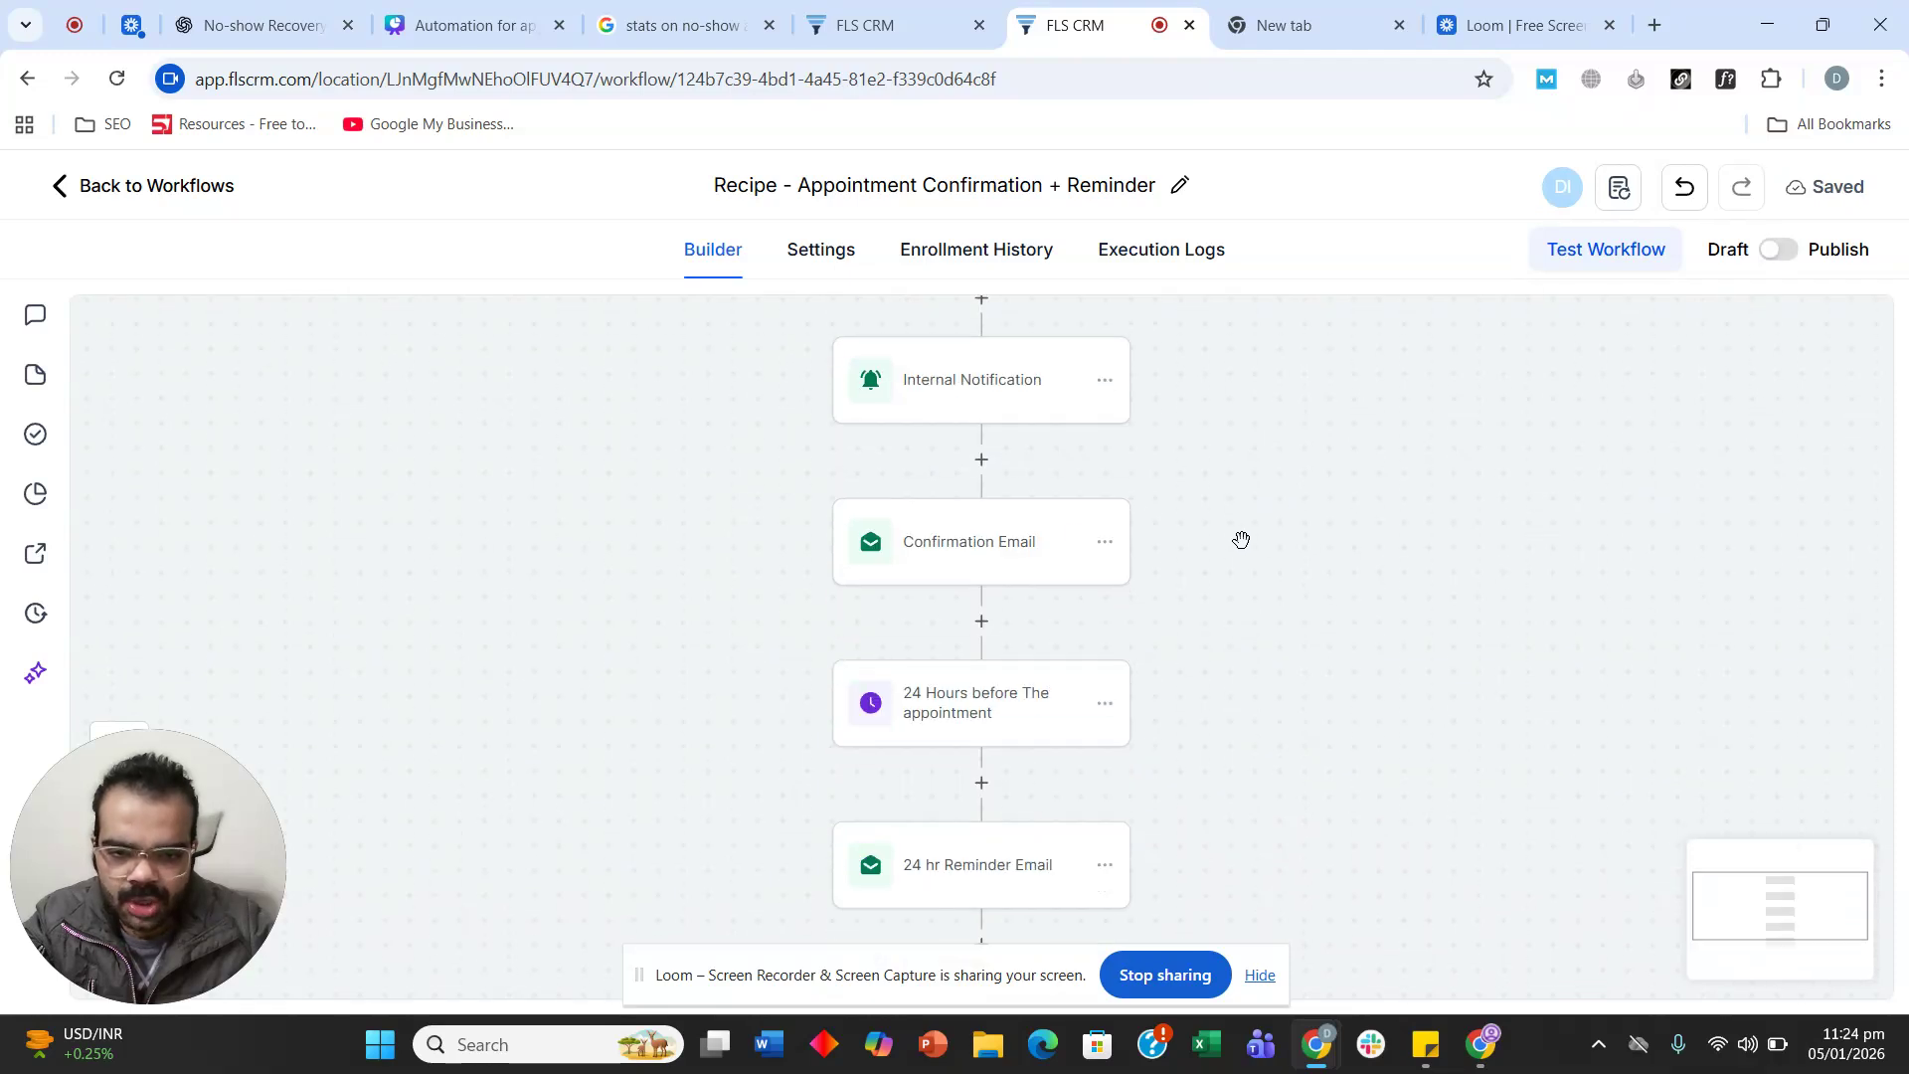
click(956, 523)
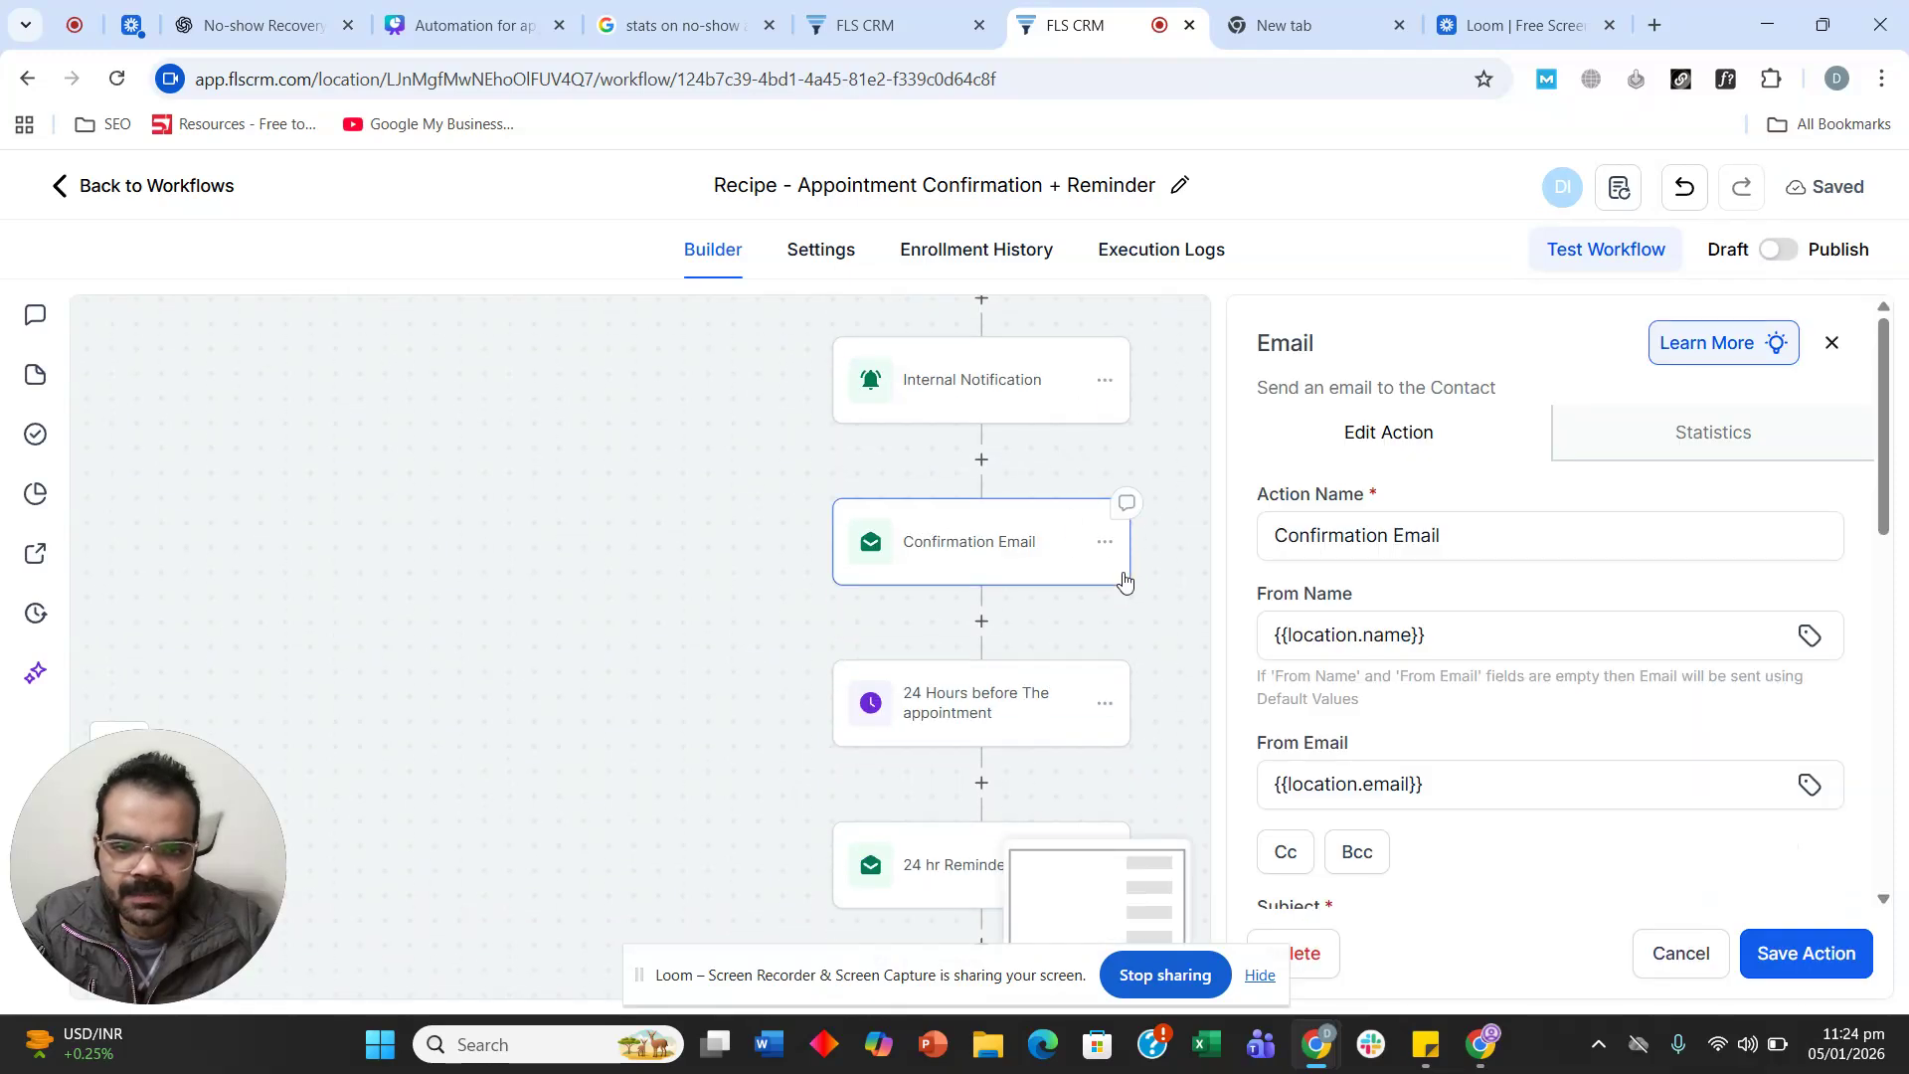
scroll(1518, 597, down, 6)
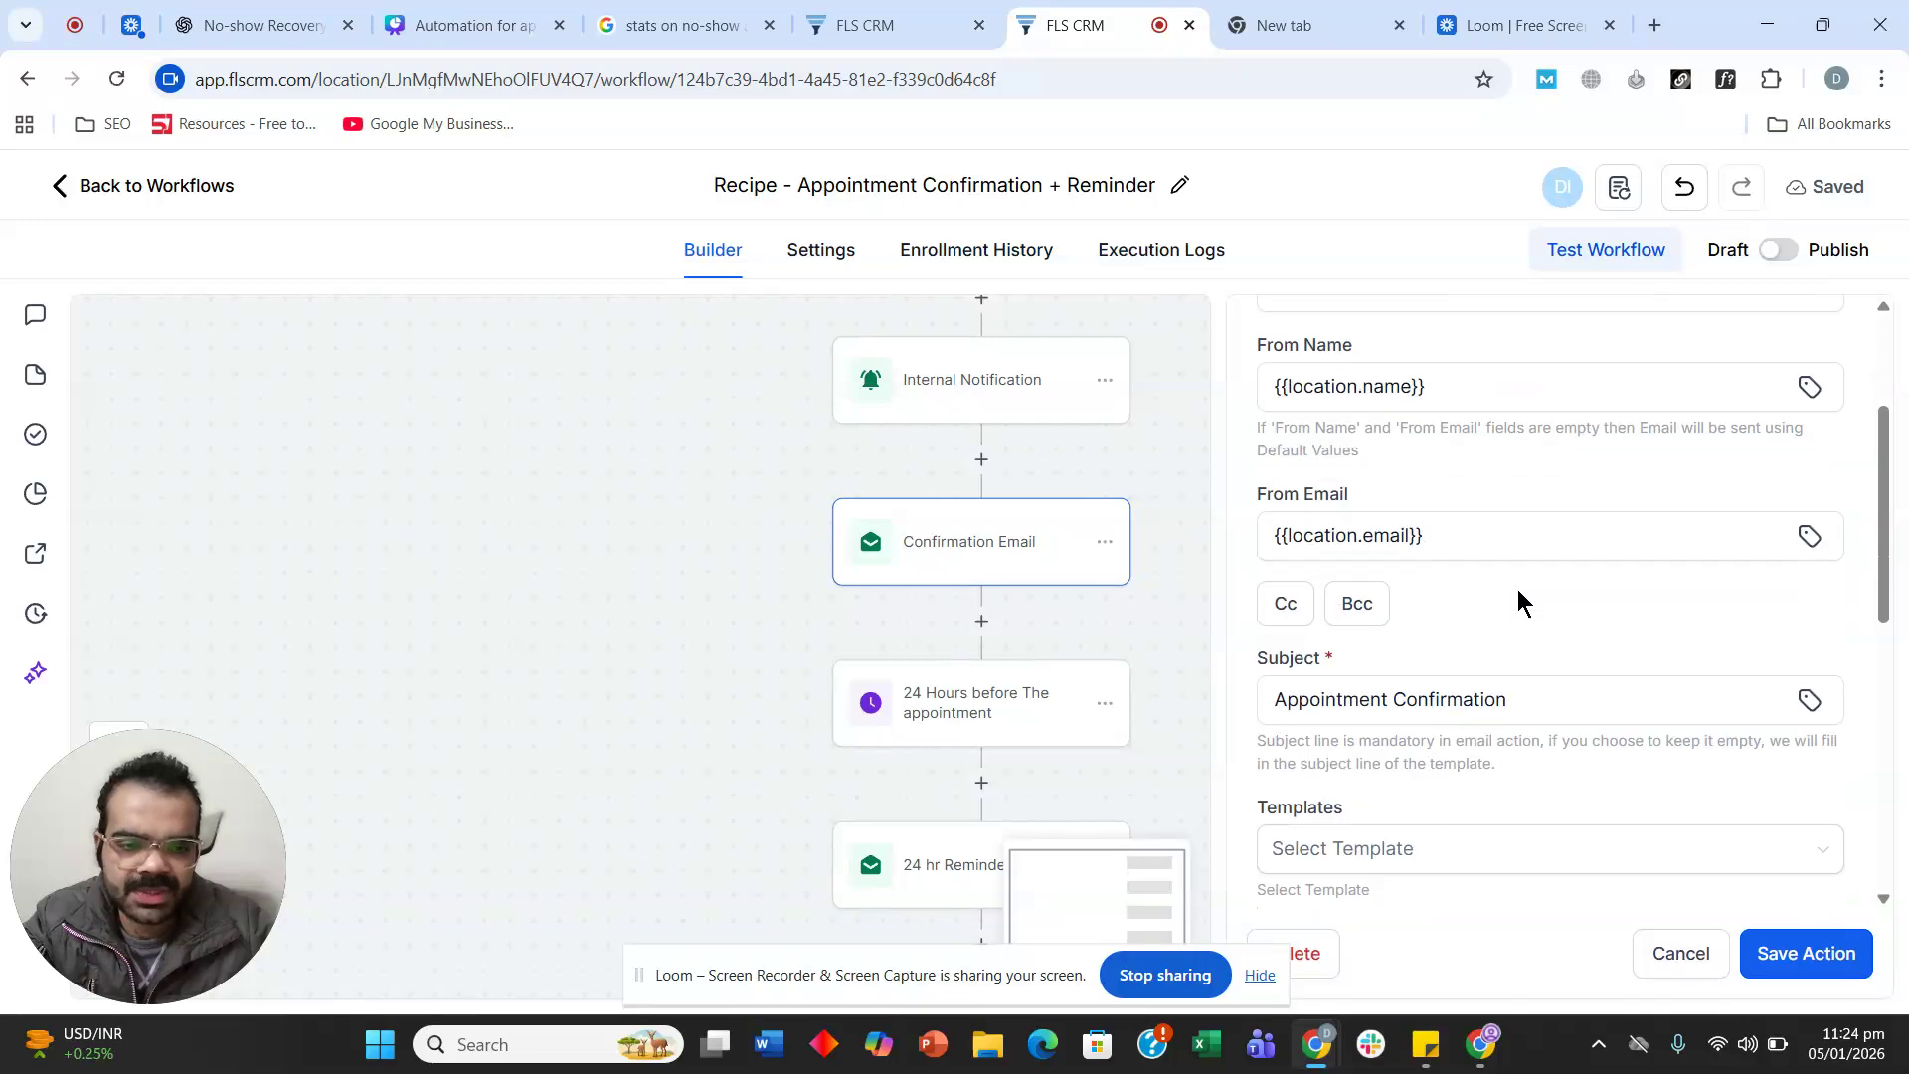
scroll(1518, 603, down, 4)
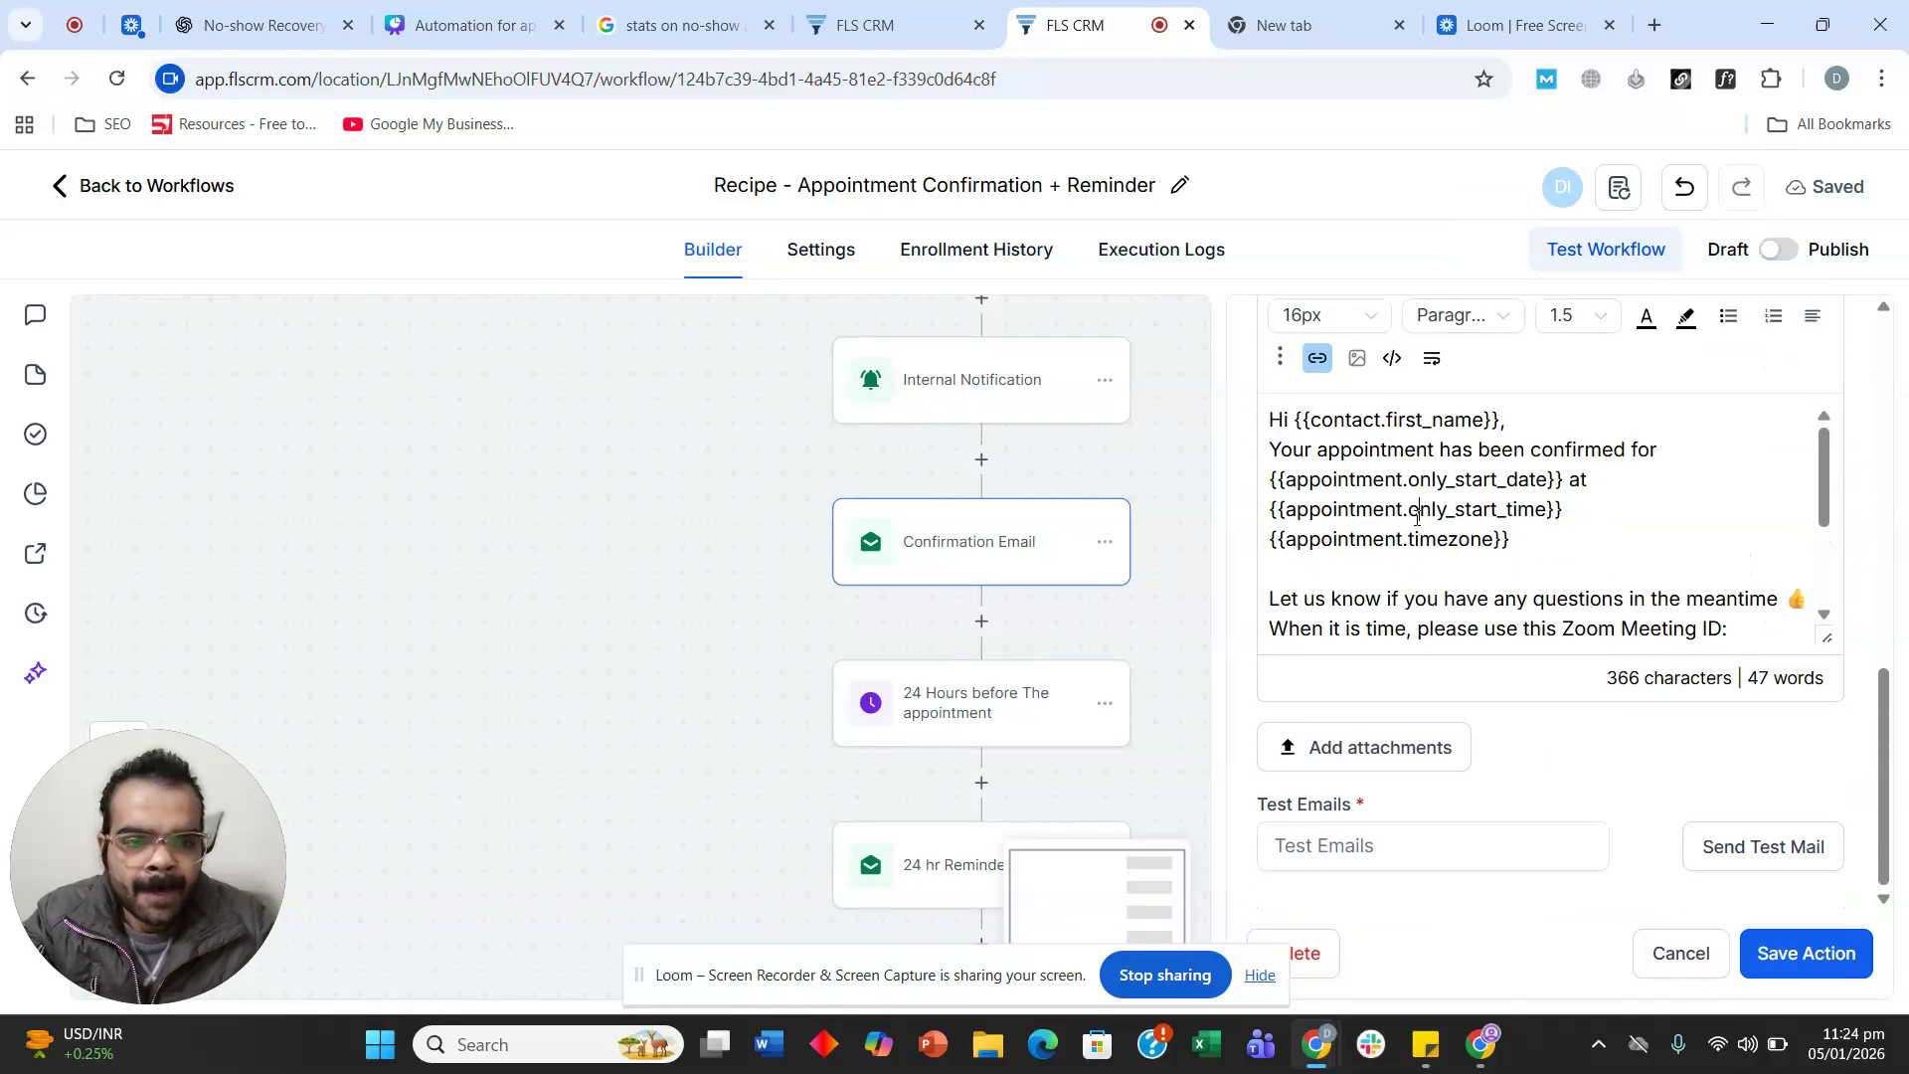
scroll(1416, 563, down, 2)
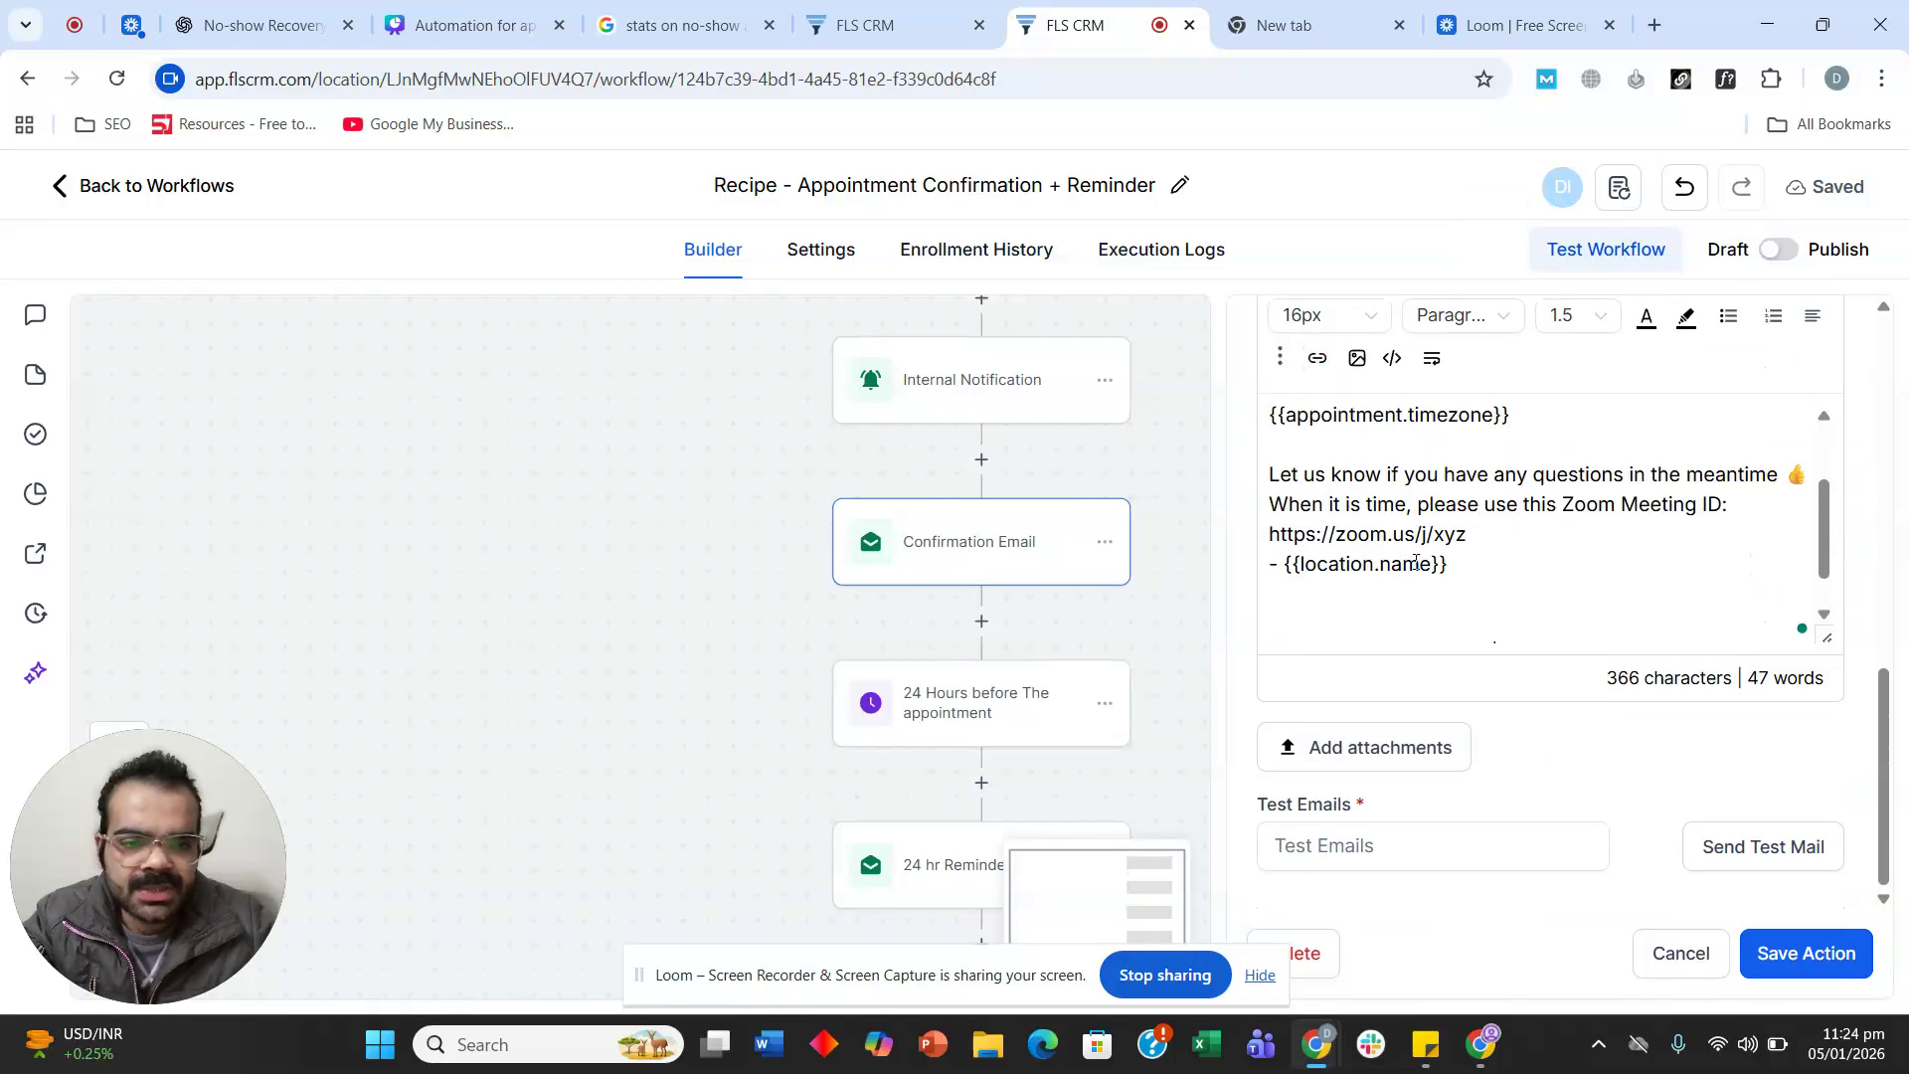
drag(1418, 504, 1717, 505)
click(1602, 504)
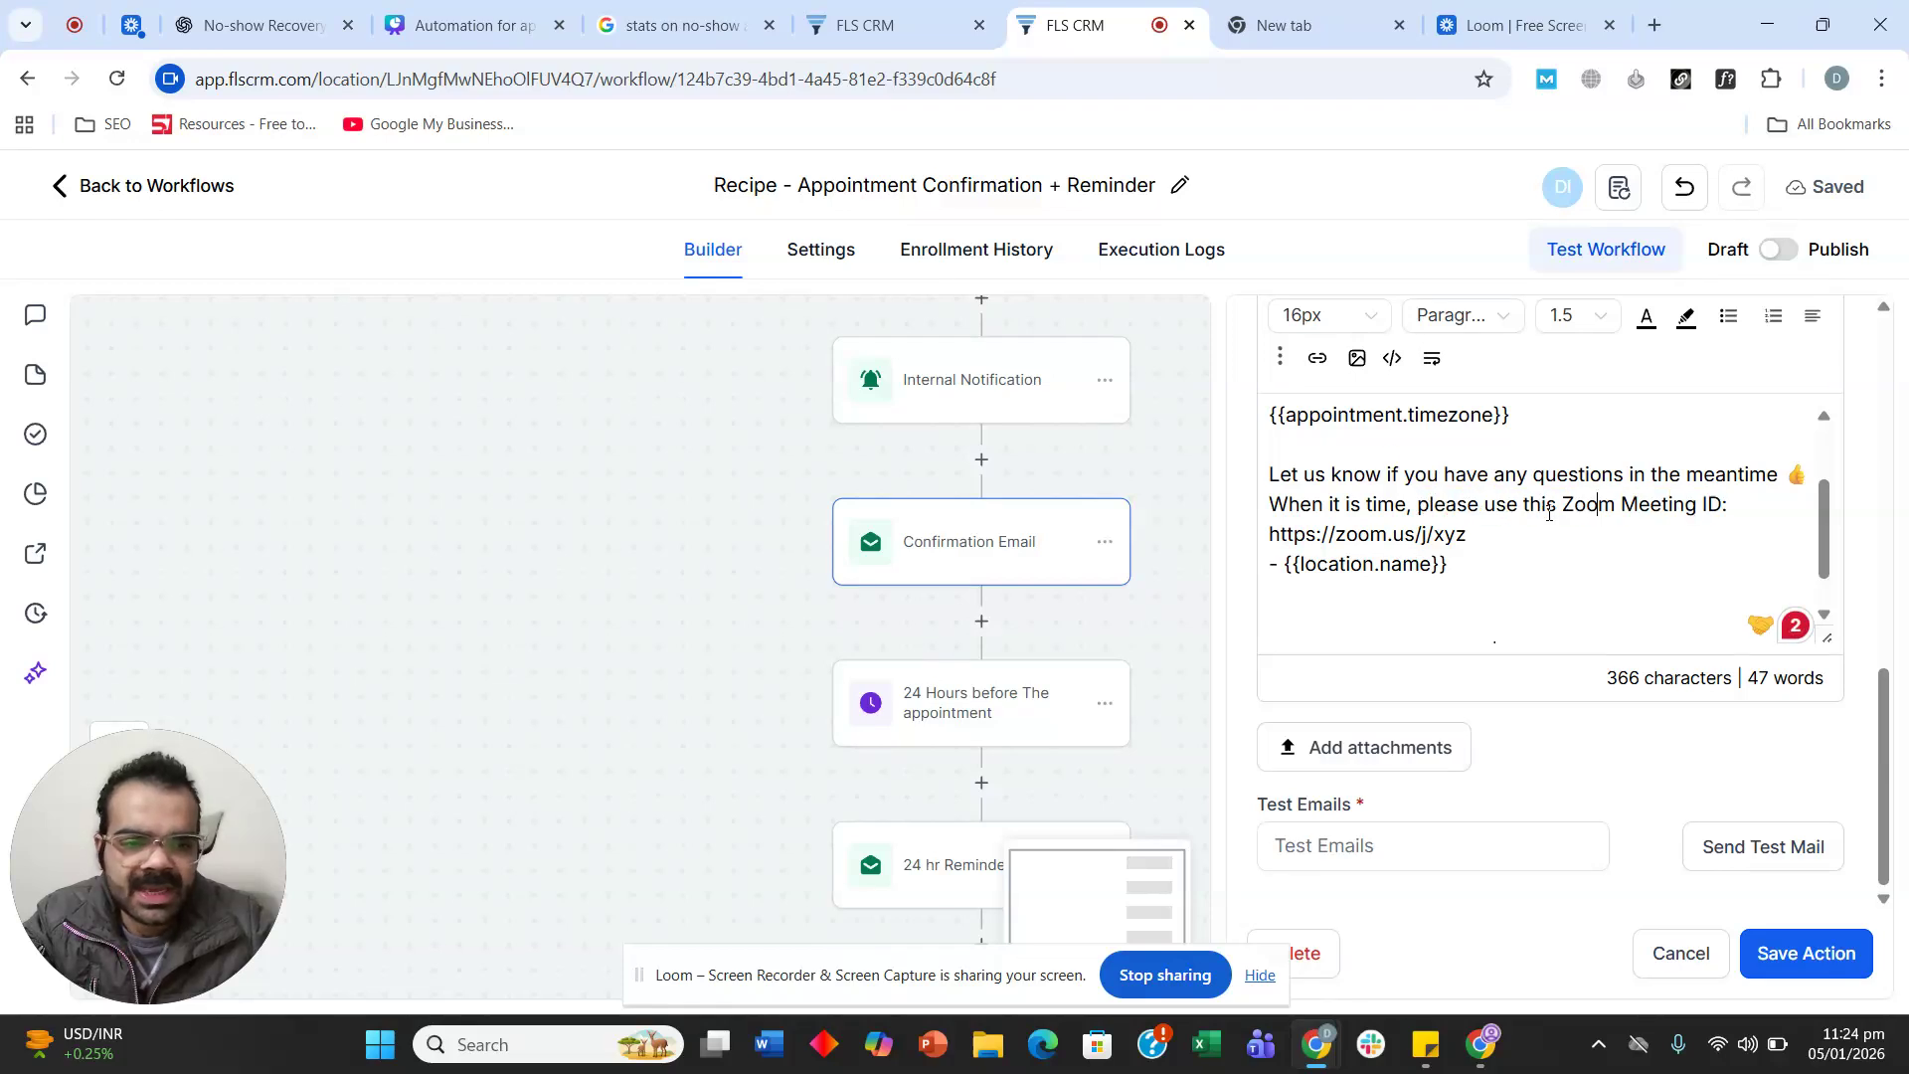
drag(1558, 505, 1667, 504)
drag(1513, 528, 1265, 538)
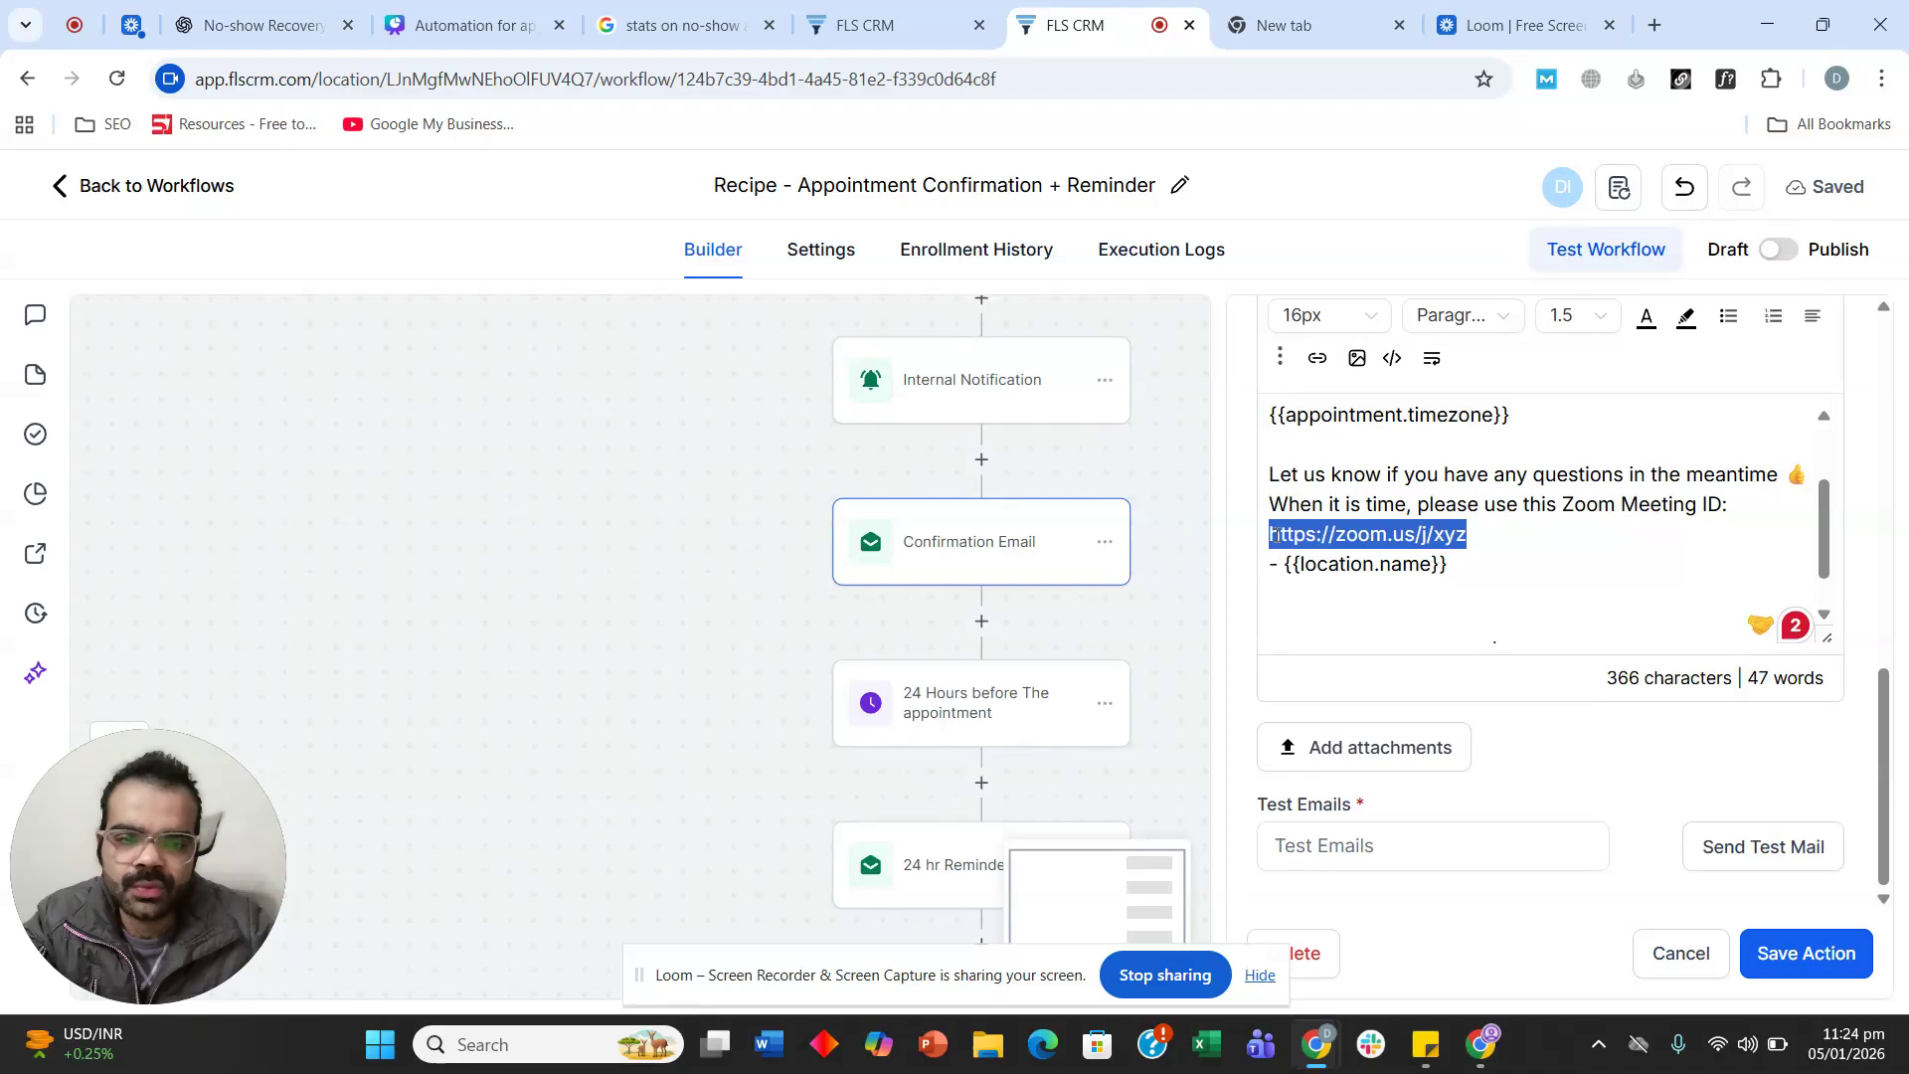
click(1507, 539)
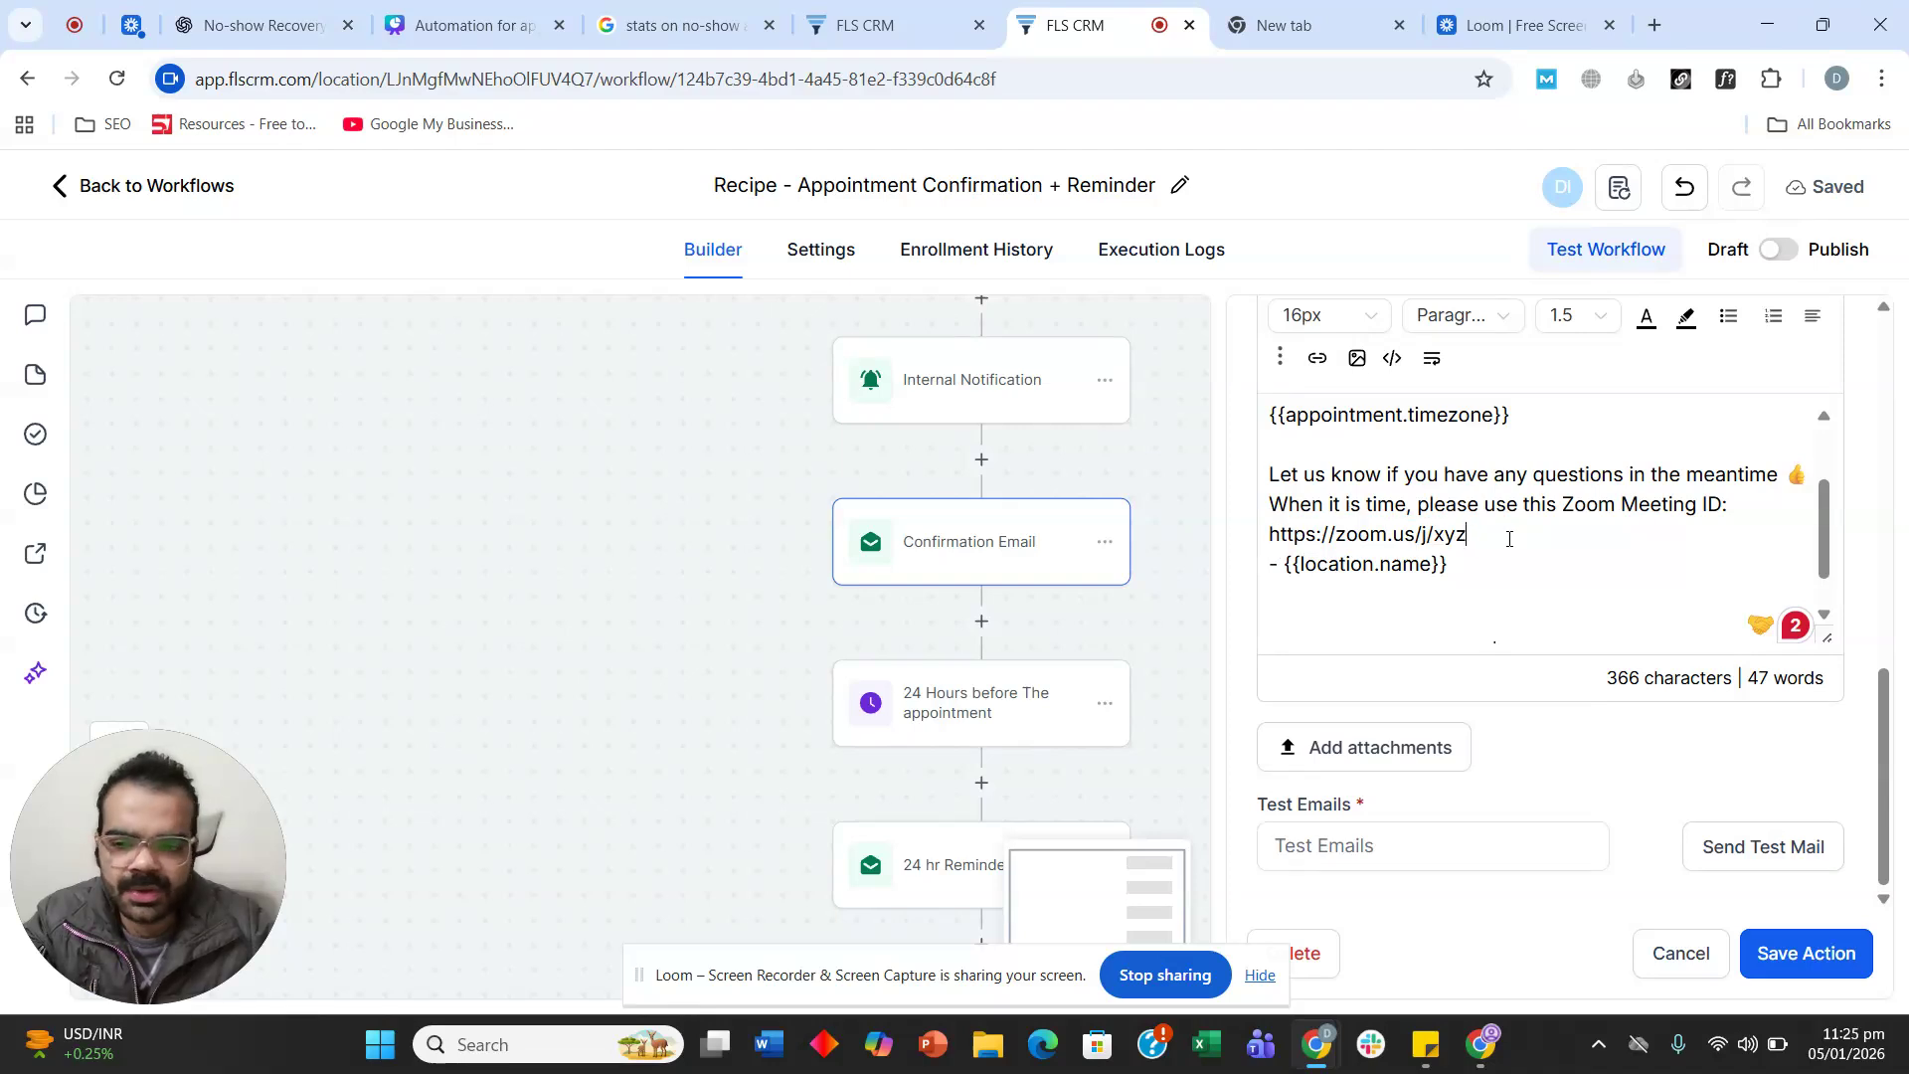
triple_click(1480, 537)
click(1469, 540)
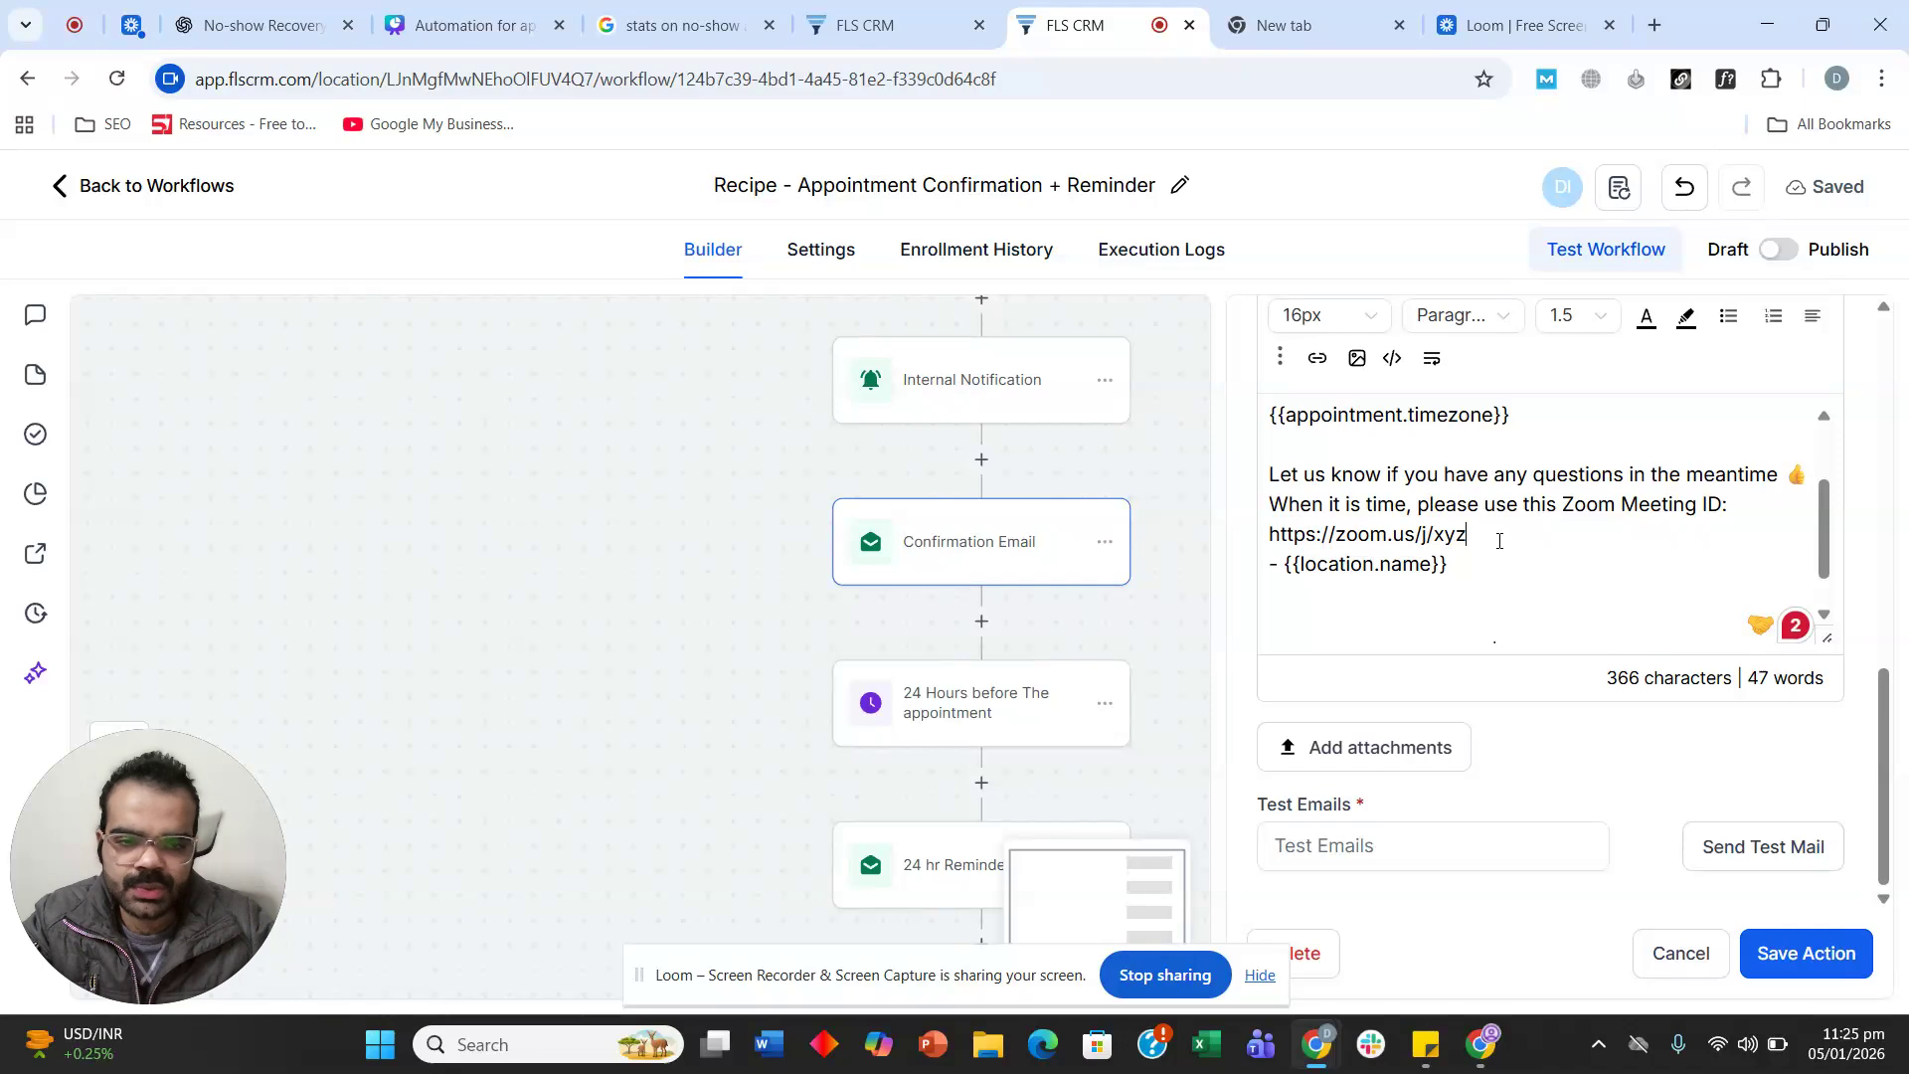
triple_click(1500, 541)
click(1471, 540)
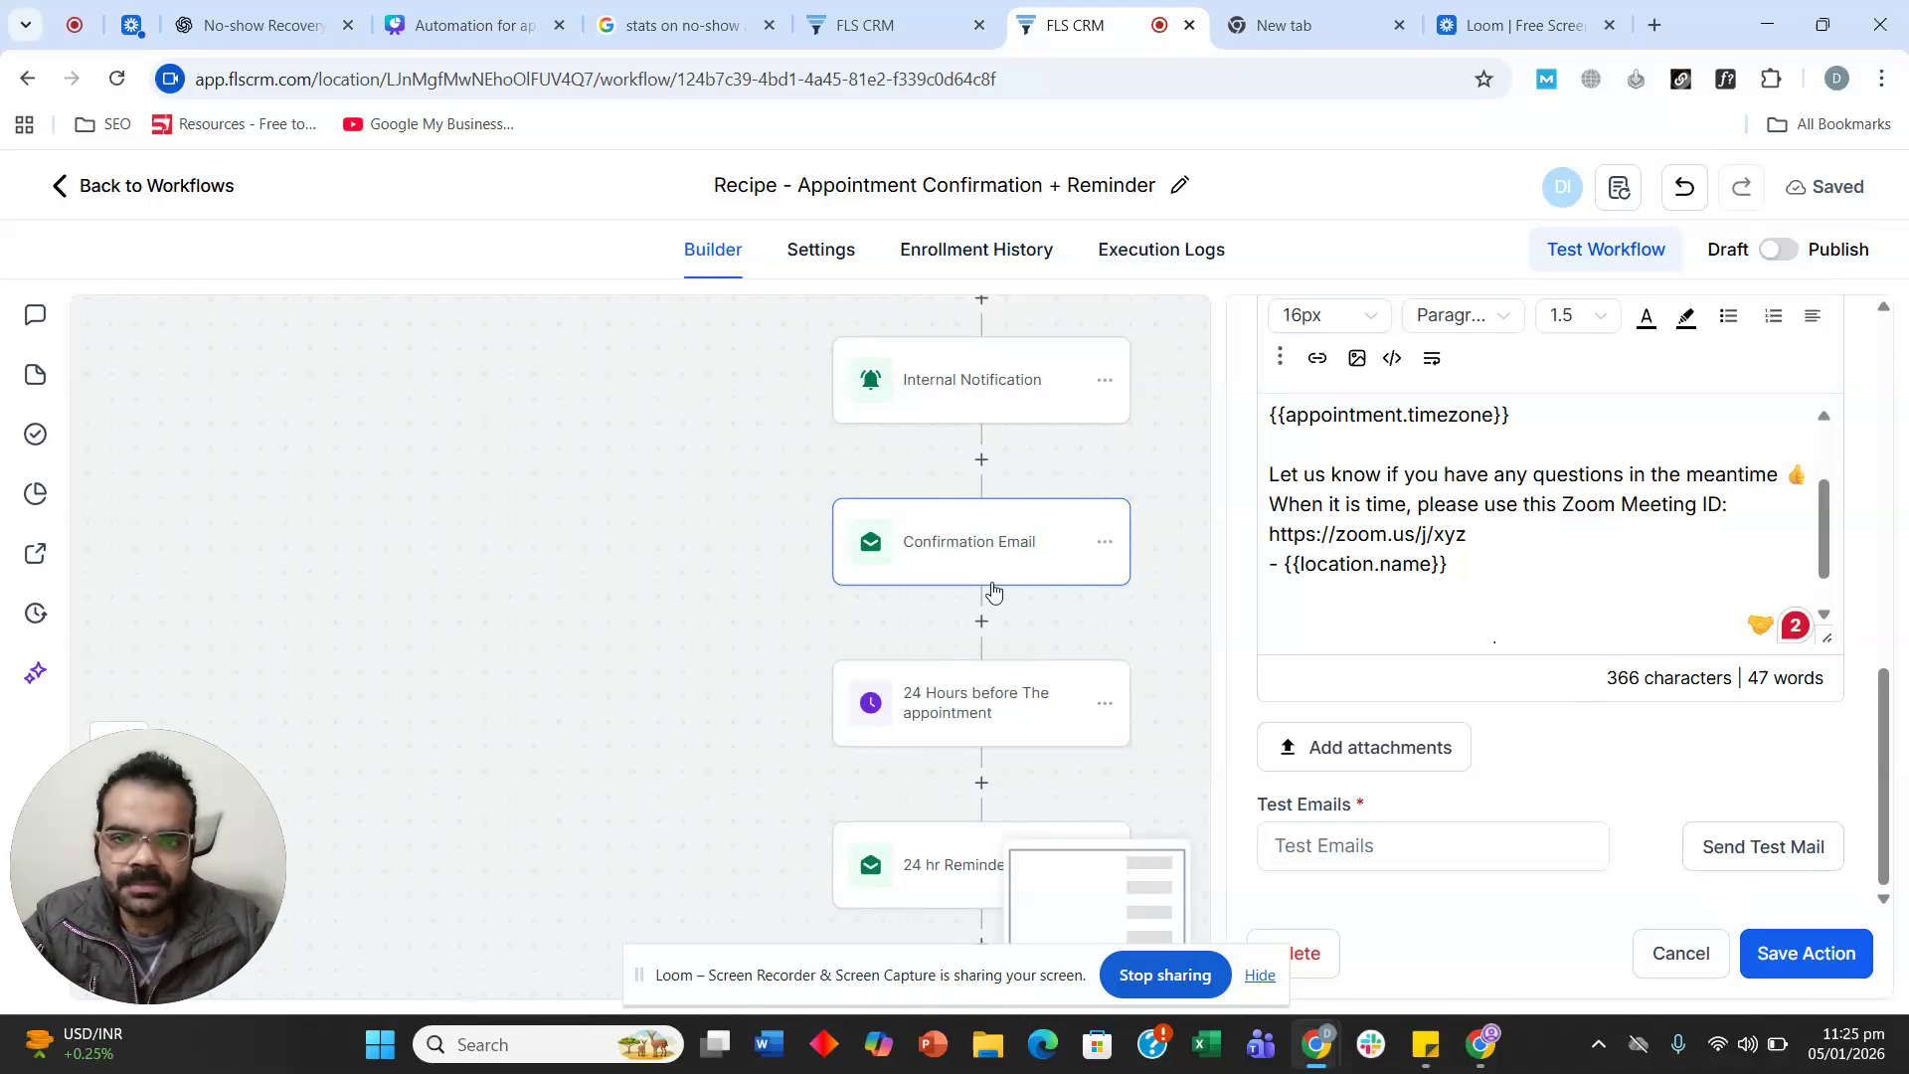
click(1798, 950)
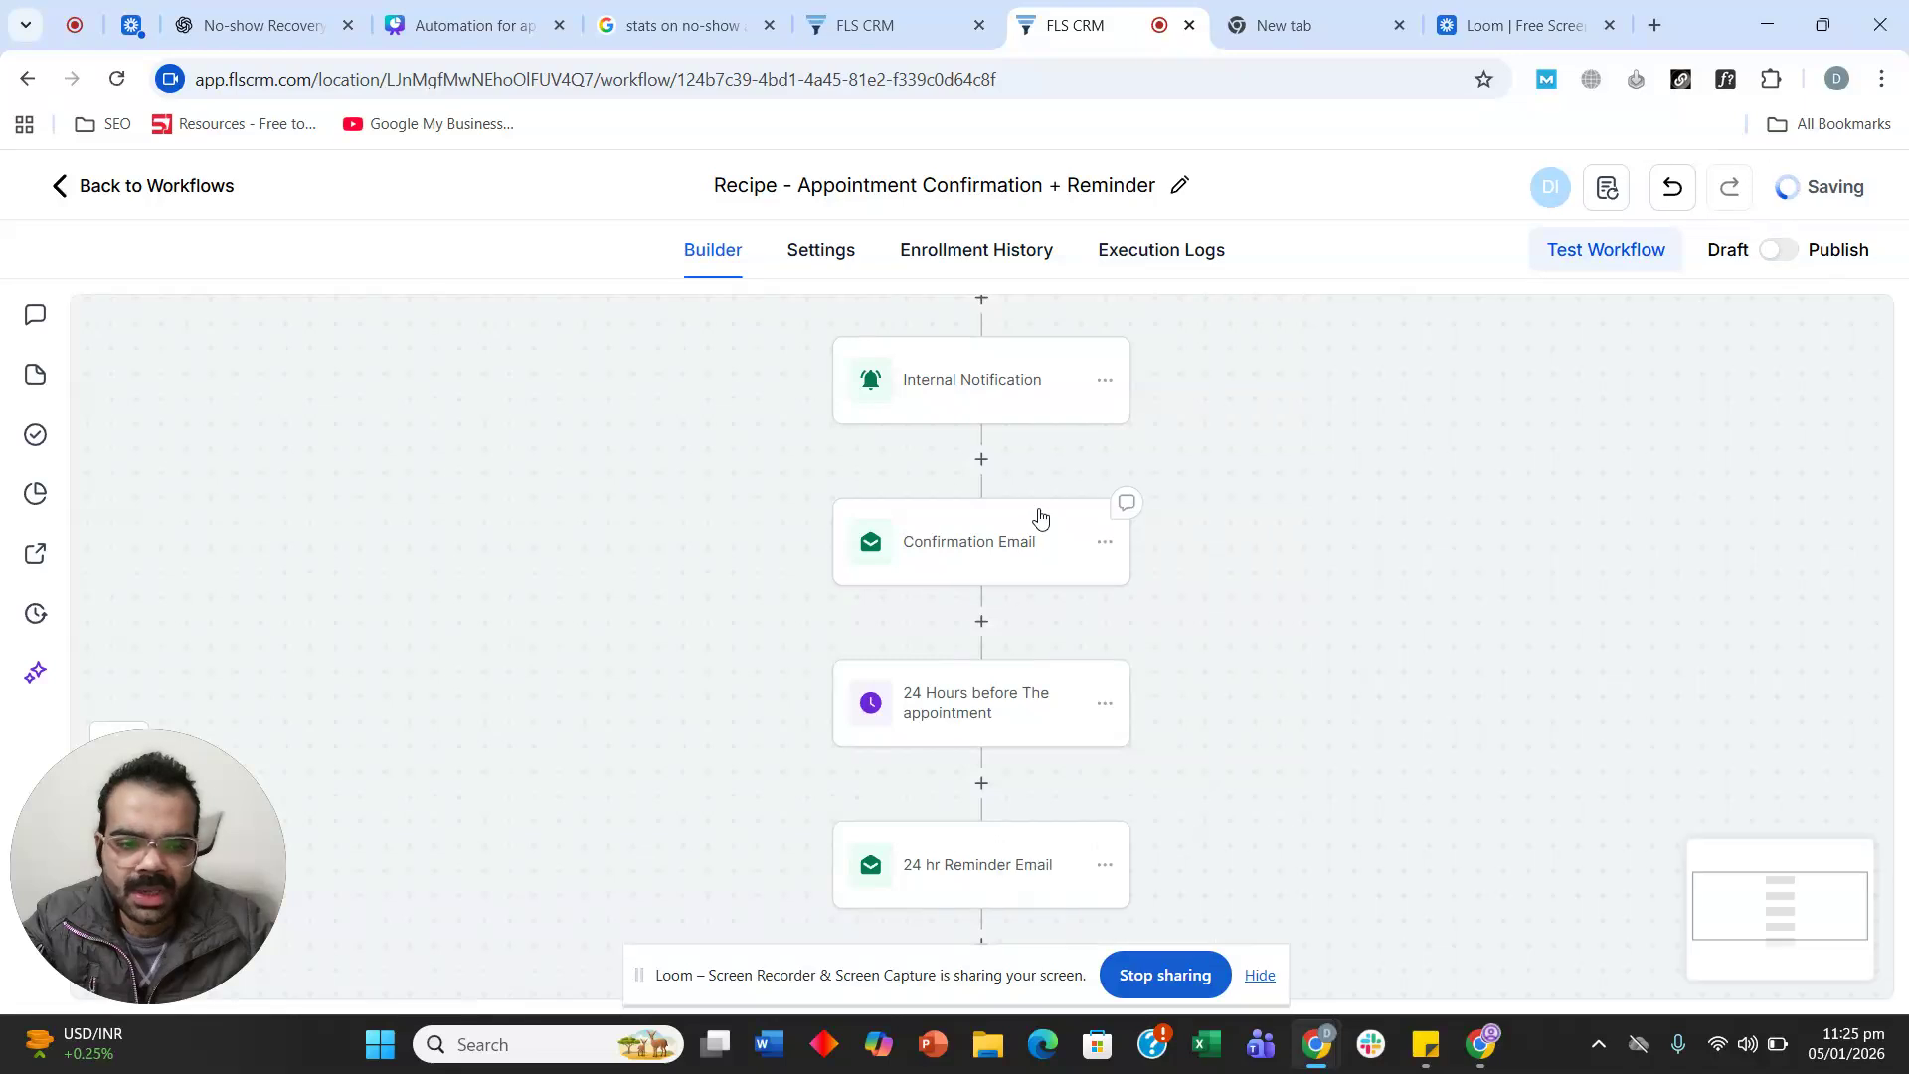
Look over the wait steps and reminder emails that follow the Confirmation Email.
scroll(1038, 515, down, 1)
scroll(1005, 520, down, 2)
scroll(960, 453, up, 1)
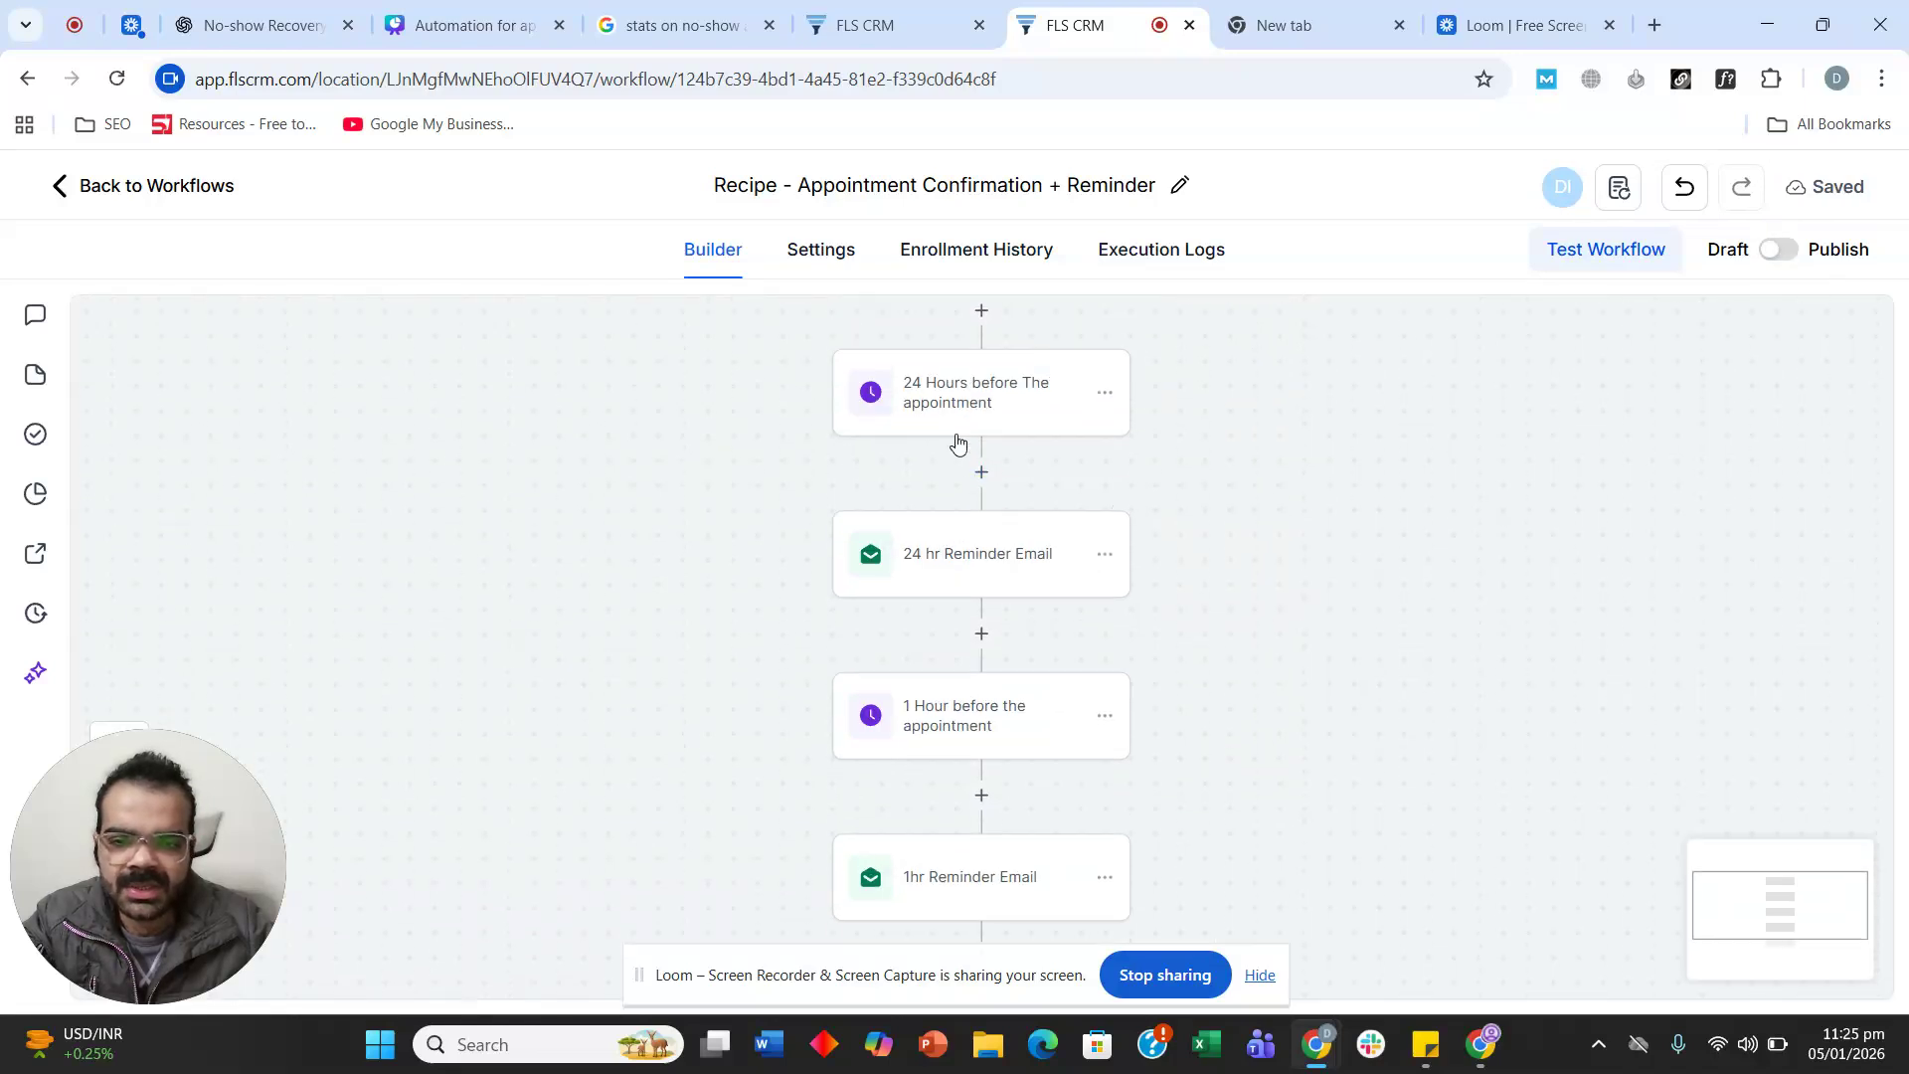
Examine the timing settings of the 24 Hours before The appointment wait step and close it without changes.
click(925, 406)
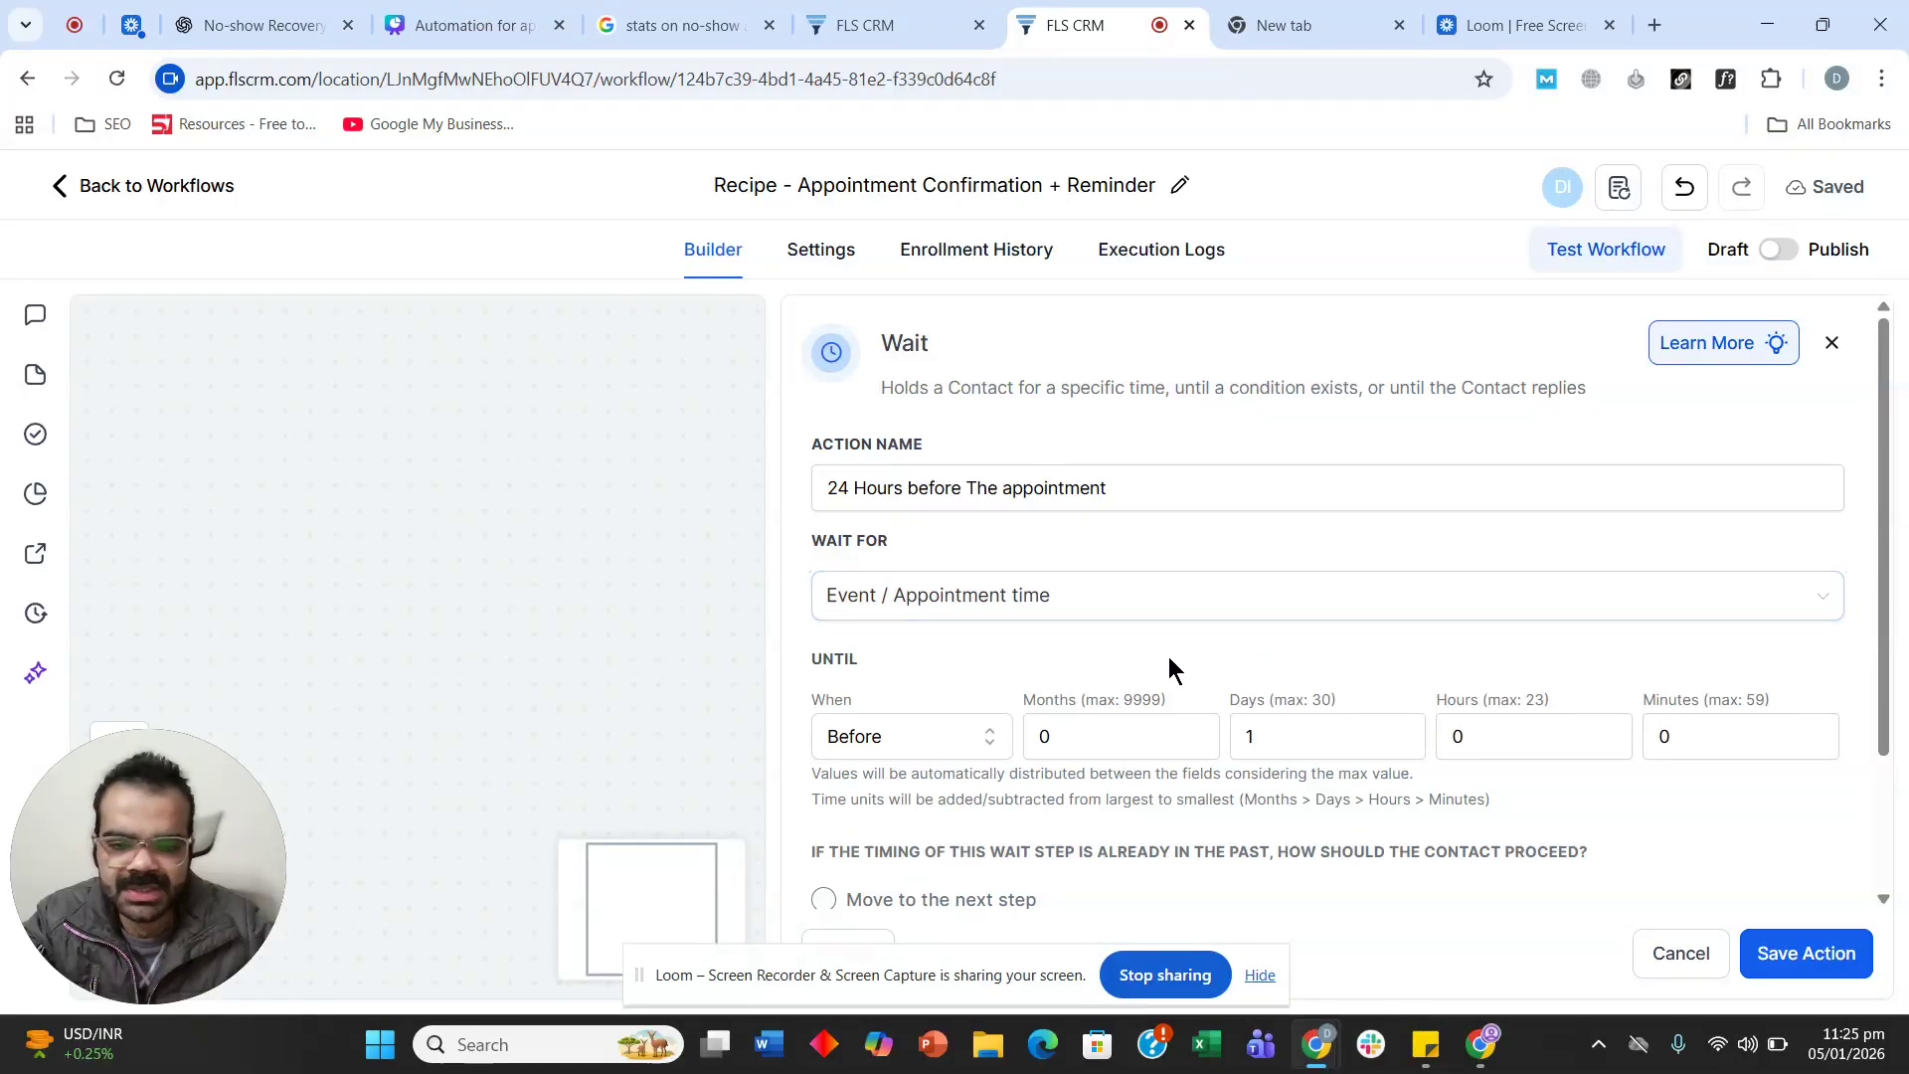
click(1670, 956)
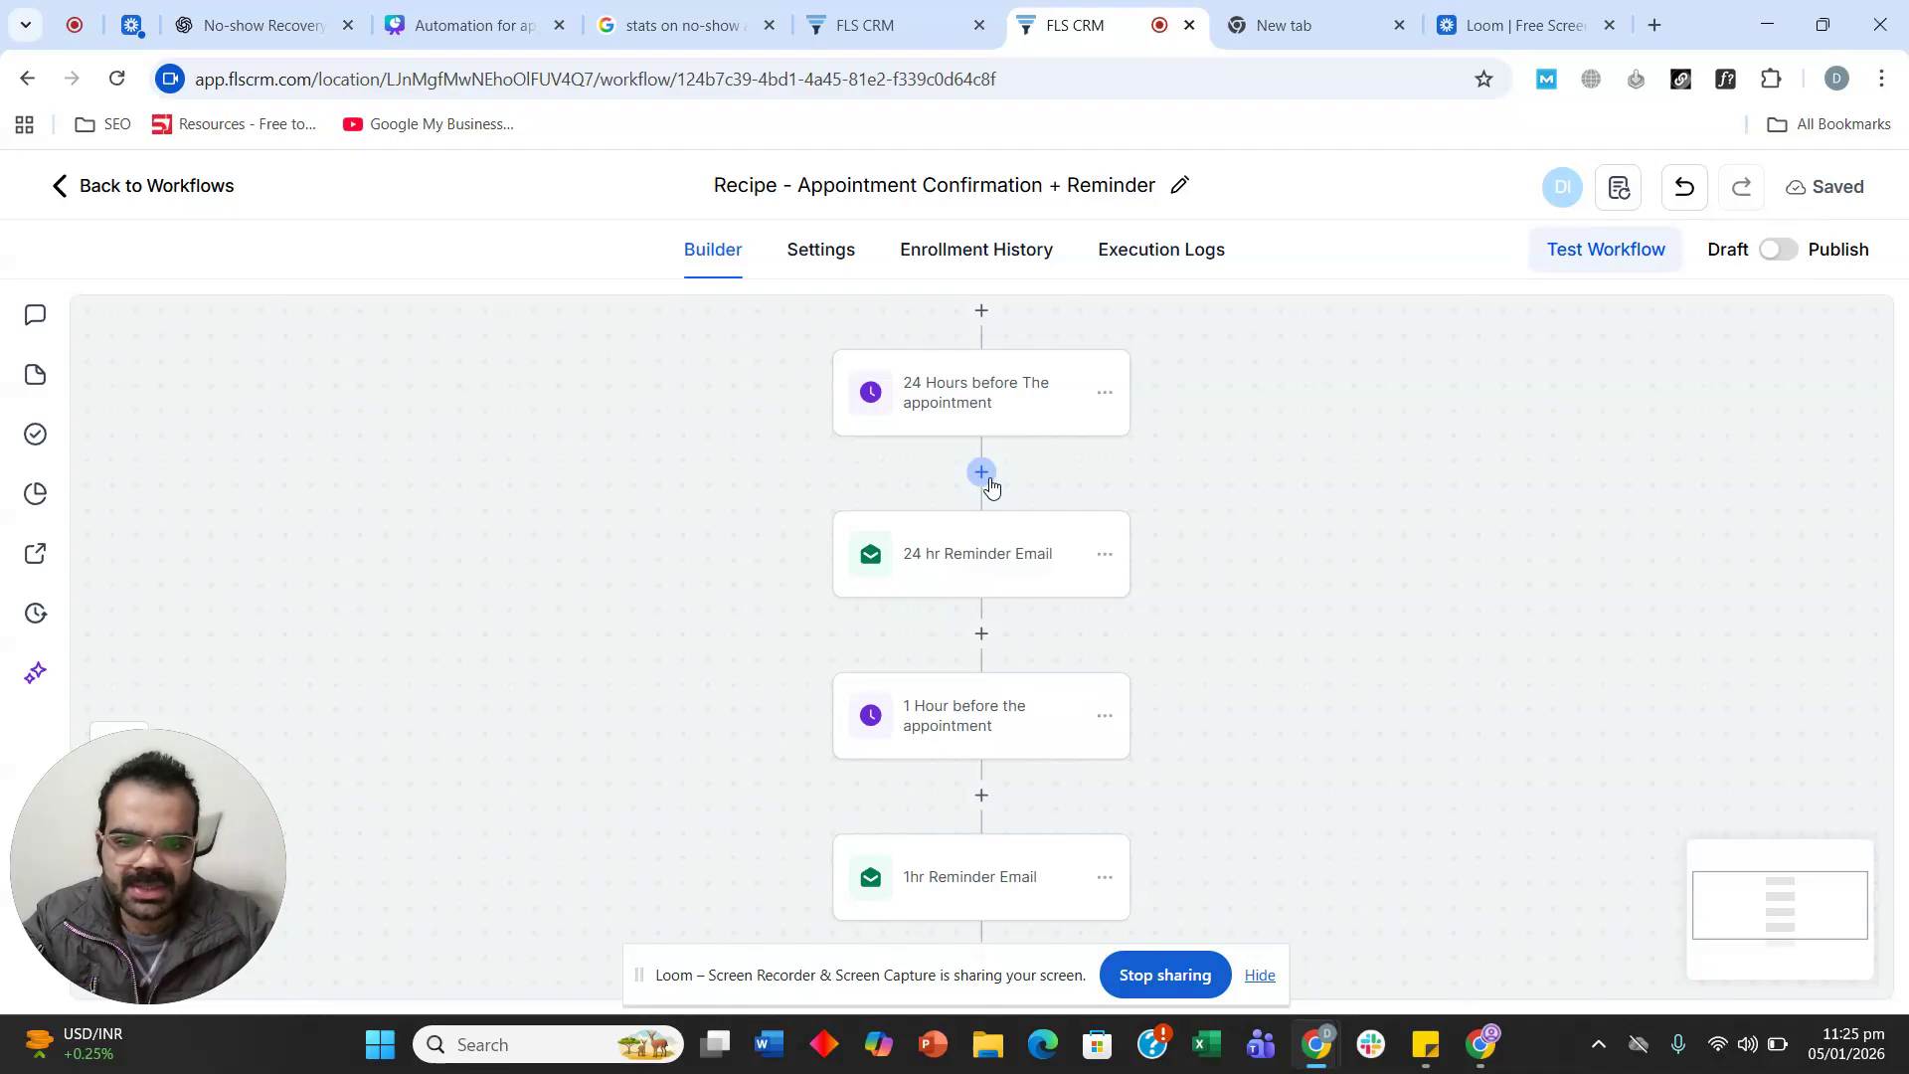
click(983, 473)
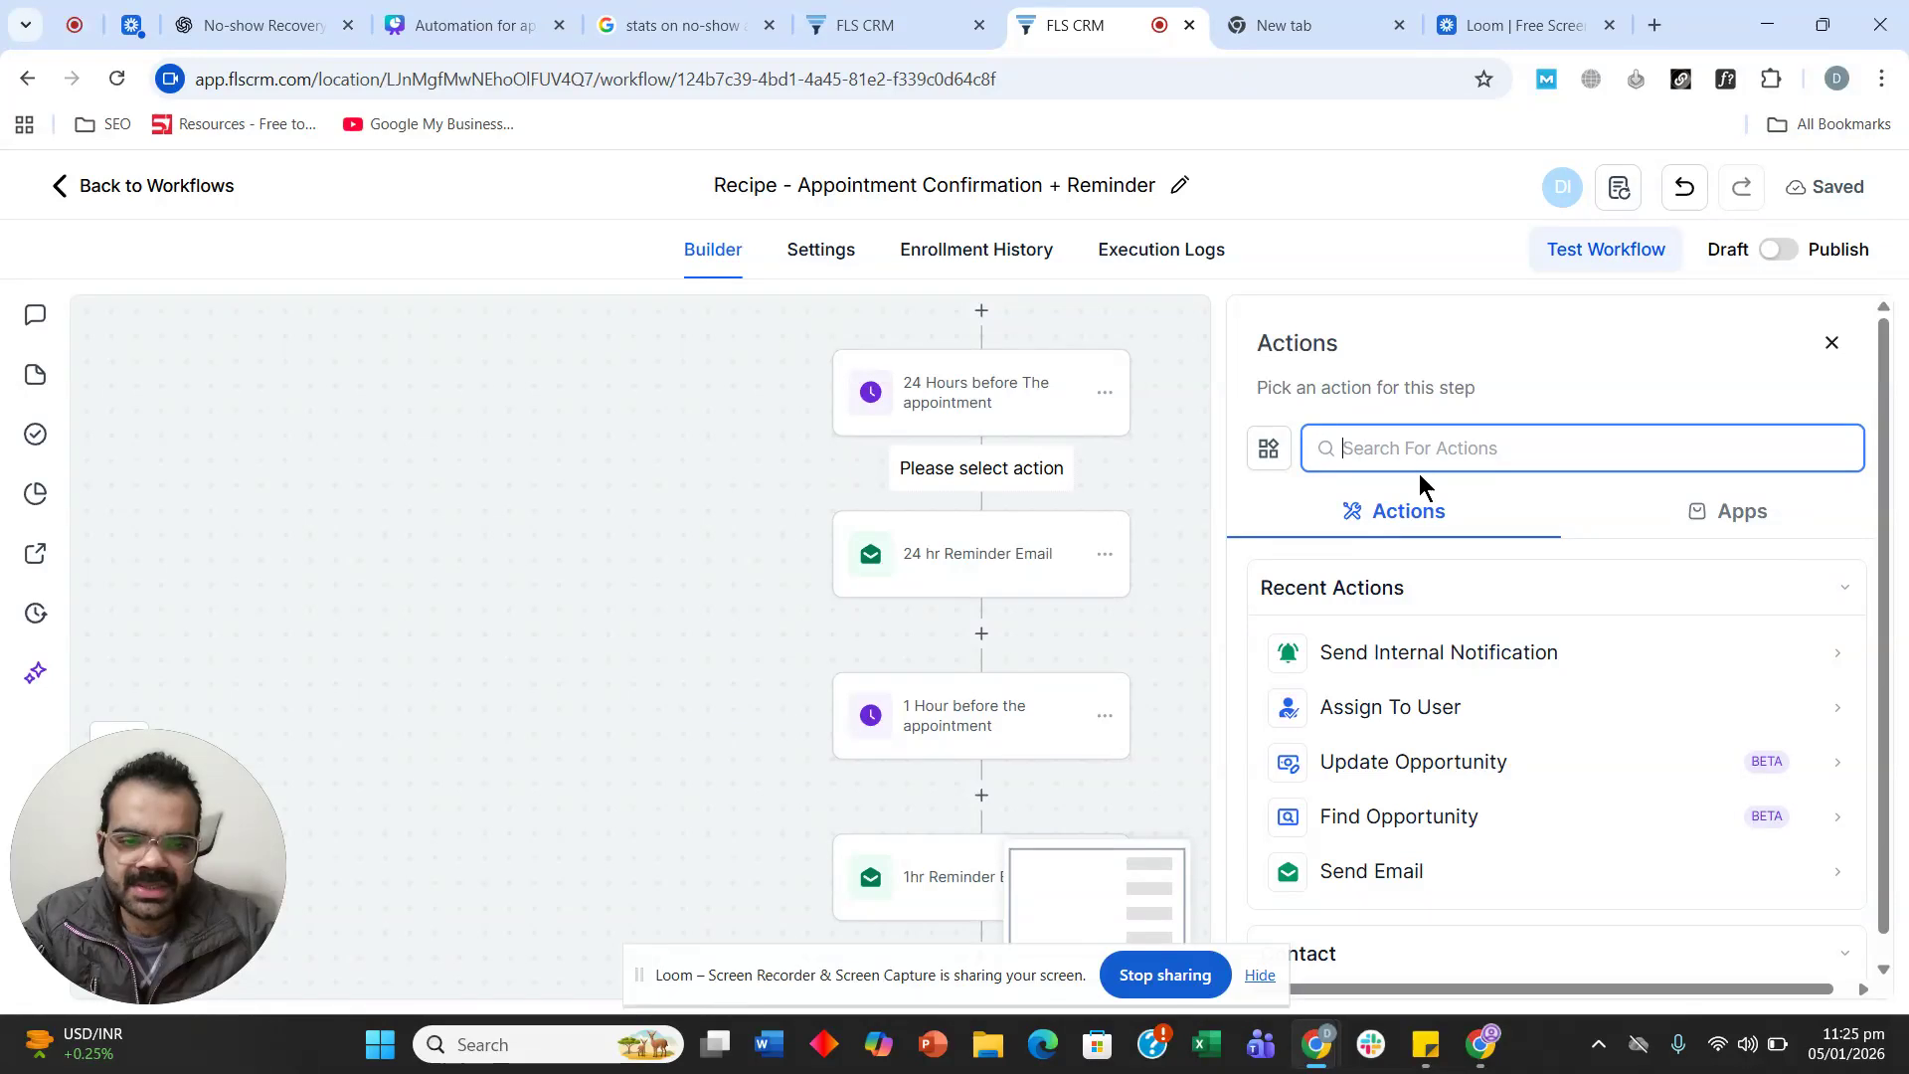
text(wait)
click(1355, 656)
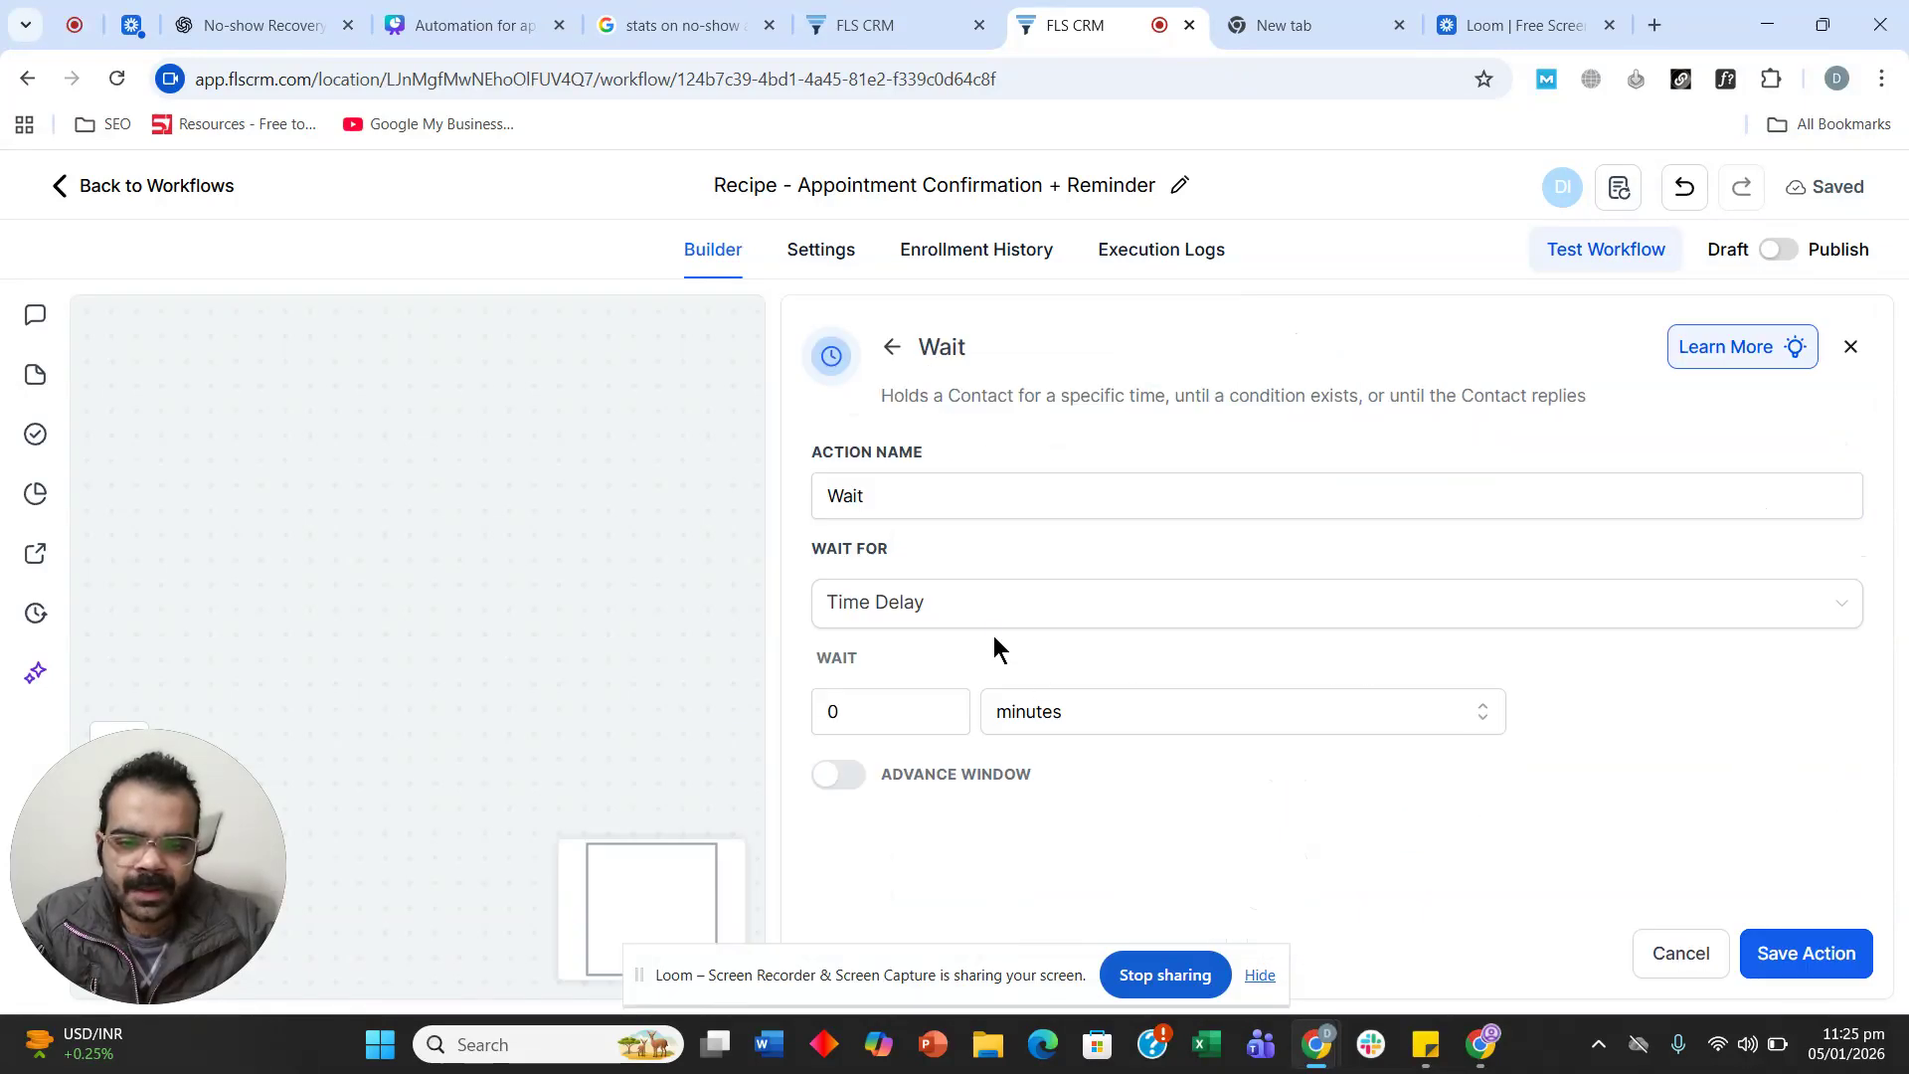
click(887, 600)
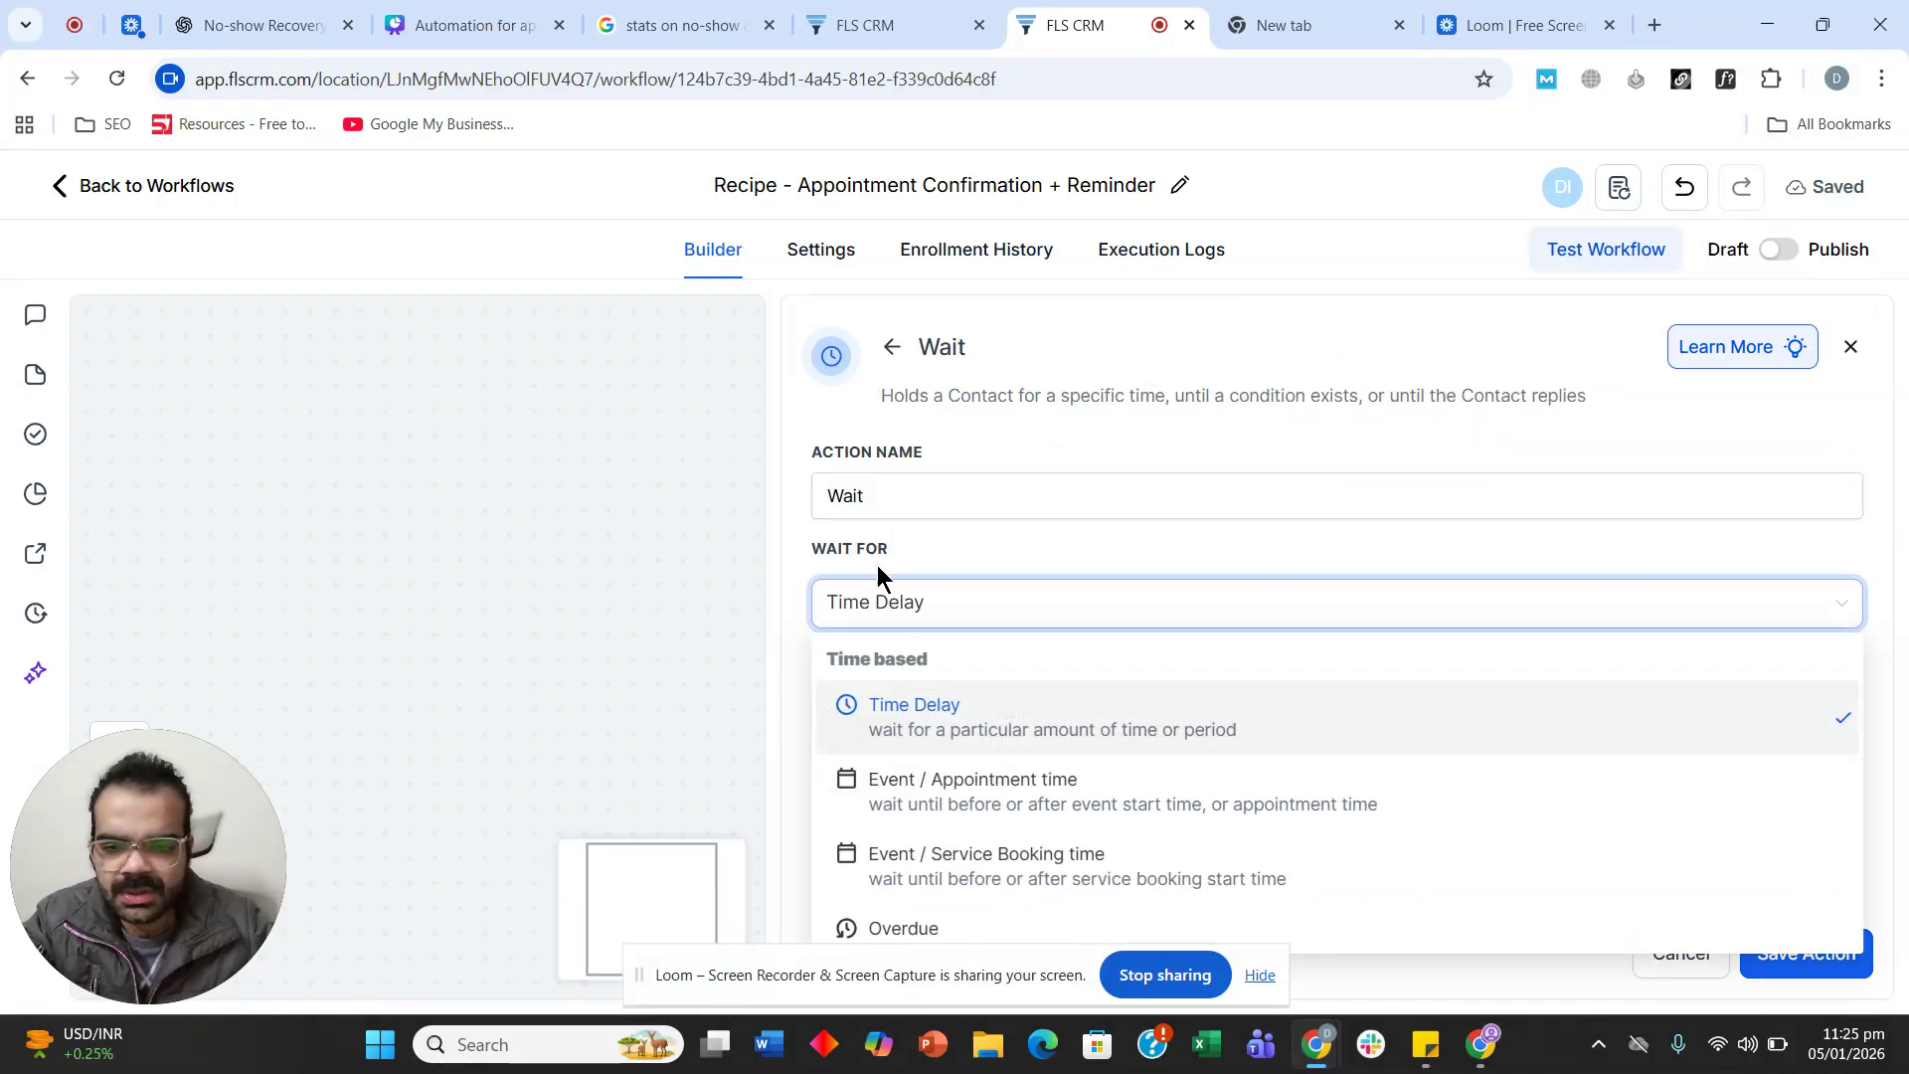
click(1033, 801)
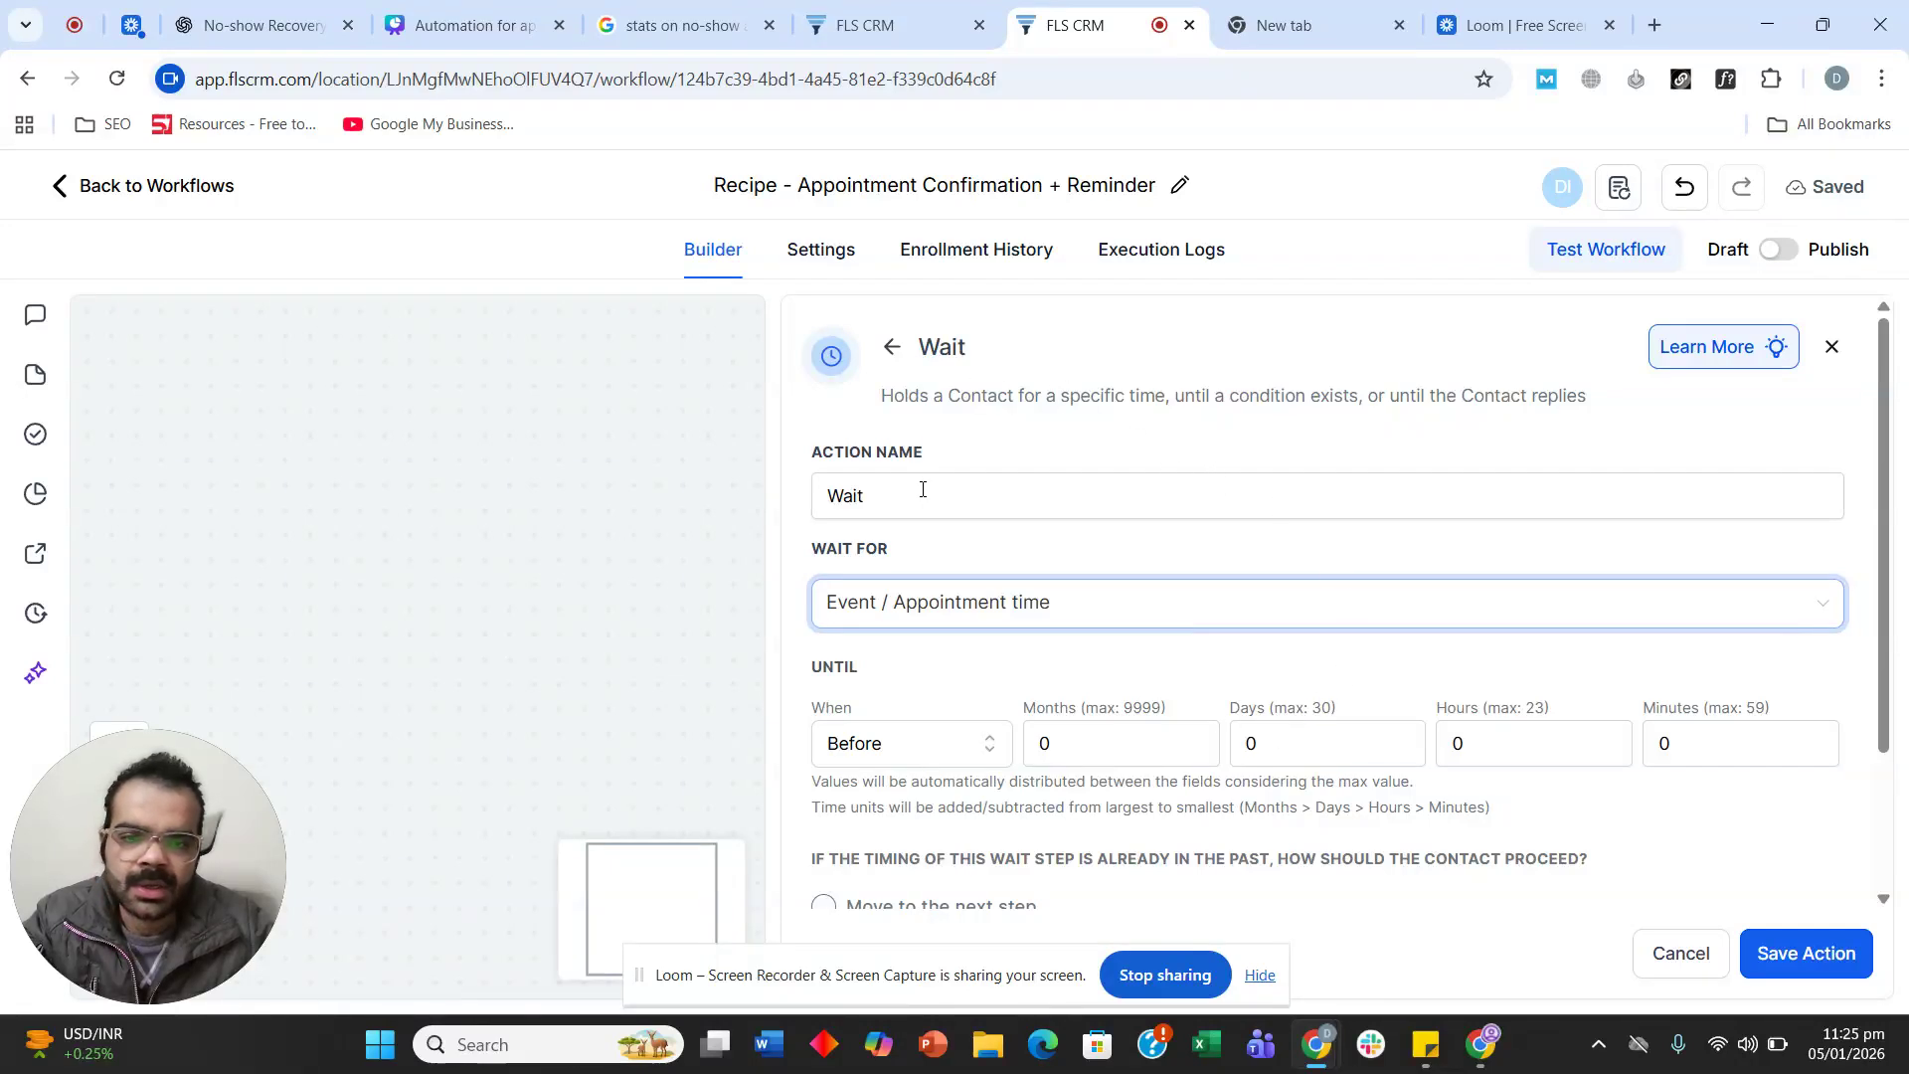
scroll(1223, 647, down, 2)
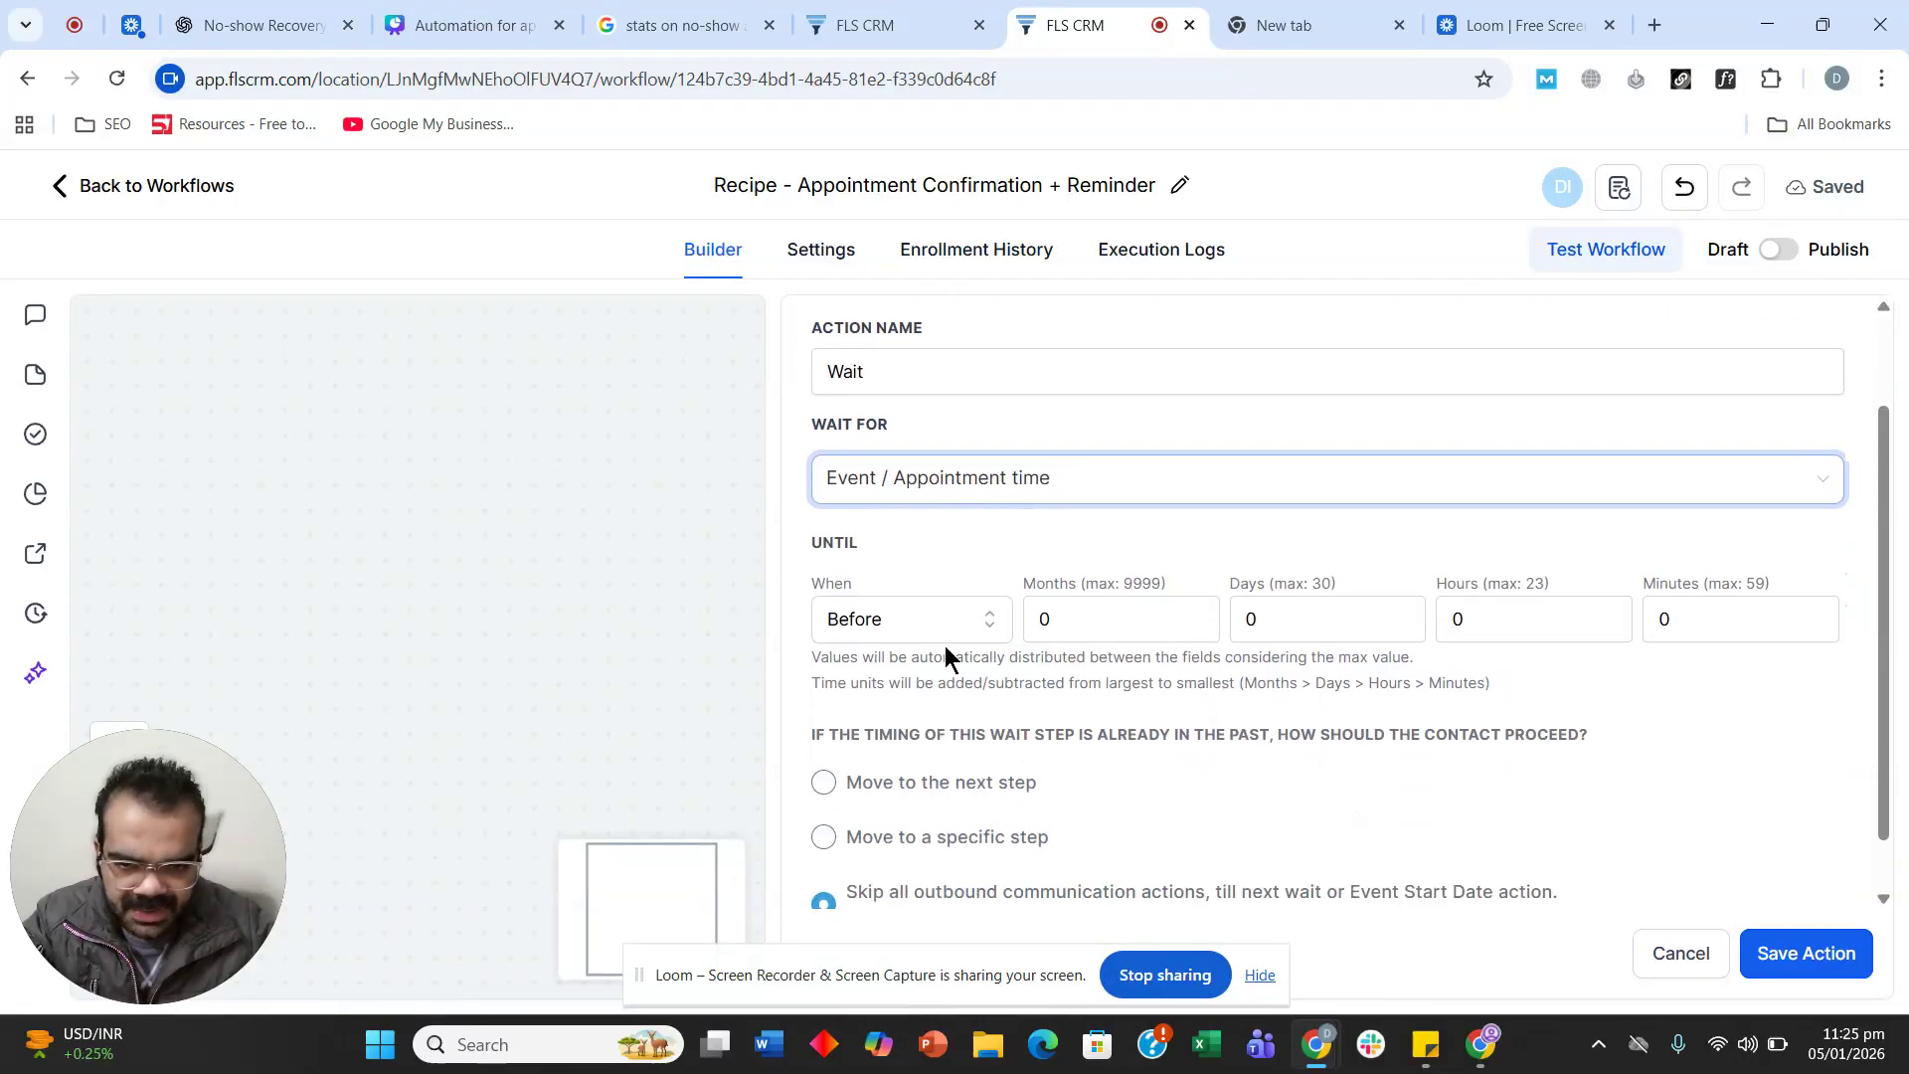
scroll(1293, 537, down, 1)
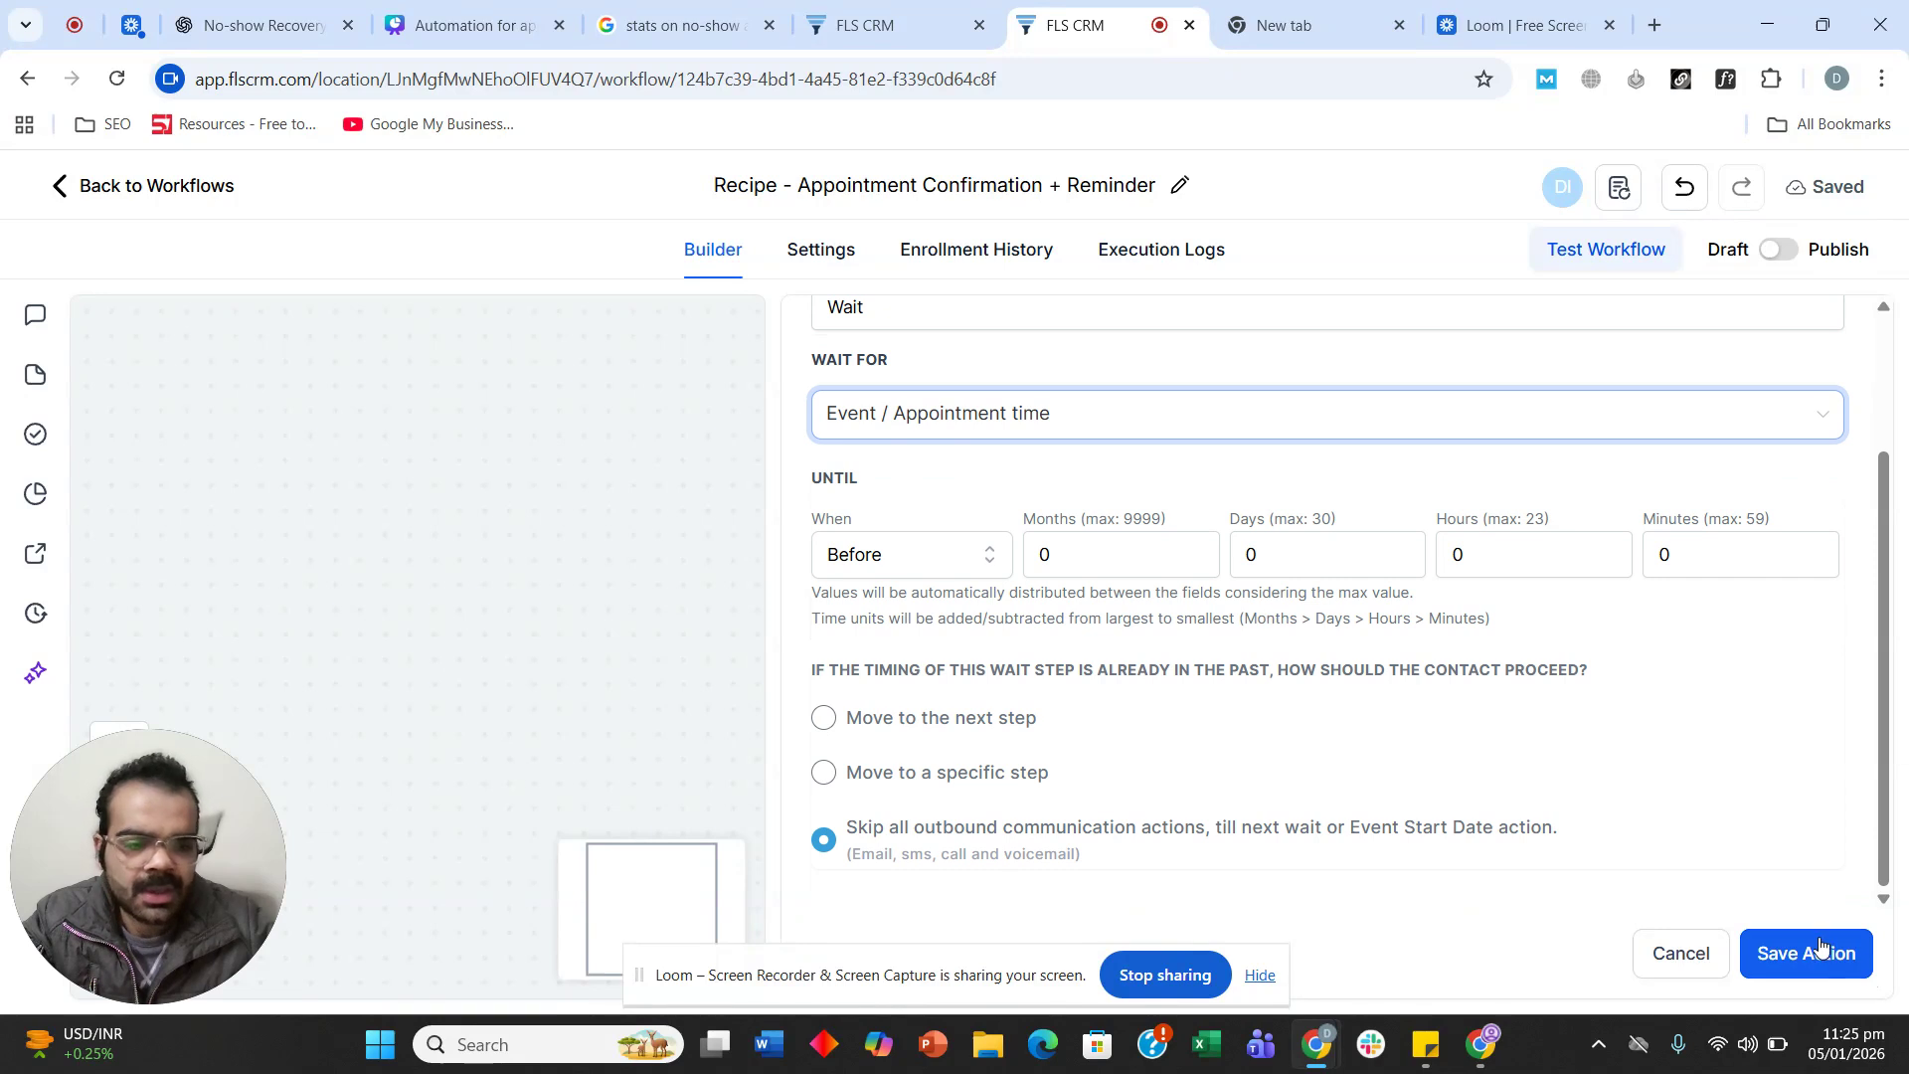
click(1284, 554)
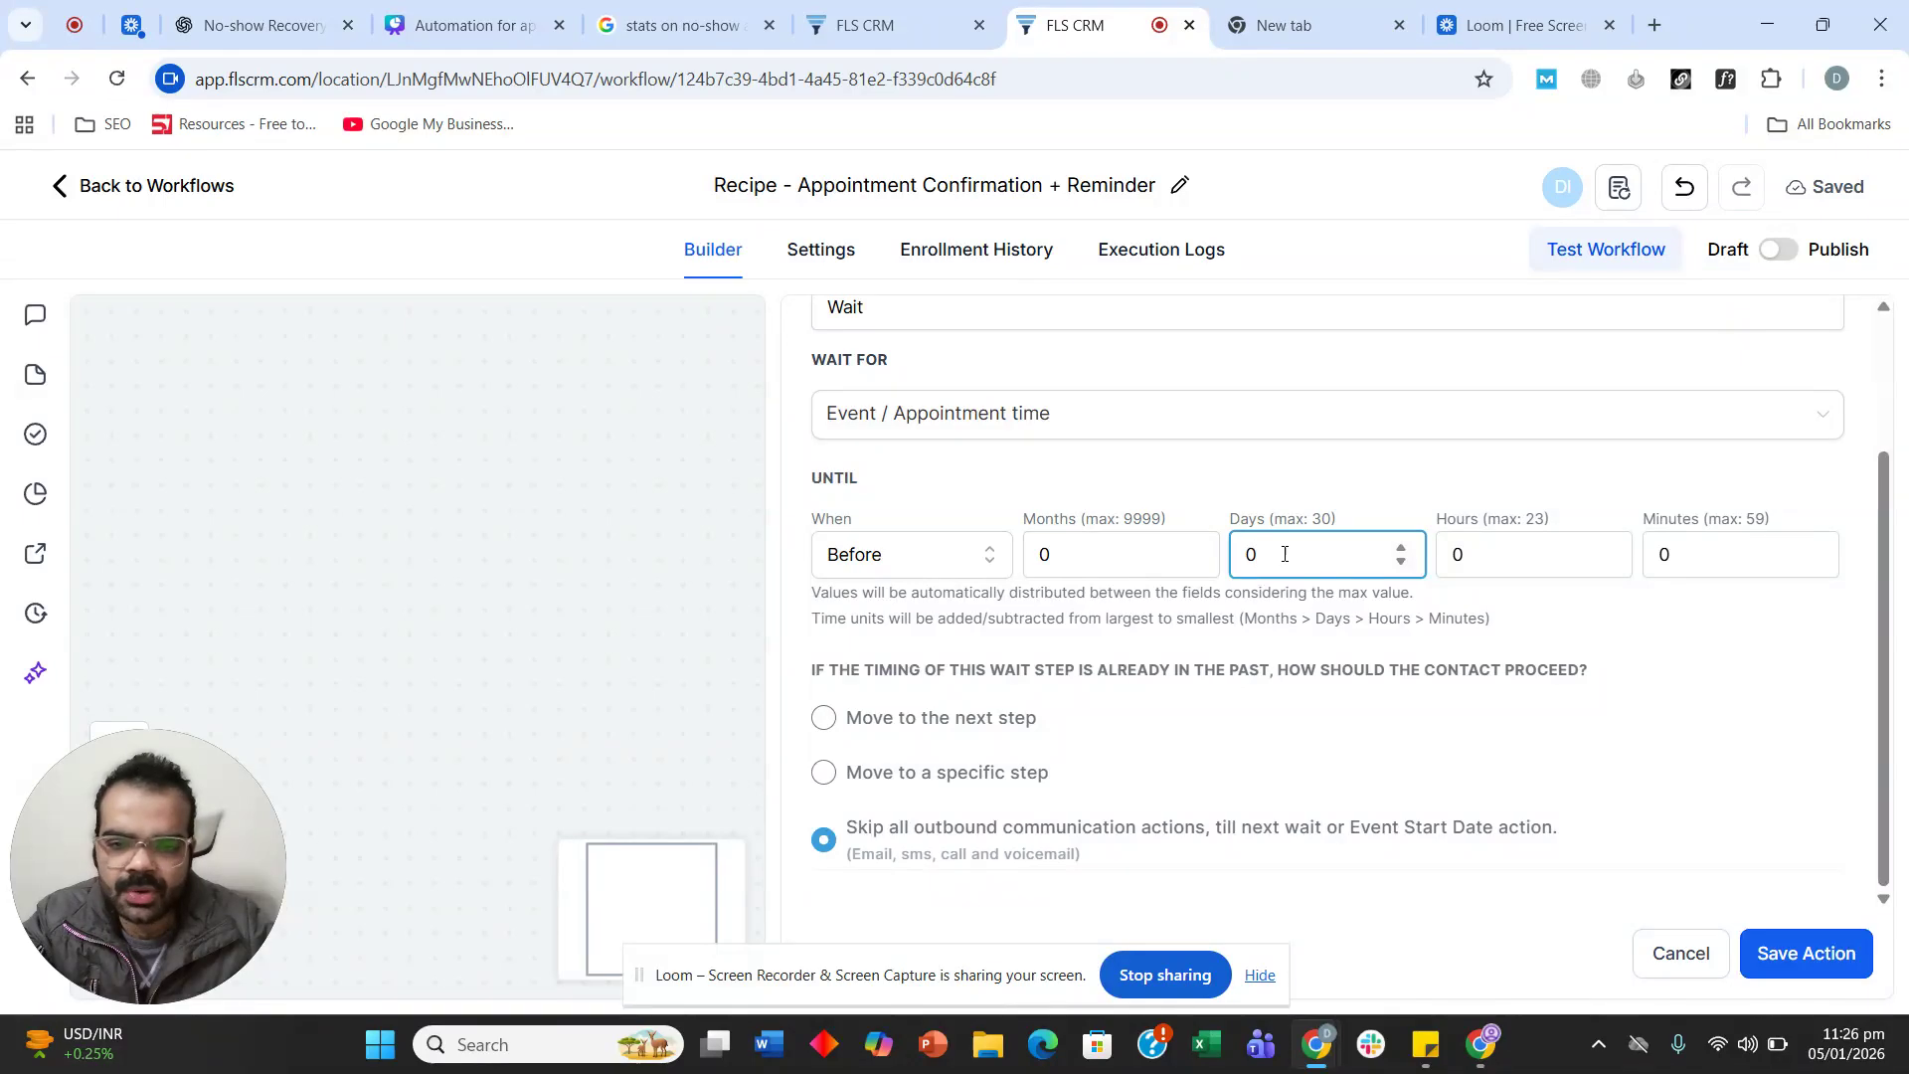
click(1458, 553)
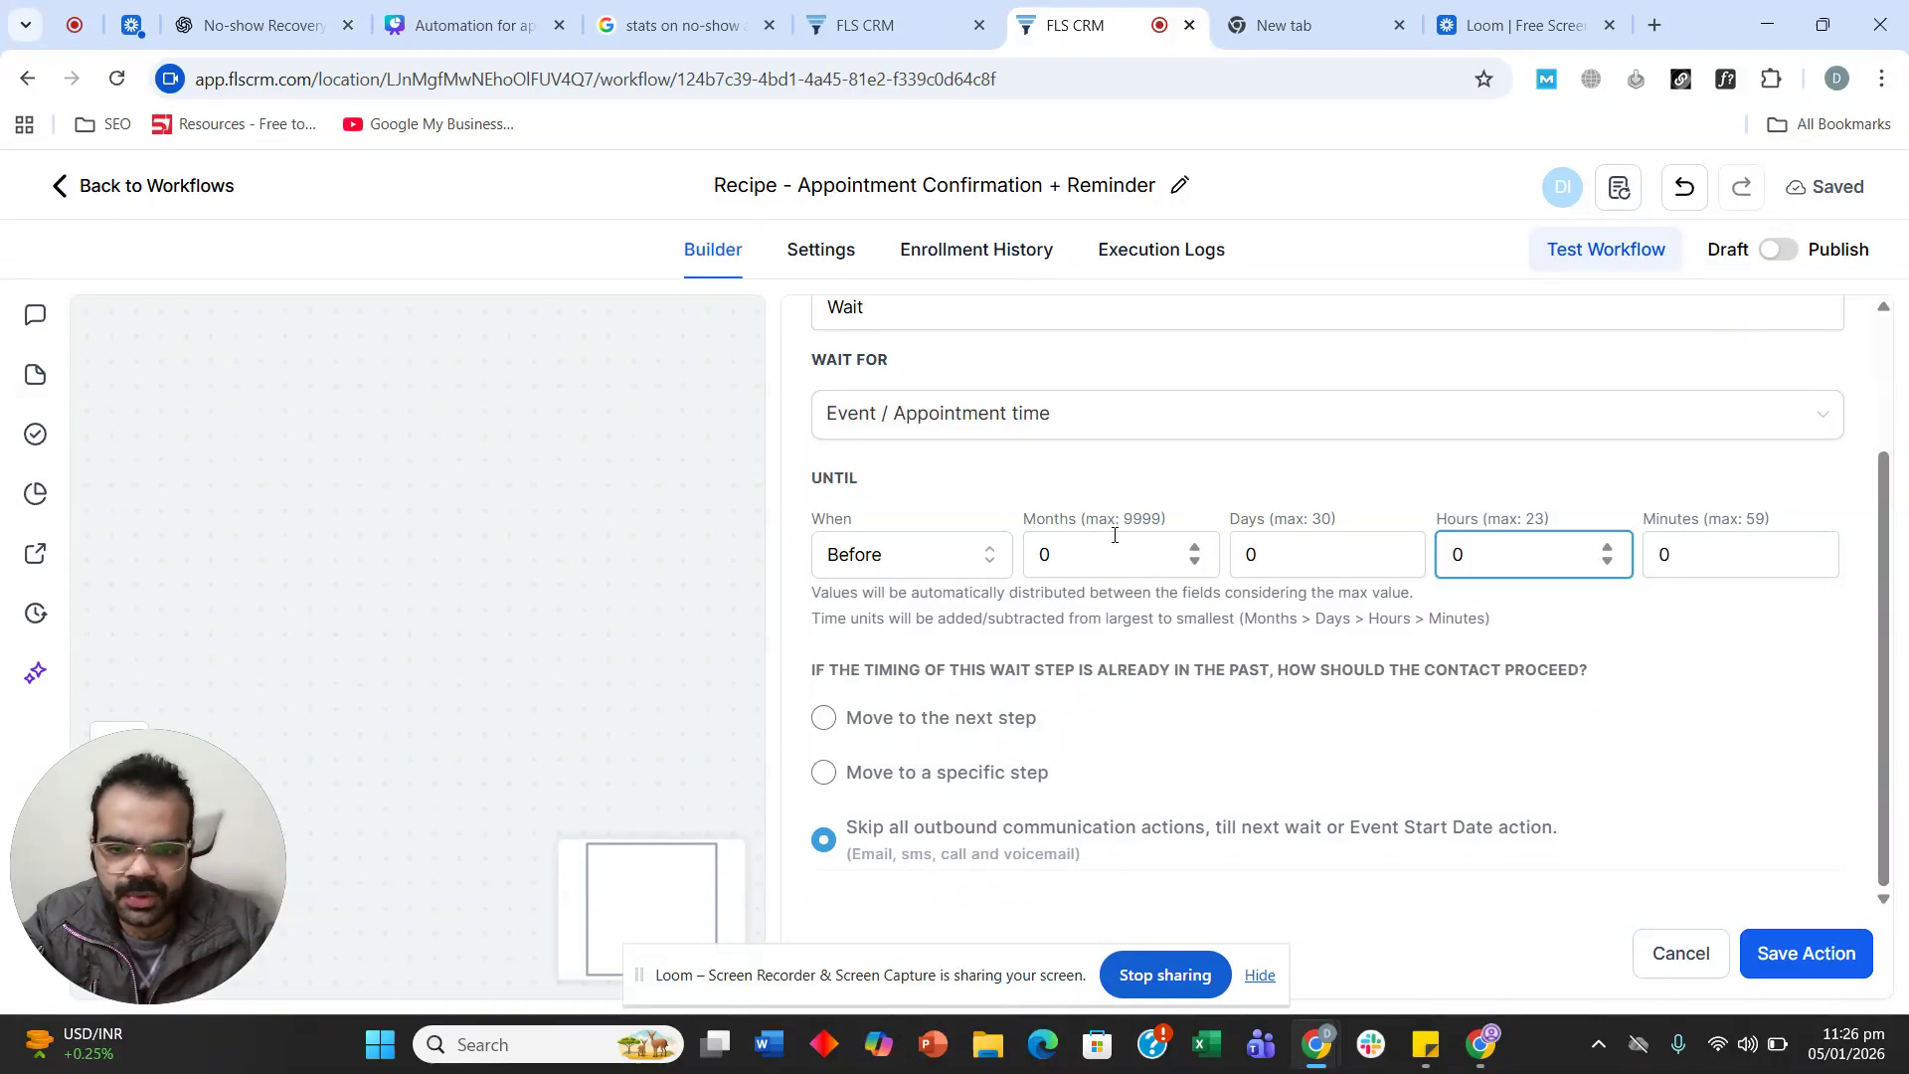
click(1676, 945)
click(1104, 656)
Check the message and Zoom meeting link in the 1hr Reminder Email, and save the action.
scroll(737, 498, down, 3)
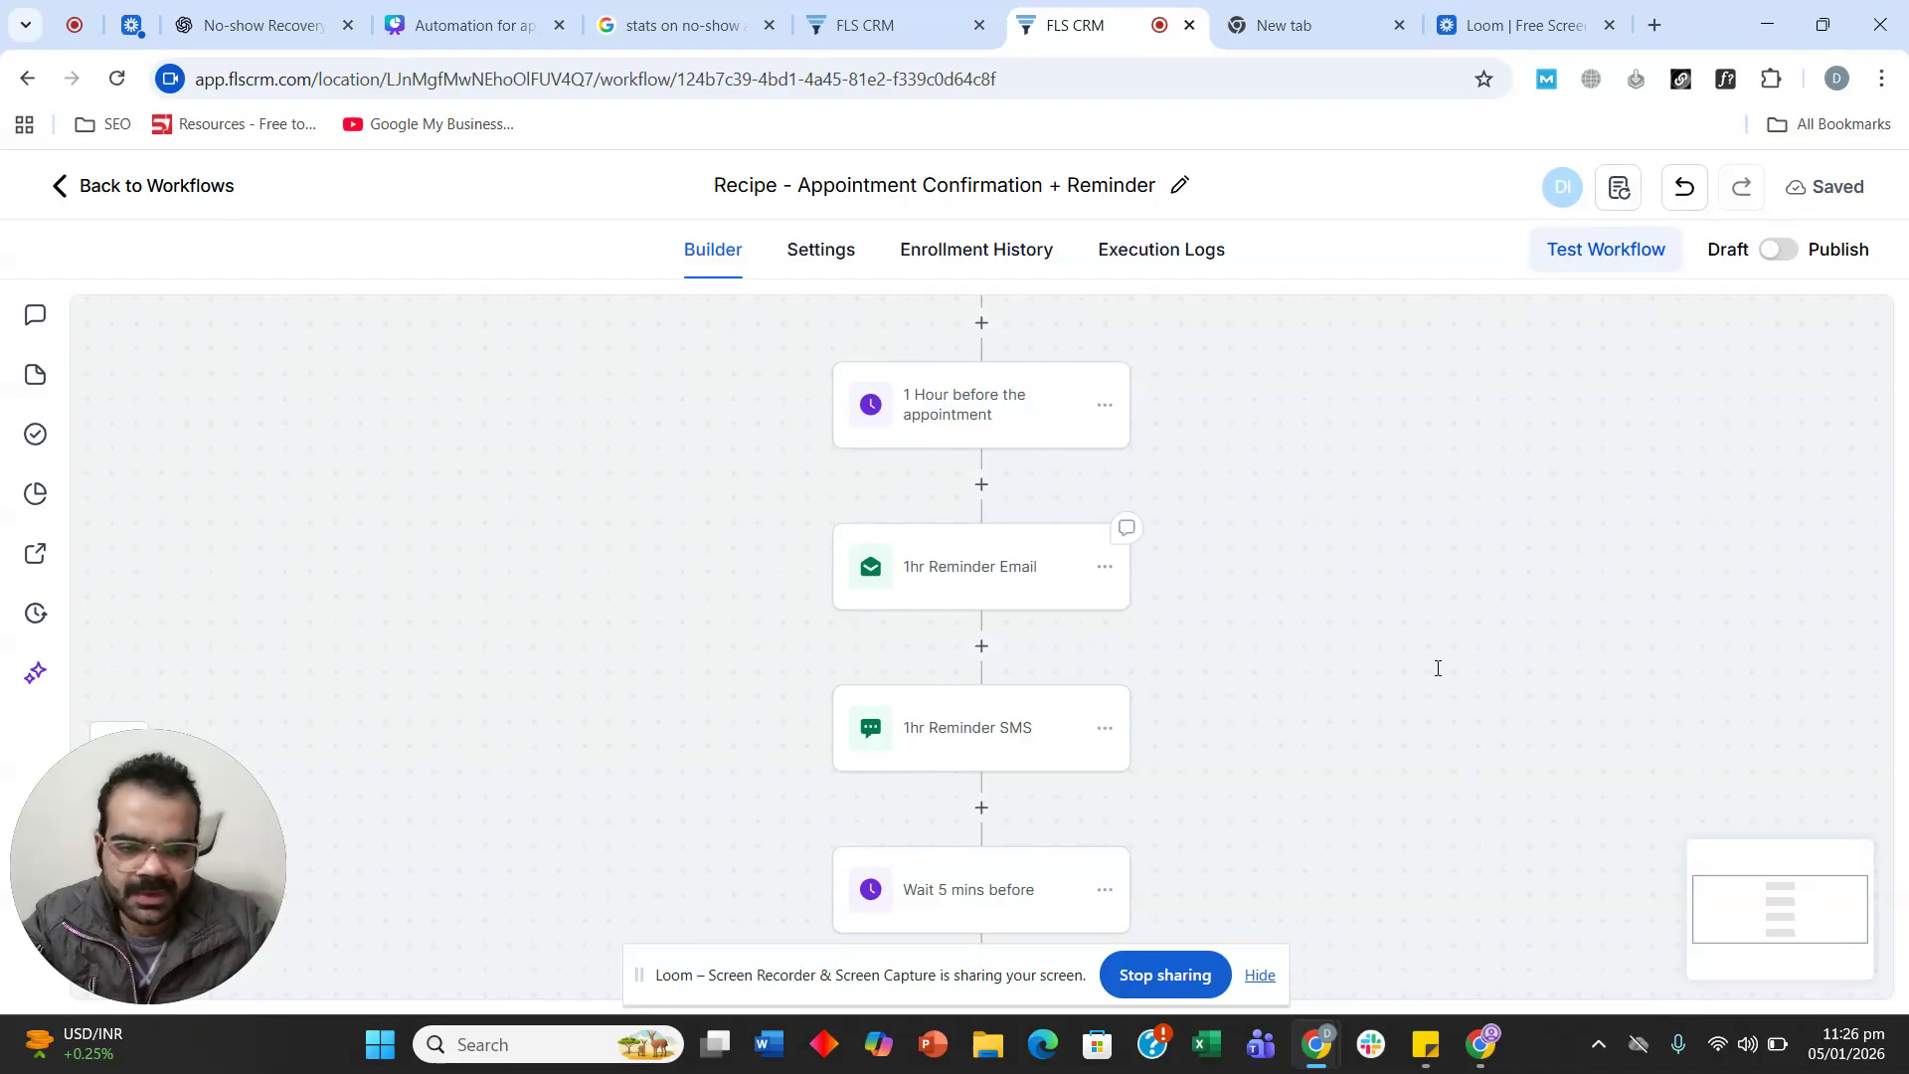
scroll(1452, 721, down, 8)
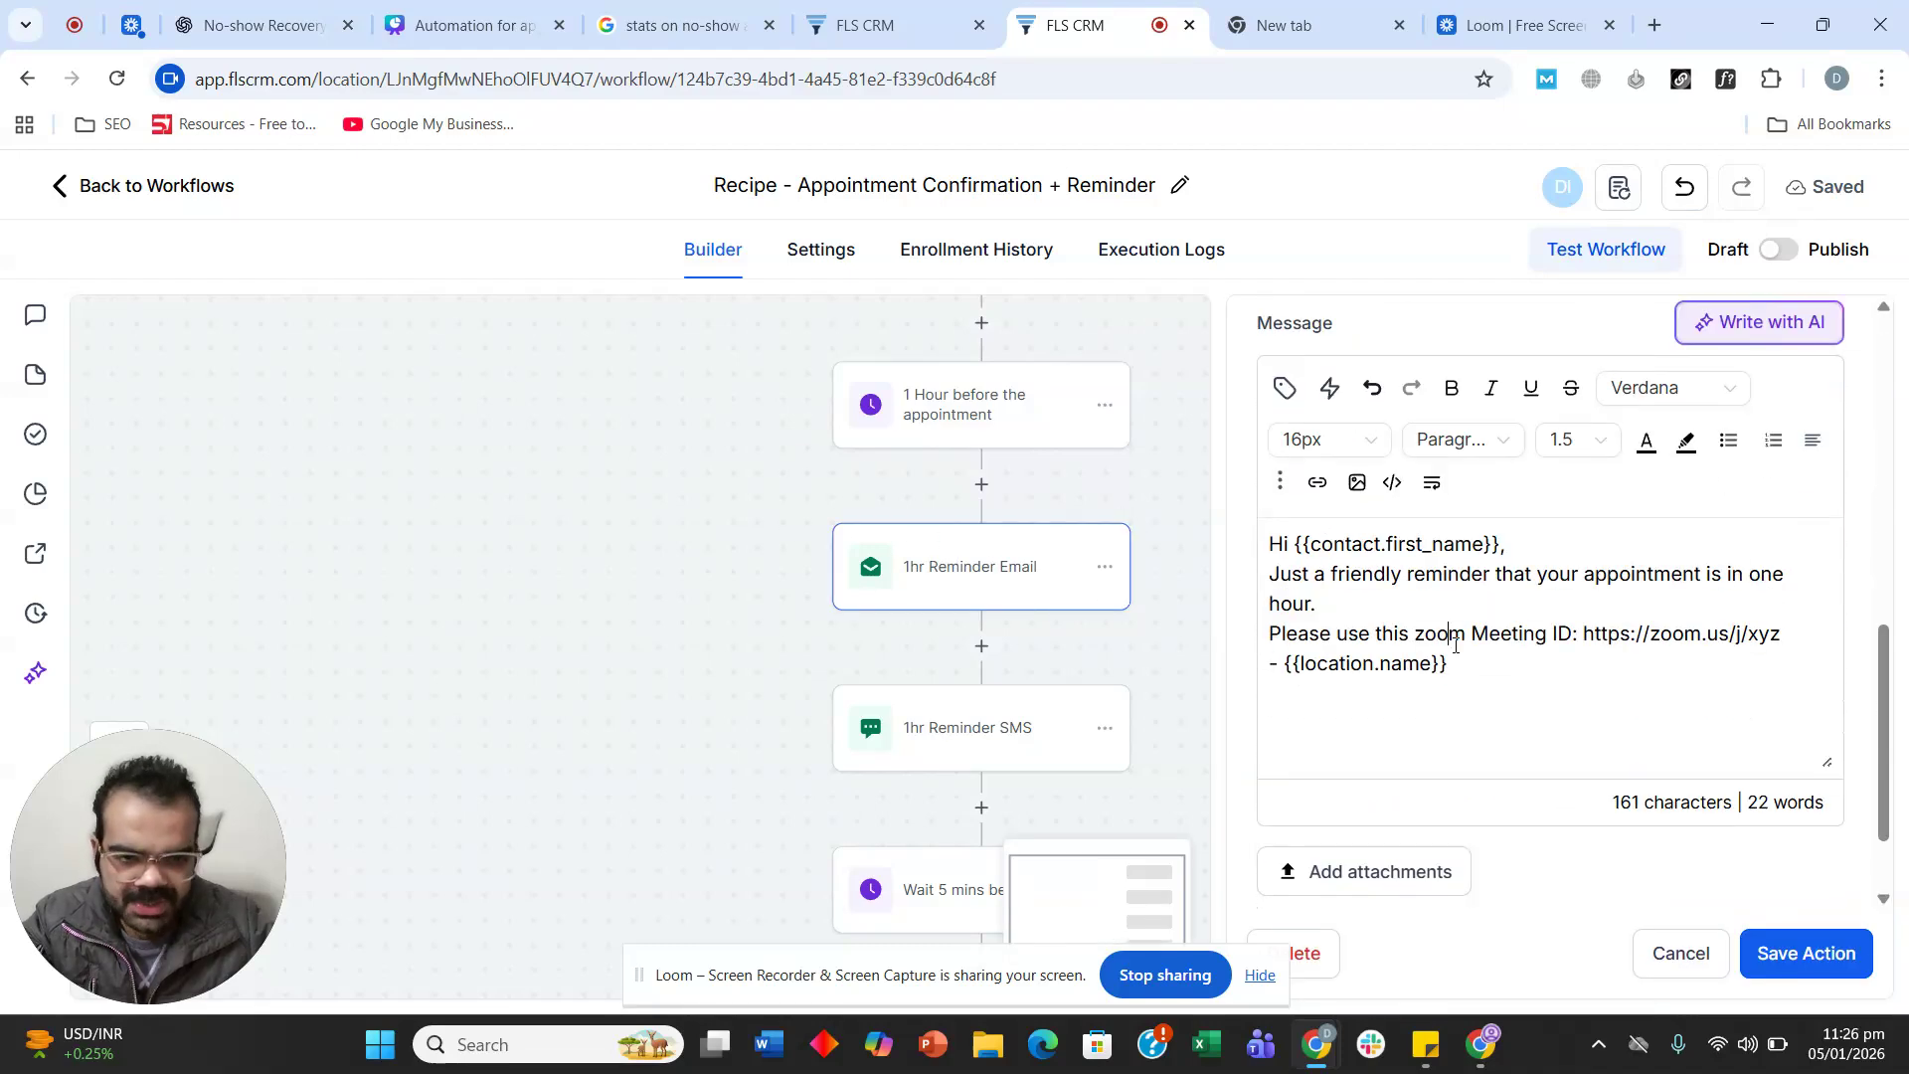
double_click(1609, 638)
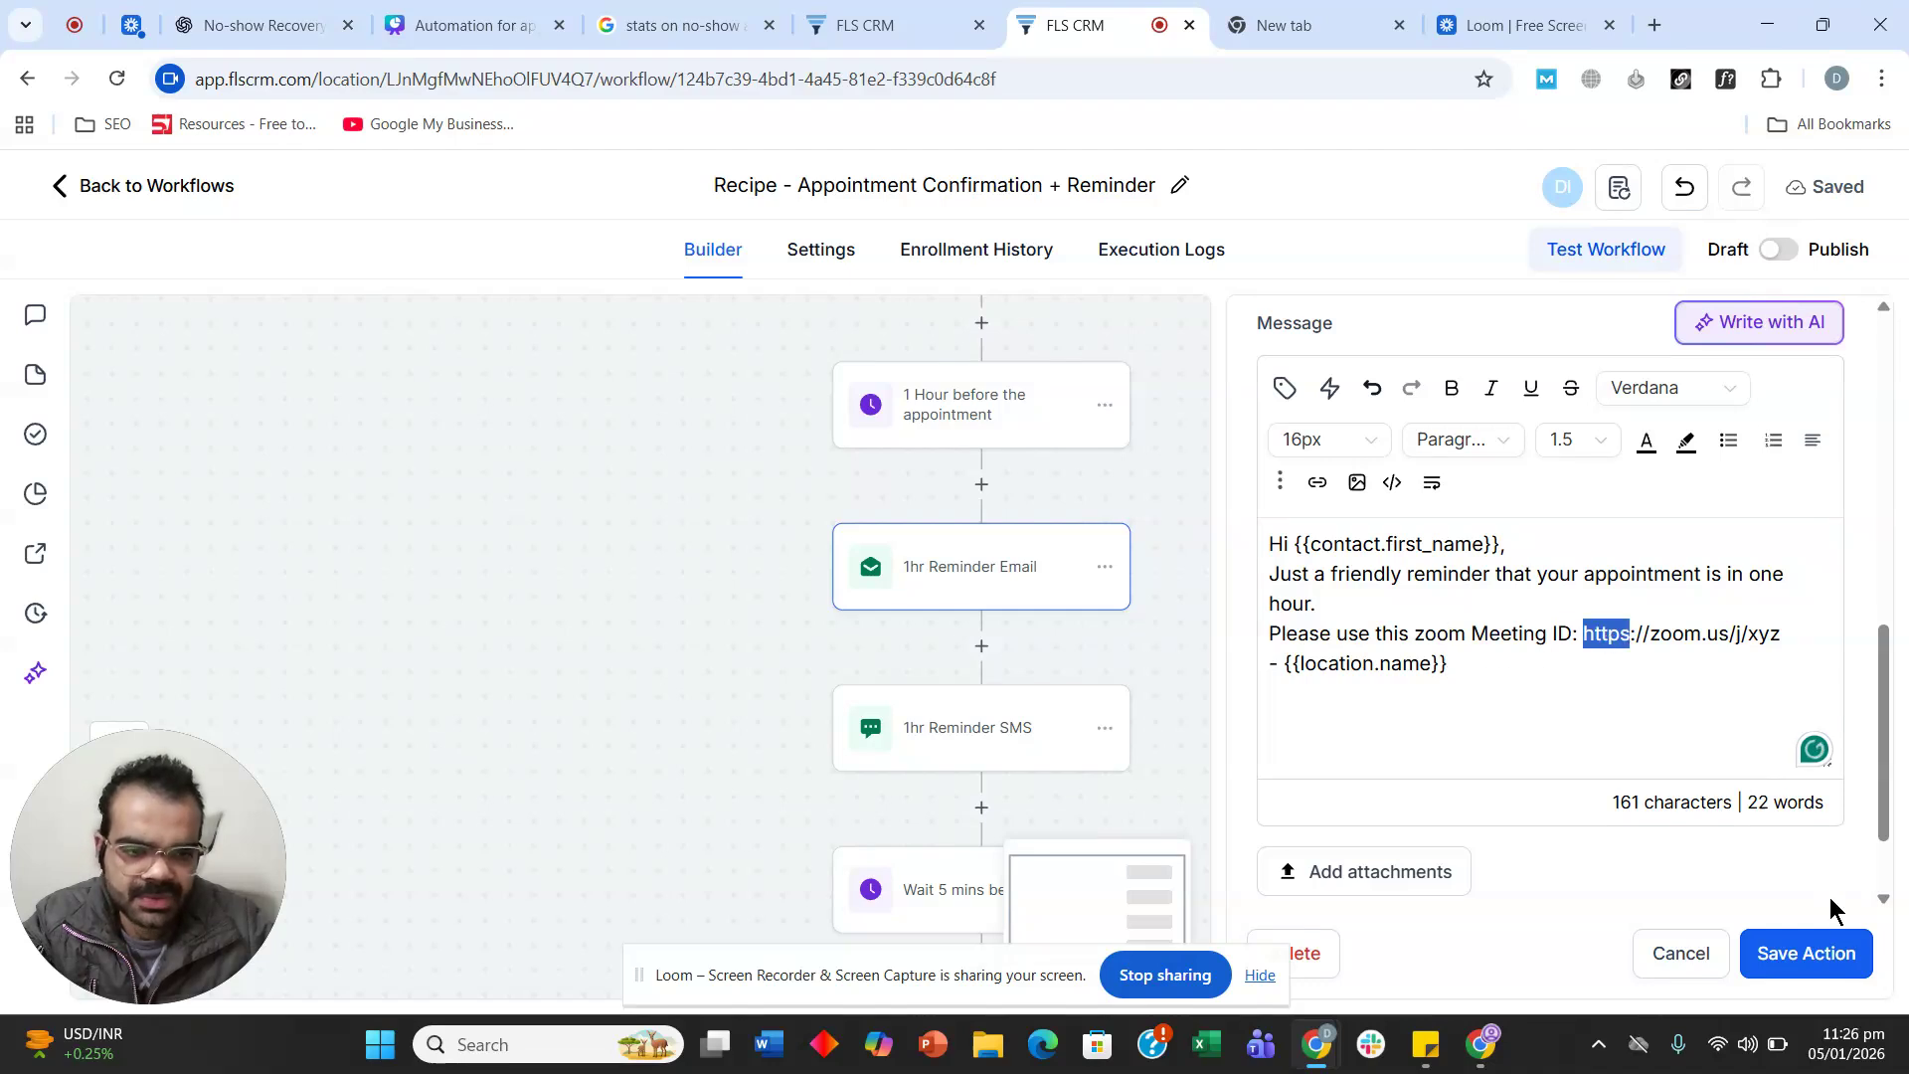
click(1830, 955)
Add a Wait action after the 5 Min Reminder SMS that waits for Event / Appointment time.
scroll(753, 493, down, 3)
scroll(752, 494, down, 3)
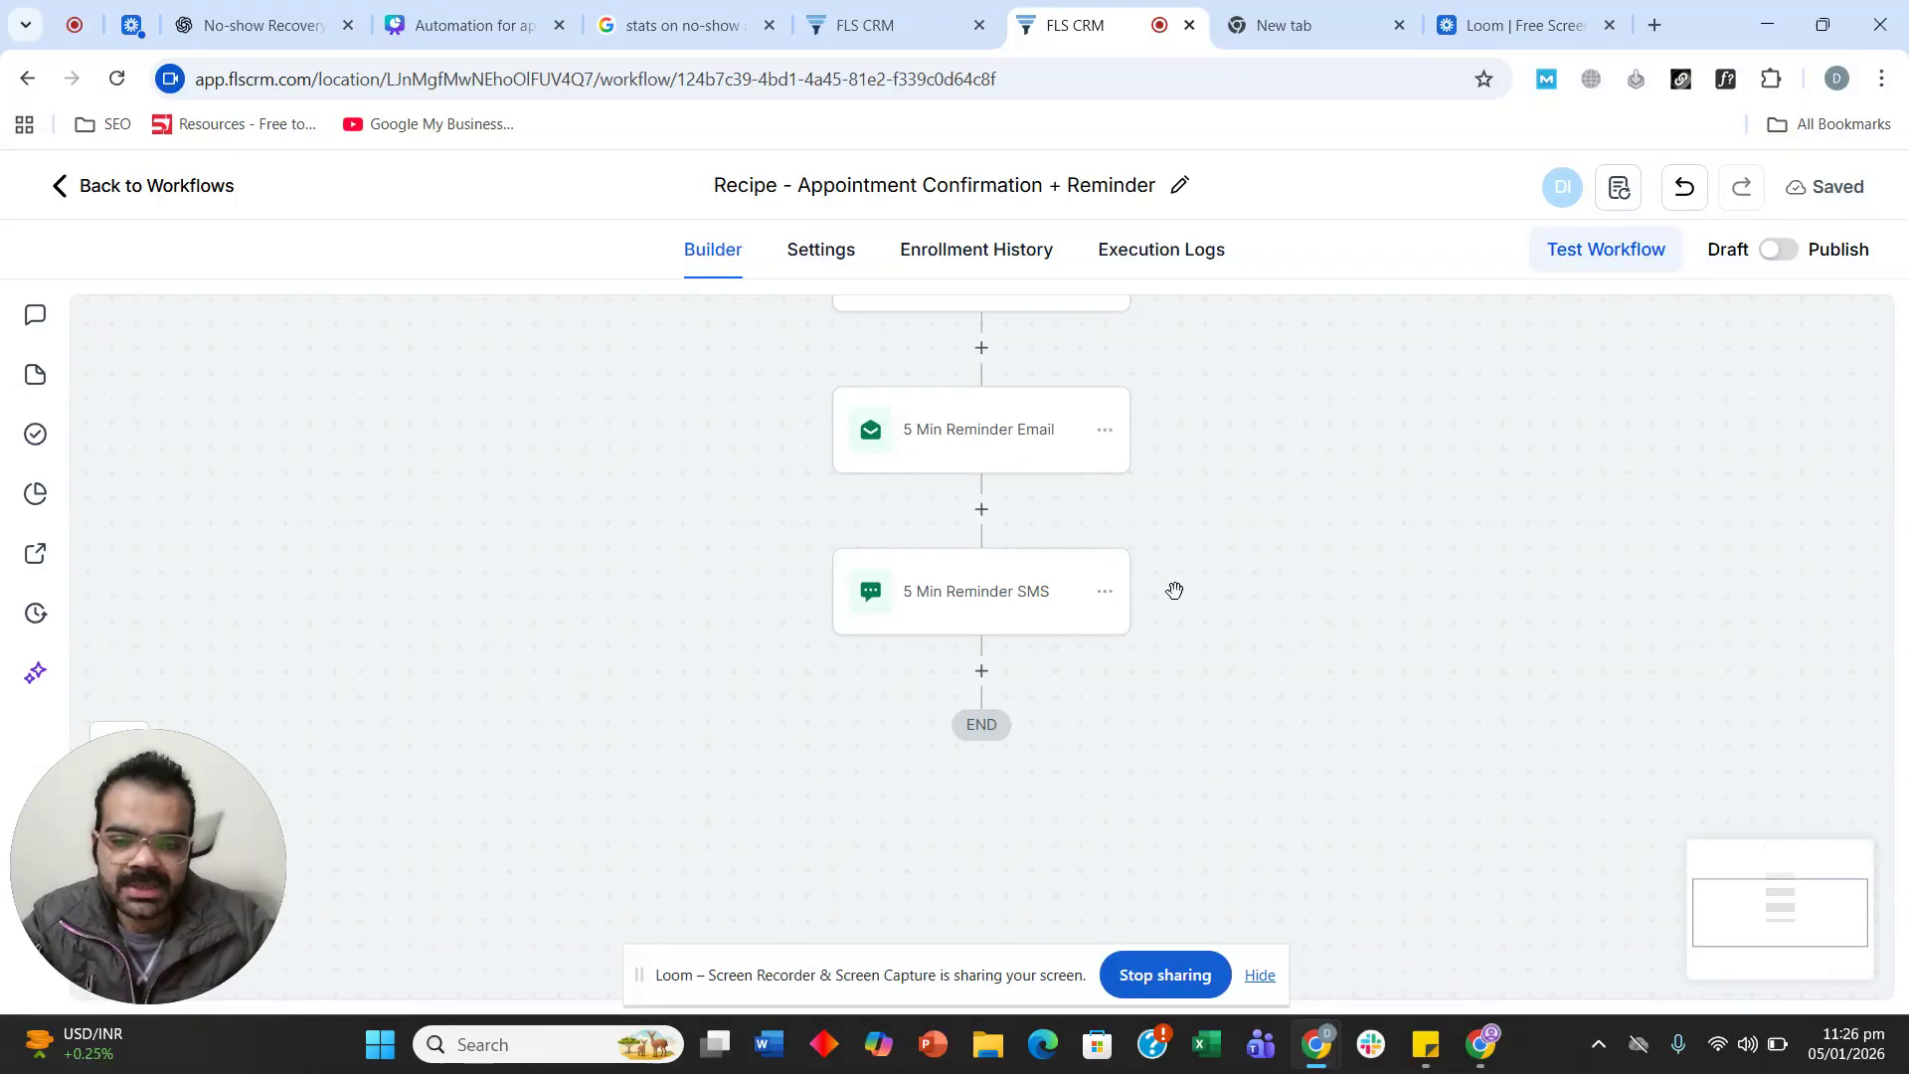
click(981, 670)
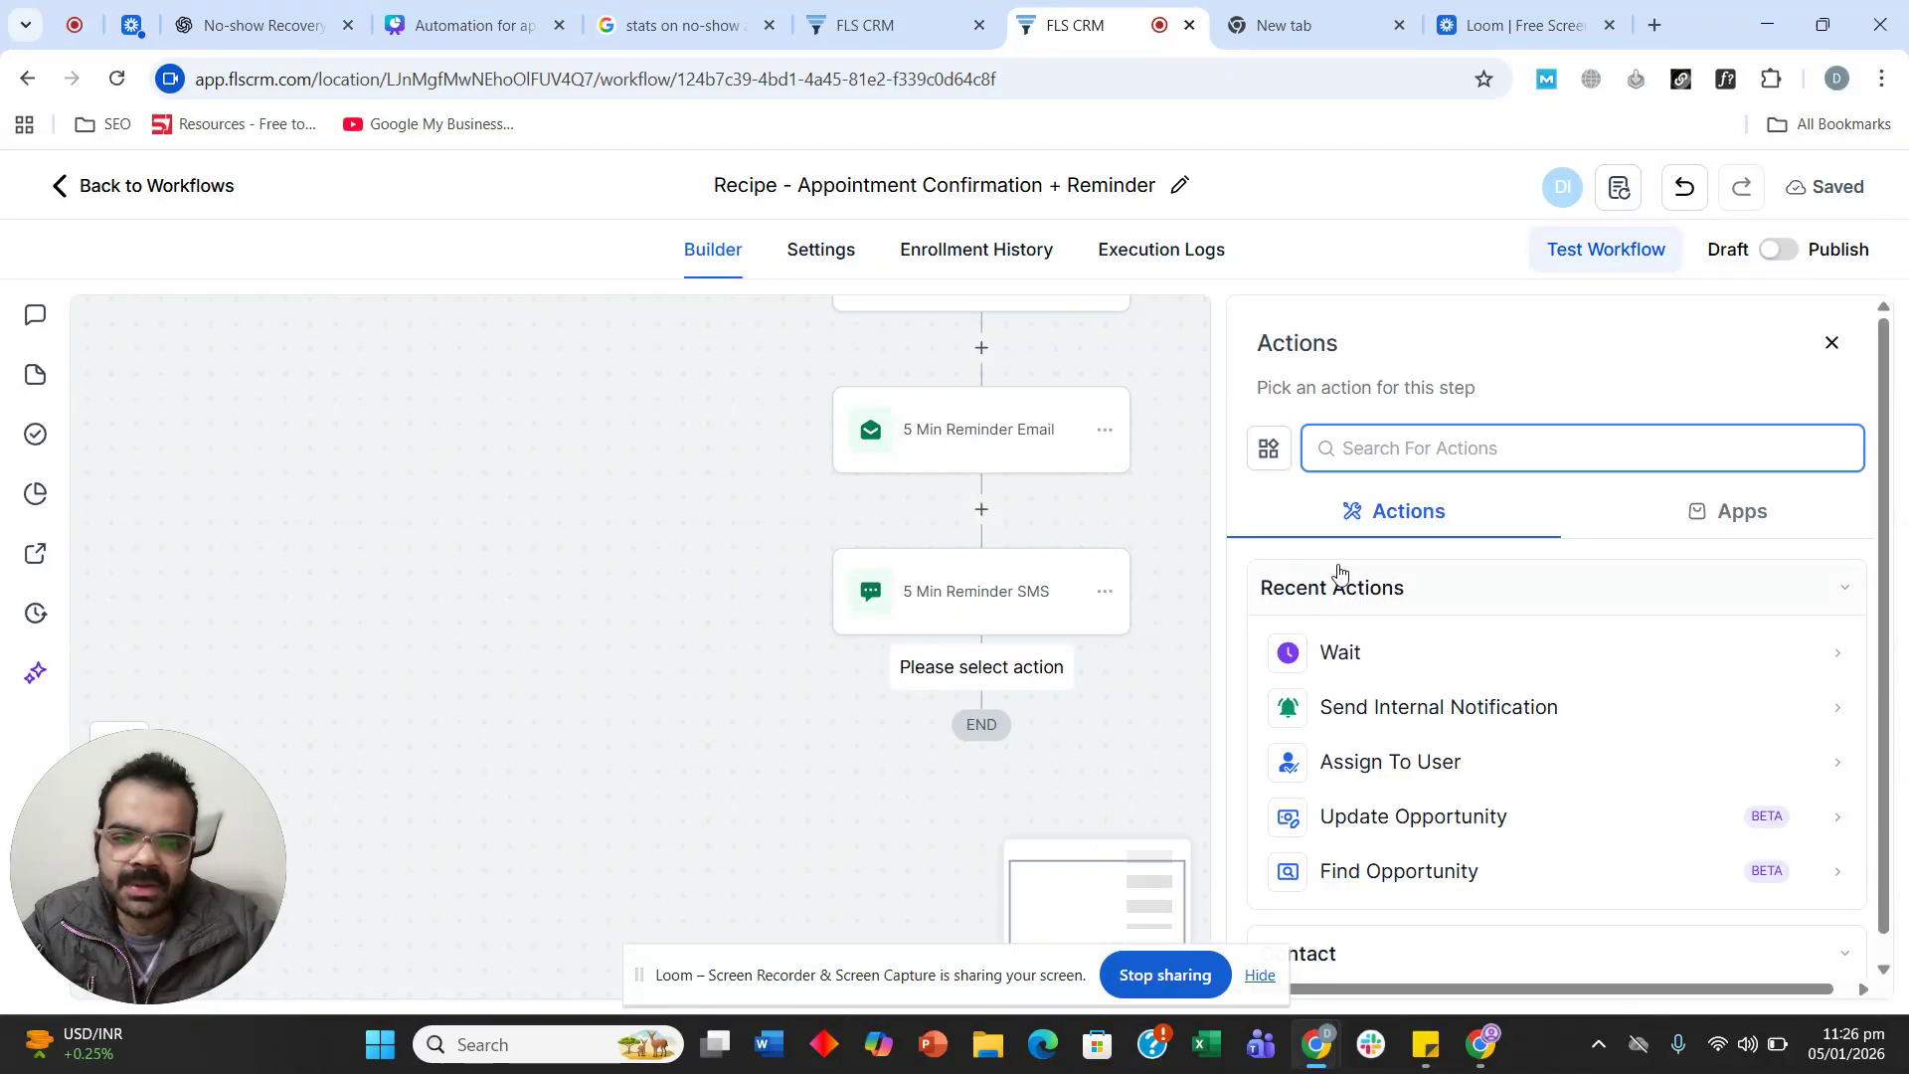
text(wait)
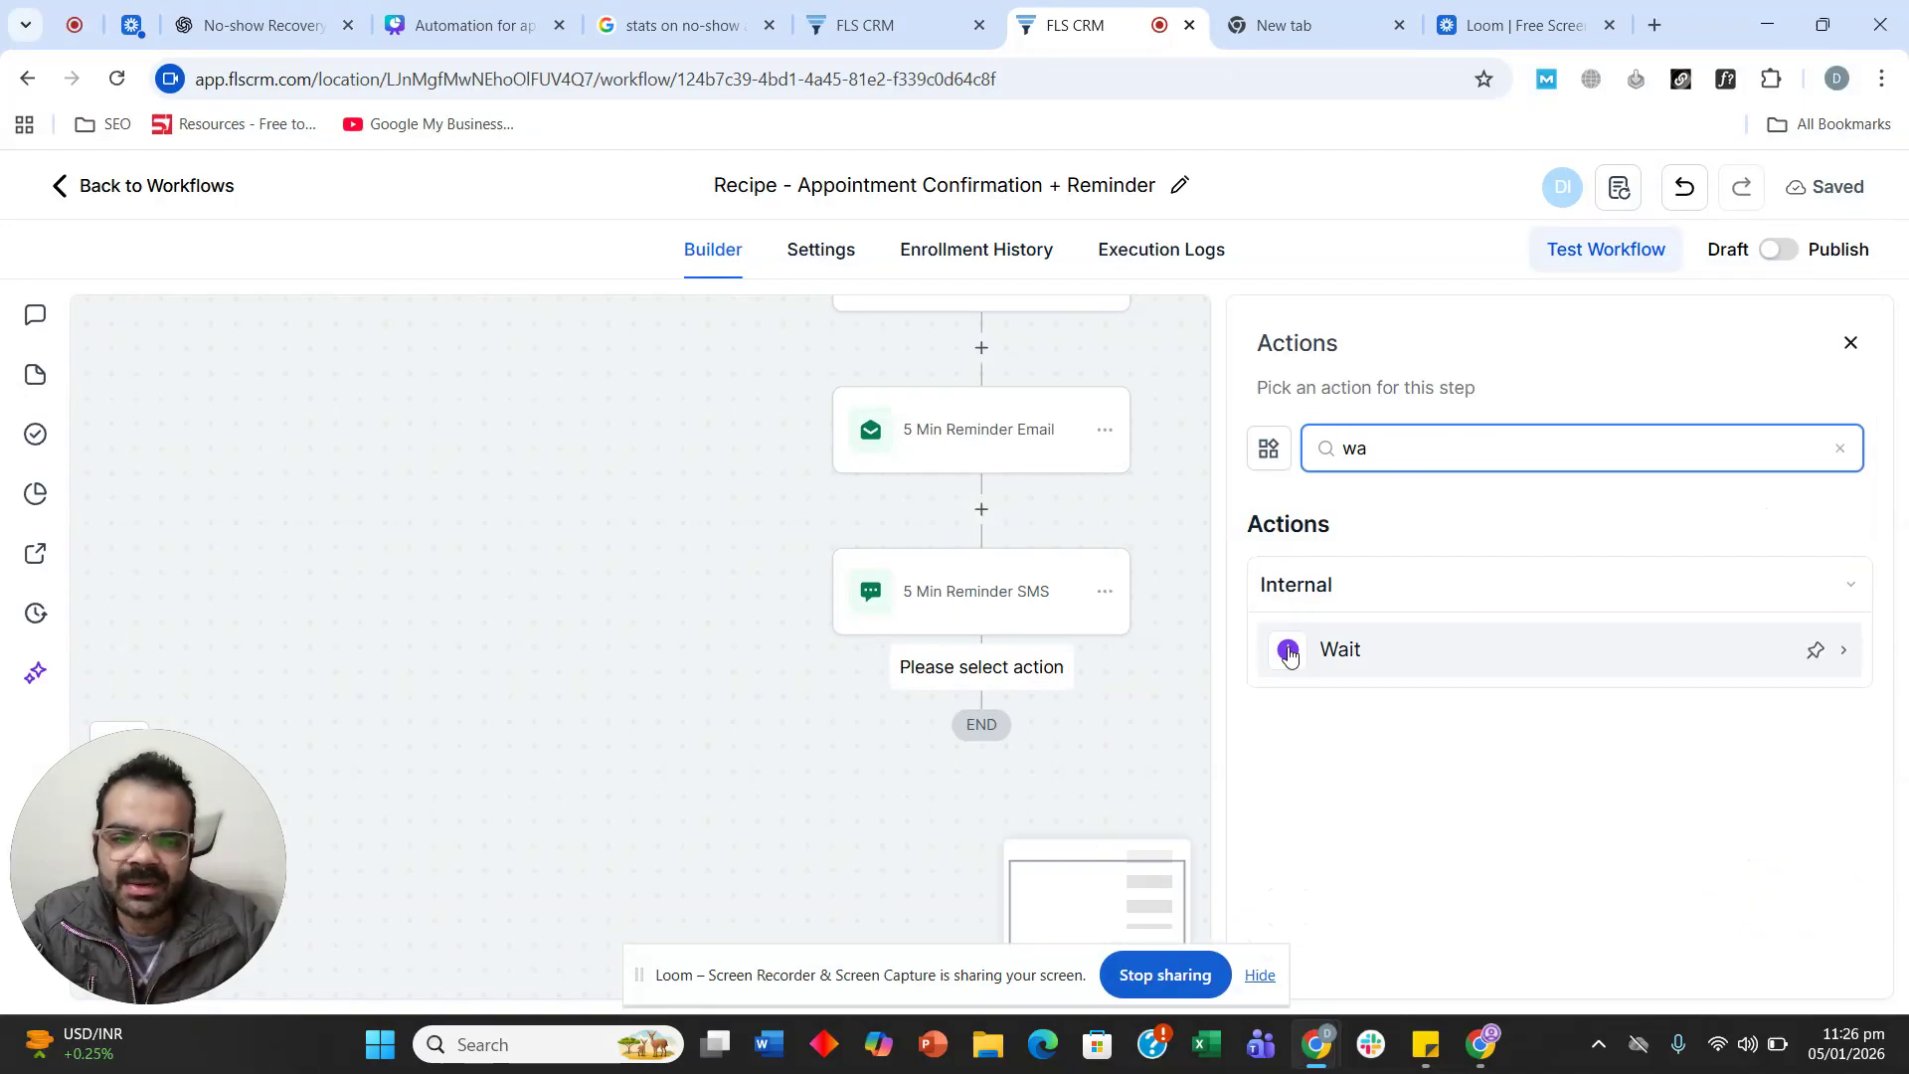
click(1275, 650)
click(906, 709)
click(1148, 710)
click(972, 616)
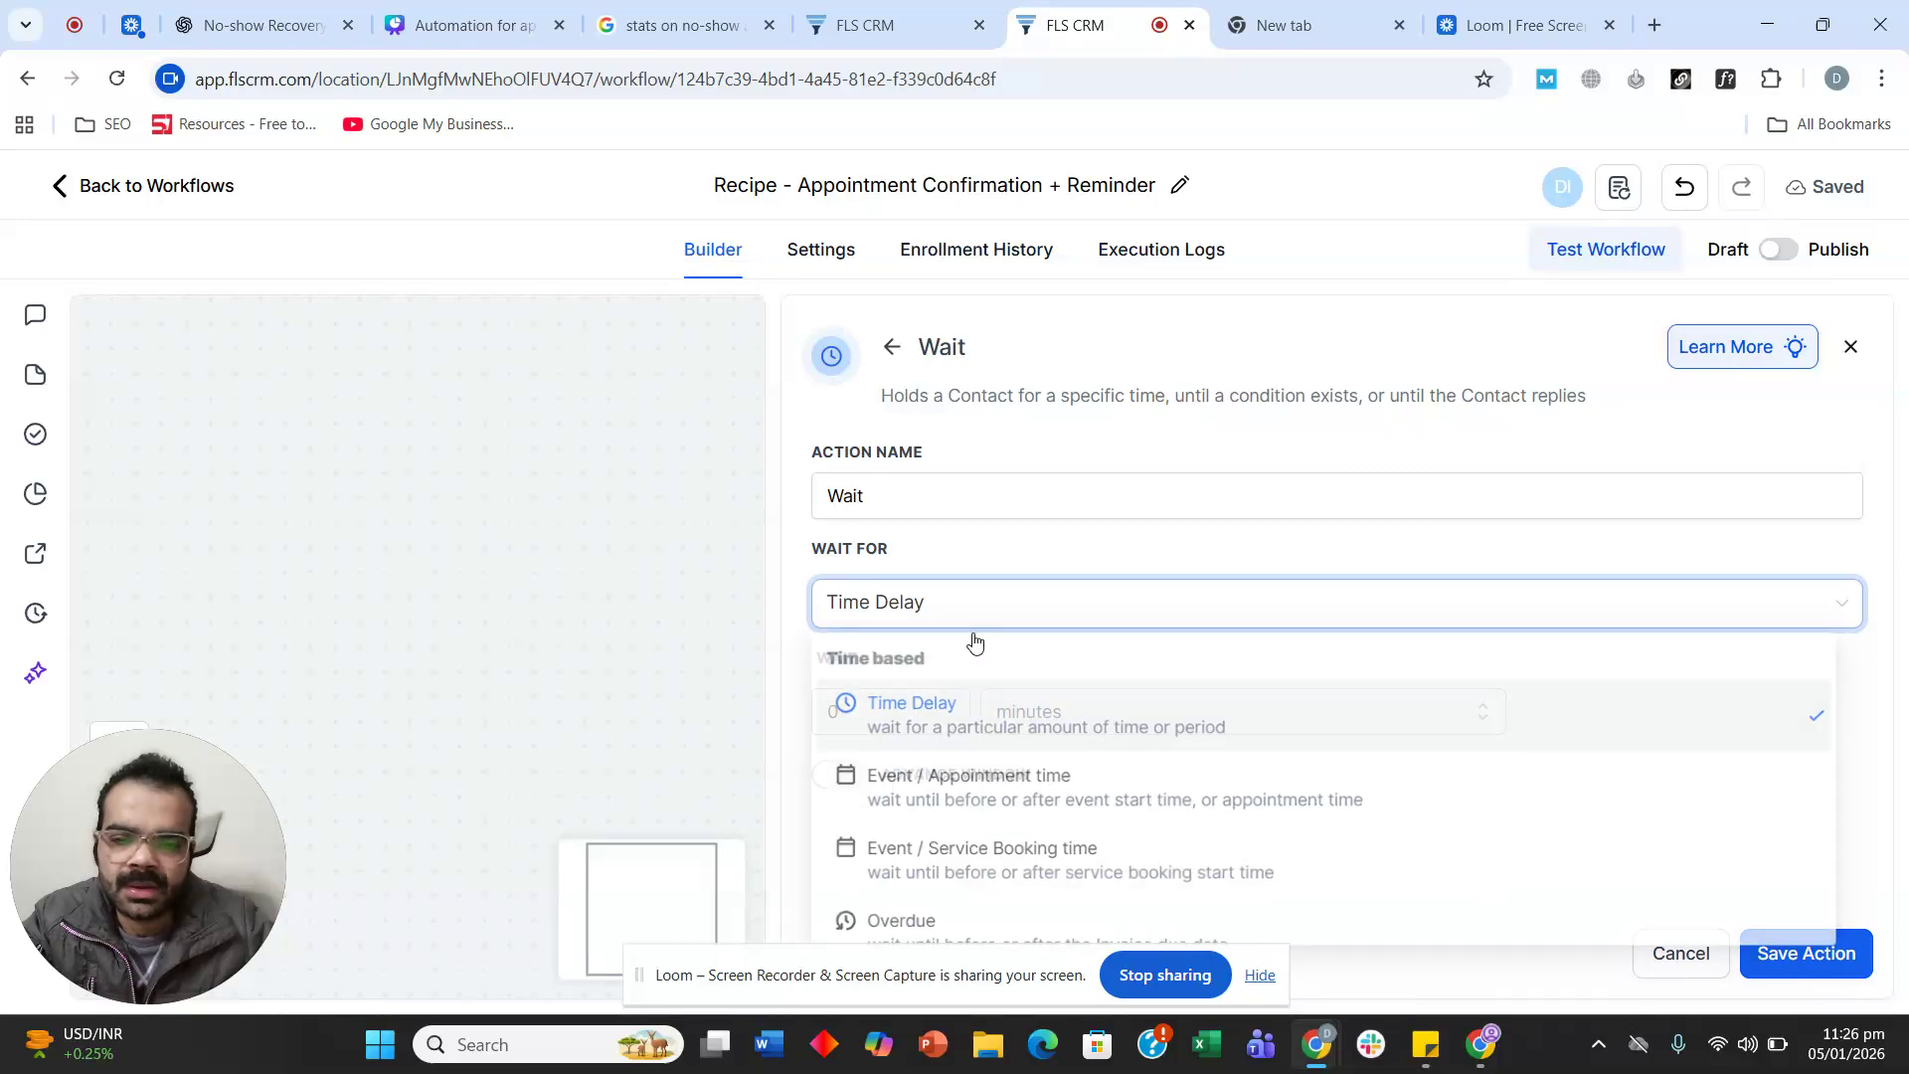
click(980, 779)
Set the wait to end 10 minutes after the appointment and save the Wait action.
scroll(973, 577, down, 1)
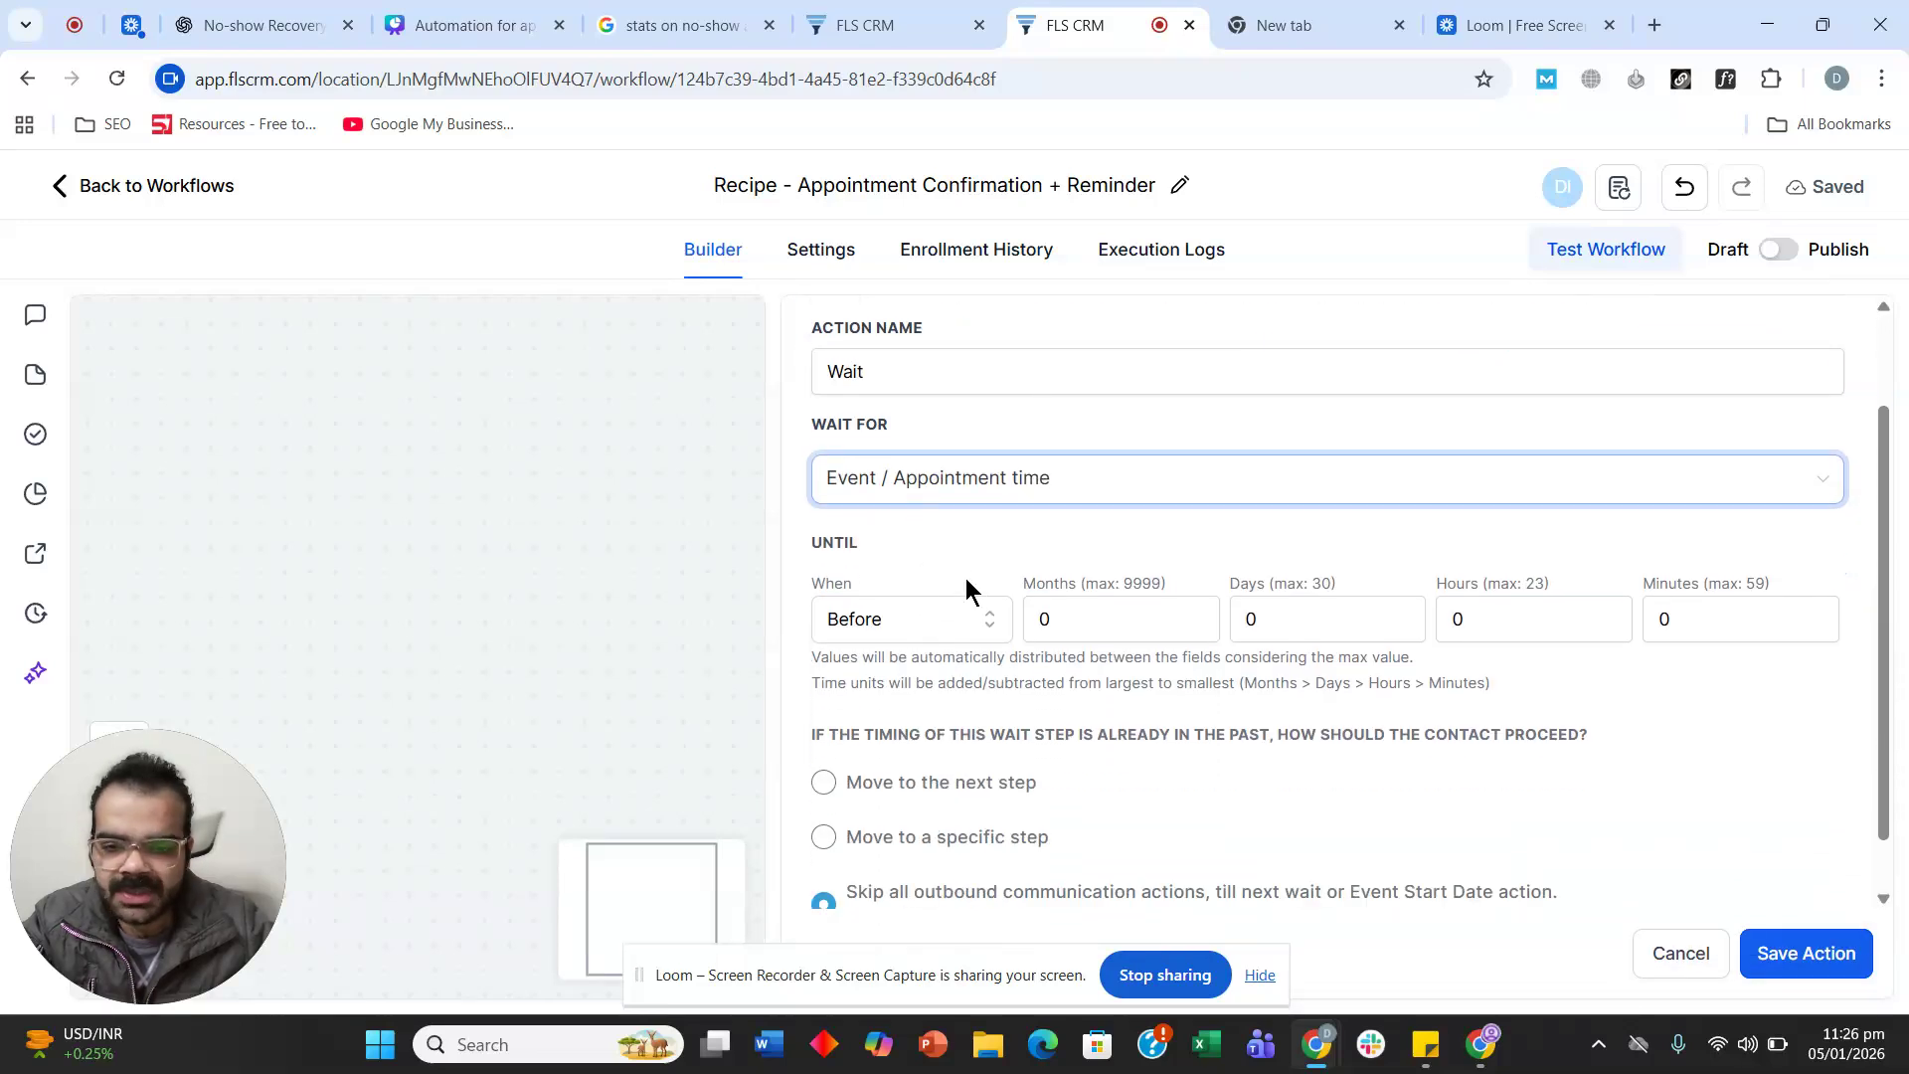
click(935, 619)
click(924, 676)
click(1522, 618)
double_click(1523, 617)
text(1)
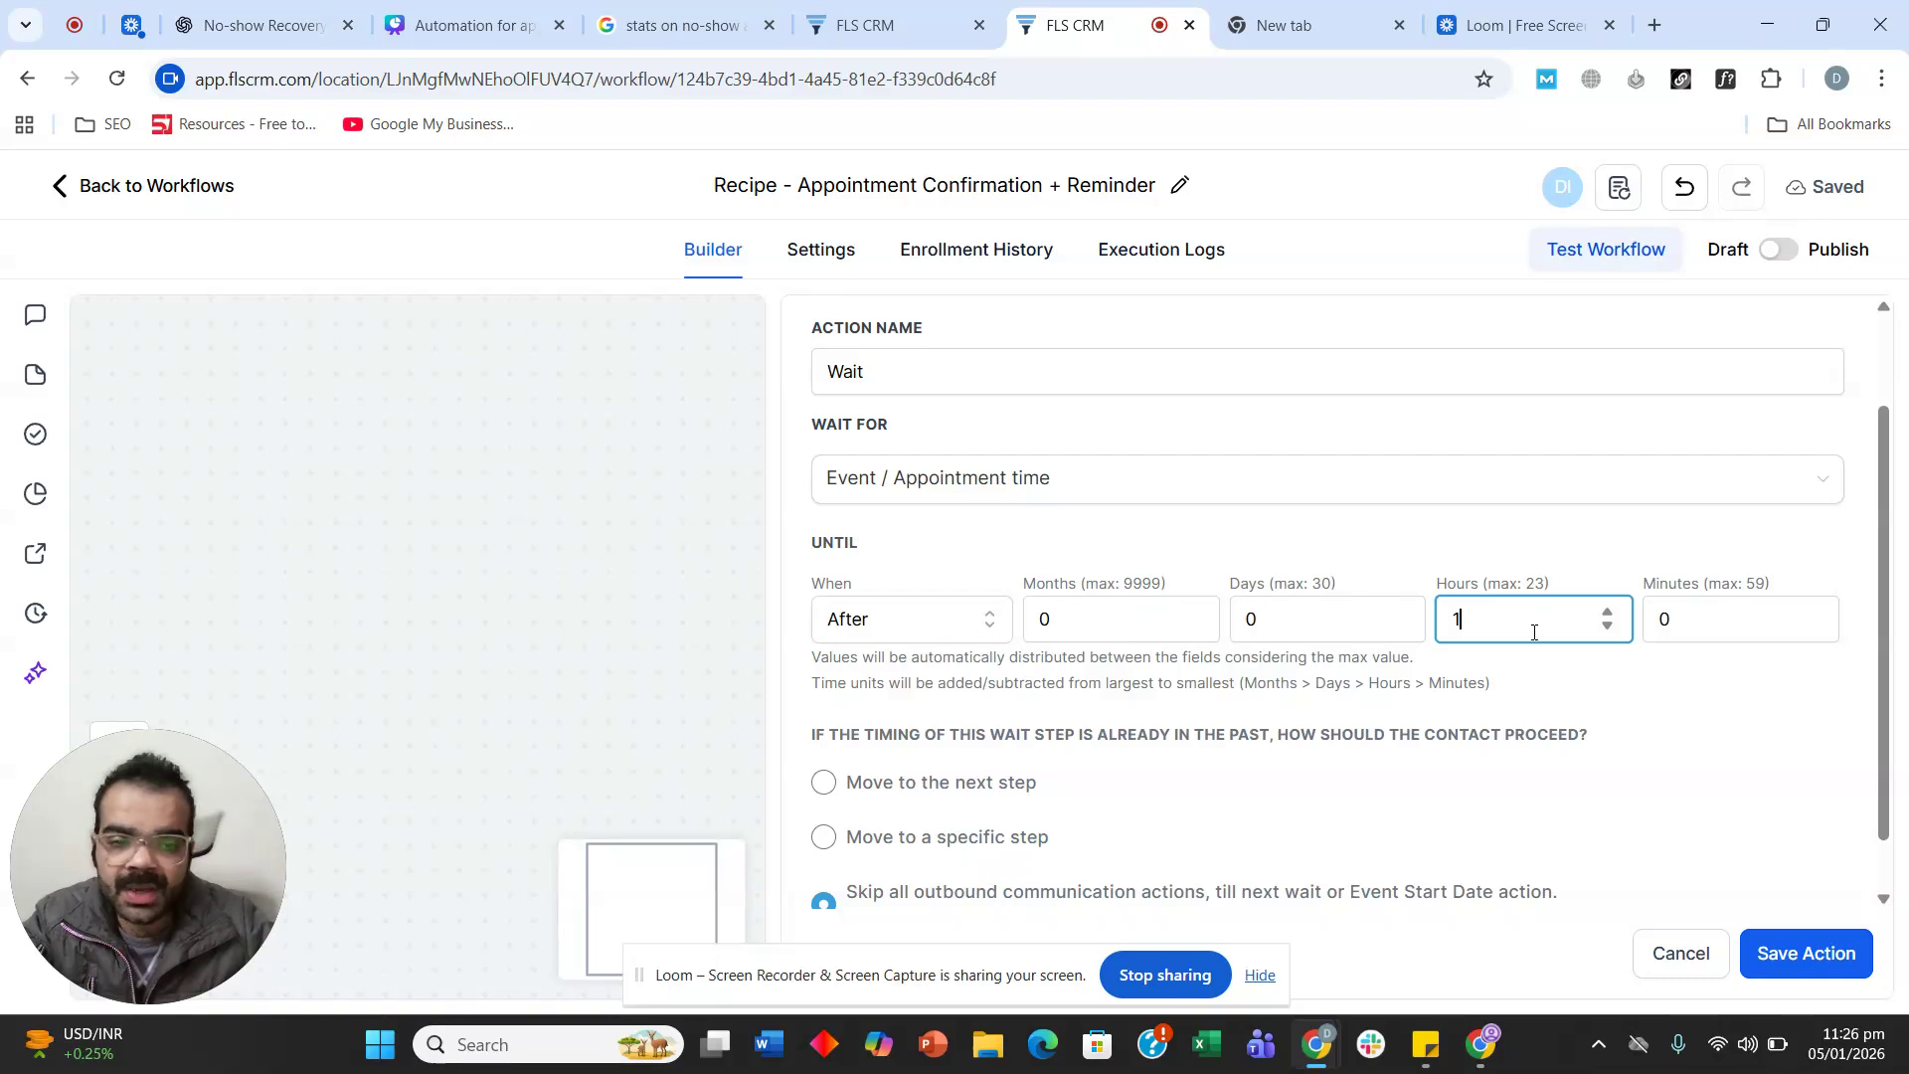
double_click(1665, 617)
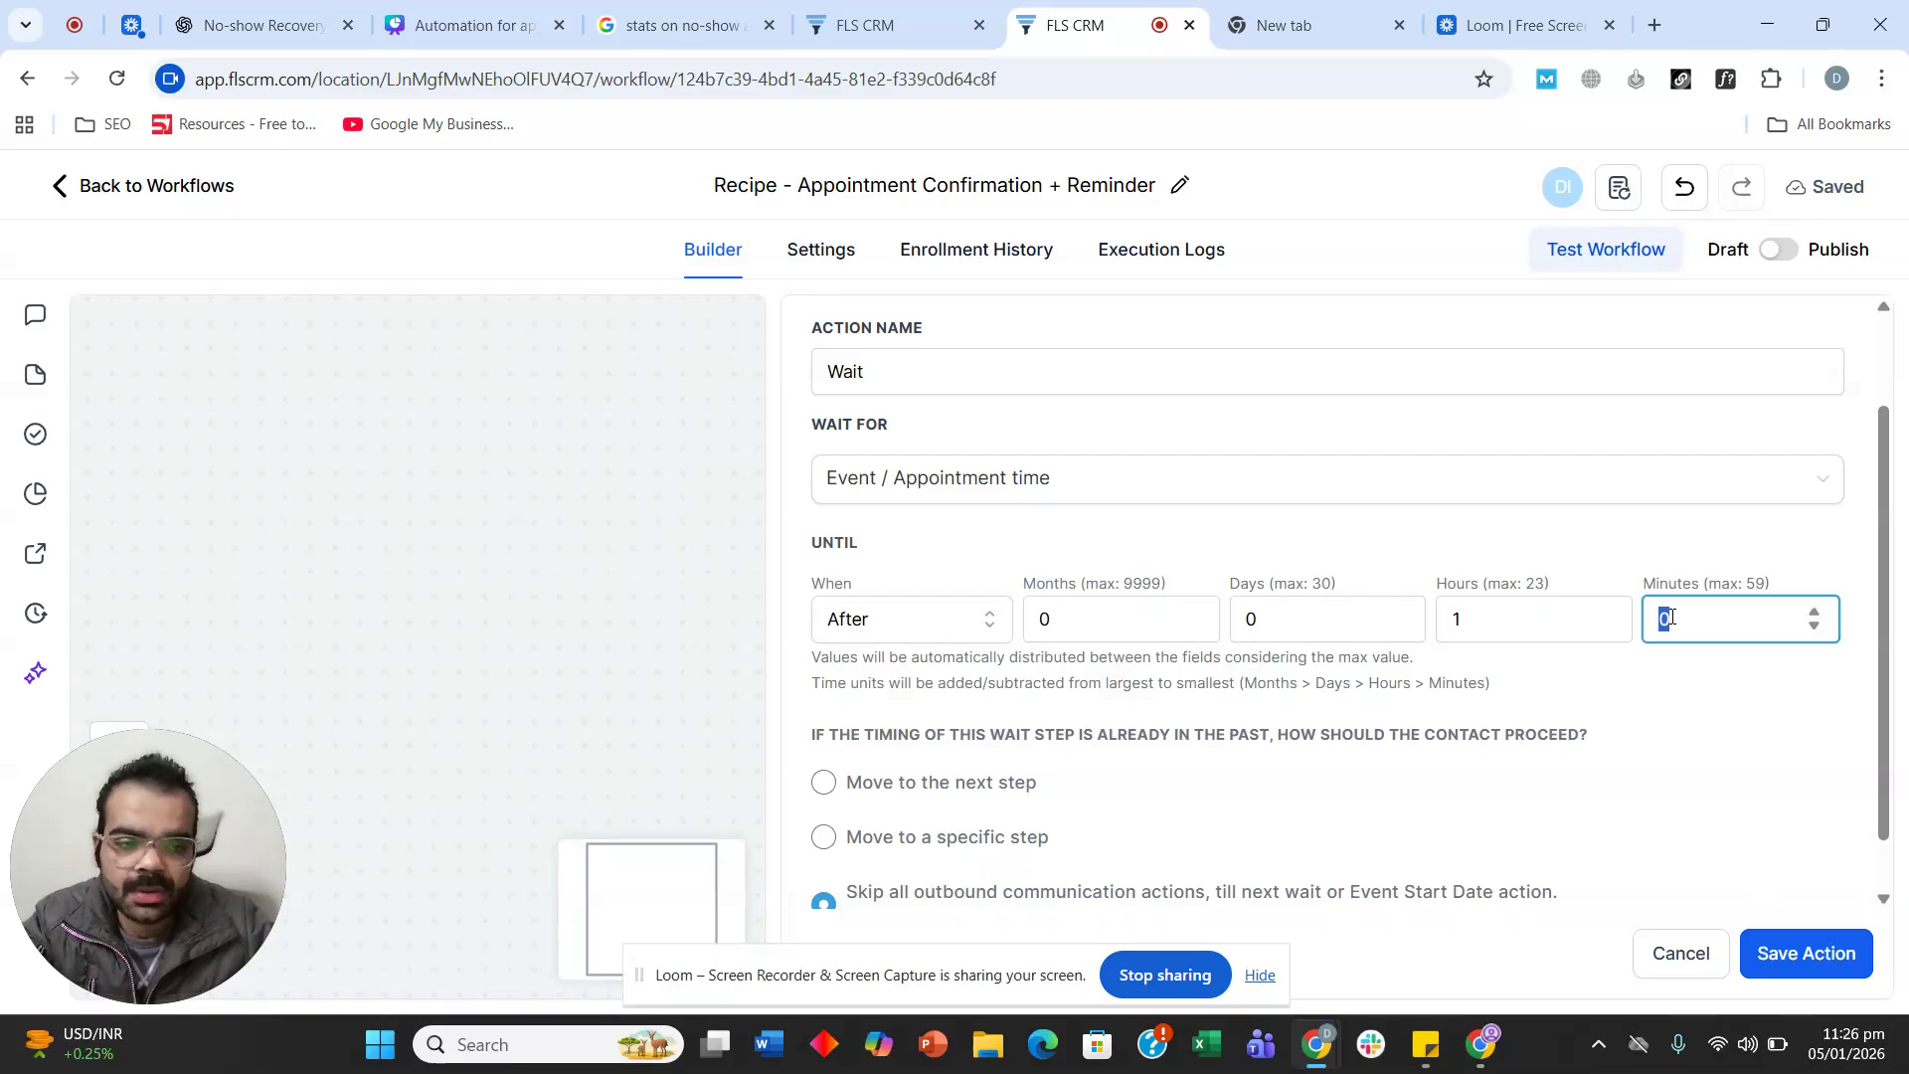
click(1541, 621)
key(BackSpace)
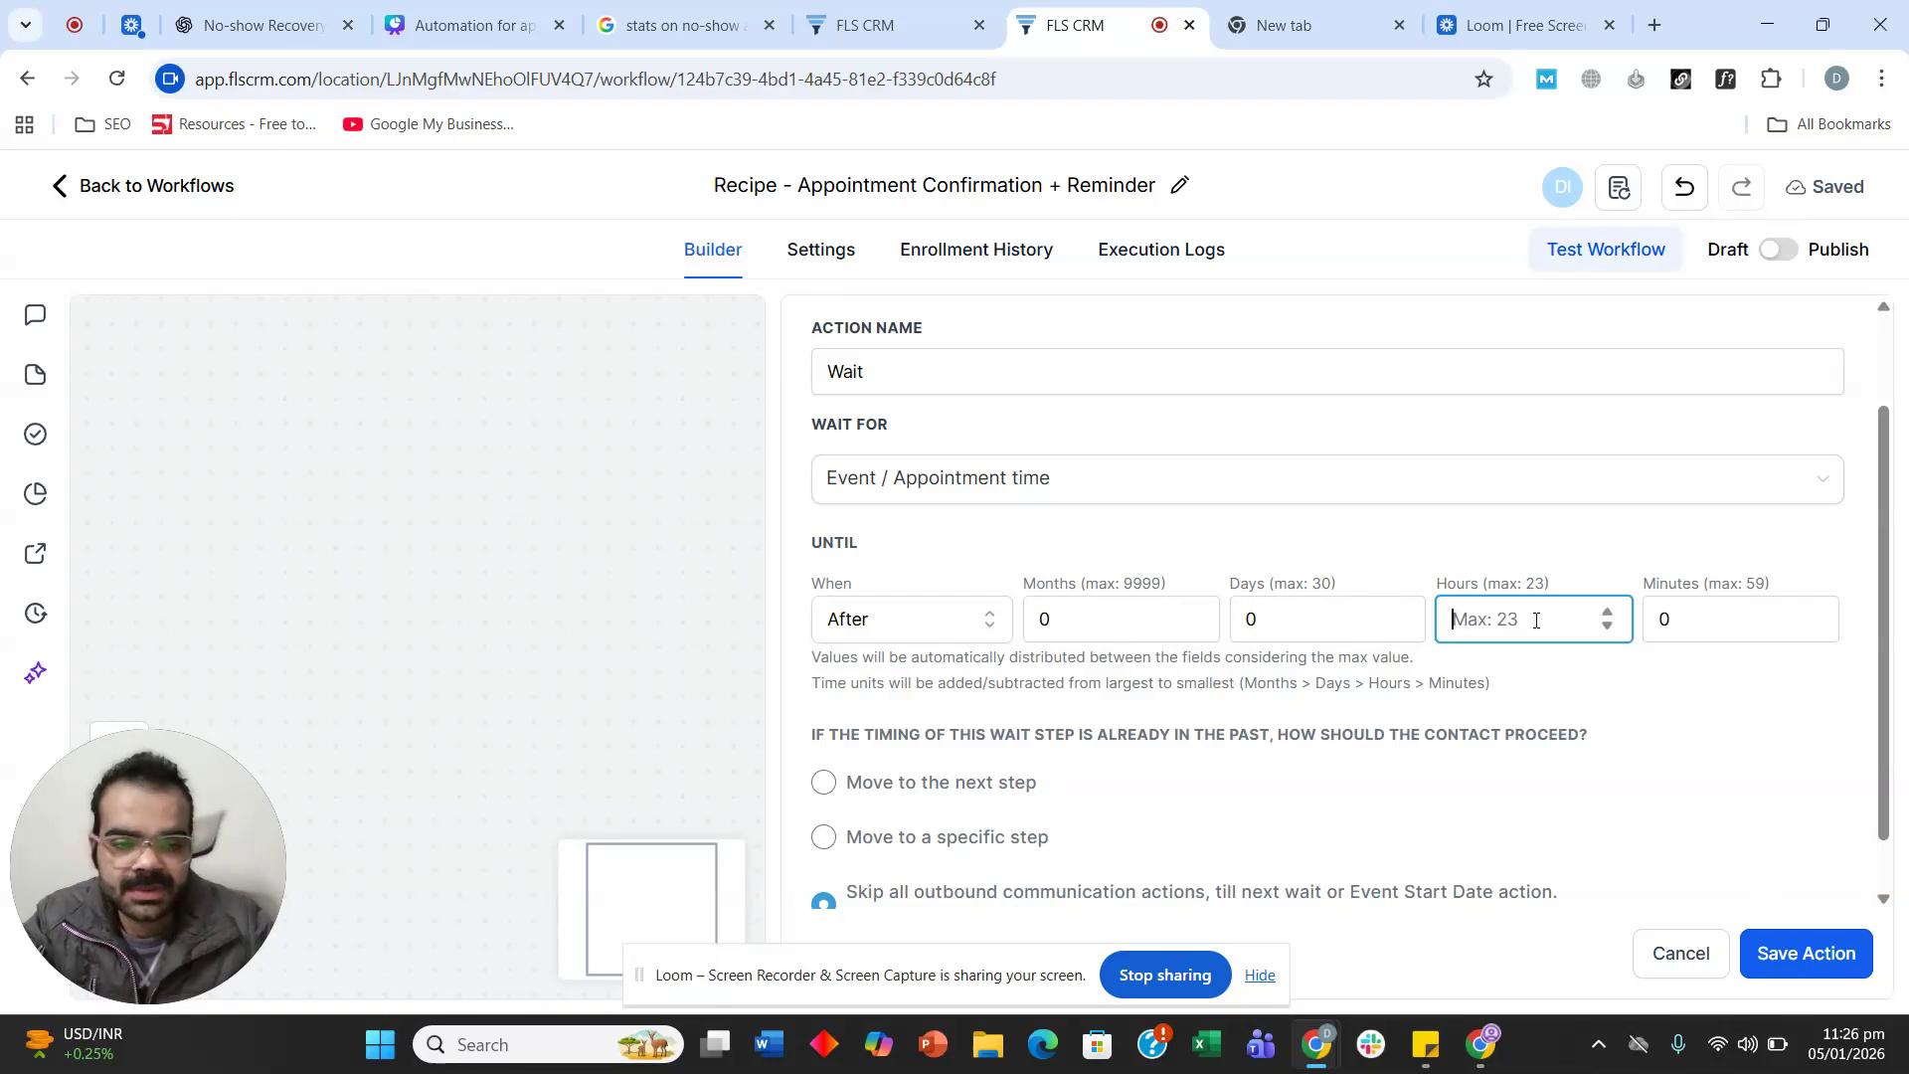
click(1660, 620)
text(1)
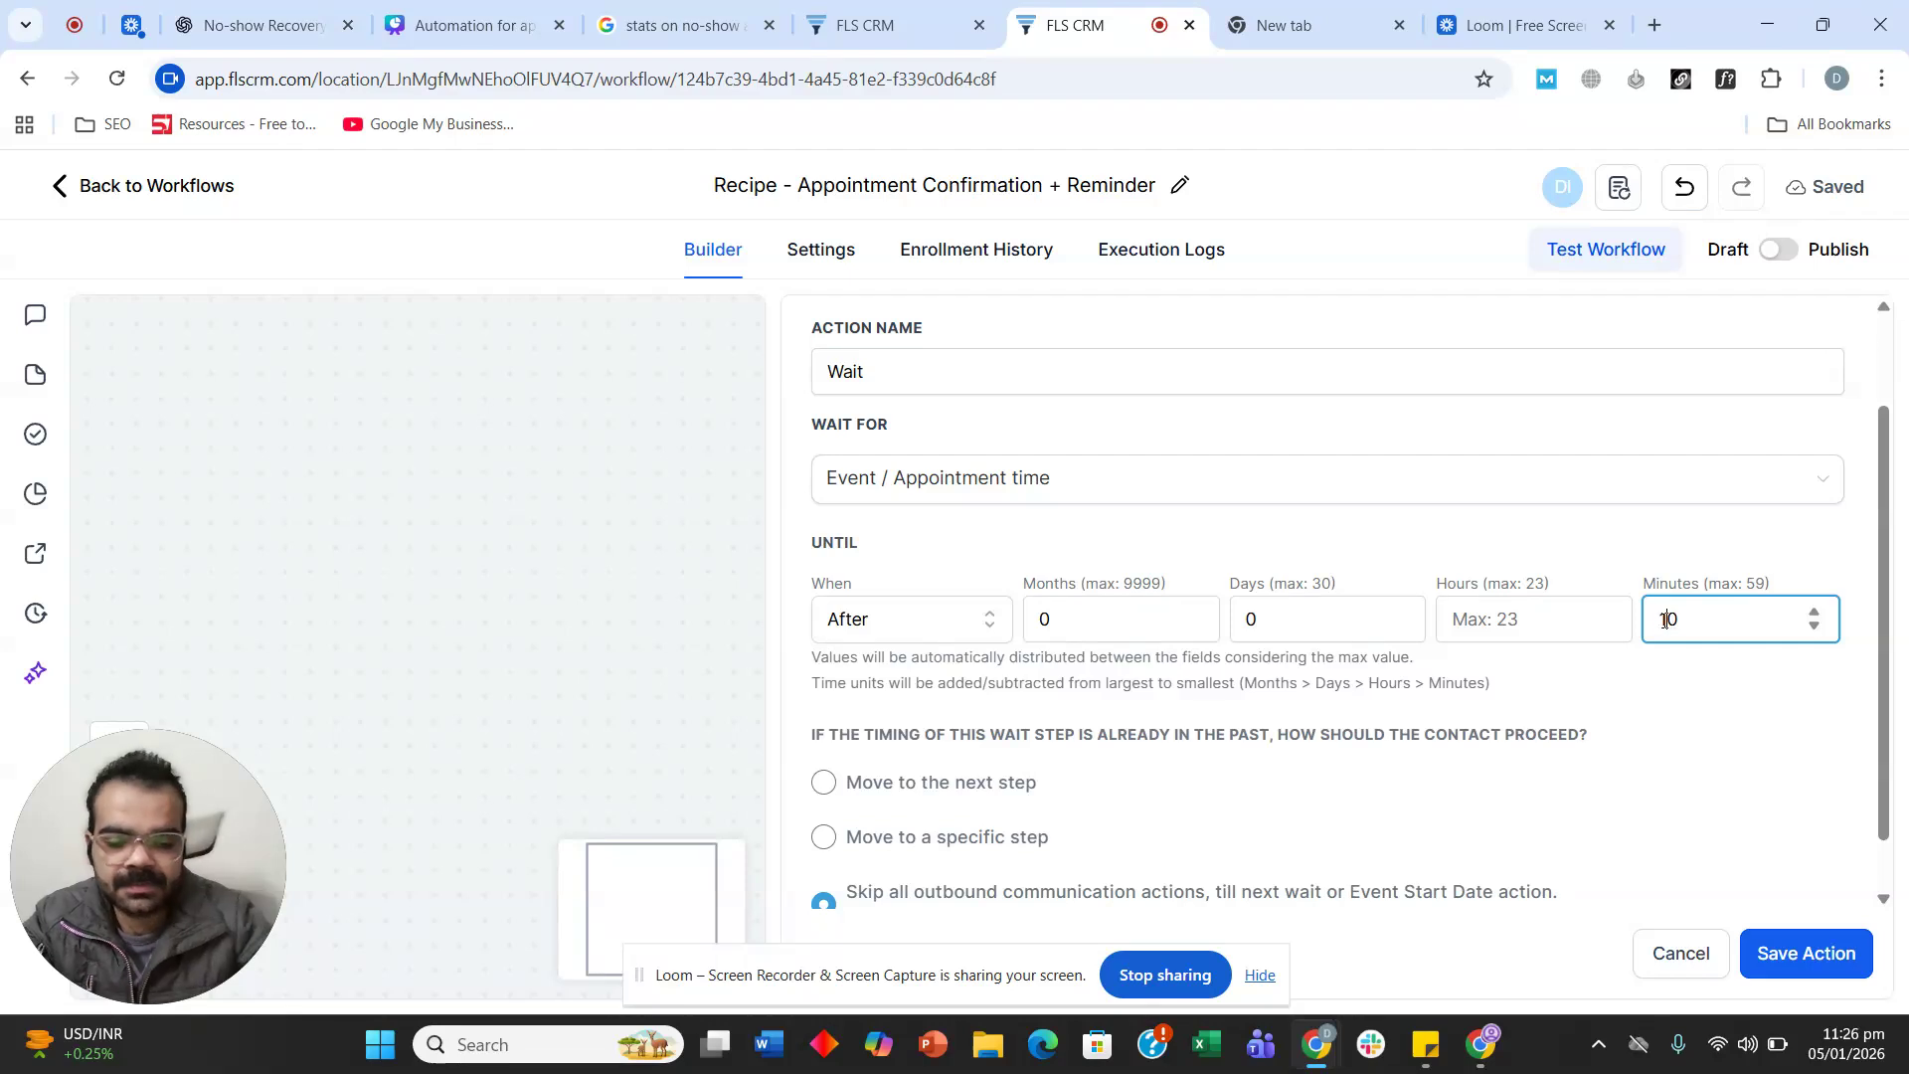
text(0)
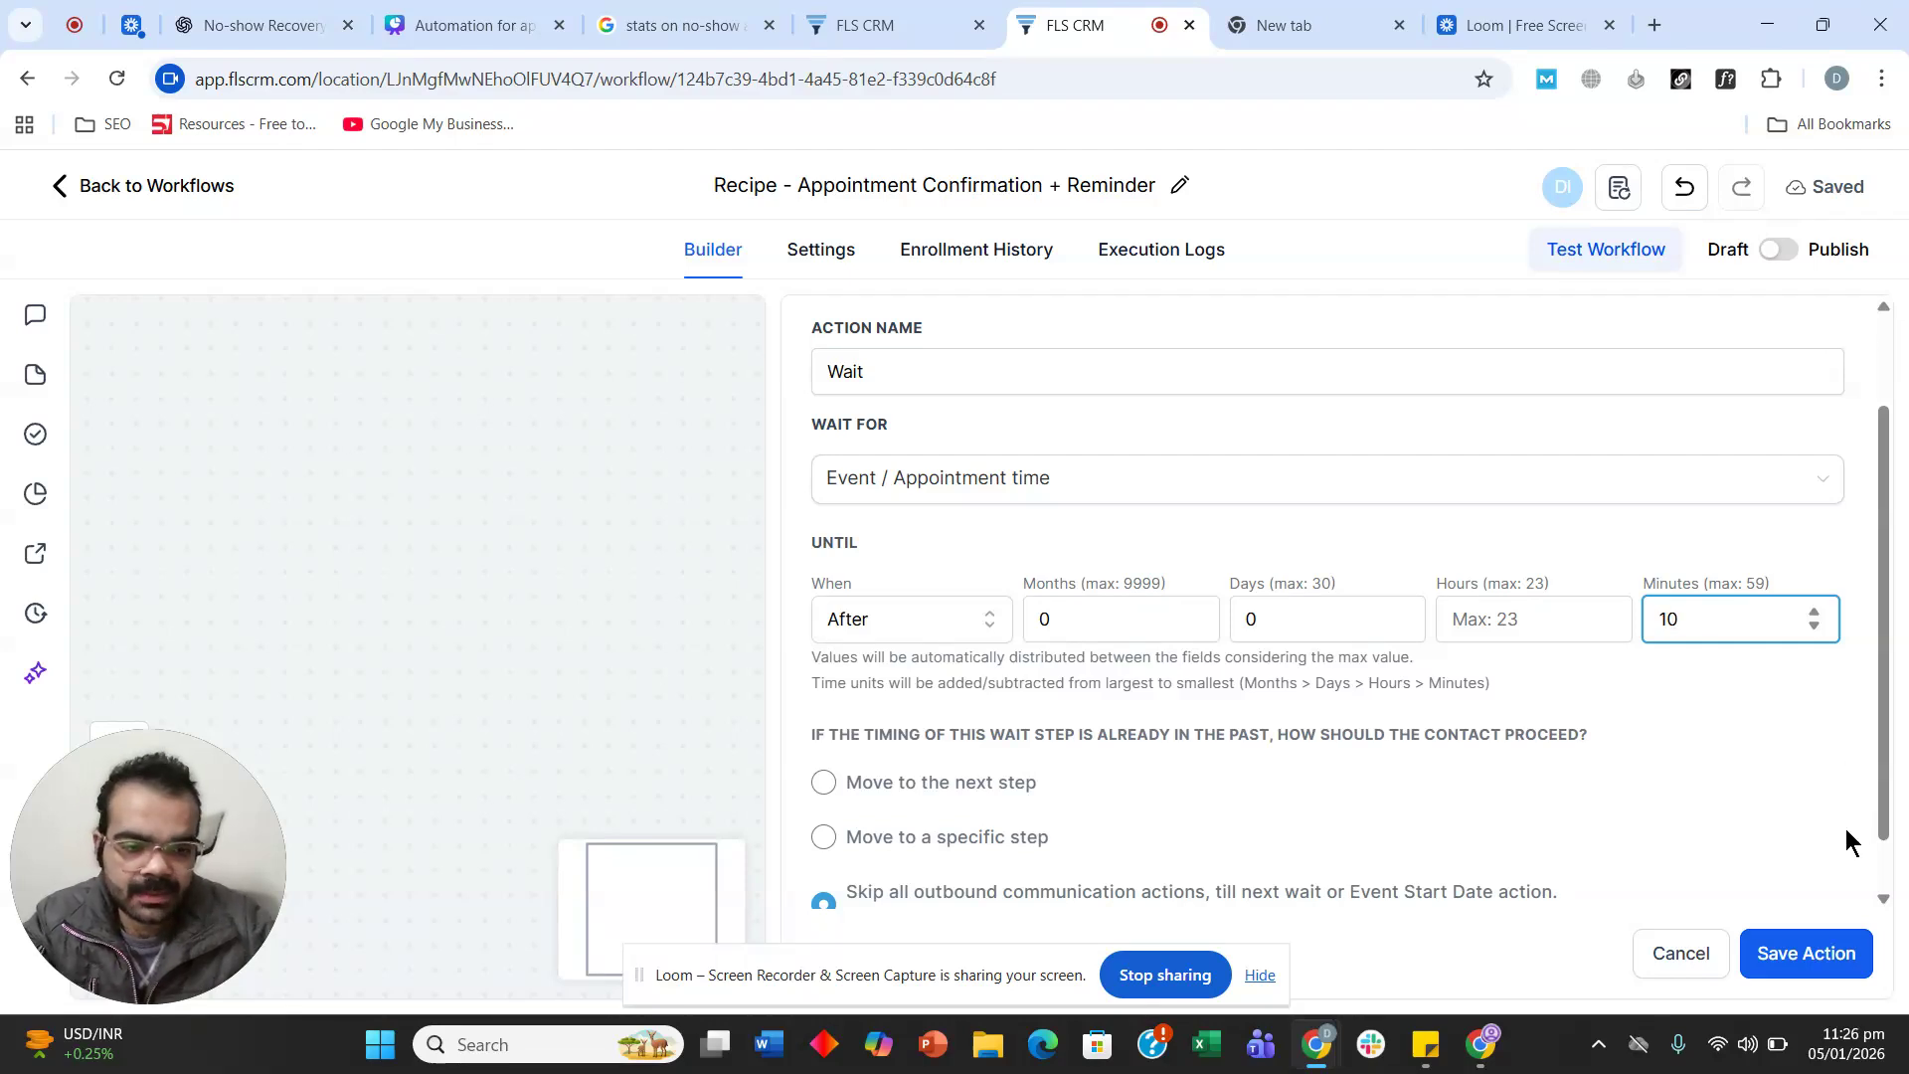
click(1778, 952)
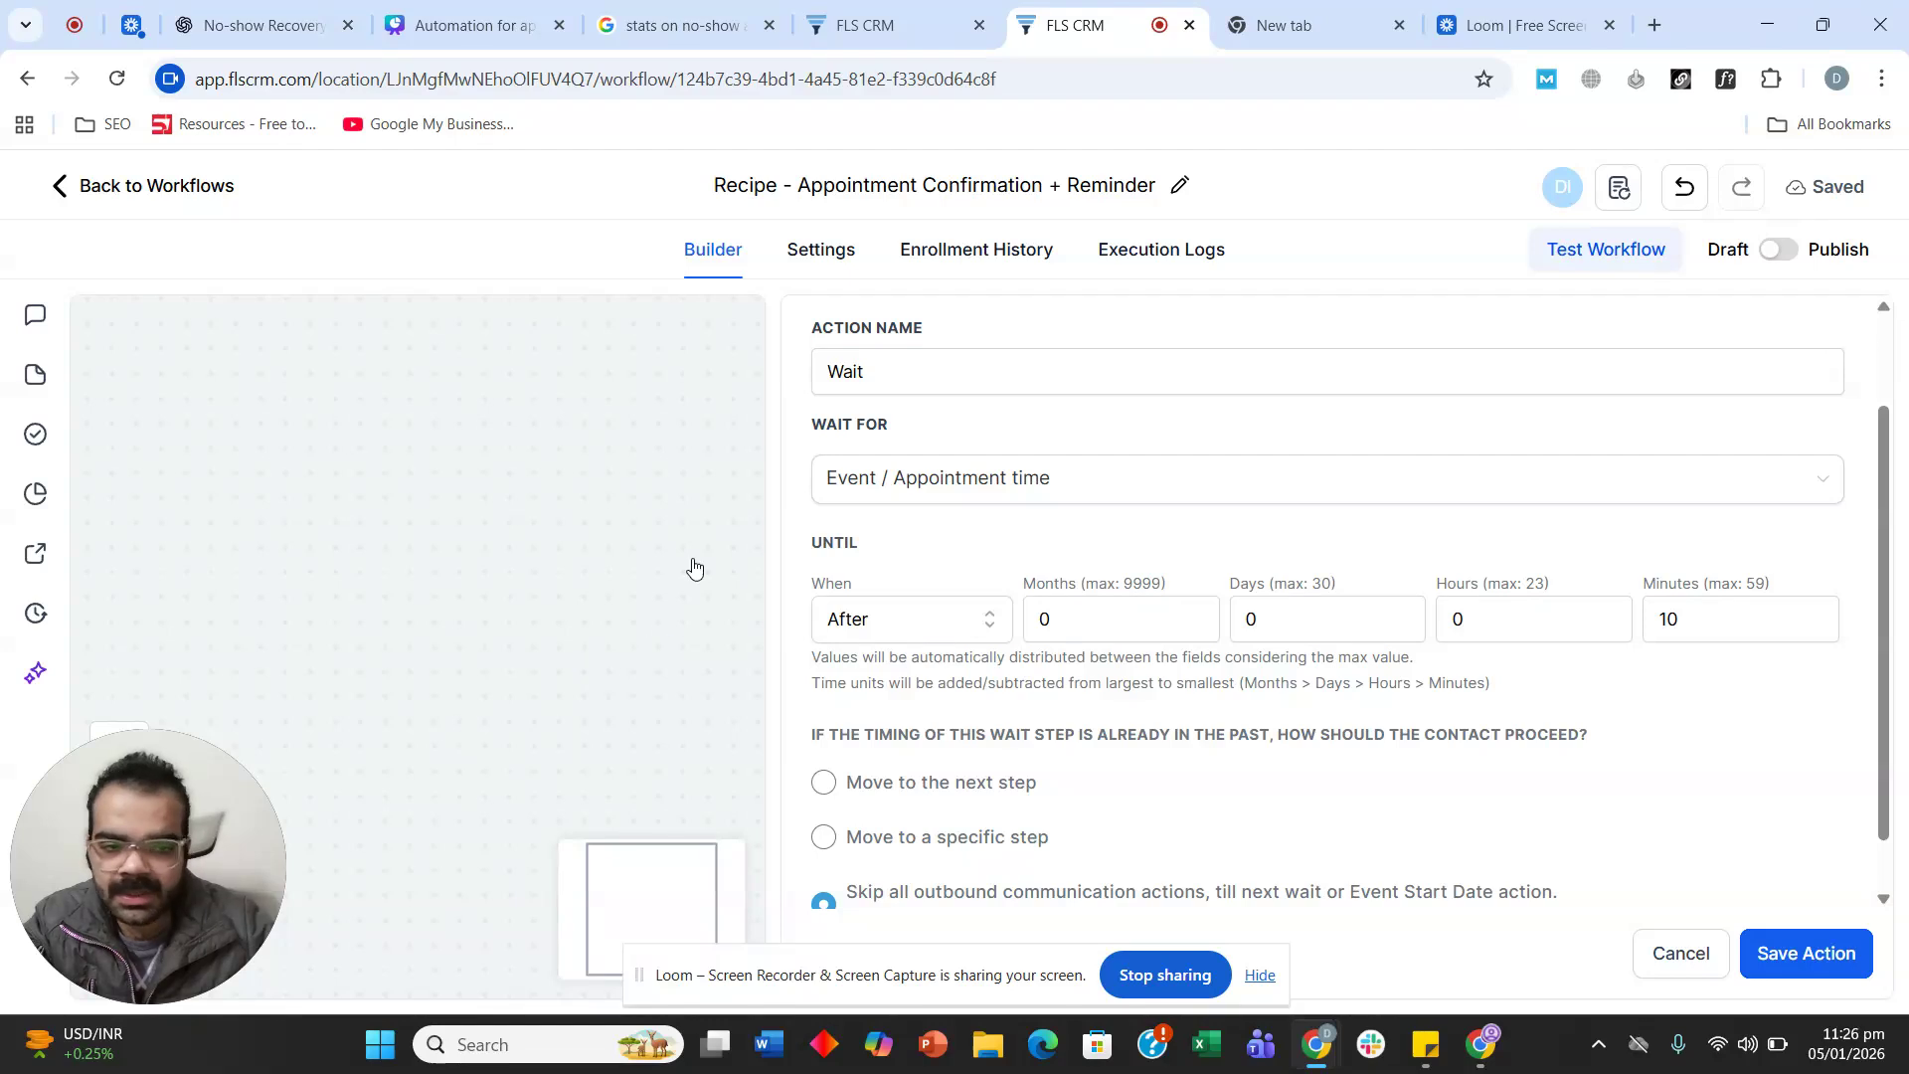
Add an Add Task action after the Wait step, titled "Please update the appointmnet status for {{contact.first_name}}".
scroll(697, 555, down, 1)
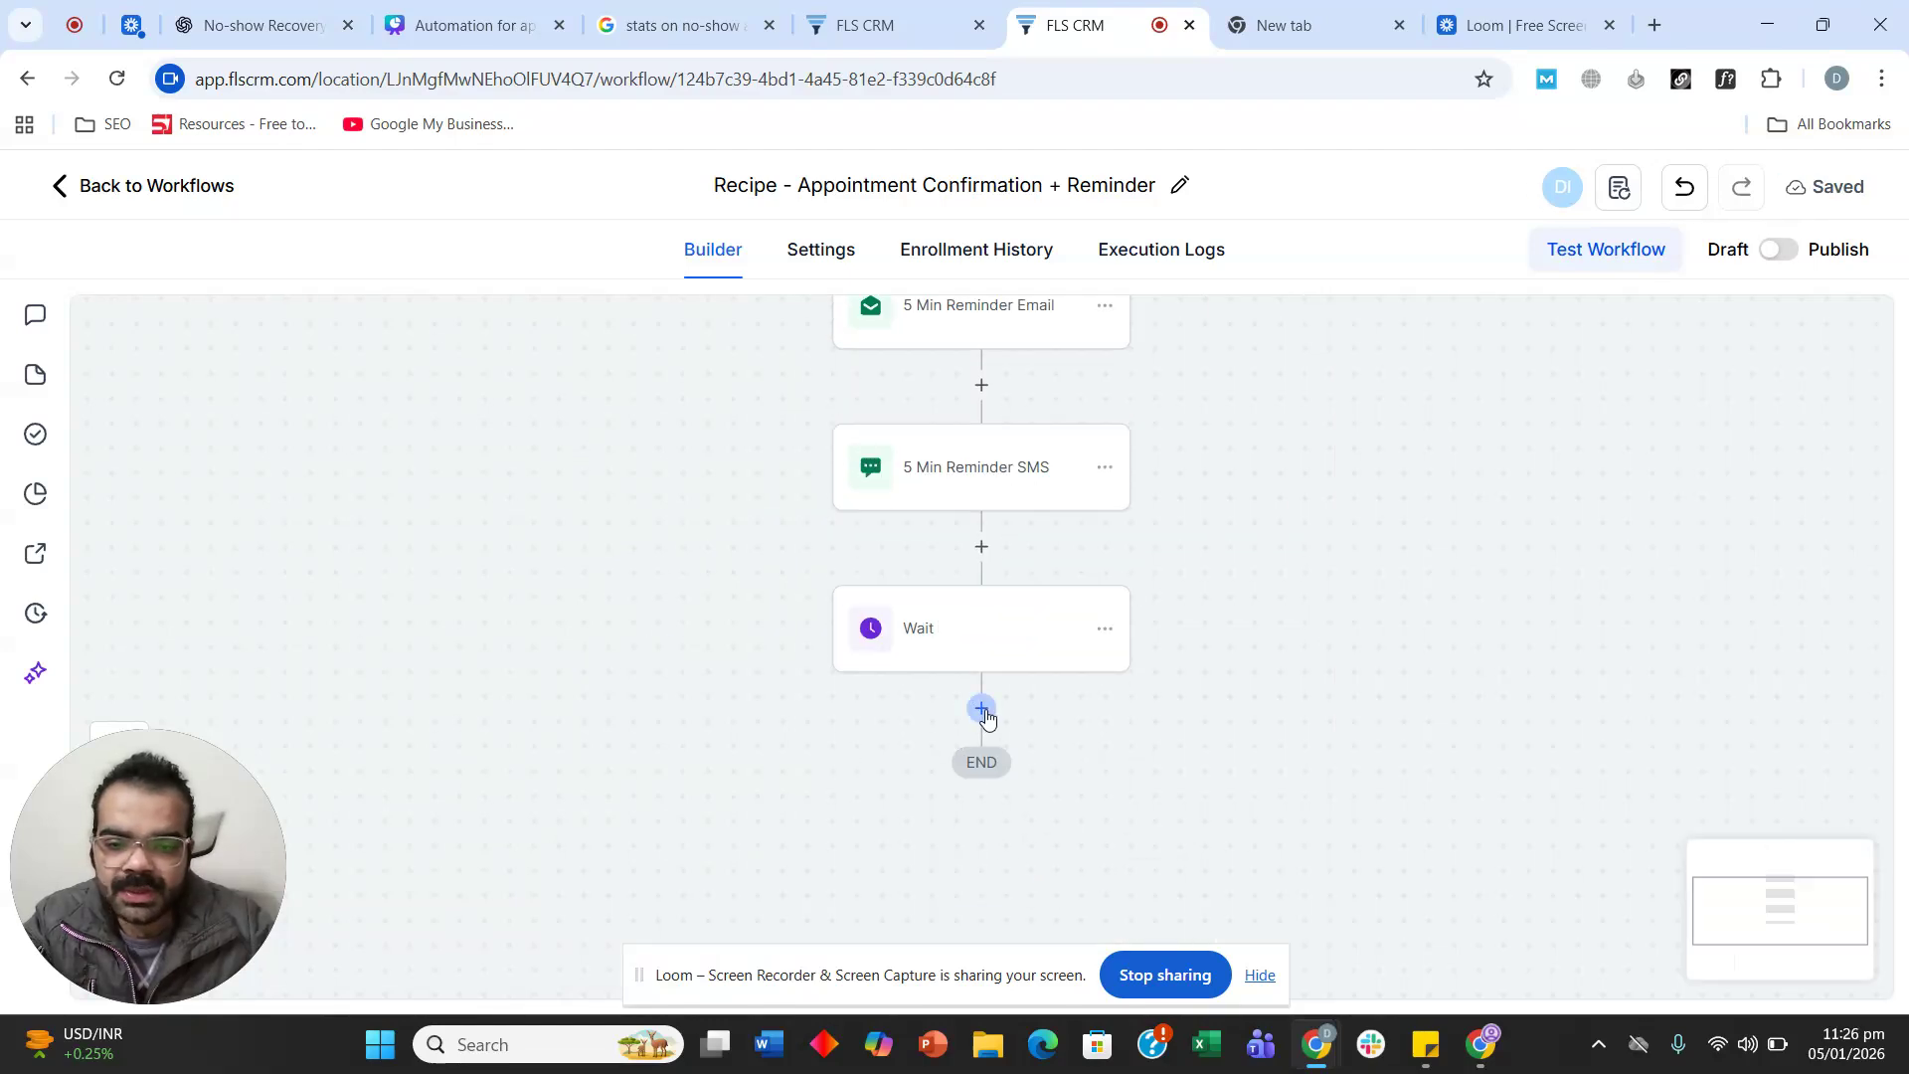
click(983, 710)
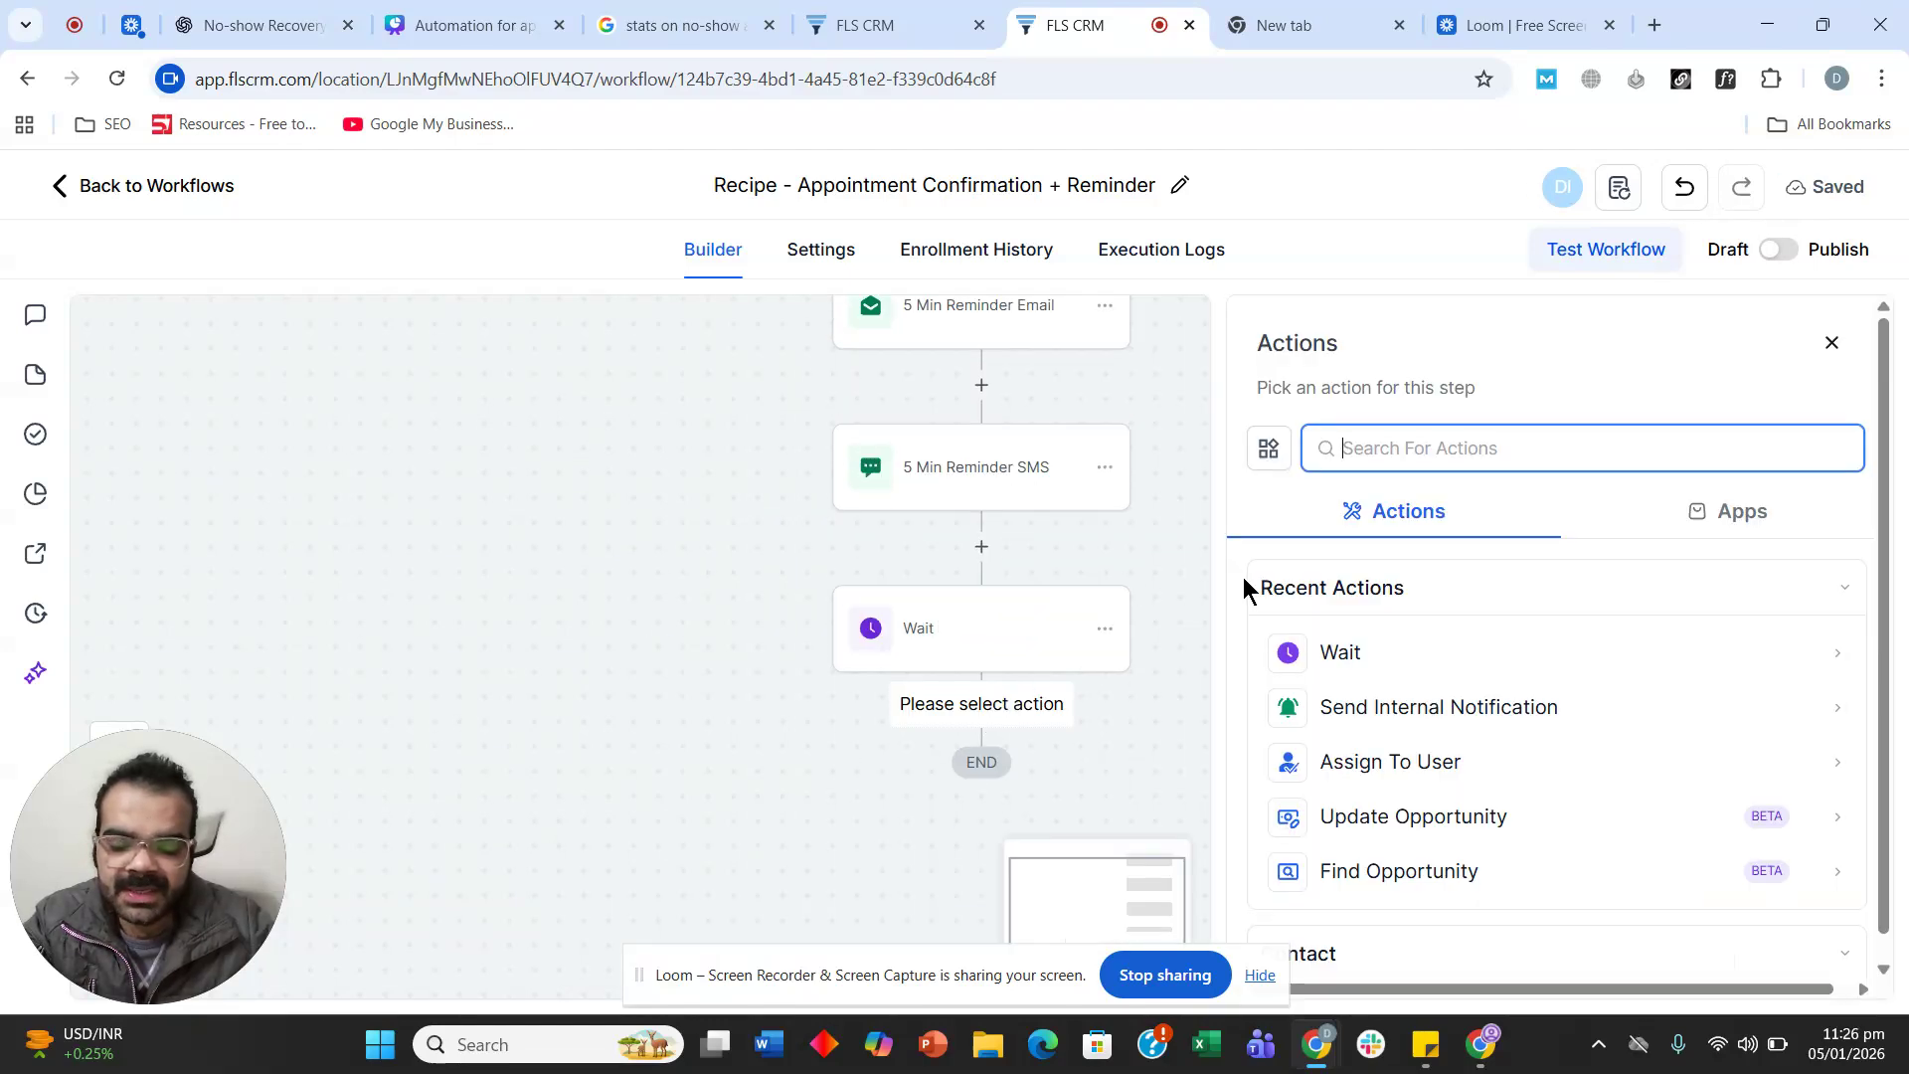
text(tas)
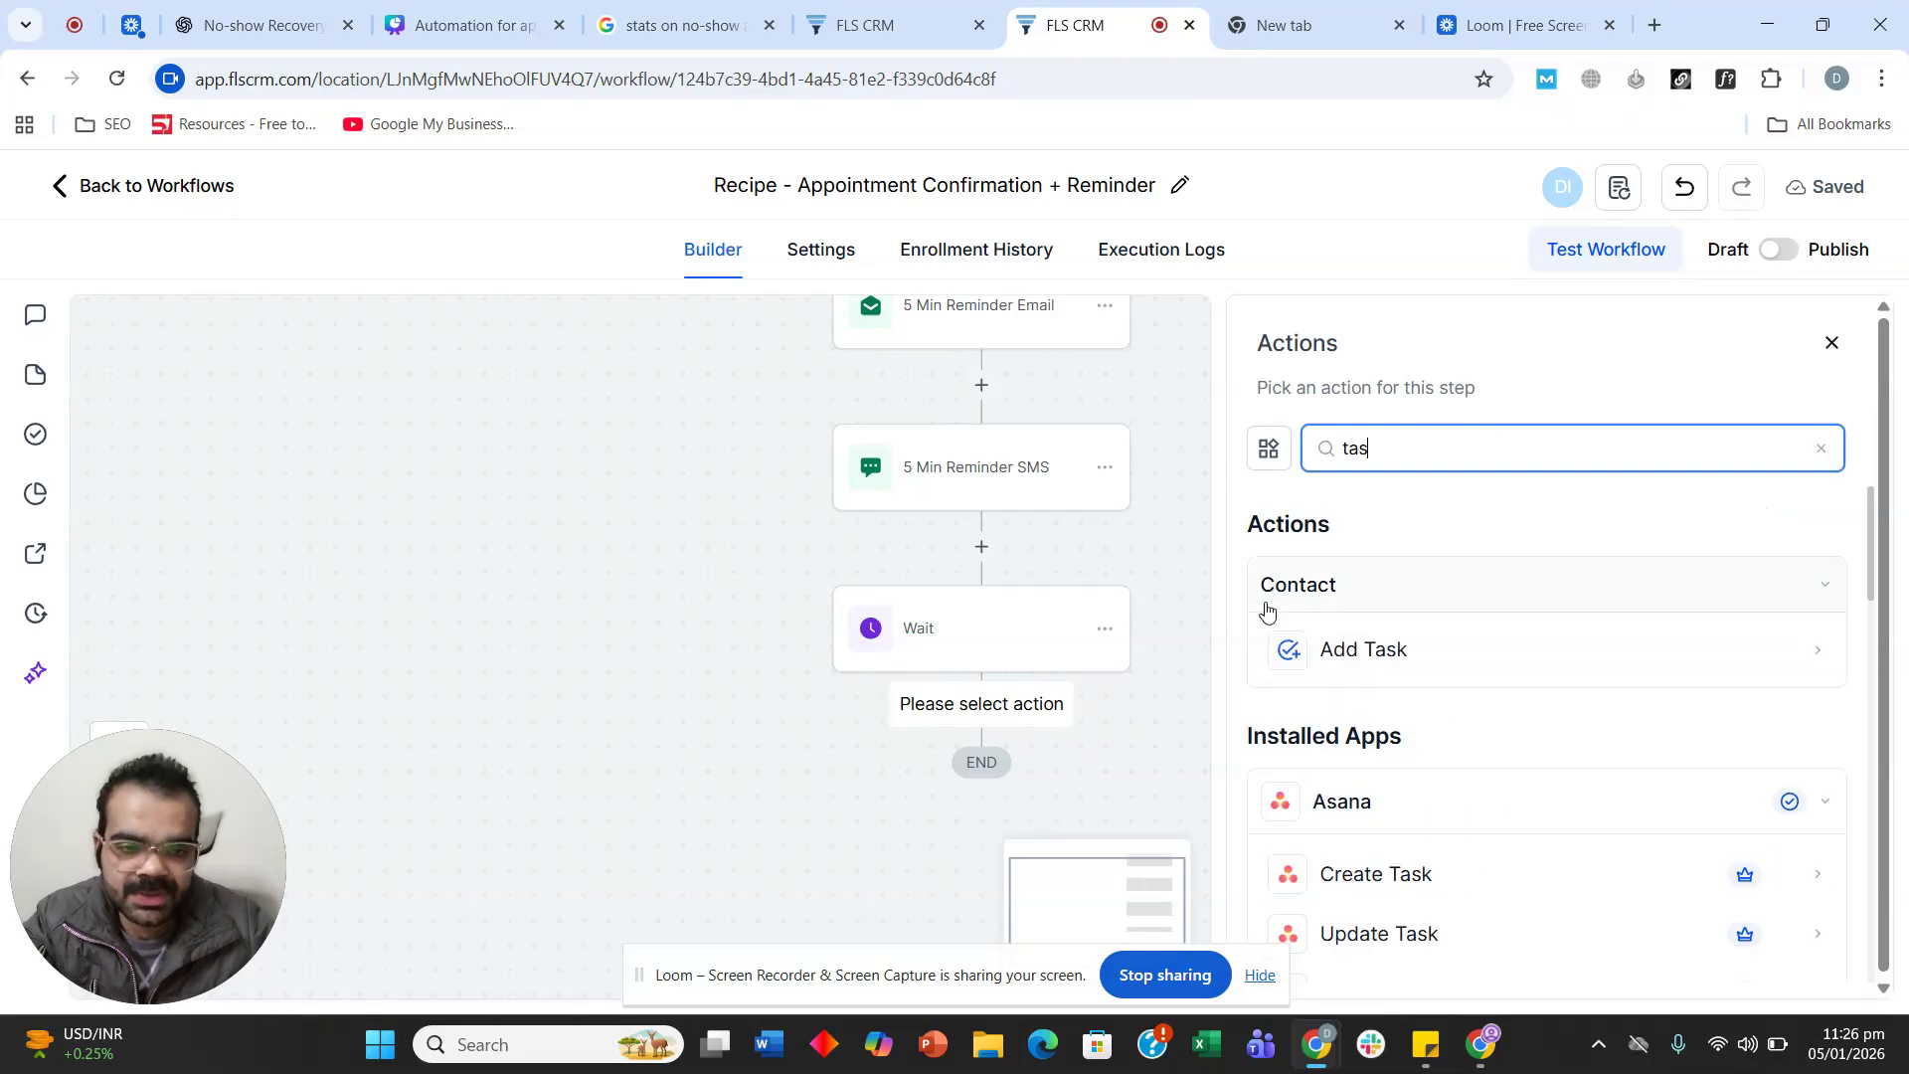
click(1333, 648)
scroll(1371, 503, down, 1)
click(1368, 506)
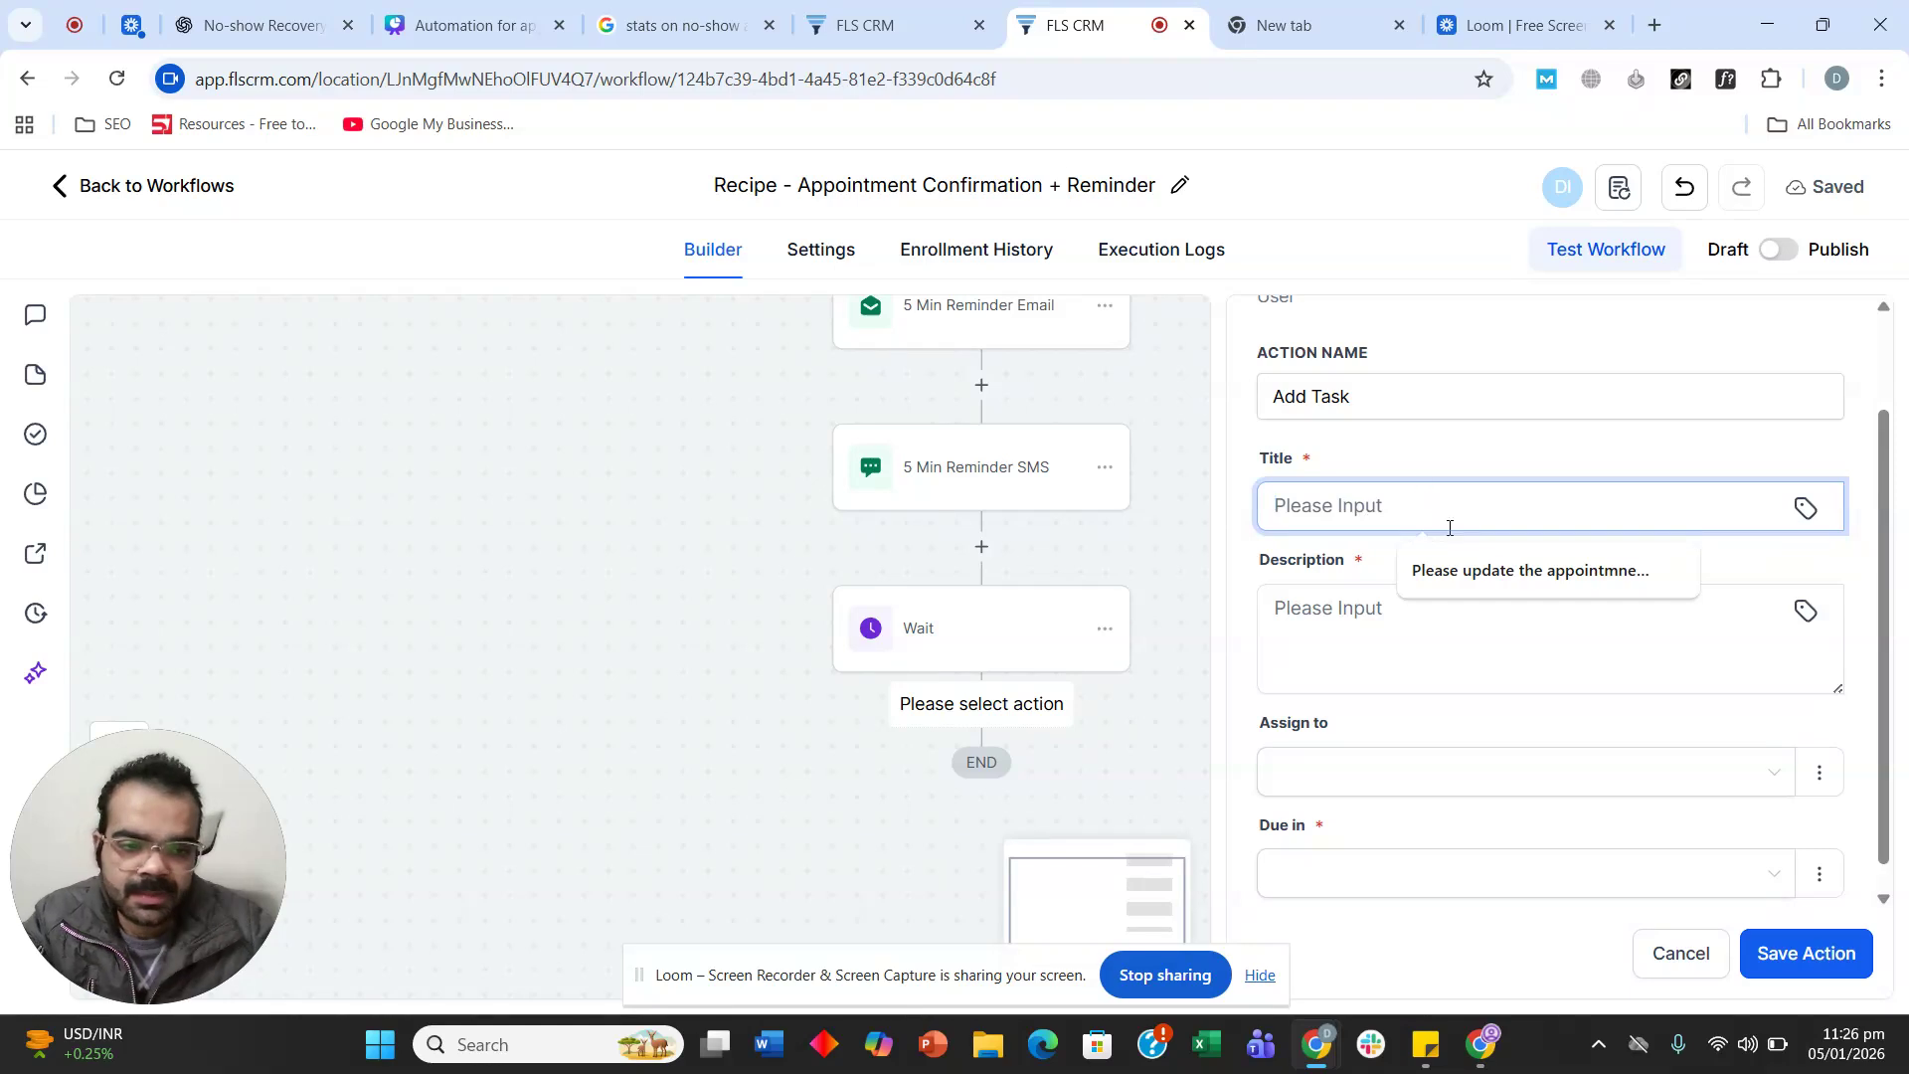
click(1462, 573)
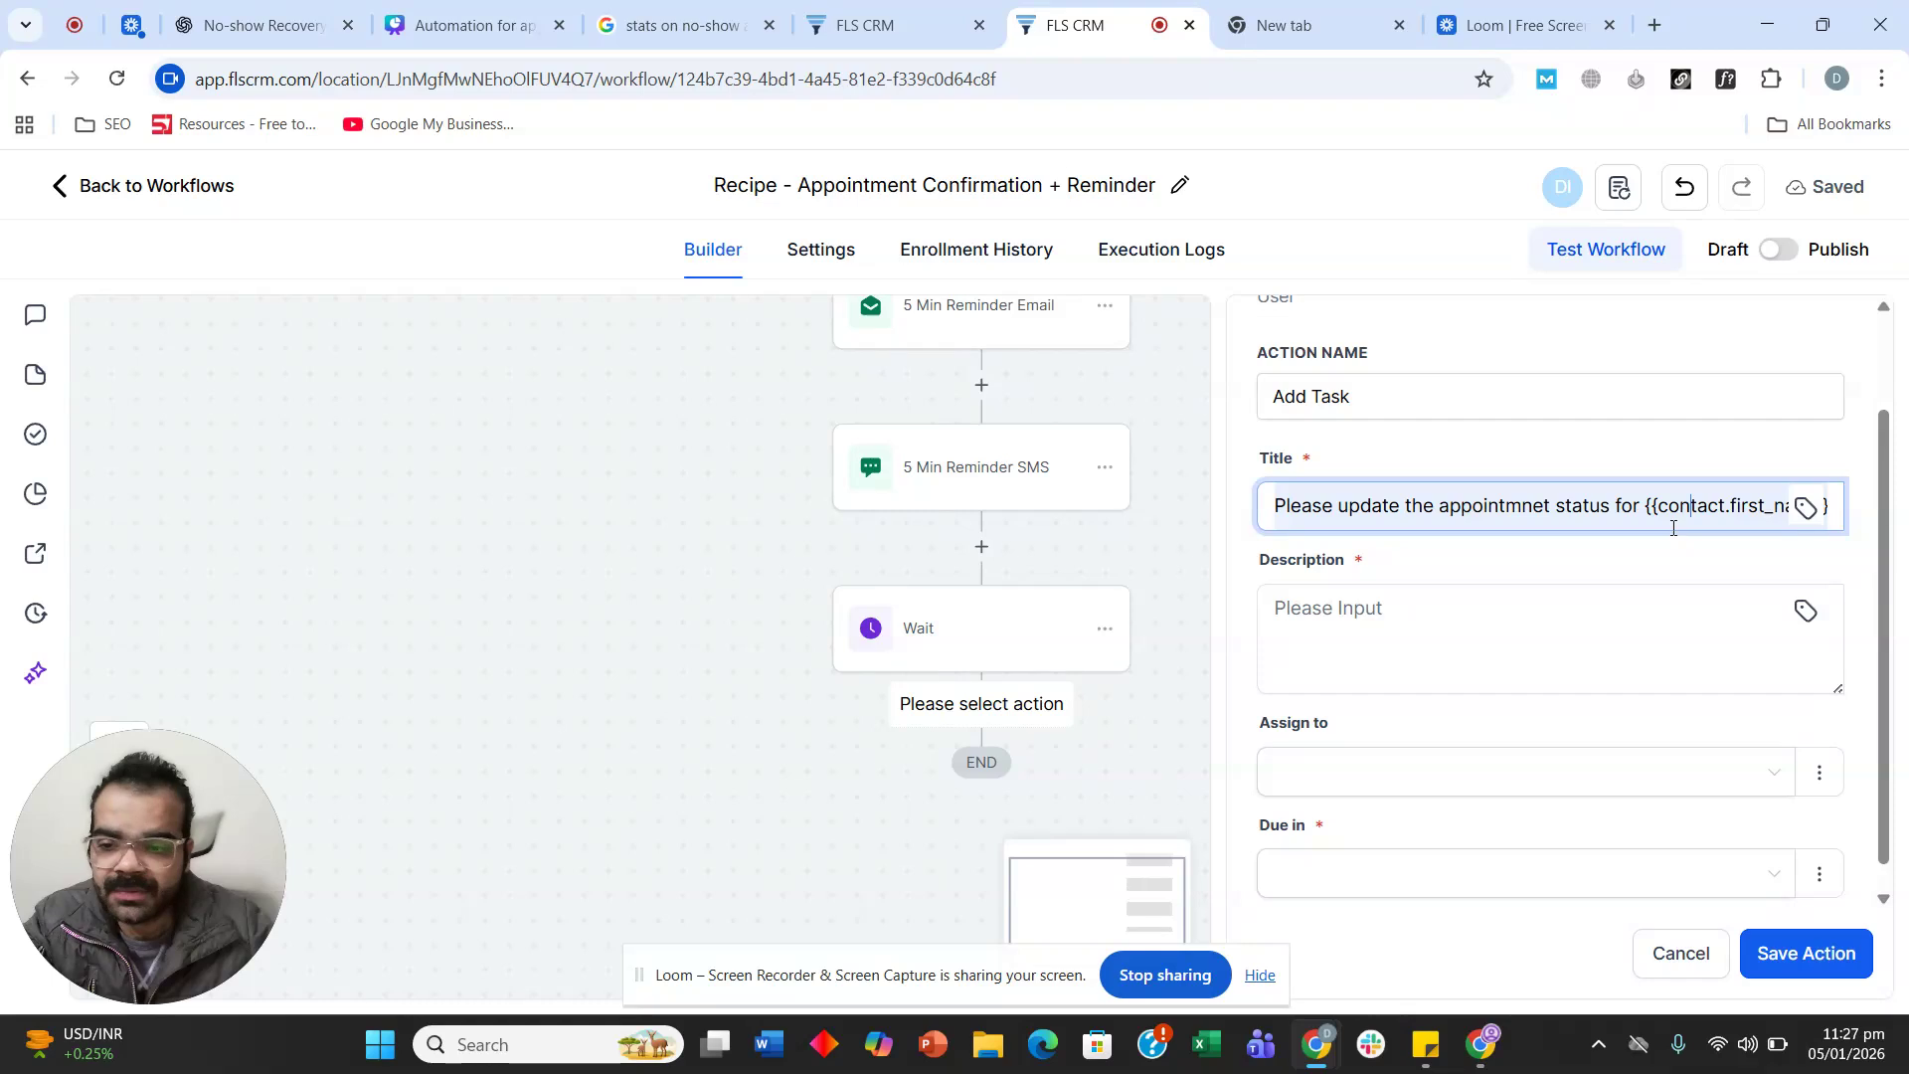
Copy the task's title text into its Description.
click(1593, 591)
triple_click(1500, 503)
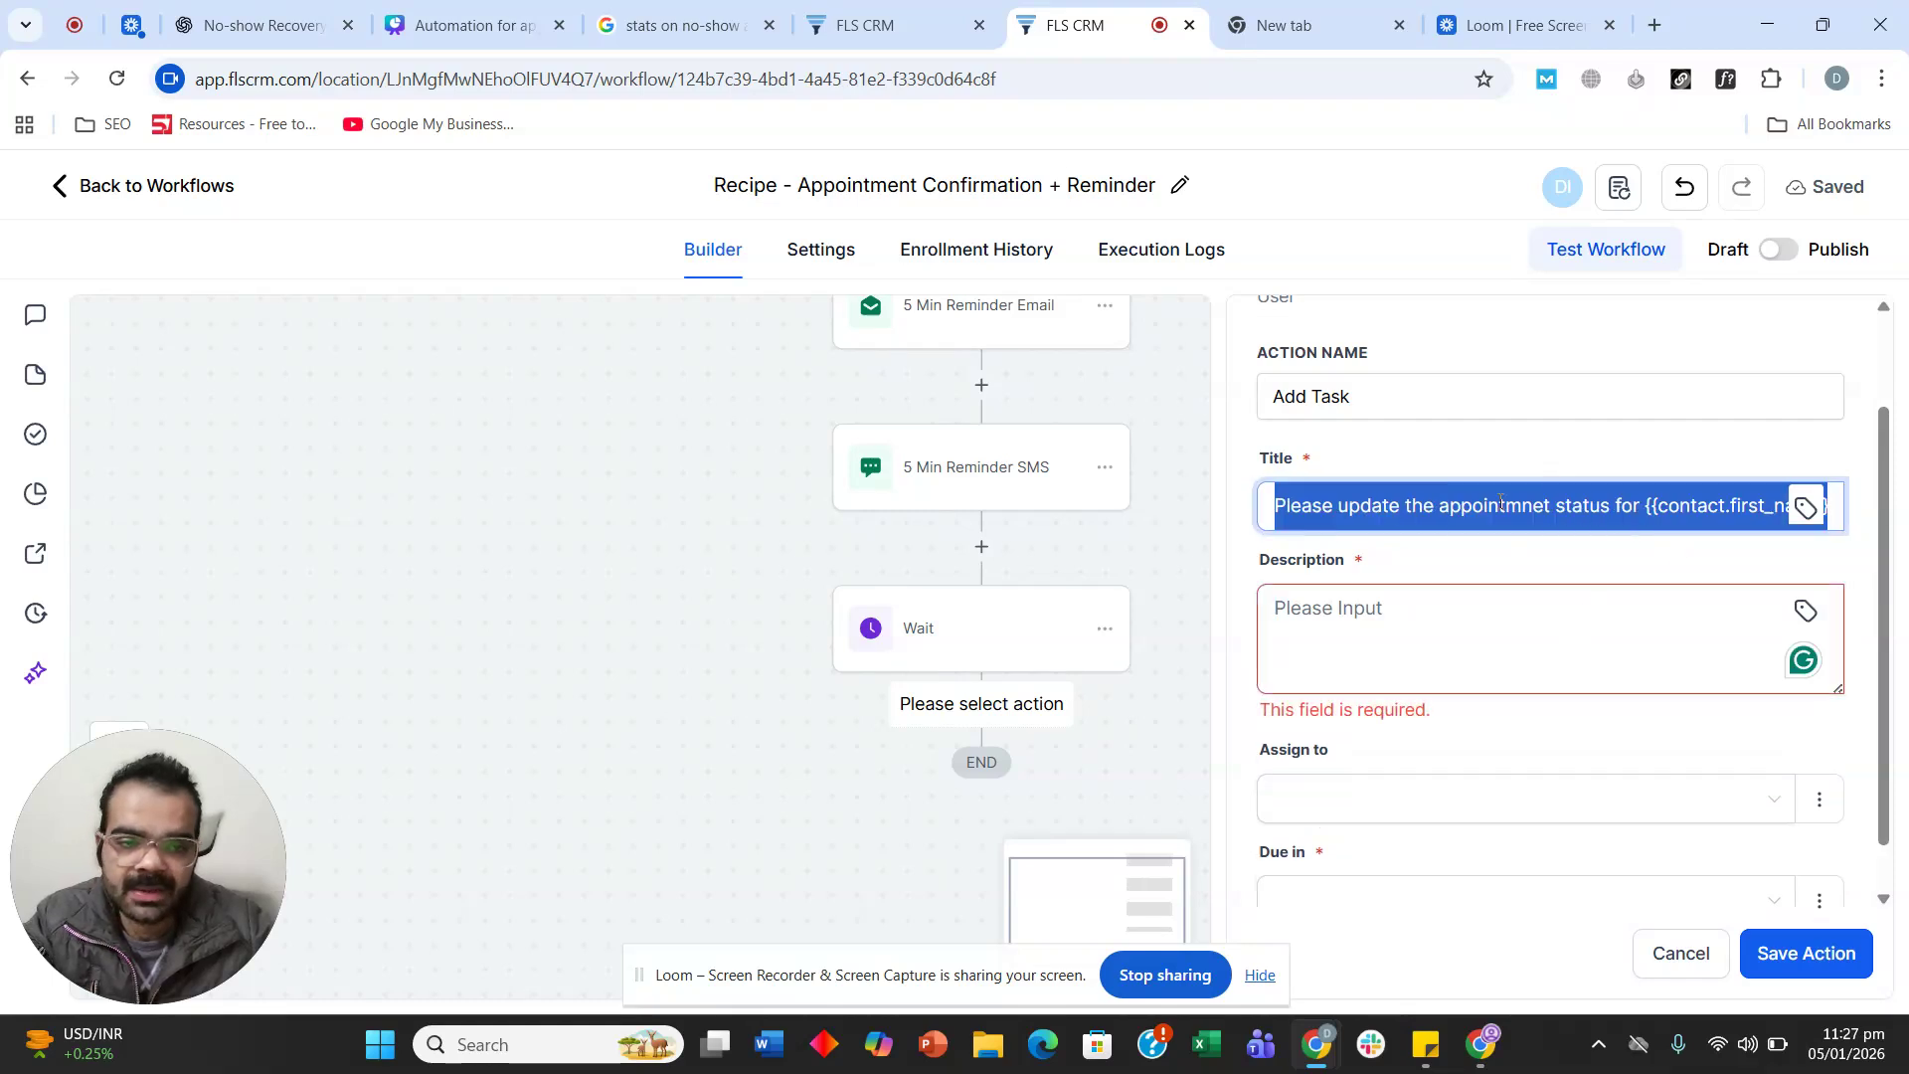
key(ctrl+c)
click(1457, 613)
key(ctrl+v)
Assign the task to the staff member, make it due Now, and save the Add Task action.
scroll(1390, 660, down, 1)
click(1392, 748)
click(1386, 844)
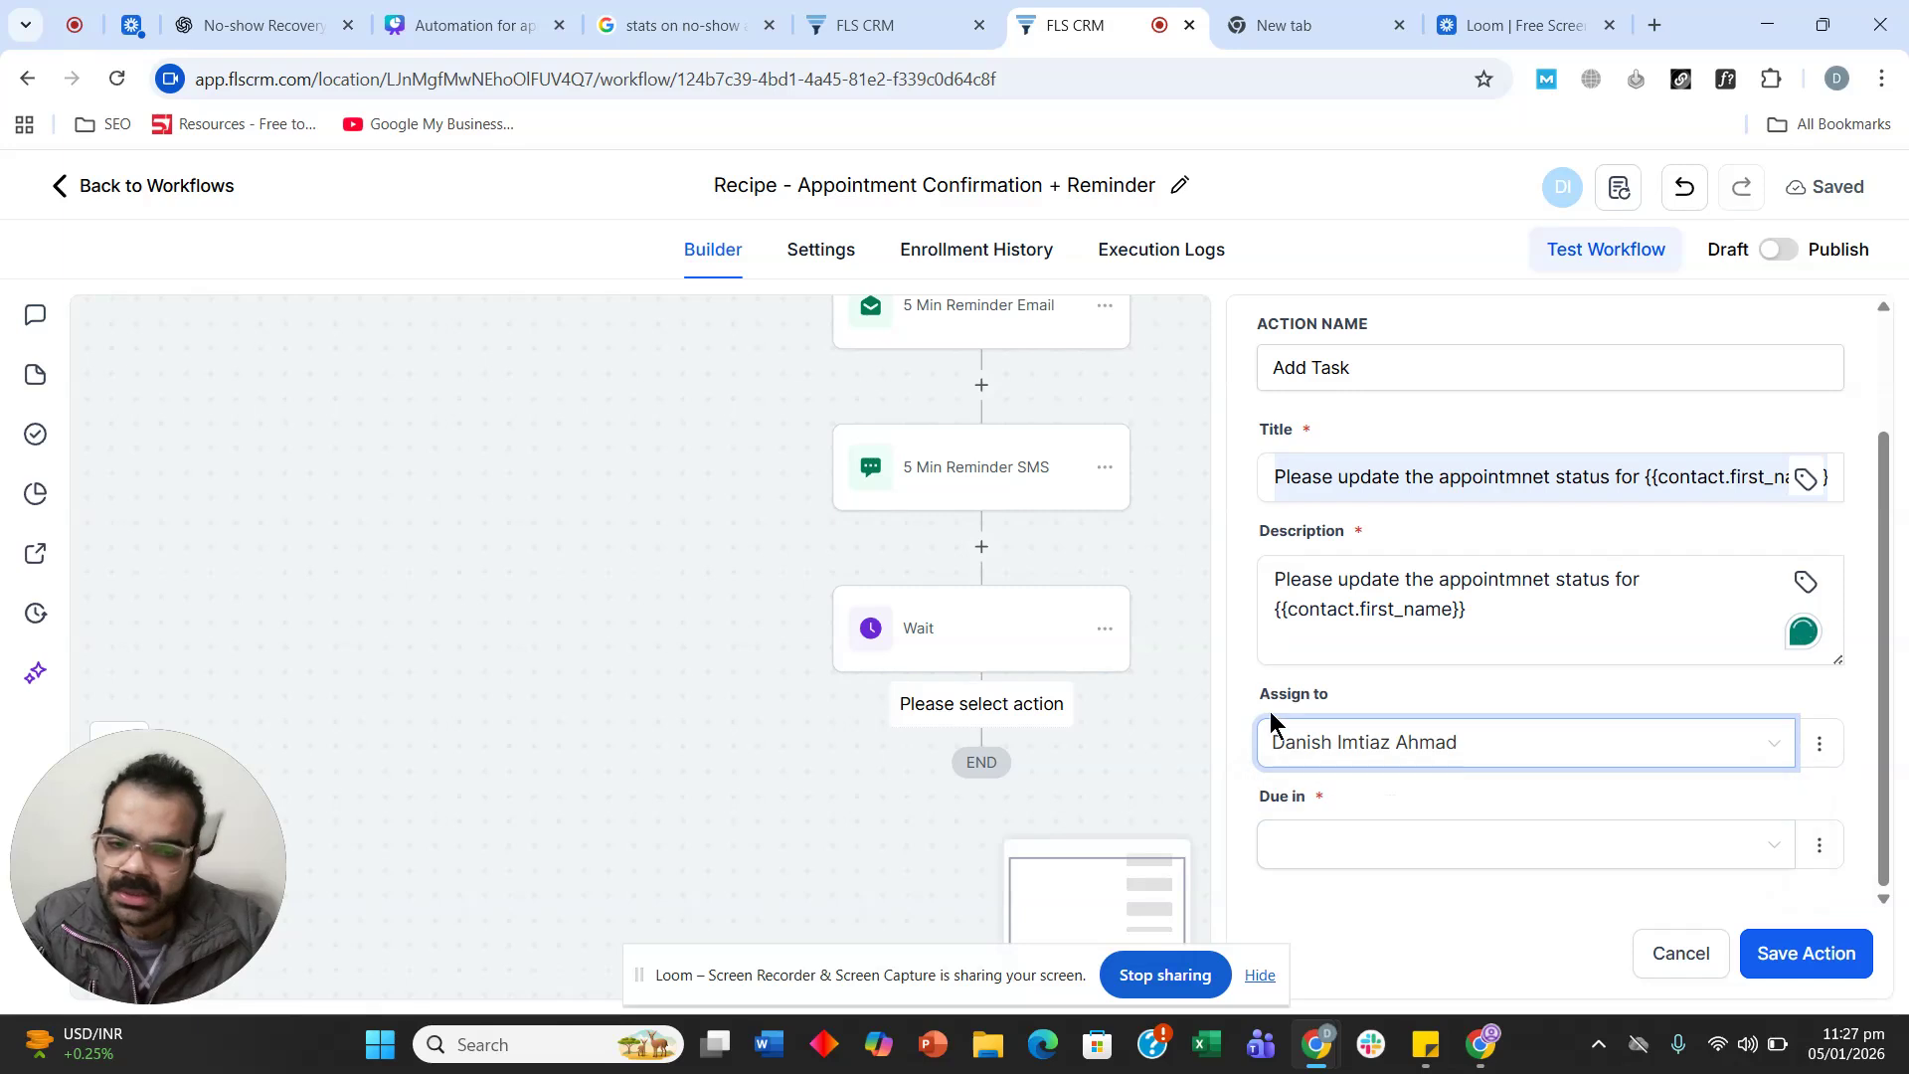
click(1288, 580)
click(1366, 842)
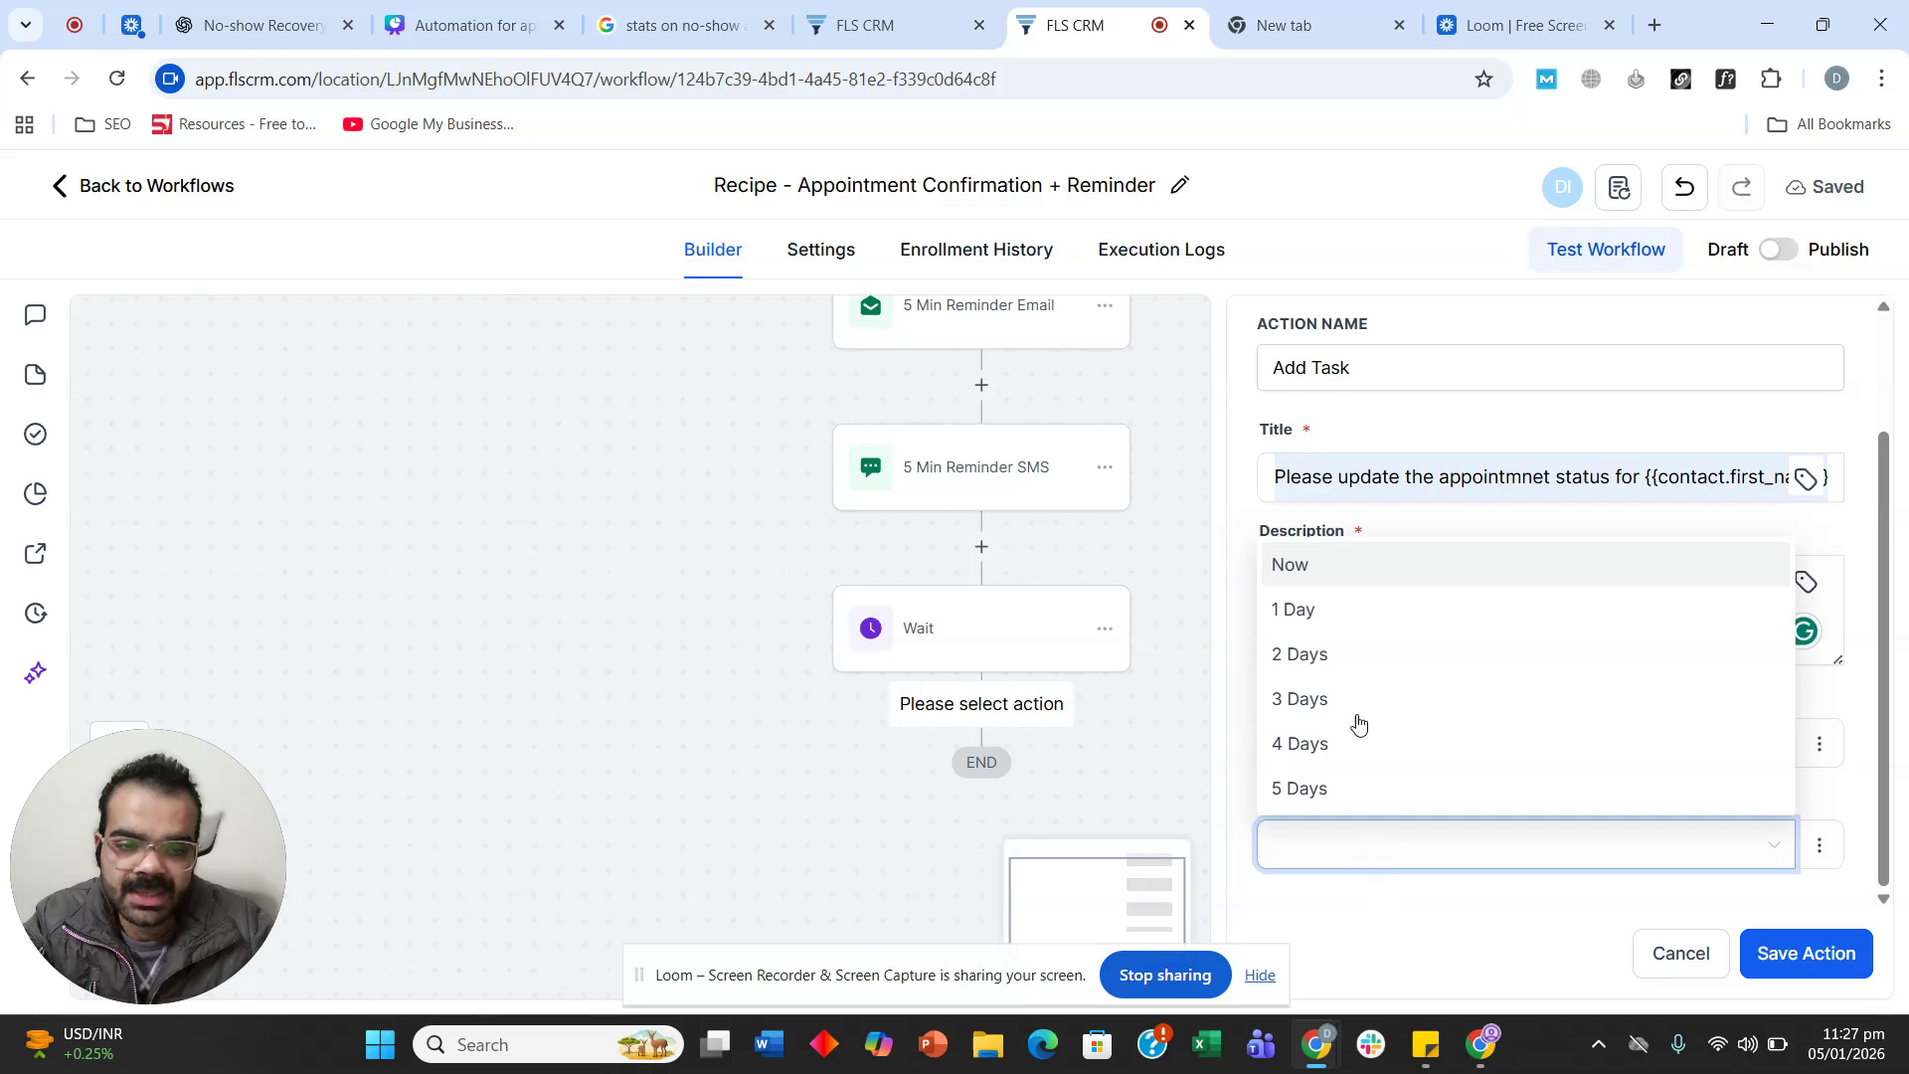
click(1331, 573)
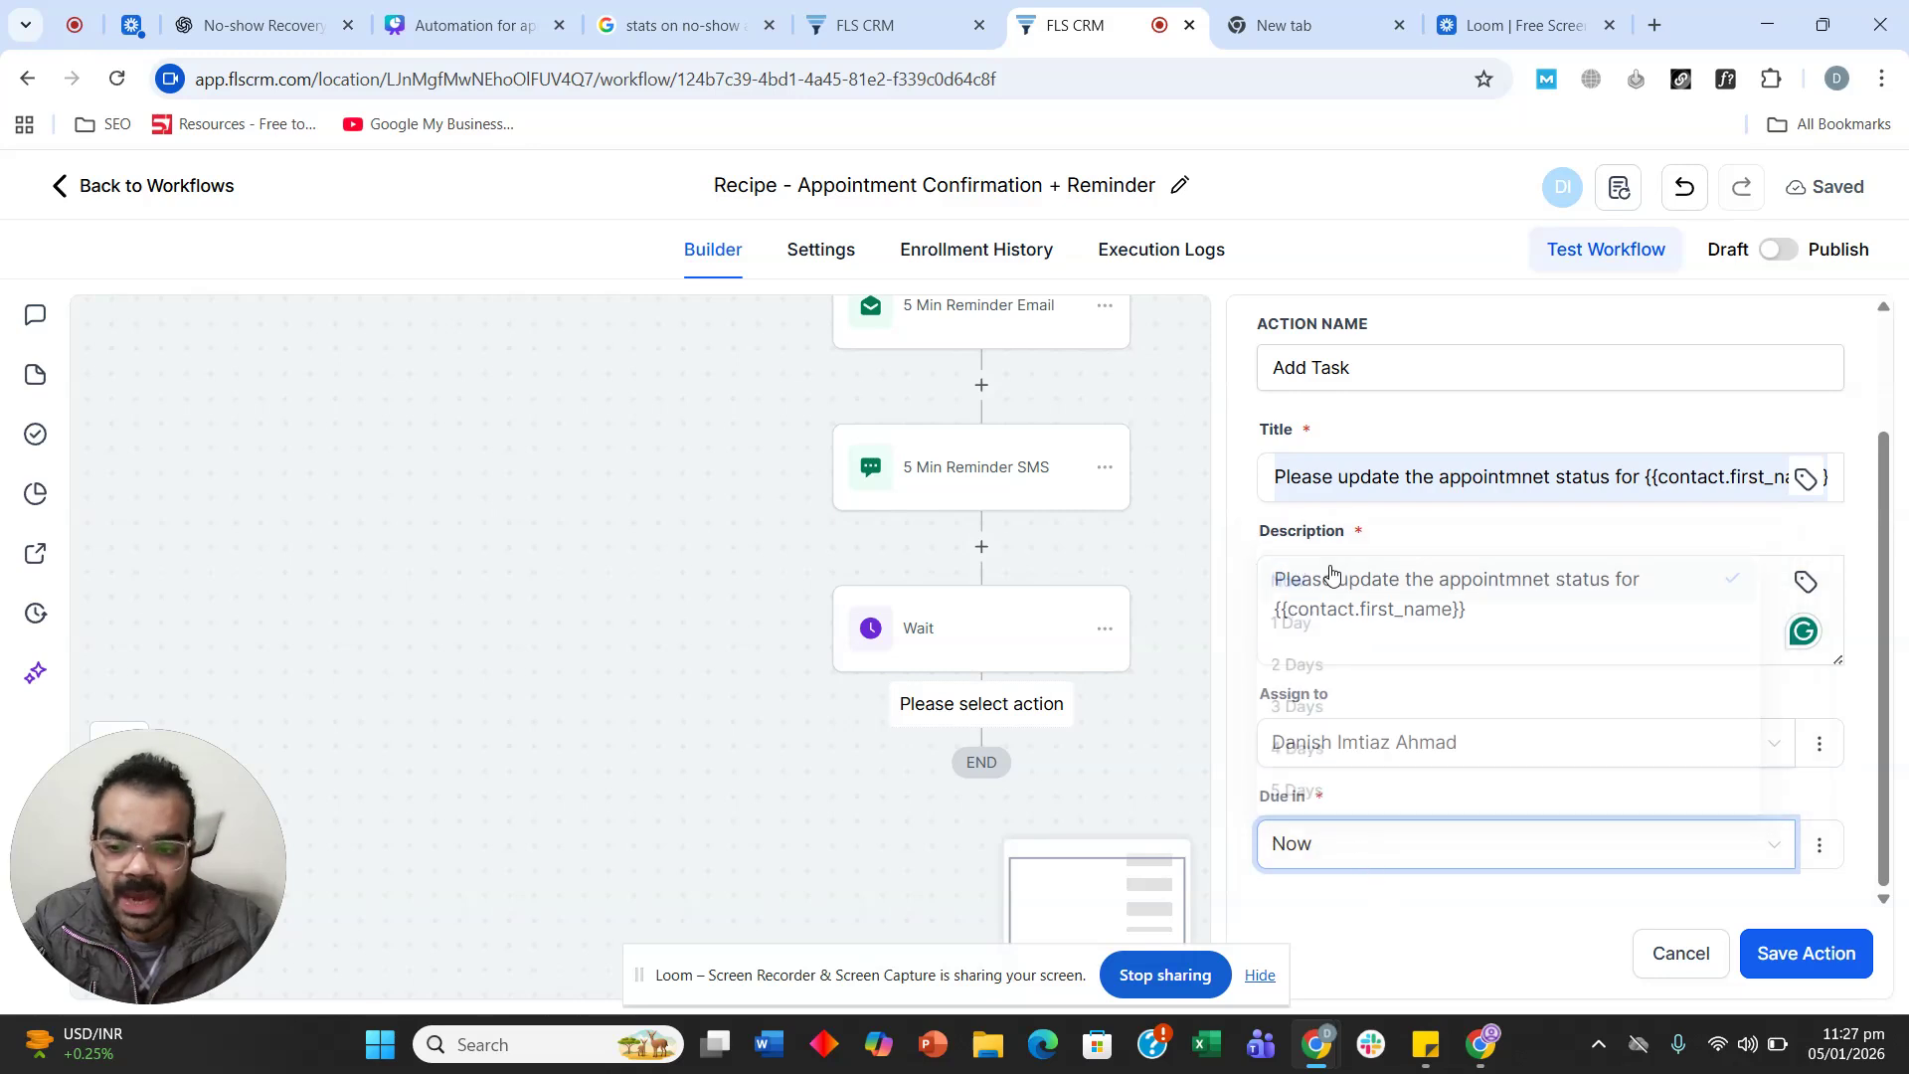
click(1810, 953)
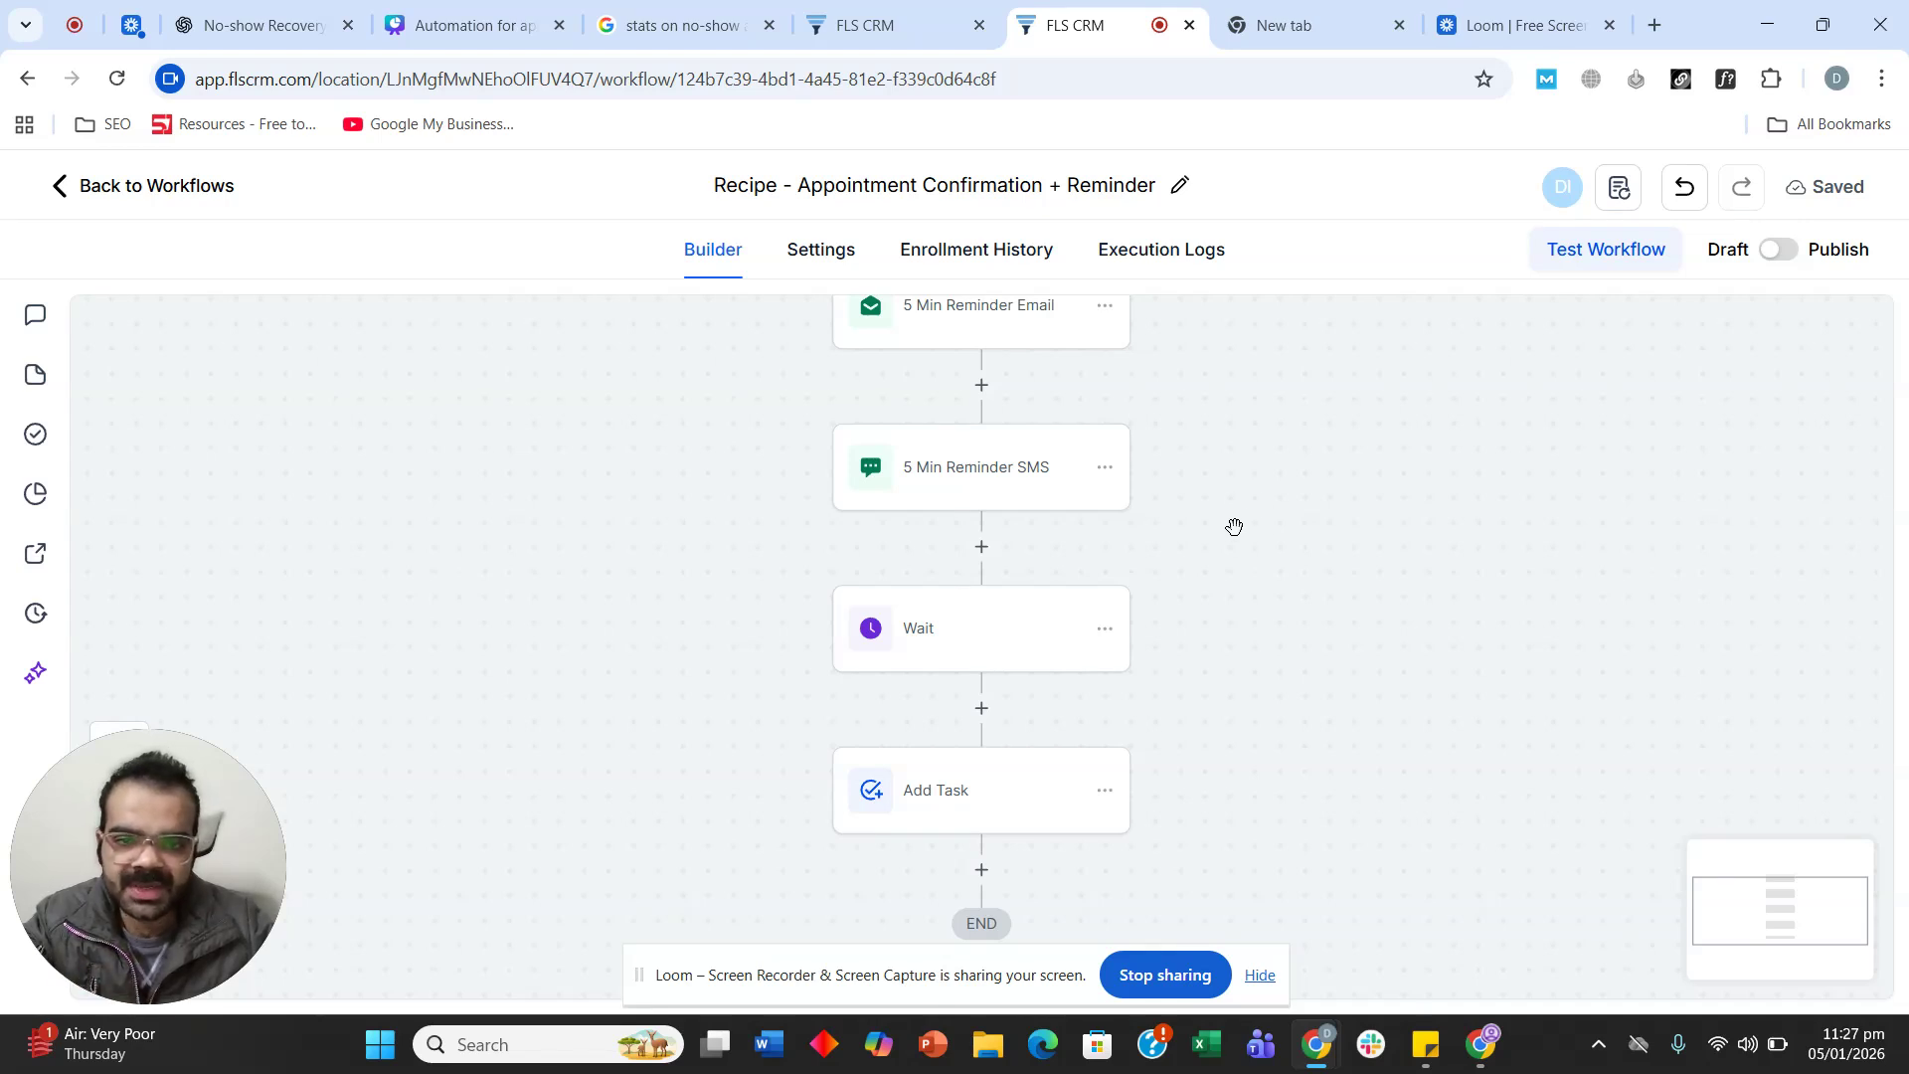
scroll(1252, 617, up, 3)
scroll(1252, 620, up, 15)
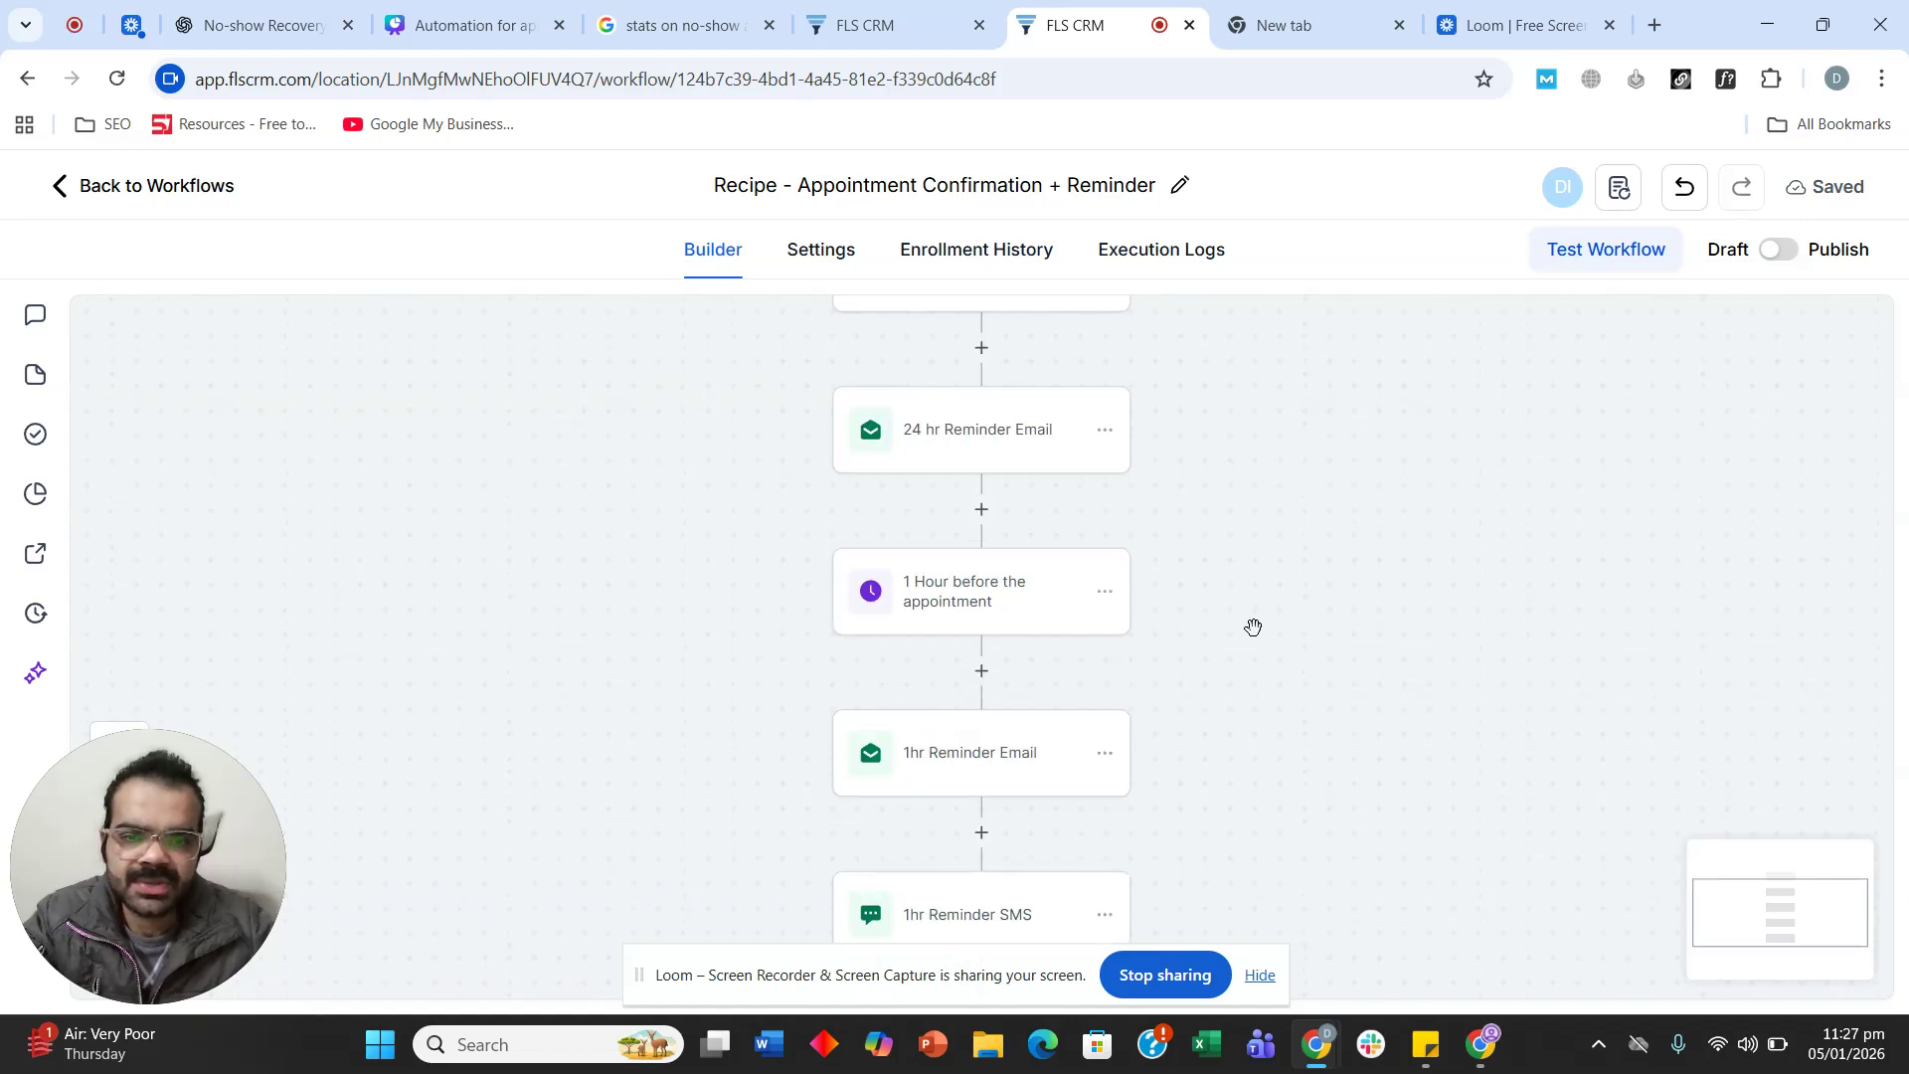
Add a Find Opportunity action directly above the Assign to user step.
scroll(1258, 629, up, 5)
scroll(678, 452, down, 2)
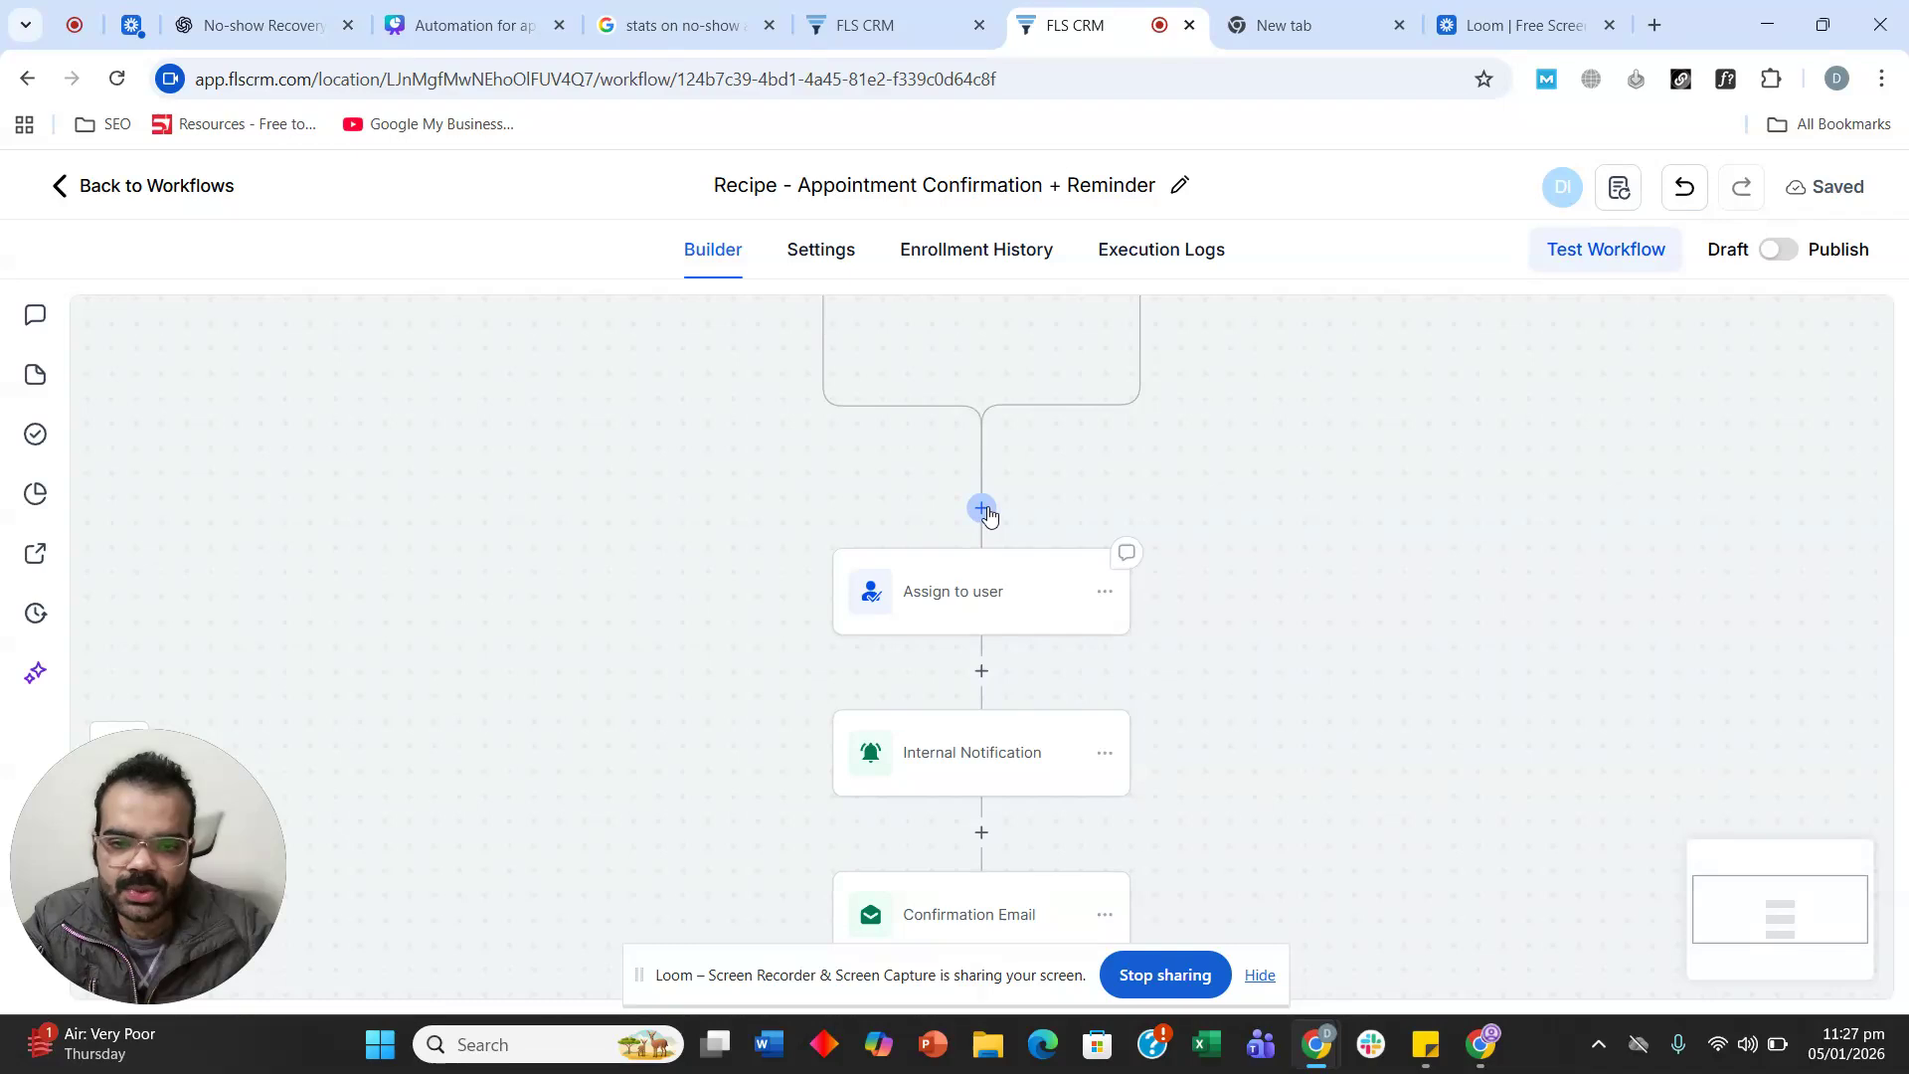
click(982, 511)
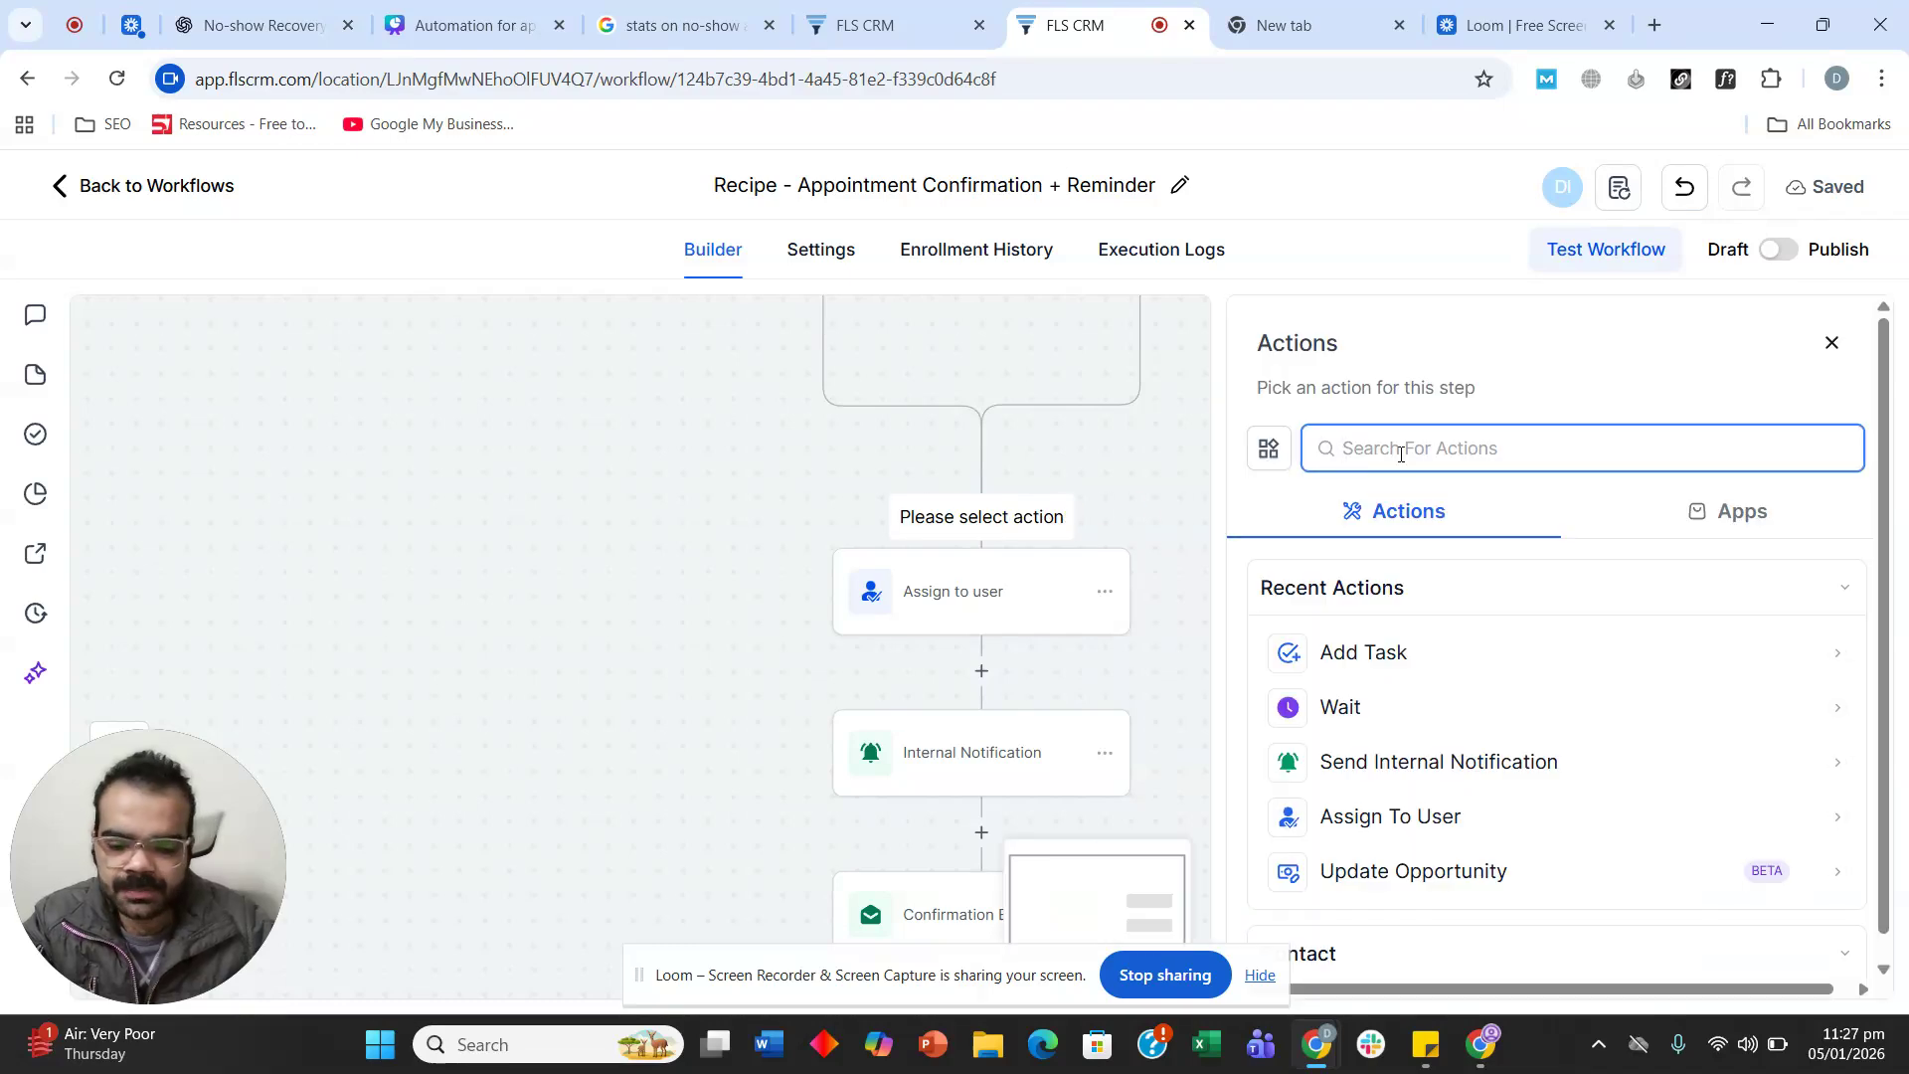
text(find)
scroll(1415, 617, down, 3)
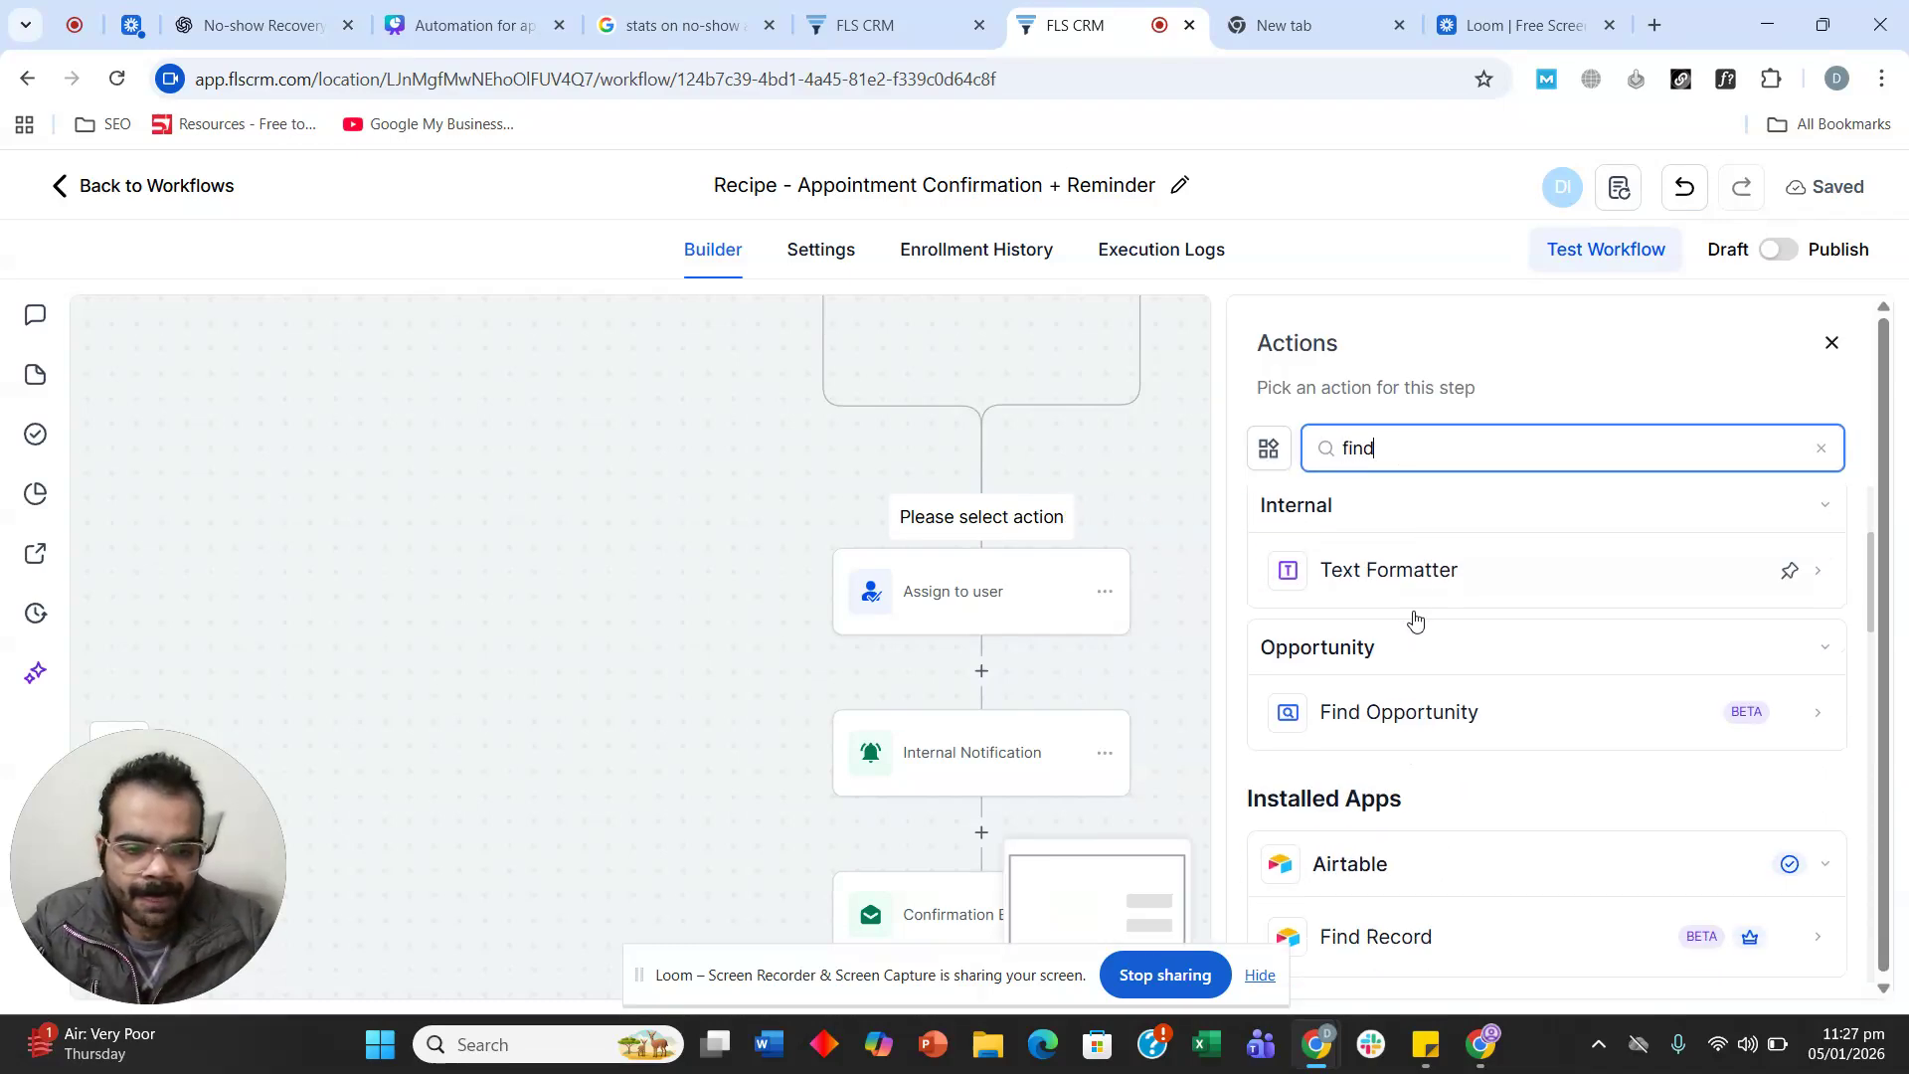
click(1414, 686)
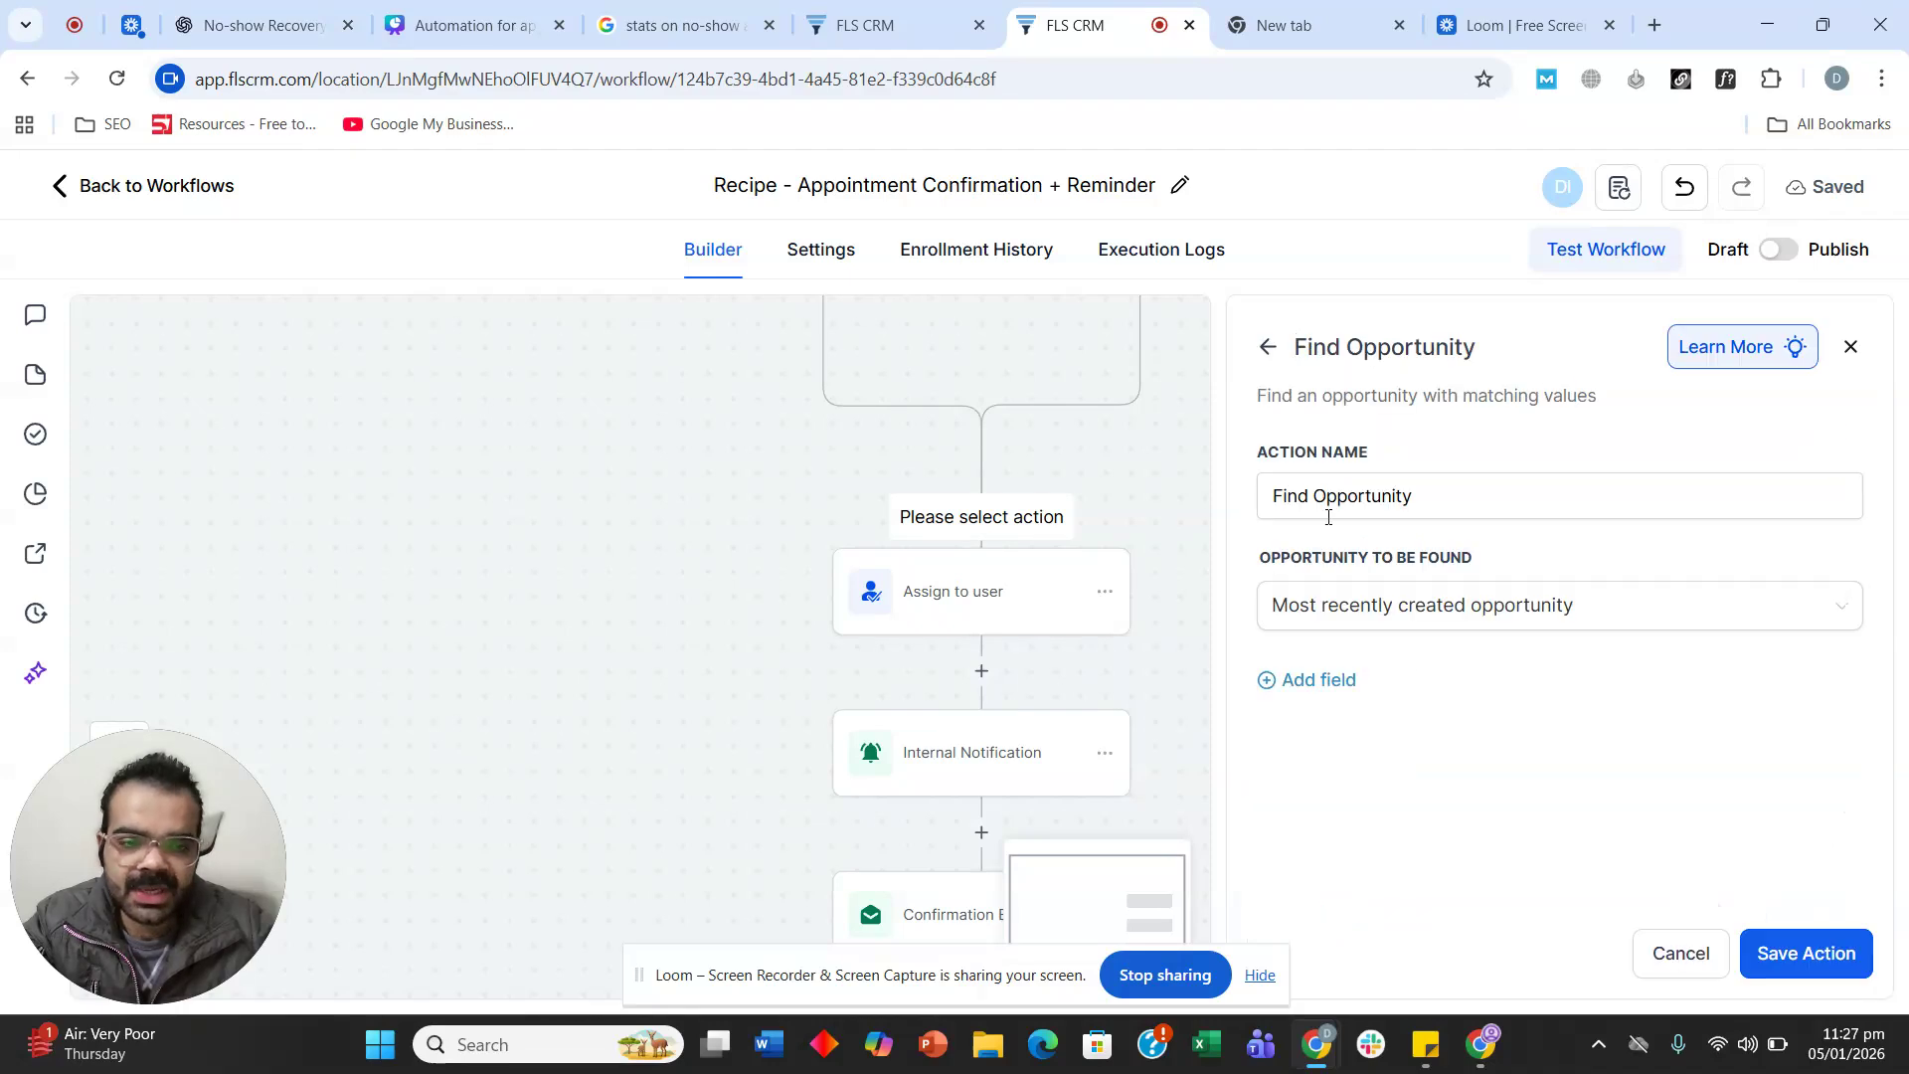
Filter the Find Opportunity action to Pipeline Is Test and save the action.
click(1310, 686)
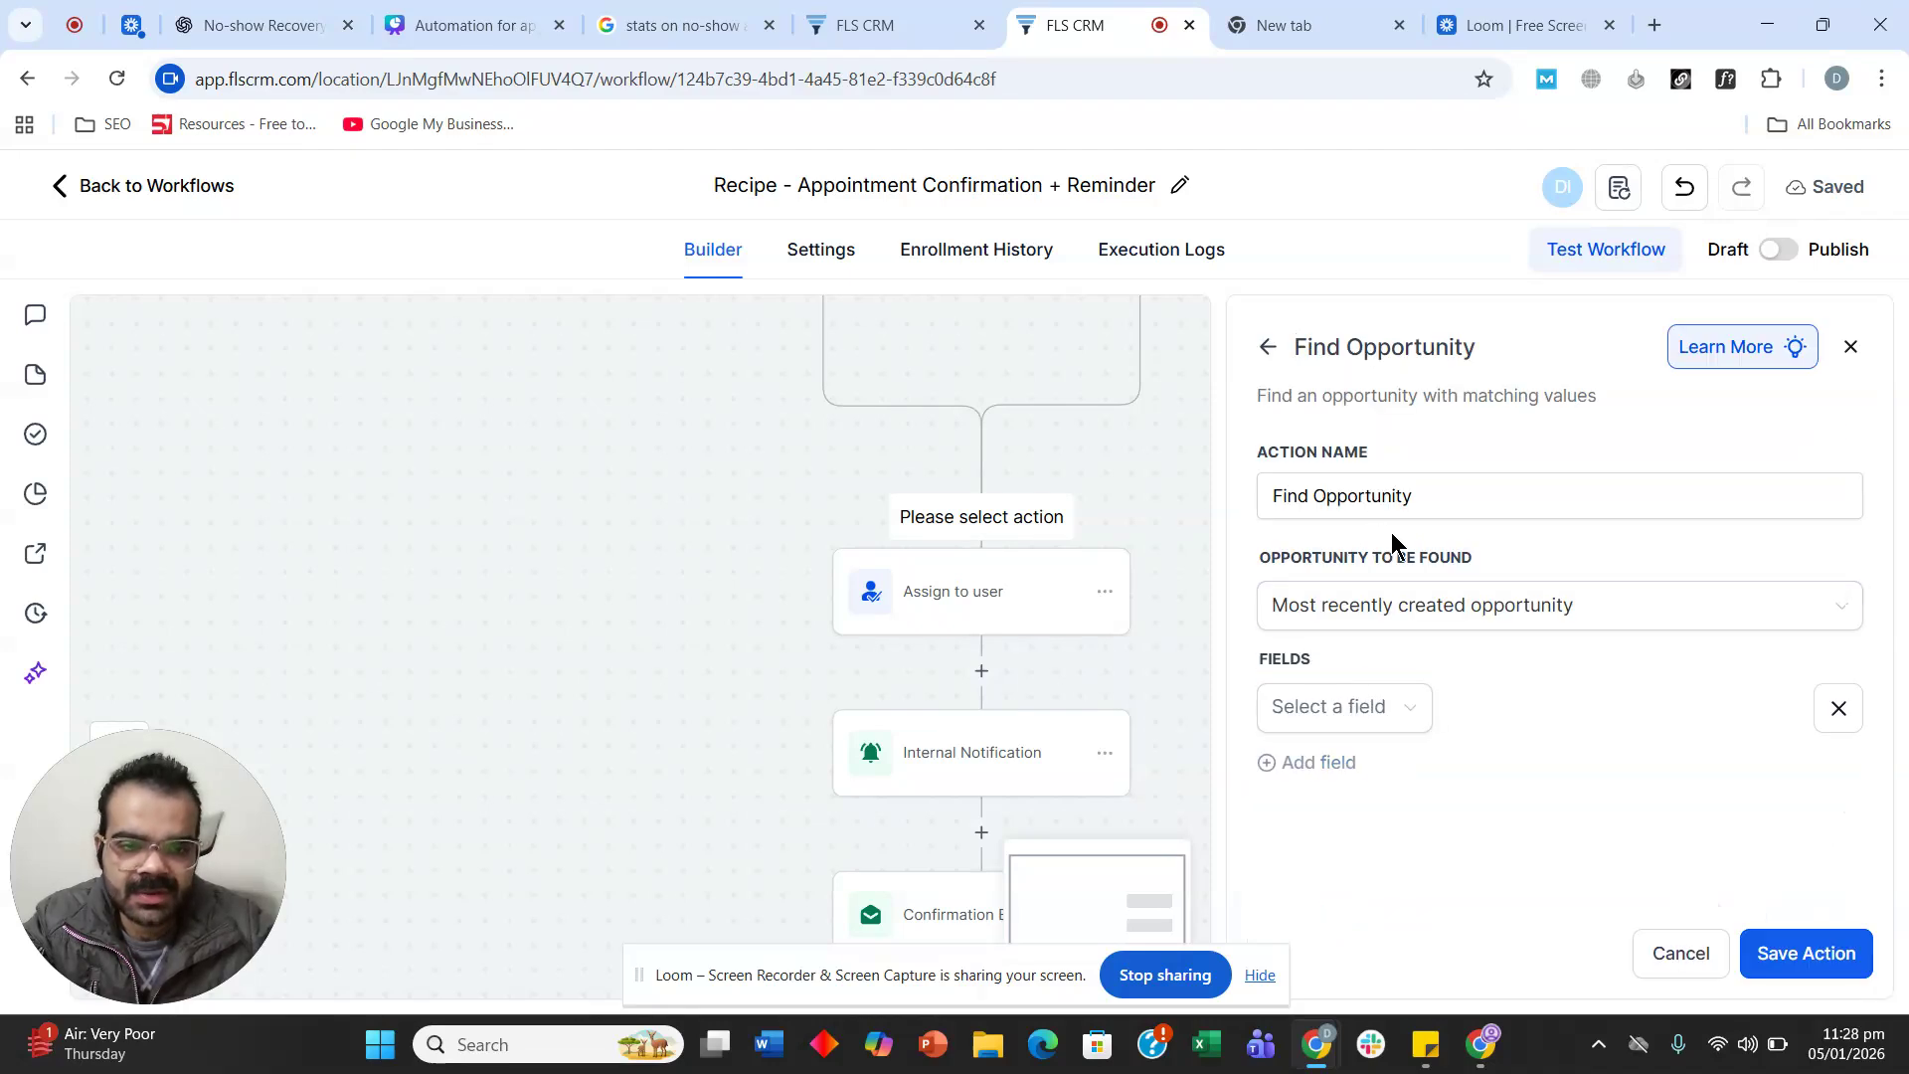
click(1375, 723)
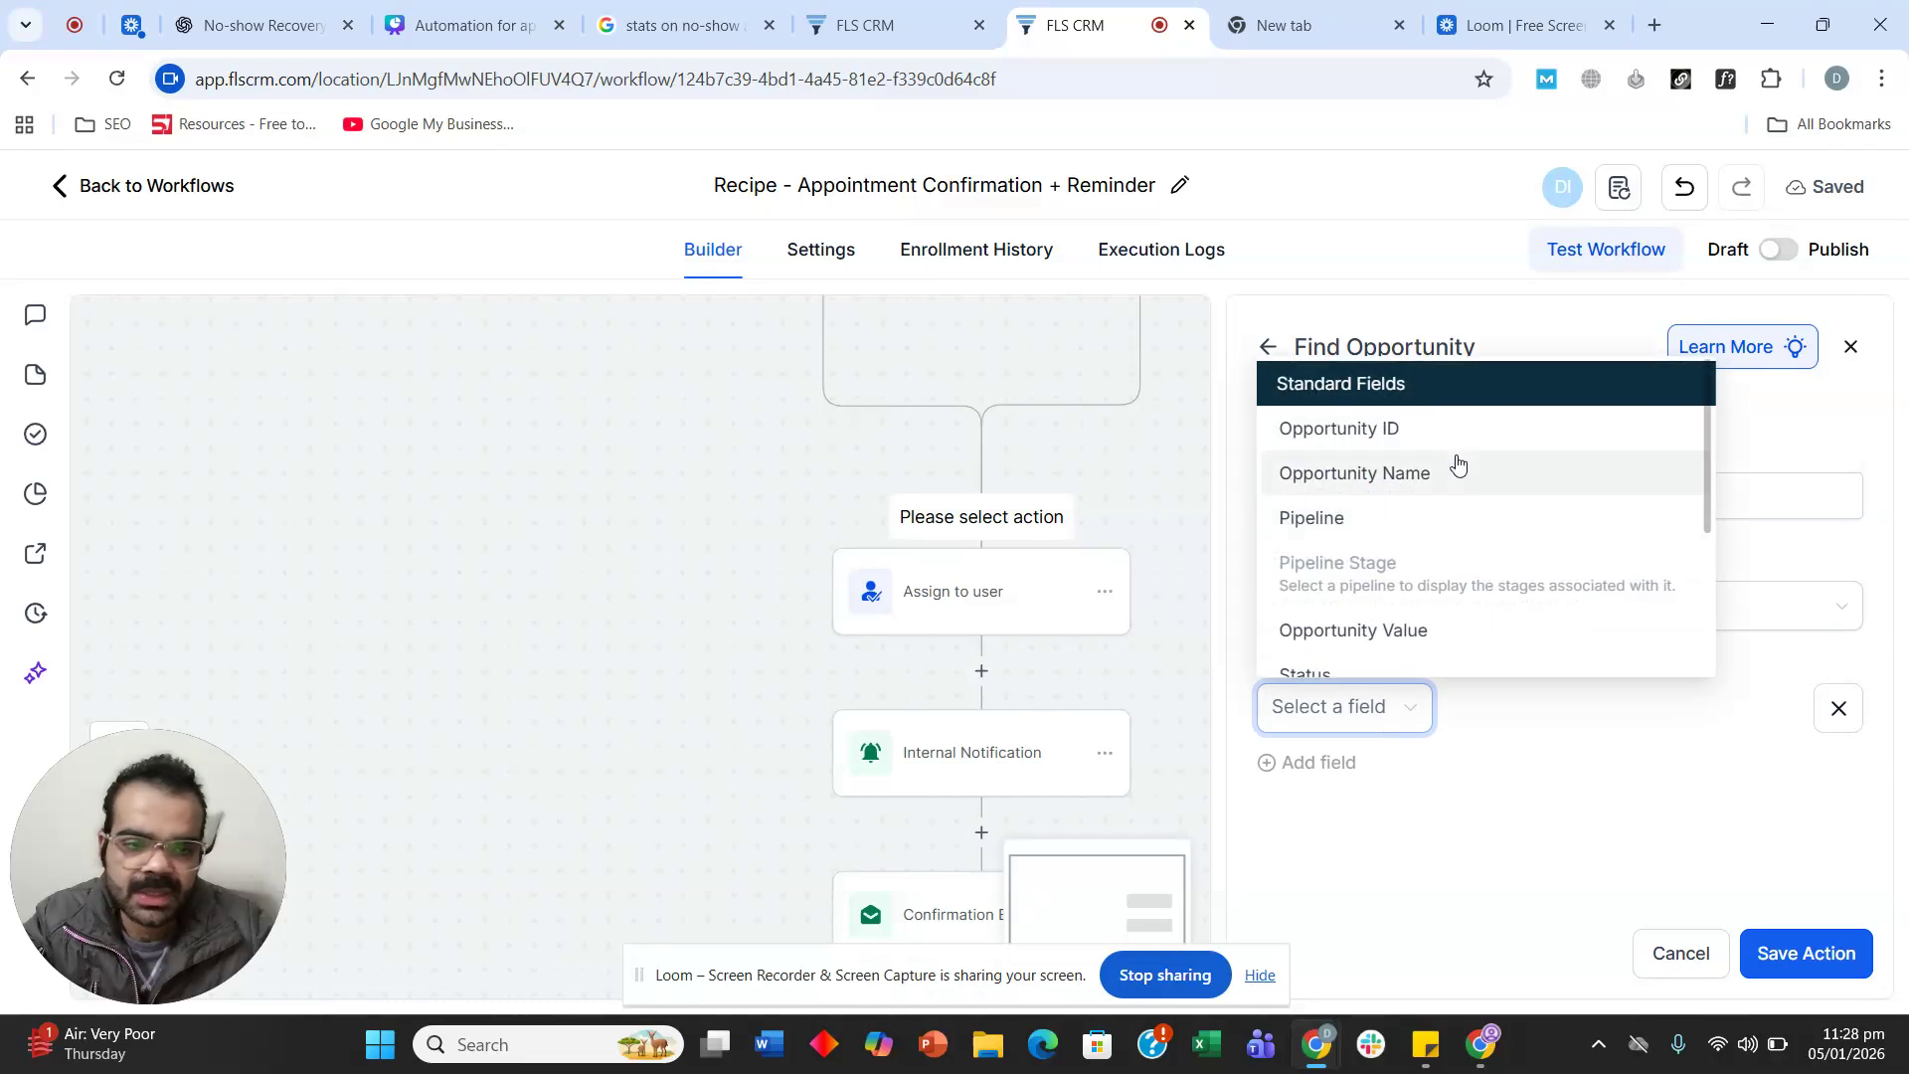
click(1441, 514)
click(1608, 708)
click(1518, 772)
click(1670, 721)
click(1662, 805)
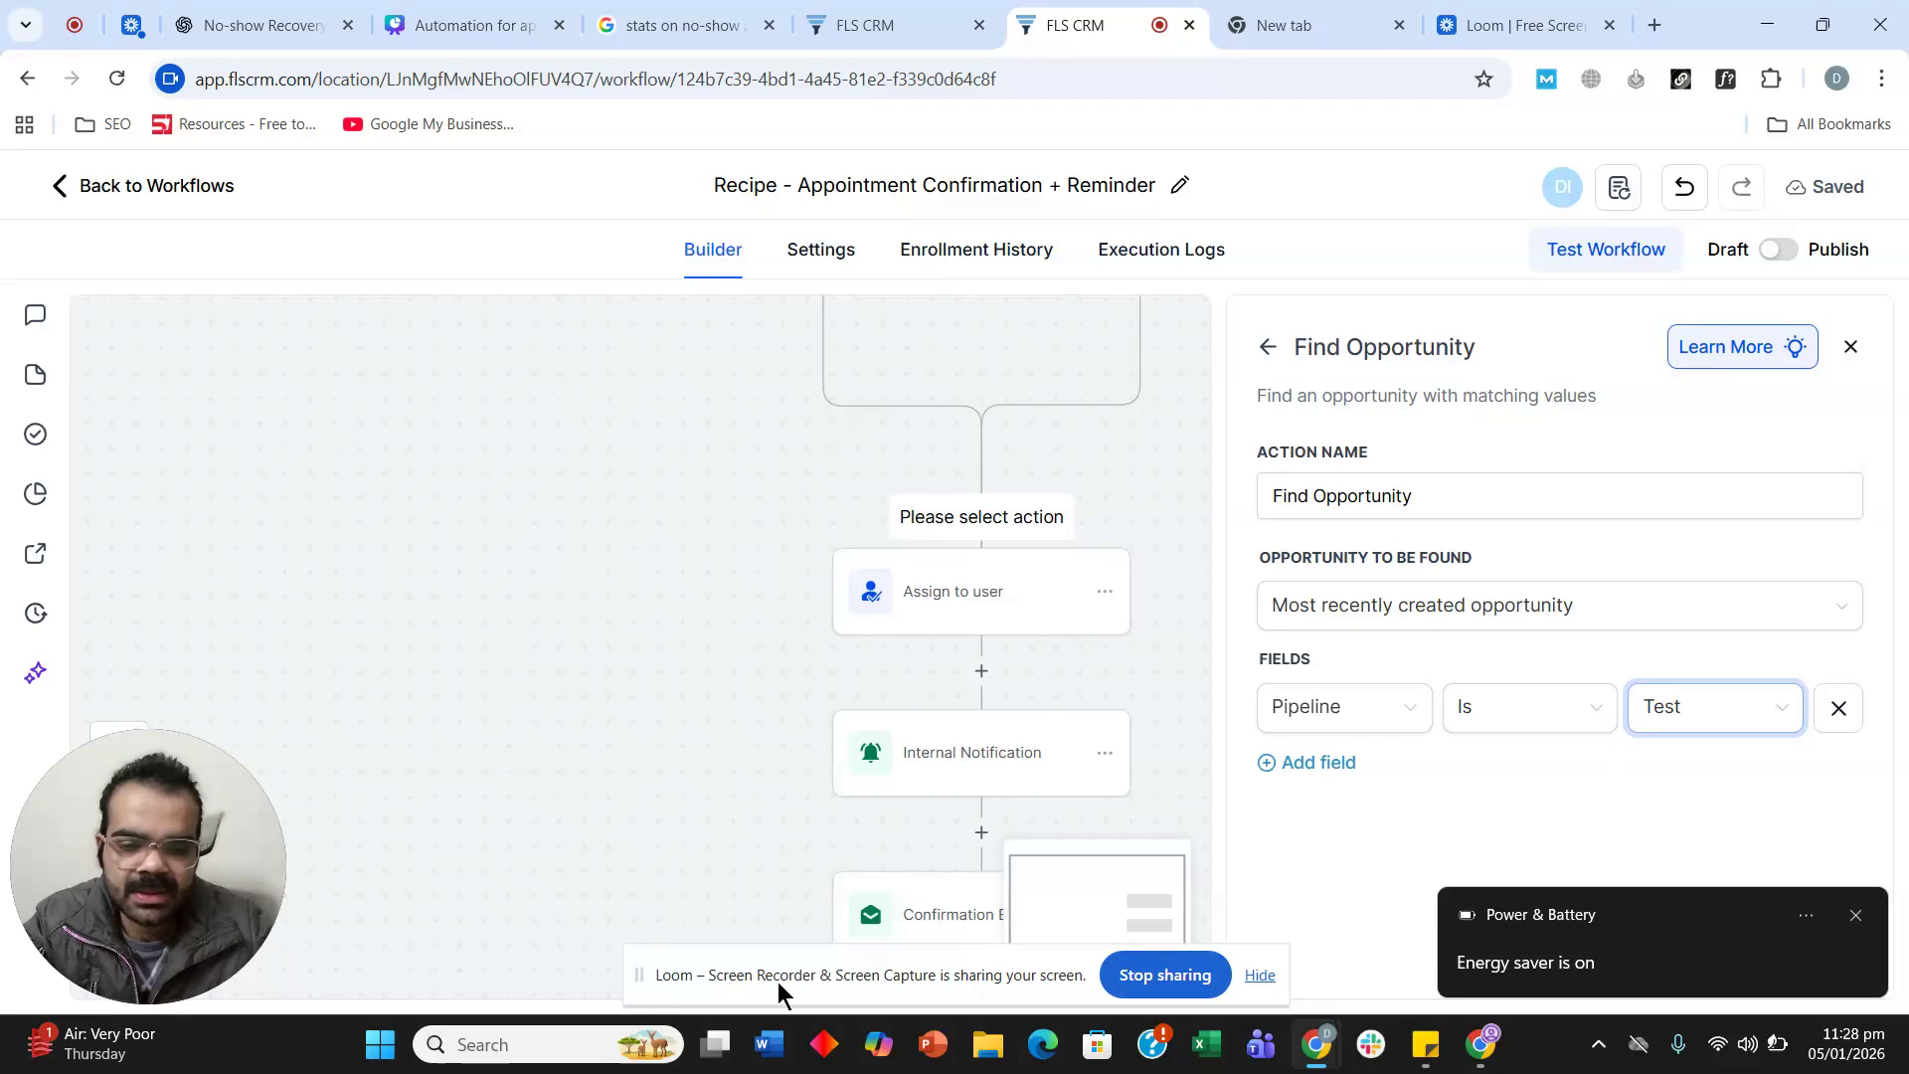
click(645, 987)
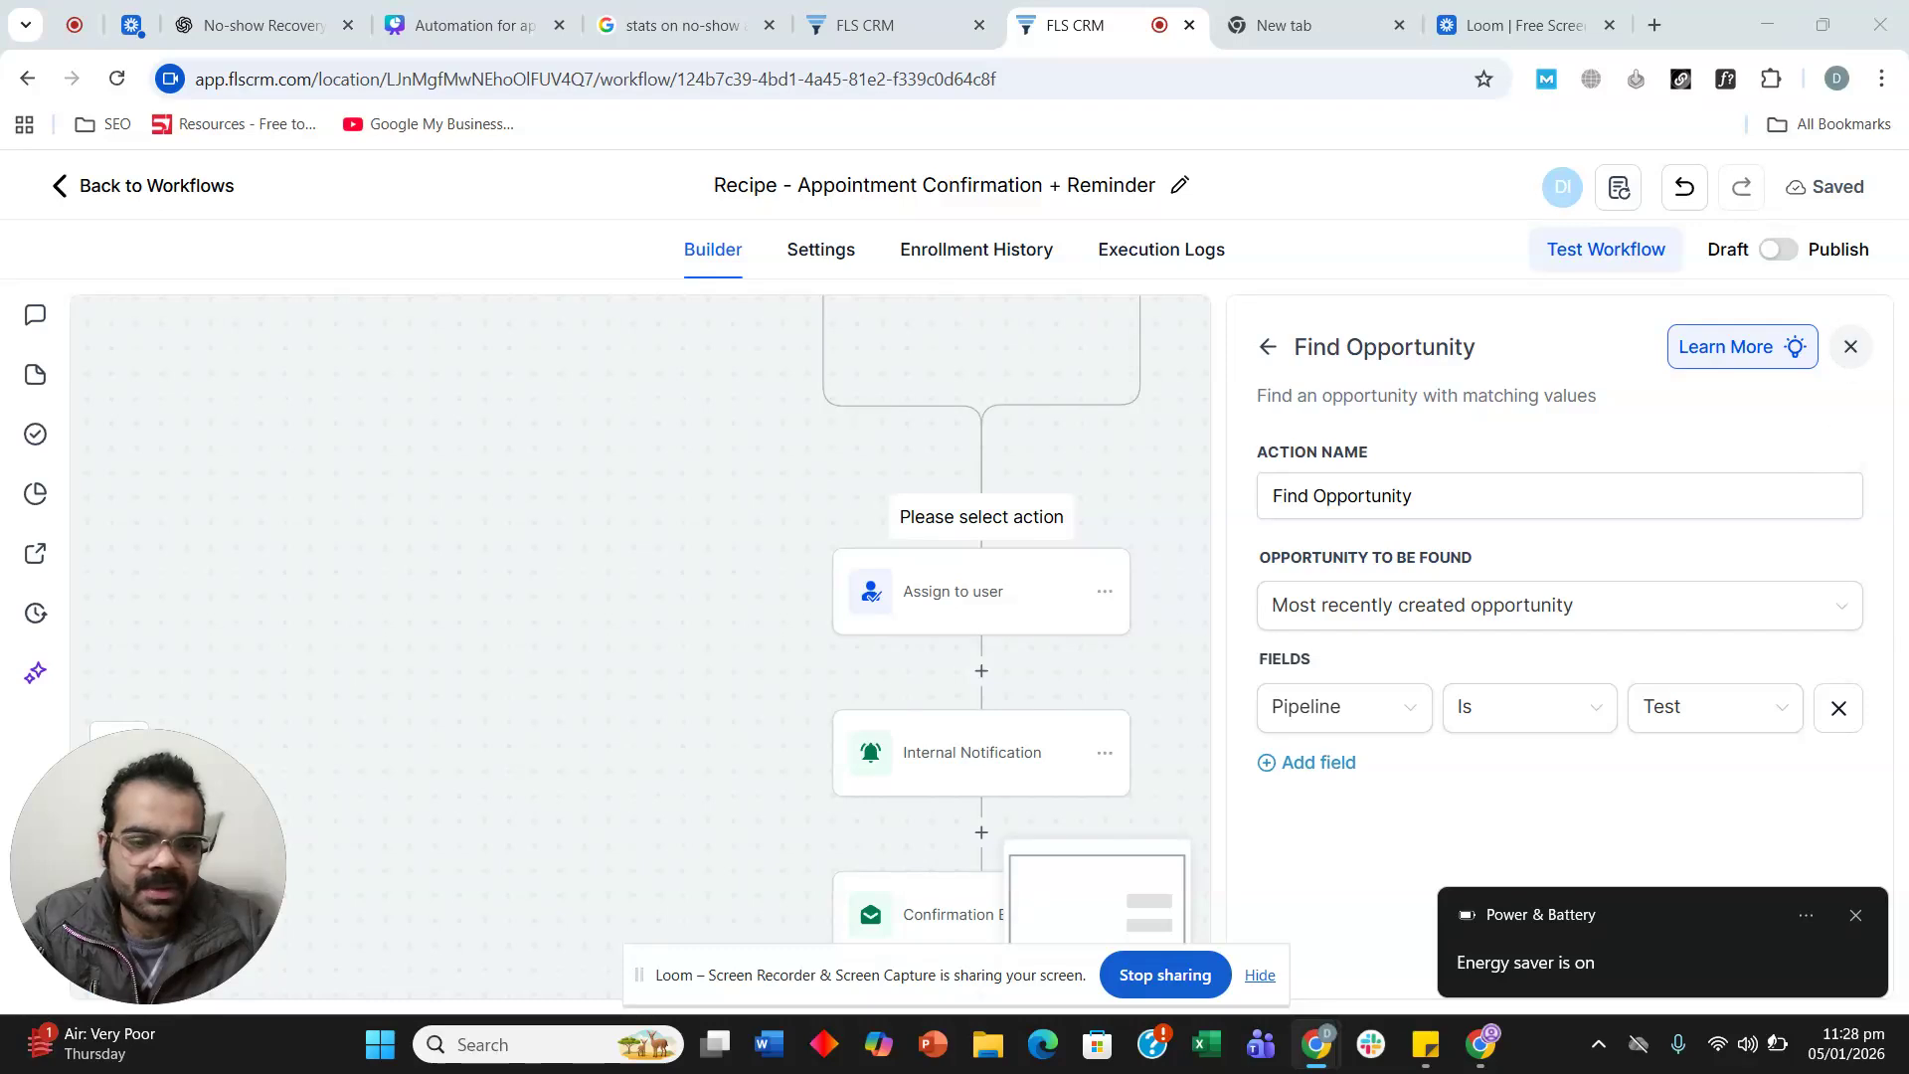
click(1855, 915)
click(1796, 971)
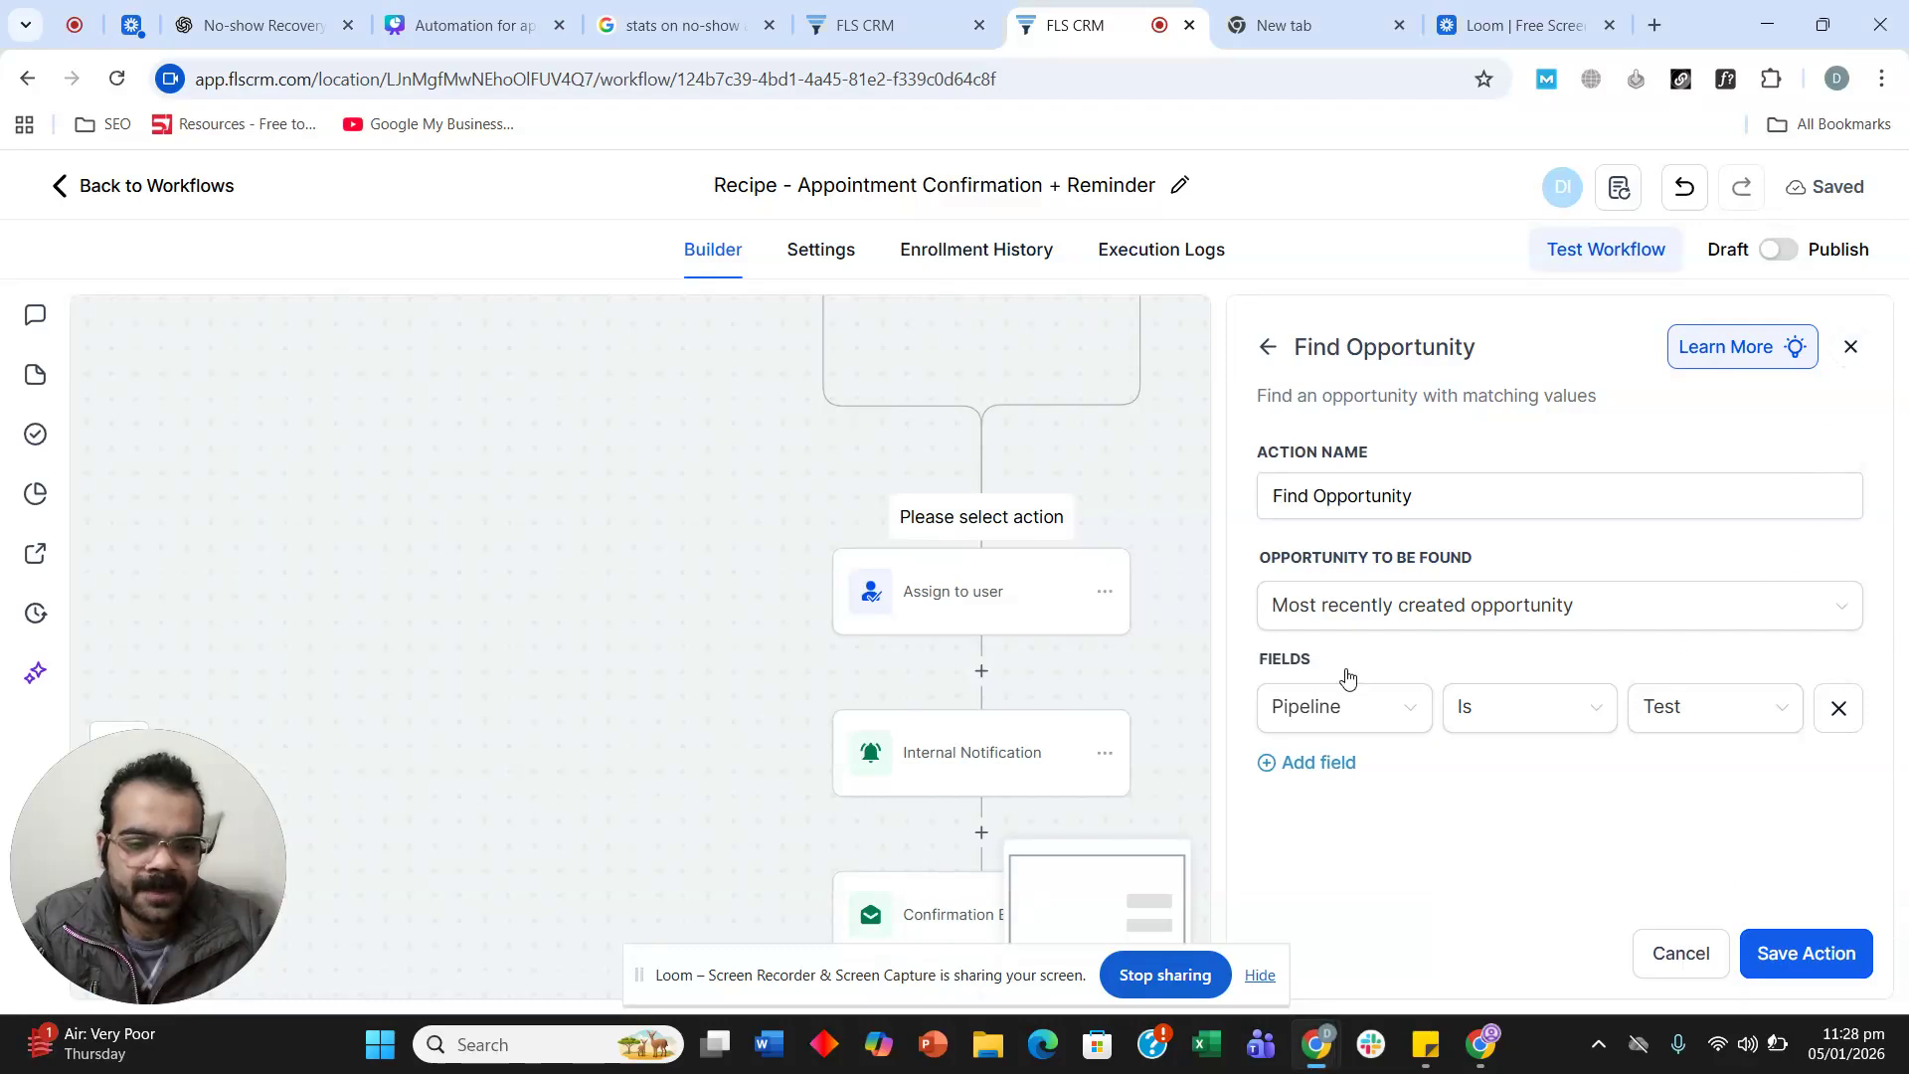
Add an Update Opportunity action at the start of the Opportunity Found branch.
scroll(1280, 589, down, 3)
scroll(1280, 589, down, 1)
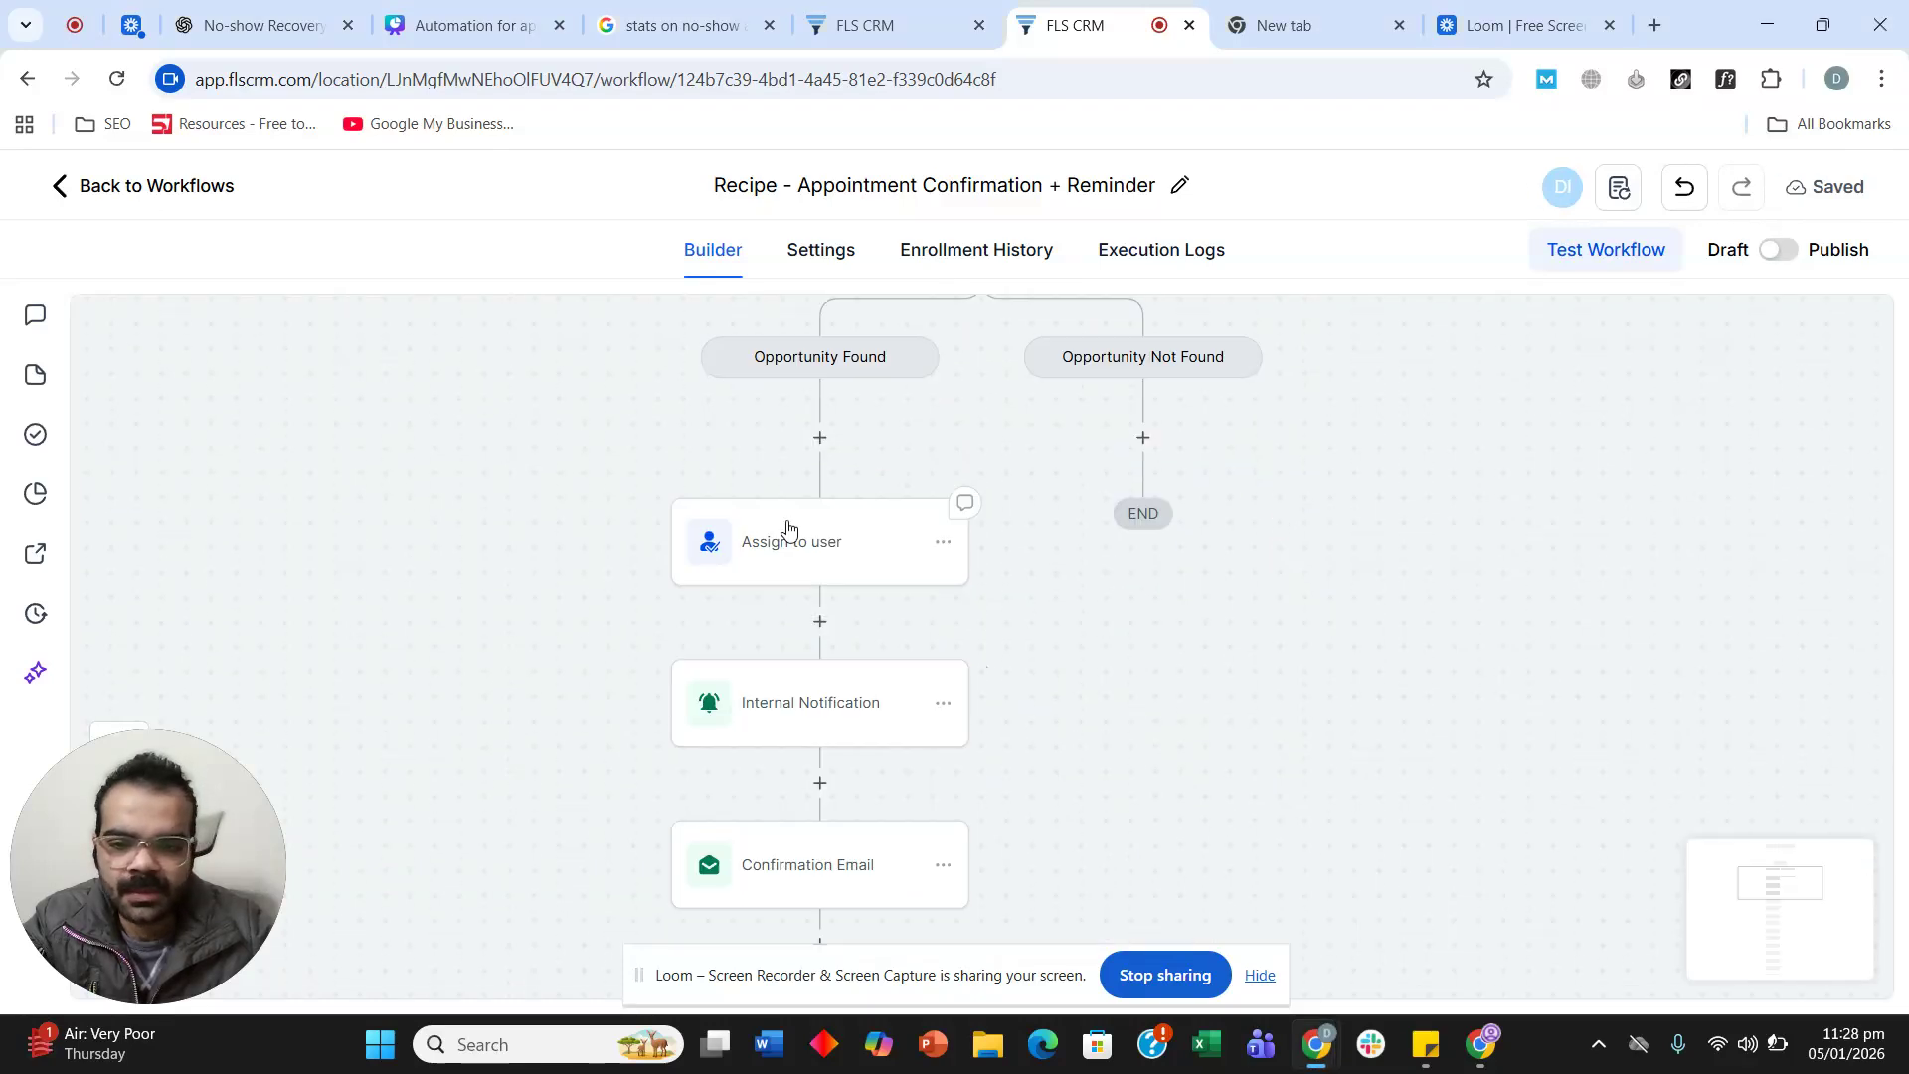
click(822, 444)
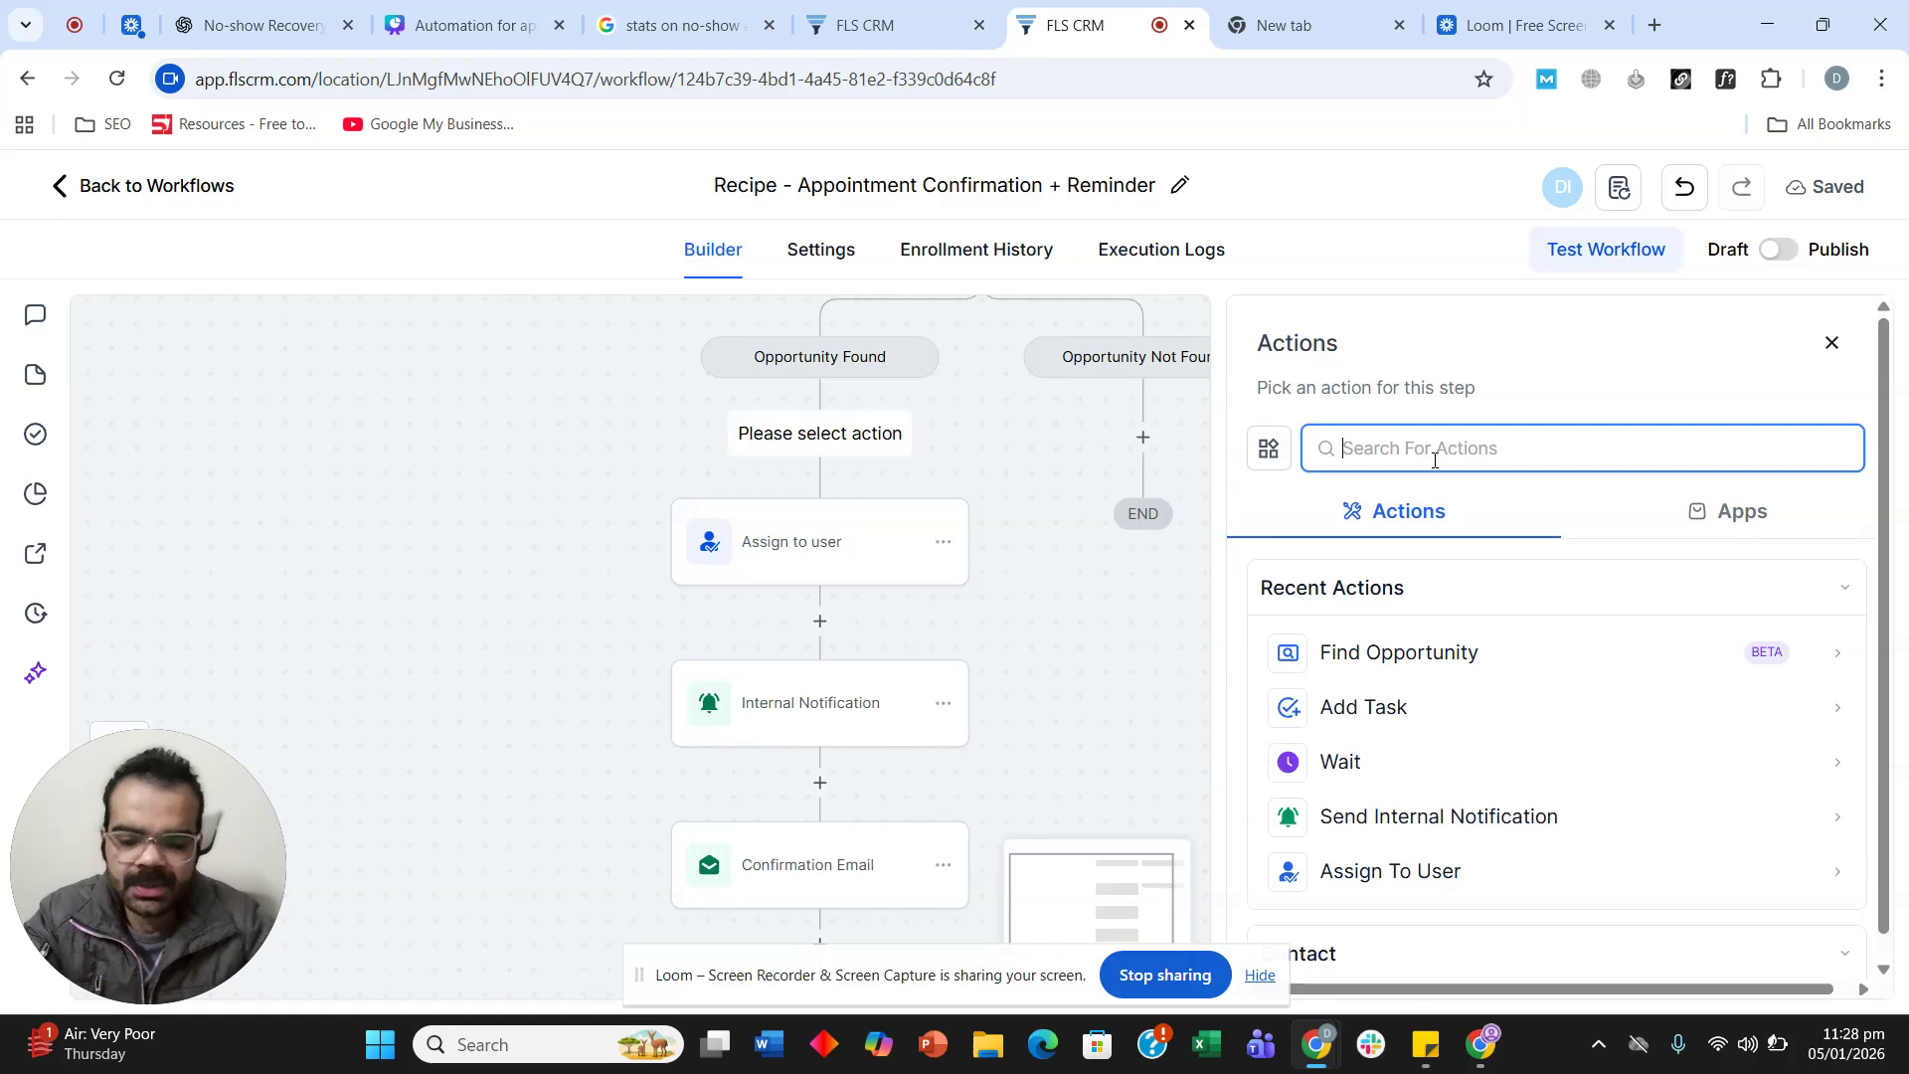
text(update)
scroll(1432, 537, down, 4)
scroll(1494, 814, up, 4)
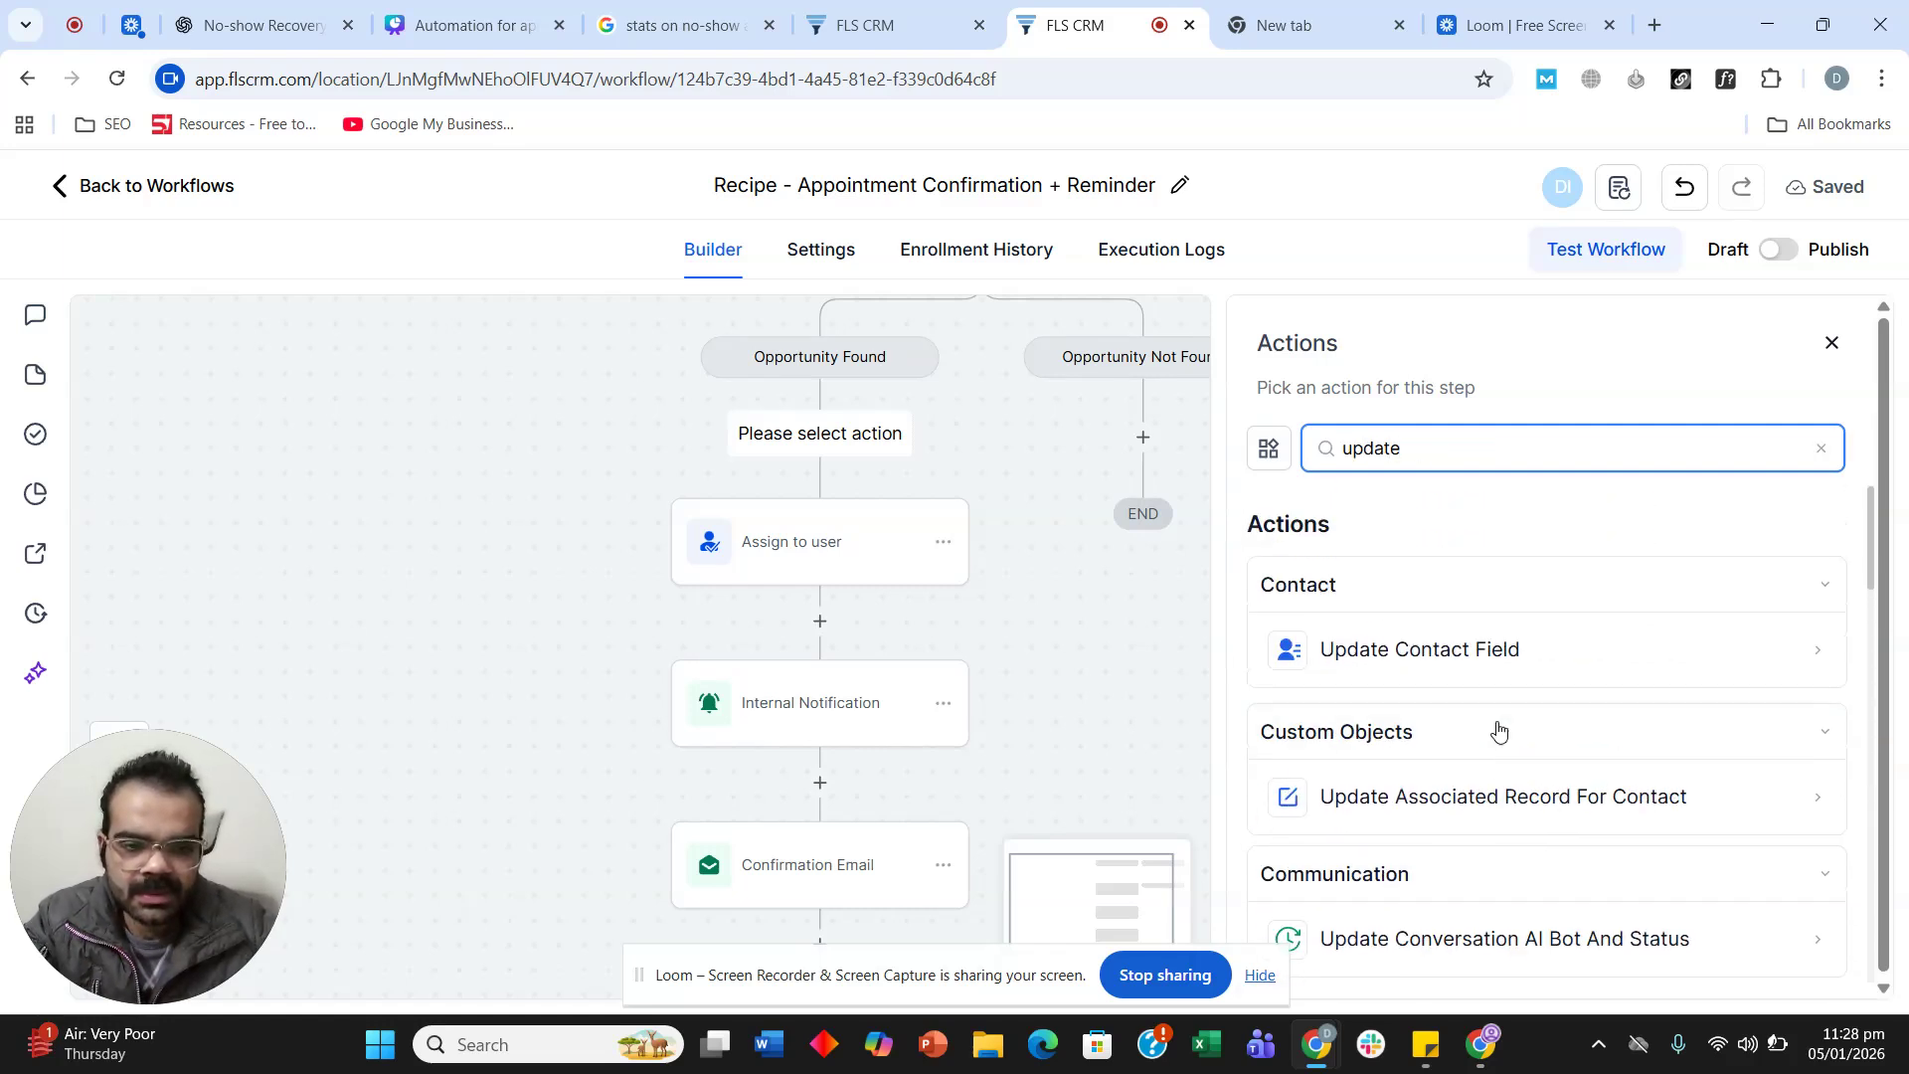
scroll(1495, 716, down, 5)
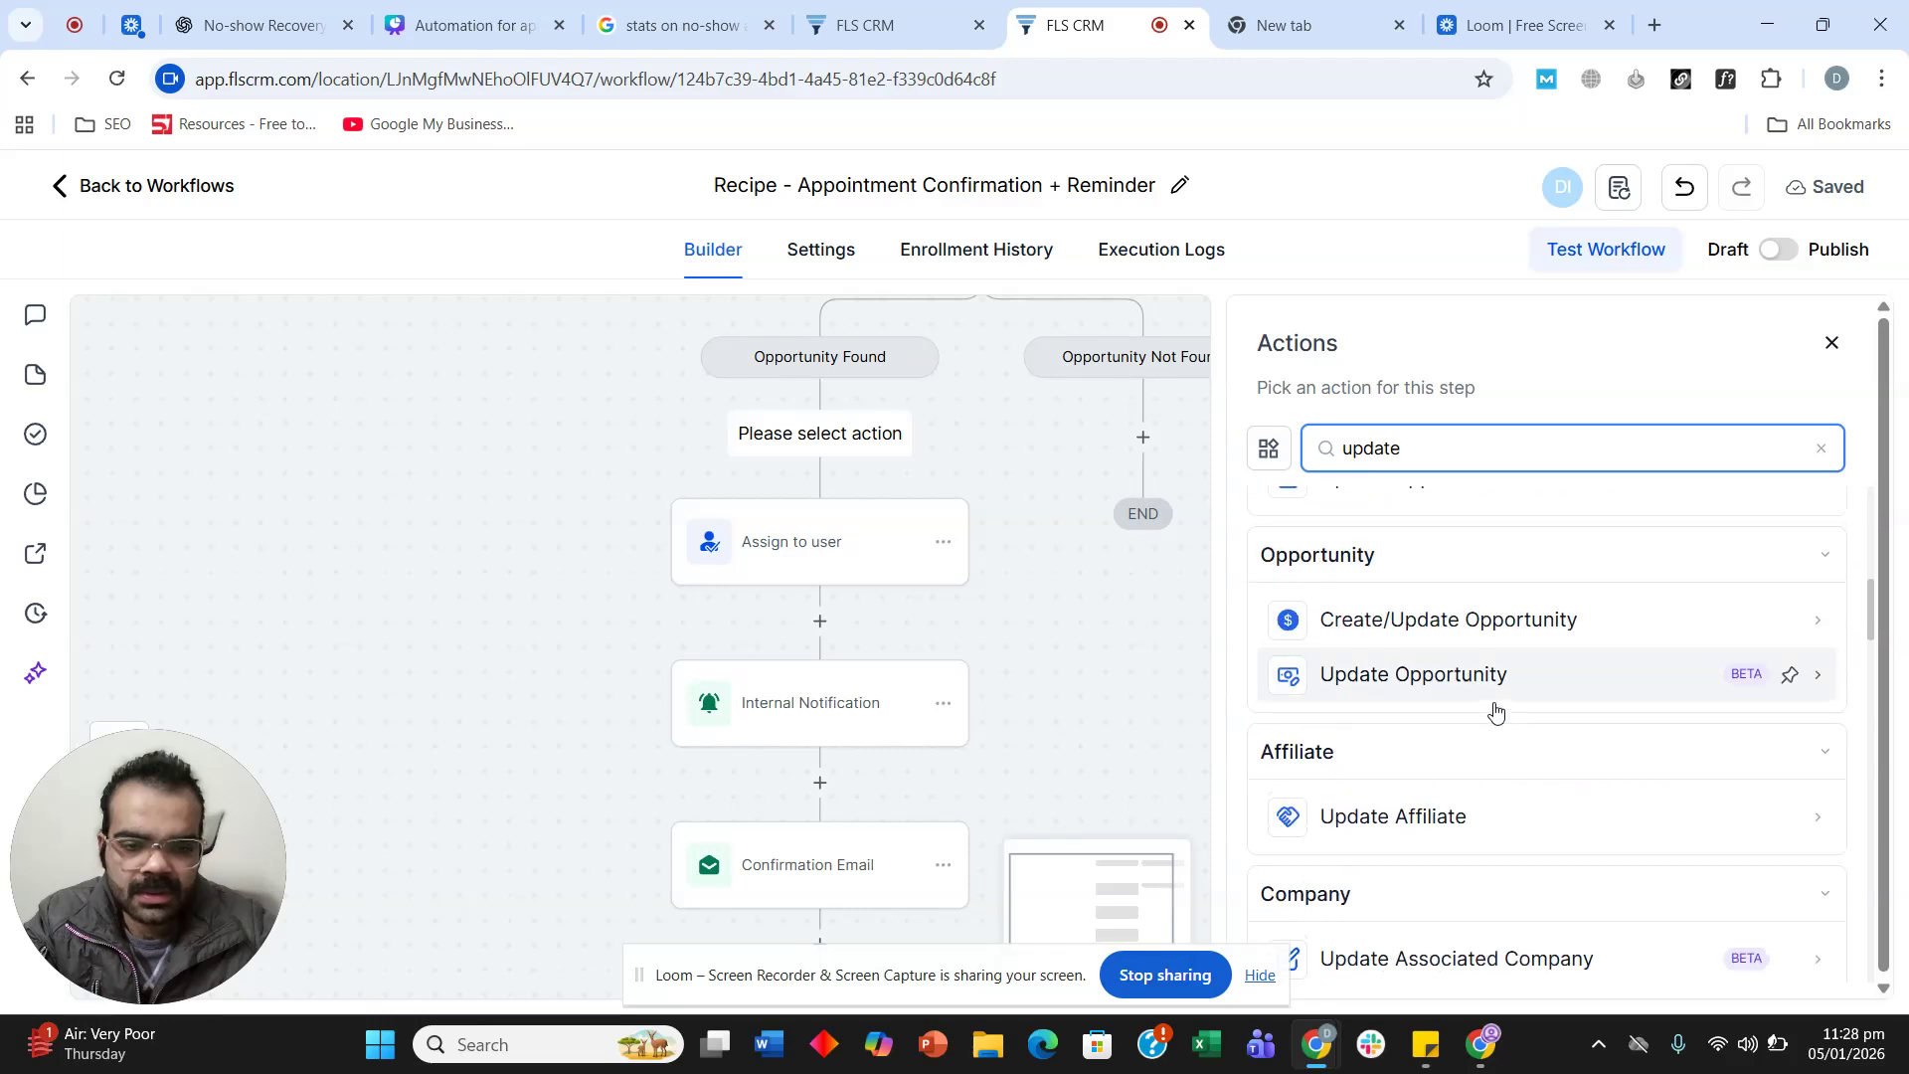
click(1498, 707)
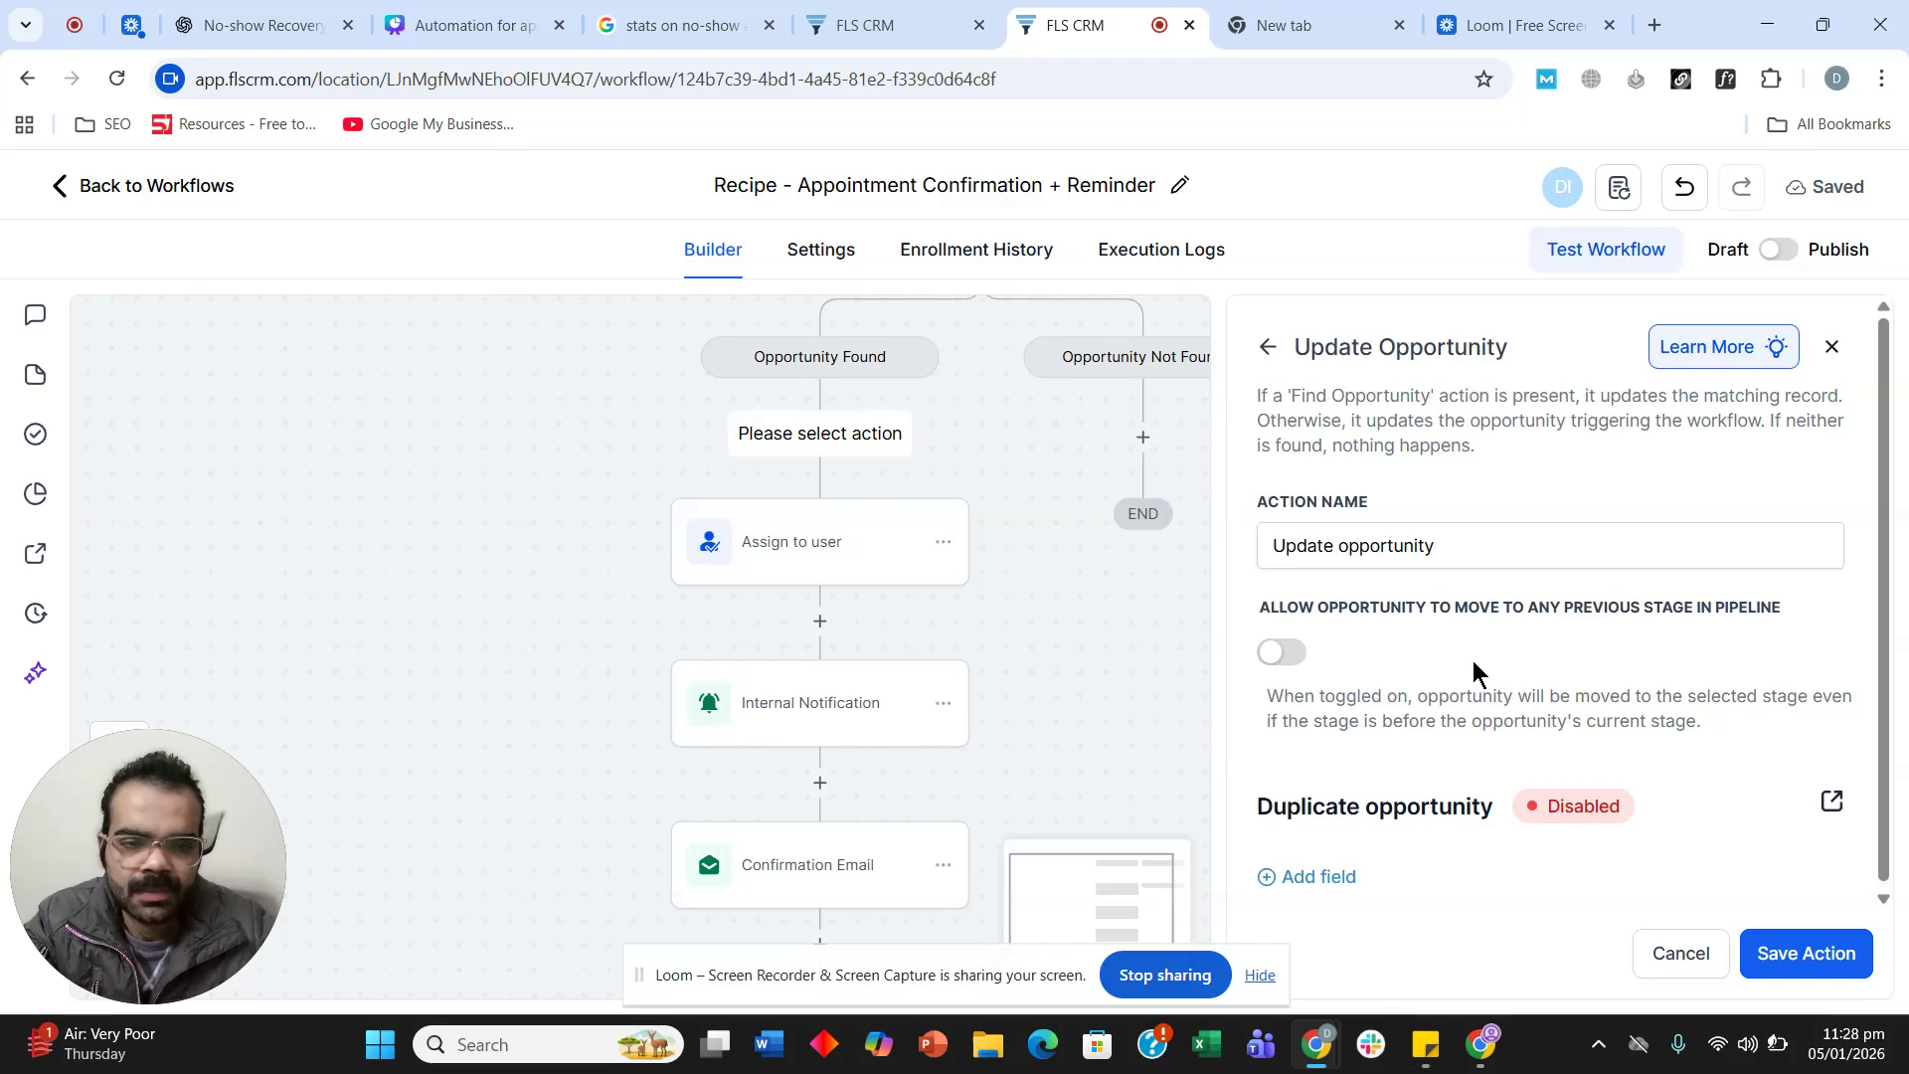
Add a Pipeline field set to Test in the Update Opportunity action.
click(1315, 874)
click(1440, 810)
click(1394, 550)
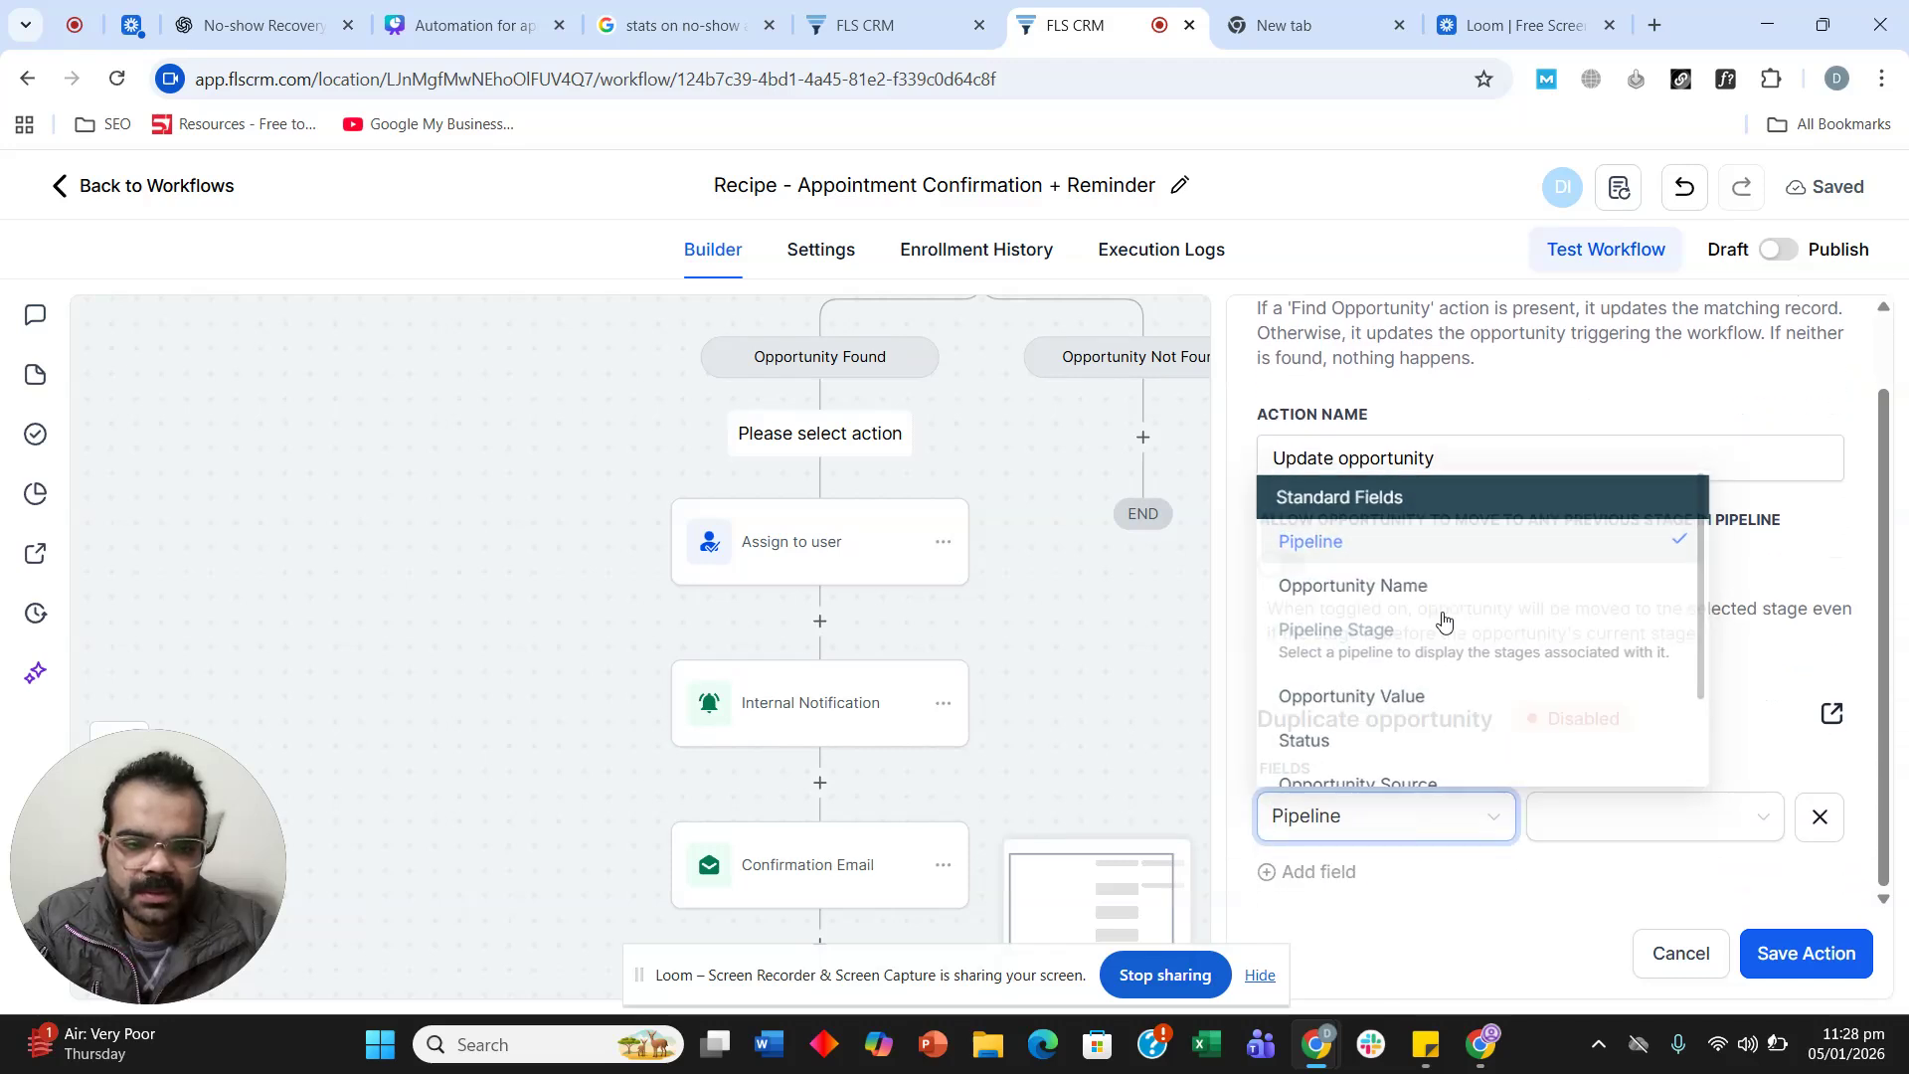
click(1570, 810)
click(1557, 916)
Add a Pipeline Stage field set to Appointment Booked and save the Update Opportunity action.
click(1364, 880)
click(1396, 815)
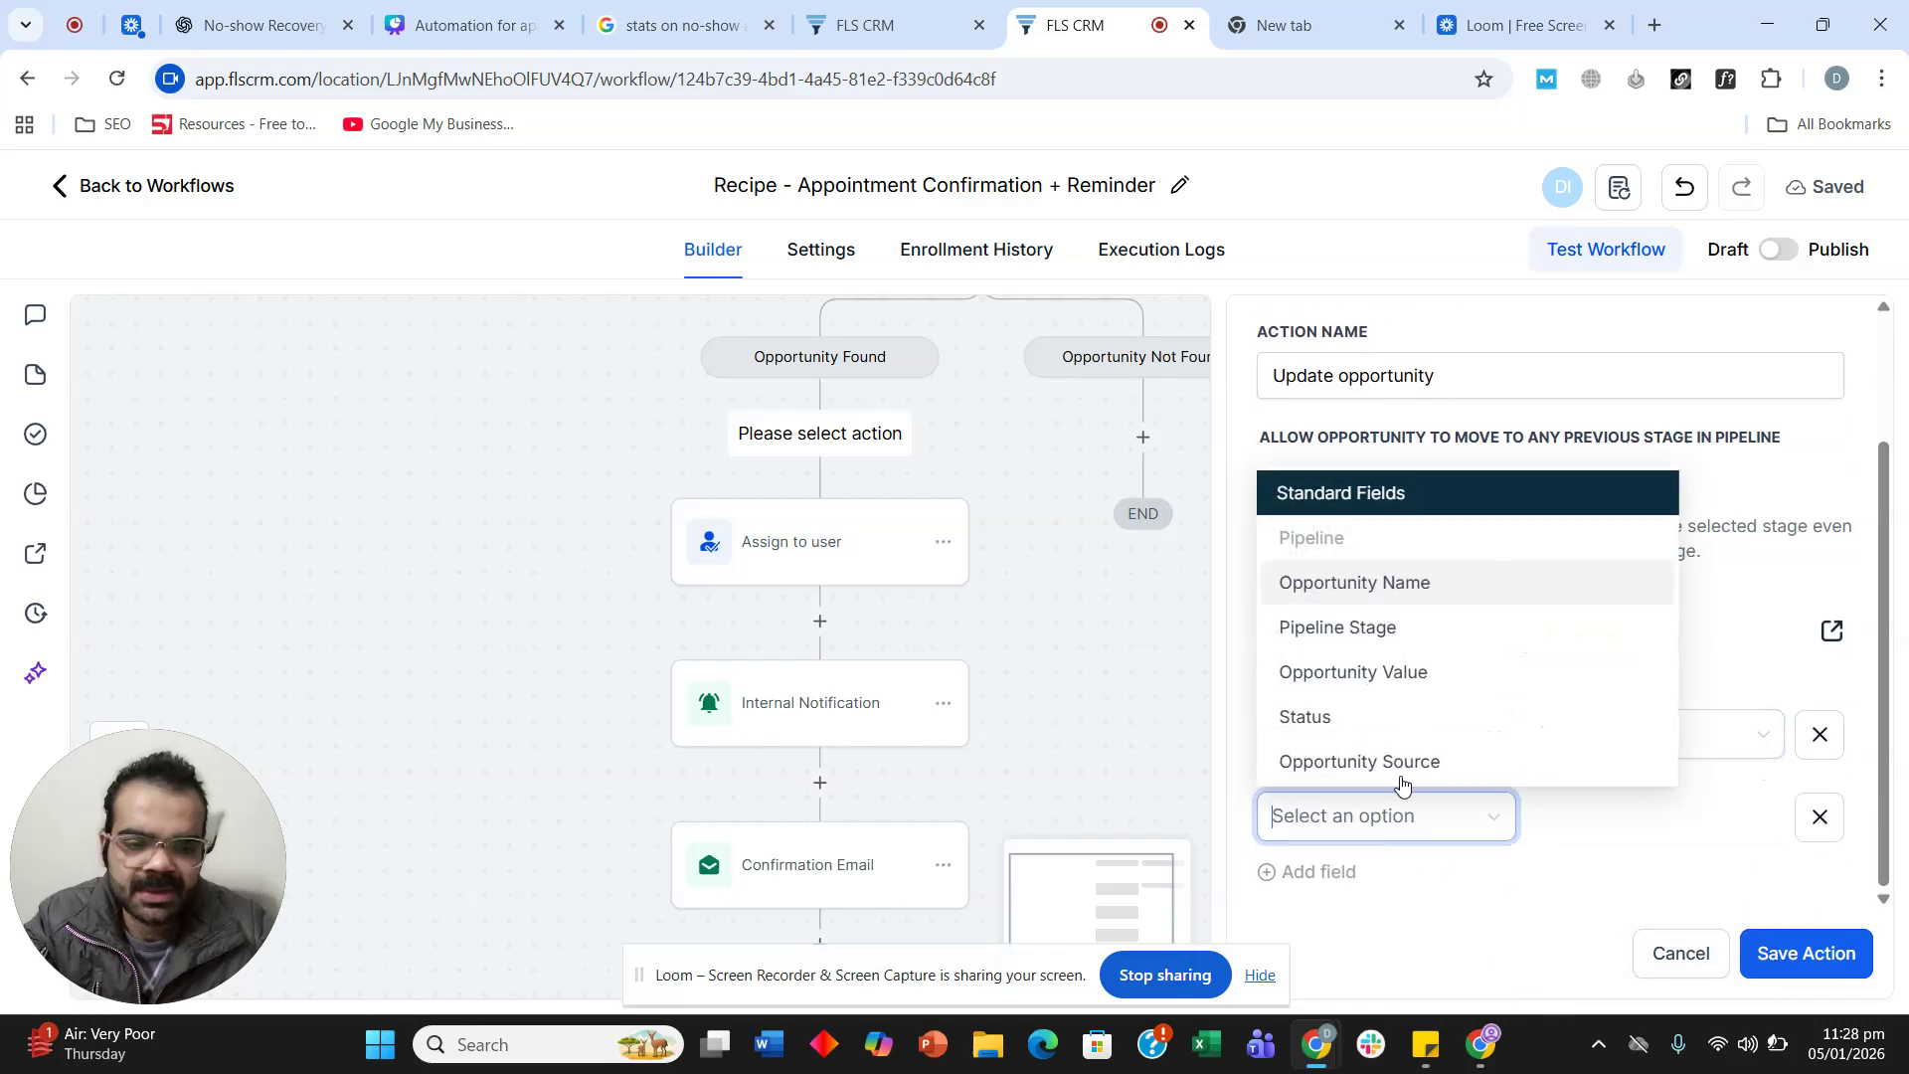
click(1399, 629)
click(1604, 818)
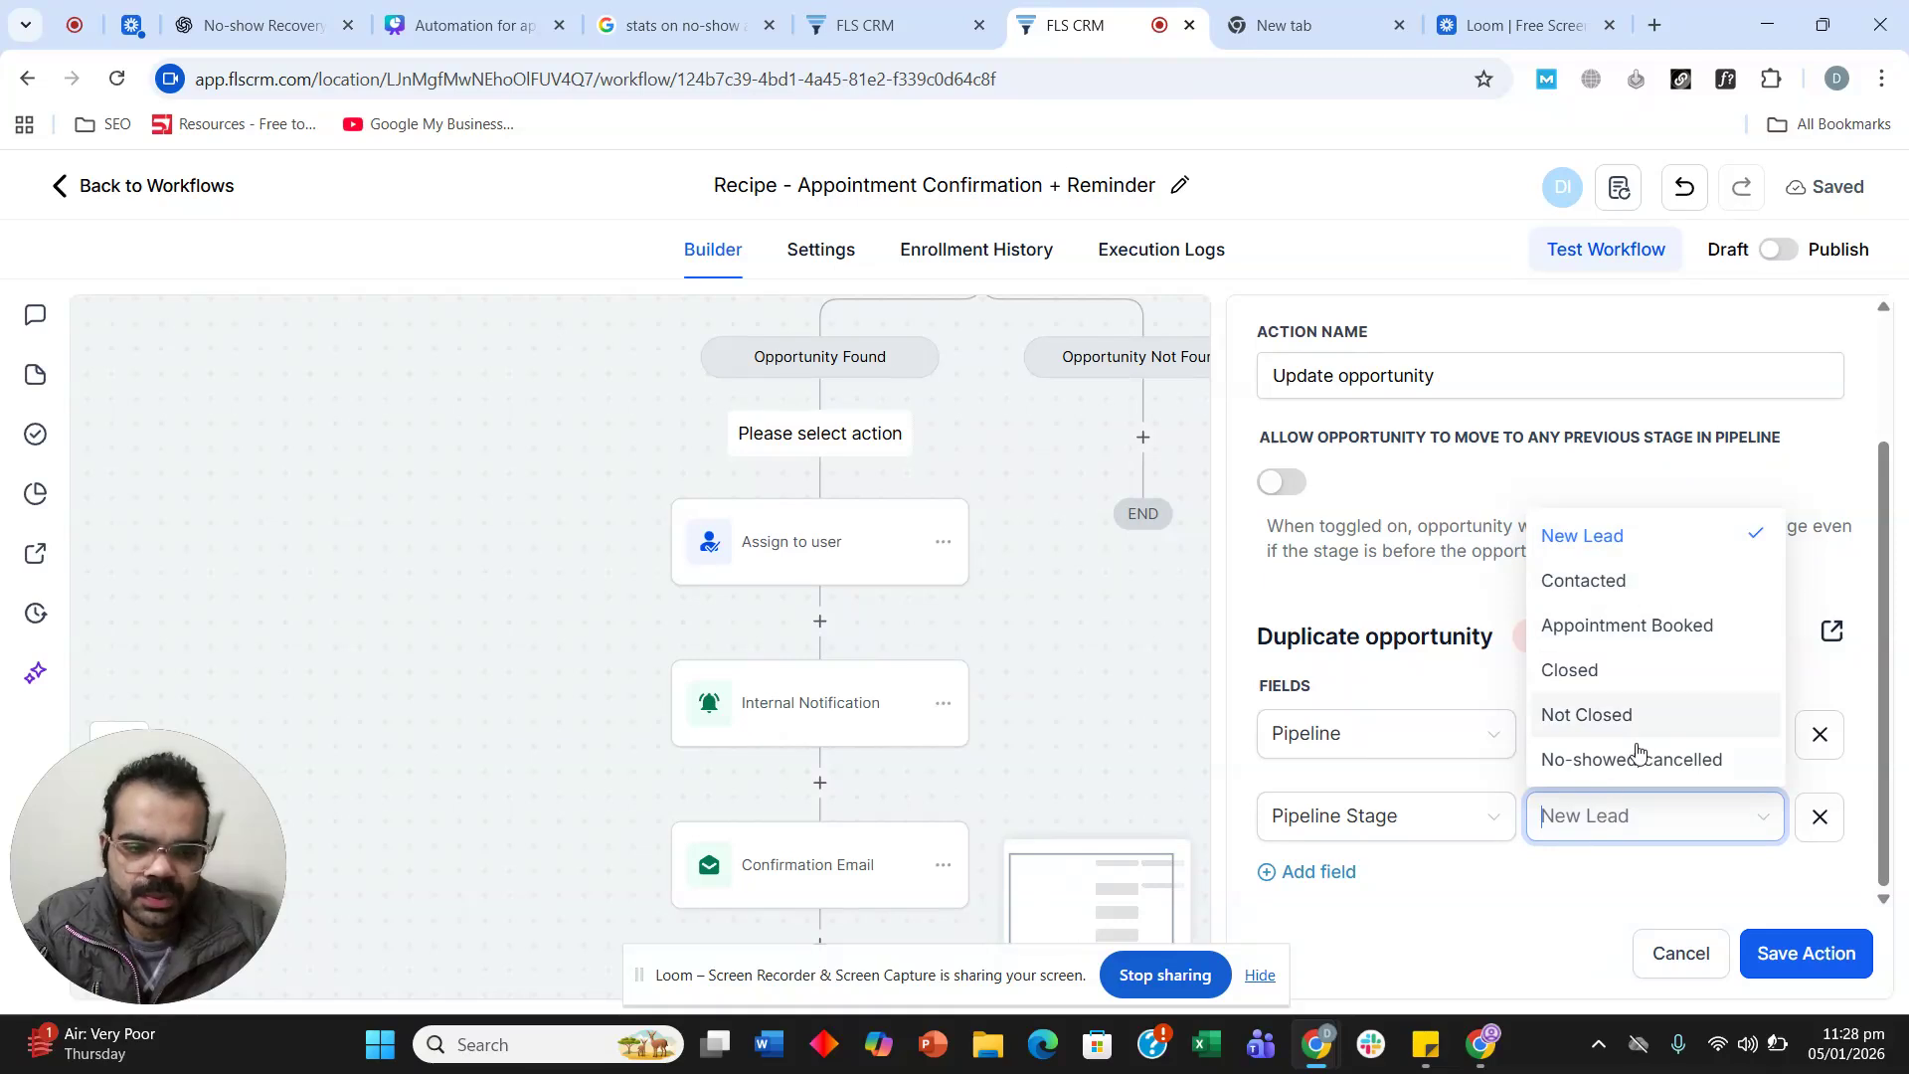
click(1650, 627)
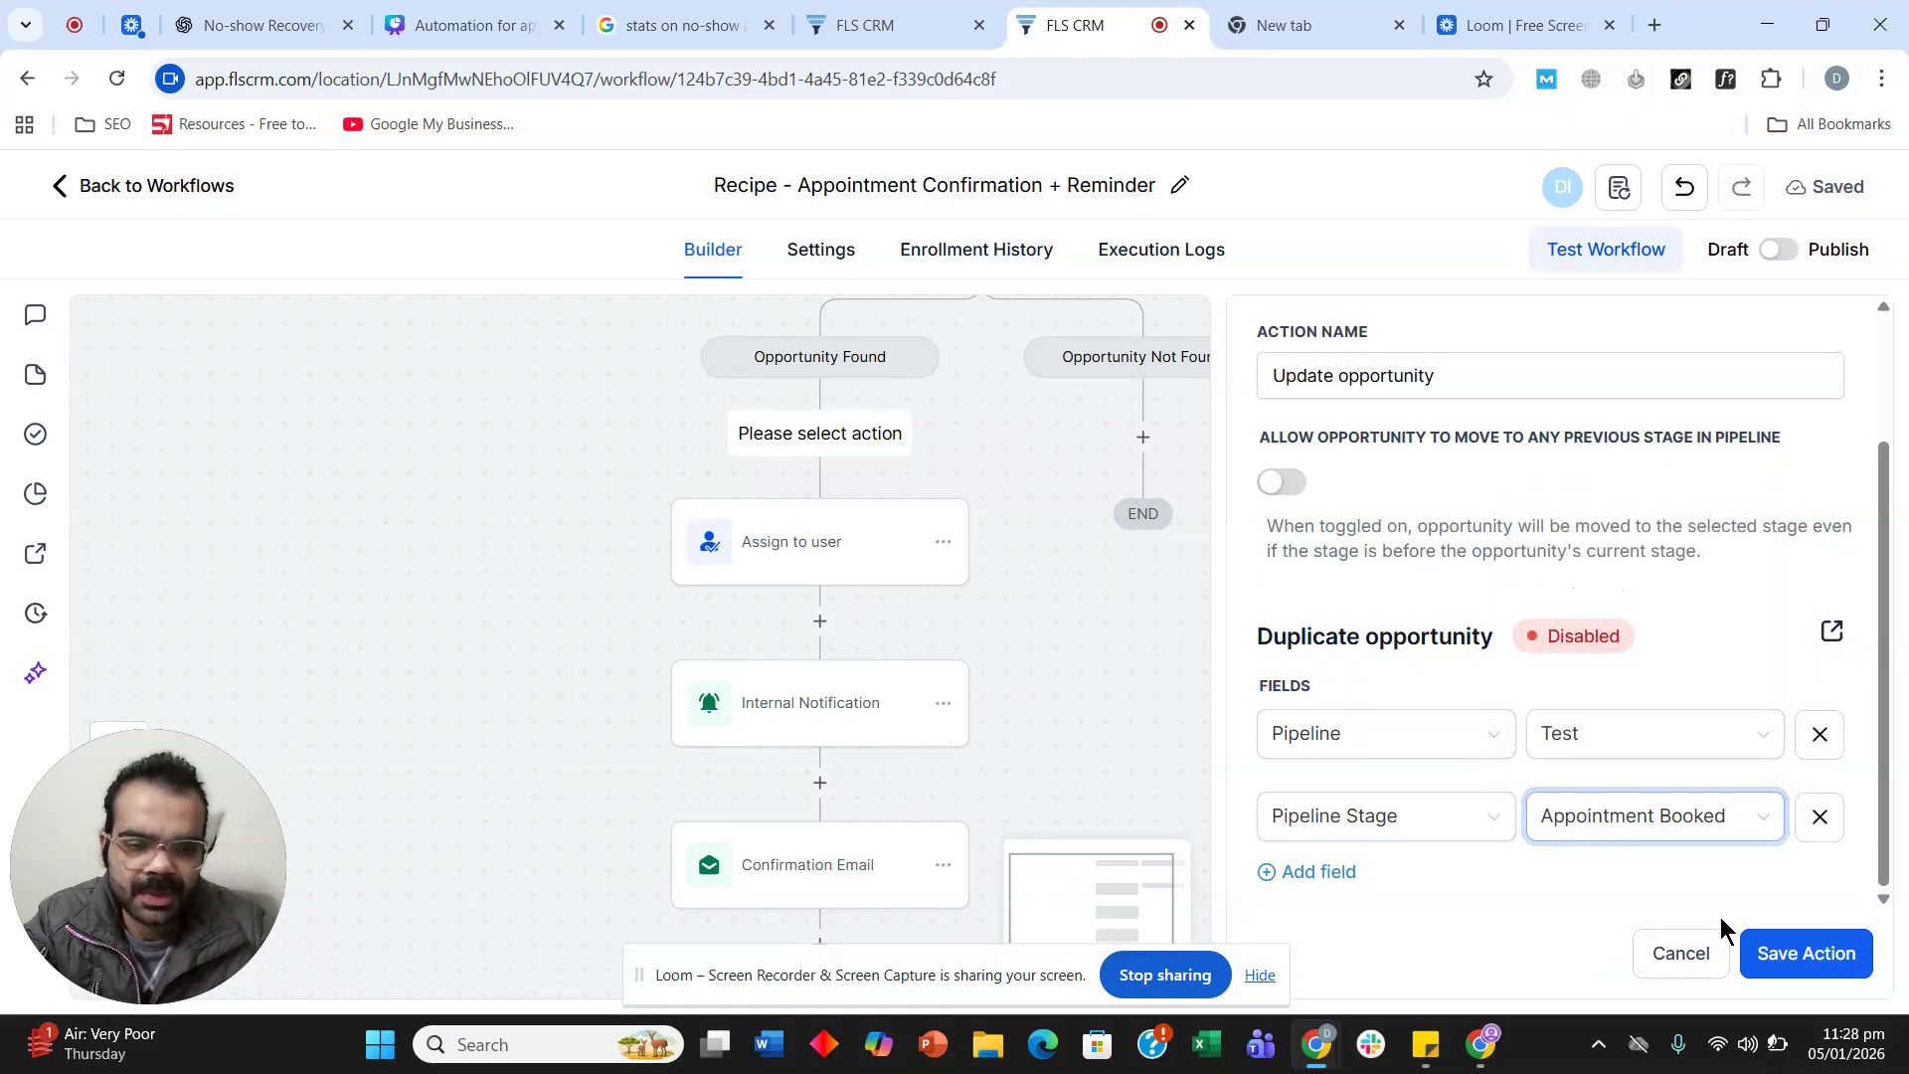
click(1750, 950)
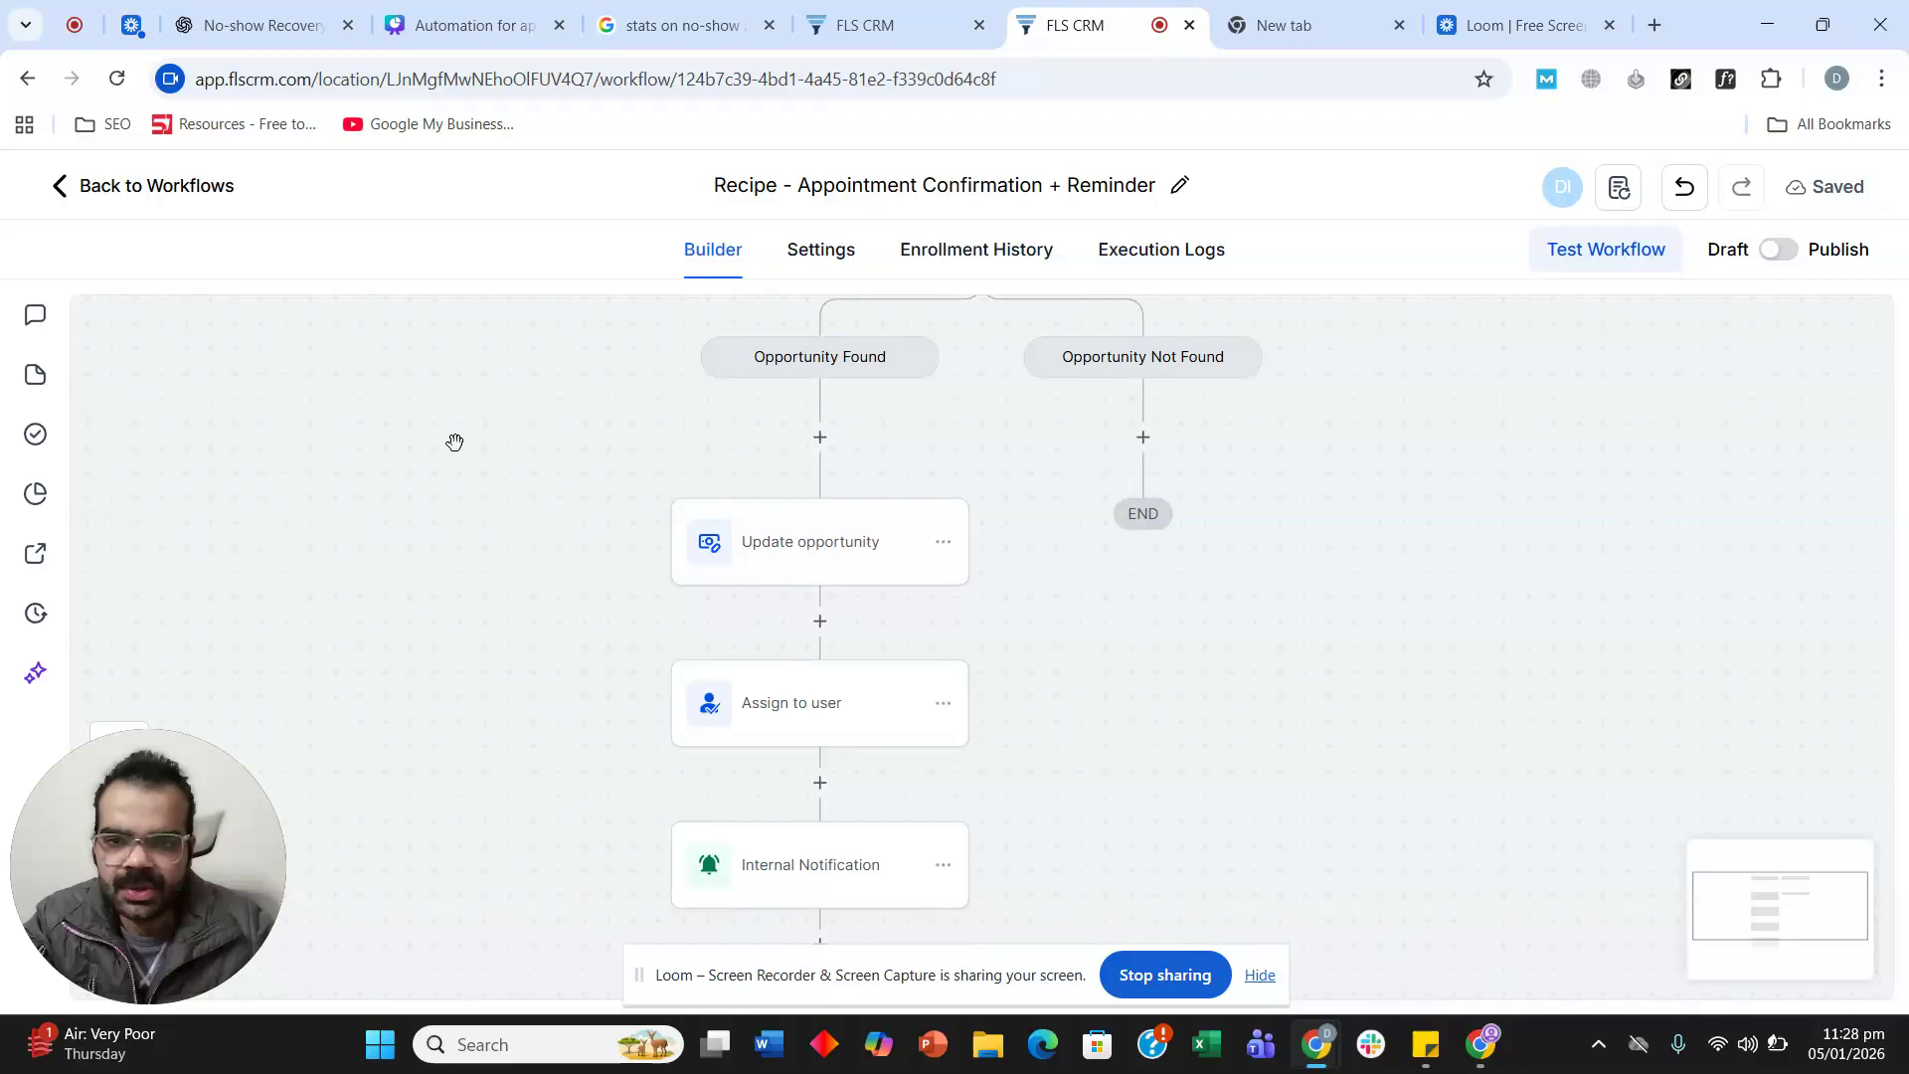
Return to the workflow list and create a new workflow from scratch named "no-show".
click(214, 199)
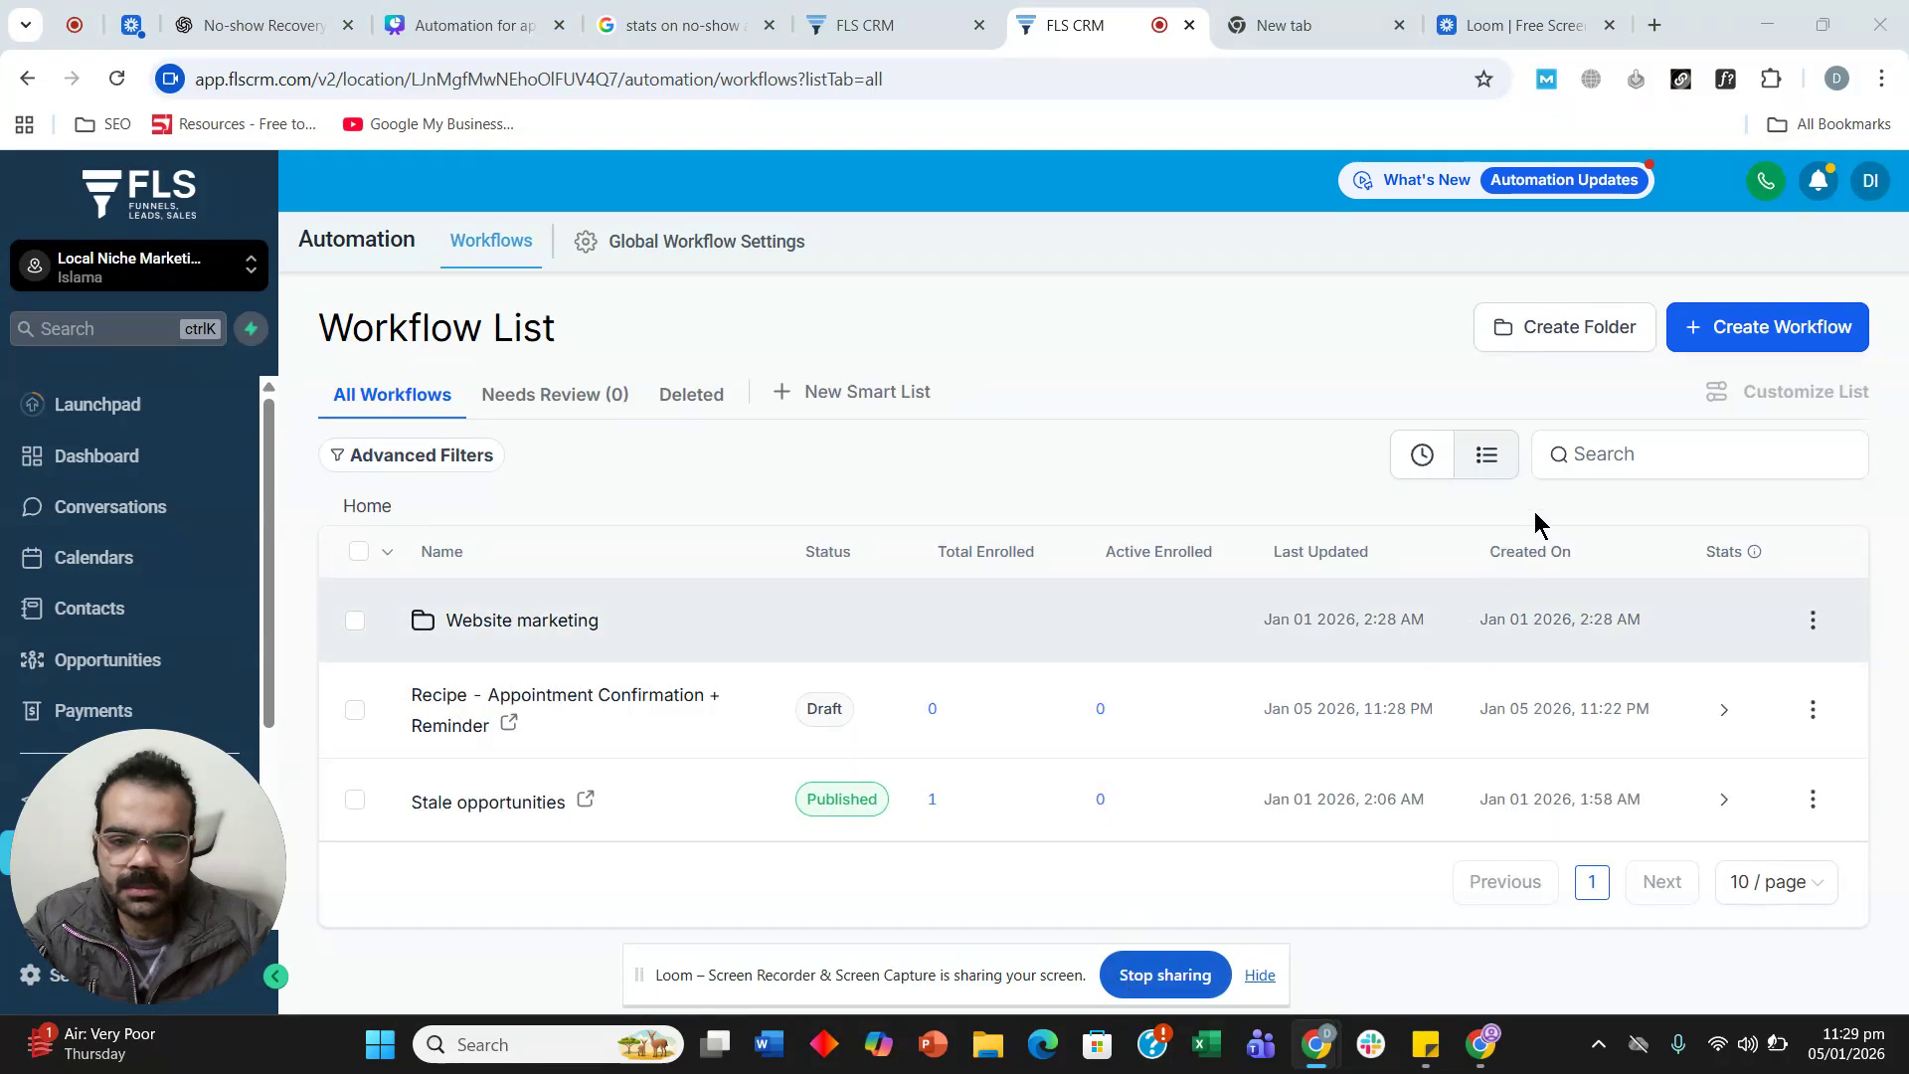
click(1709, 329)
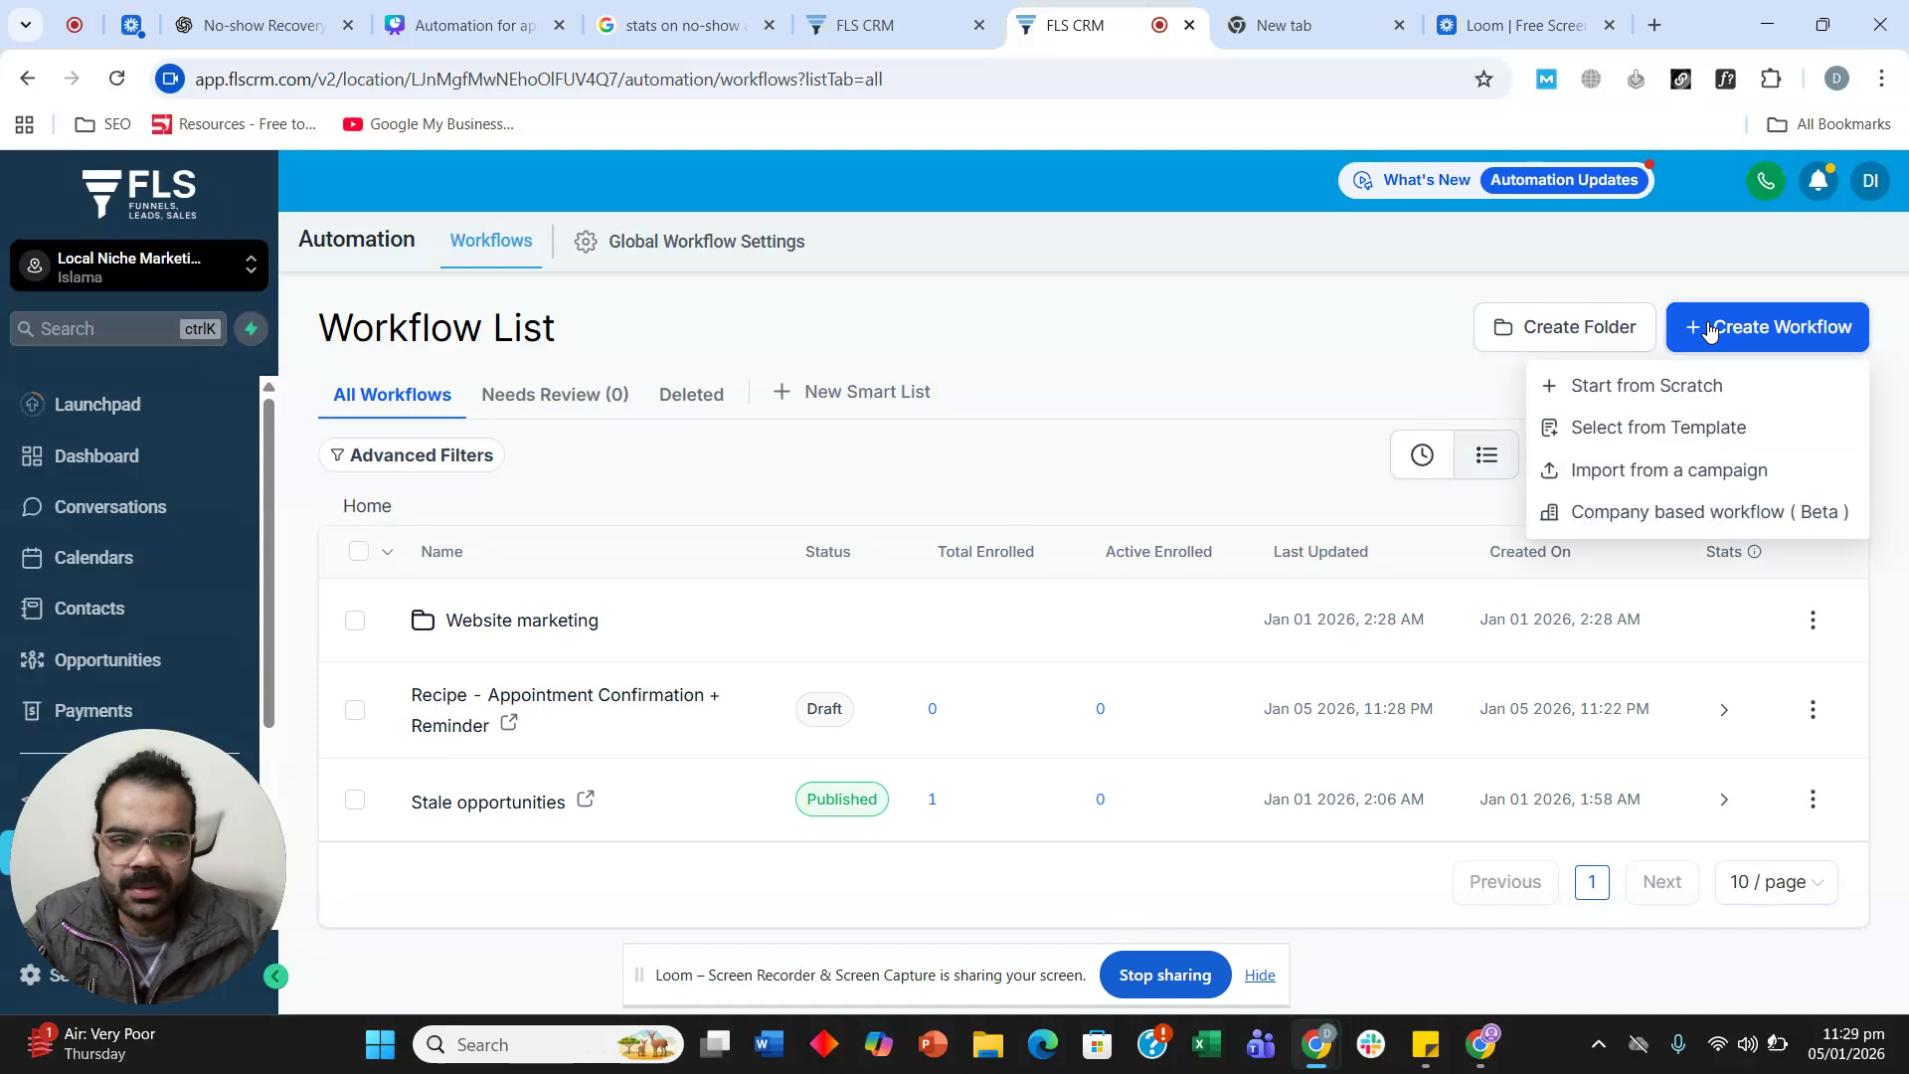
click(1628, 387)
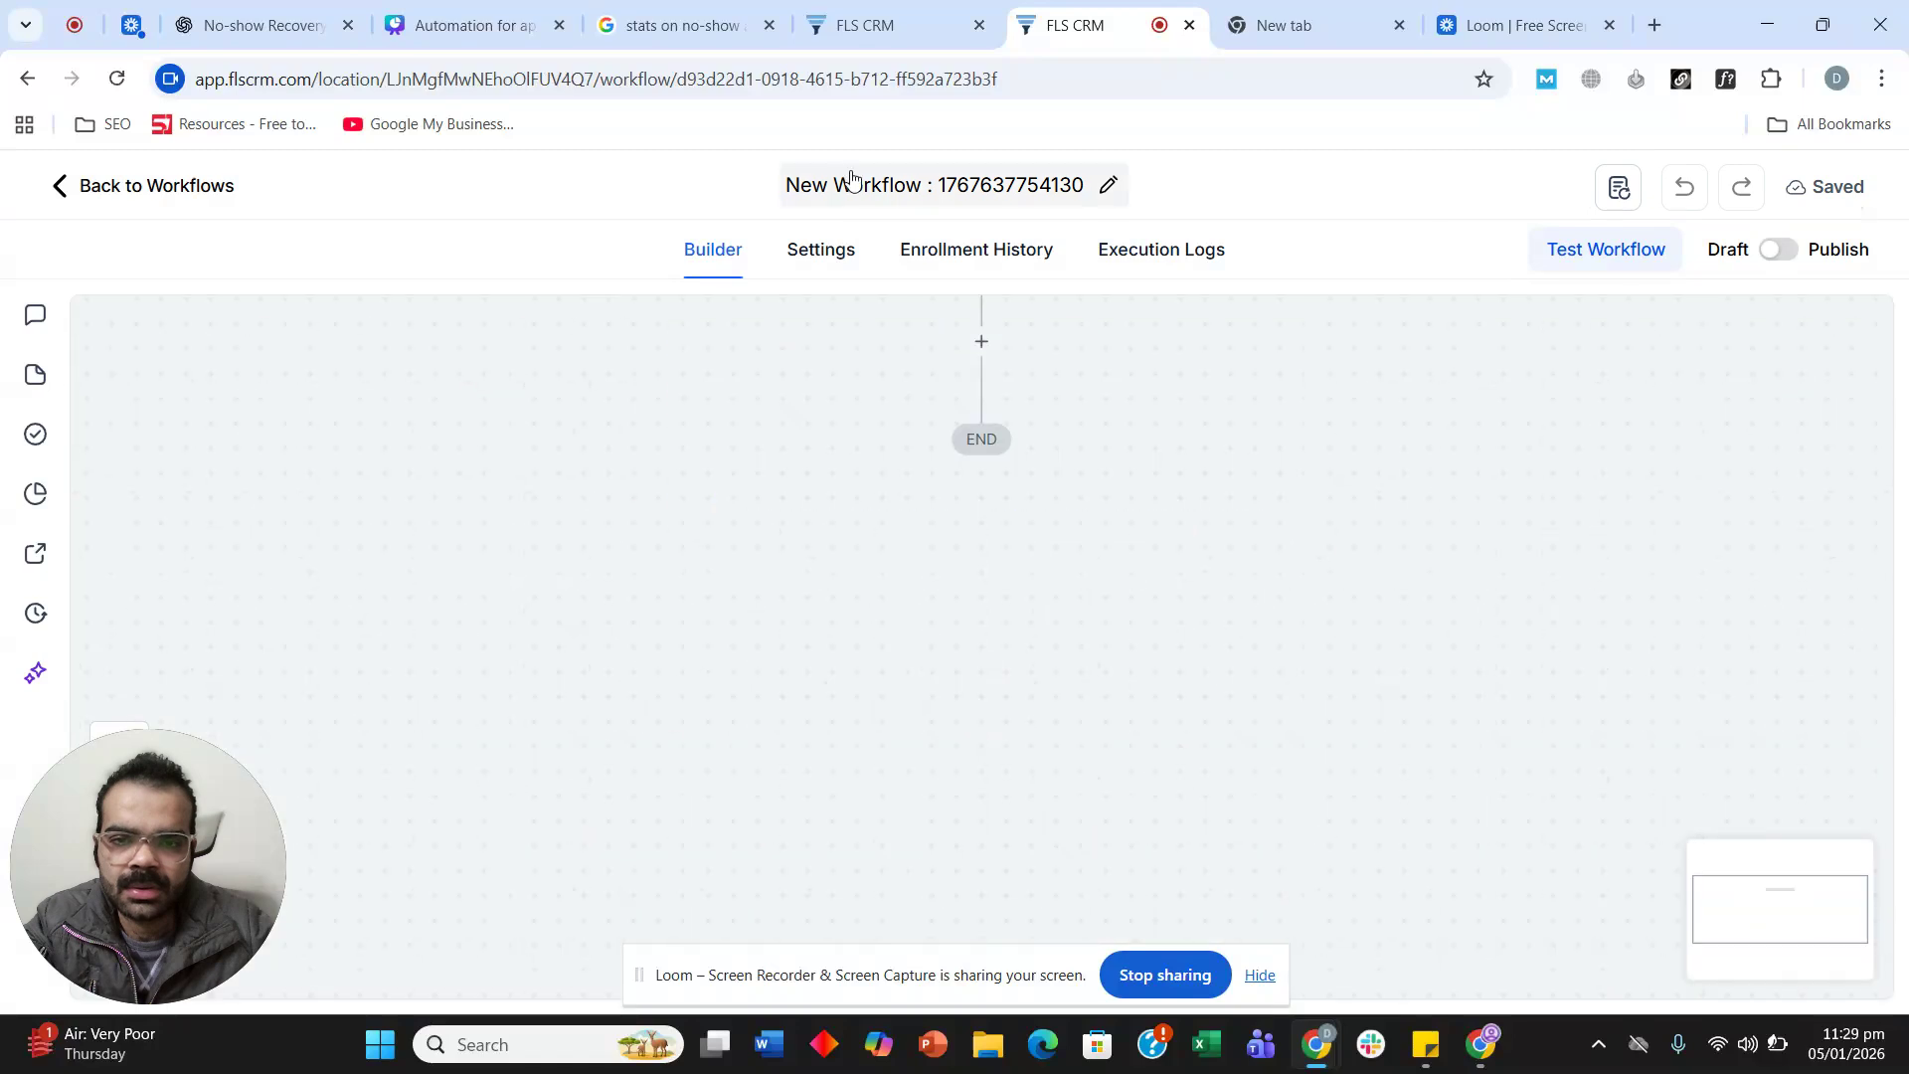
click(850, 177)
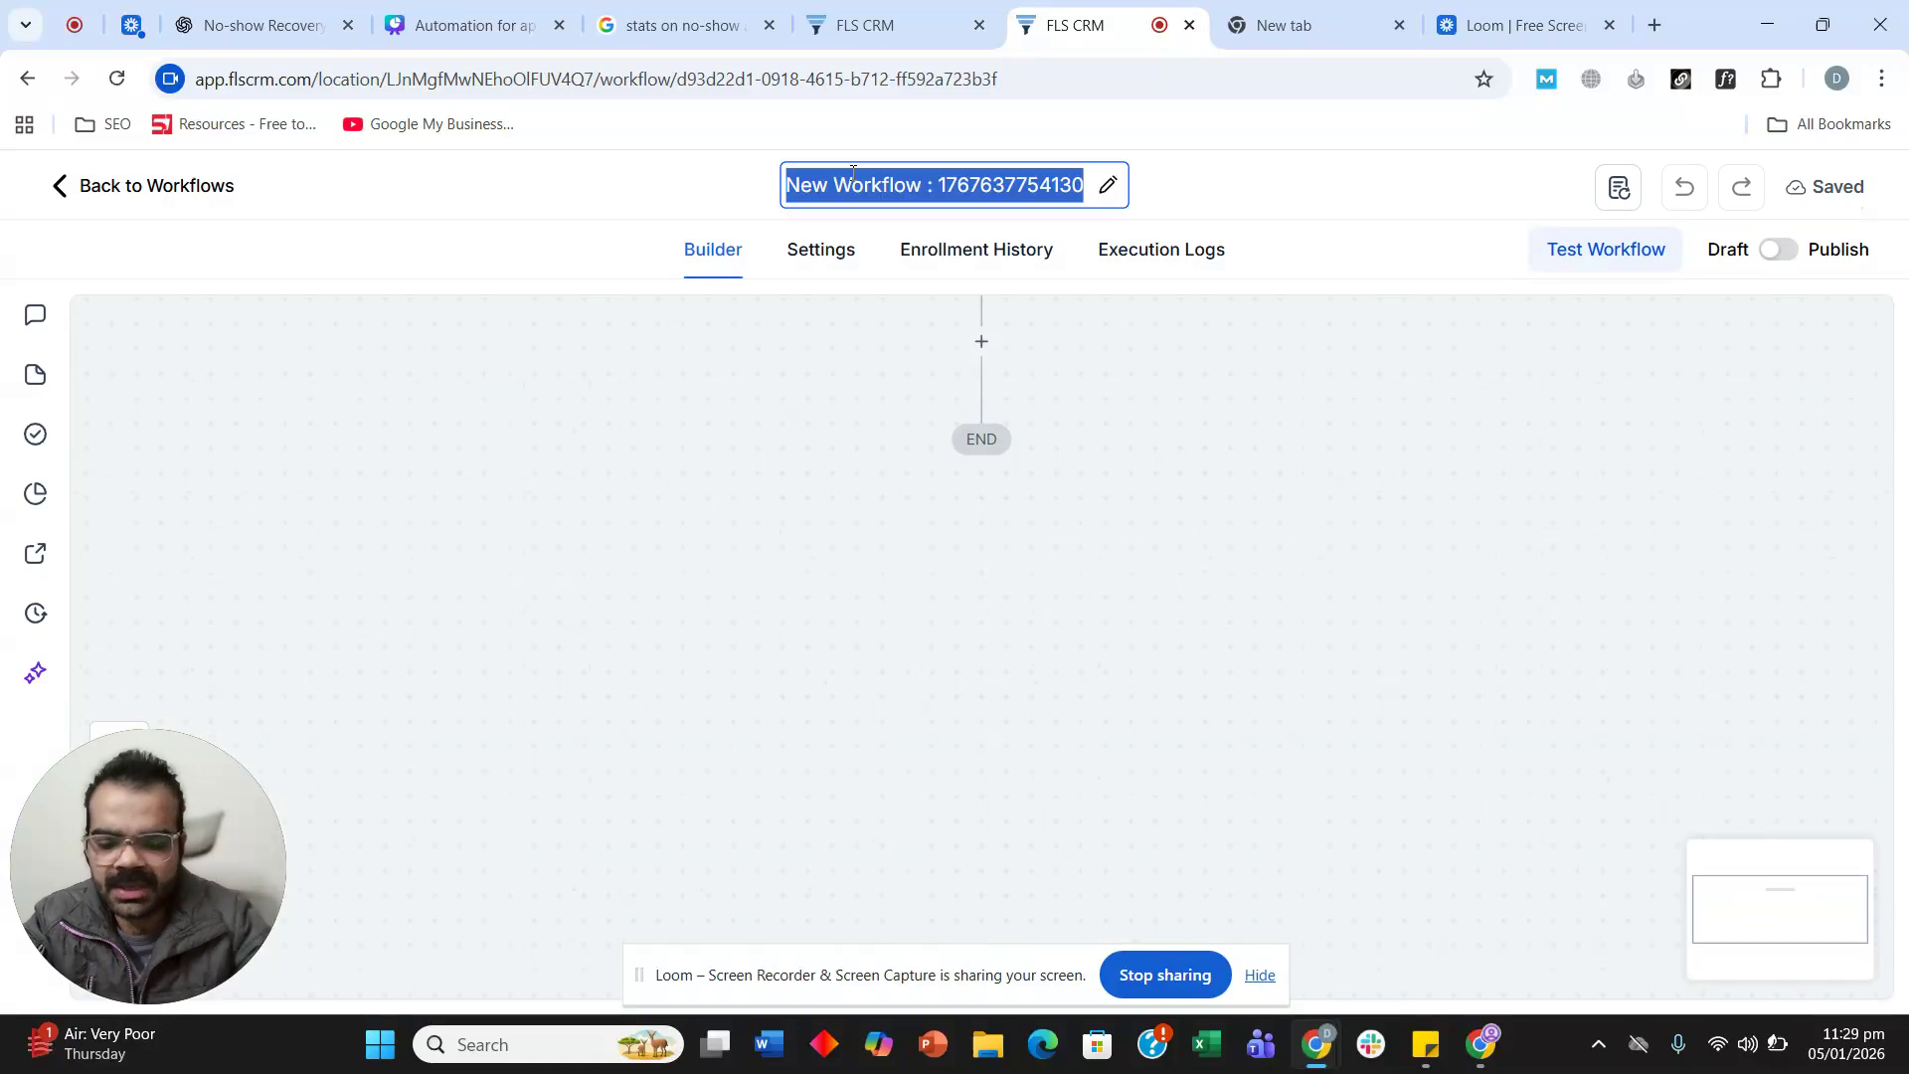
text(no-show)
click(874, 397)
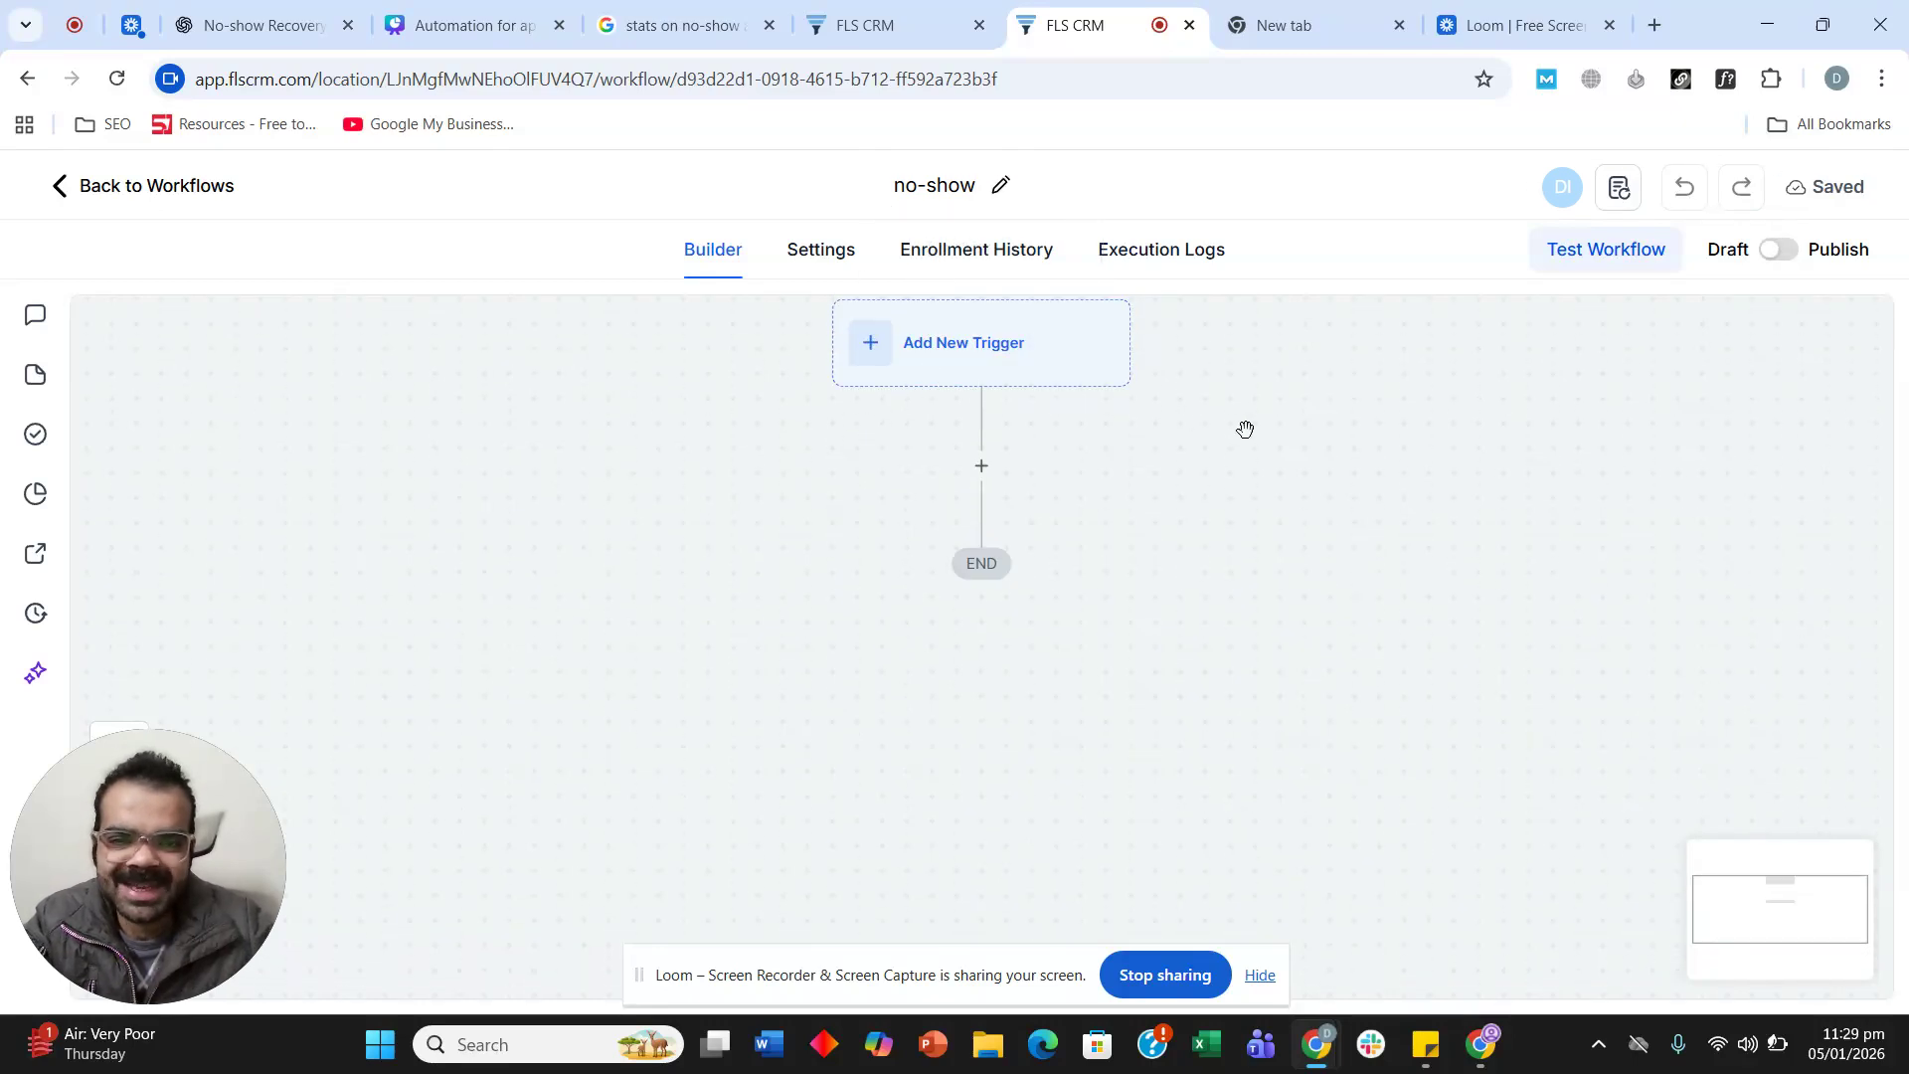
Add an Appointment Status trigger with the filter "Appointment status is" set to No-show.
click(1033, 345)
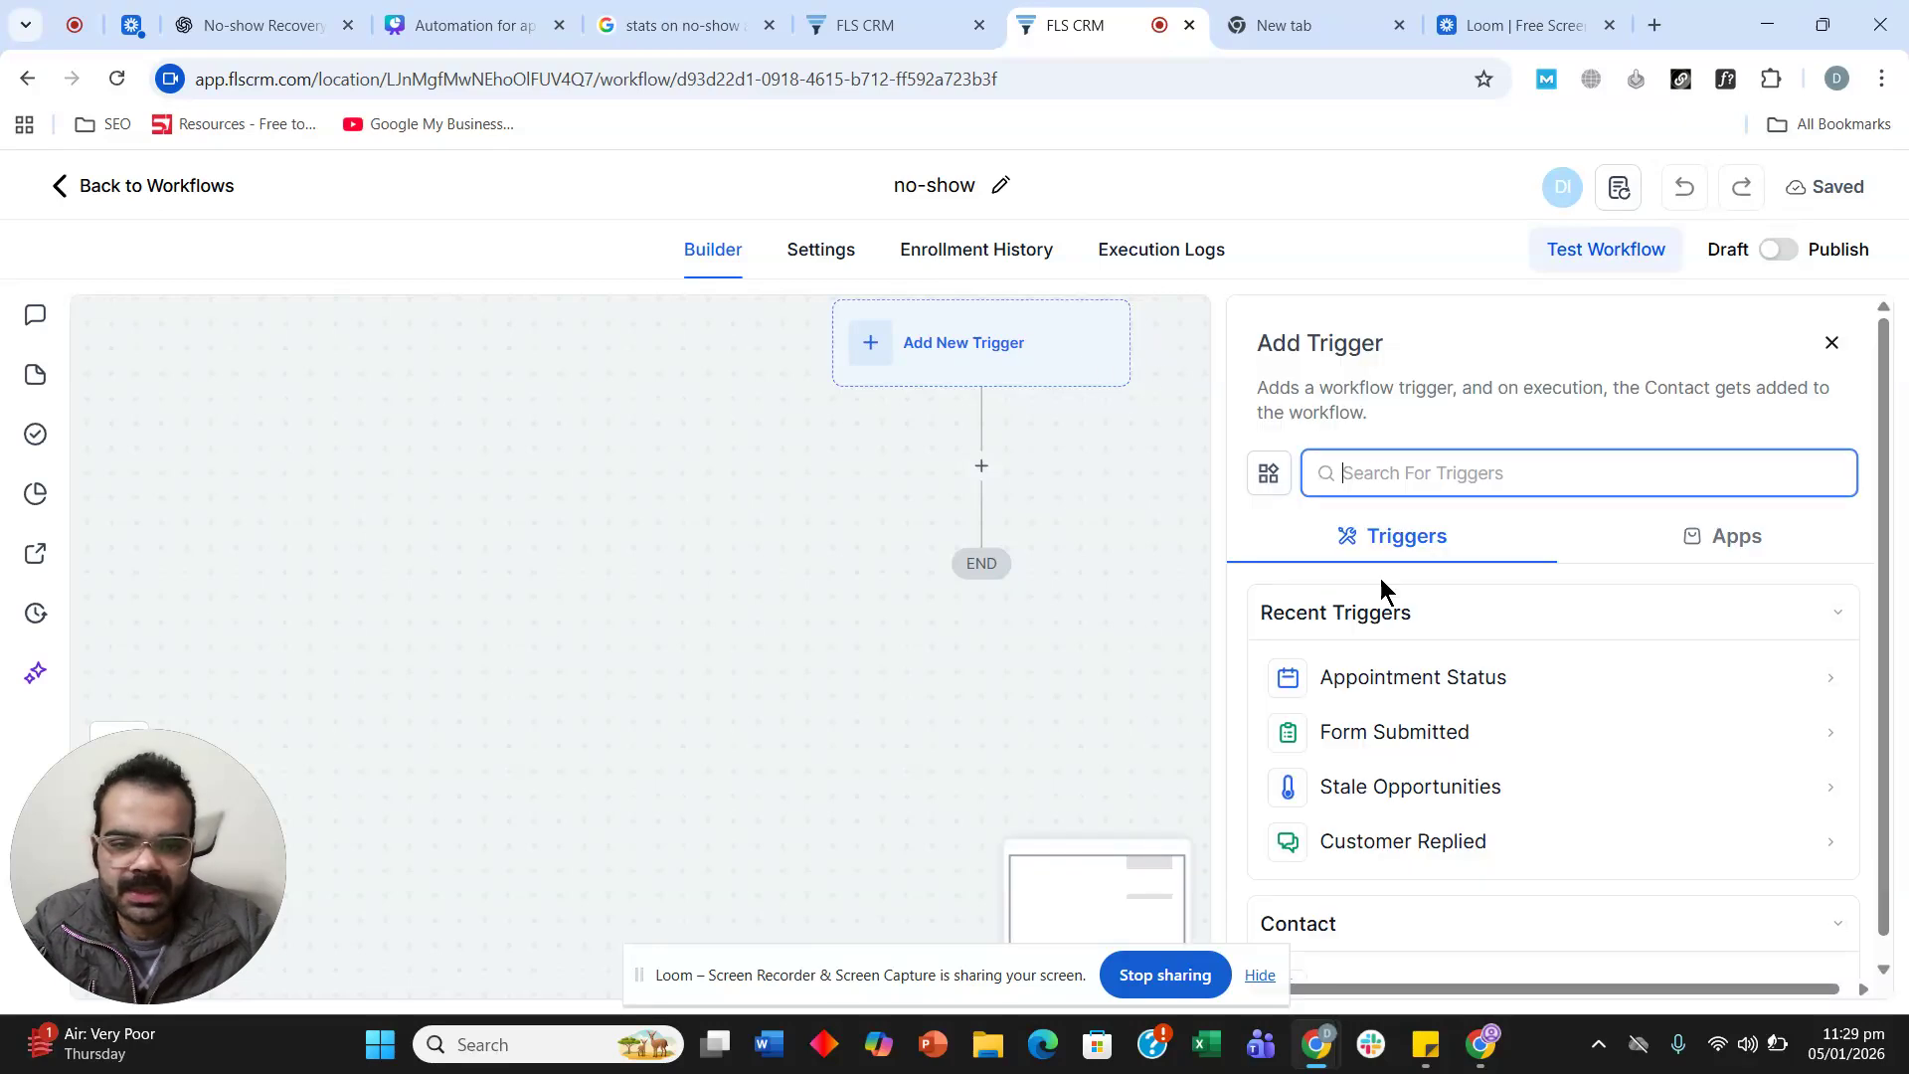
click(1424, 676)
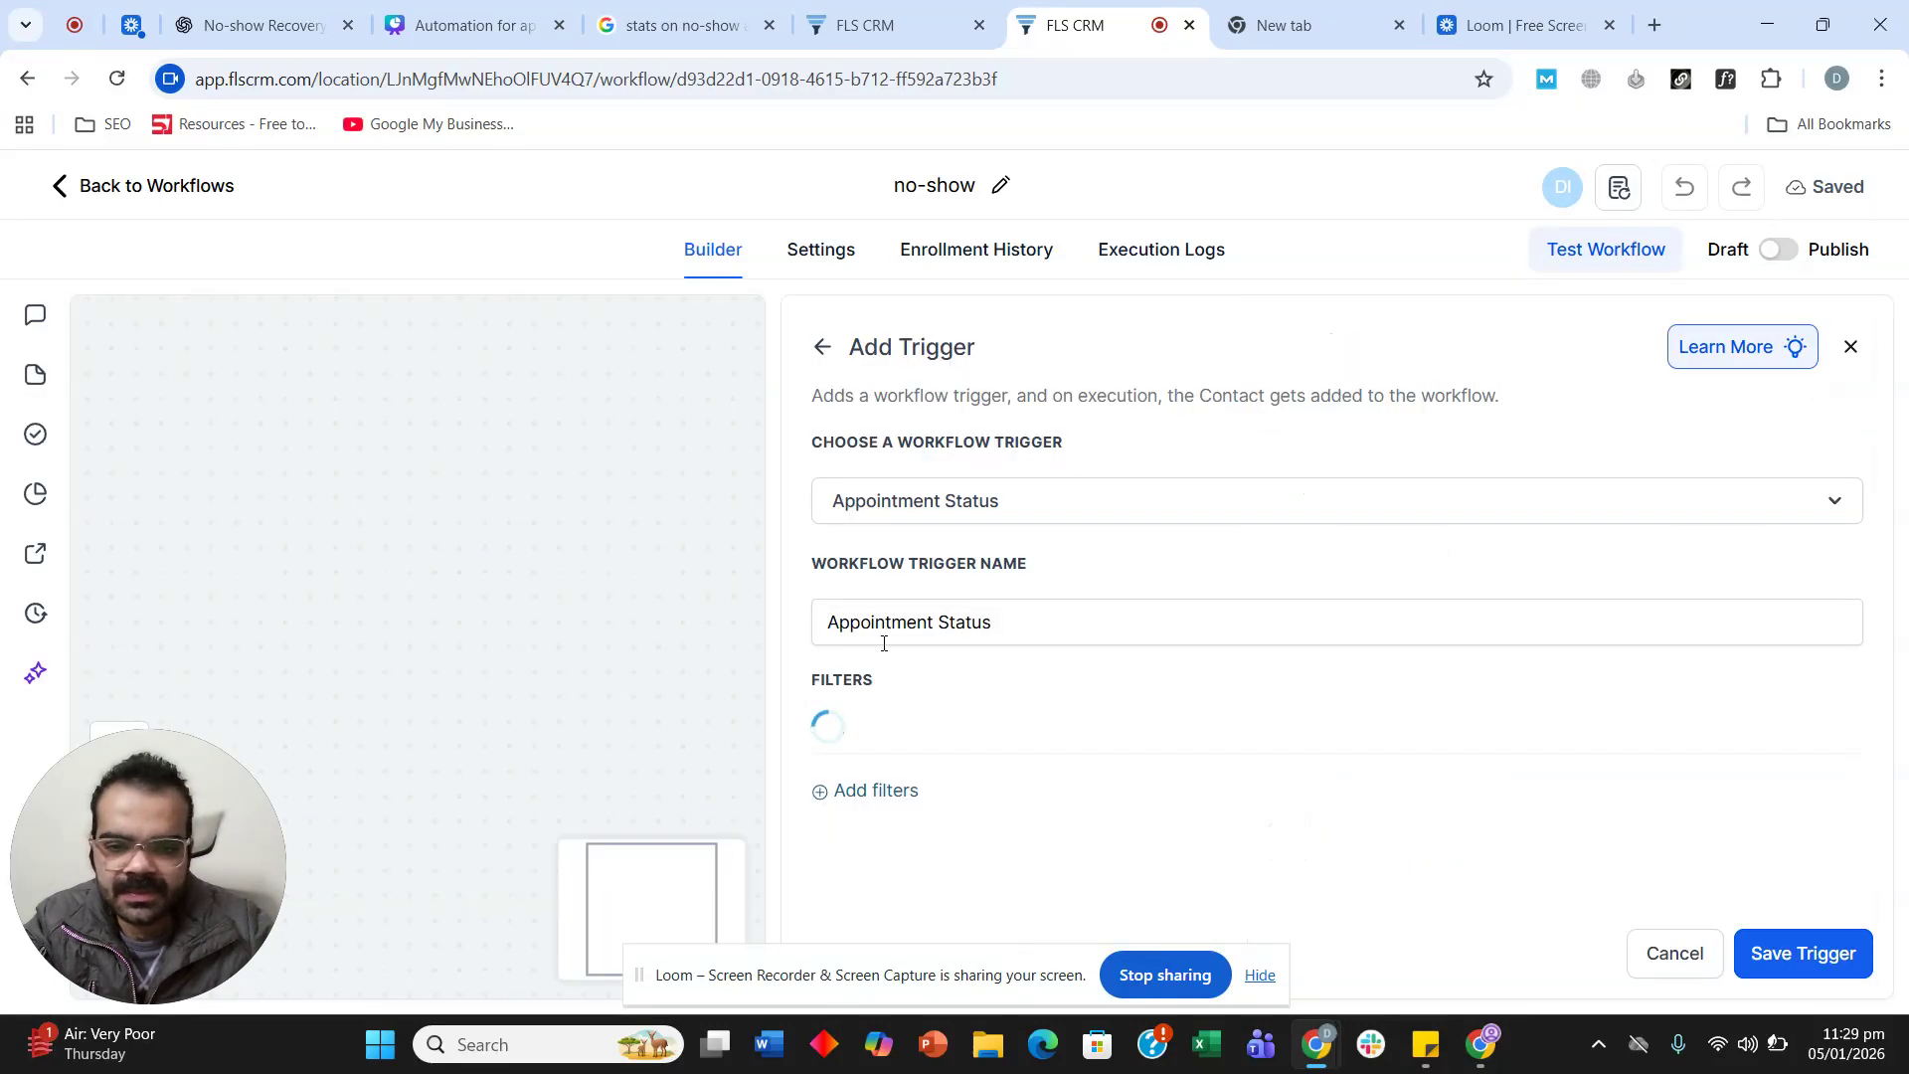
click(875, 805)
click(985, 791)
scroll(988, 737, down, 3)
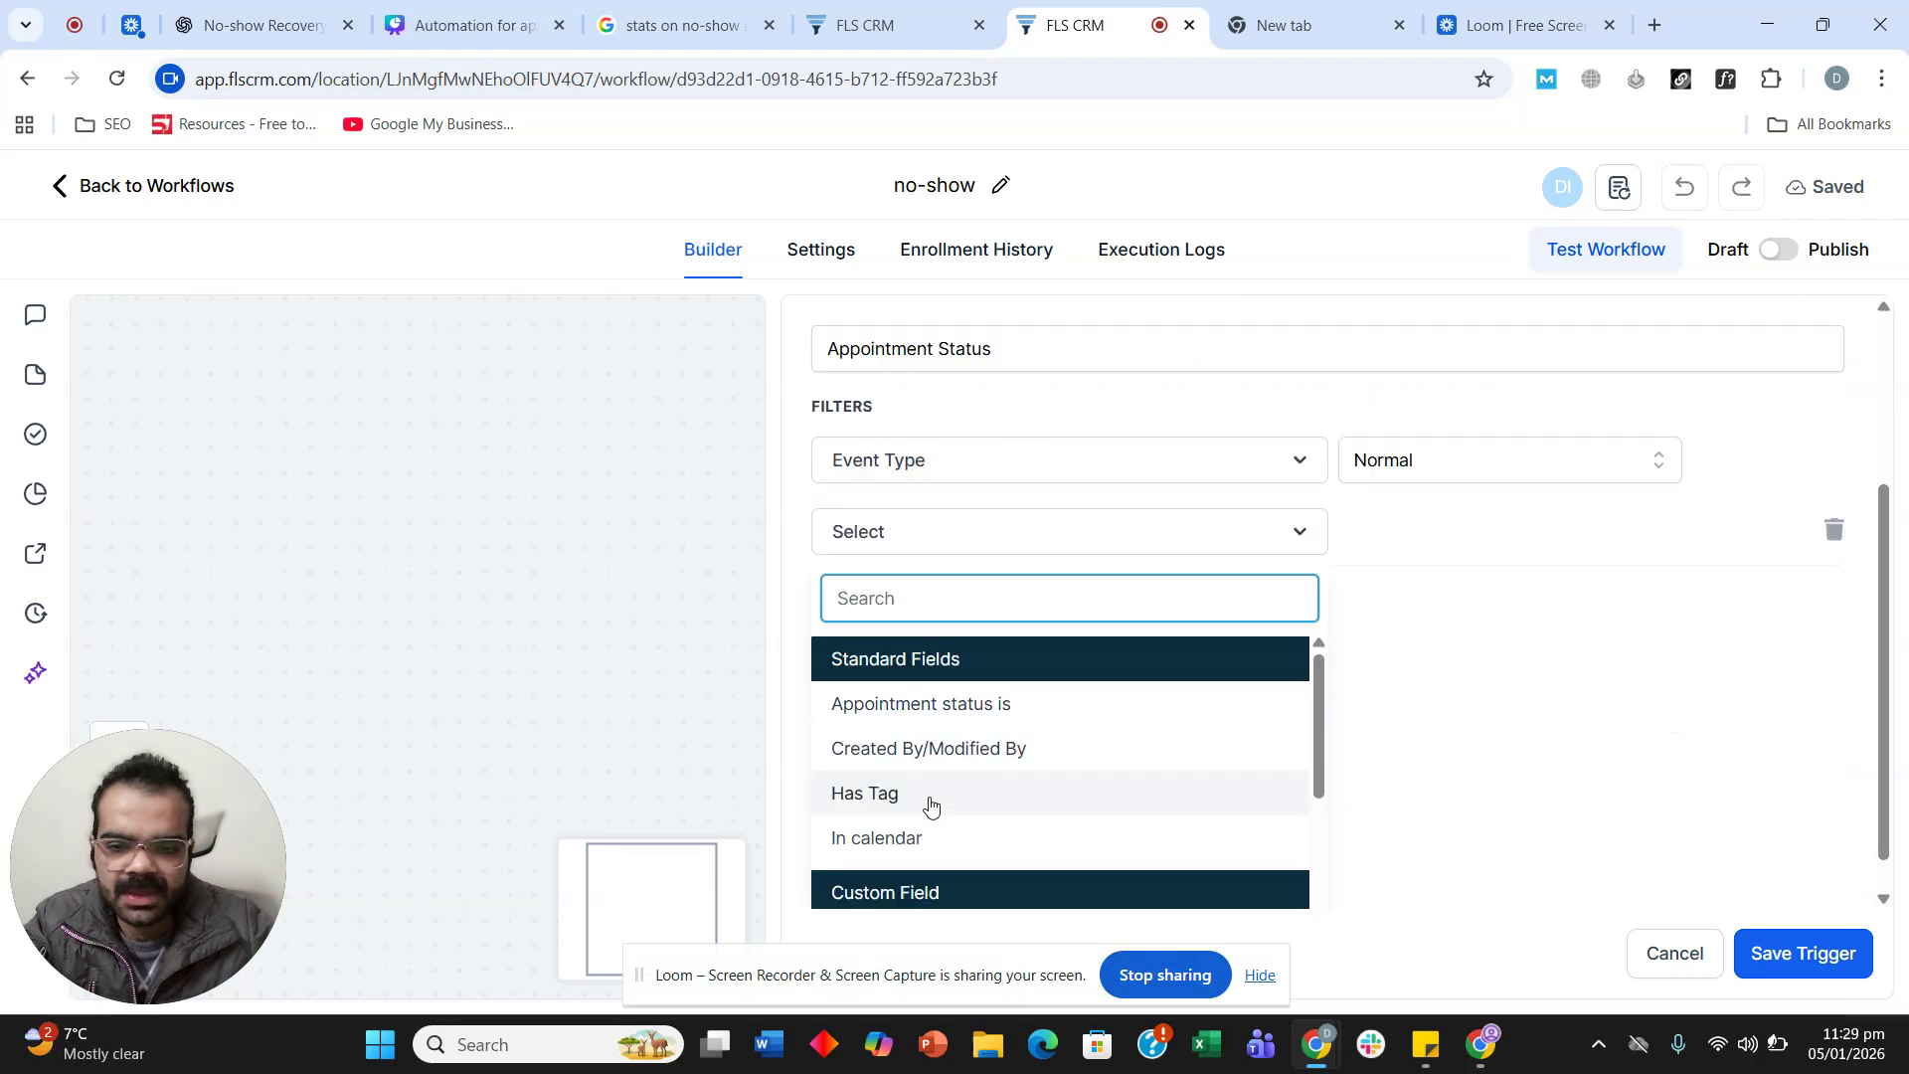
click(975, 703)
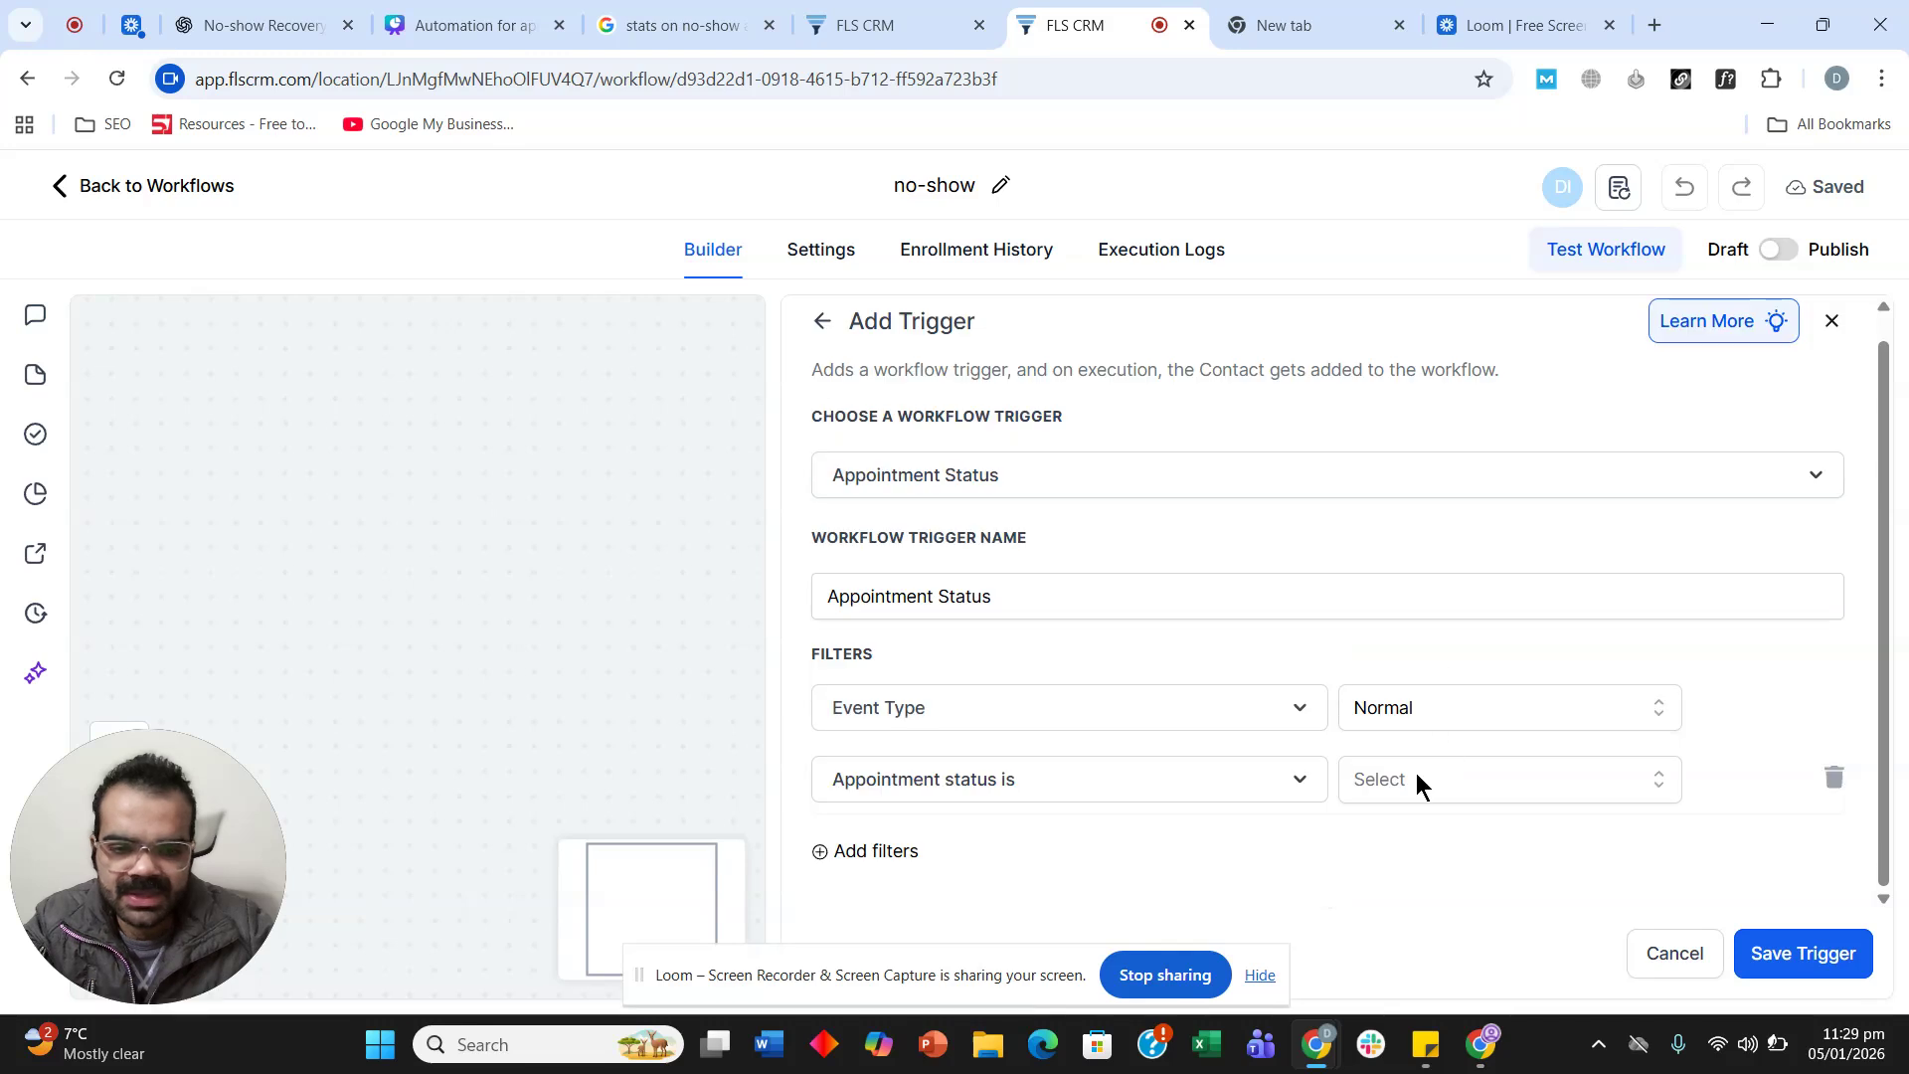
click(1417, 779)
scroll(1390, 885, down, 2)
click(1386, 845)
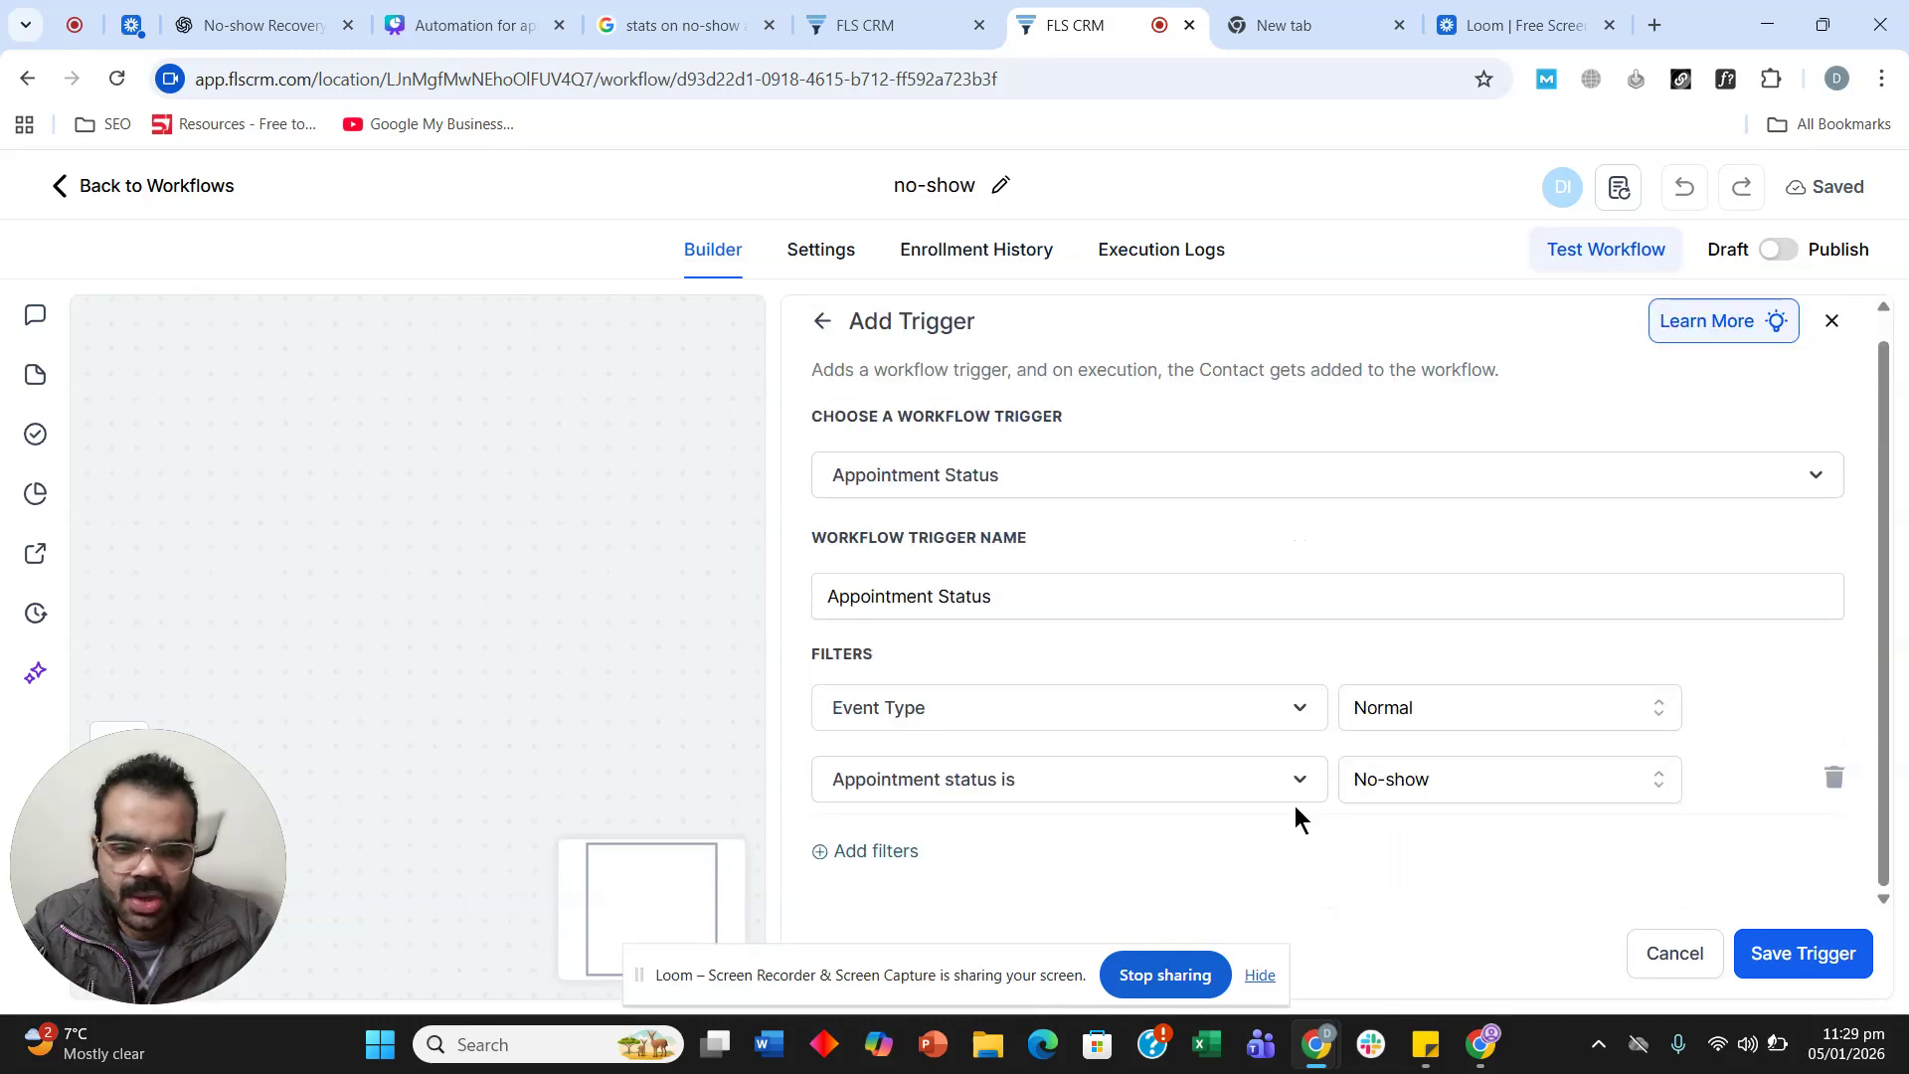
Add an "In calendar" filter for service (car wash) and save the trigger.
click(874, 851)
scroll(1024, 736, down, 2)
click(995, 783)
scroll(1017, 660, down, 3)
click(1019, 752)
click(1366, 773)
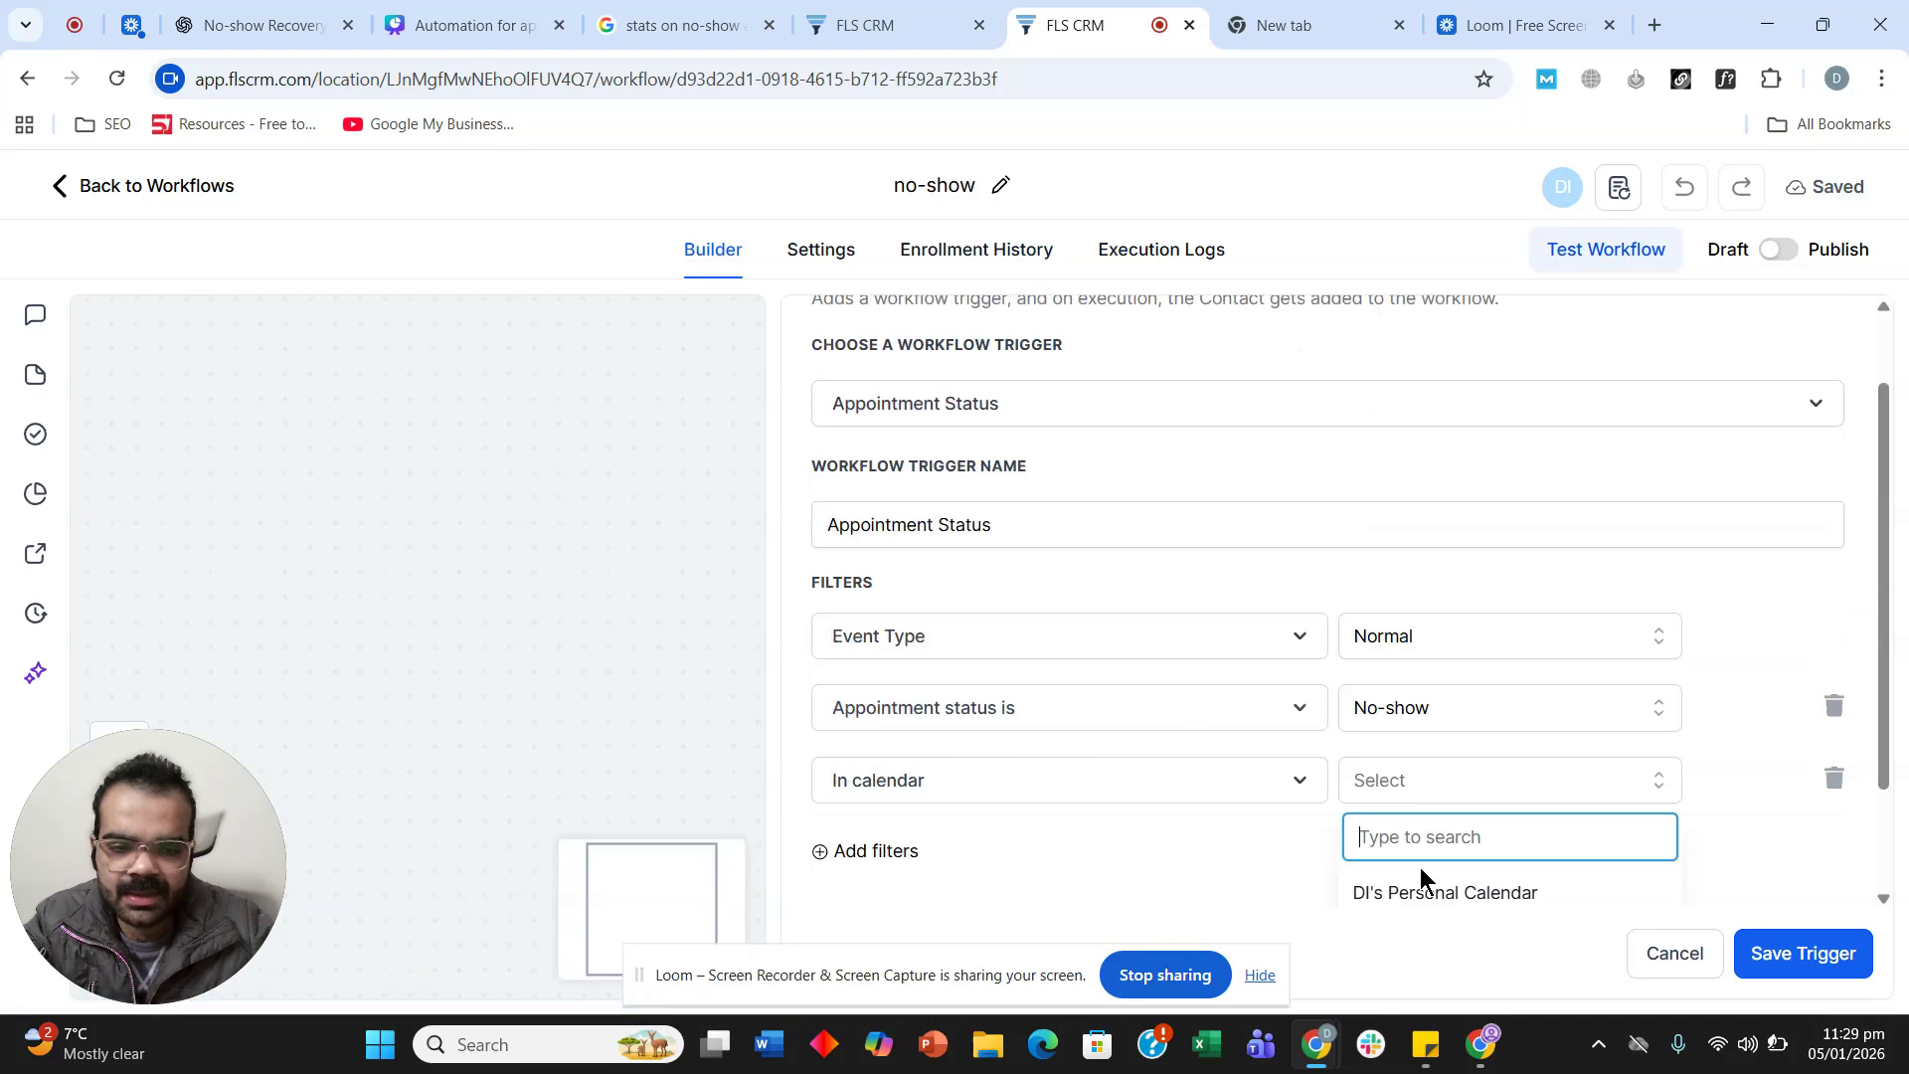
scroll(1418, 865, down, 2)
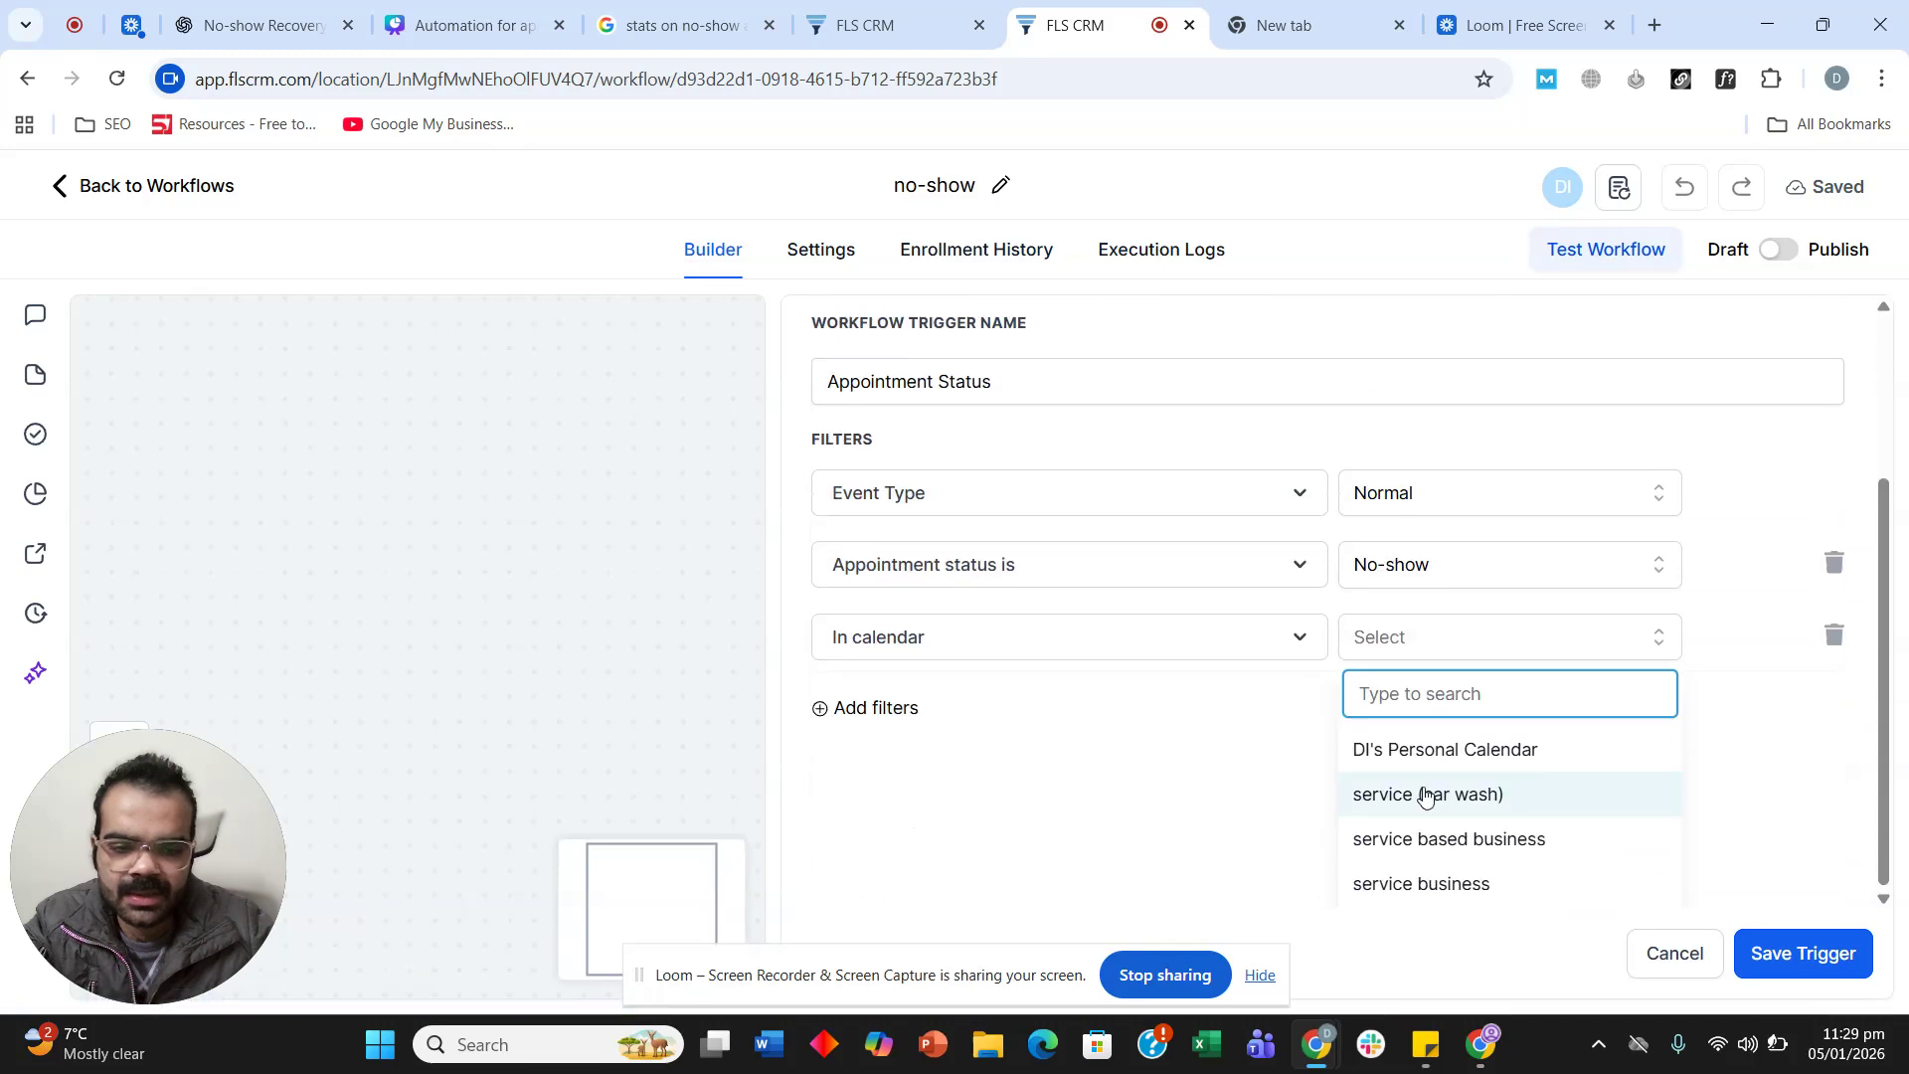
click(1489, 800)
click(1820, 954)
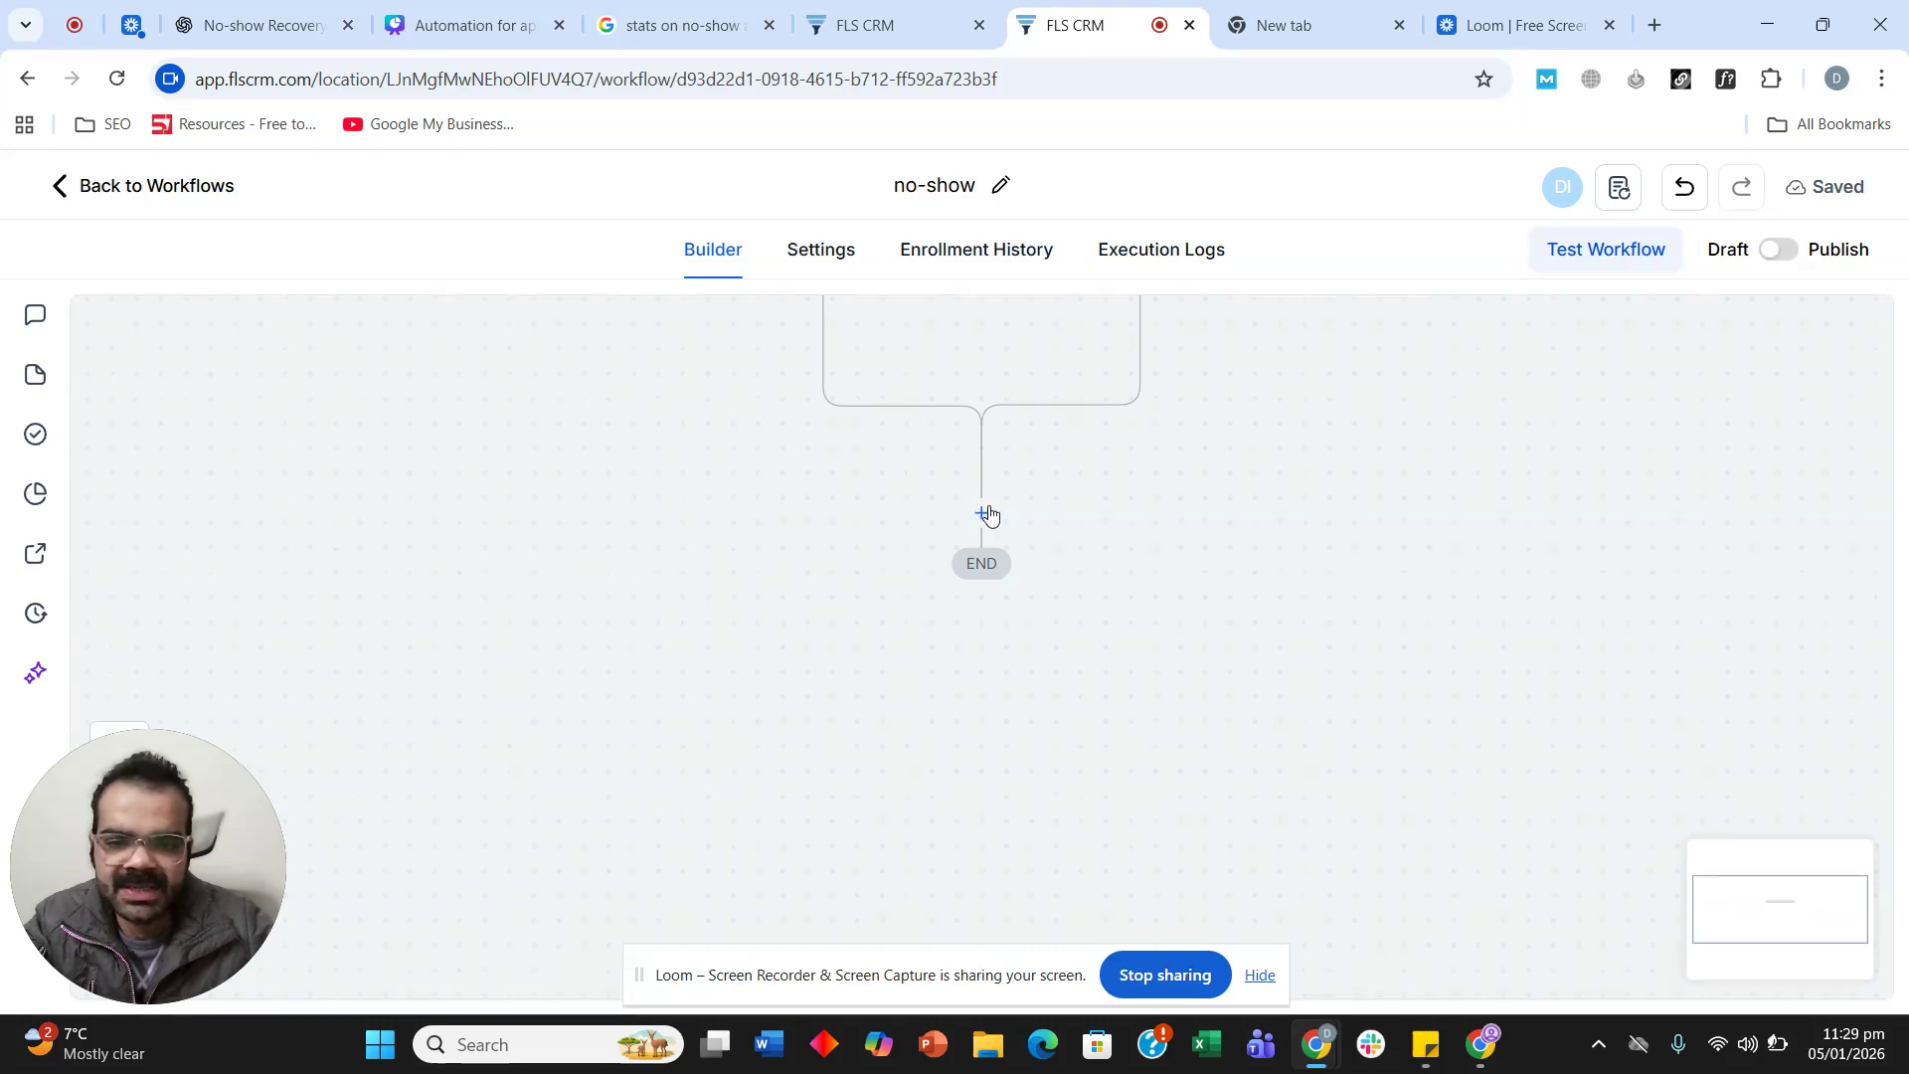
Add an Add Contact Tag action with the tag no-show to the workflow and save it.
click(984, 514)
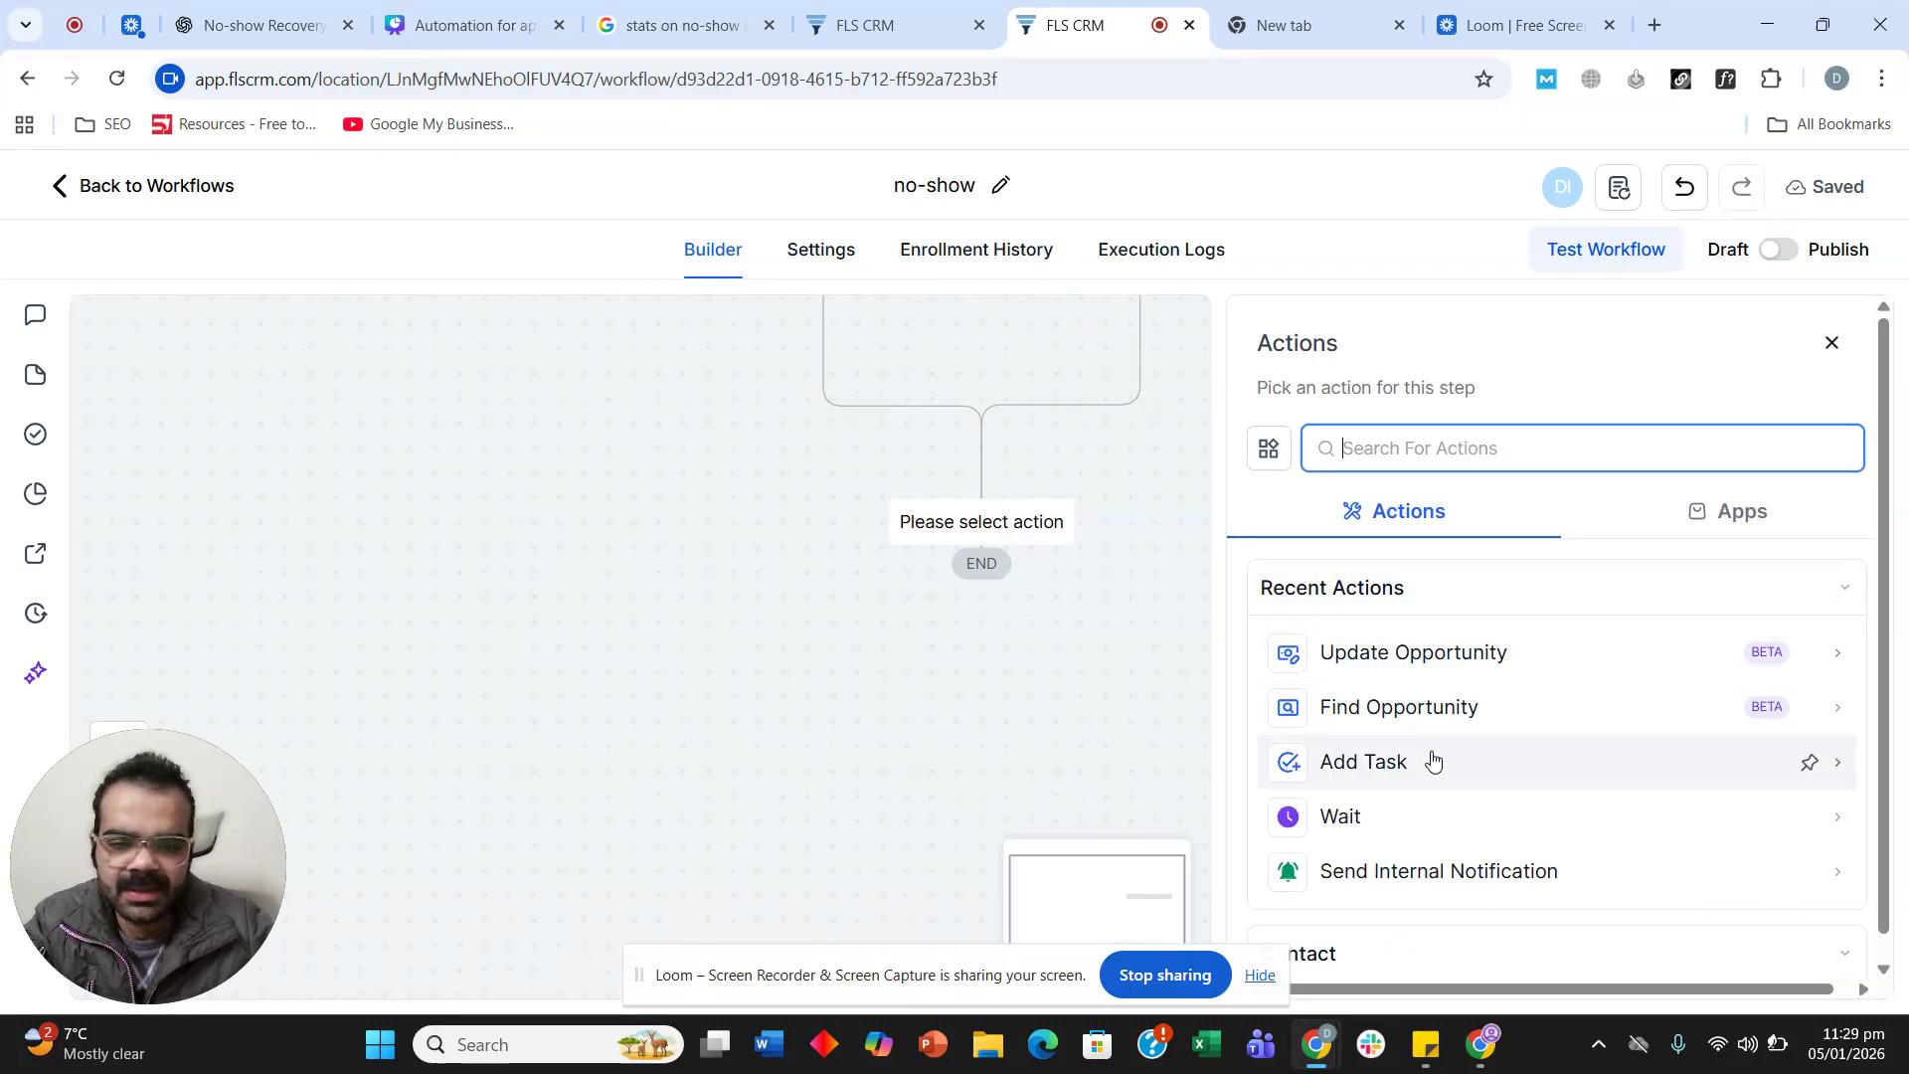
text(add)
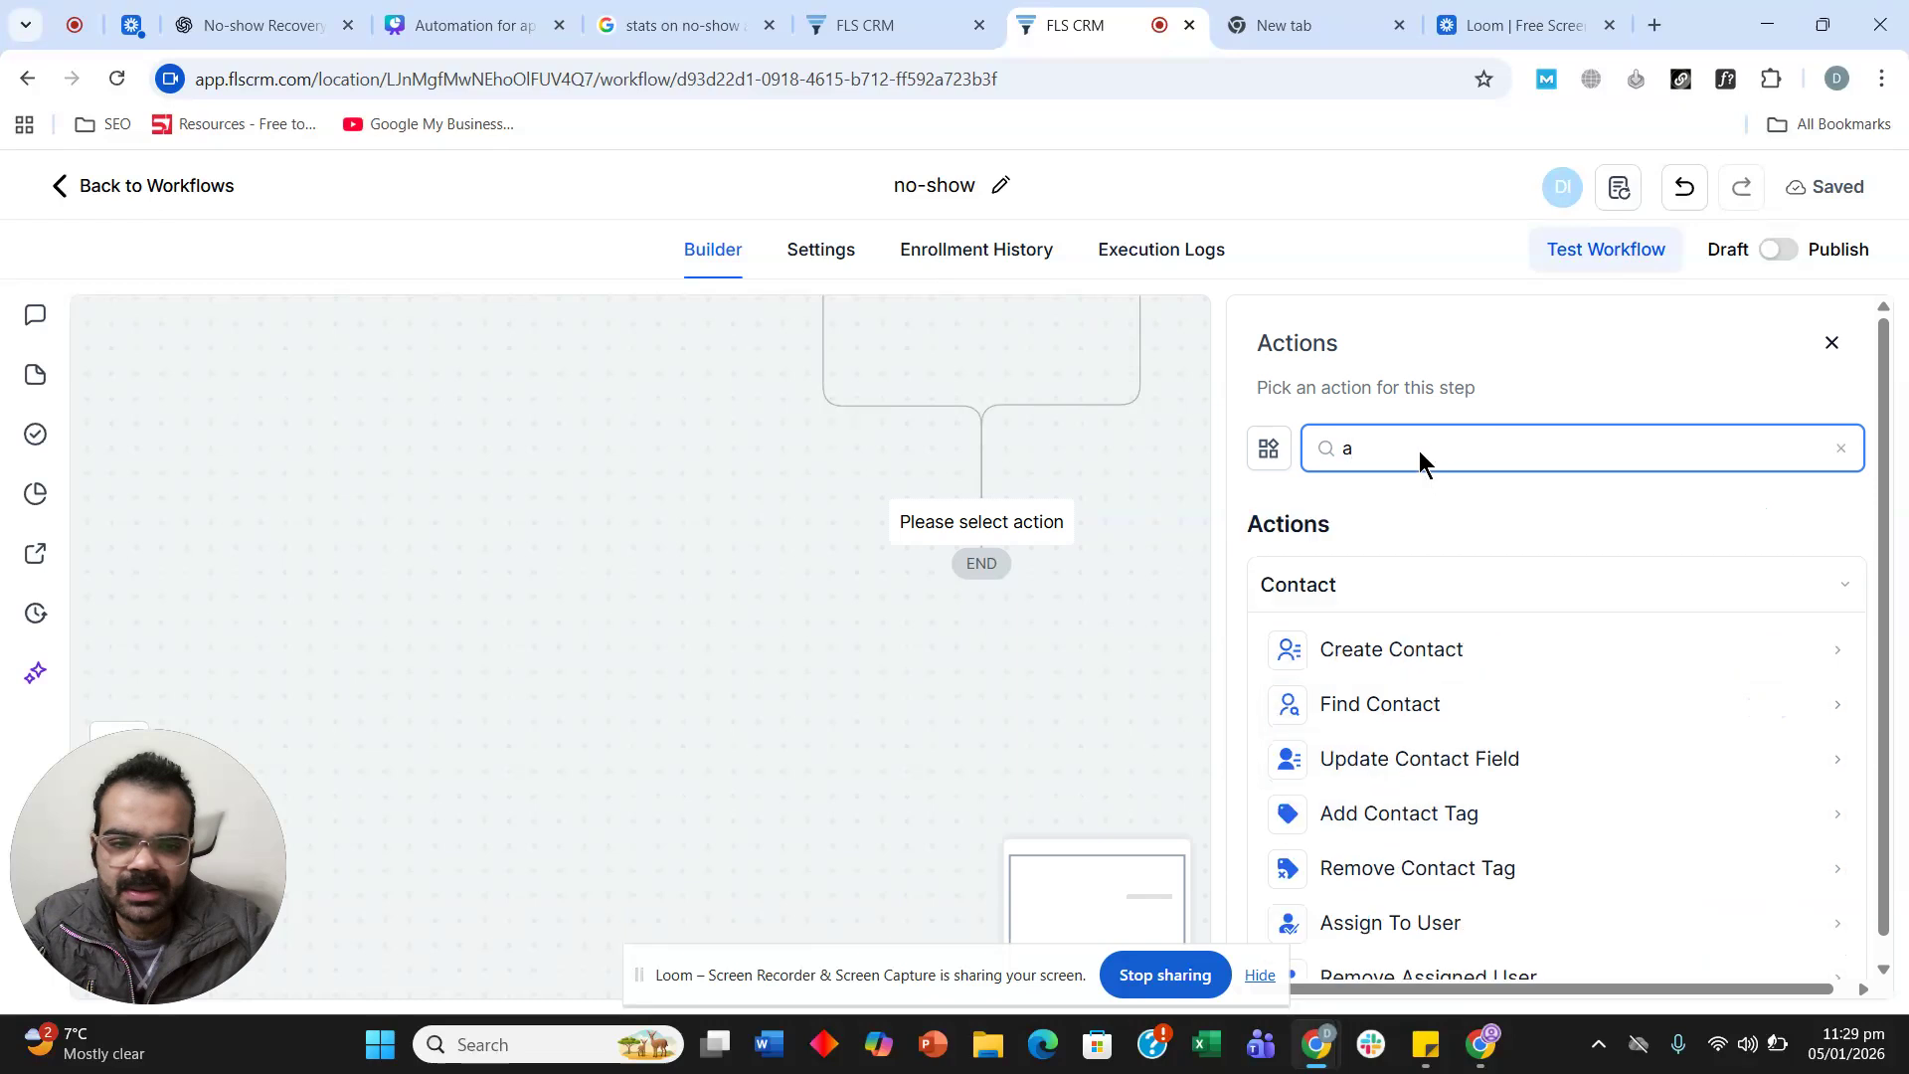
click(1432, 651)
click(1355, 599)
click(1370, 649)
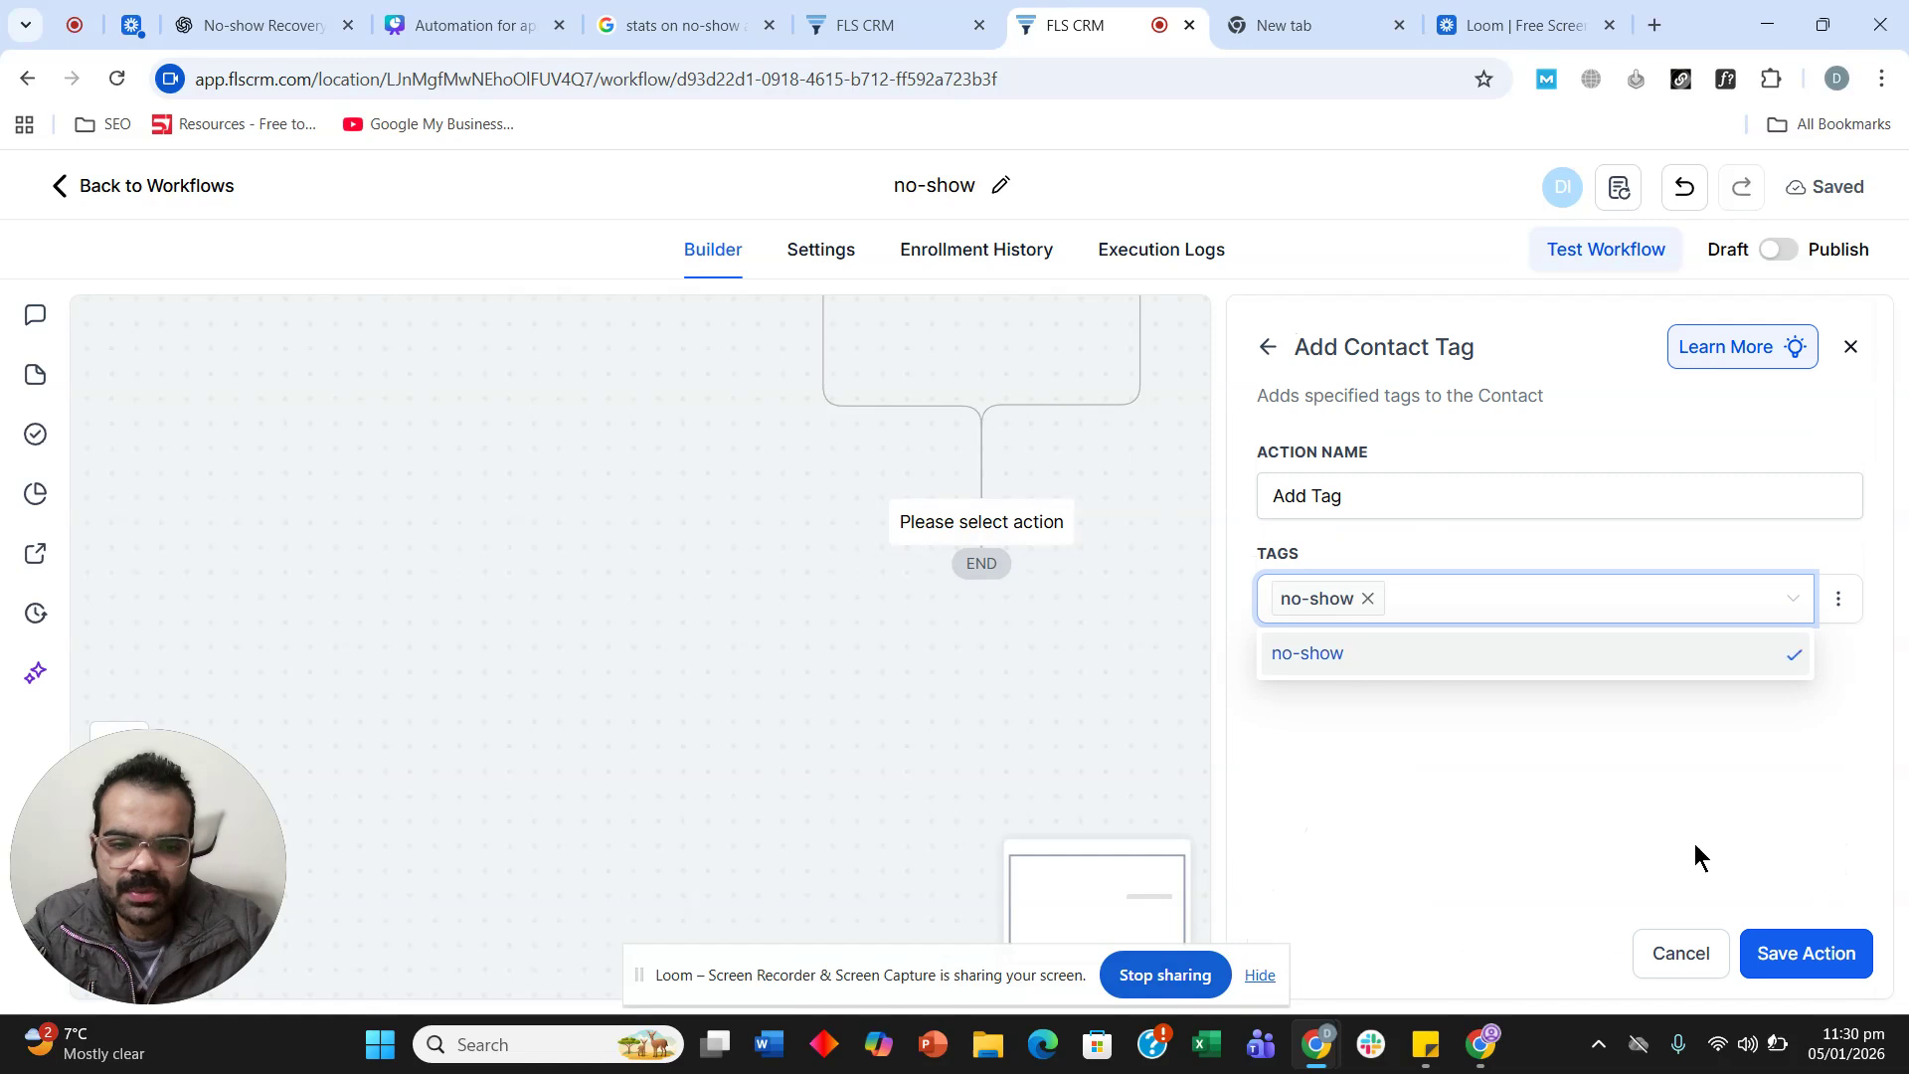
click(1808, 940)
Add a Find Opportunity action below Add Tag for the most recently created opportunity, filter it with a "Pipeline Is" field, and save it.
click(983, 487)
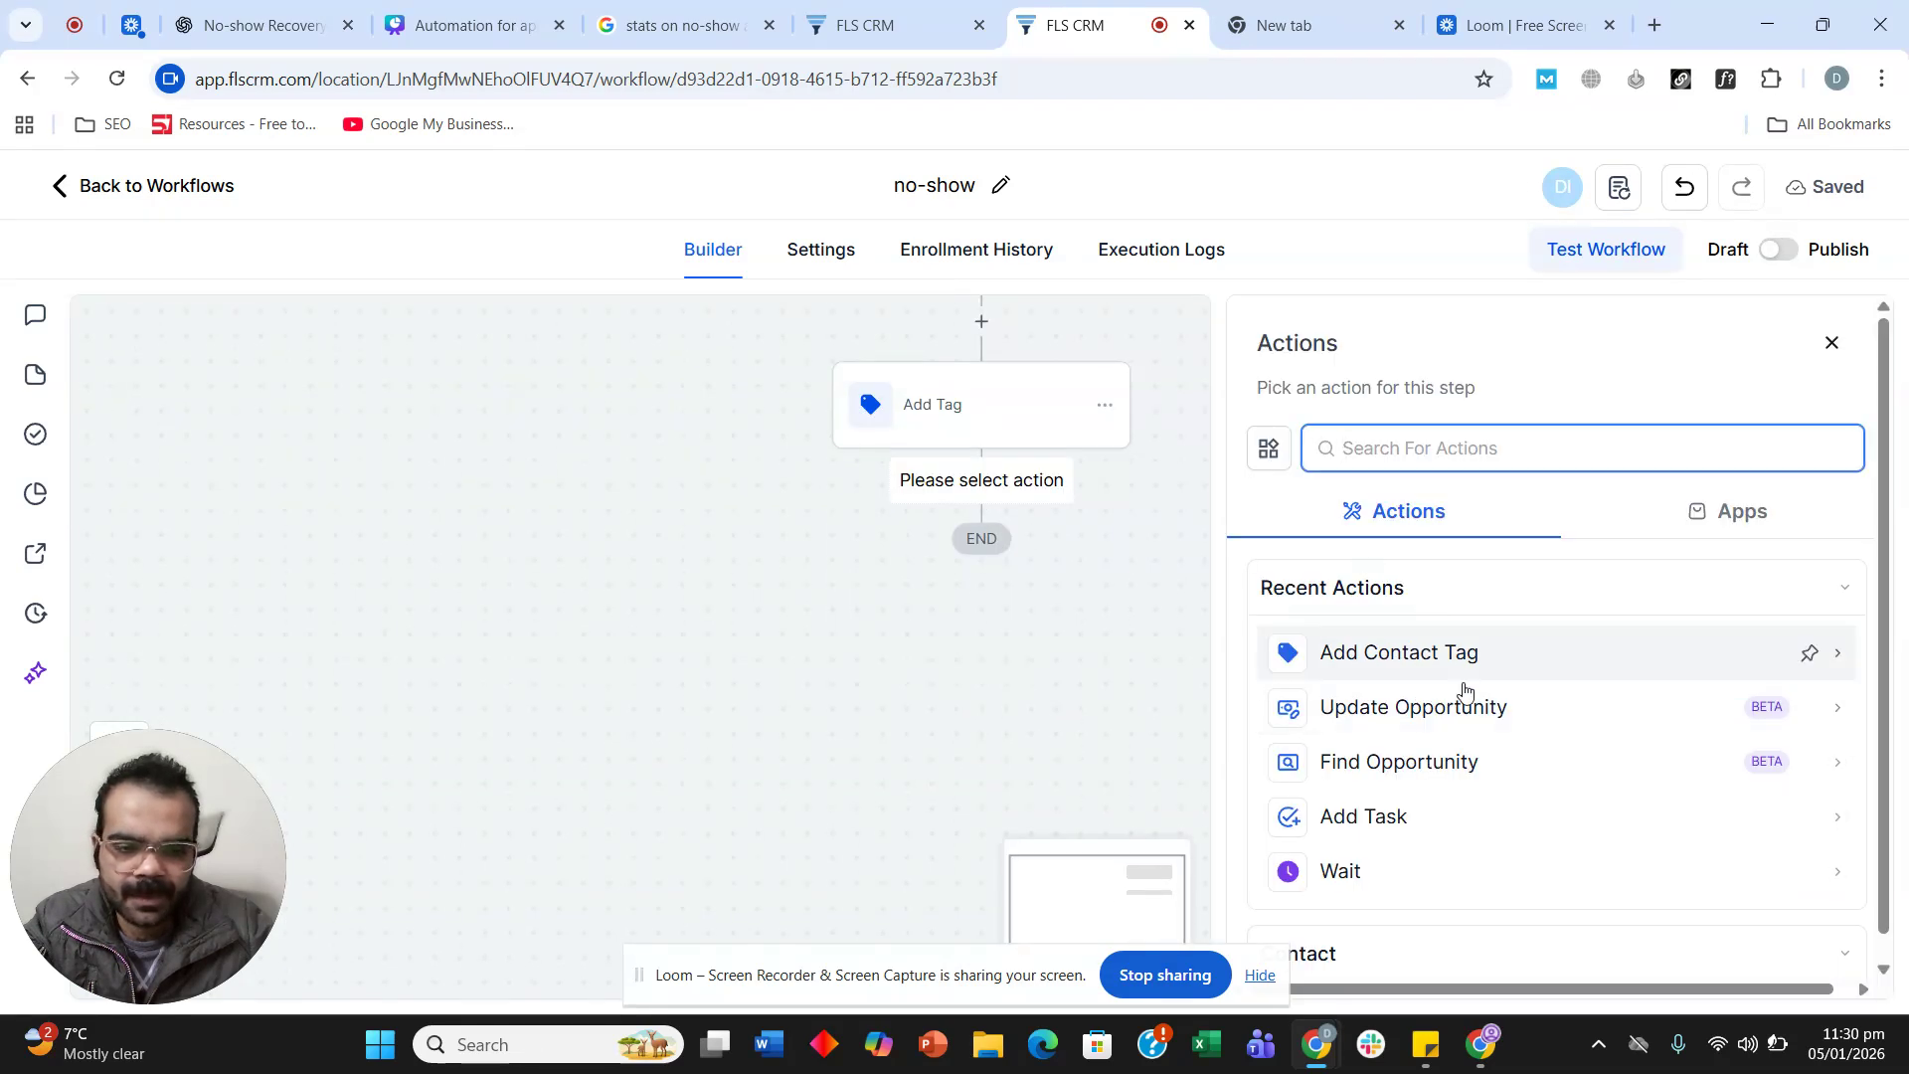
click(1428, 760)
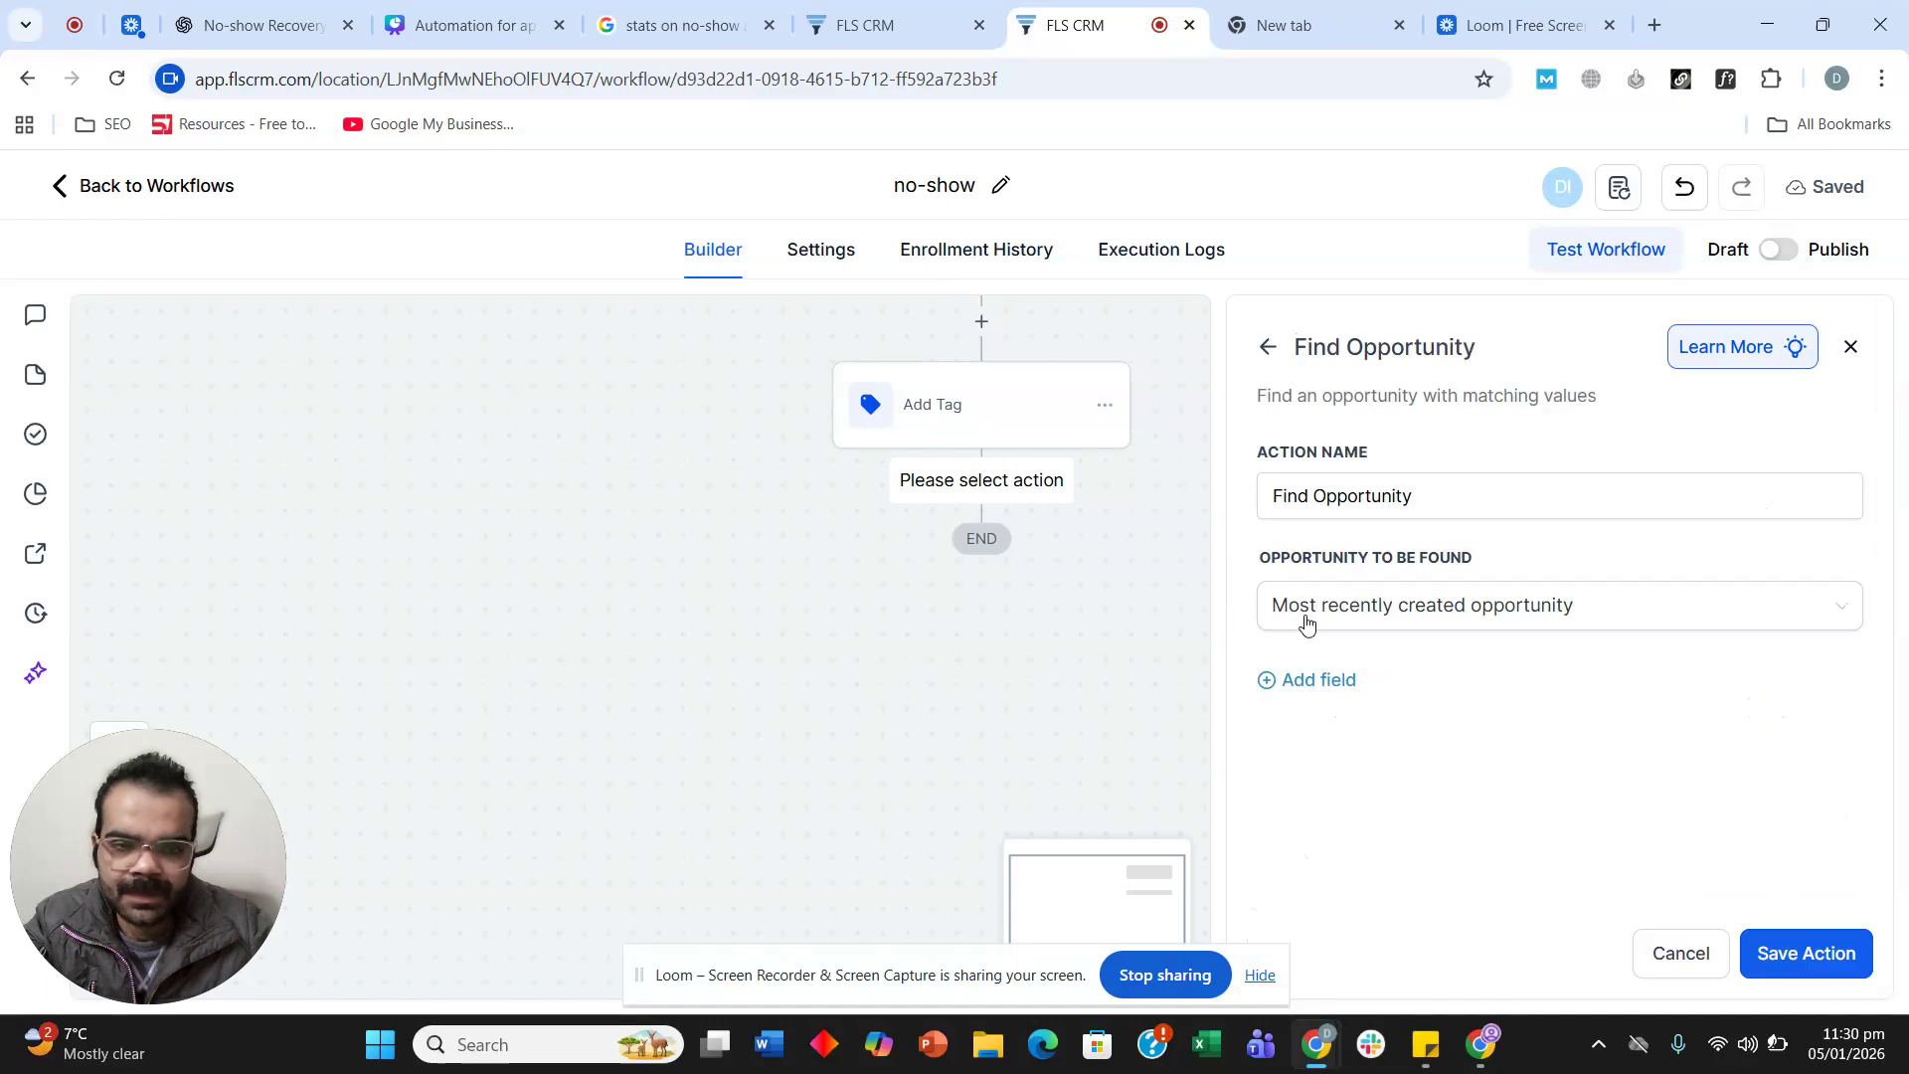
click(1315, 678)
click(1376, 708)
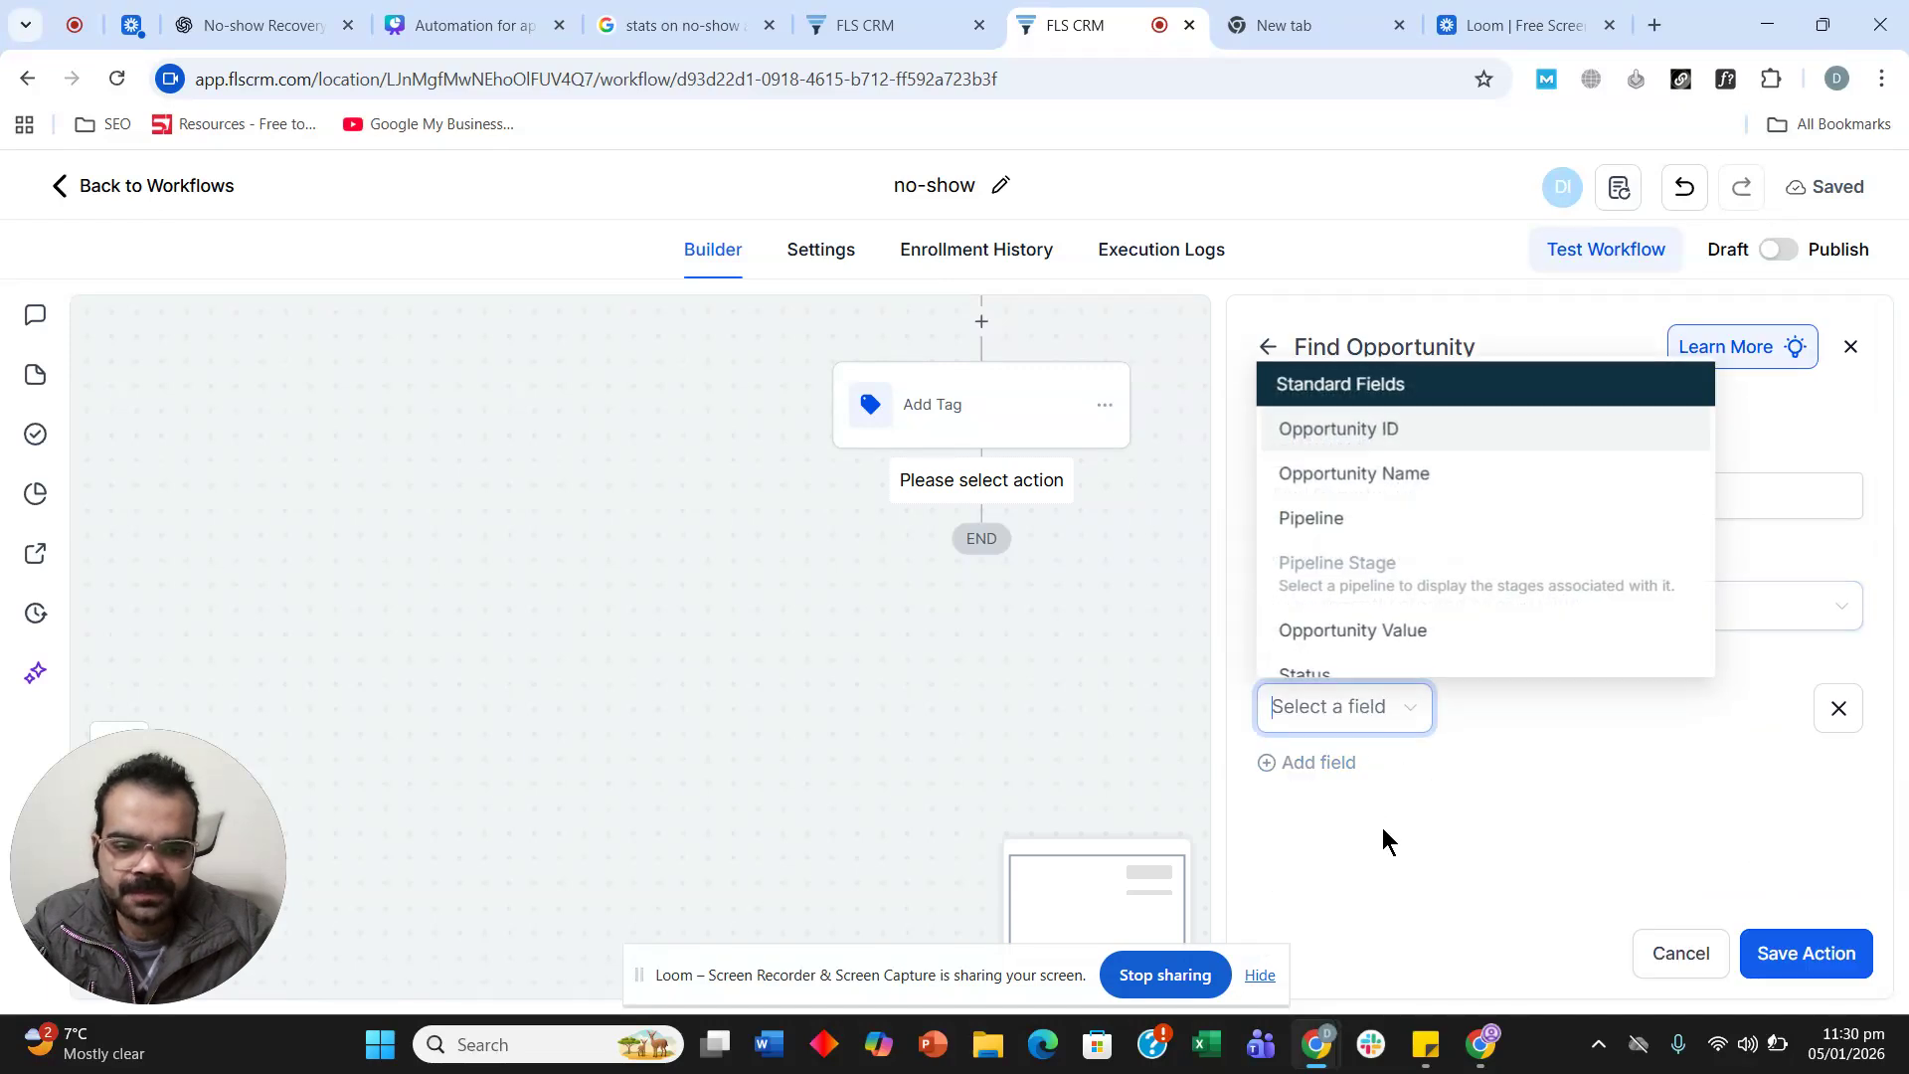
click(1358, 525)
click(1528, 708)
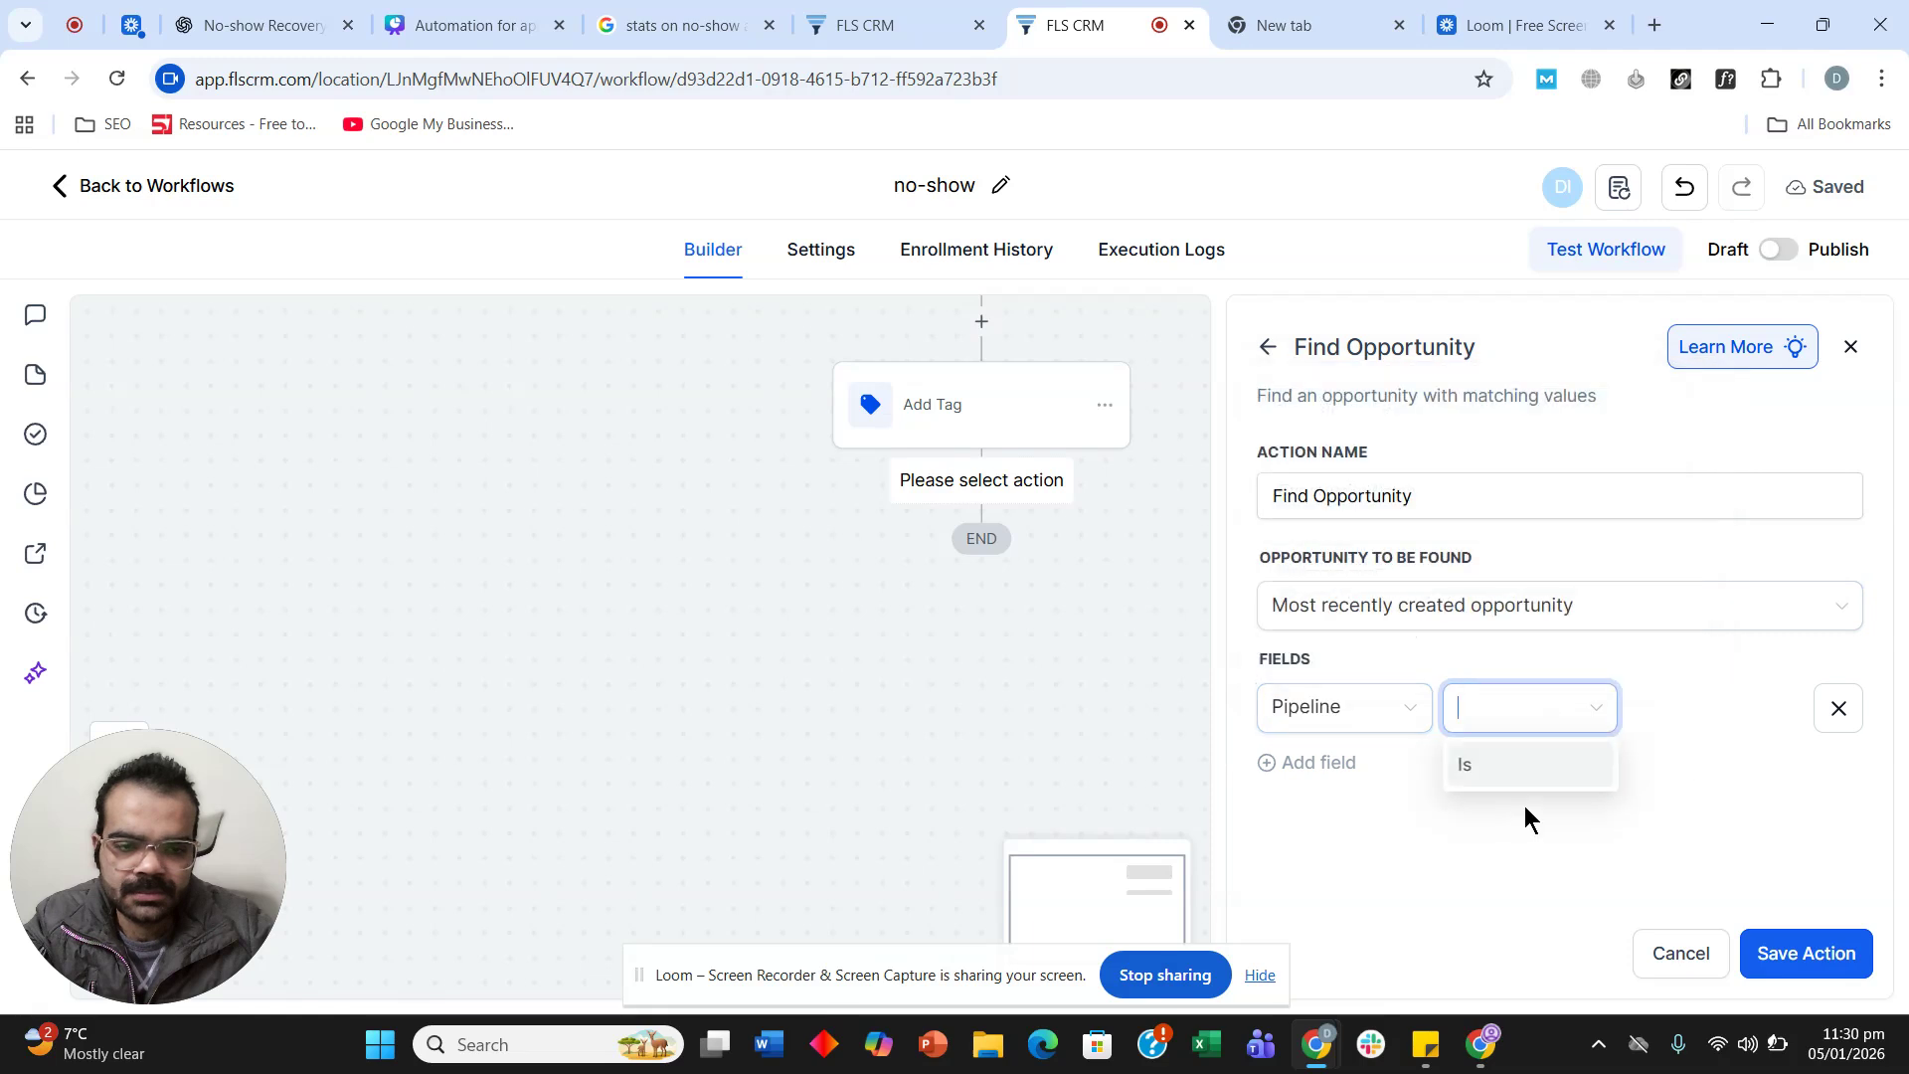
click(1518, 776)
click(1662, 714)
click(1668, 818)
click(1814, 955)
Add an Update Opportunity action to the Opportunity Found branch and give it a Pipeline field set to Test.
scroll(983, 553, down, 2)
click(820, 598)
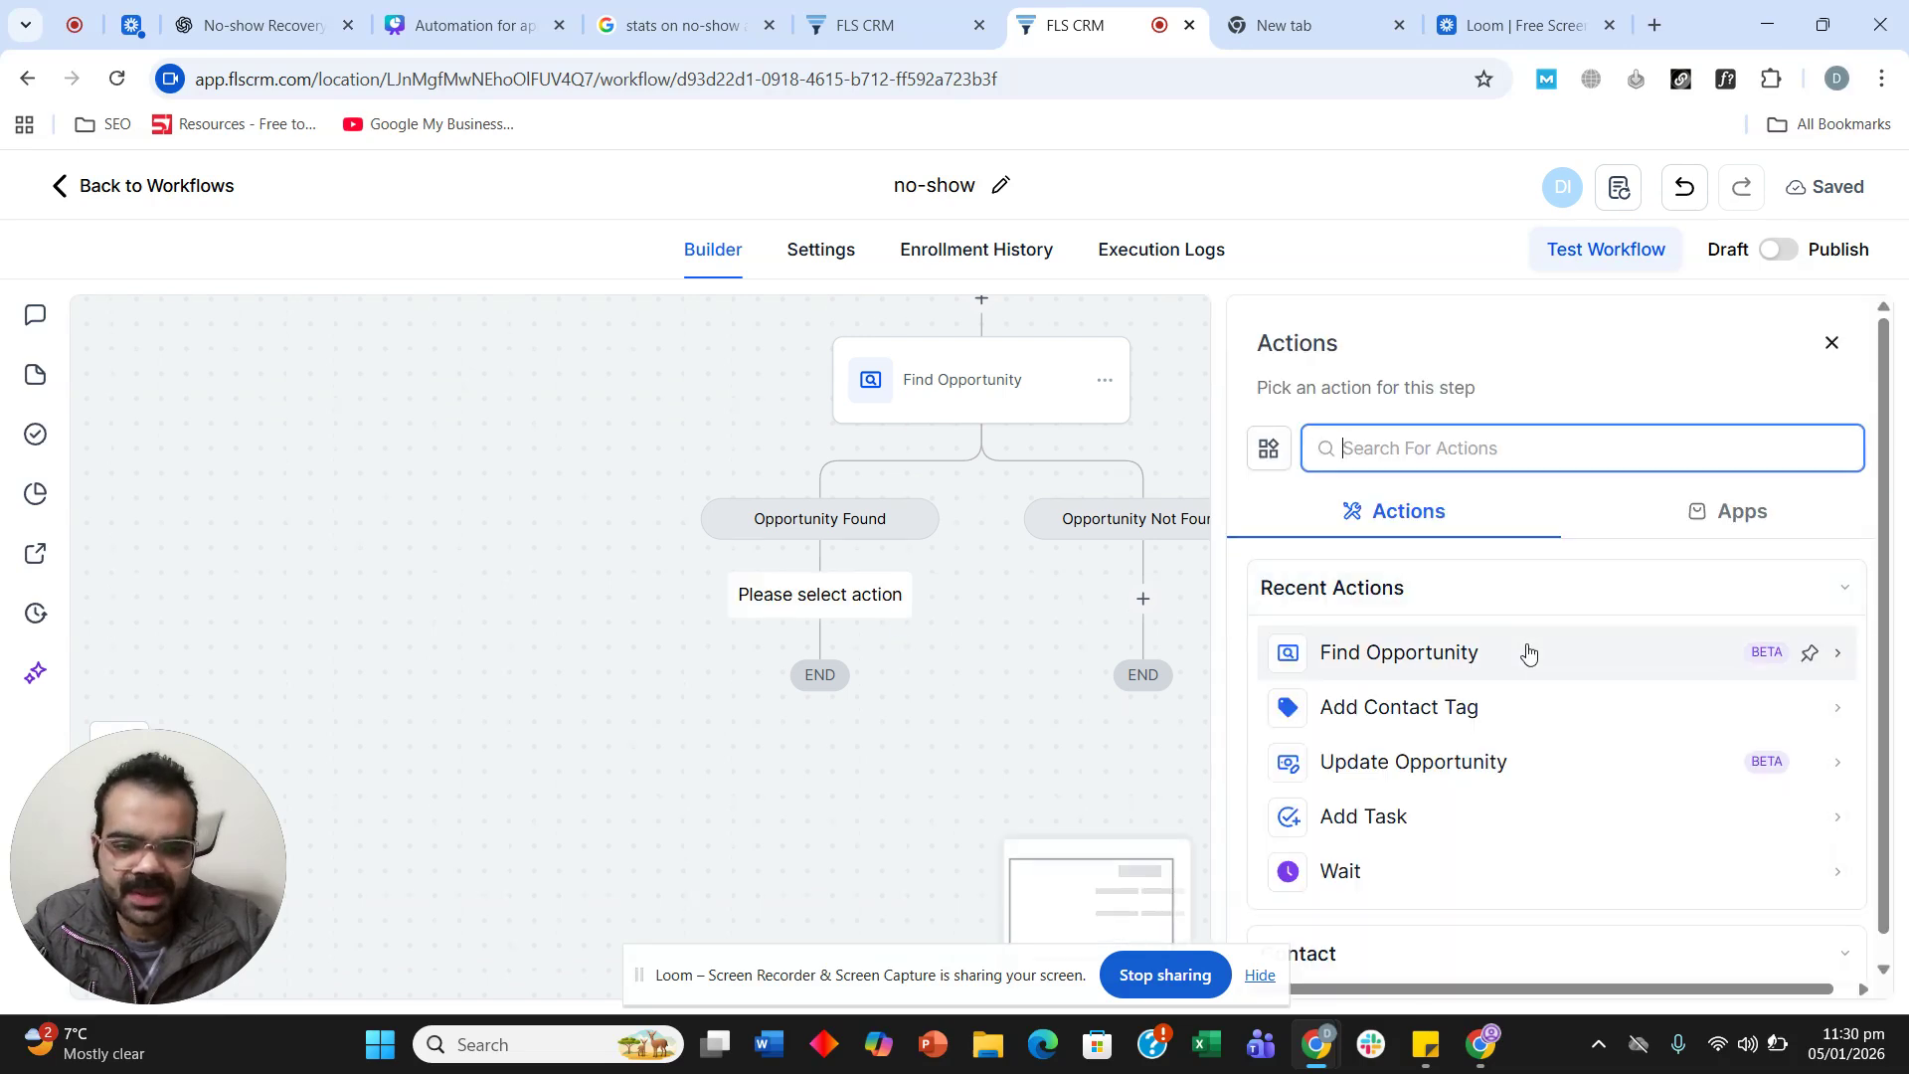
click(1432, 782)
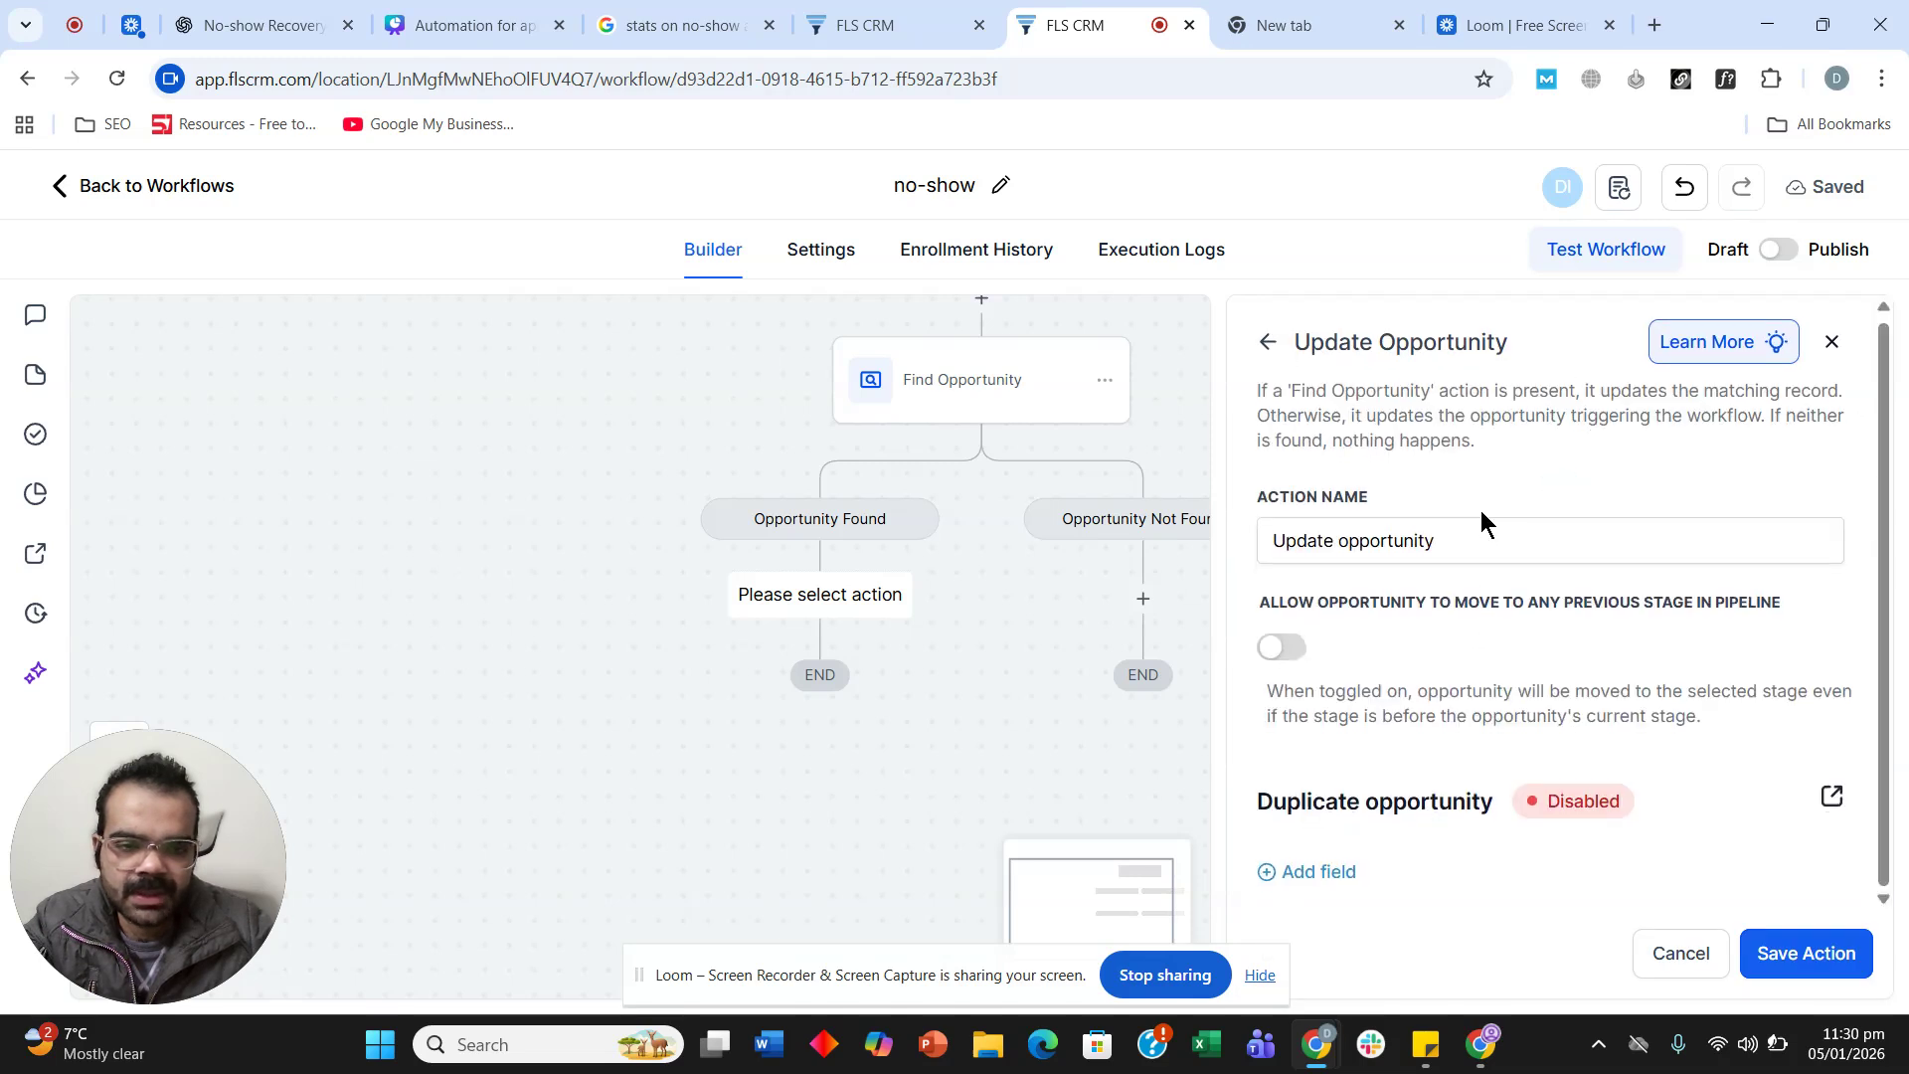
click(1314, 873)
click(1408, 818)
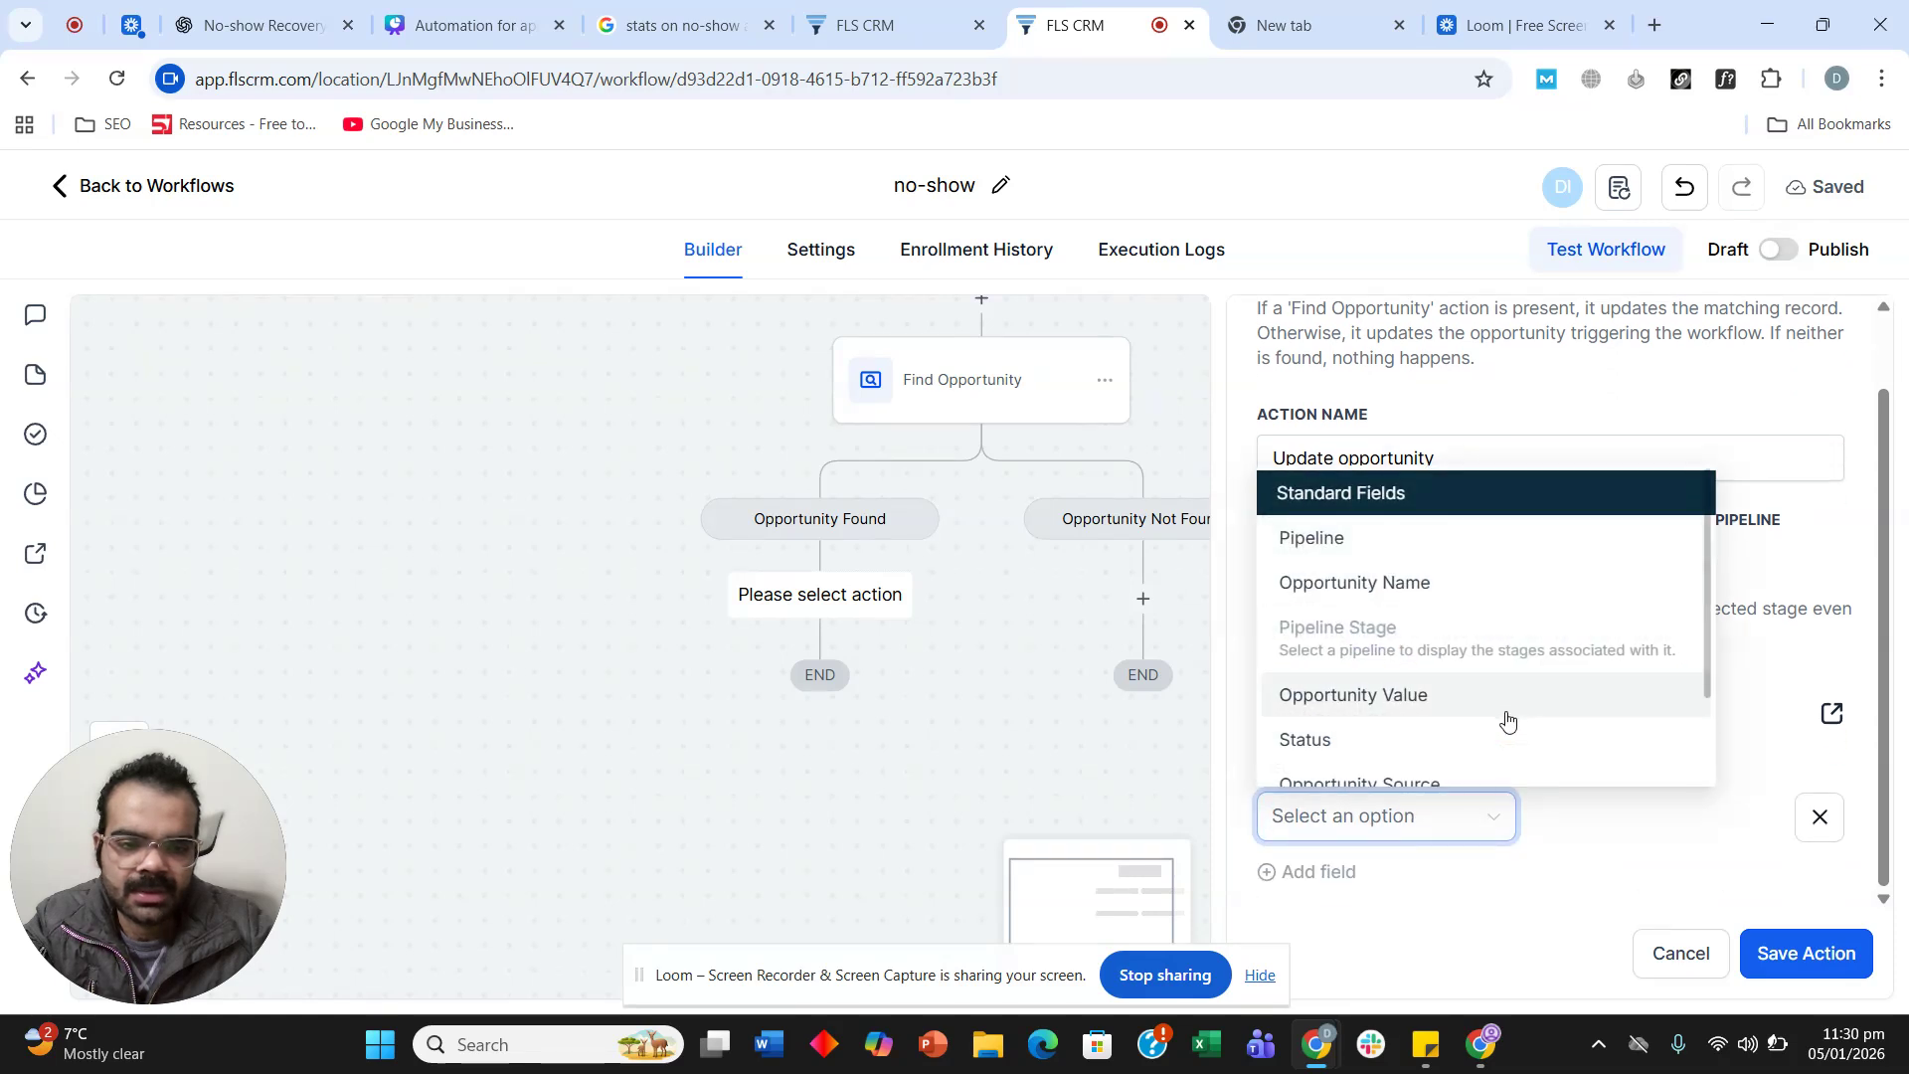
click(1400, 540)
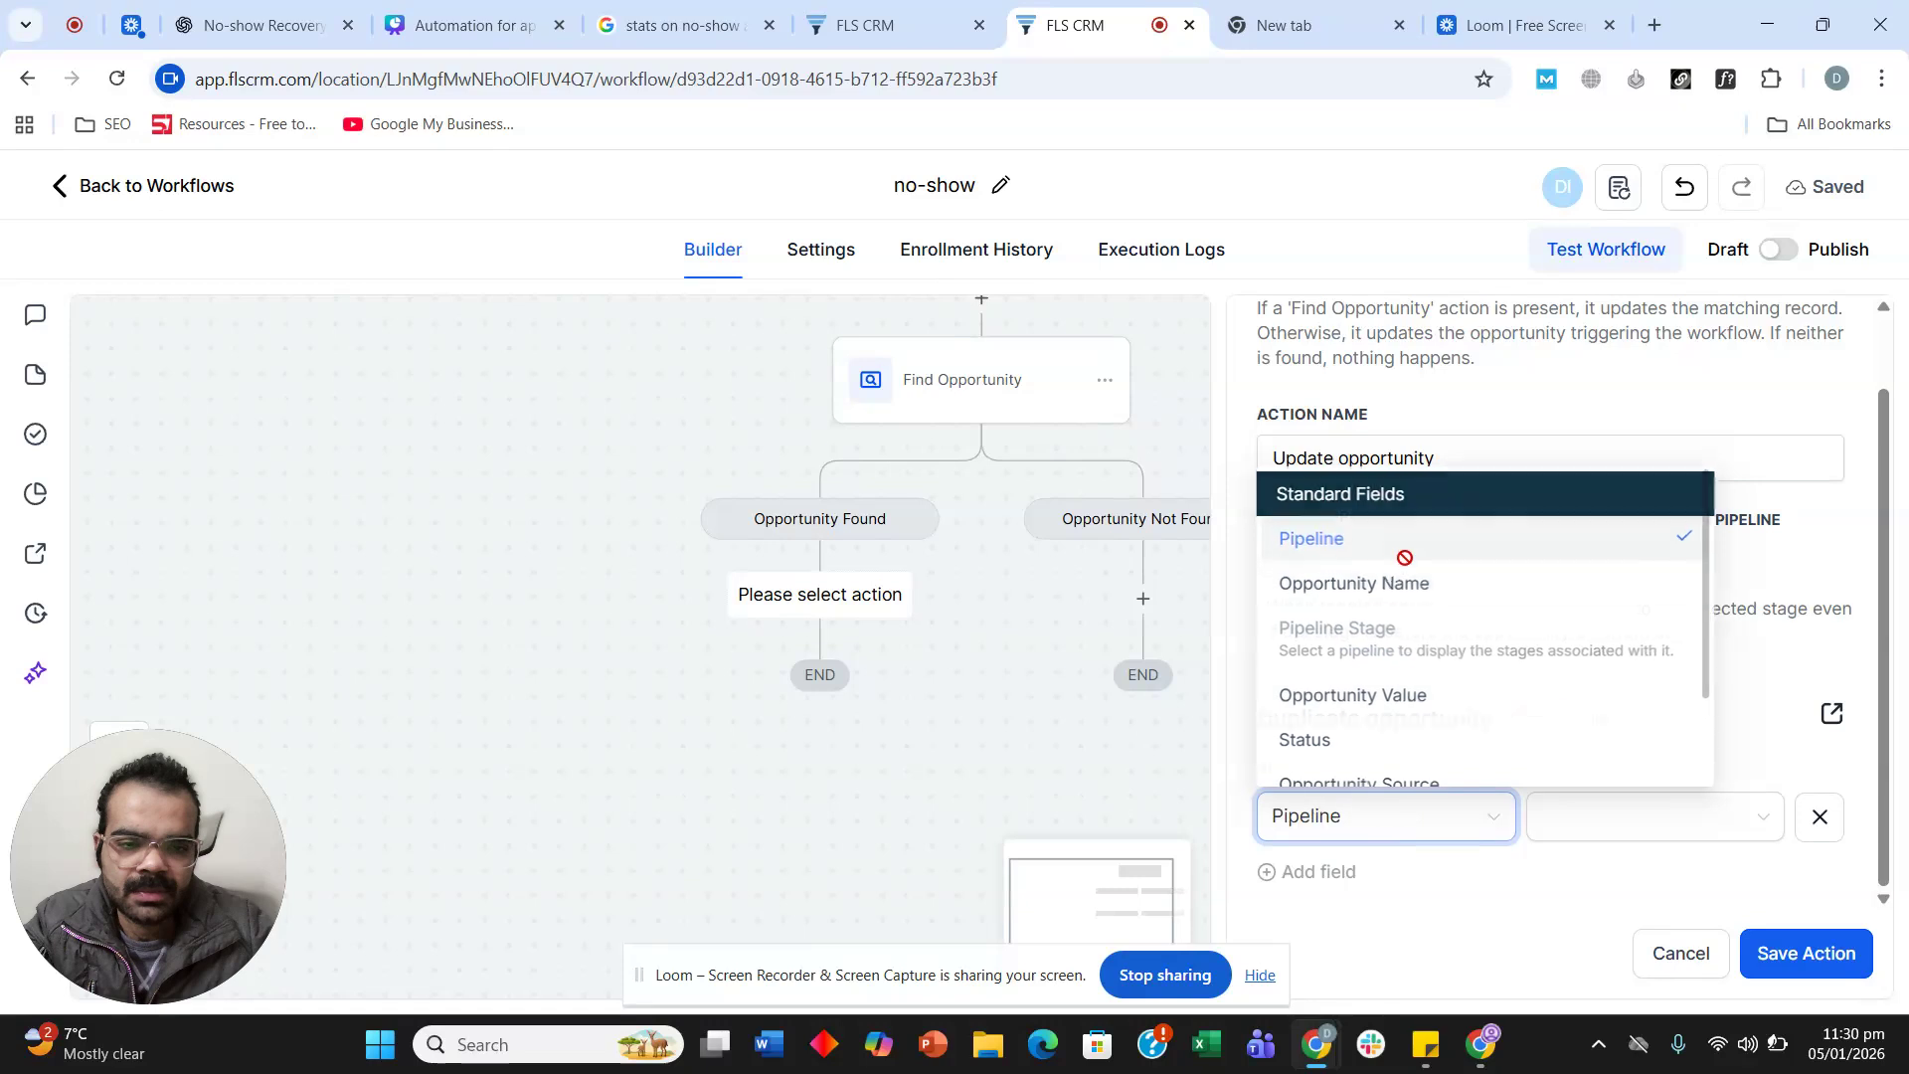
click(1620, 820)
click(1572, 917)
Add a Pipeline Stage field set to No-showed/cancelled and save the Update Opportunity action.
click(1333, 873)
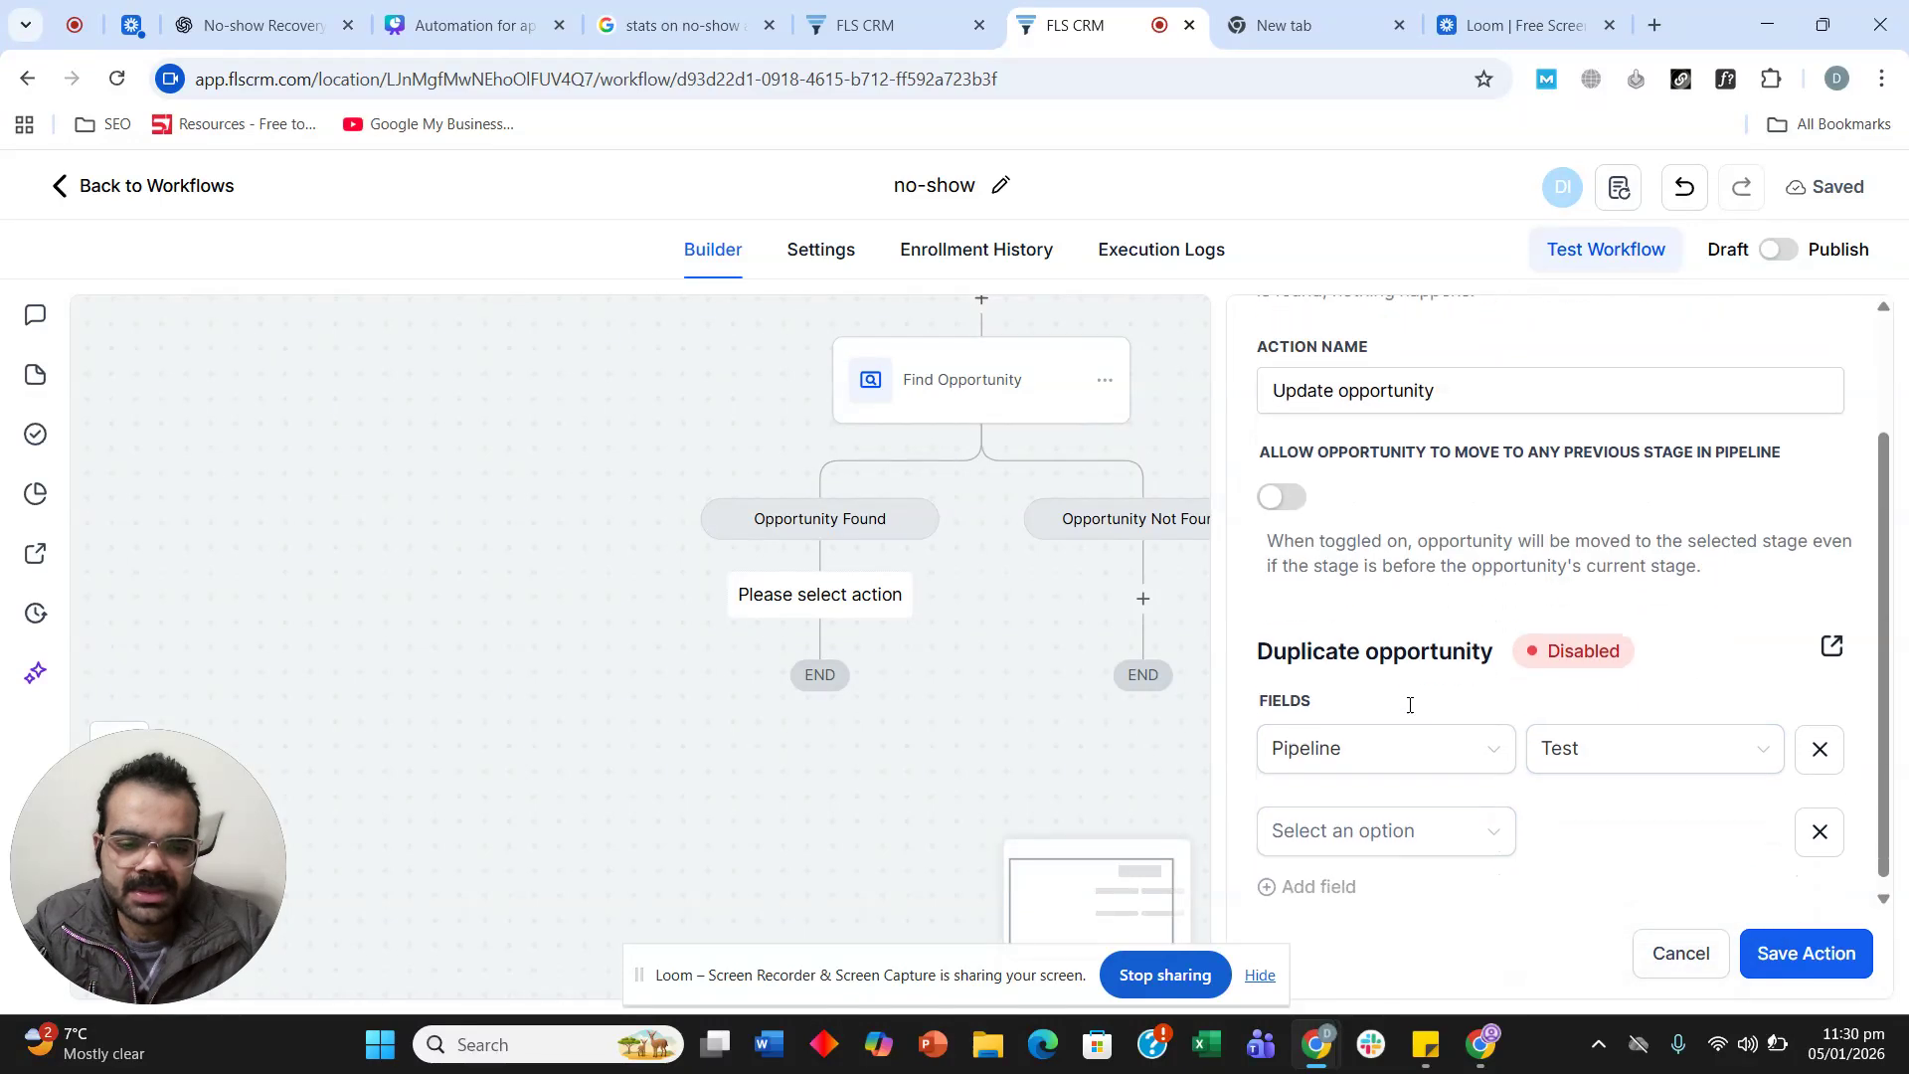
click(1367, 829)
click(1372, 626)
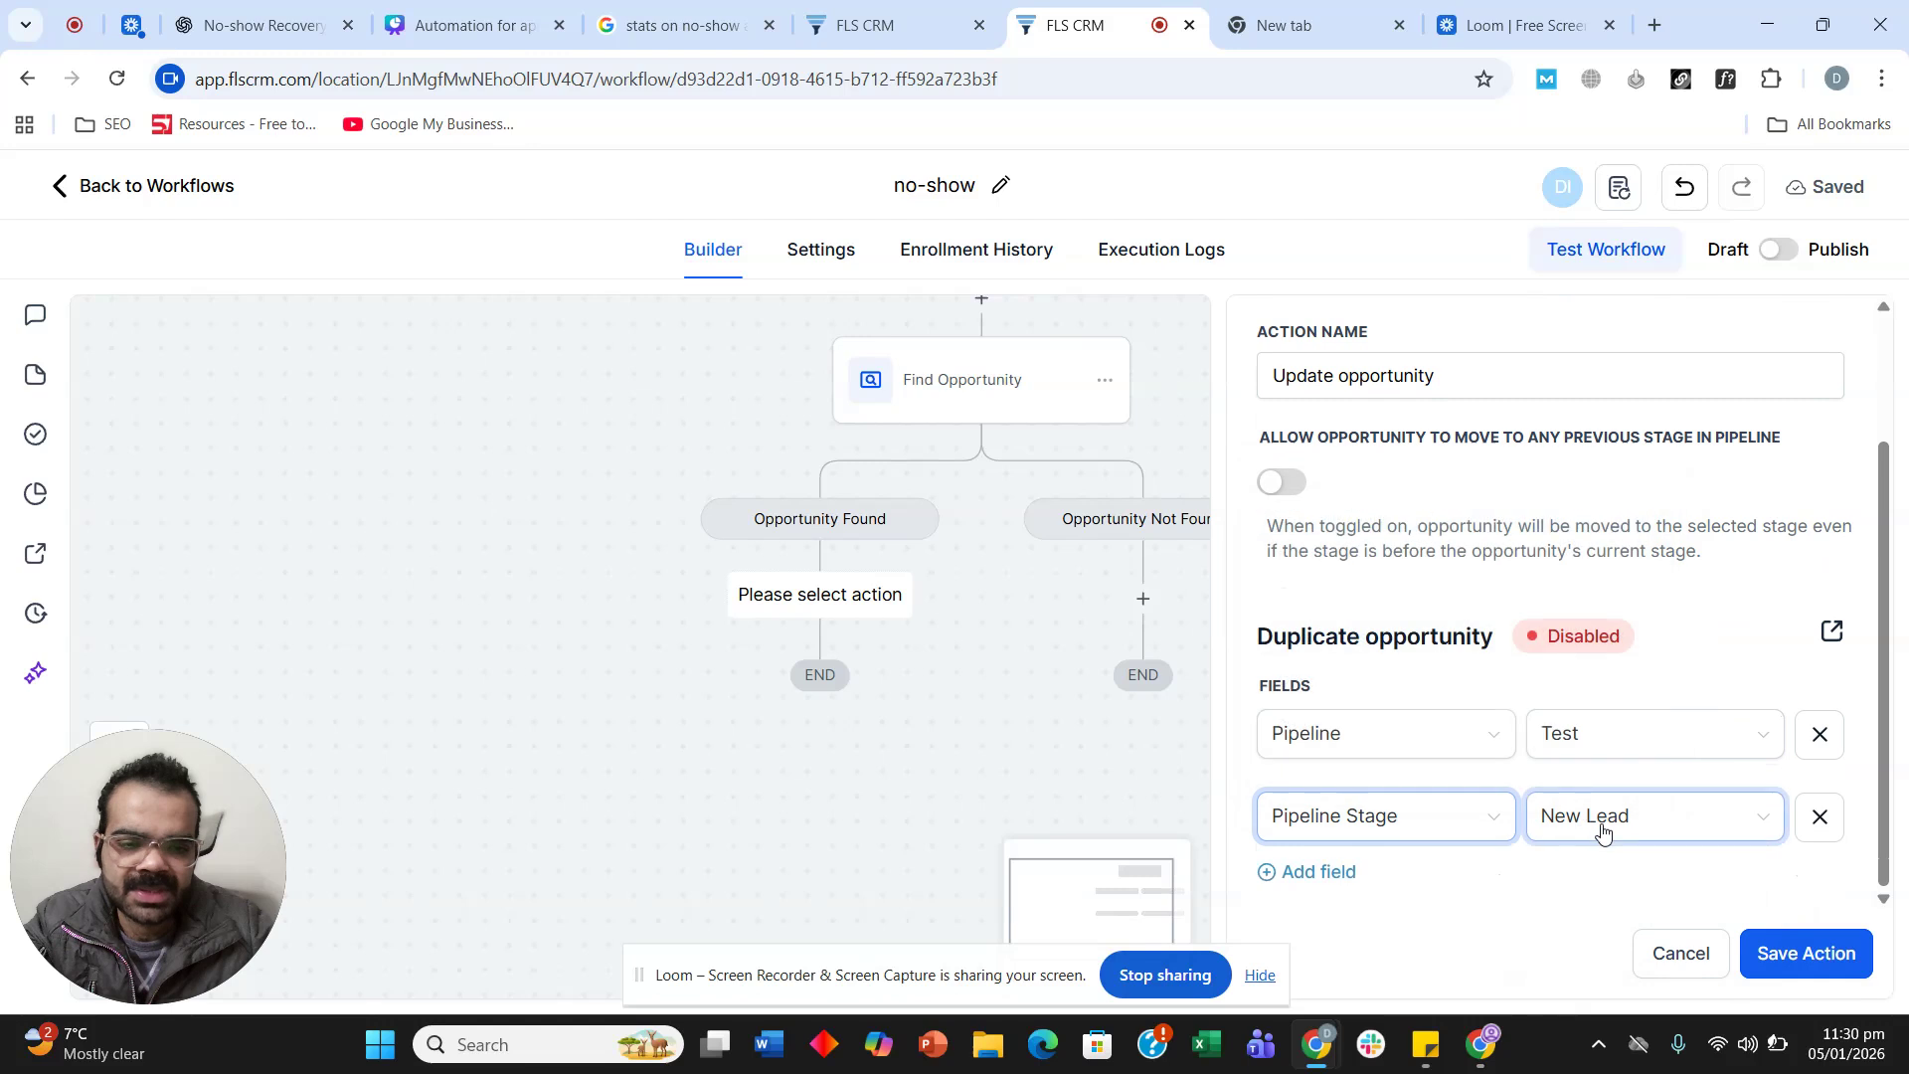
click(1597, 828)
click(1631, 759)
click(1814, 955)
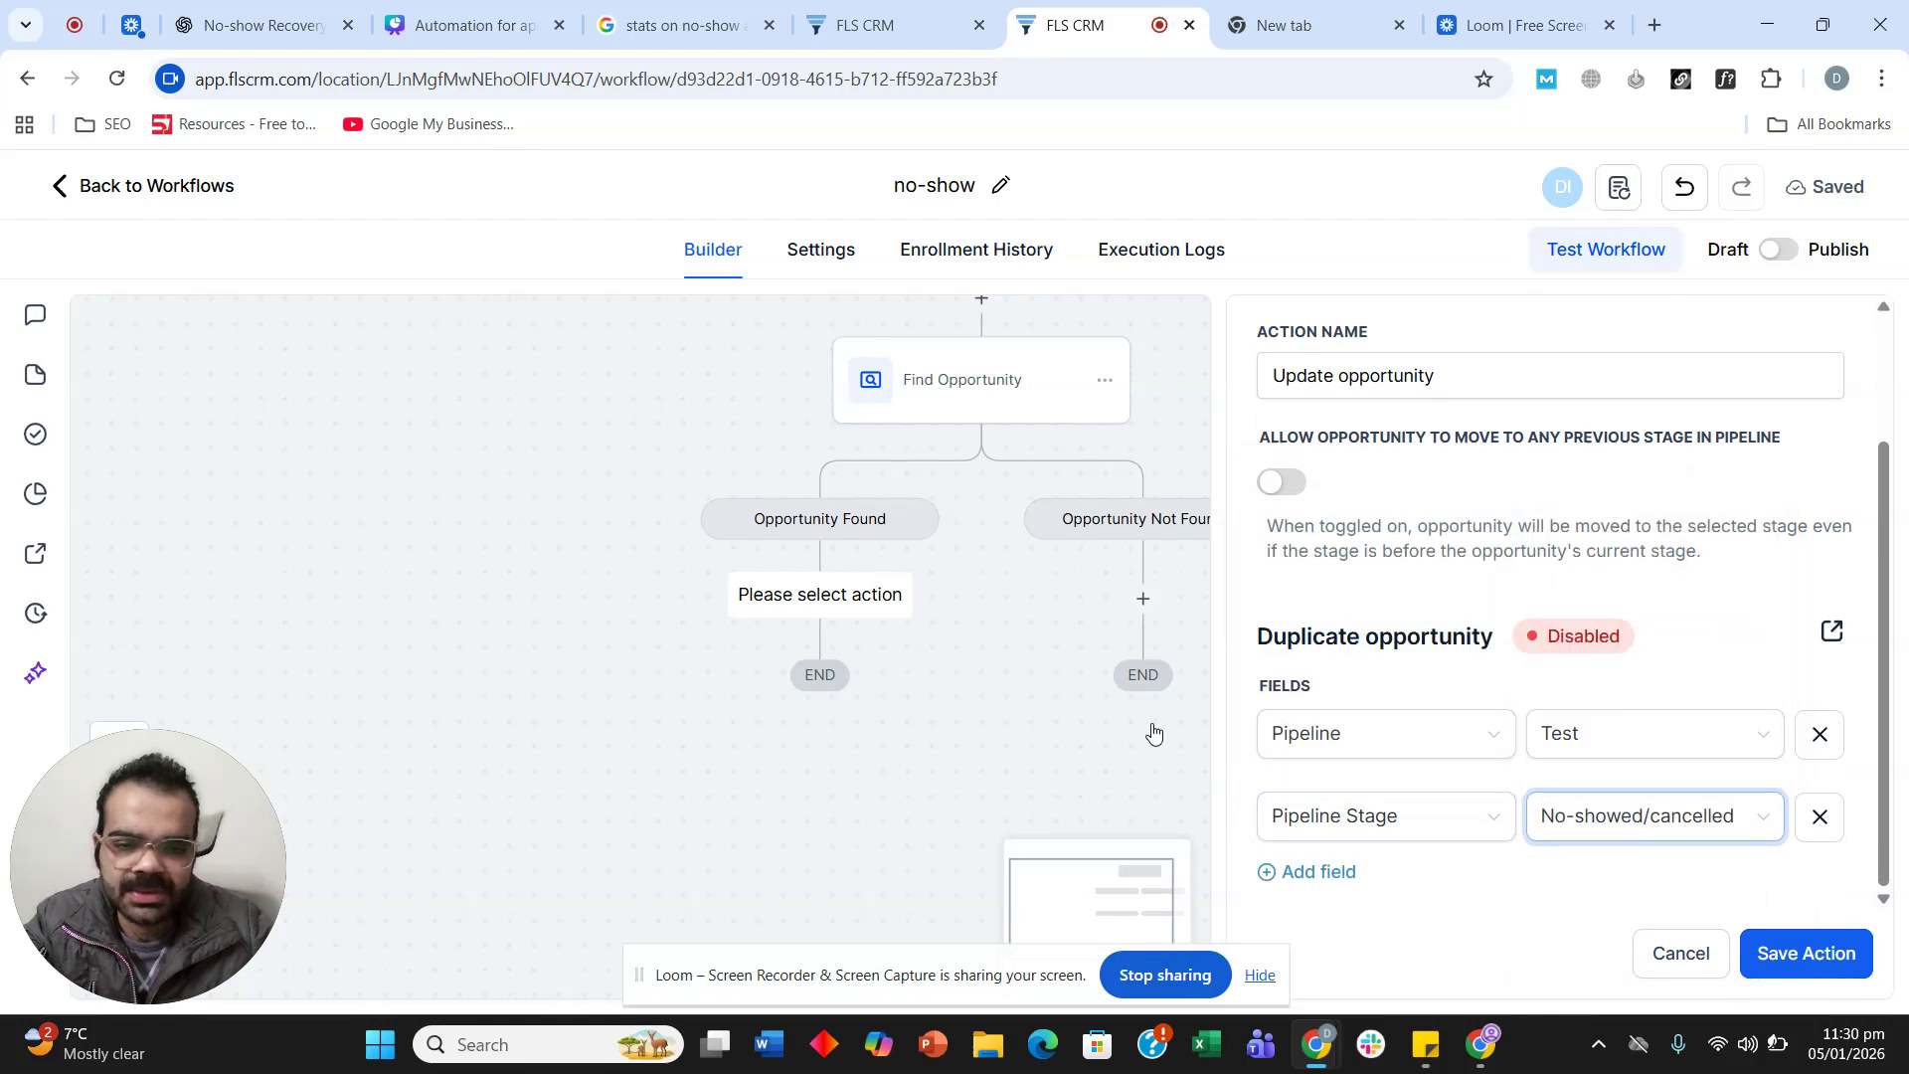
Add an Add Task action below Update opportunity with the title "Follow up with {{contact.first_name}} ASAP!".
drag(1249, 677, 1293, 657)
click(947, 563)
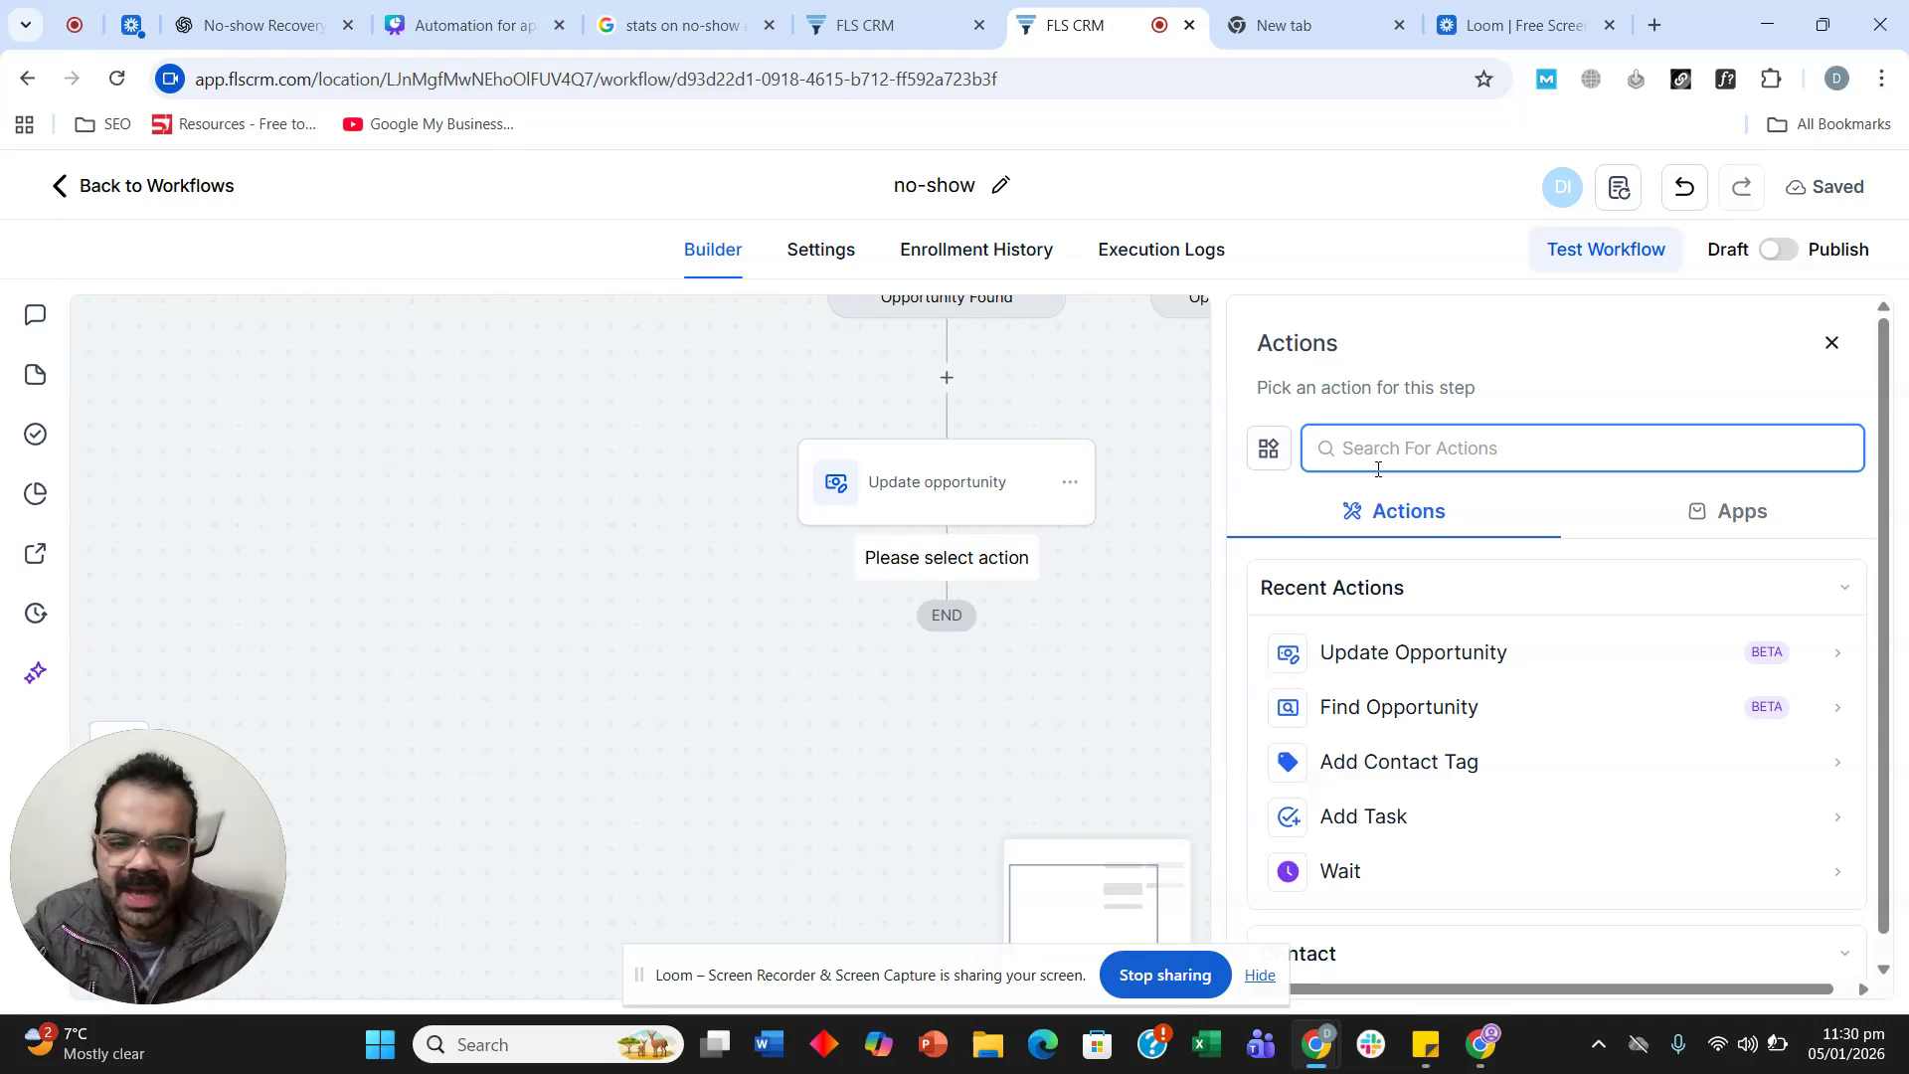
click(1345, 820)
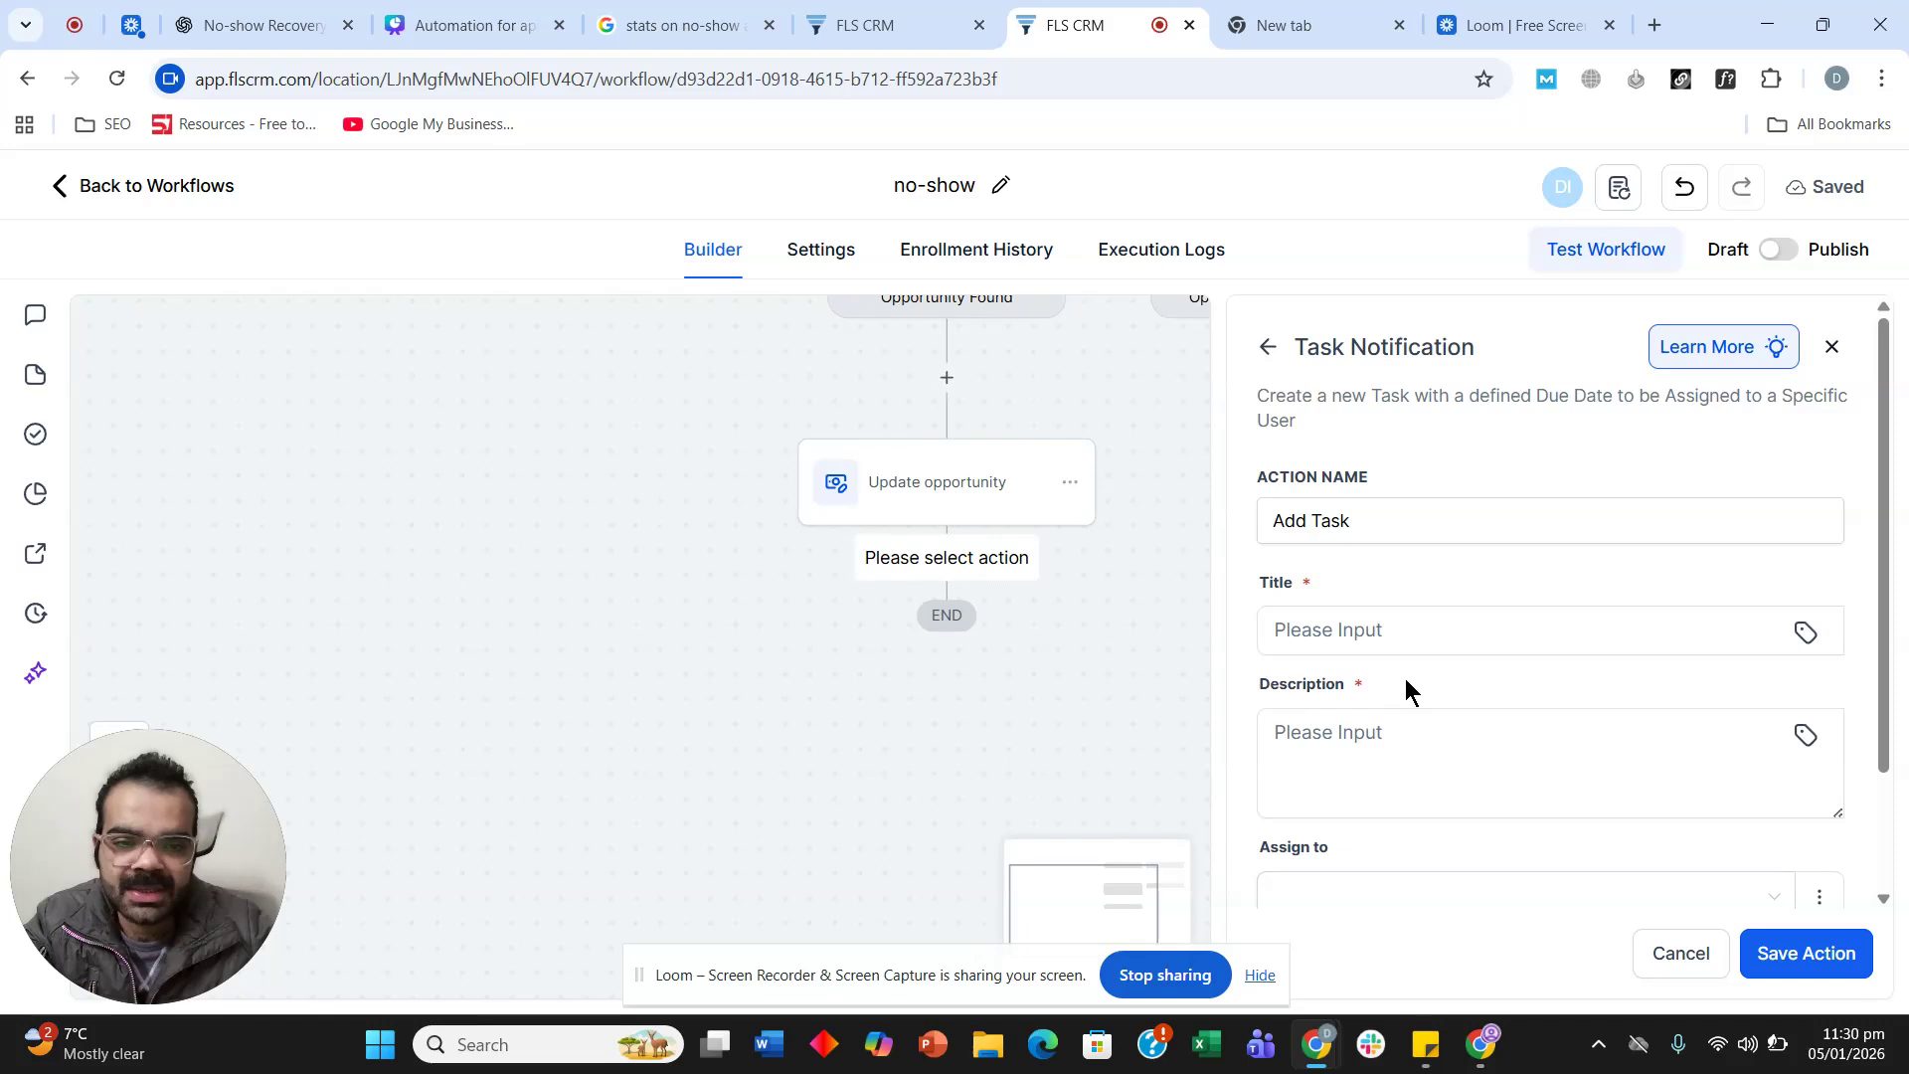
click(1407, 641)
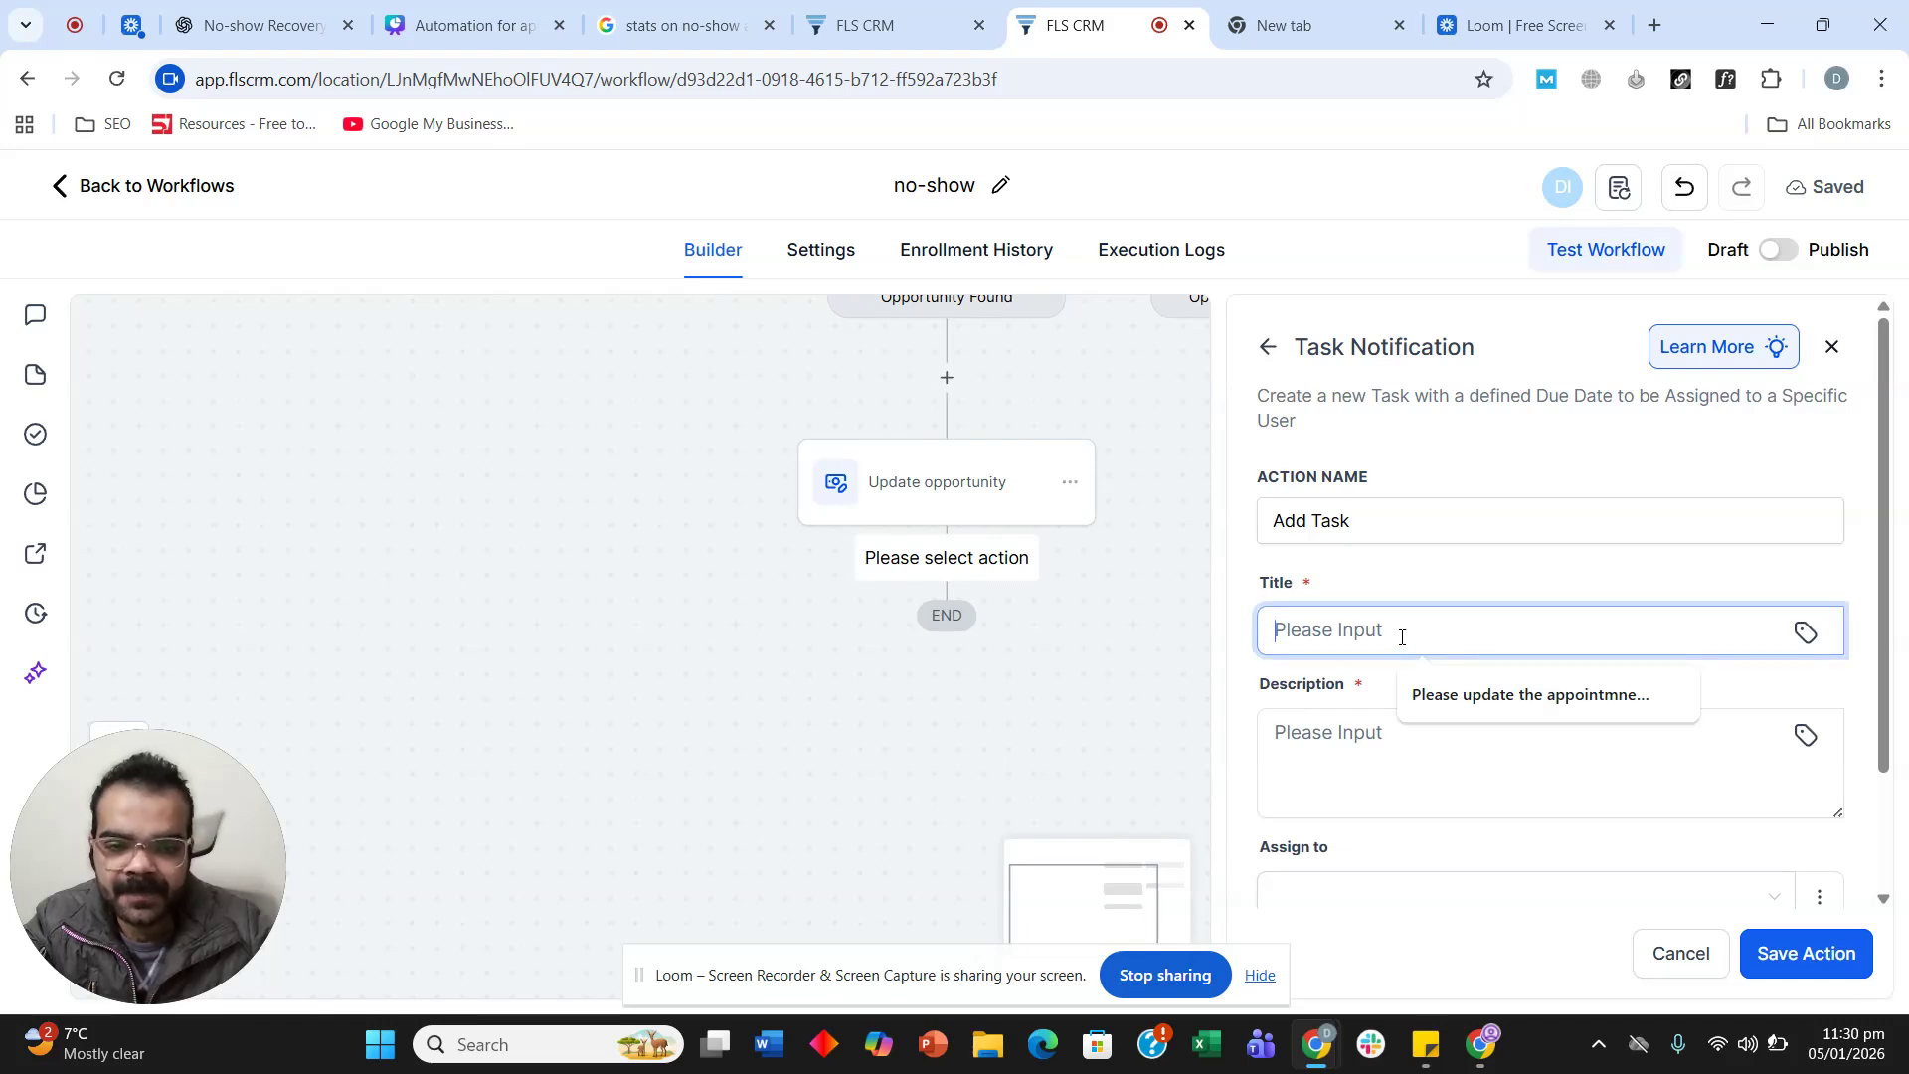
text(Follow up wit)
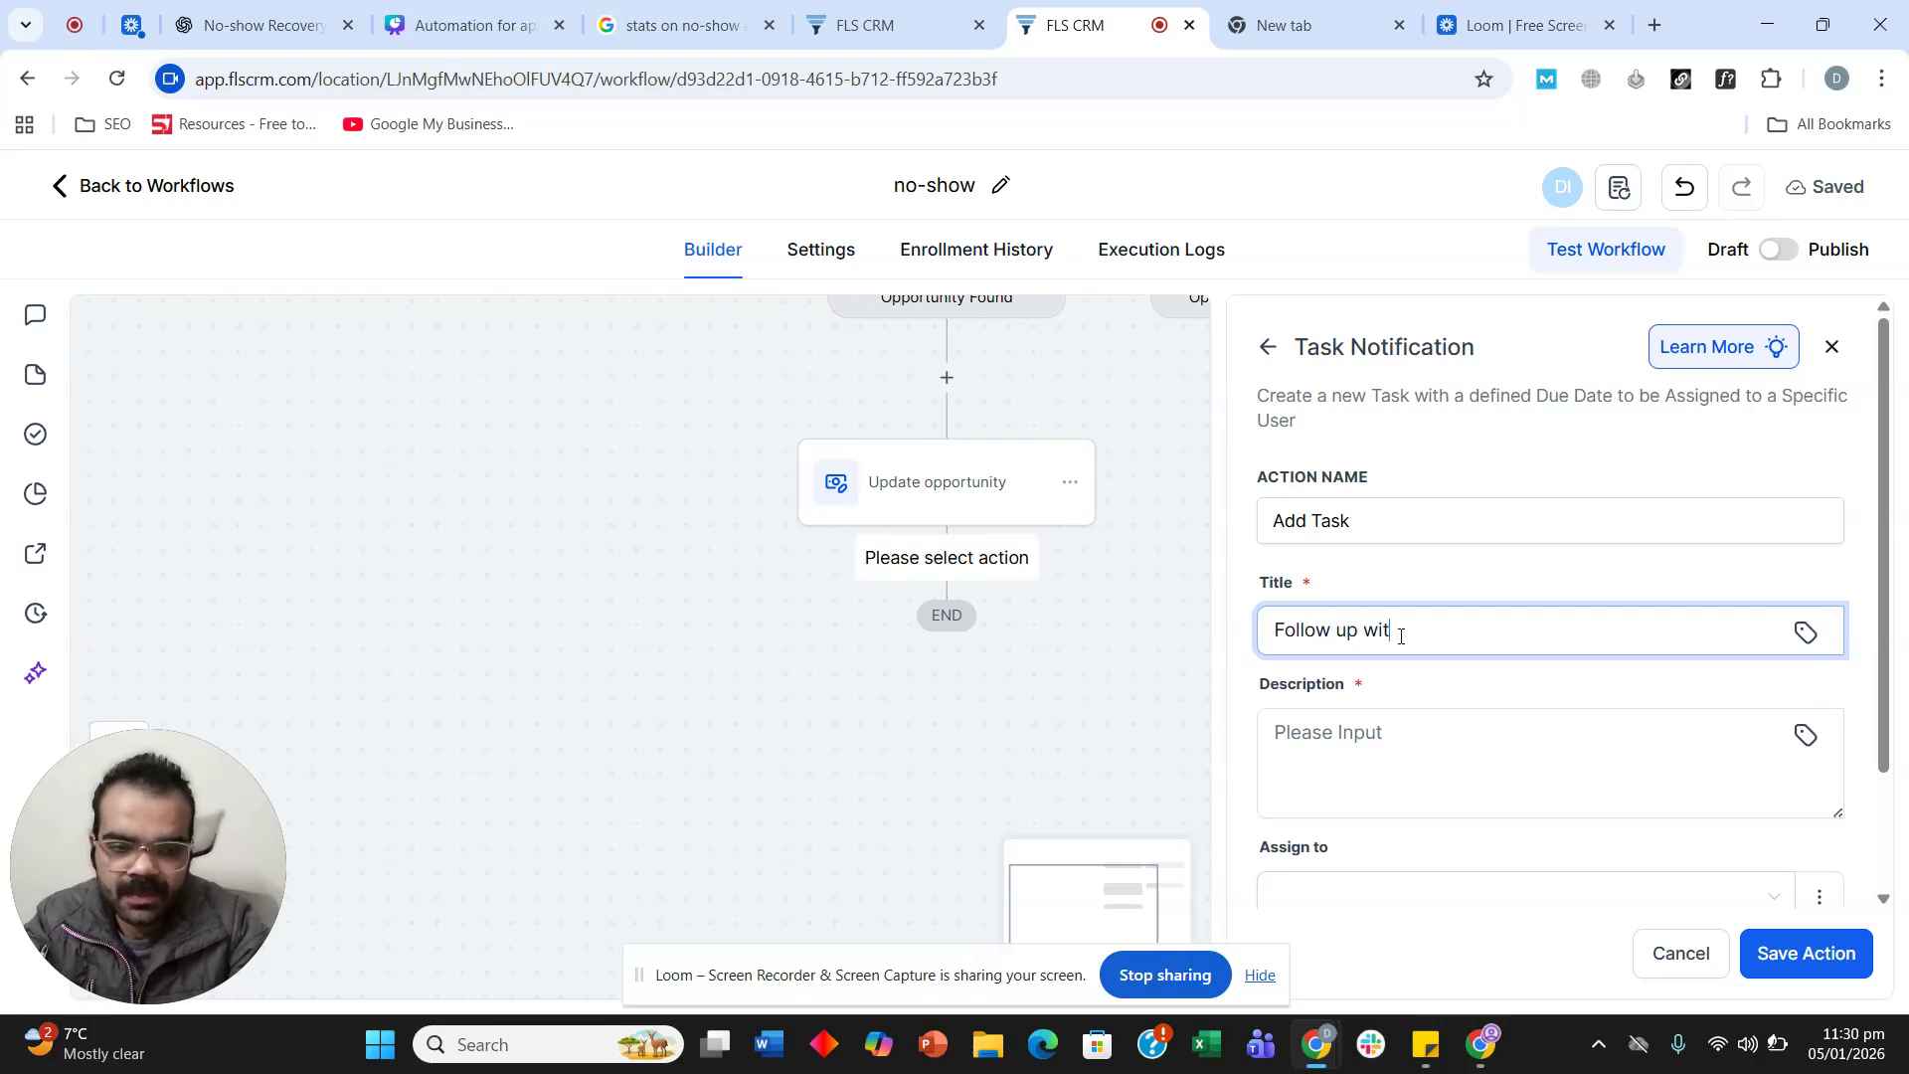
text(h)
click(1802, 633)
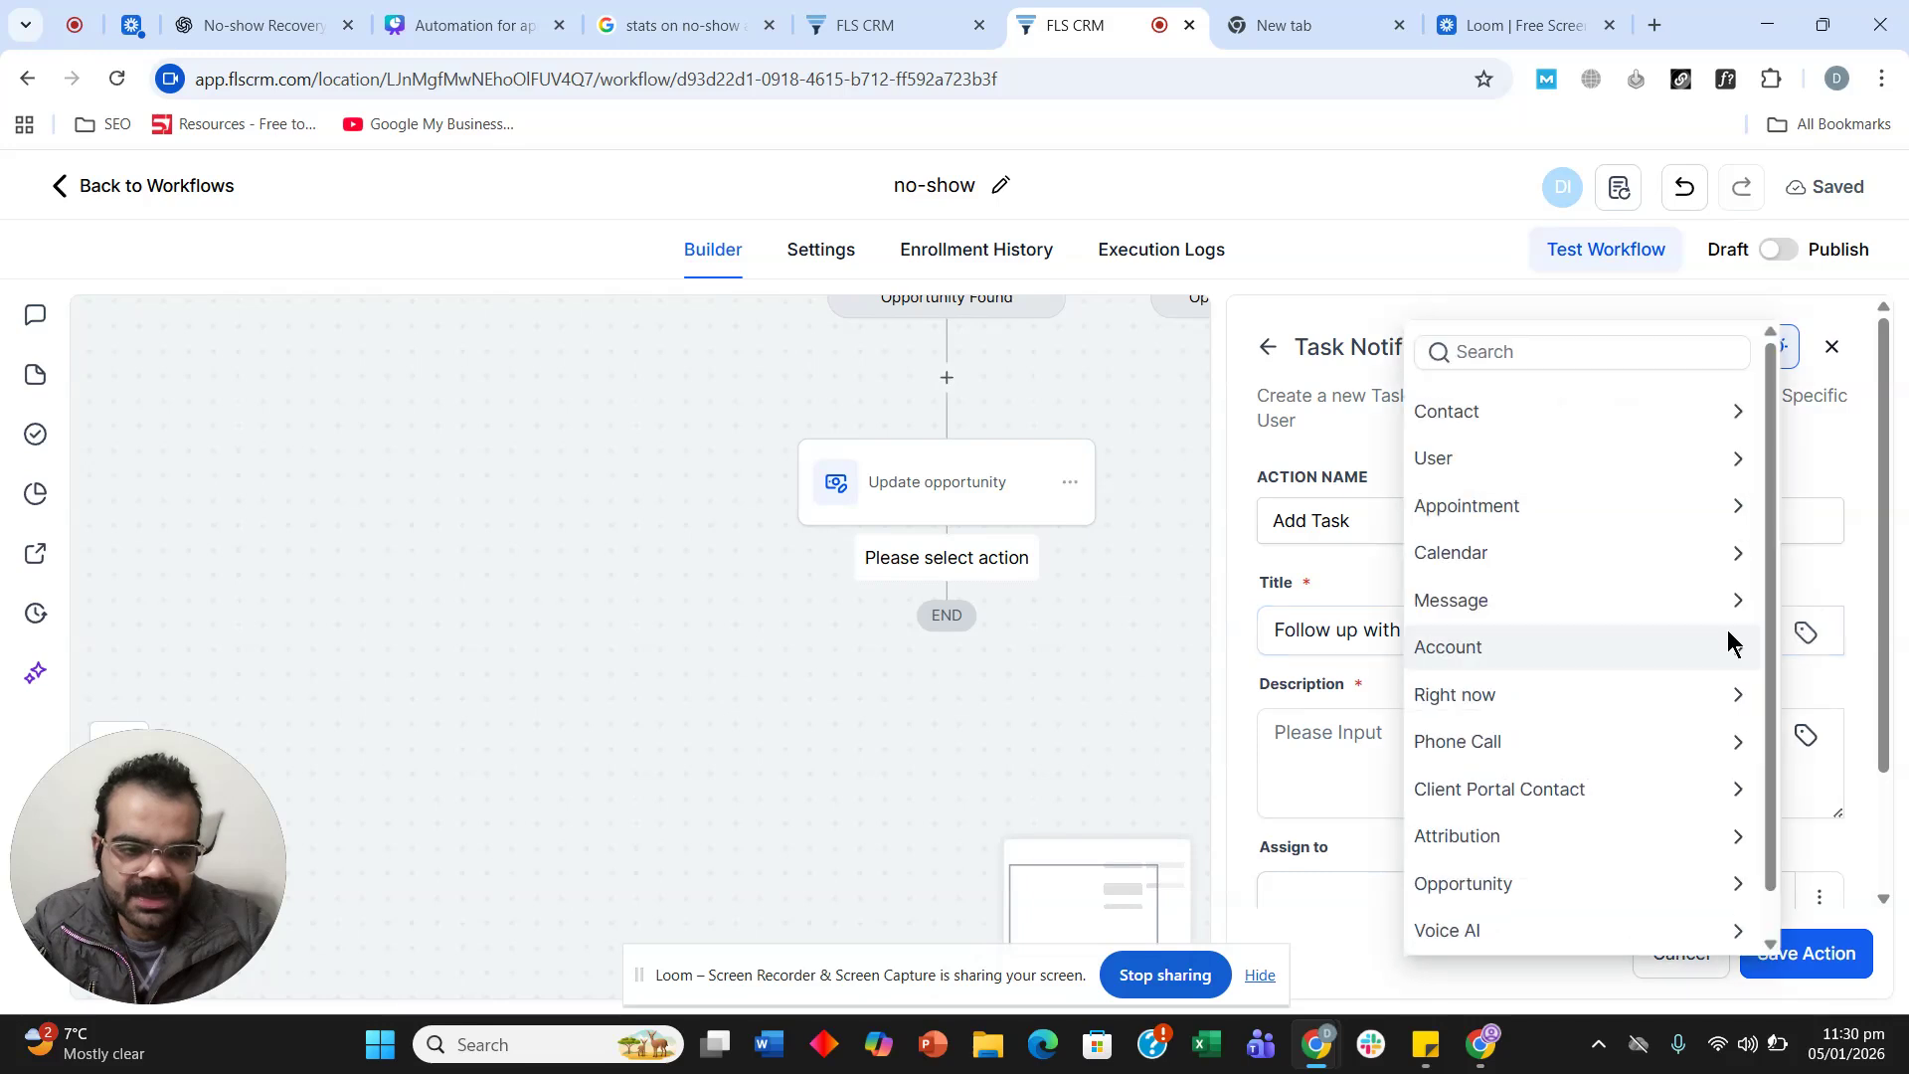
click(1543, 418)
click(1483, 498)
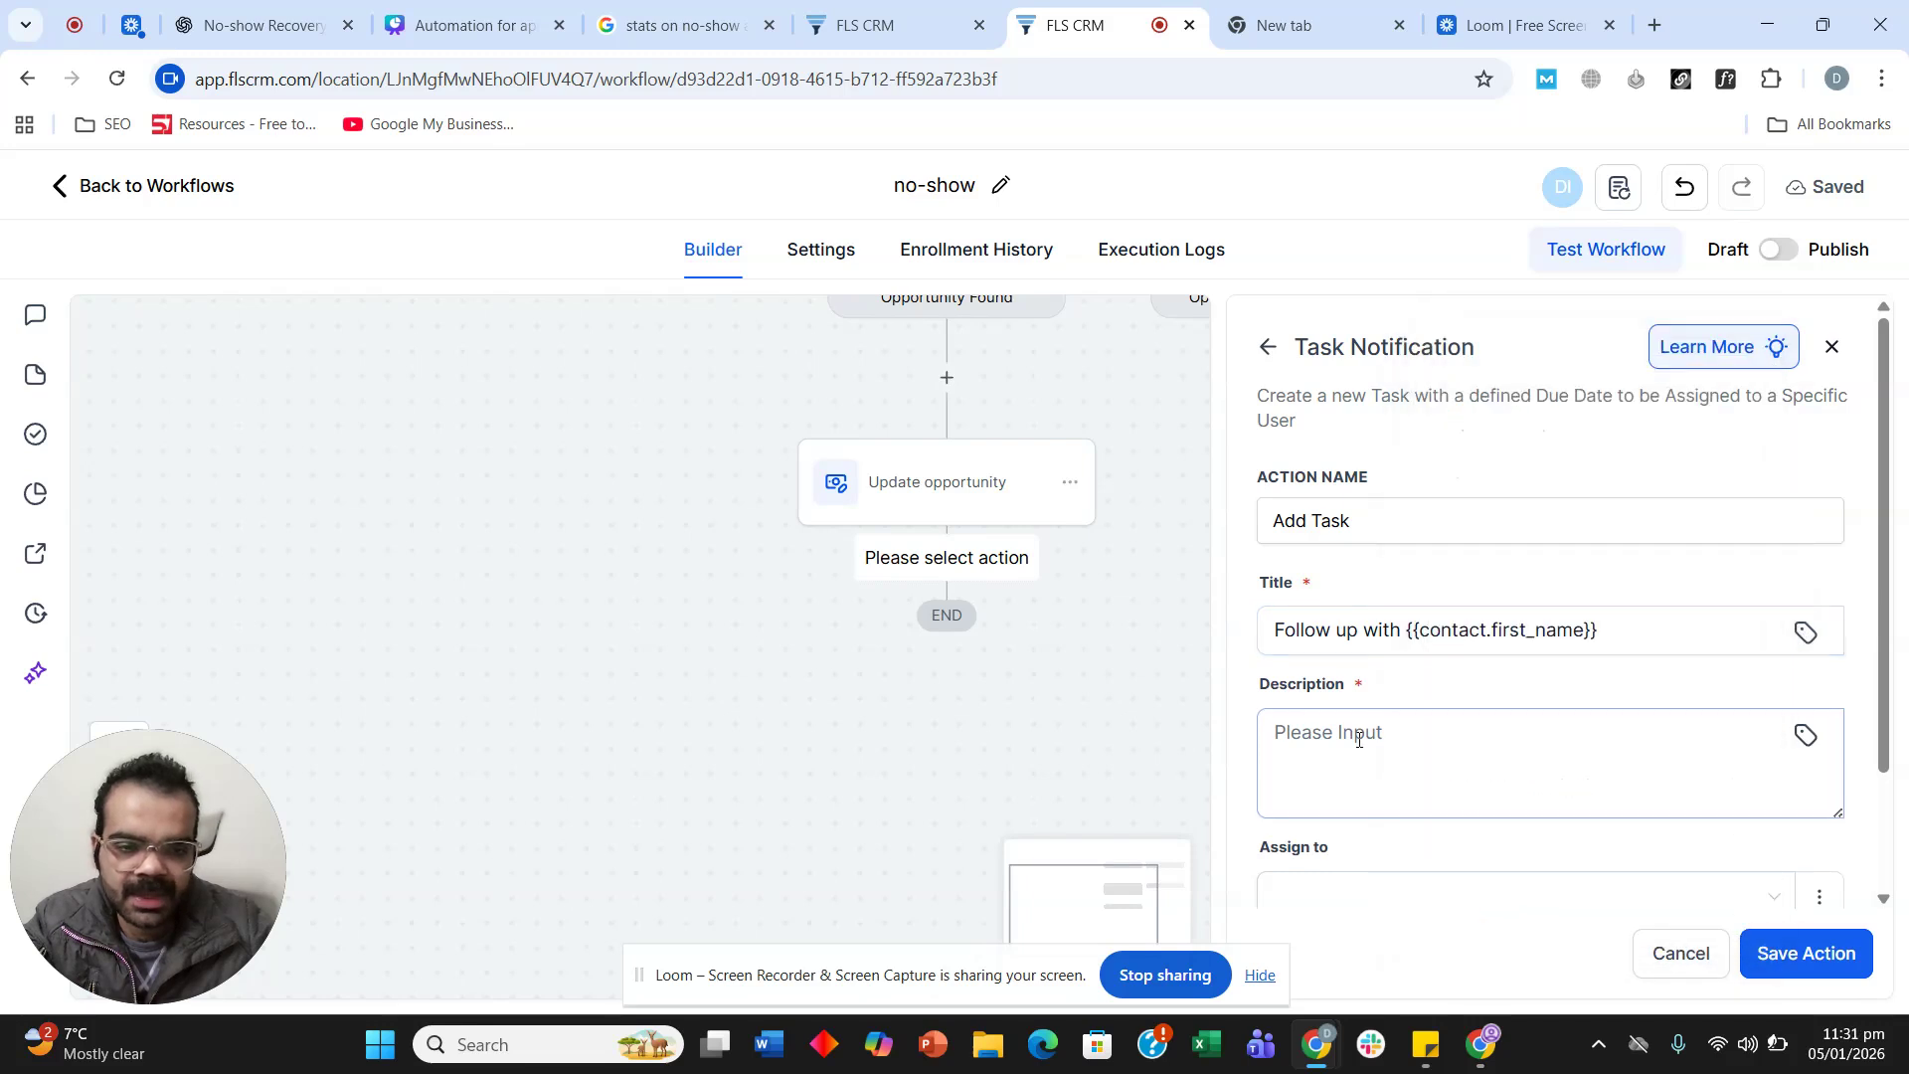
triple_click(1611, 645)
click(1649, 630)
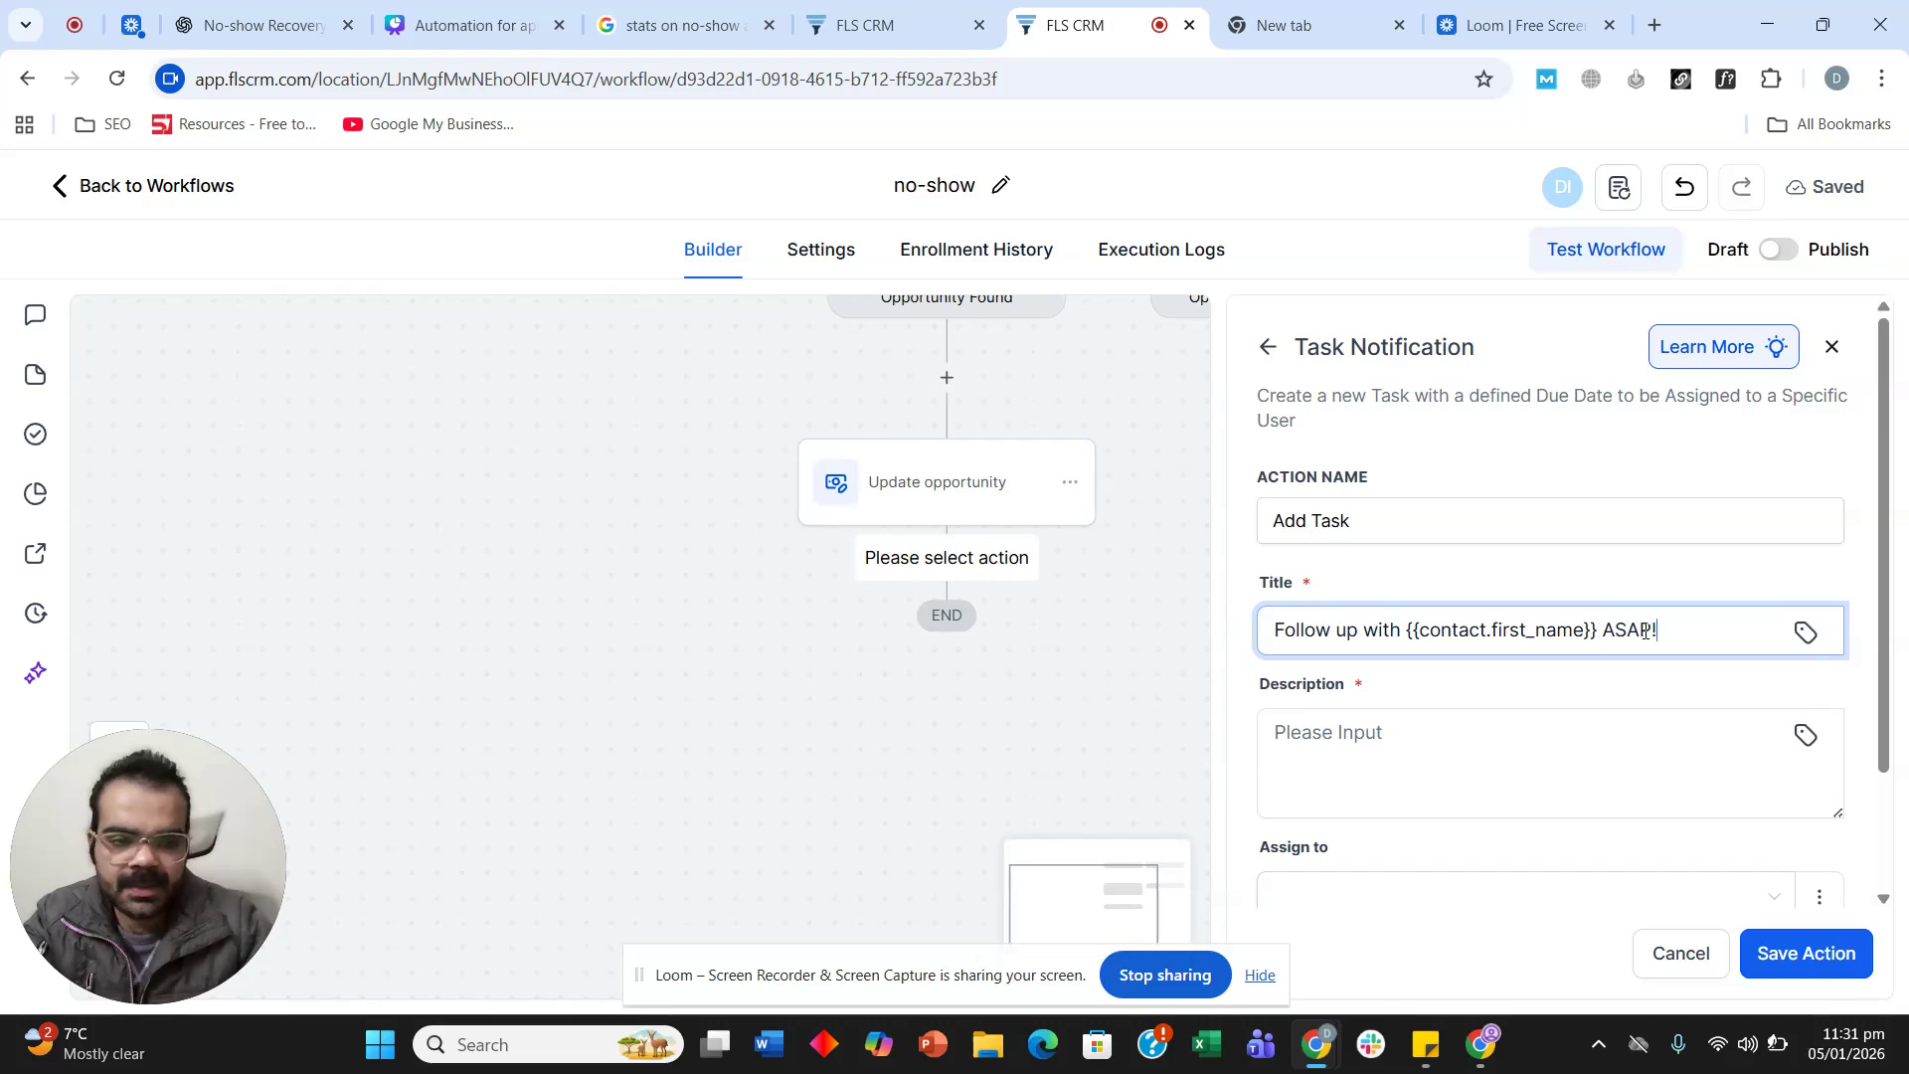
Copy the task's title text into its description.
key(ctrl+a)
key(ctrl+c)
click(1323, 736)
key(ctrl+v)
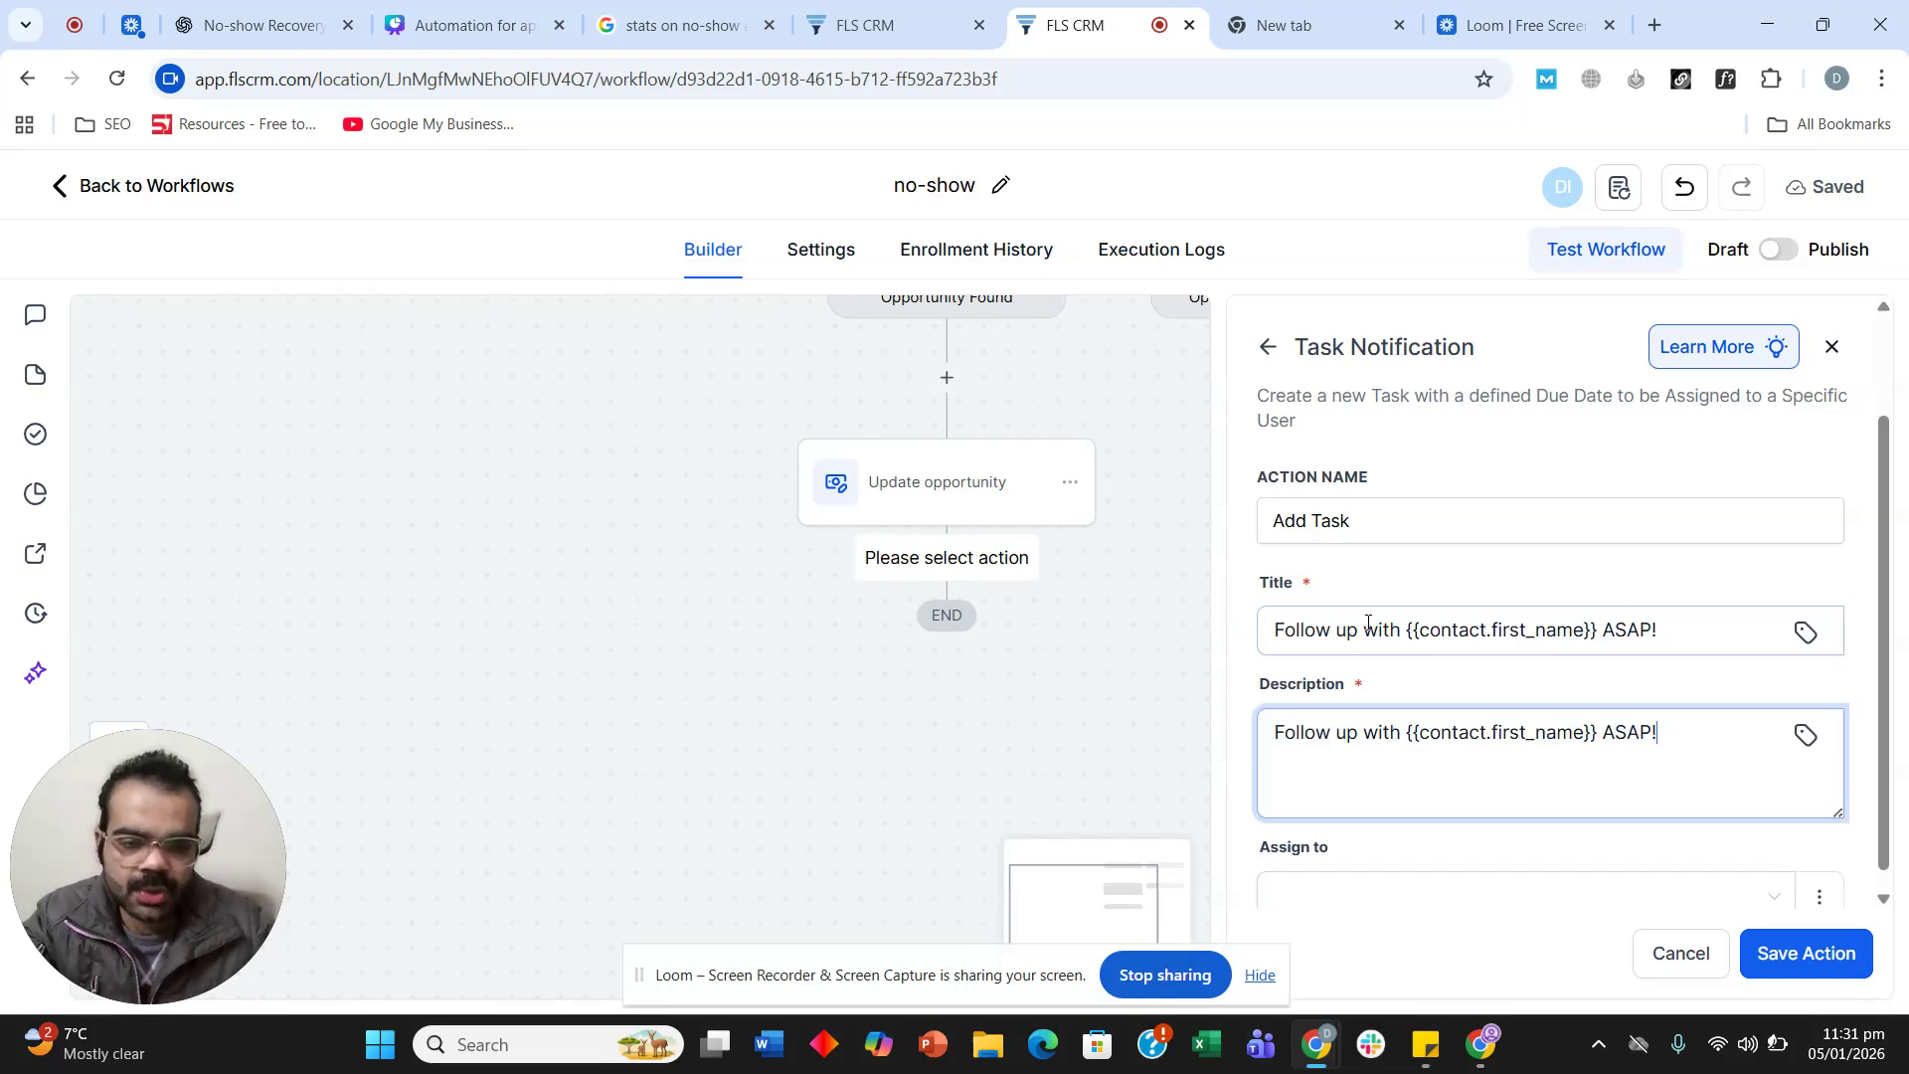
Assign the task to the named staff user, make it due in 1 Day, and save the Add Task action.
scroll(1317, 708, down, 2)
click(1346, 748)
click(1347, 843)
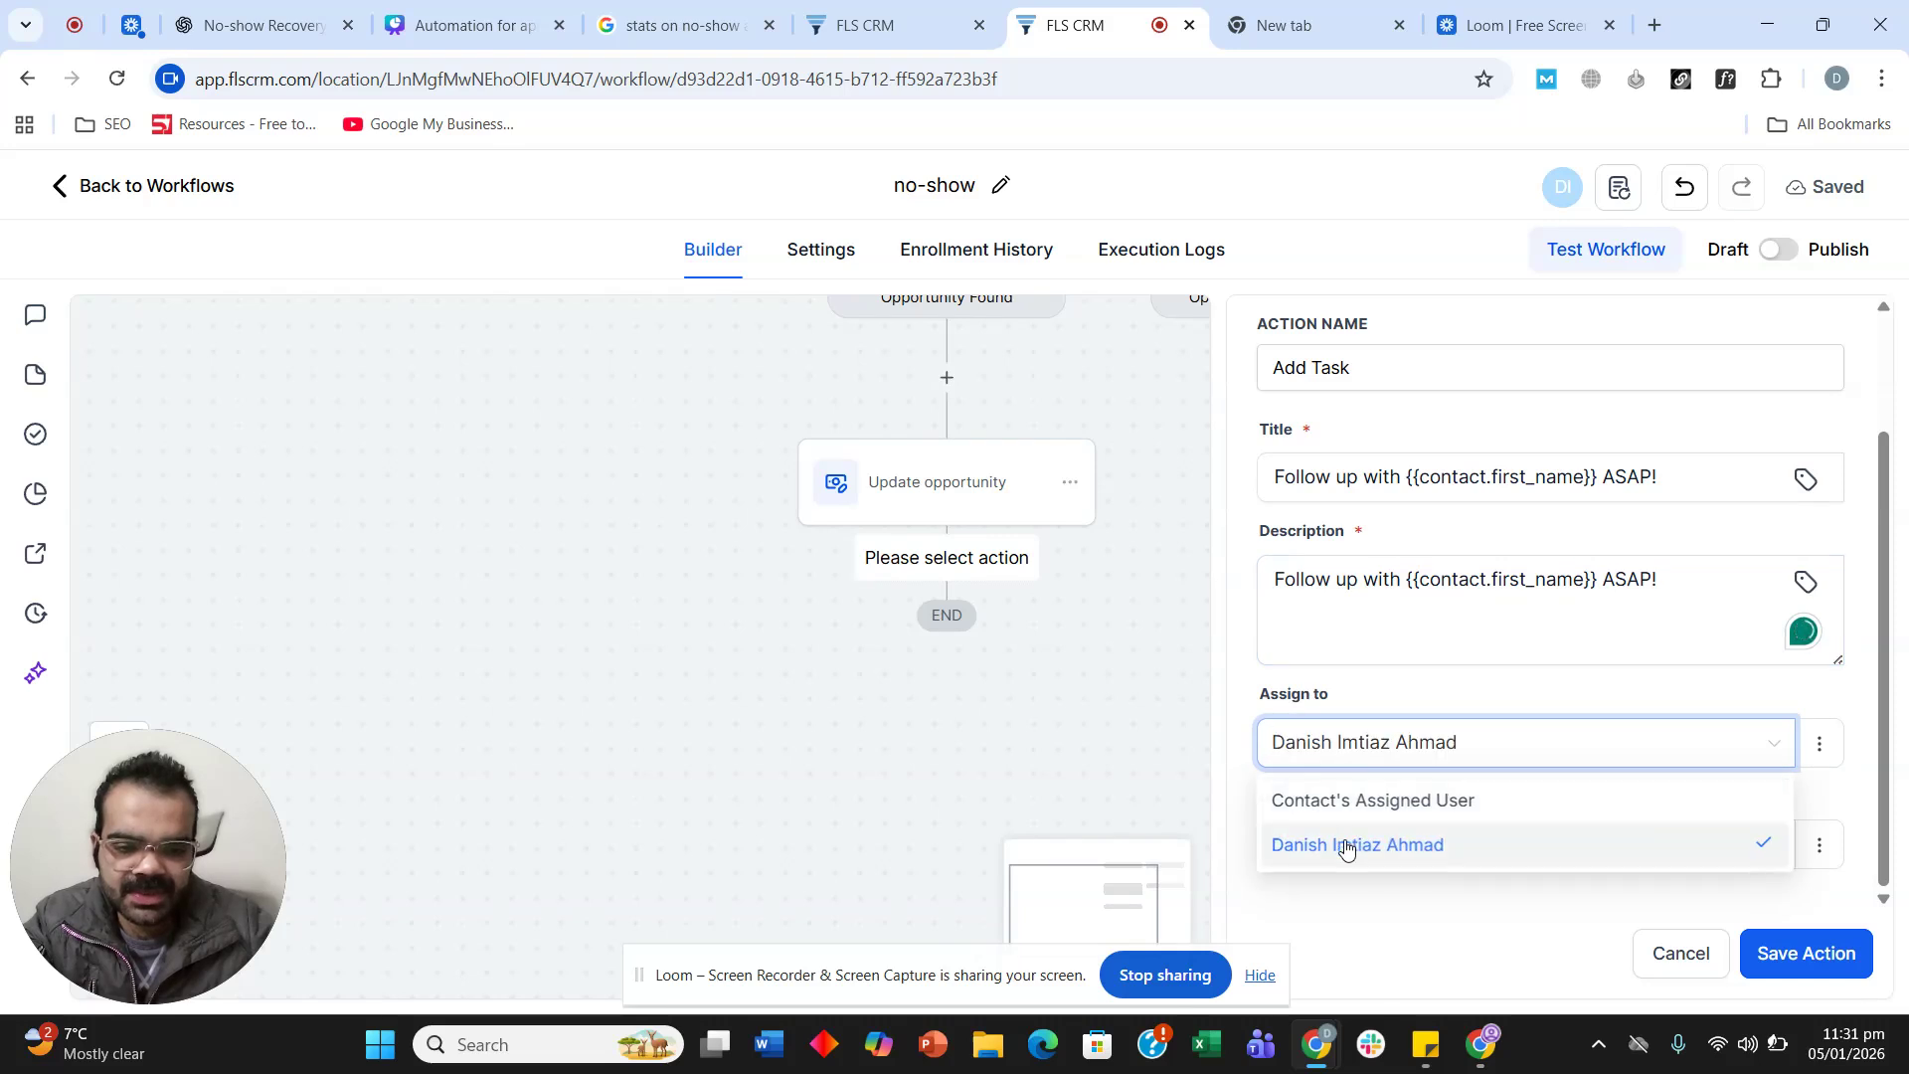
click(1347, 855)
click(1305, 567)
click(1305, 567)
click(1376, 858)
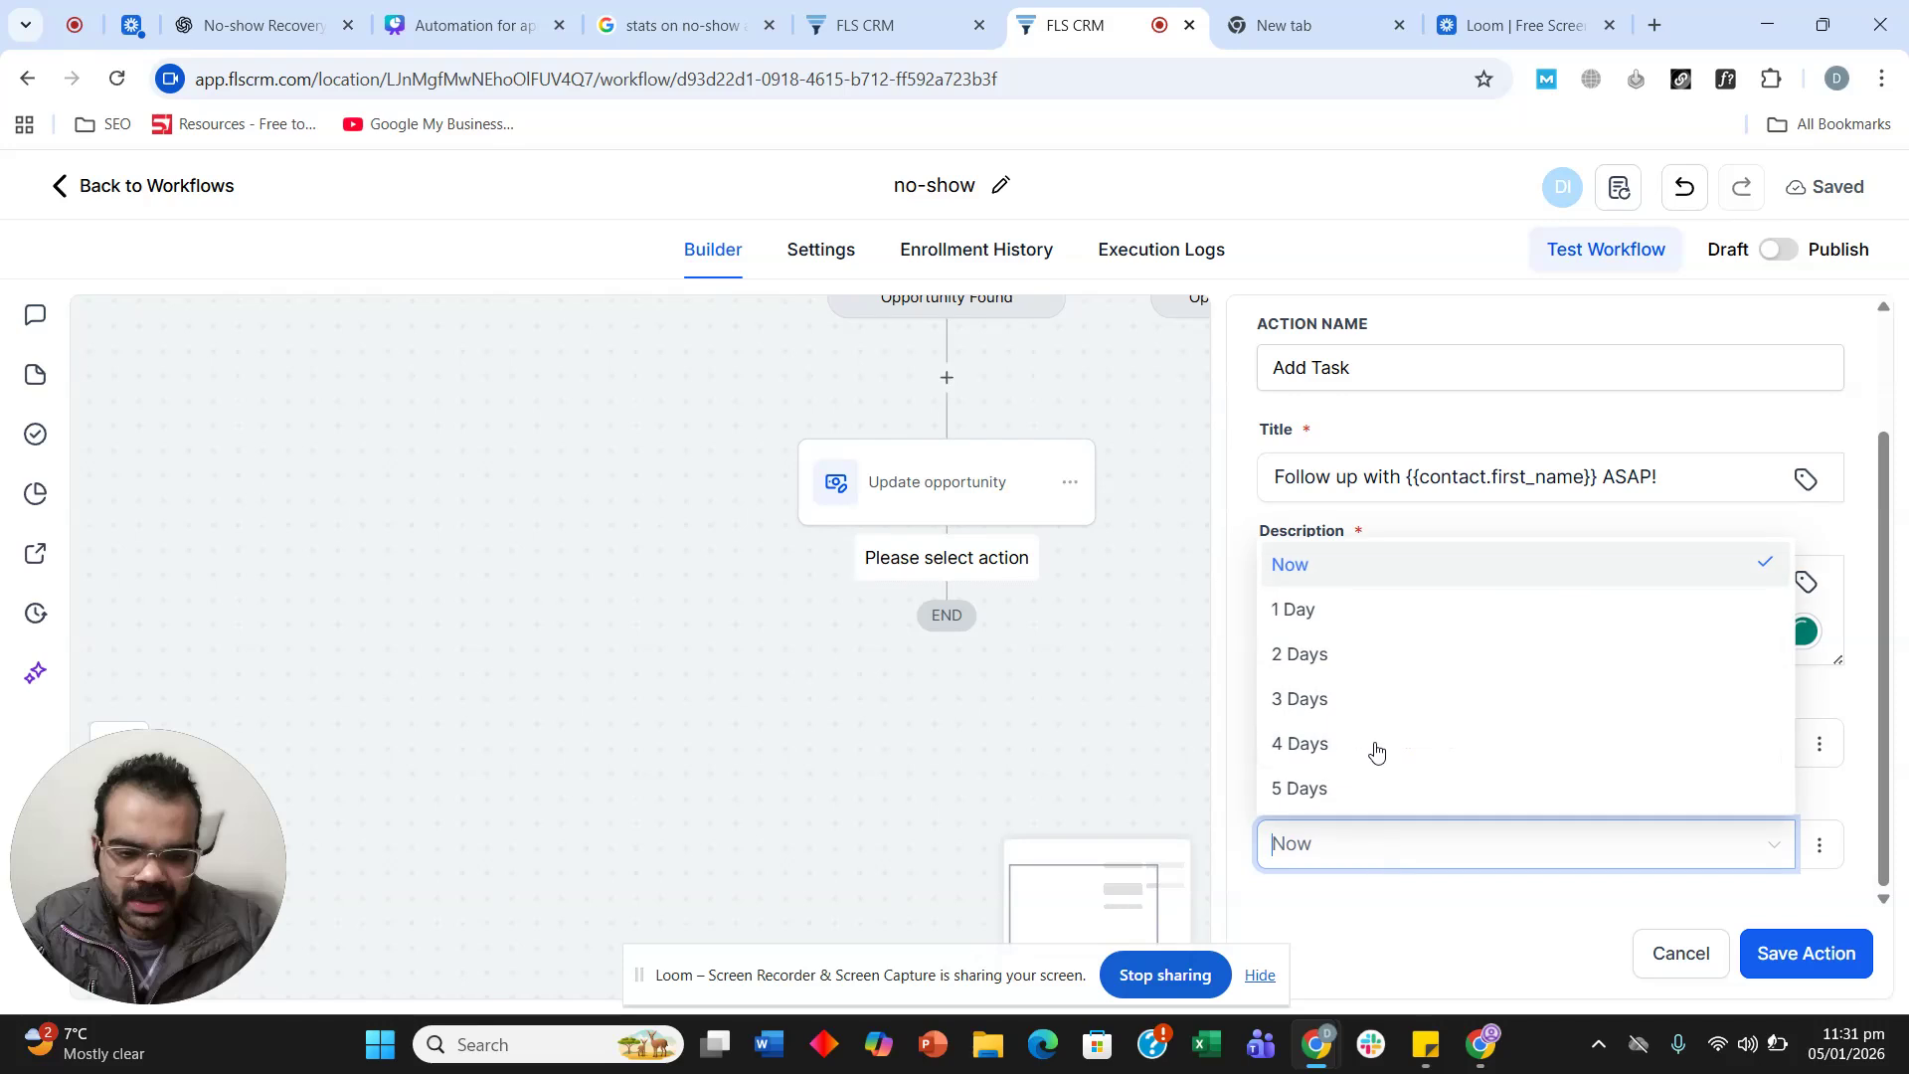
click(1334, 610)
click(1446, 912)
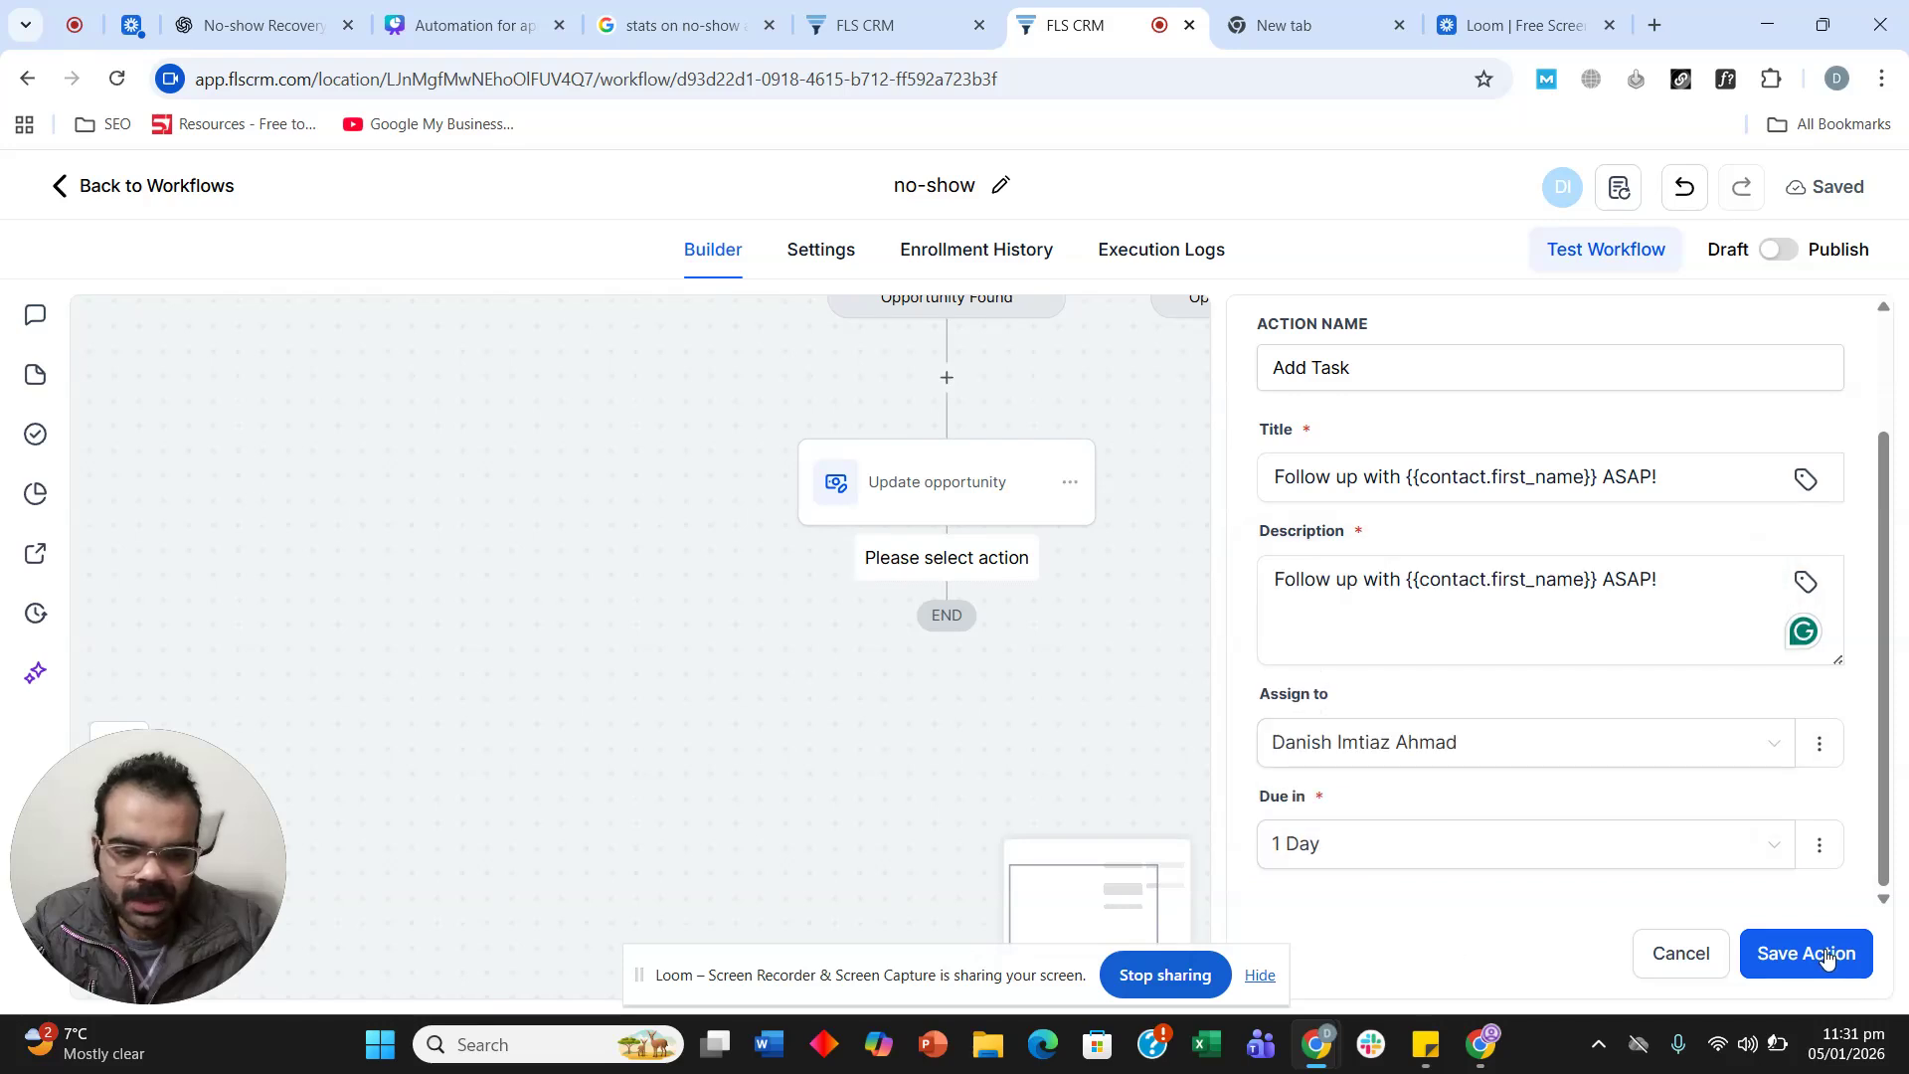
click(1828, 956)
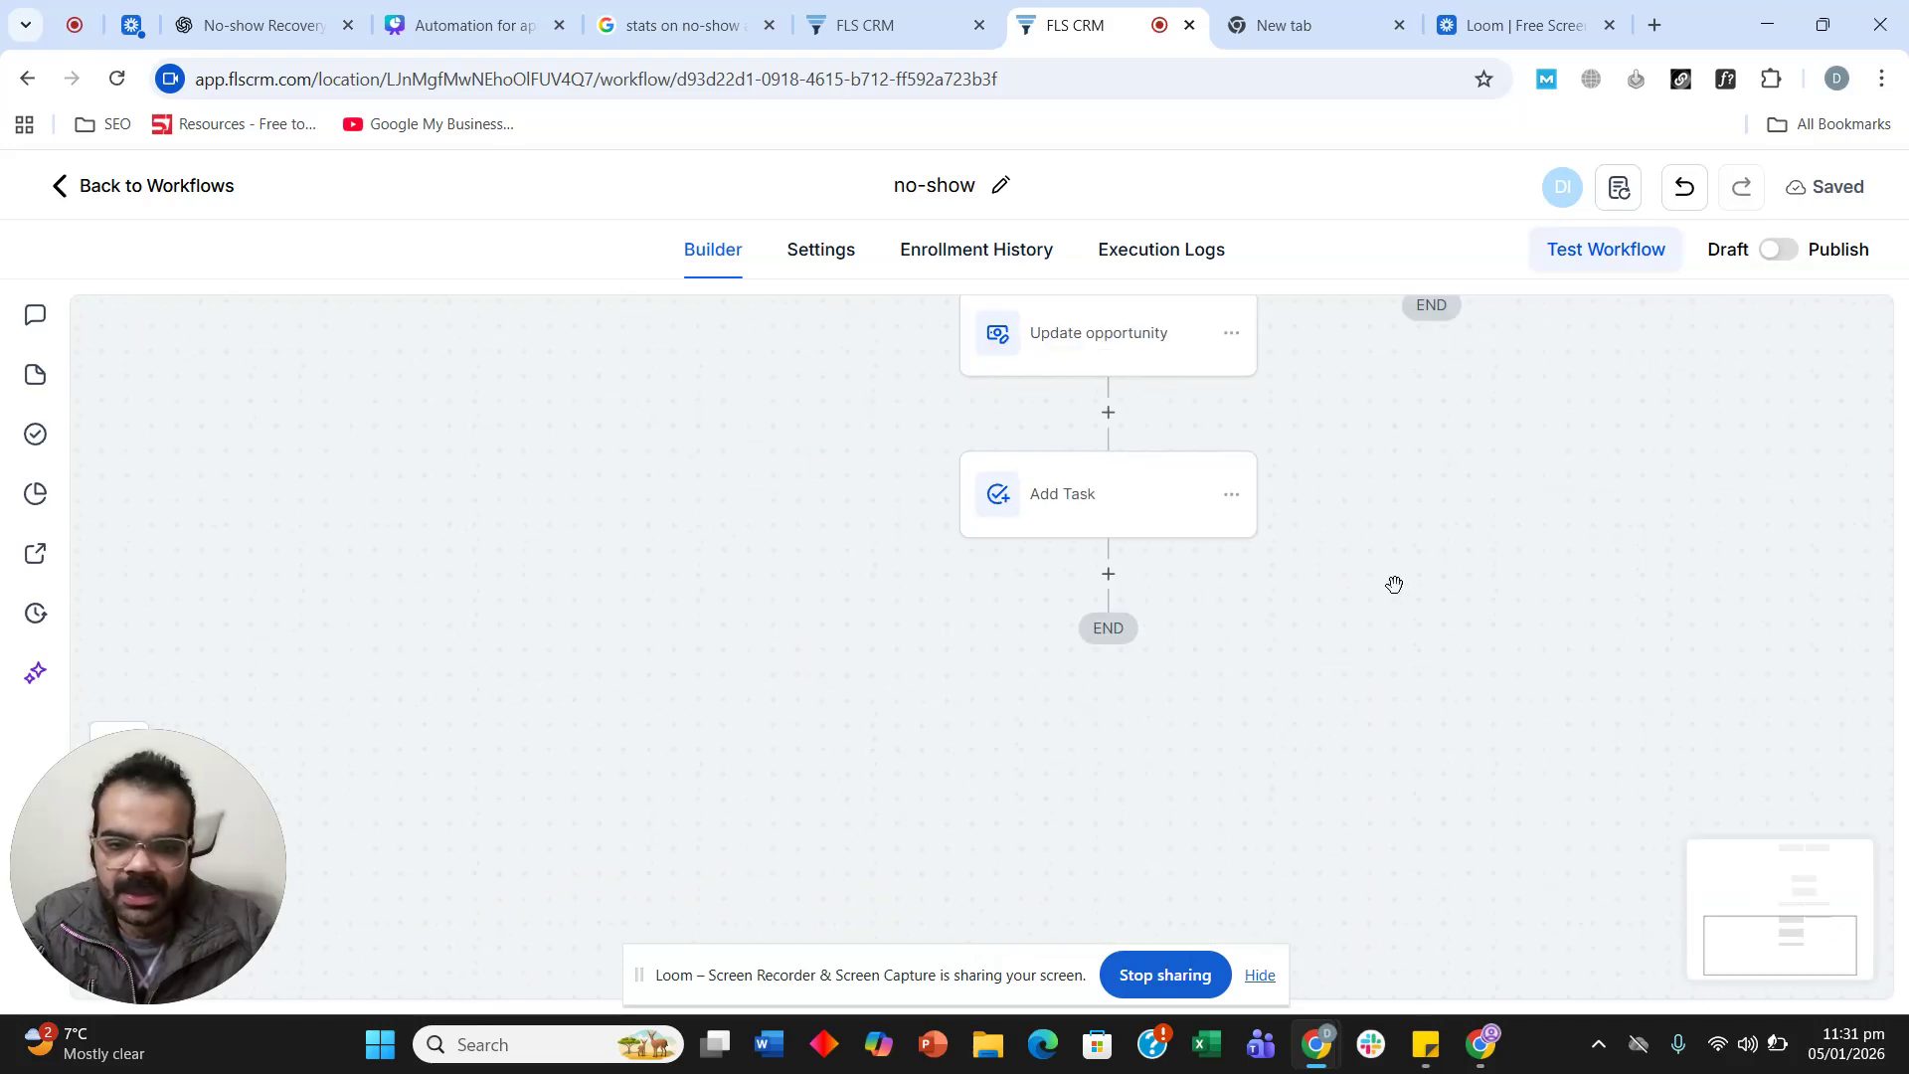
Start a new action below Add Task, switch to the ChatGPT recovery chat and copy the SMS #1 message text.
drag(1285, 575, 1219, 550)
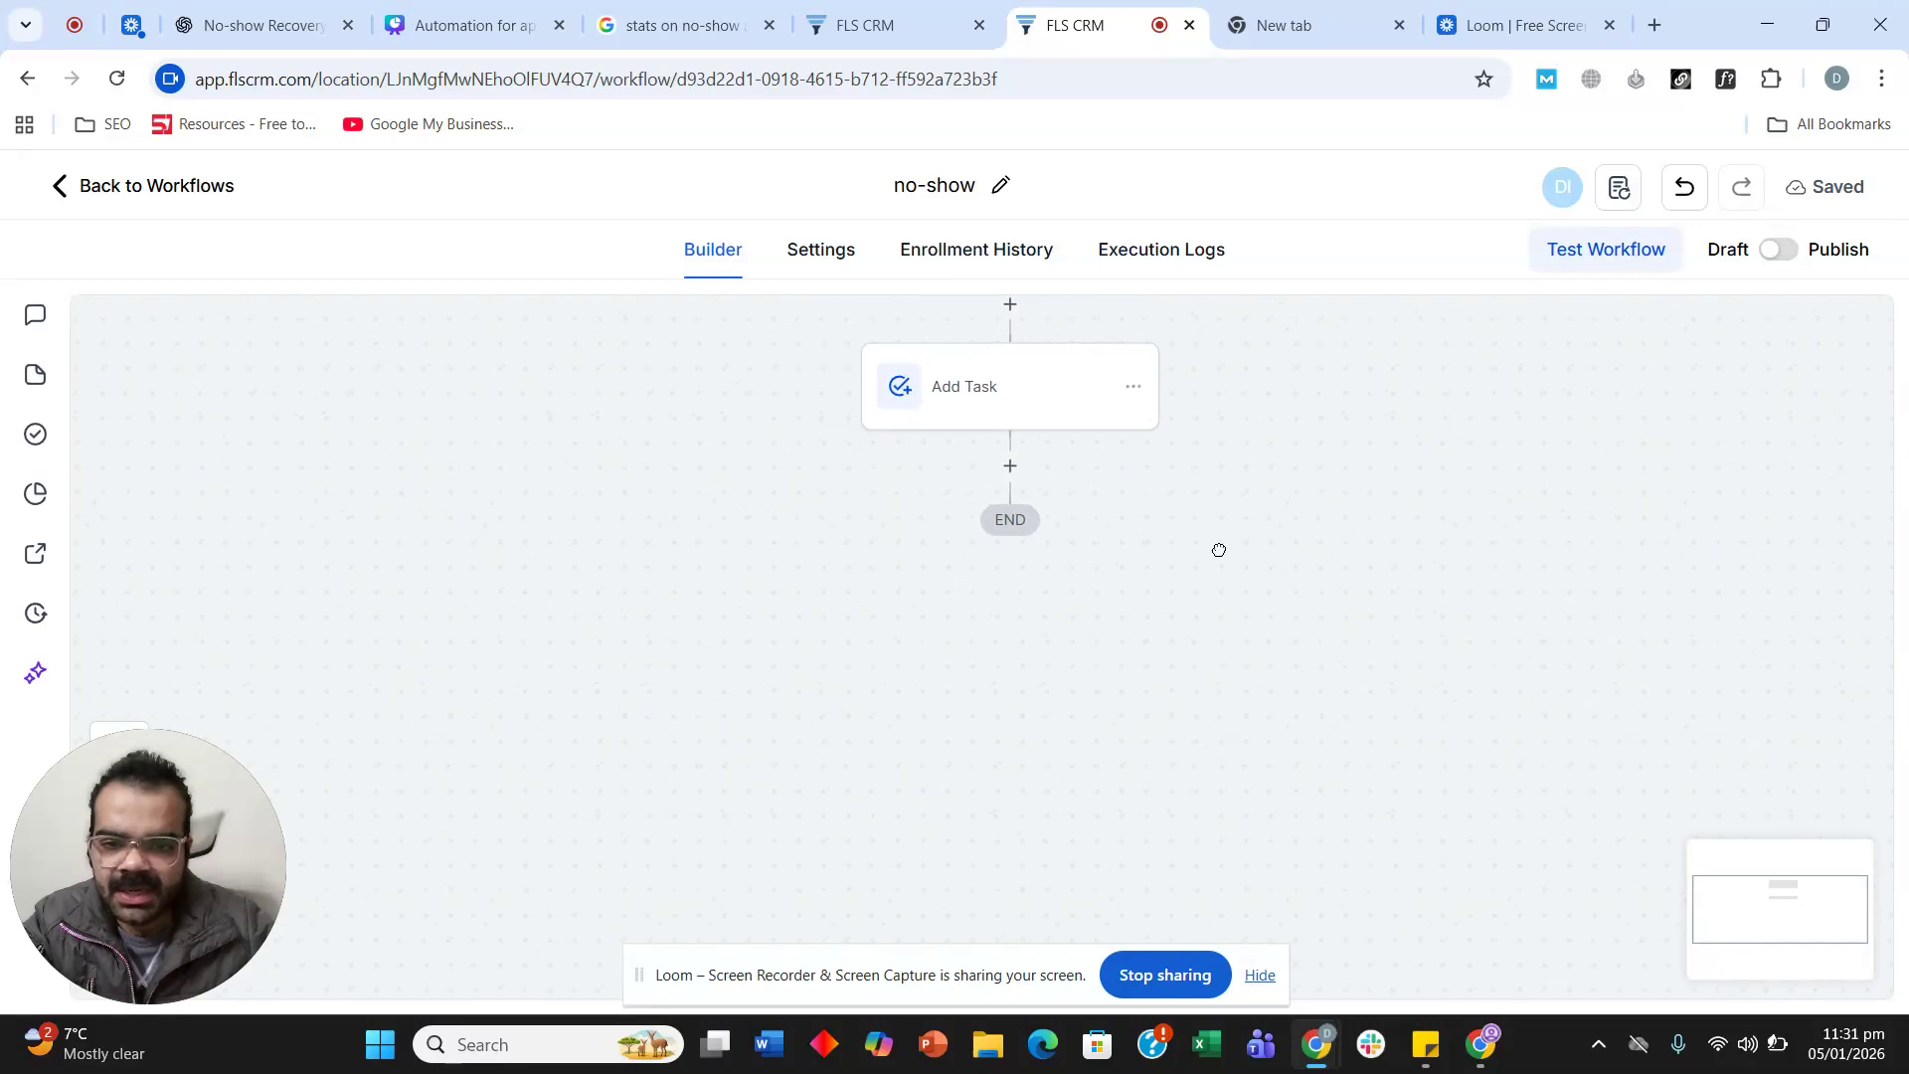
click(1011, 467)
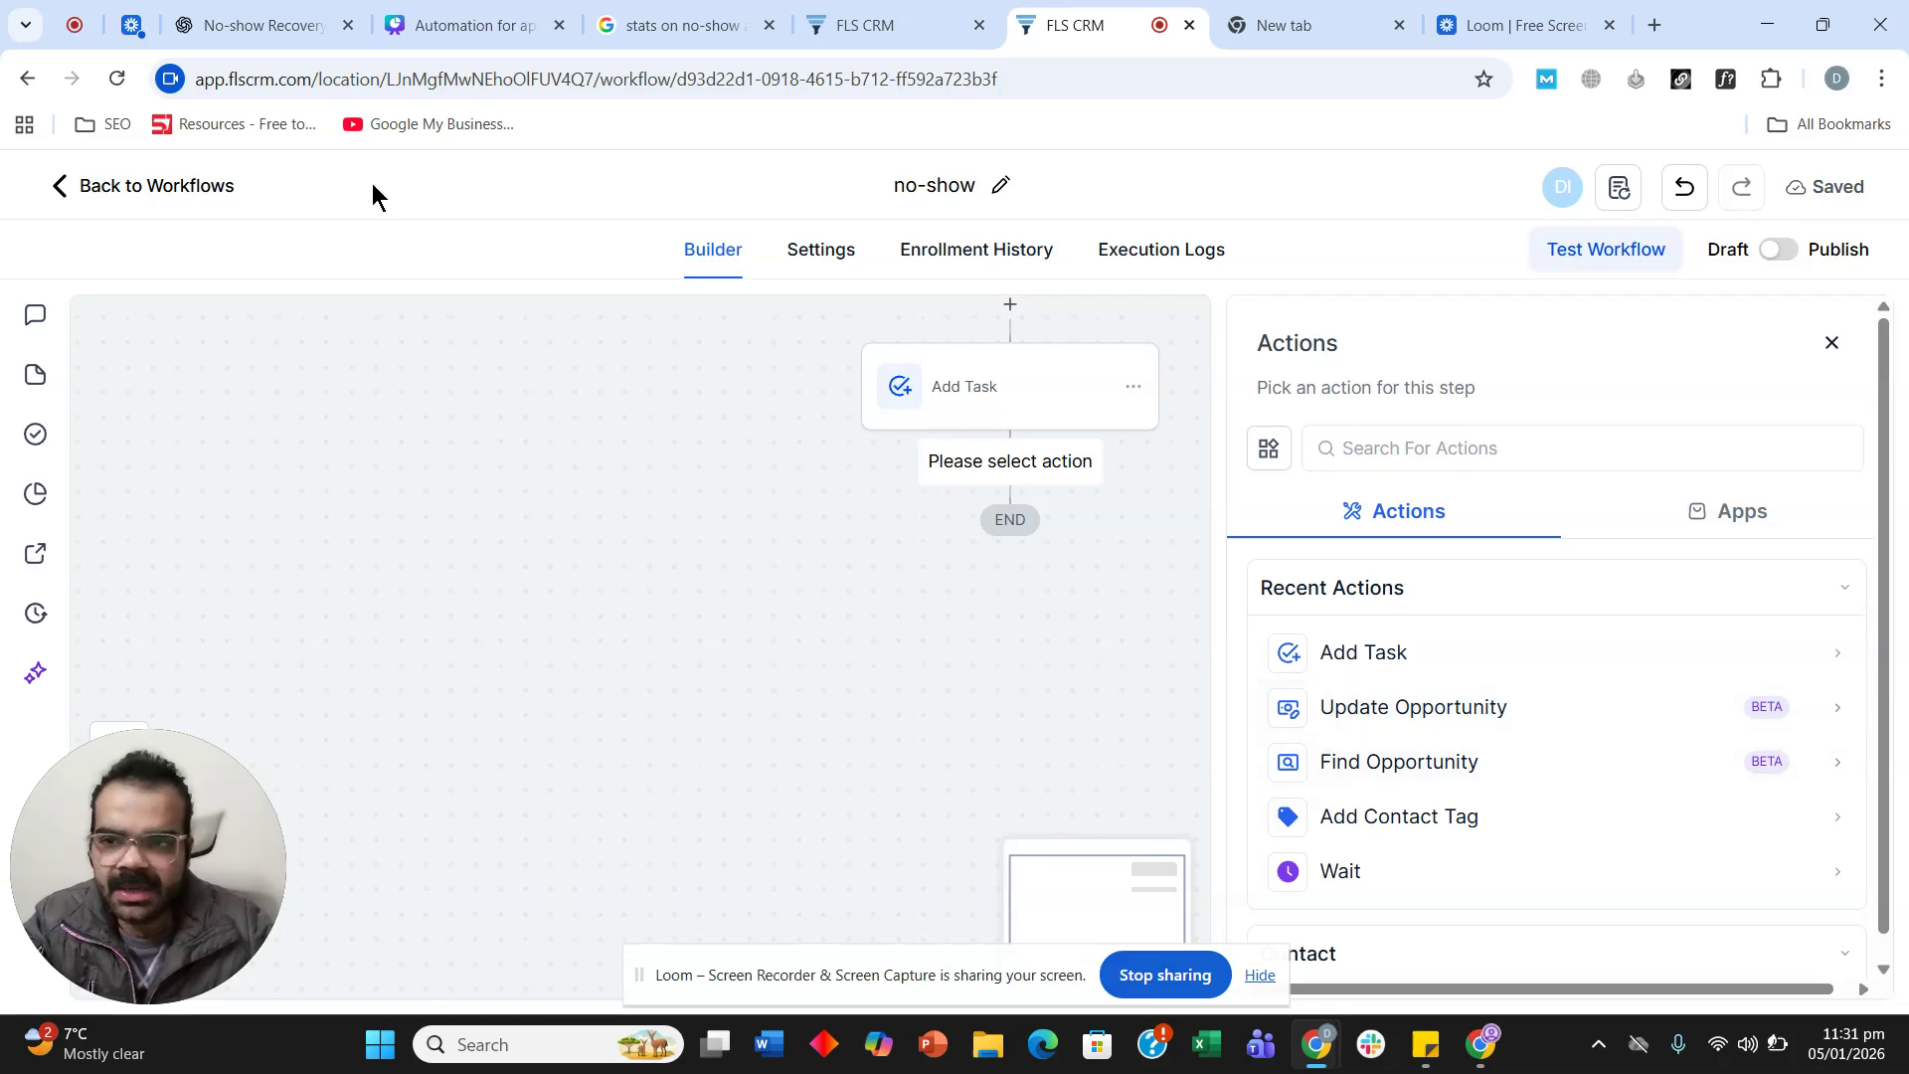
click(263, 28)
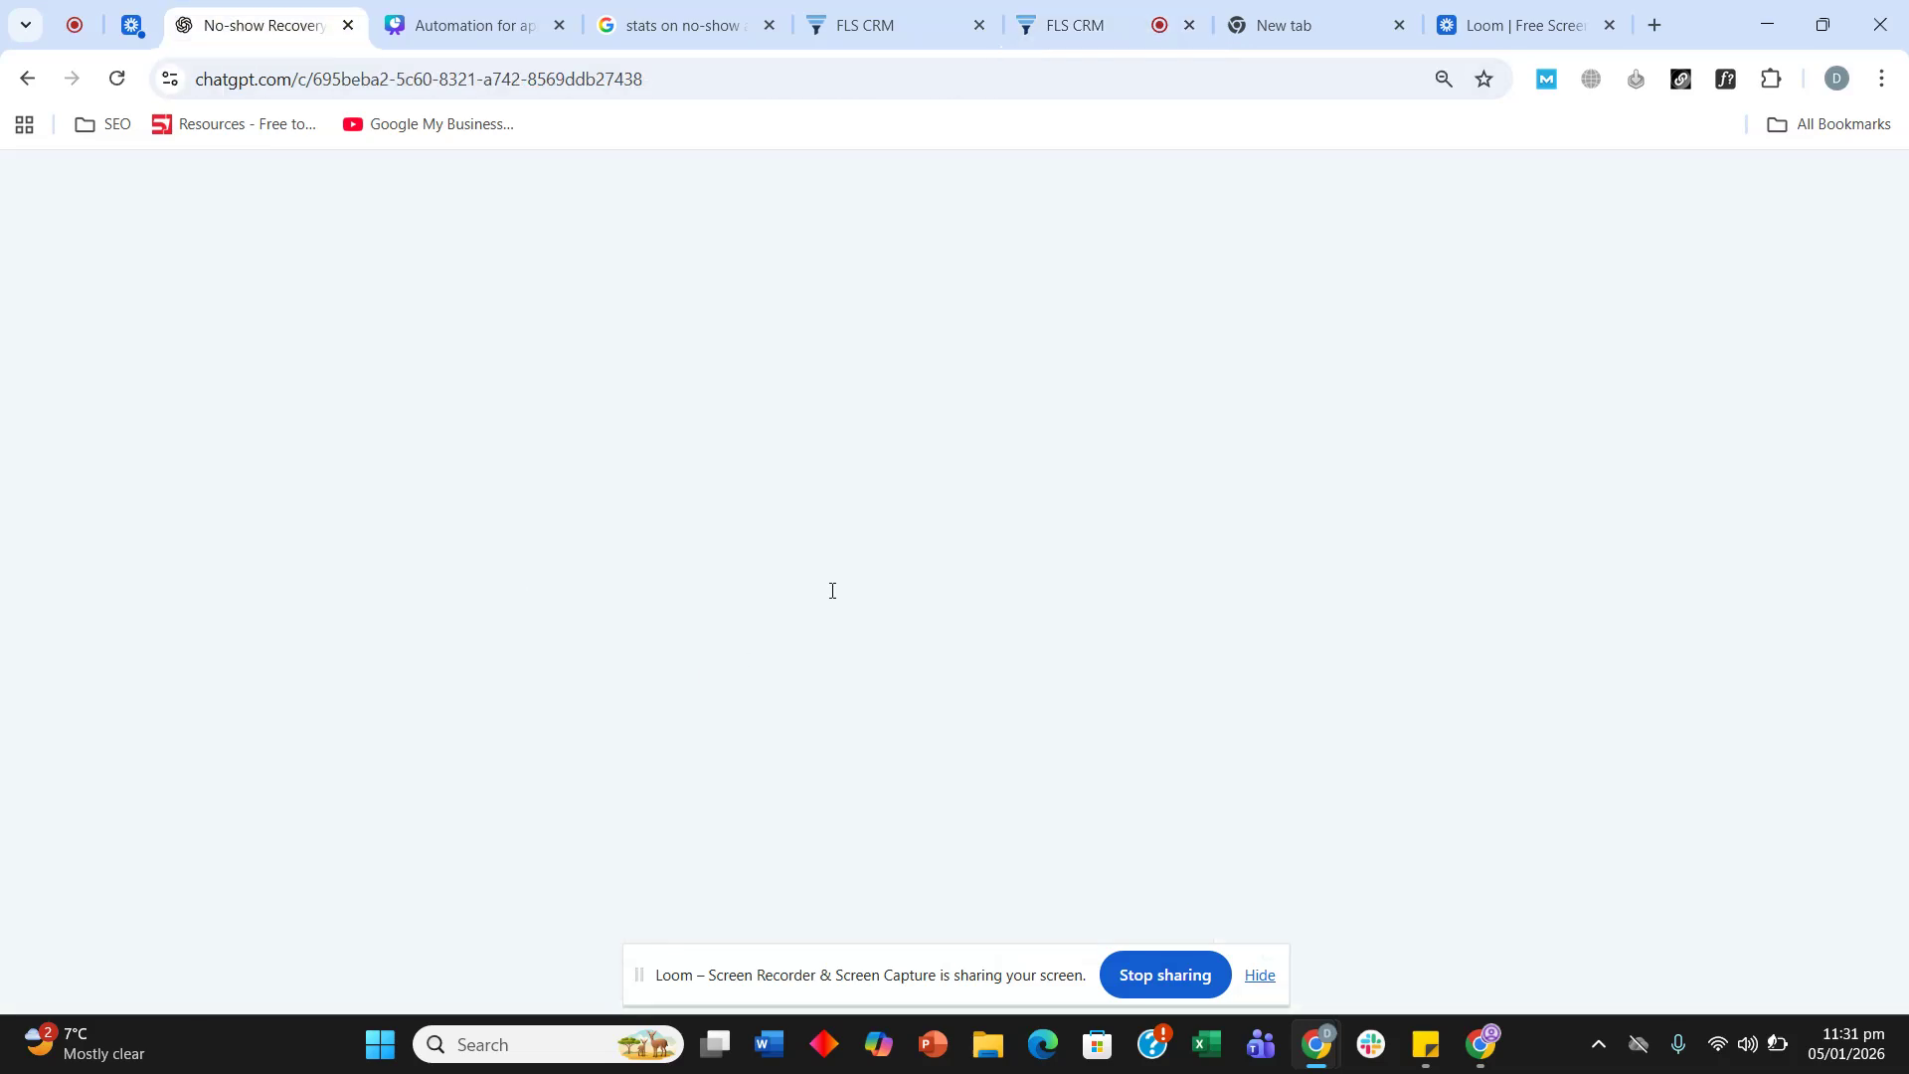
scroll(845, 448, up, 20)
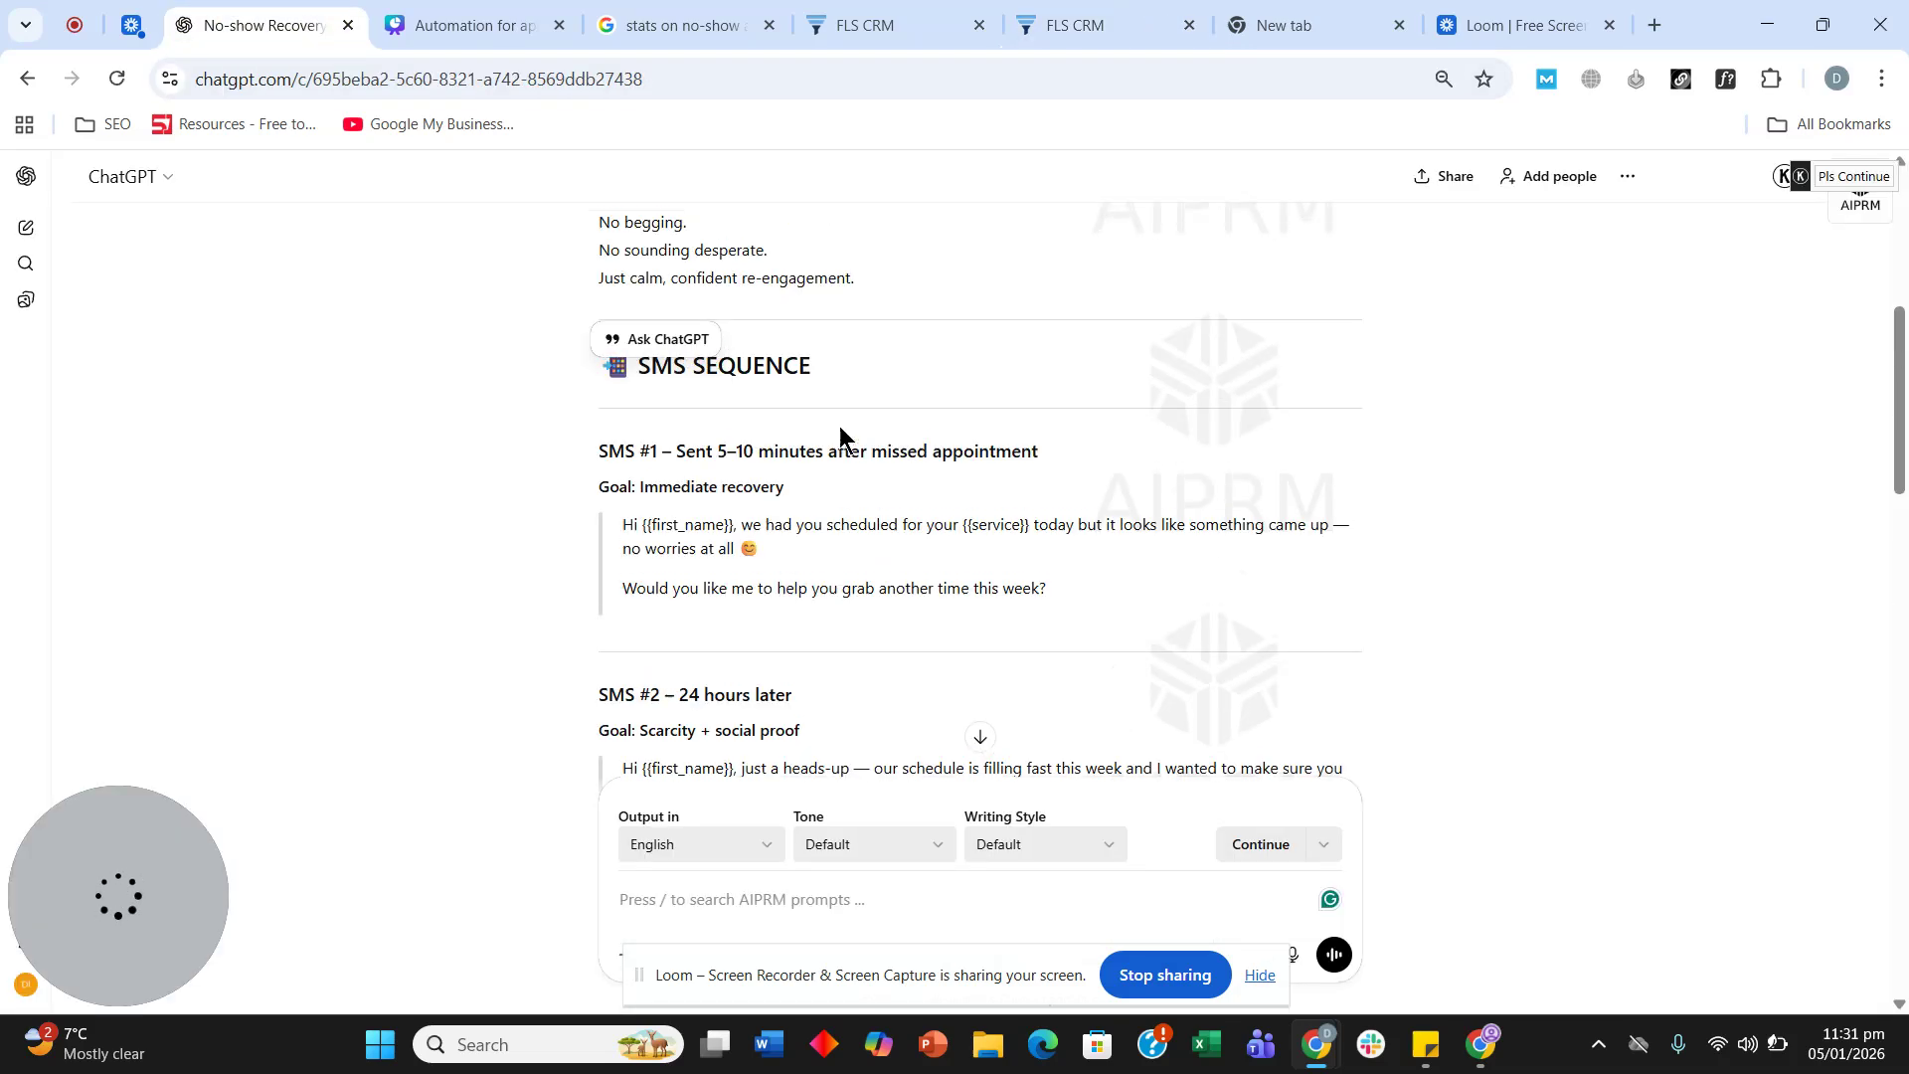
scroll(842, 439, up, 1)
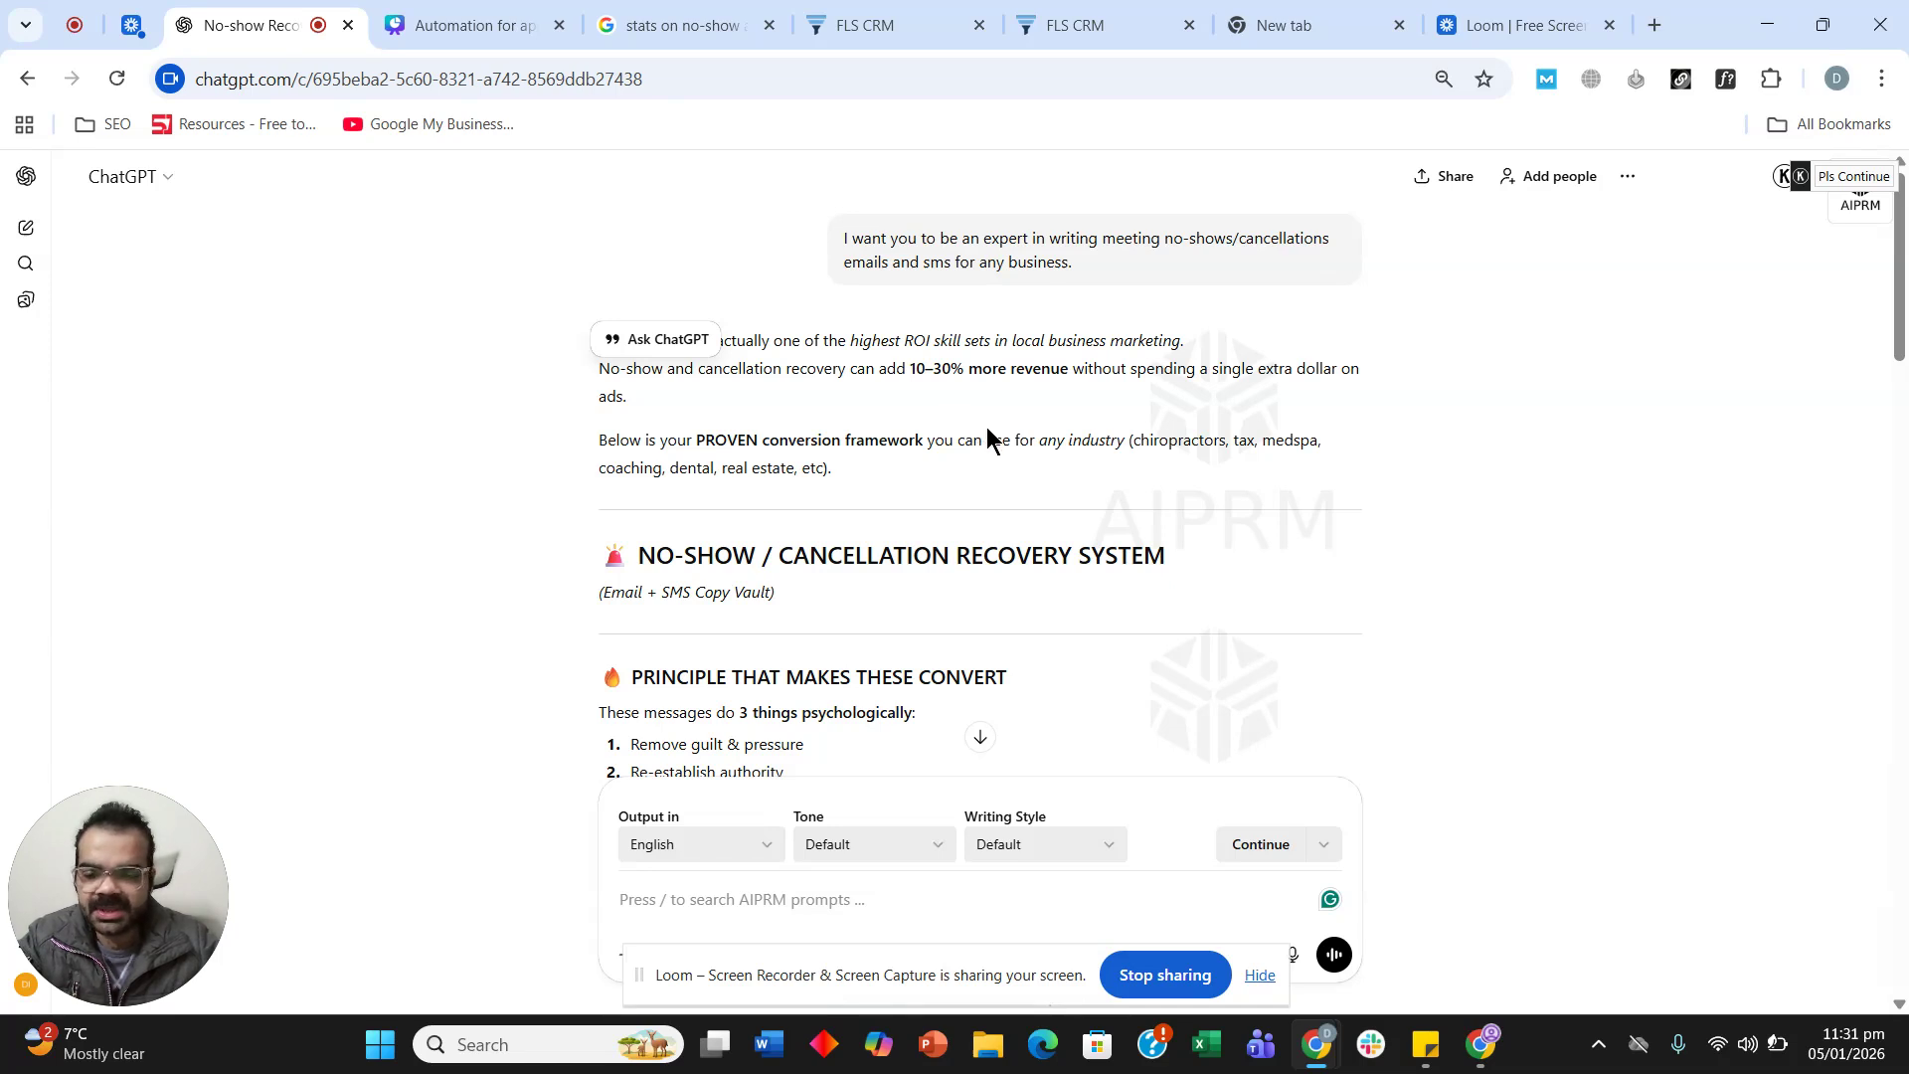
scroll(992, 428, down, 3)
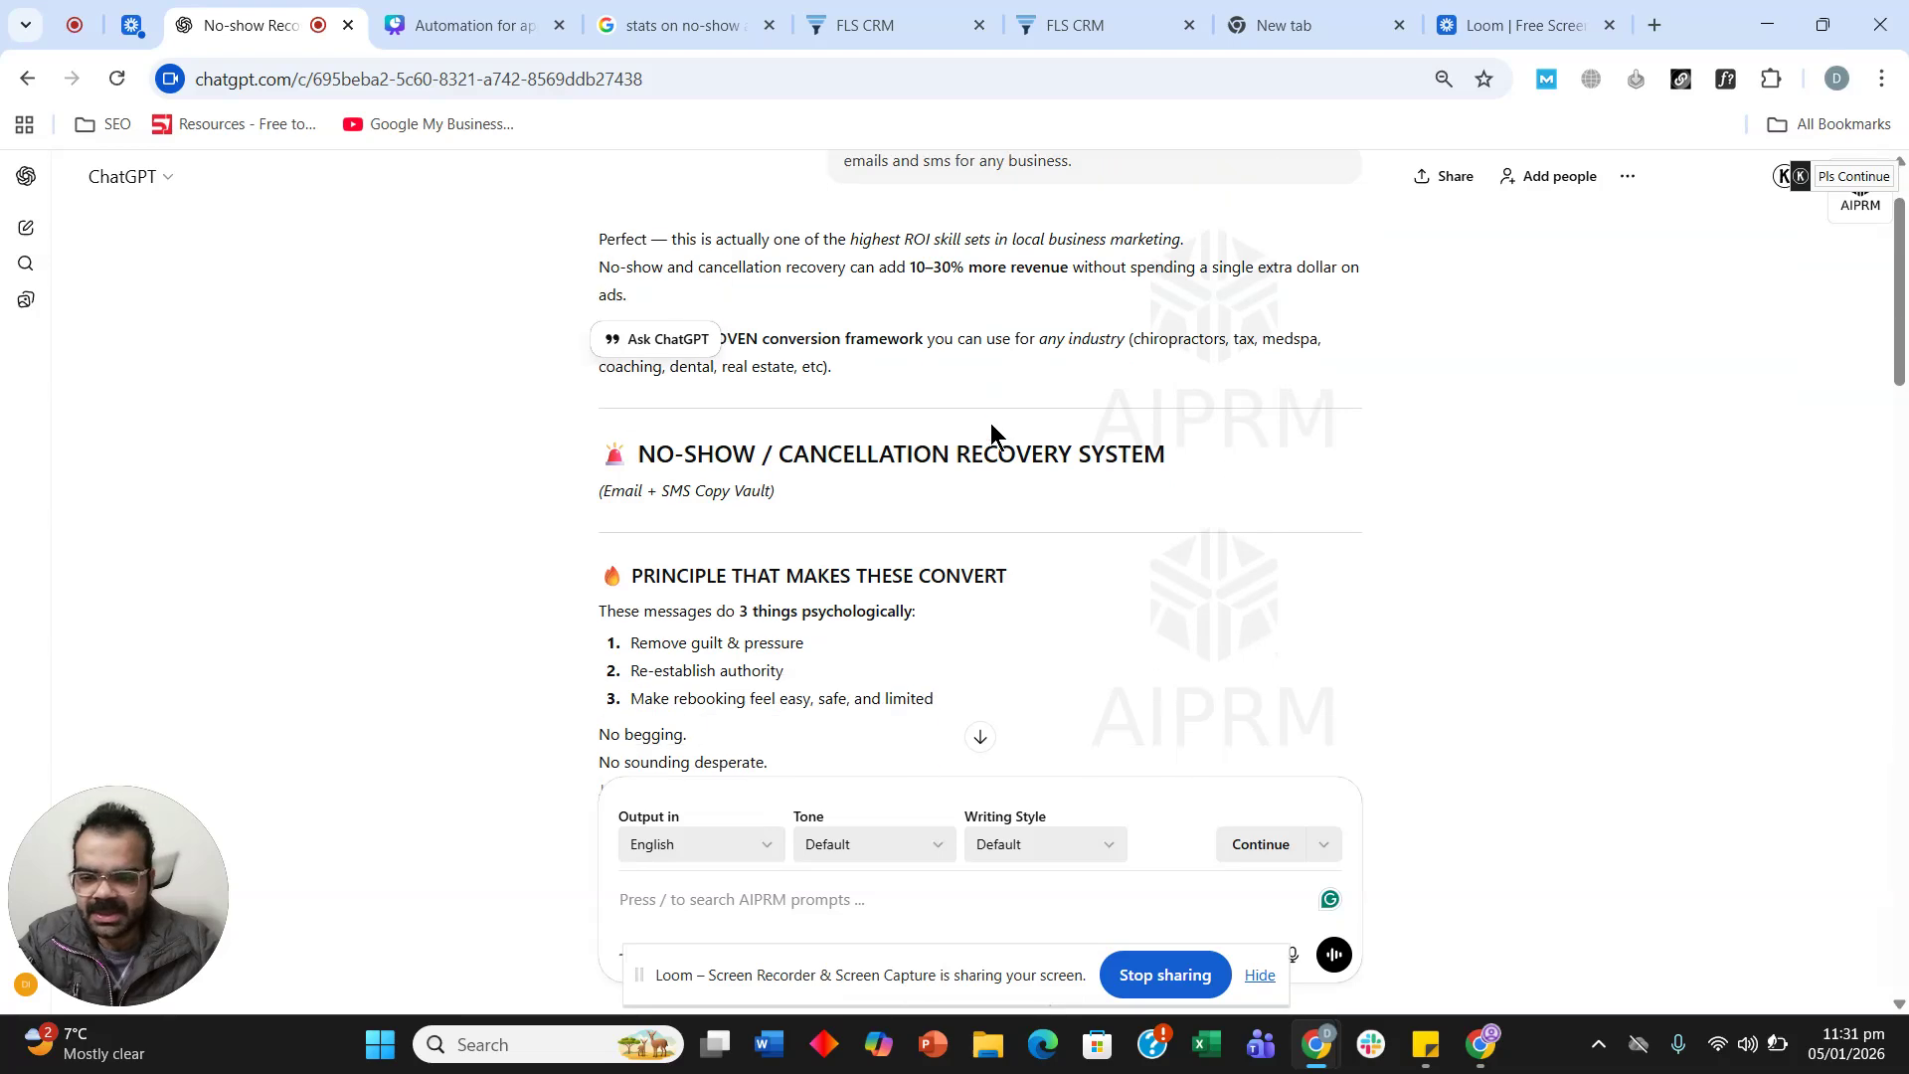
scroll(1000, 397, up, 3)
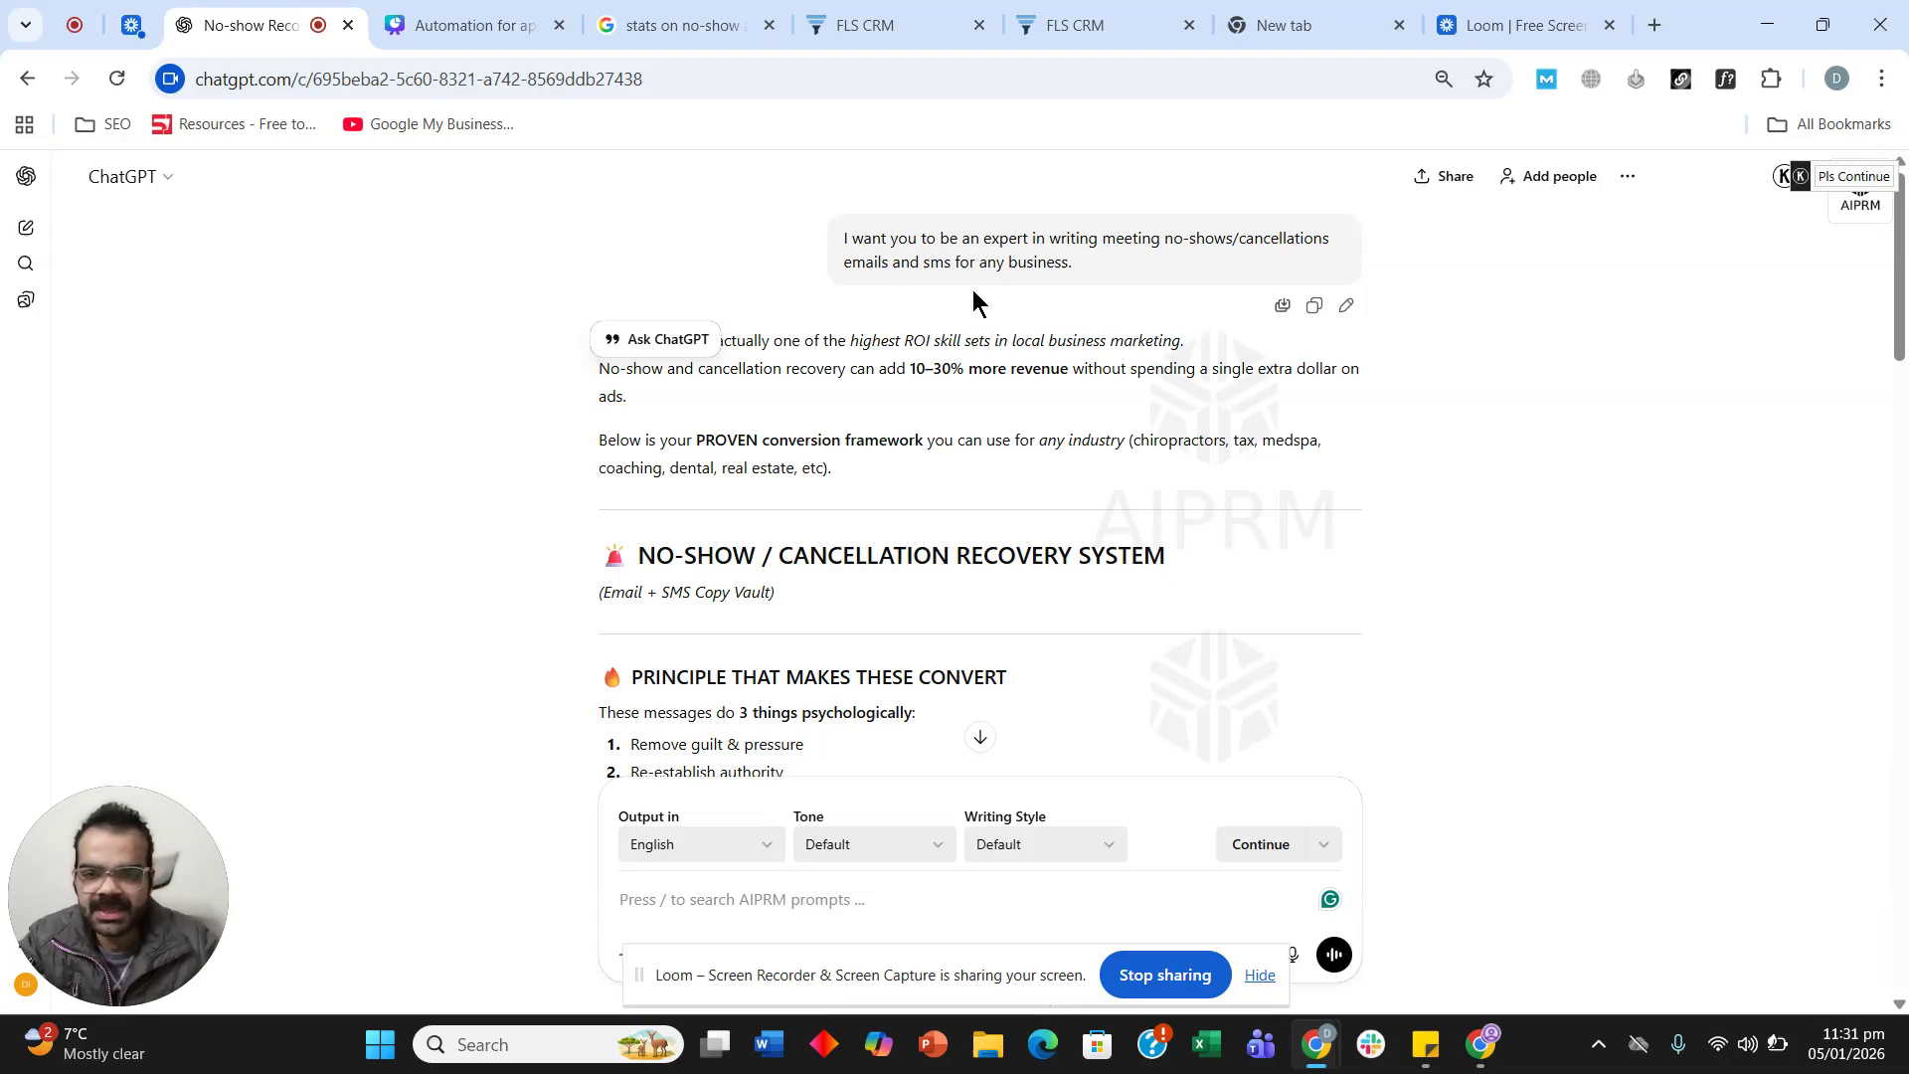
scroll(970, 304, down, 9)
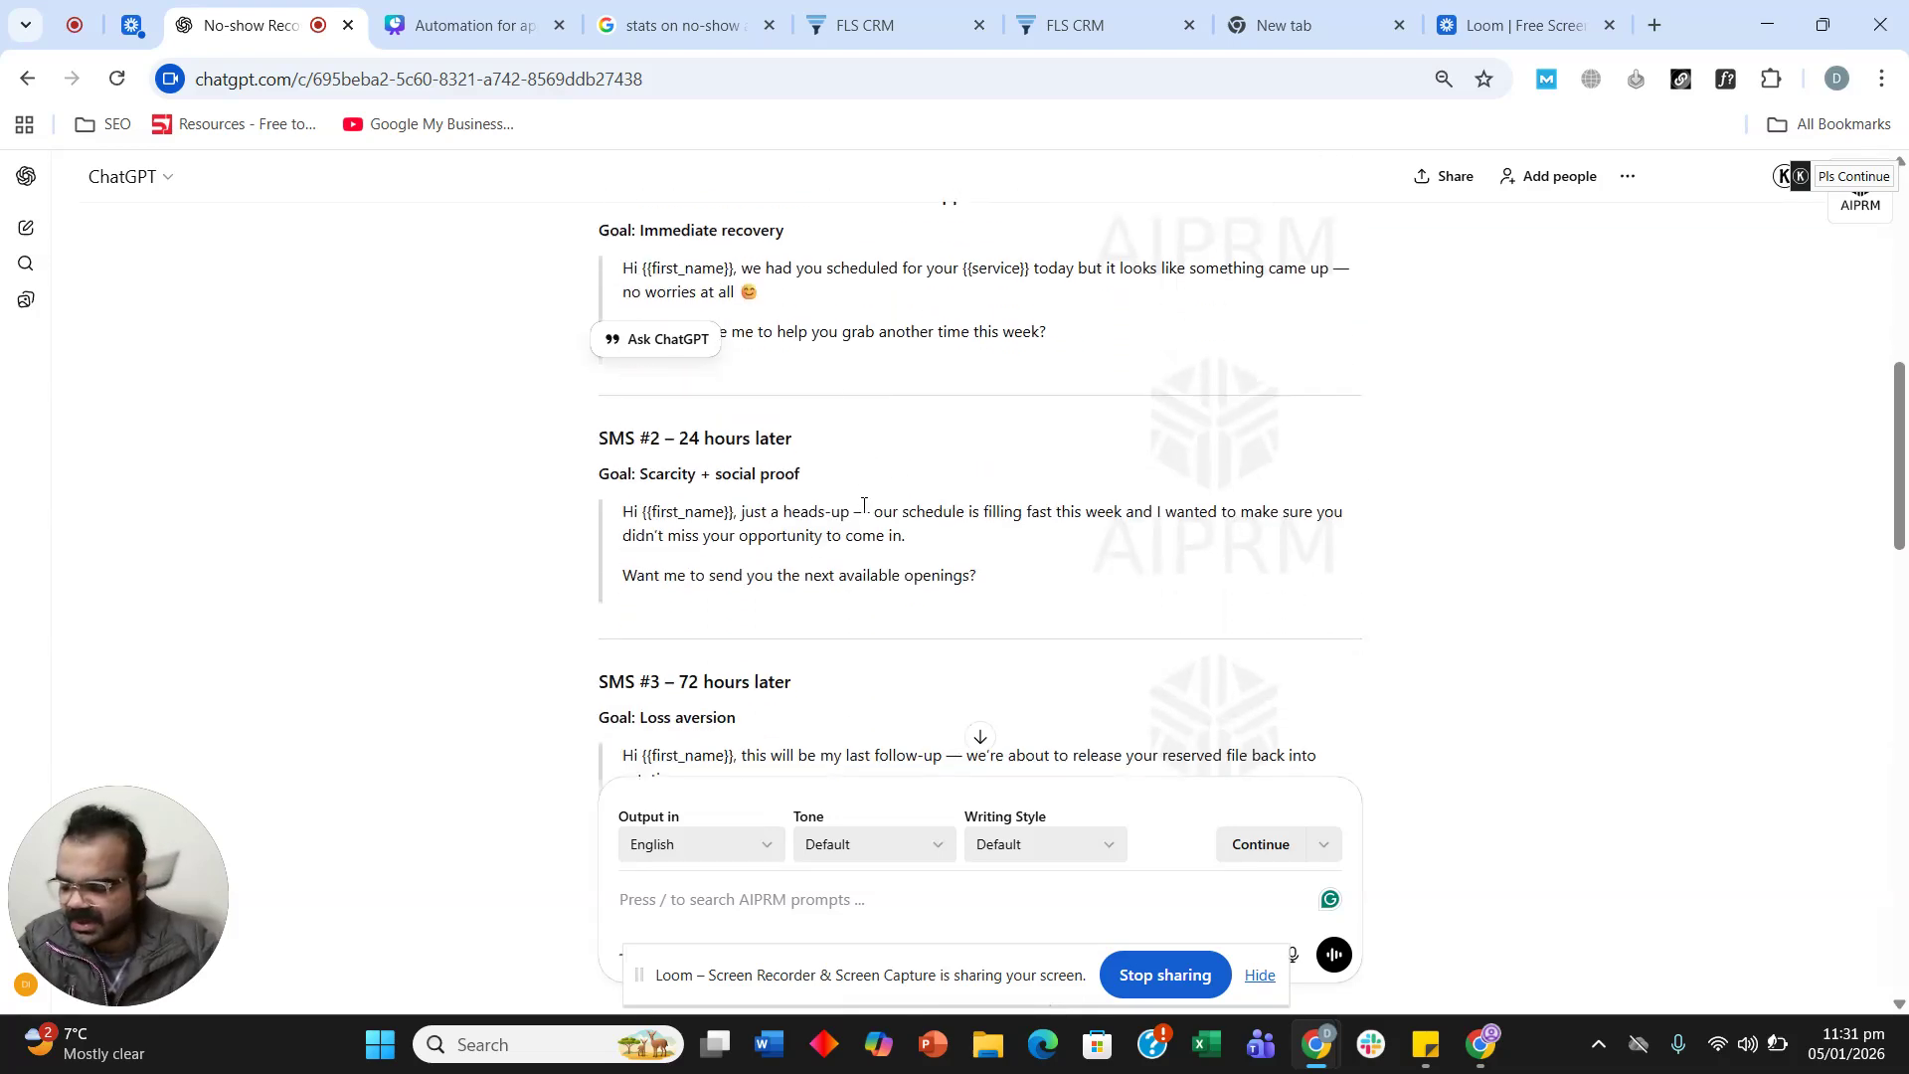
scroll(864, 504, up, 3)
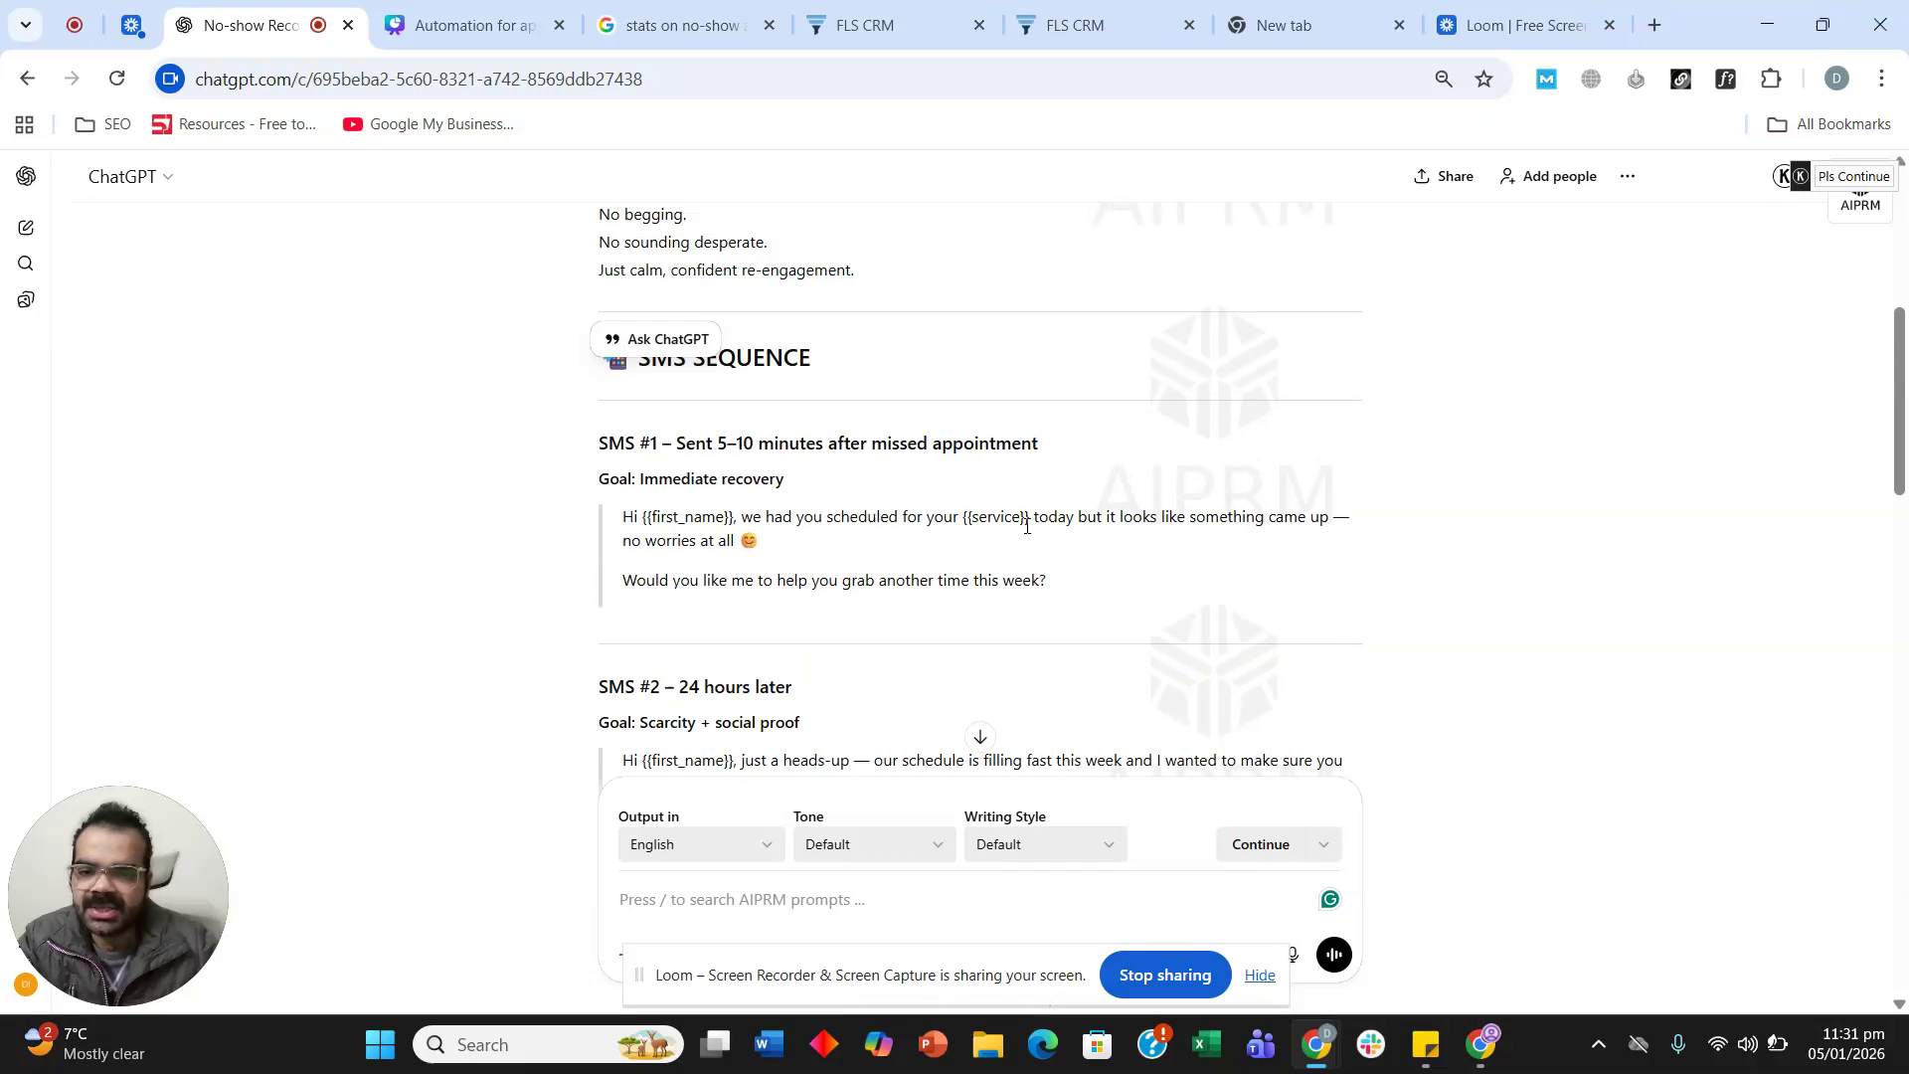
drag(1048, 583, 611, 521)
key(ctrl+c)
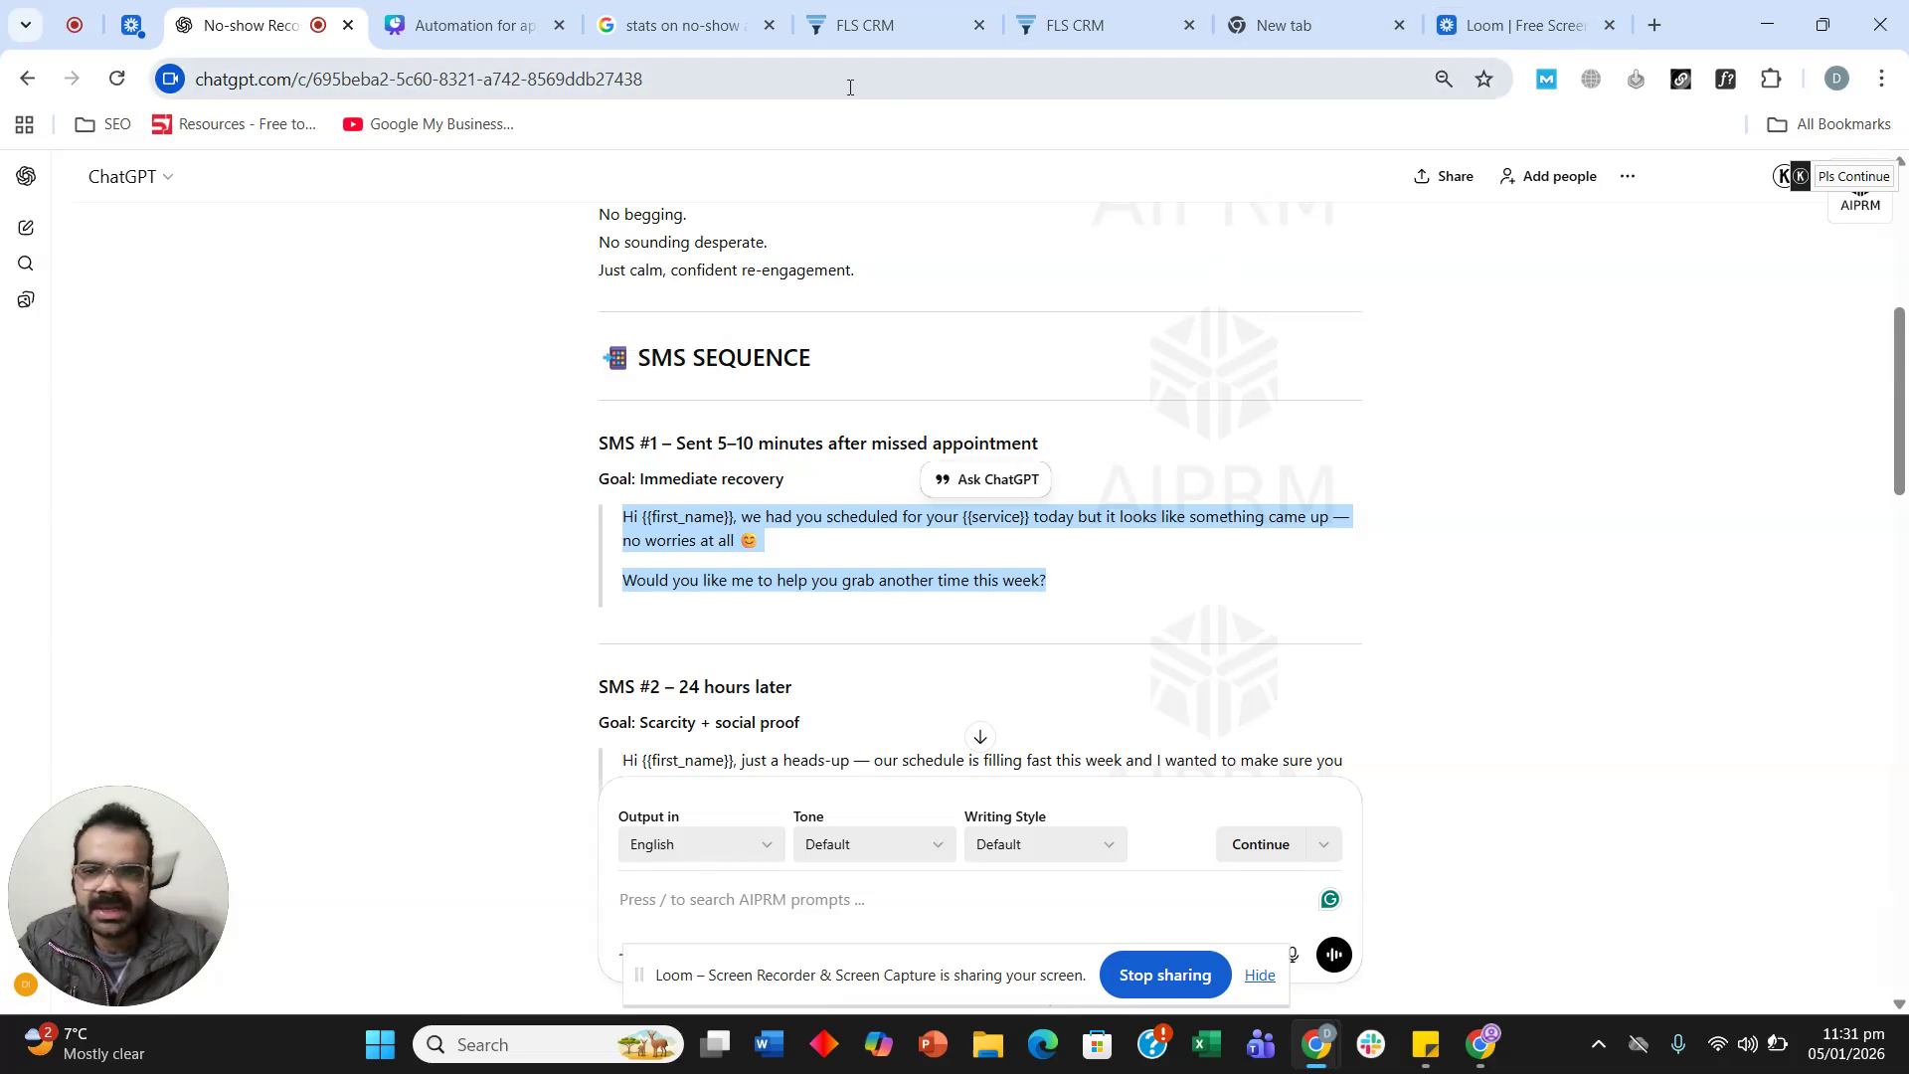
Switch back to the no-show workflow in FLS CRM and choose the SMS action for the step below Add Task.
click(1035, 24)
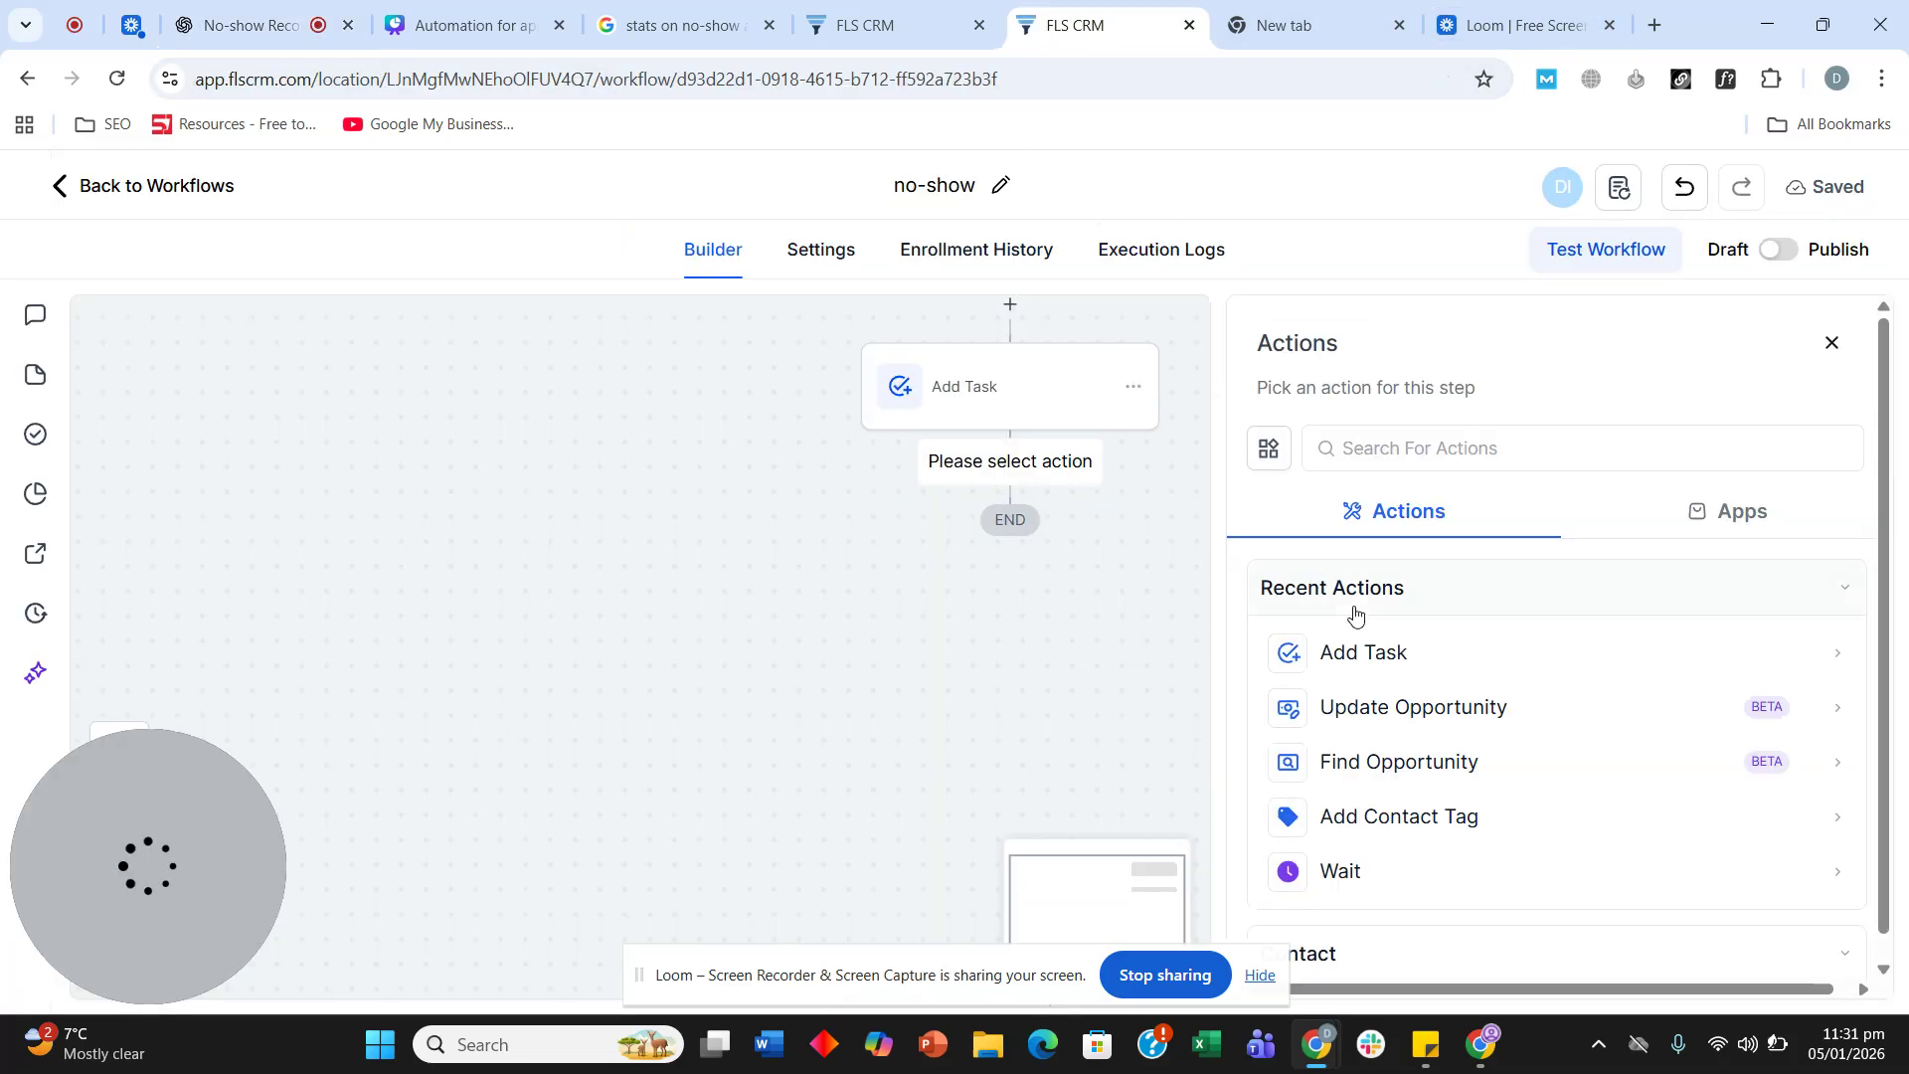
click(1416, 449)
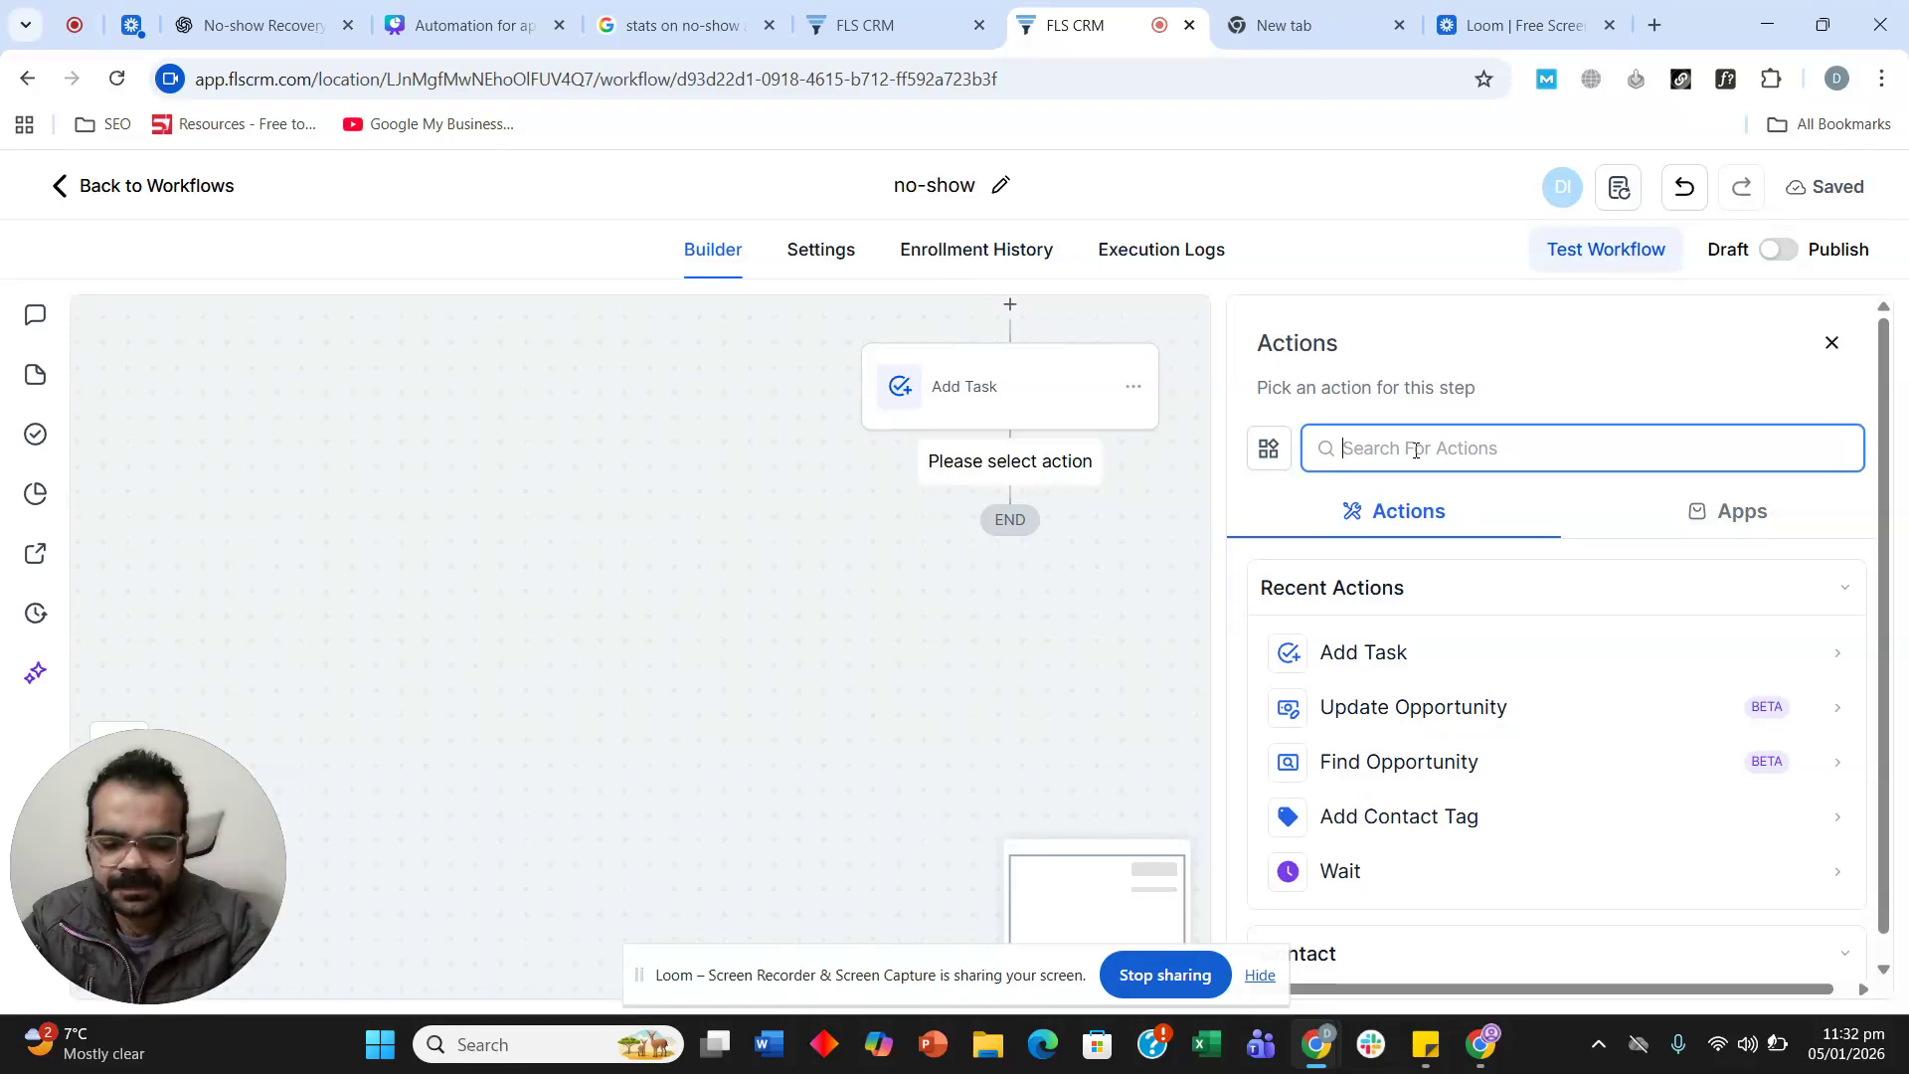
text(text)
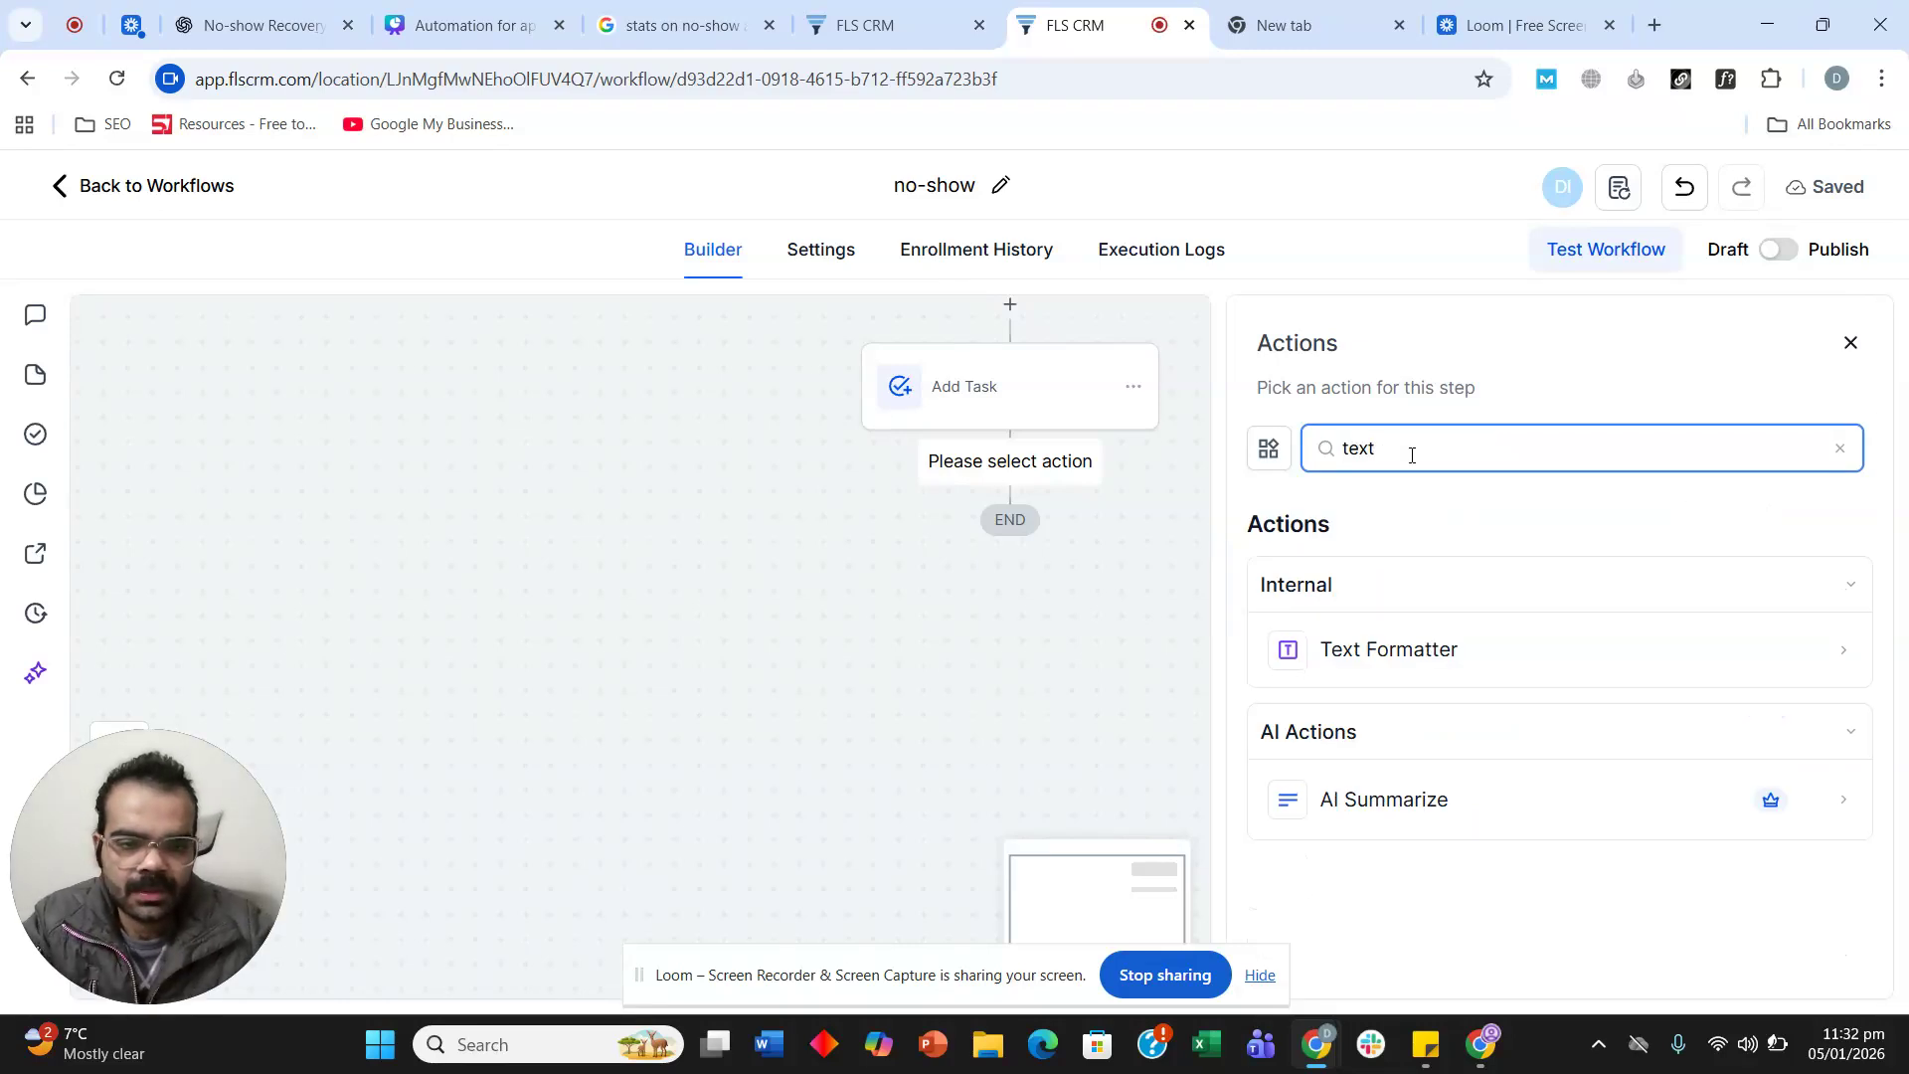
key(BackSpace)
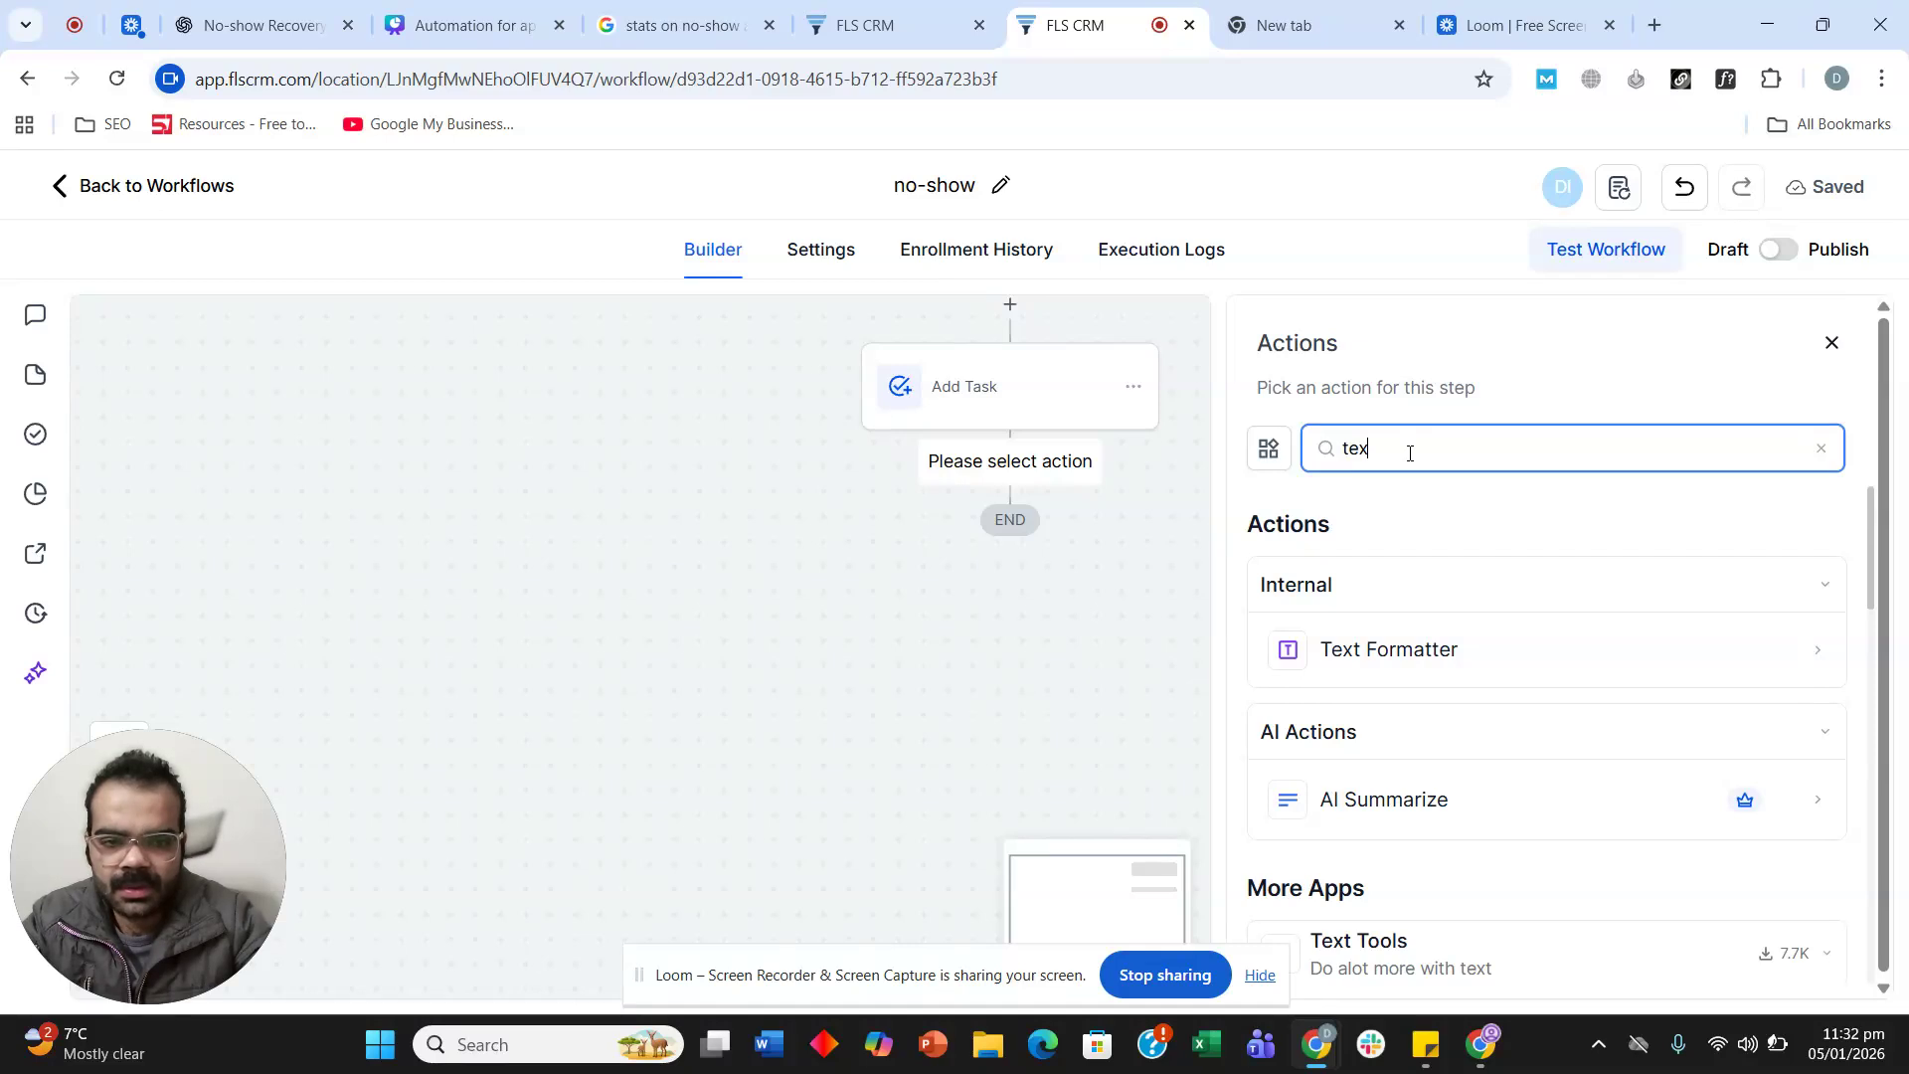
key(BackSpace)
key(BackSpace)
key(BackSpace)
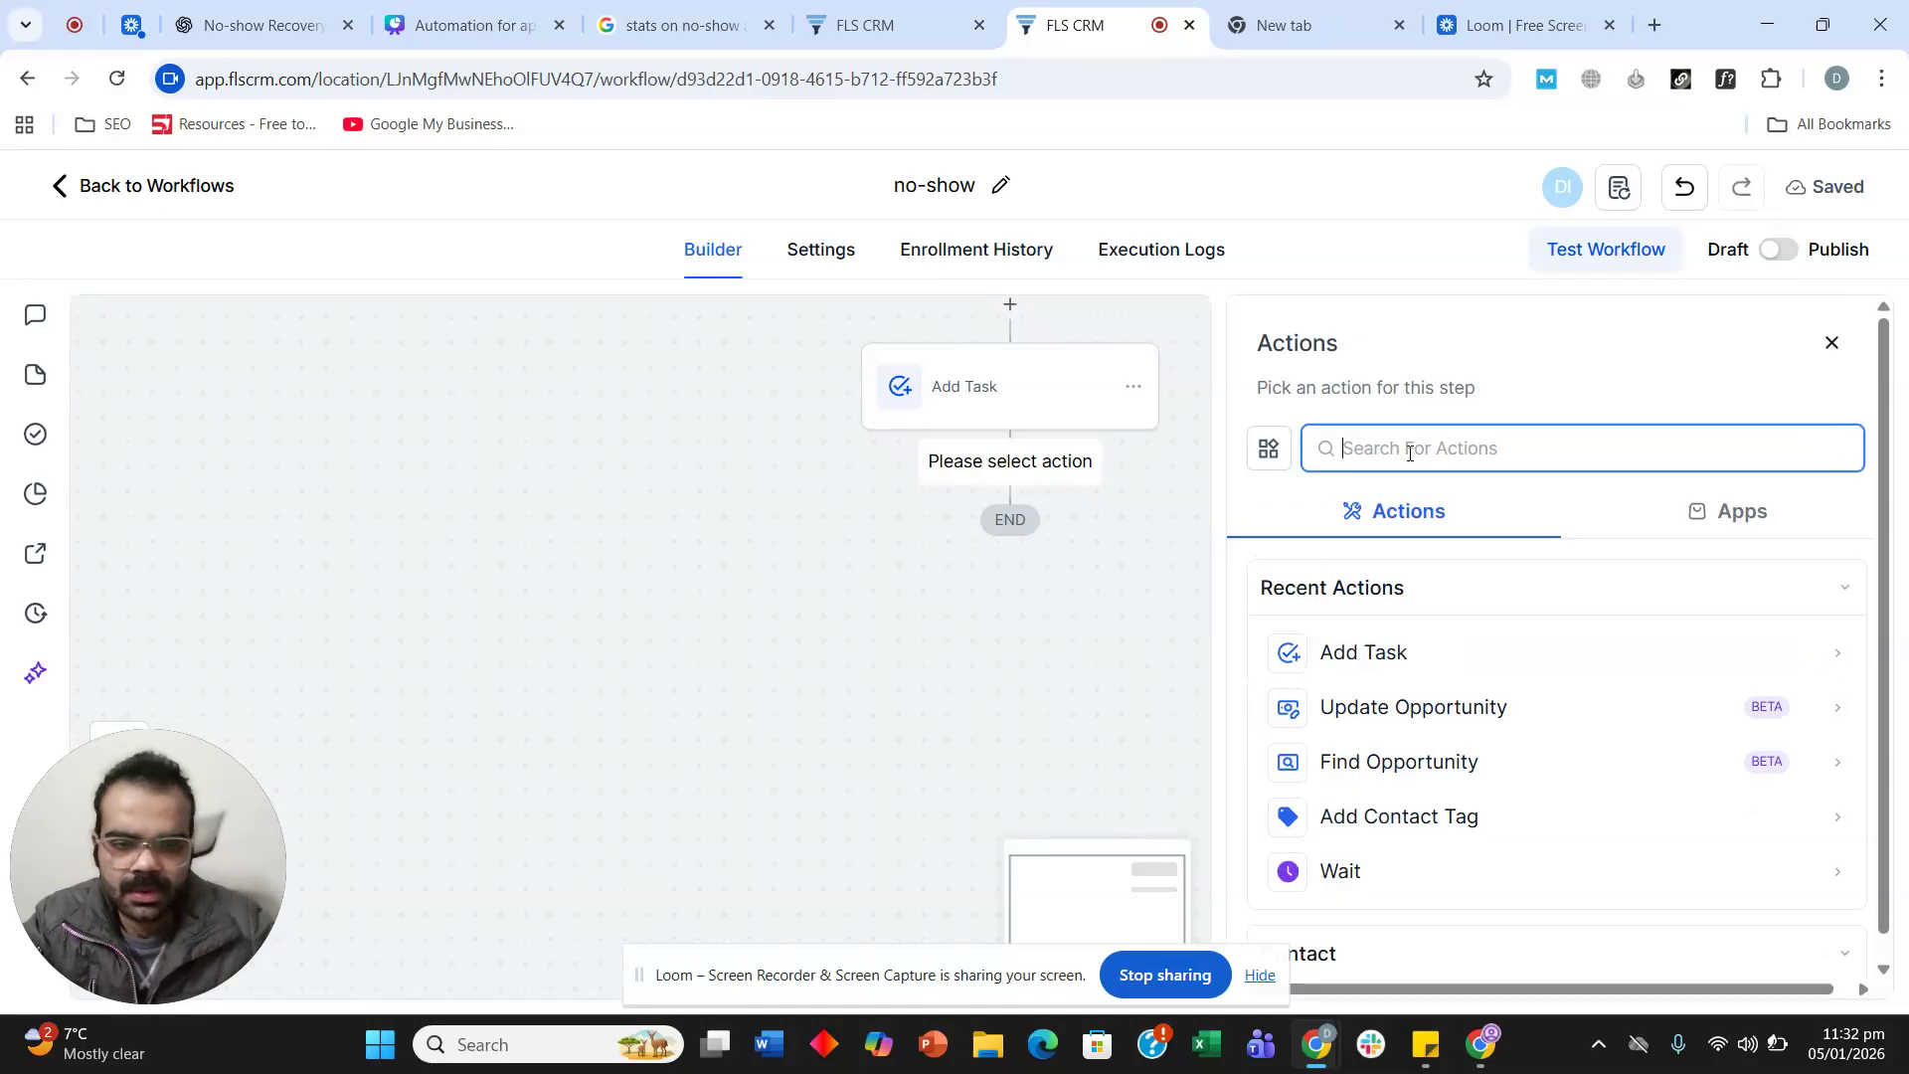
text(sms)
click(1416, 655)
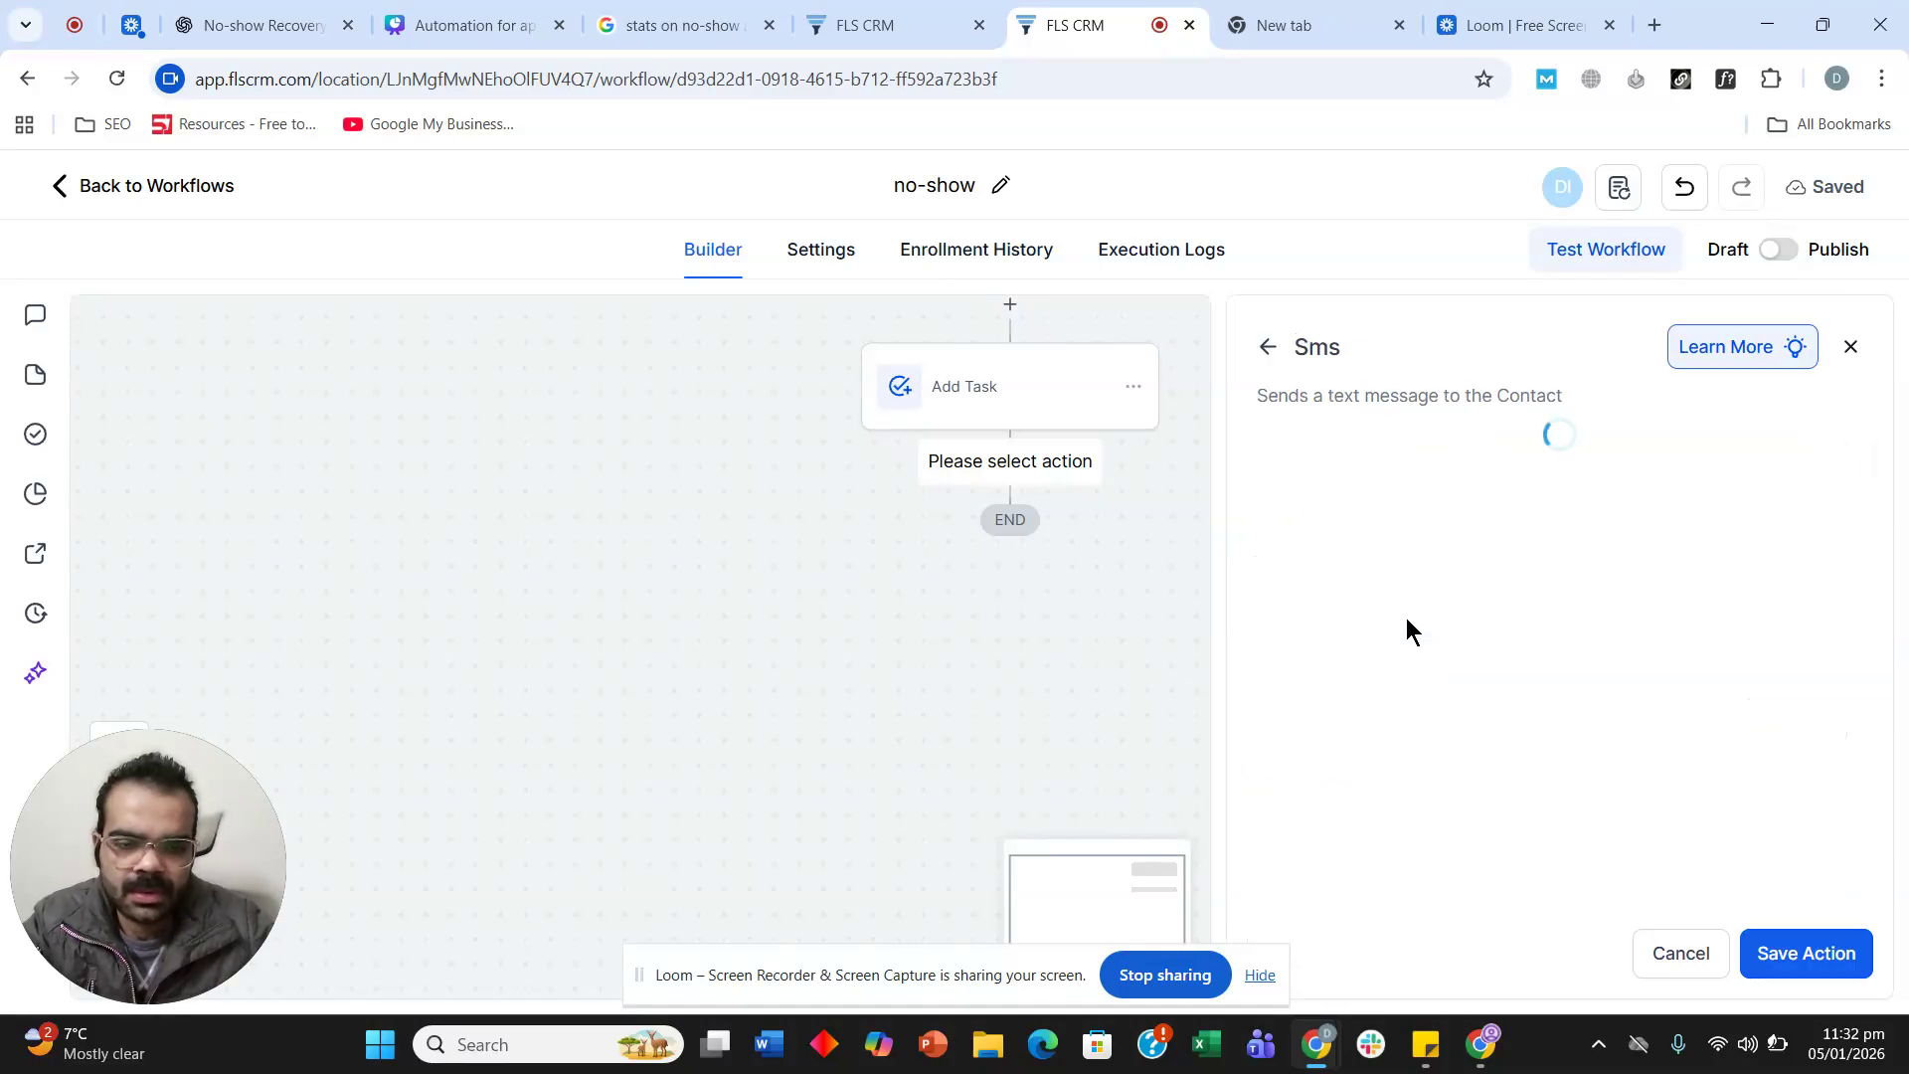
Insert the copied SMS #1 text as the message of the SMS action.
scroll(1414, 617, down, 2)
click(1428, 699)
key(ctrl+v)
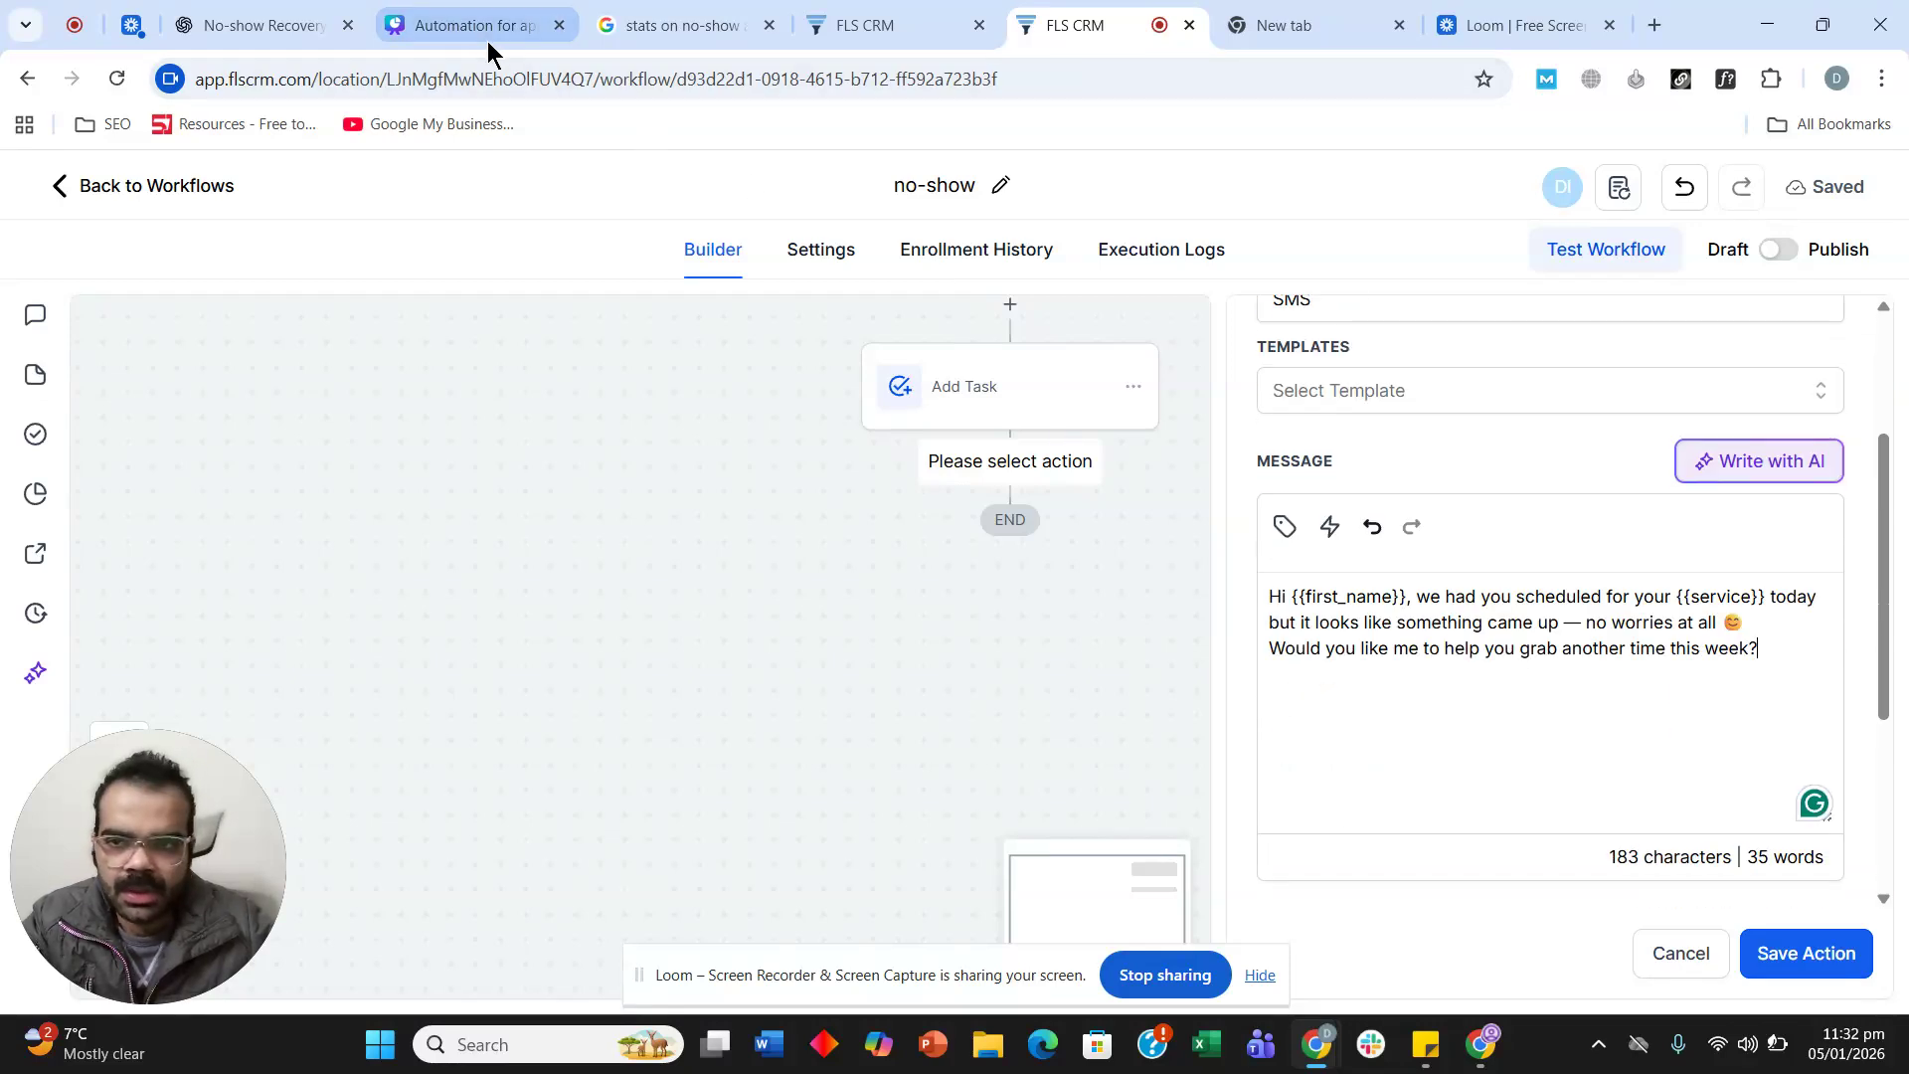
In the ChatGPT chat, copy the SMS #3 line "Reply BOOK if you'd still like us to hold a spot for you.".
click(261, 25)
scroll(800, 529, down, 1)
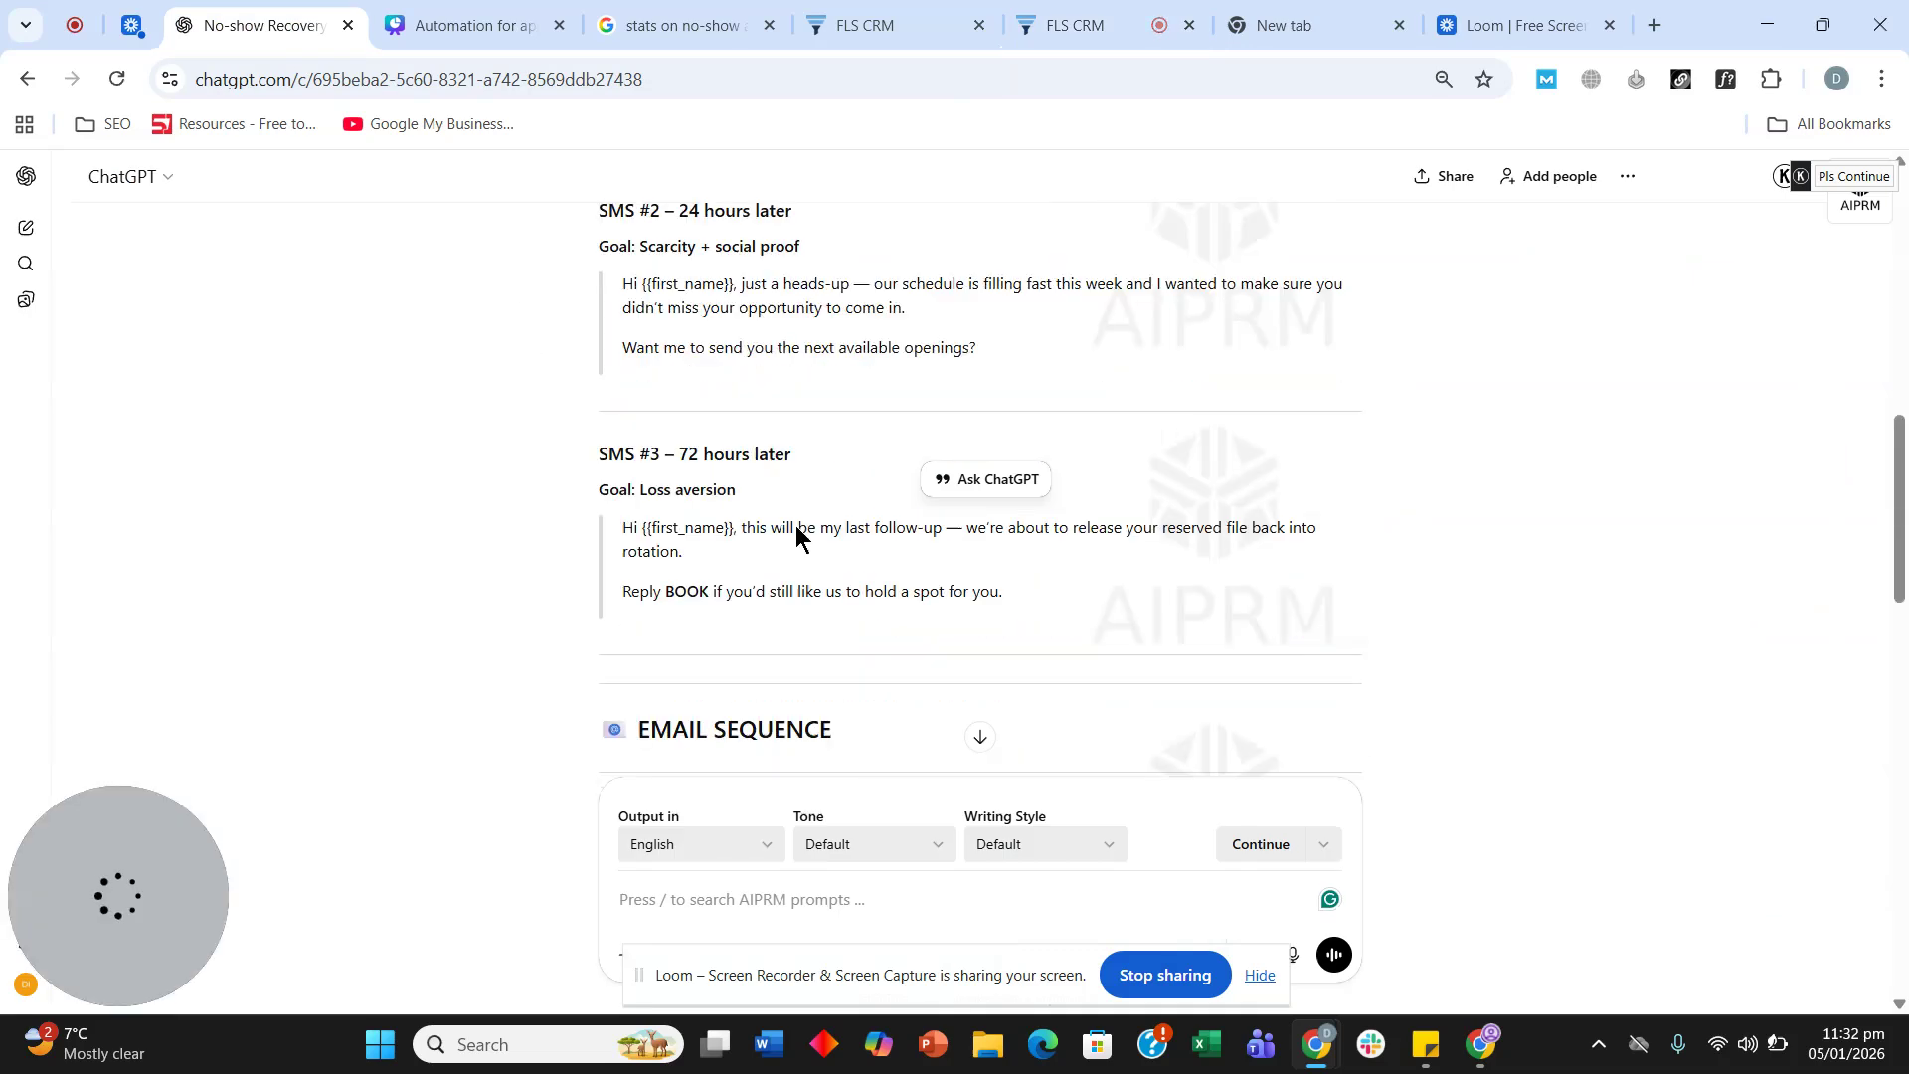
scroll(798, 538, down, 1)
drag(1002, 447, 627, 461)
key(ctrl+c)
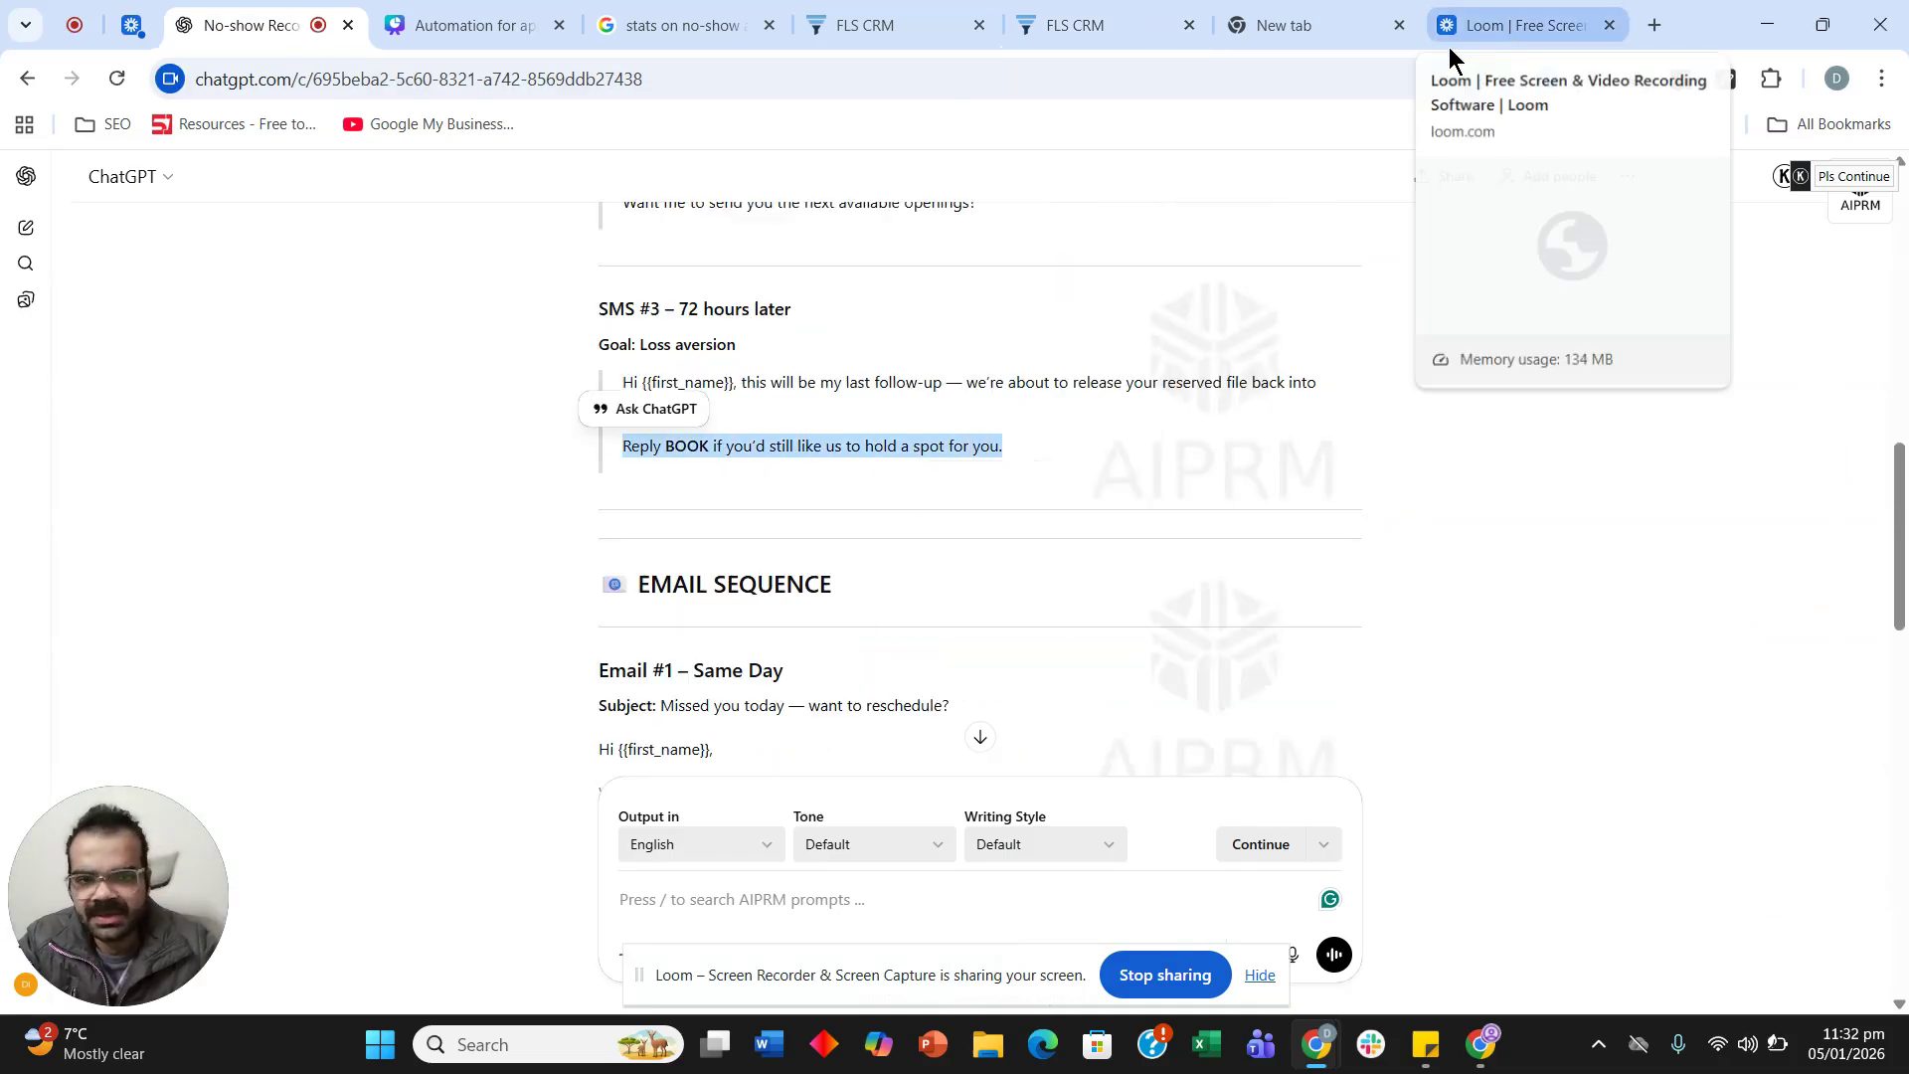
Back in FLS CRM, append the copied "Reply BOOK" line to the end of the SMS message and save the action.
click(1095, 30)
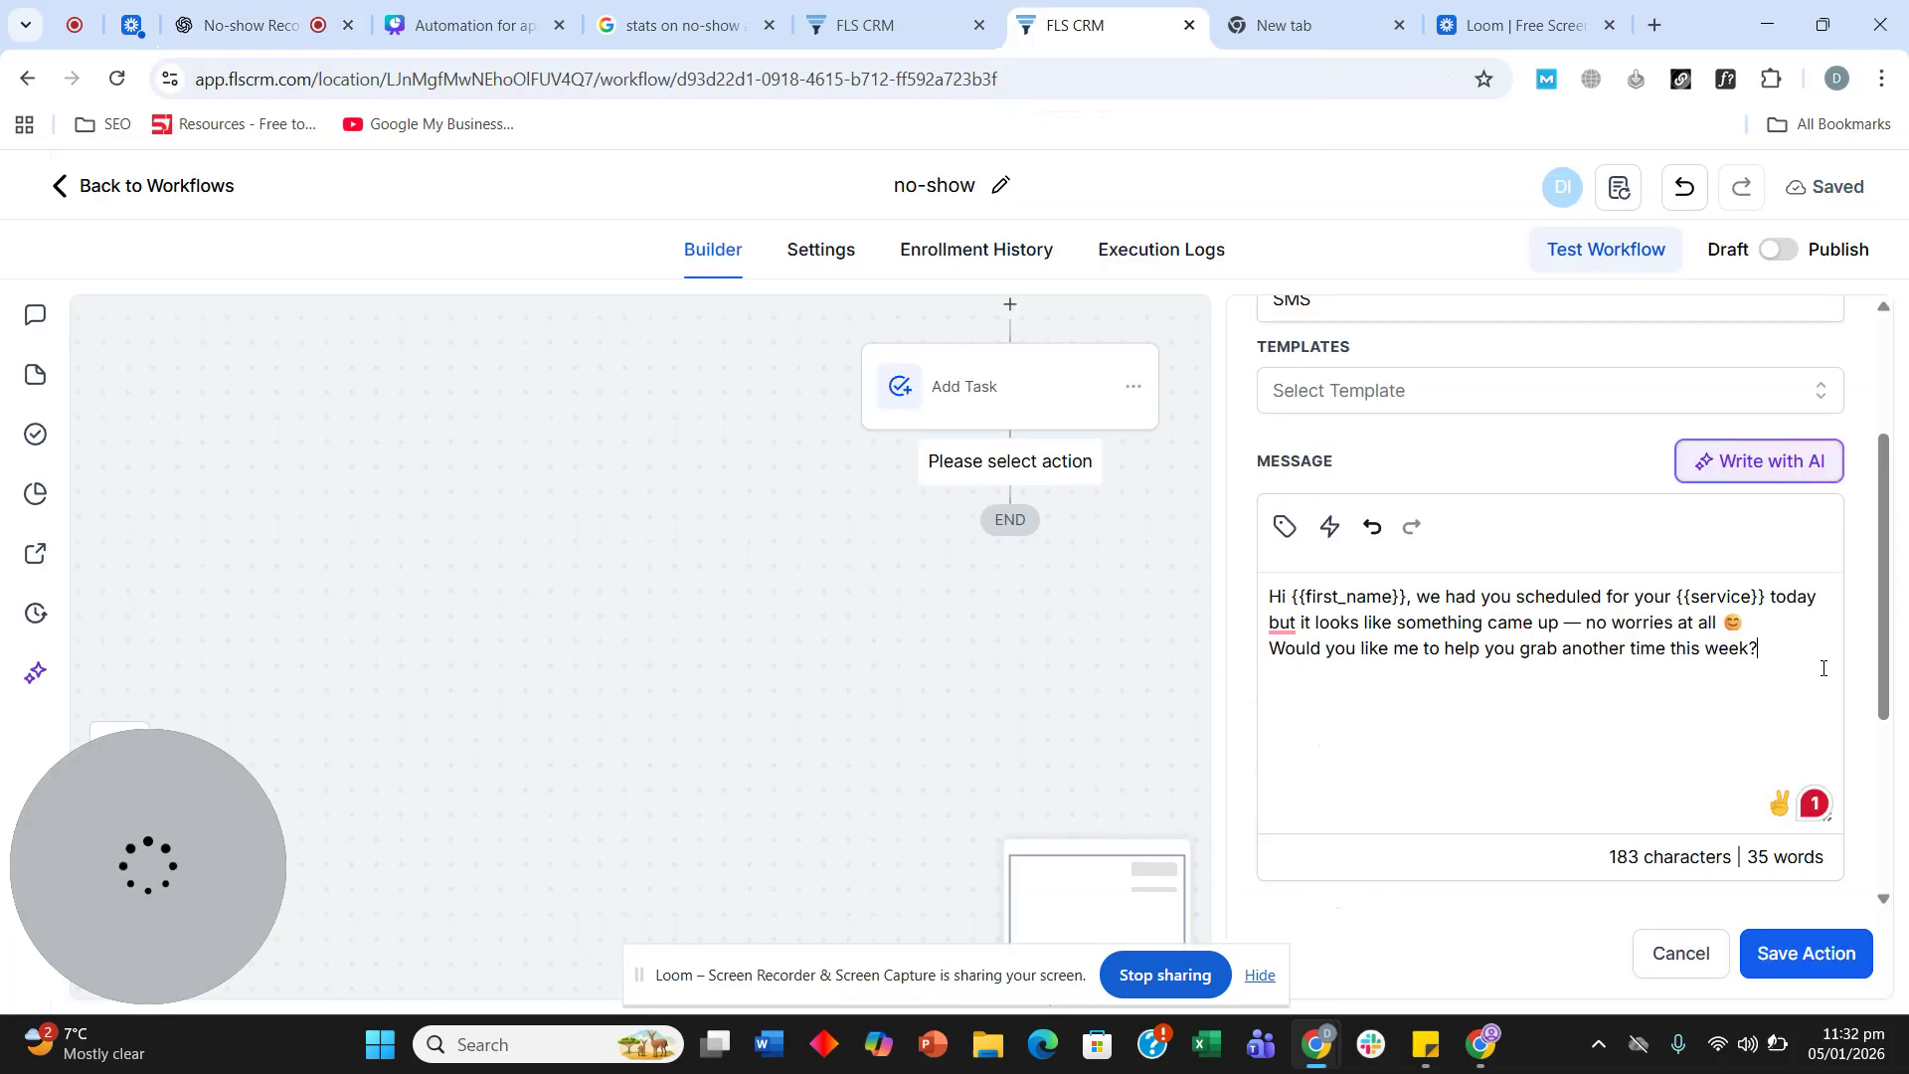
key(ctrl+v)
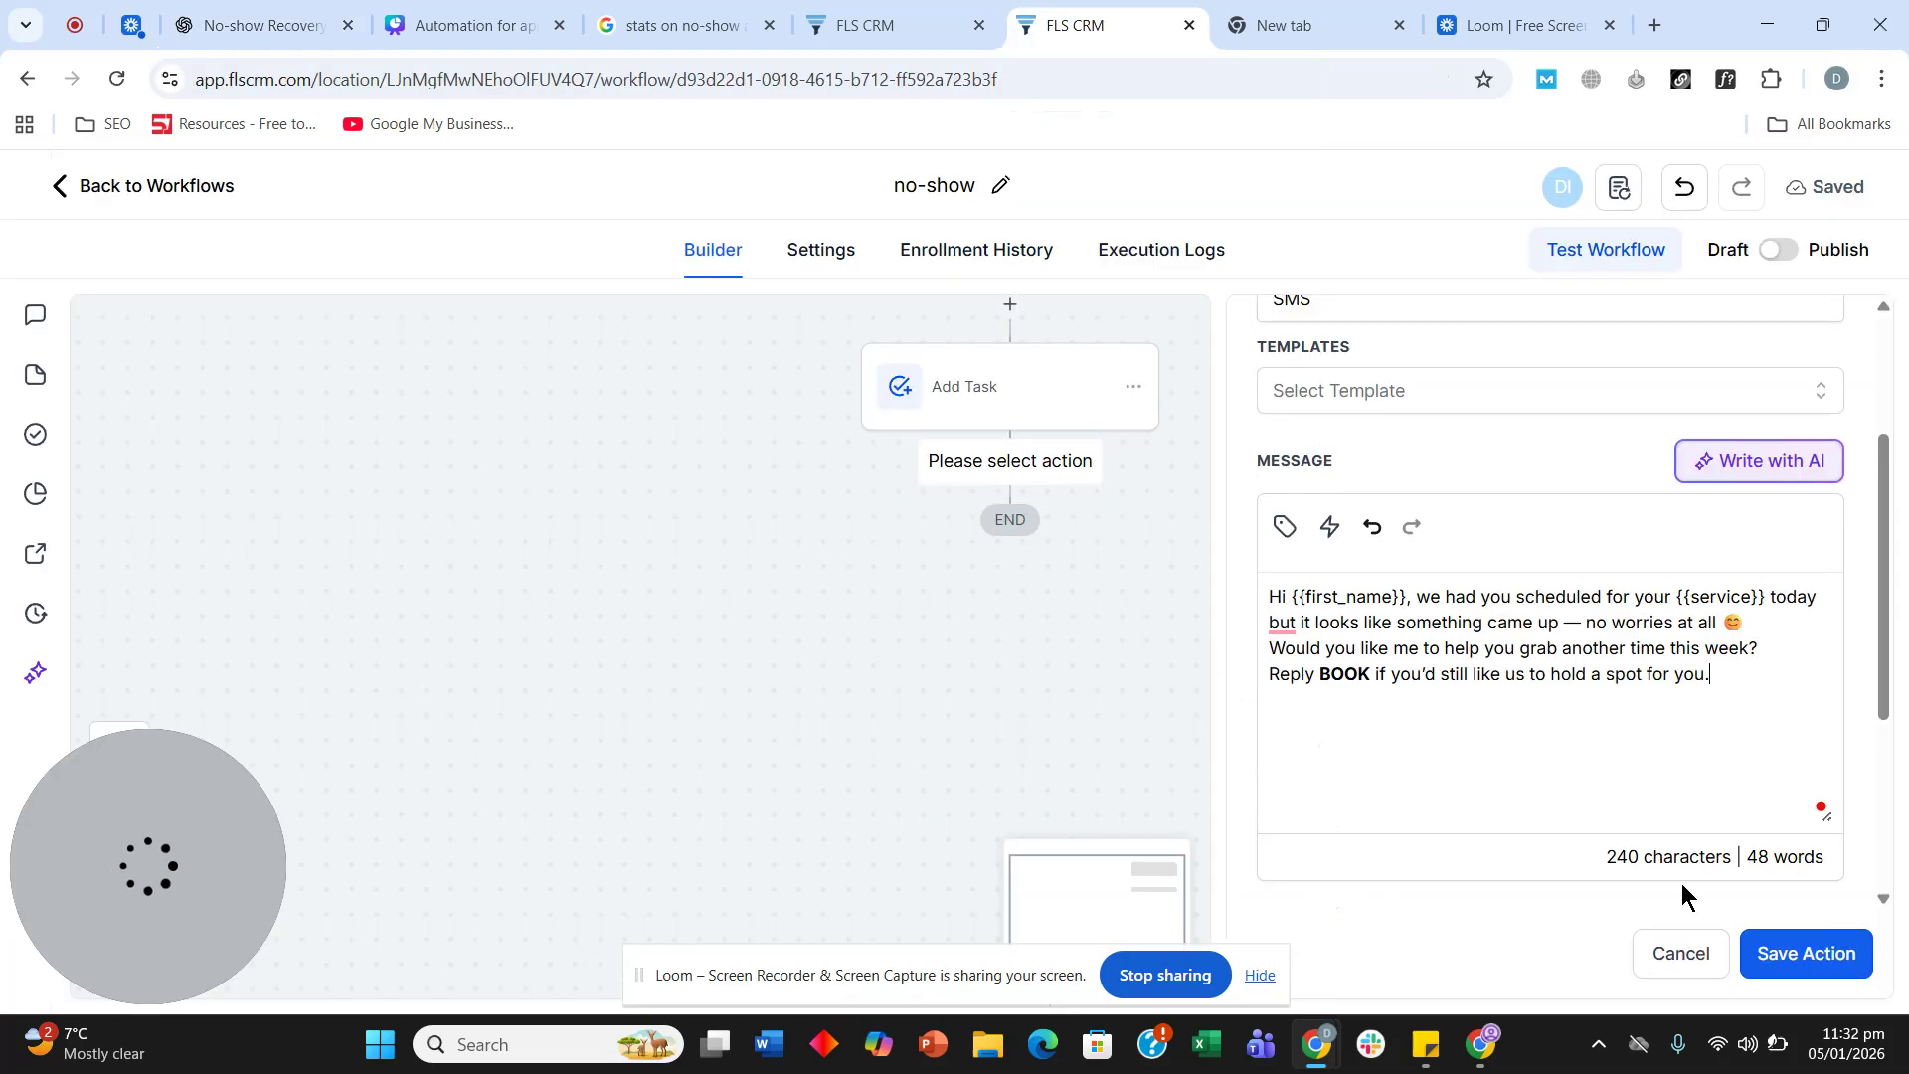
click(1758, 965)
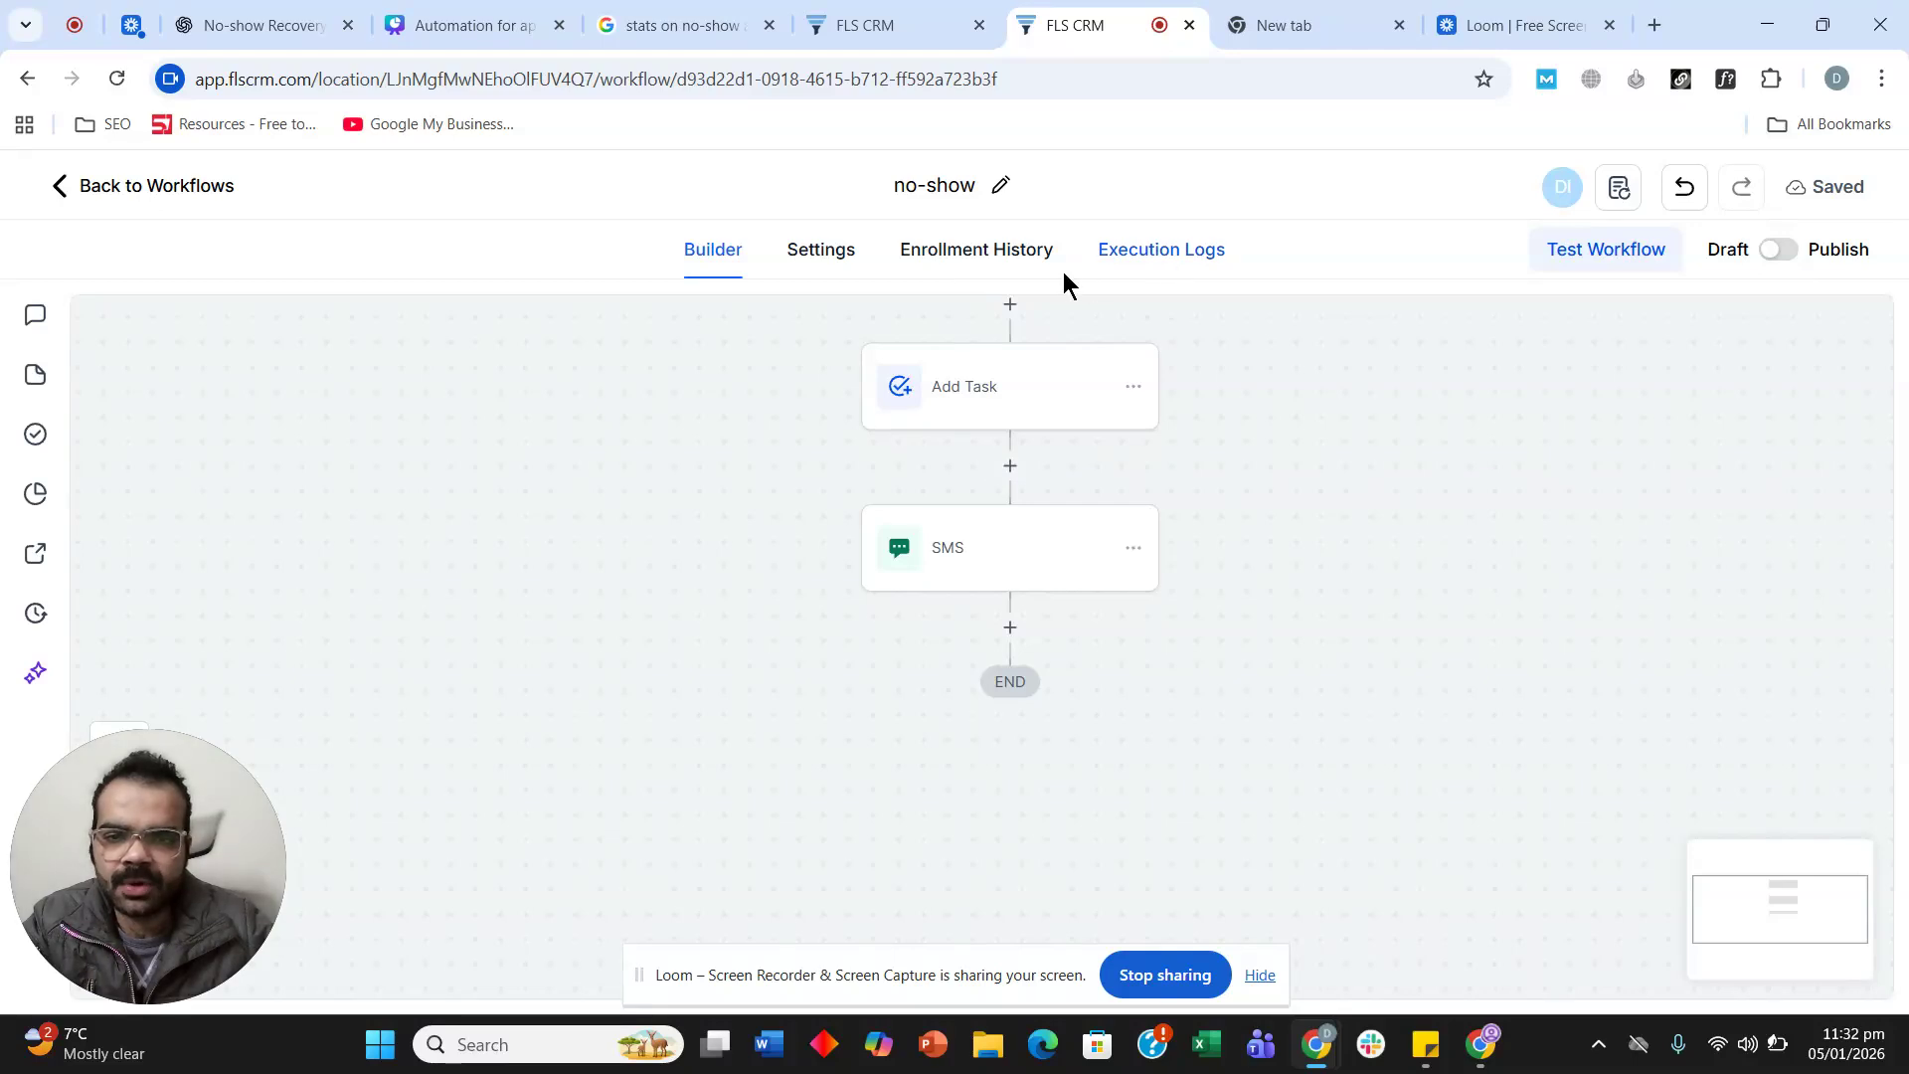
Enable Stop on response in the no-show workflow's settings.
click(823, 261)
scroll(239, 447, down, 4)
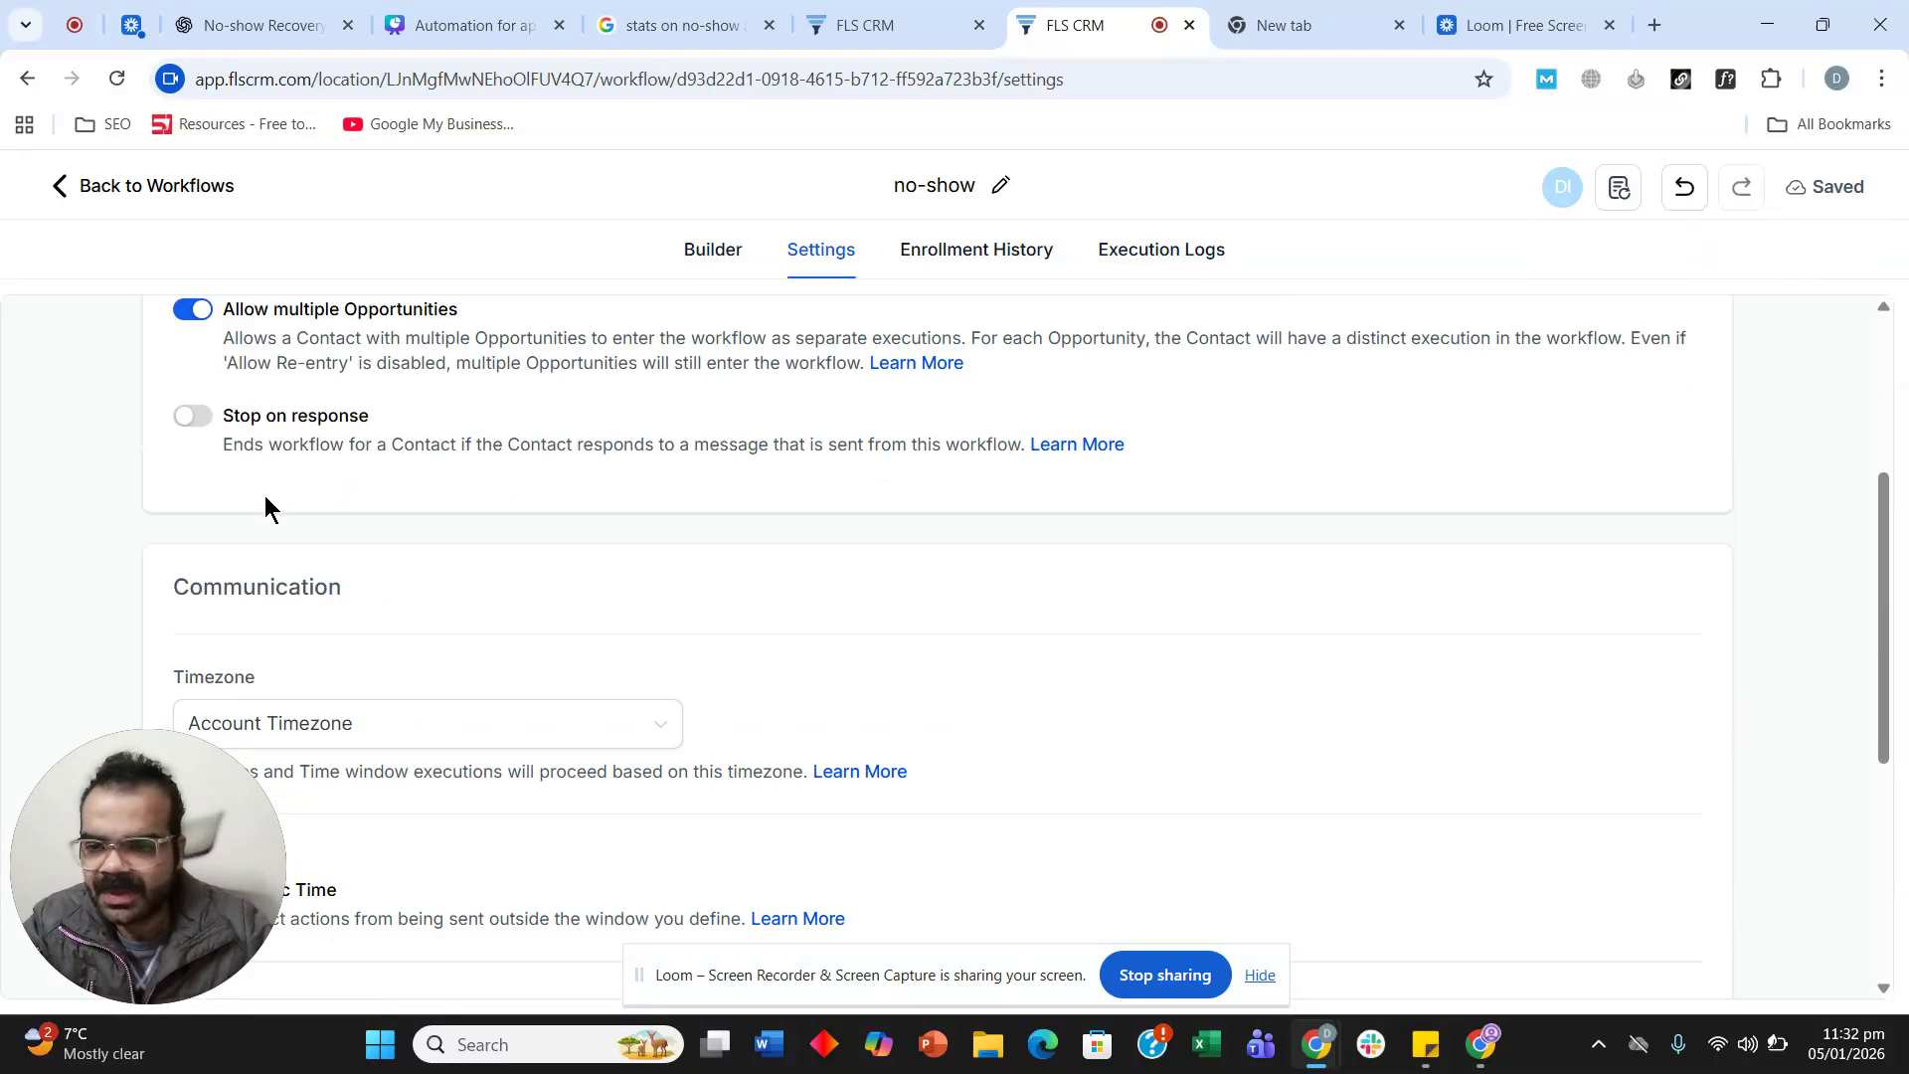
click(193, 418)
scroll(169, 436, down, 2)
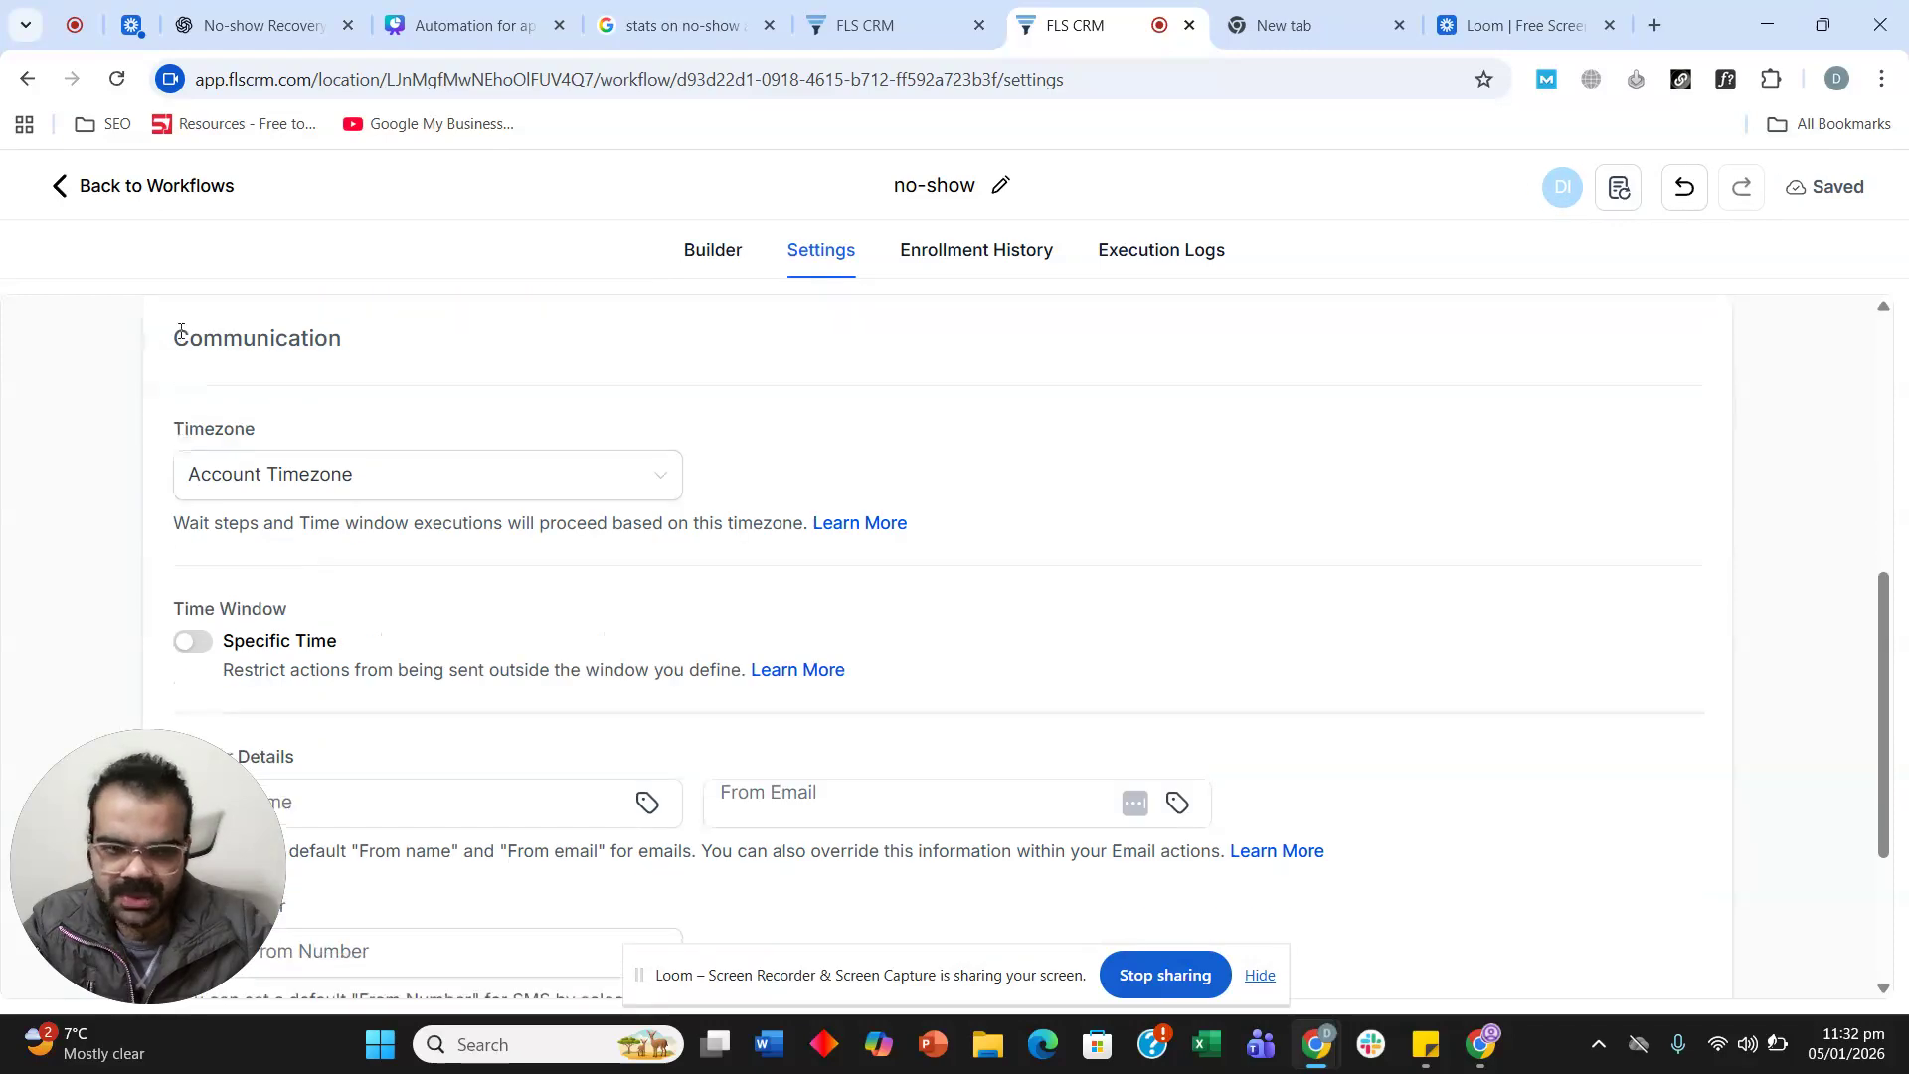
scroll(181, 408, up, 4)
scroll(218, 422, up, 1)
Return to the workflow list and reopen the no-show workflow to review its actions down to the SMS.
click(156, 189)
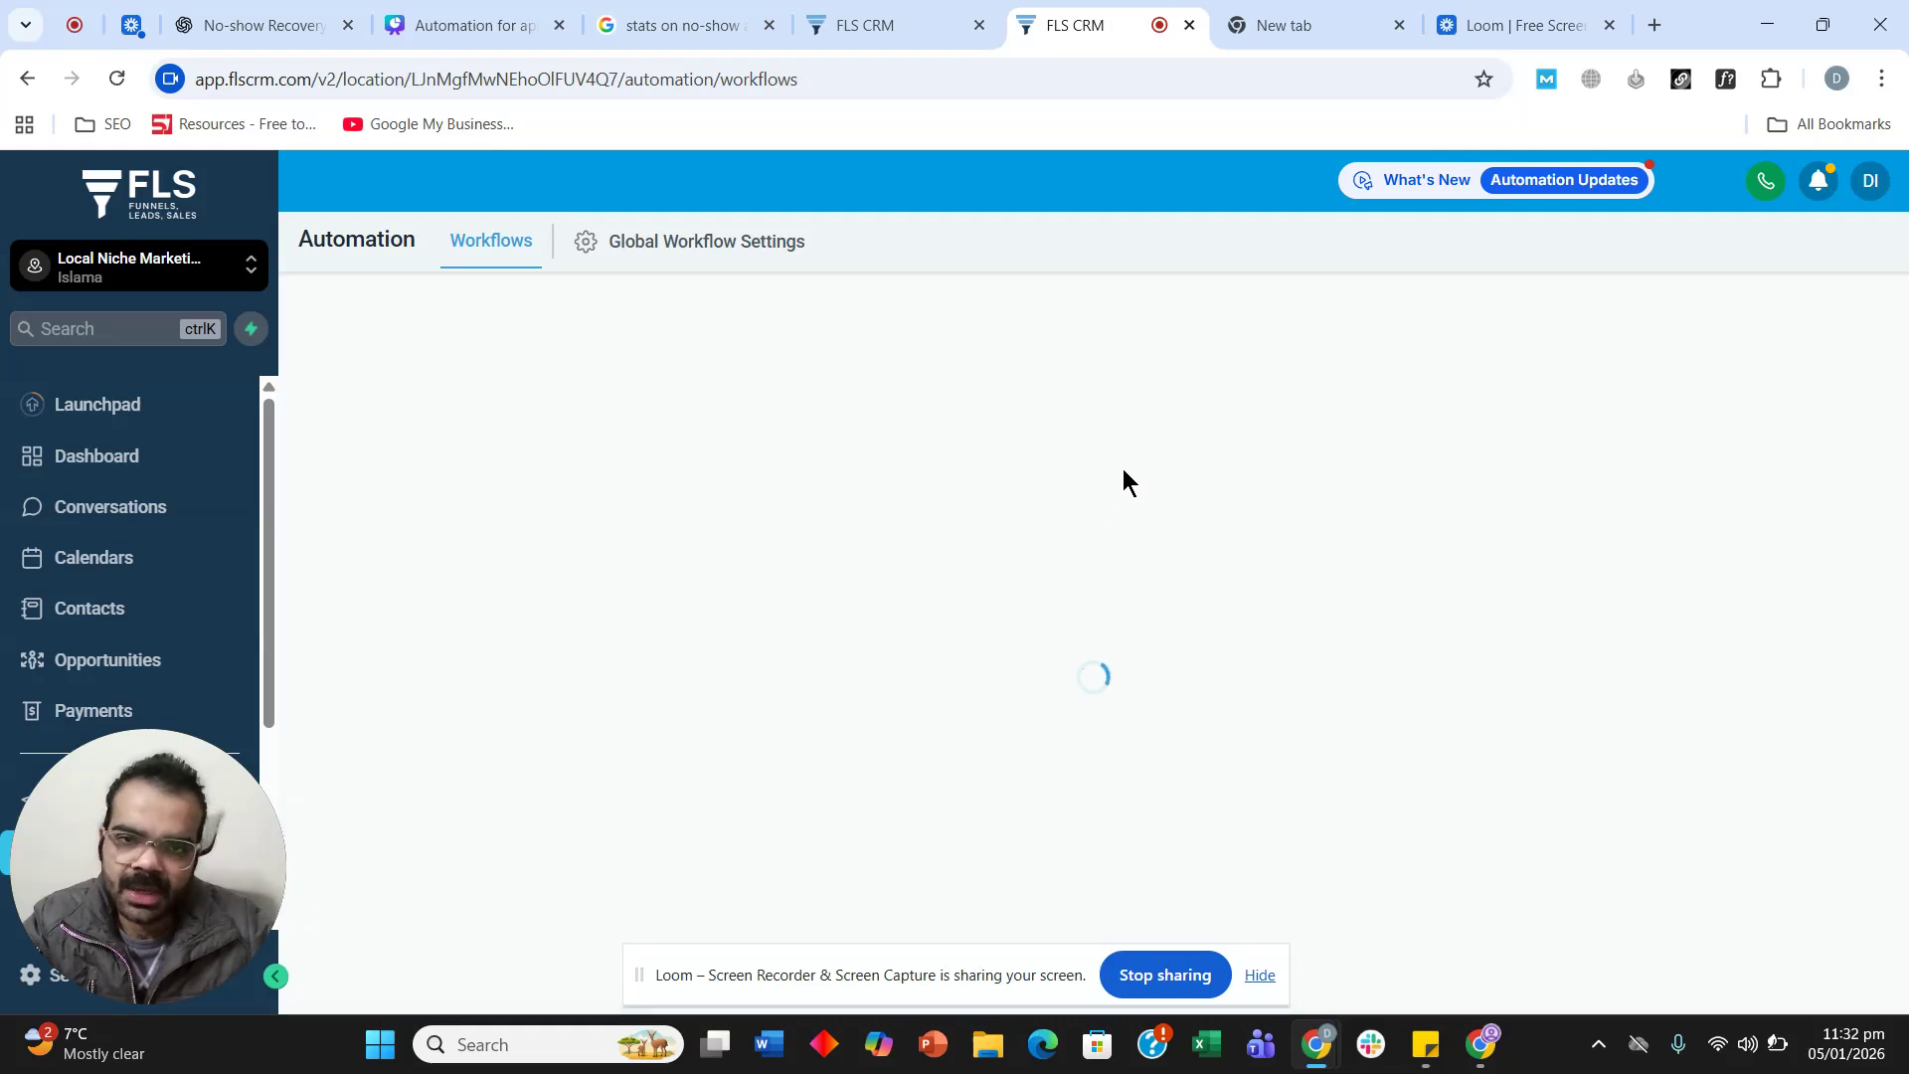
scroll(879, 521, down, 1)
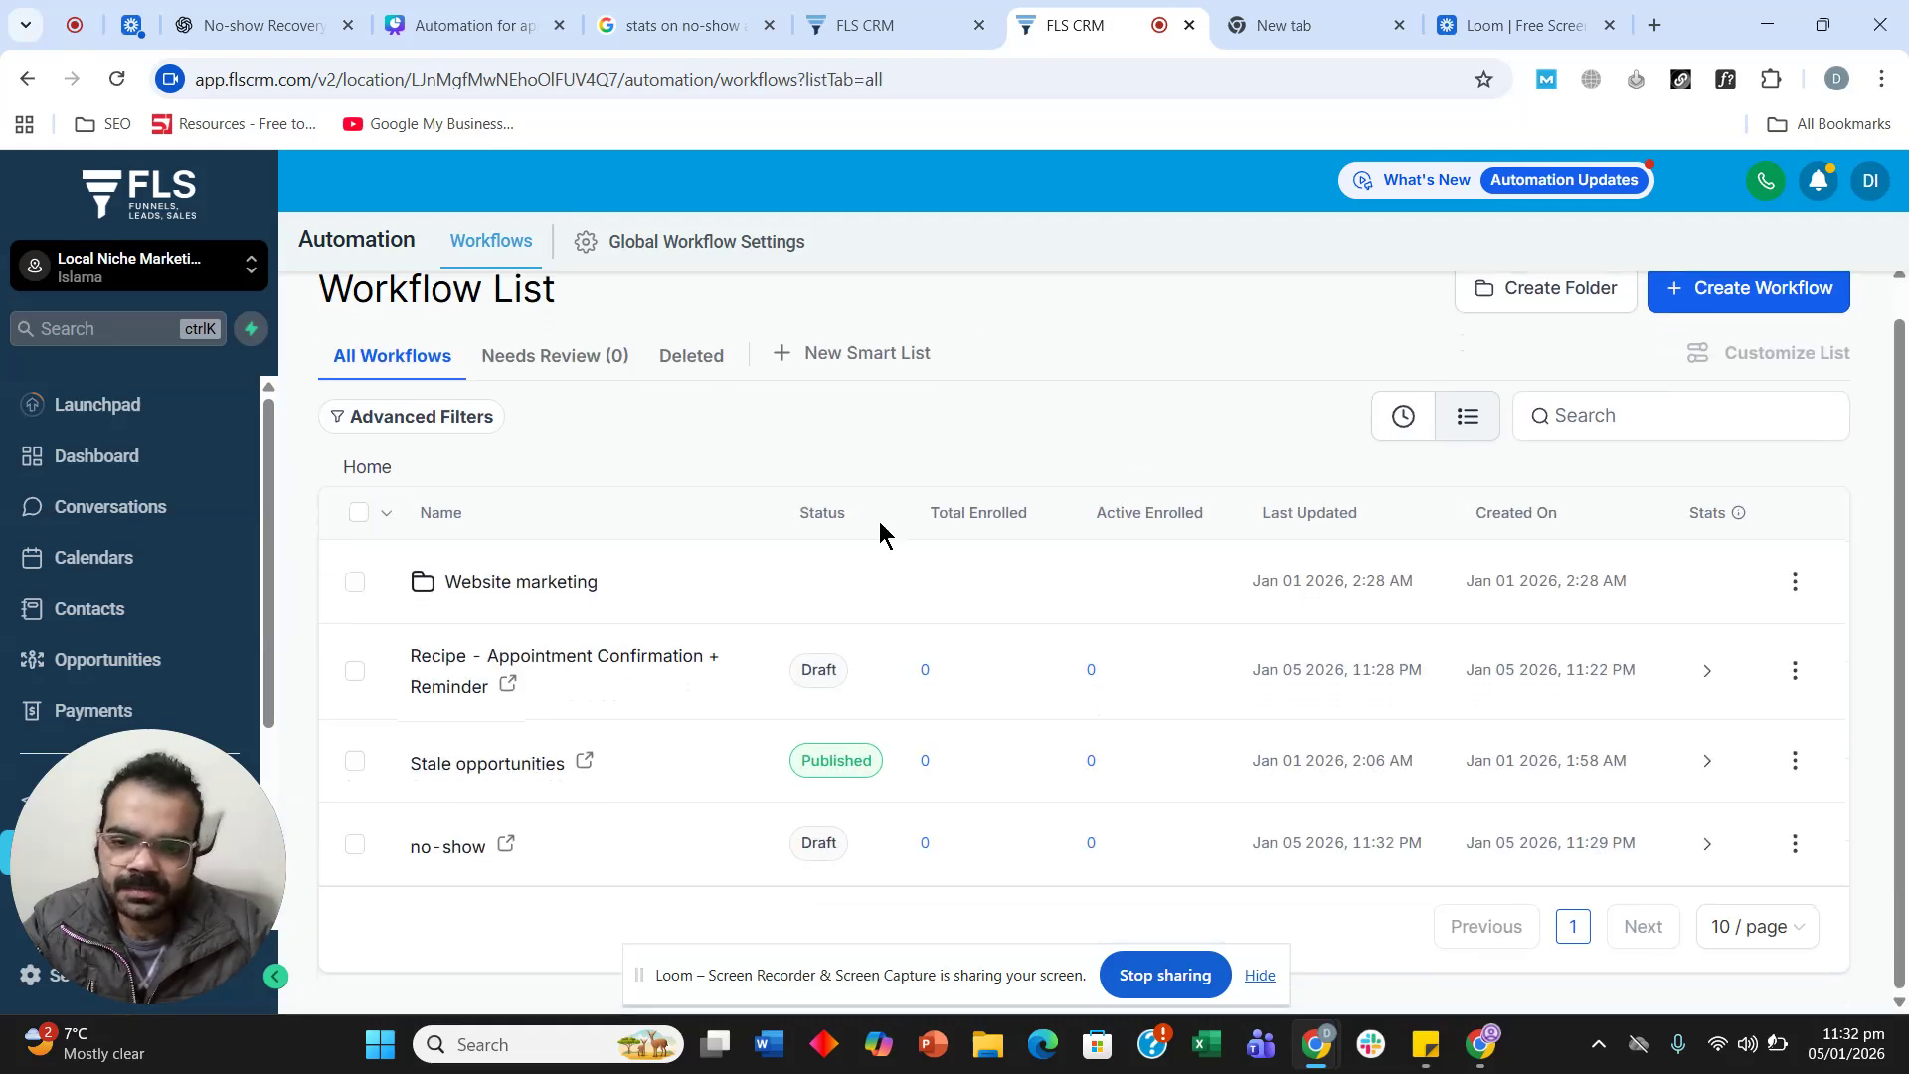
click(467, 846)
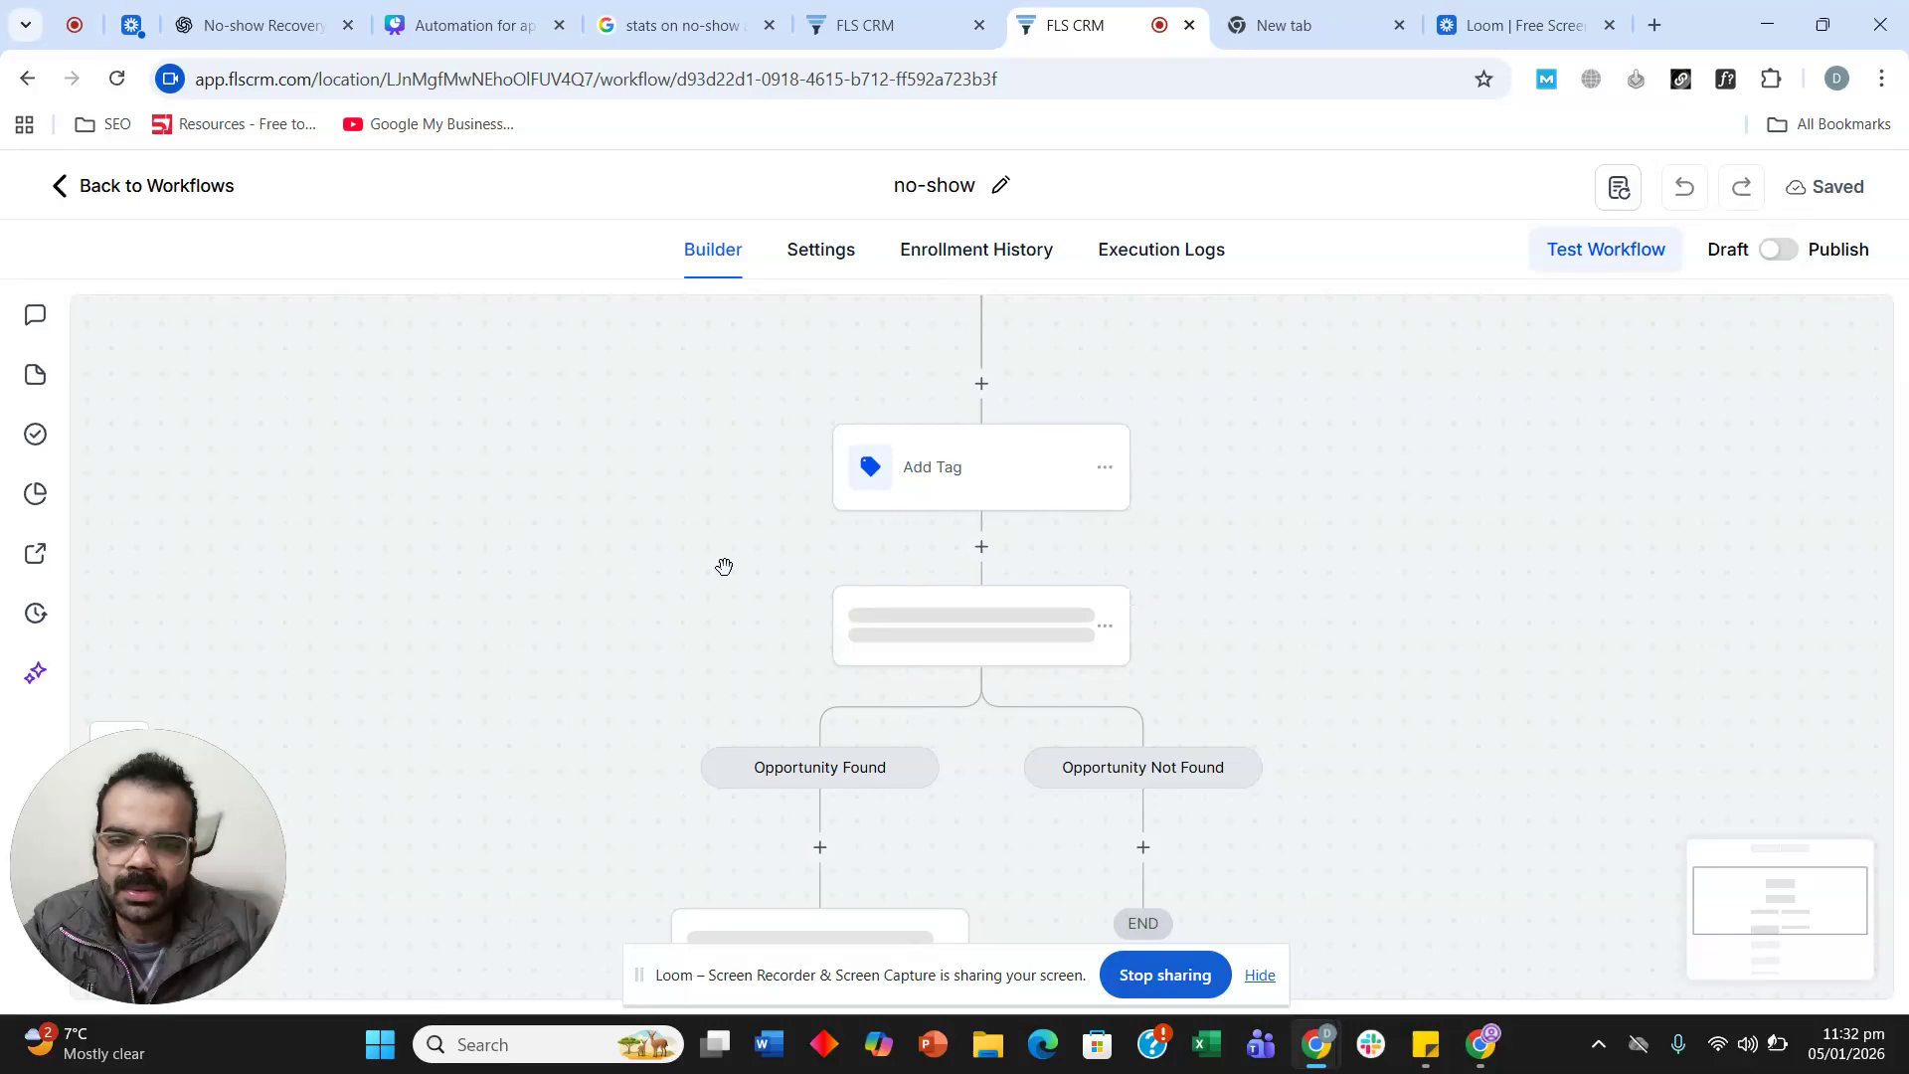
scroll(687, 550, down, 5)
scroll(557, 587, down, 1)
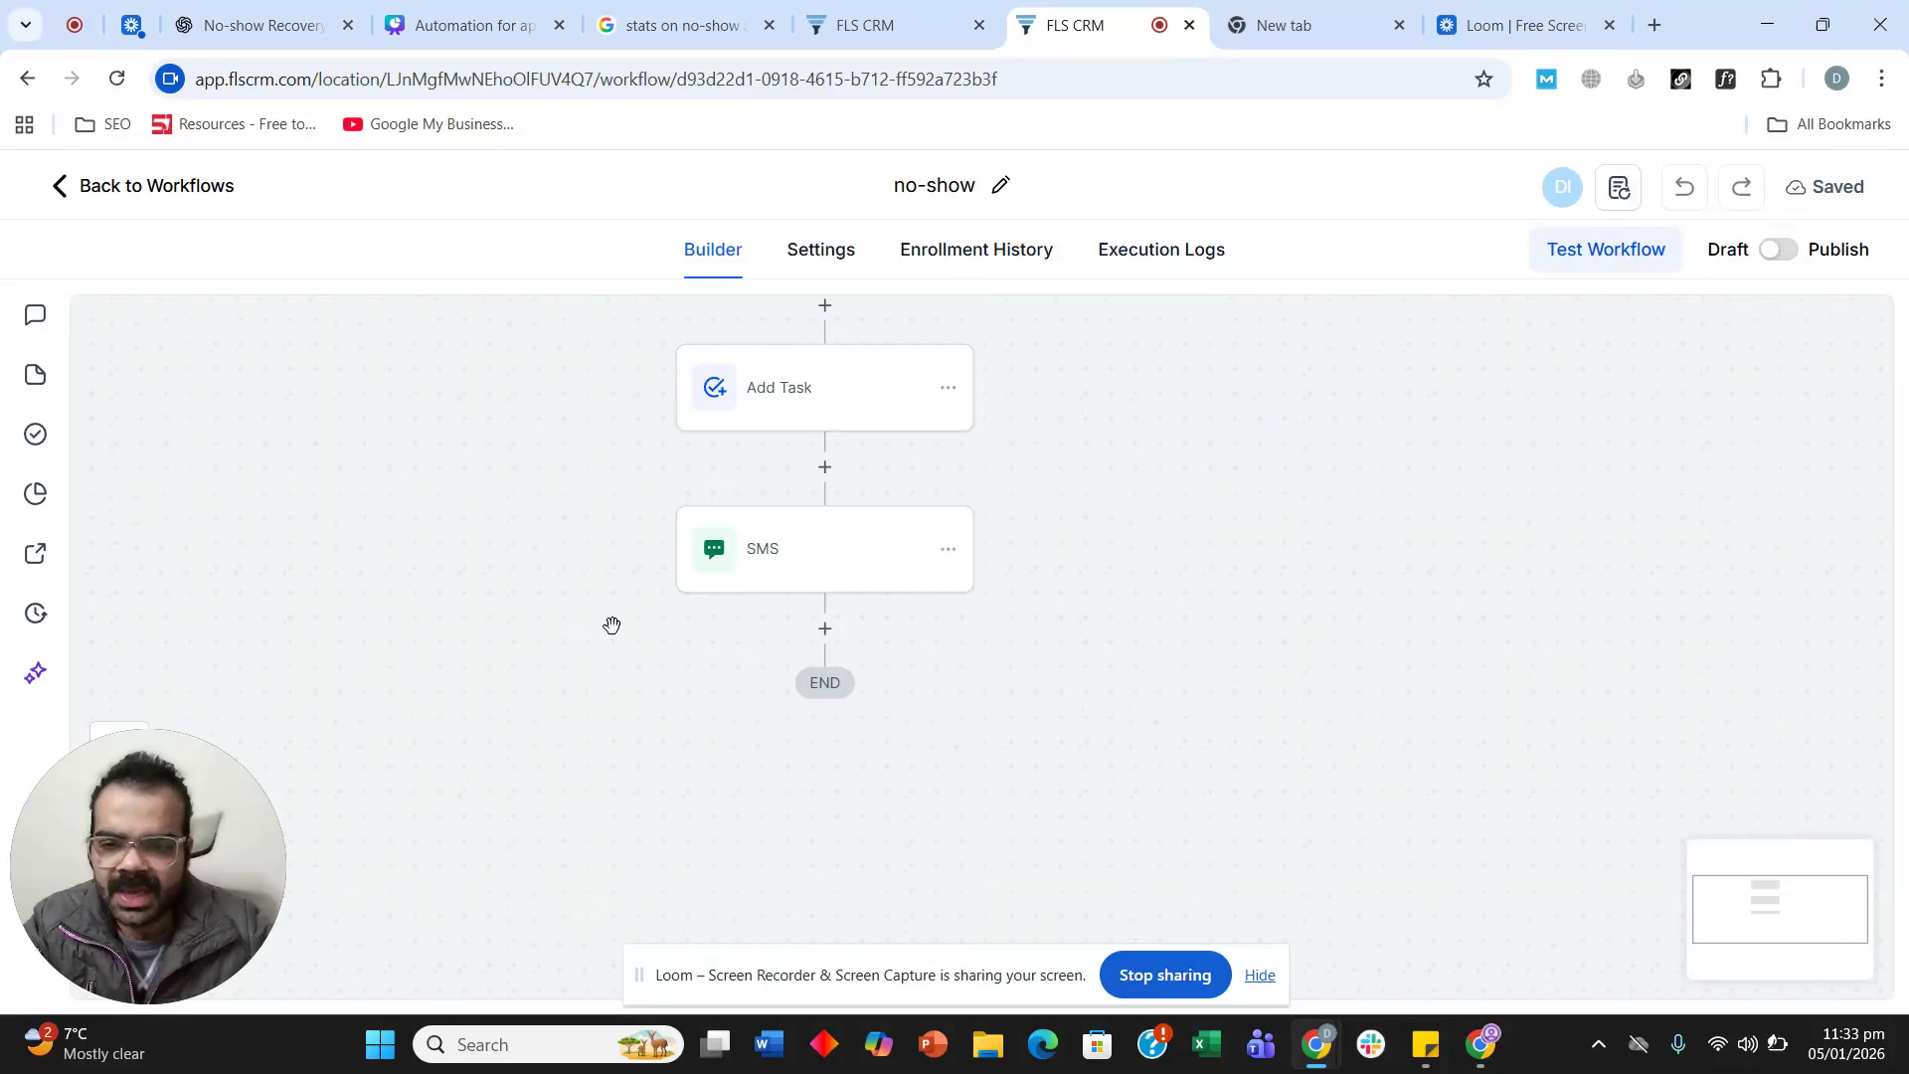
Switch to the ChatGPT chat and review the email sequence for missed appointments.
click(222, 14)
scroll(508, 497, down, 15)
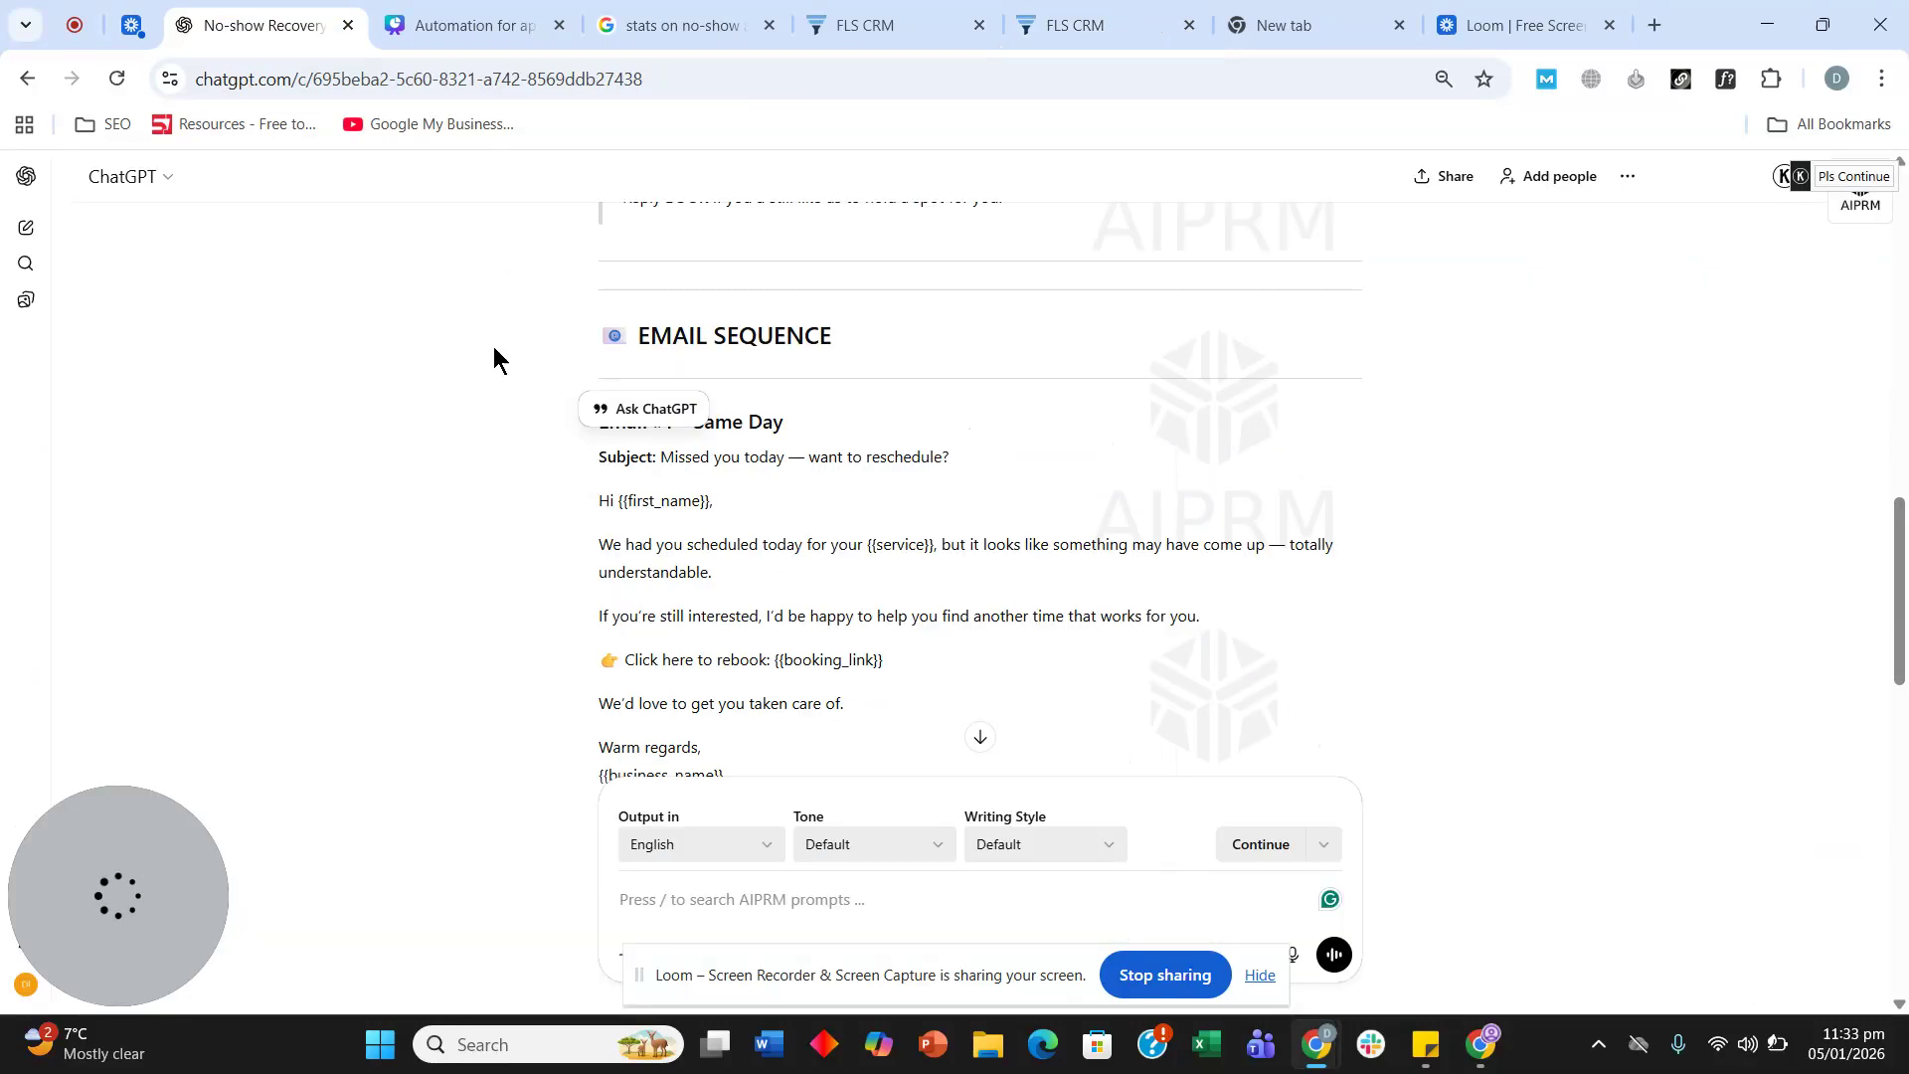
scroll(507, 527, down, 1)
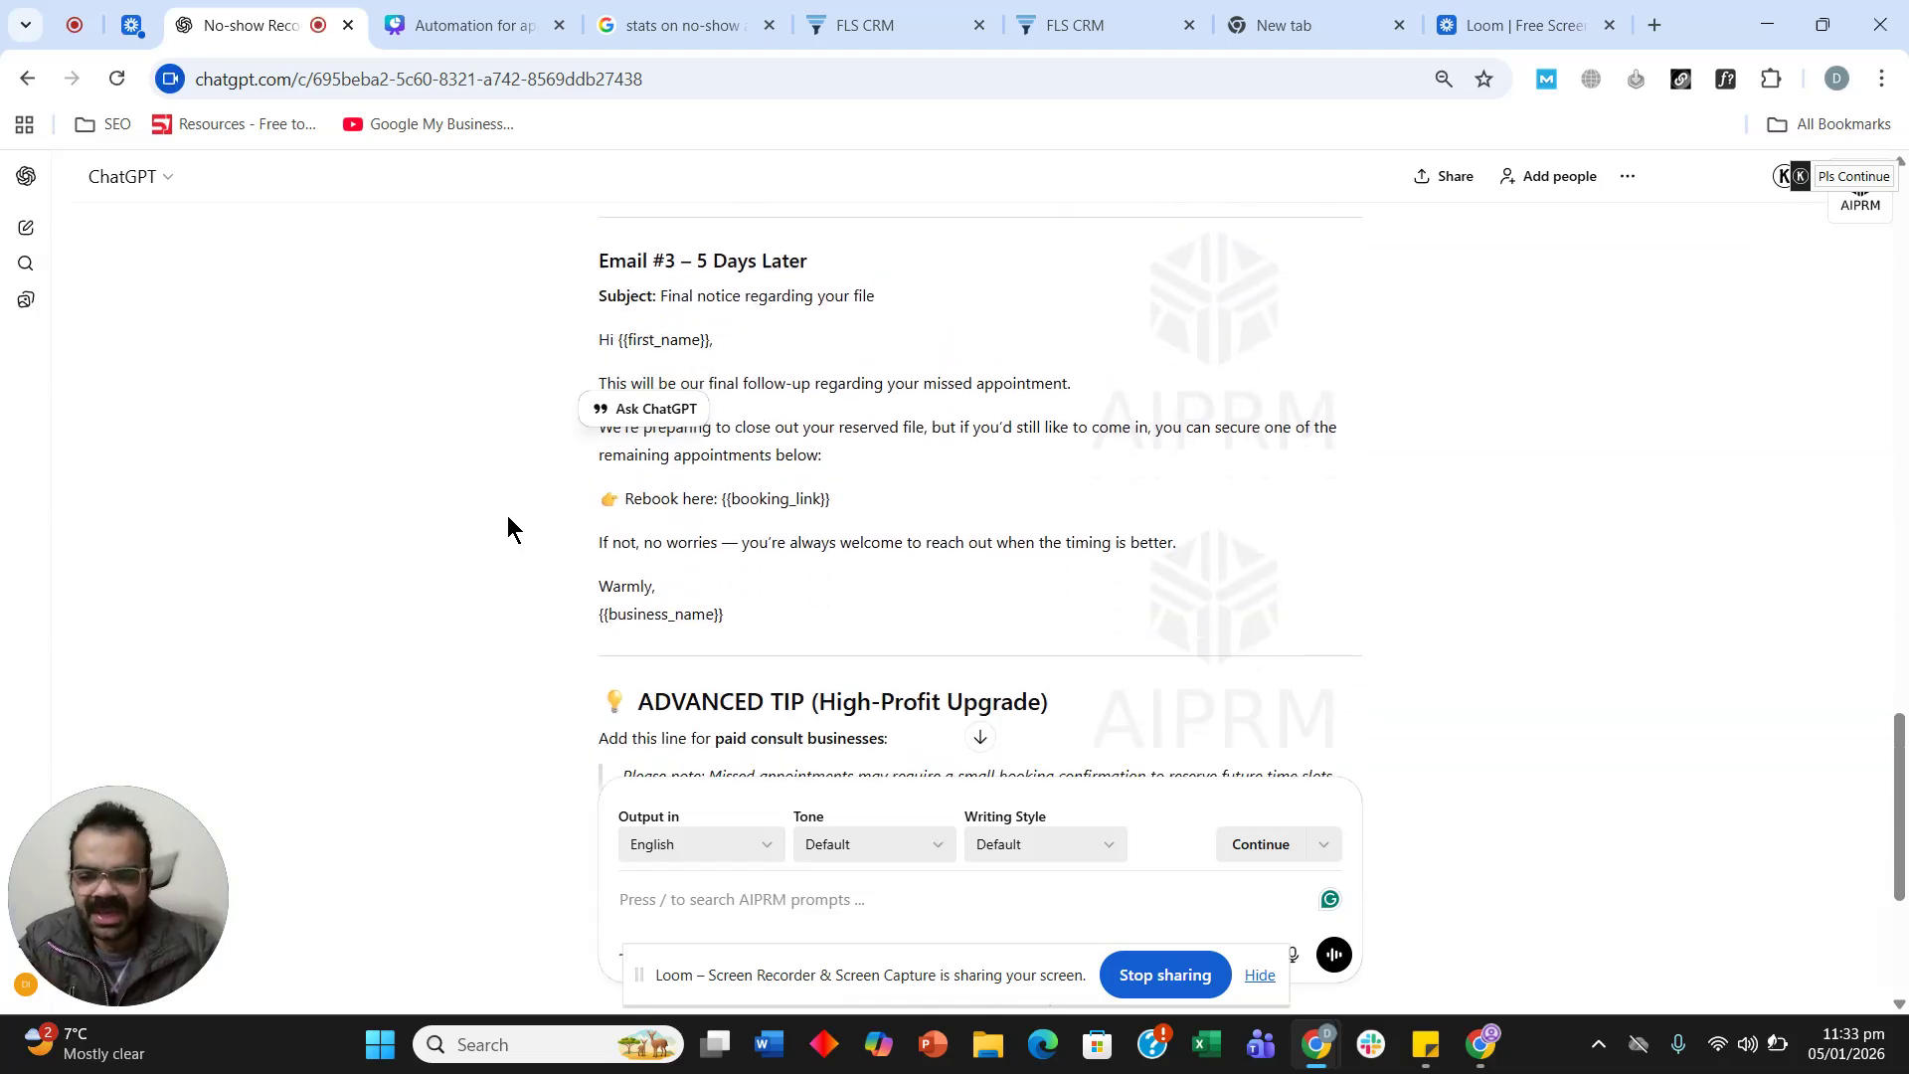
scroll(507, 517, up, 3)
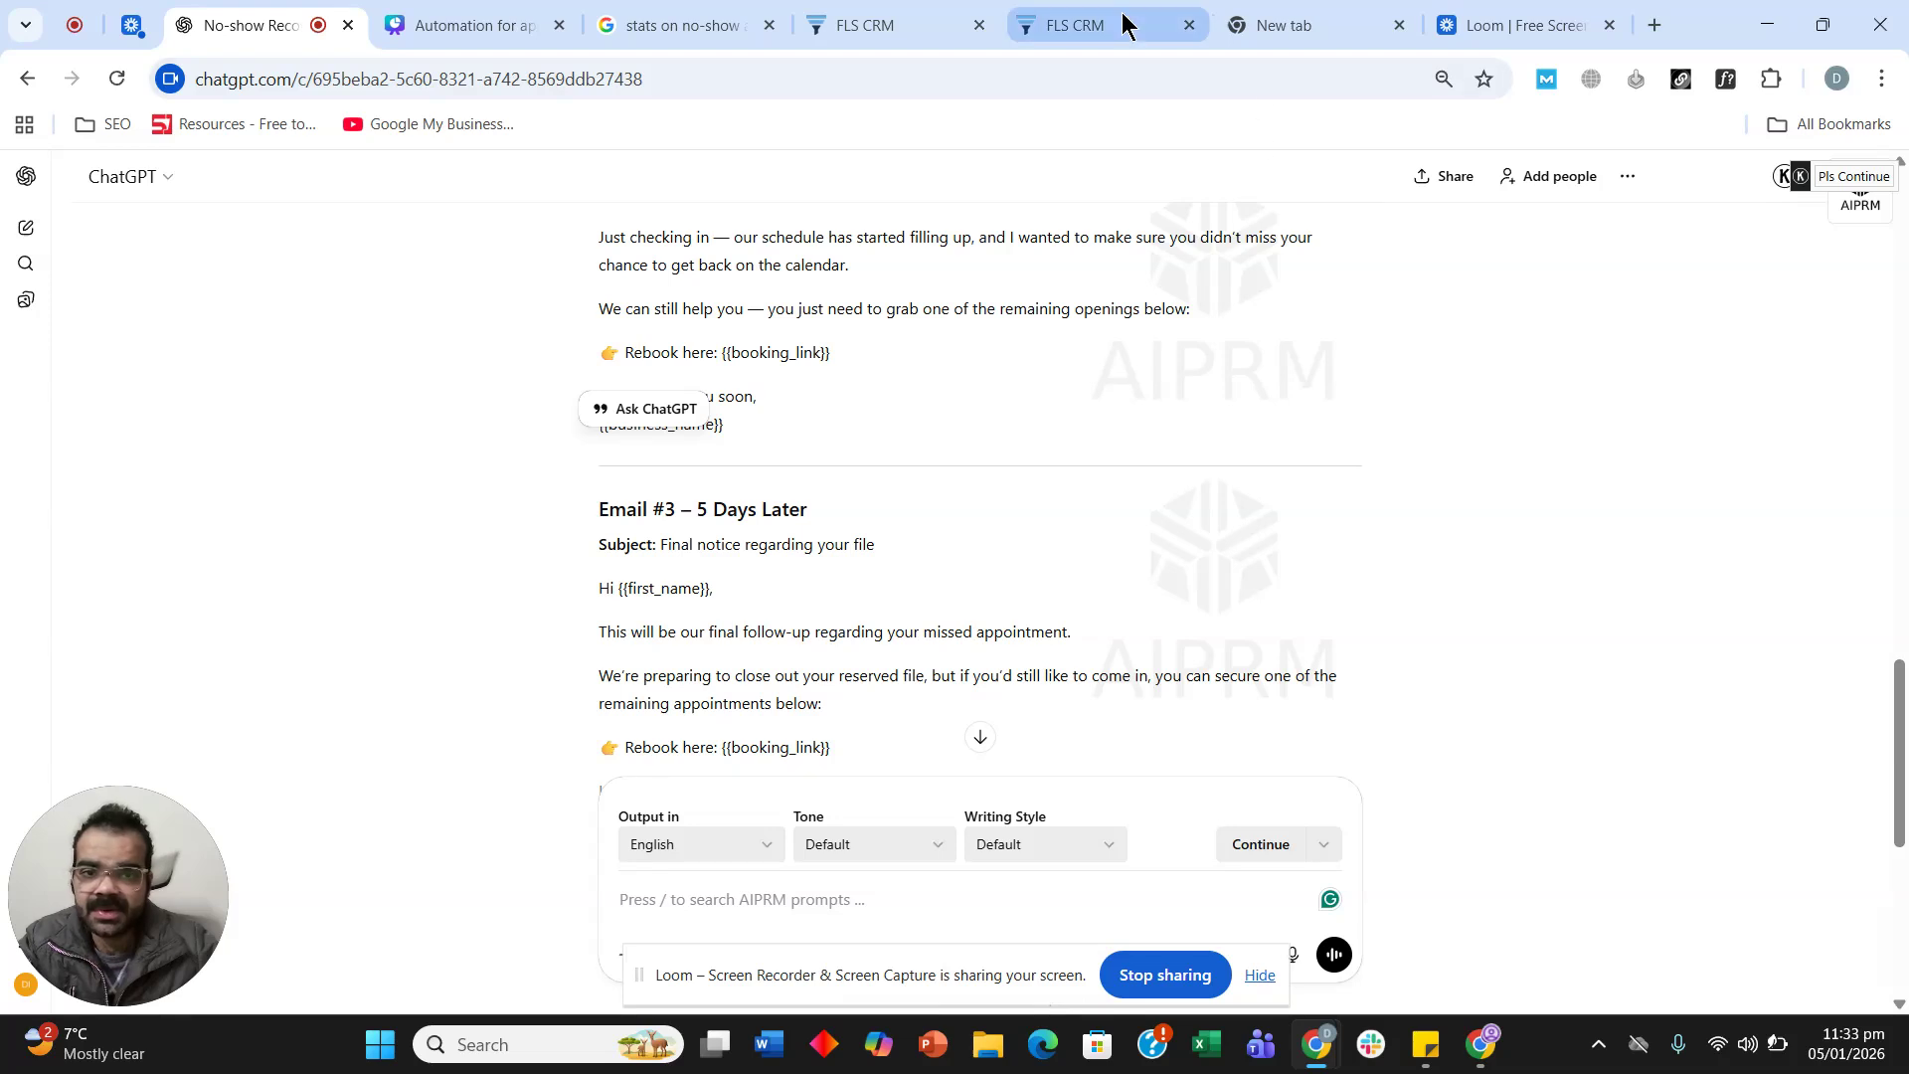
Back in FLS CRM, return to the workflow list and duplicate the no-show workflow under the name "Copy - no-show".
click(1094, 25)
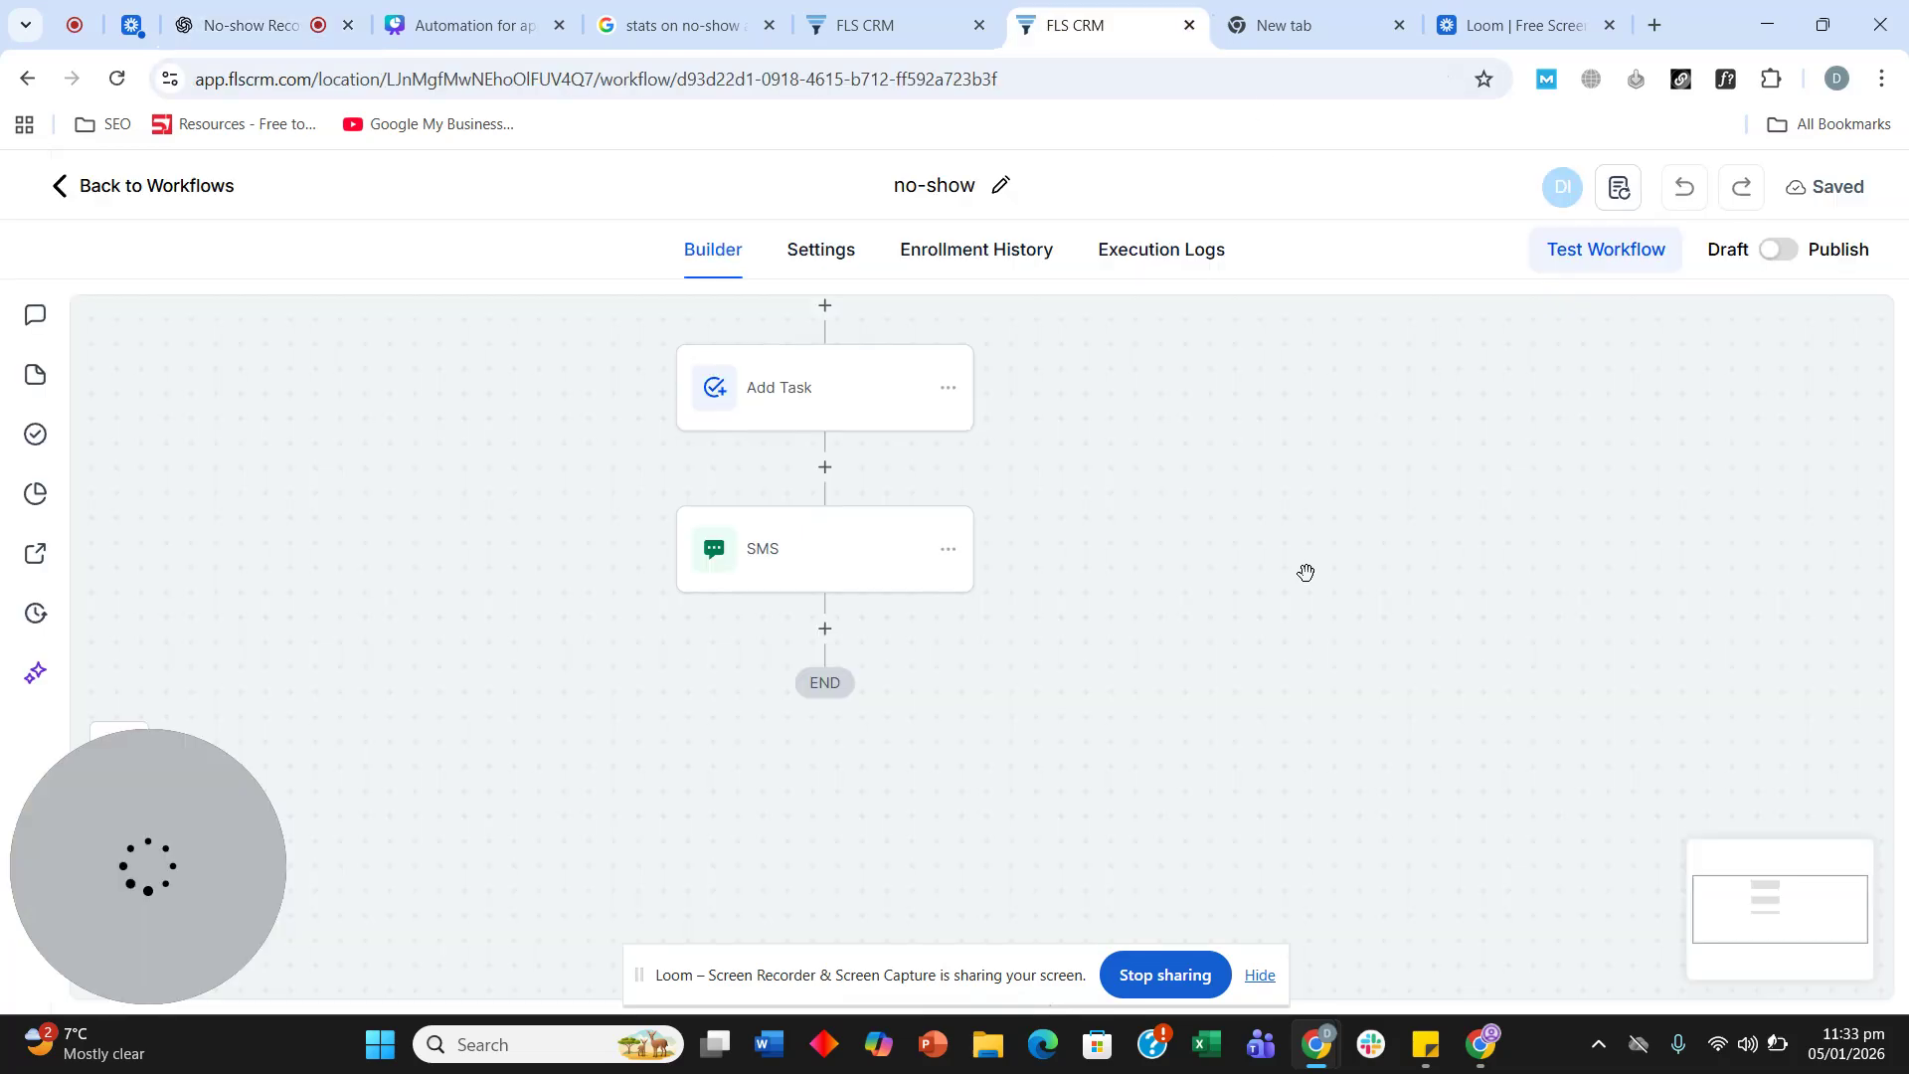
click(202, 189)
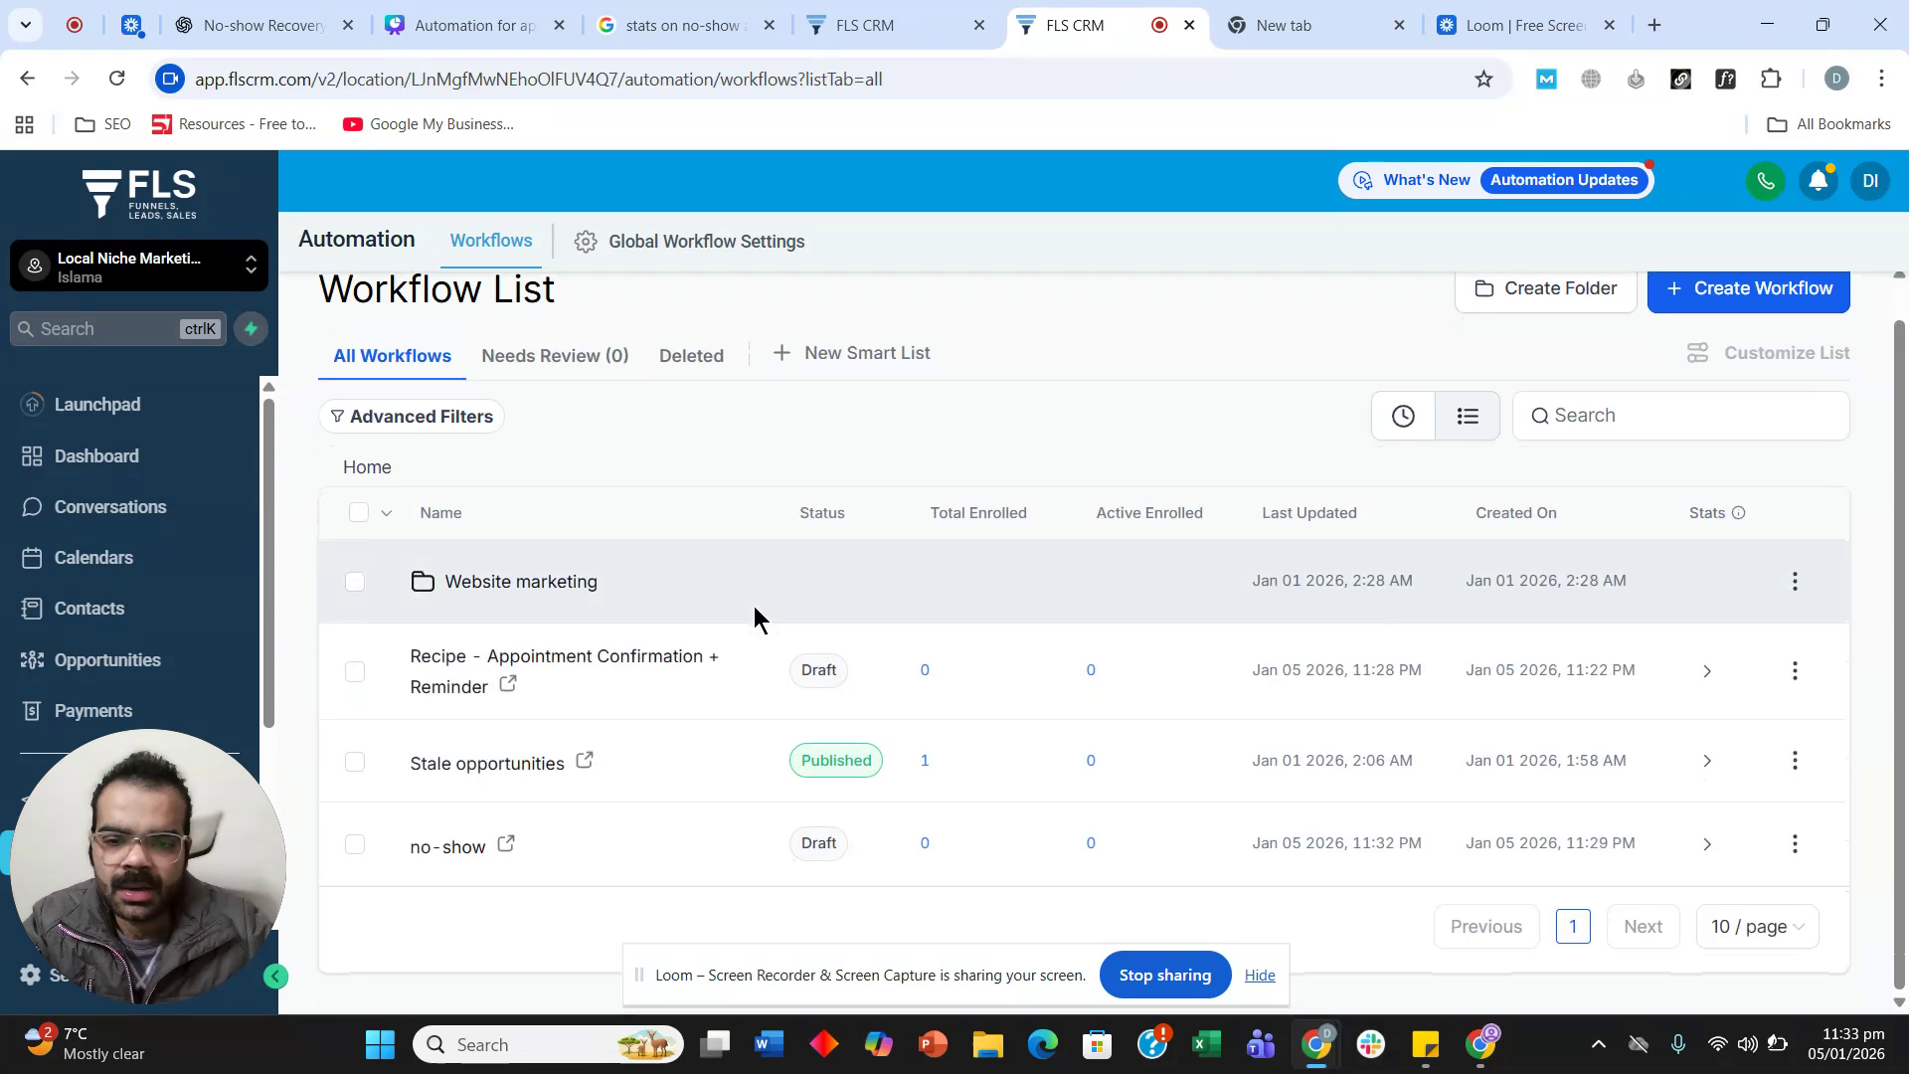
click(1795, 844)
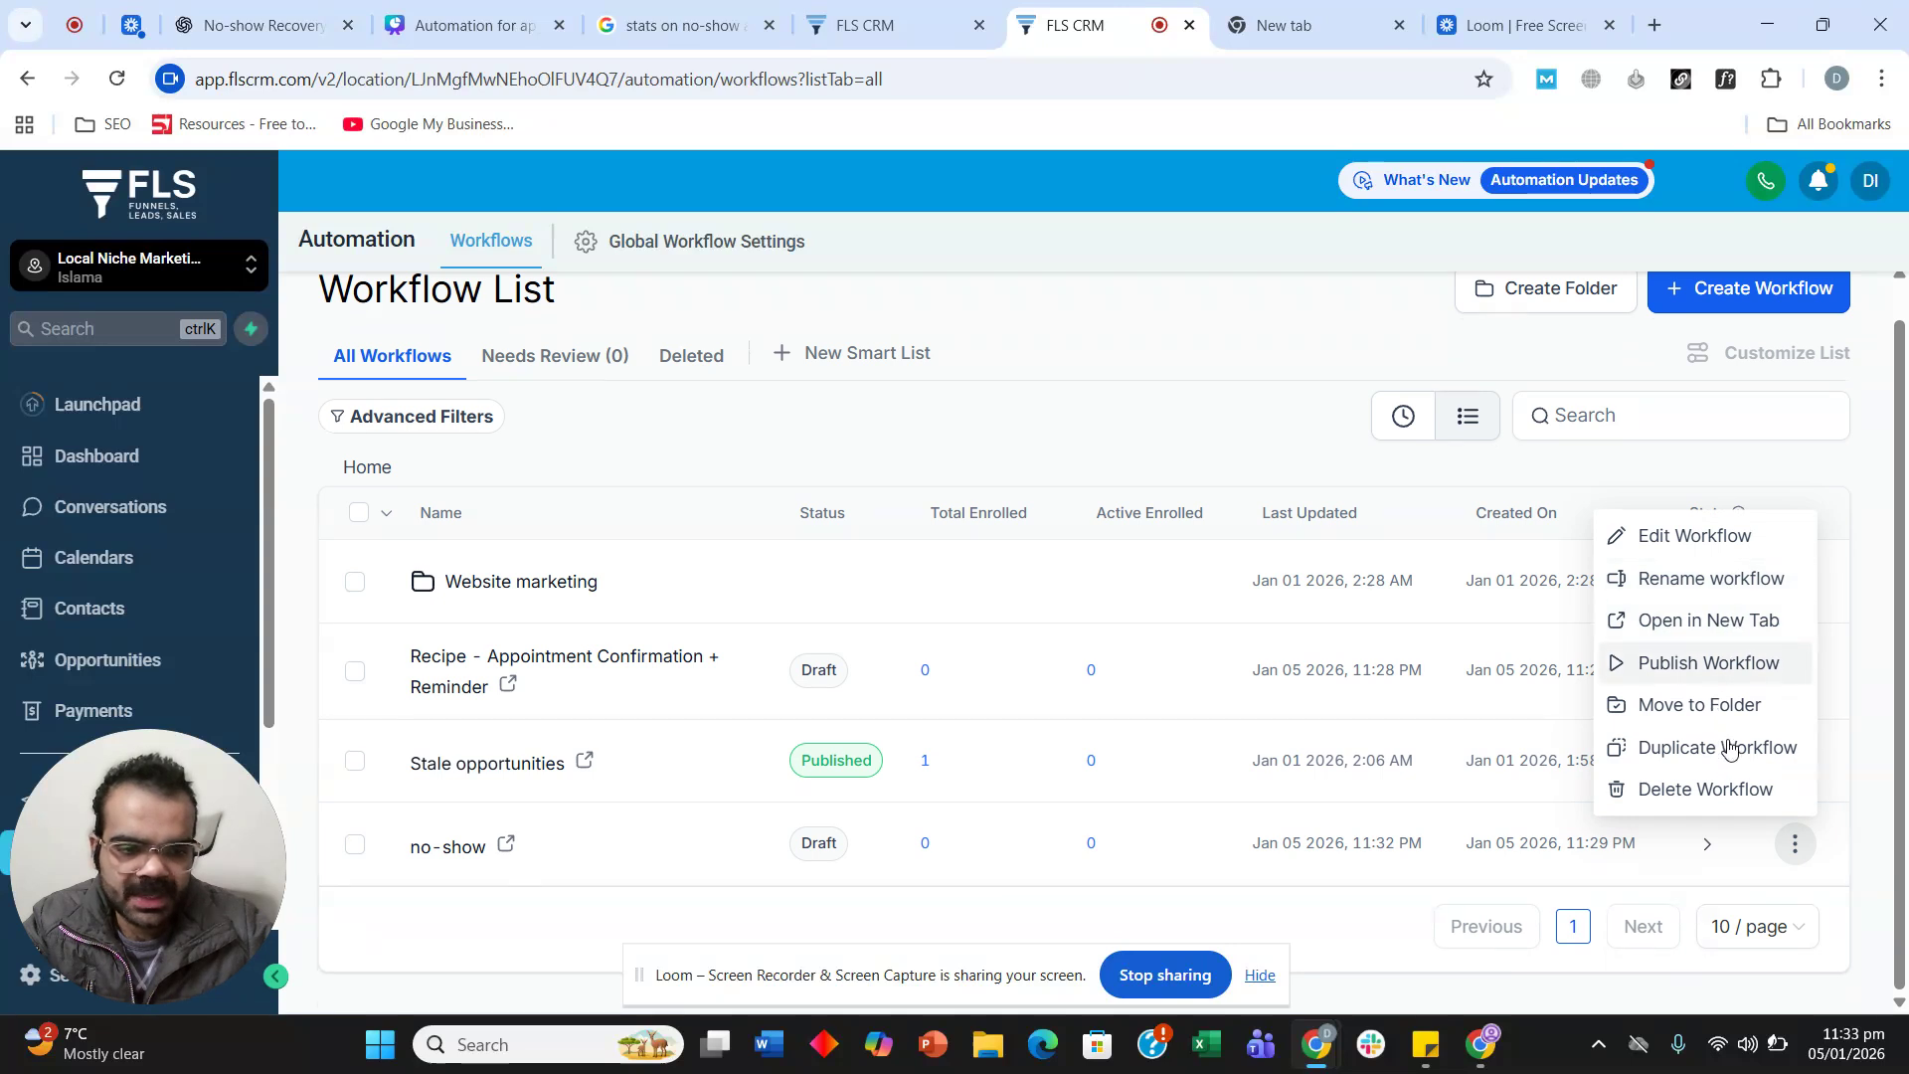
click(1728, 748)
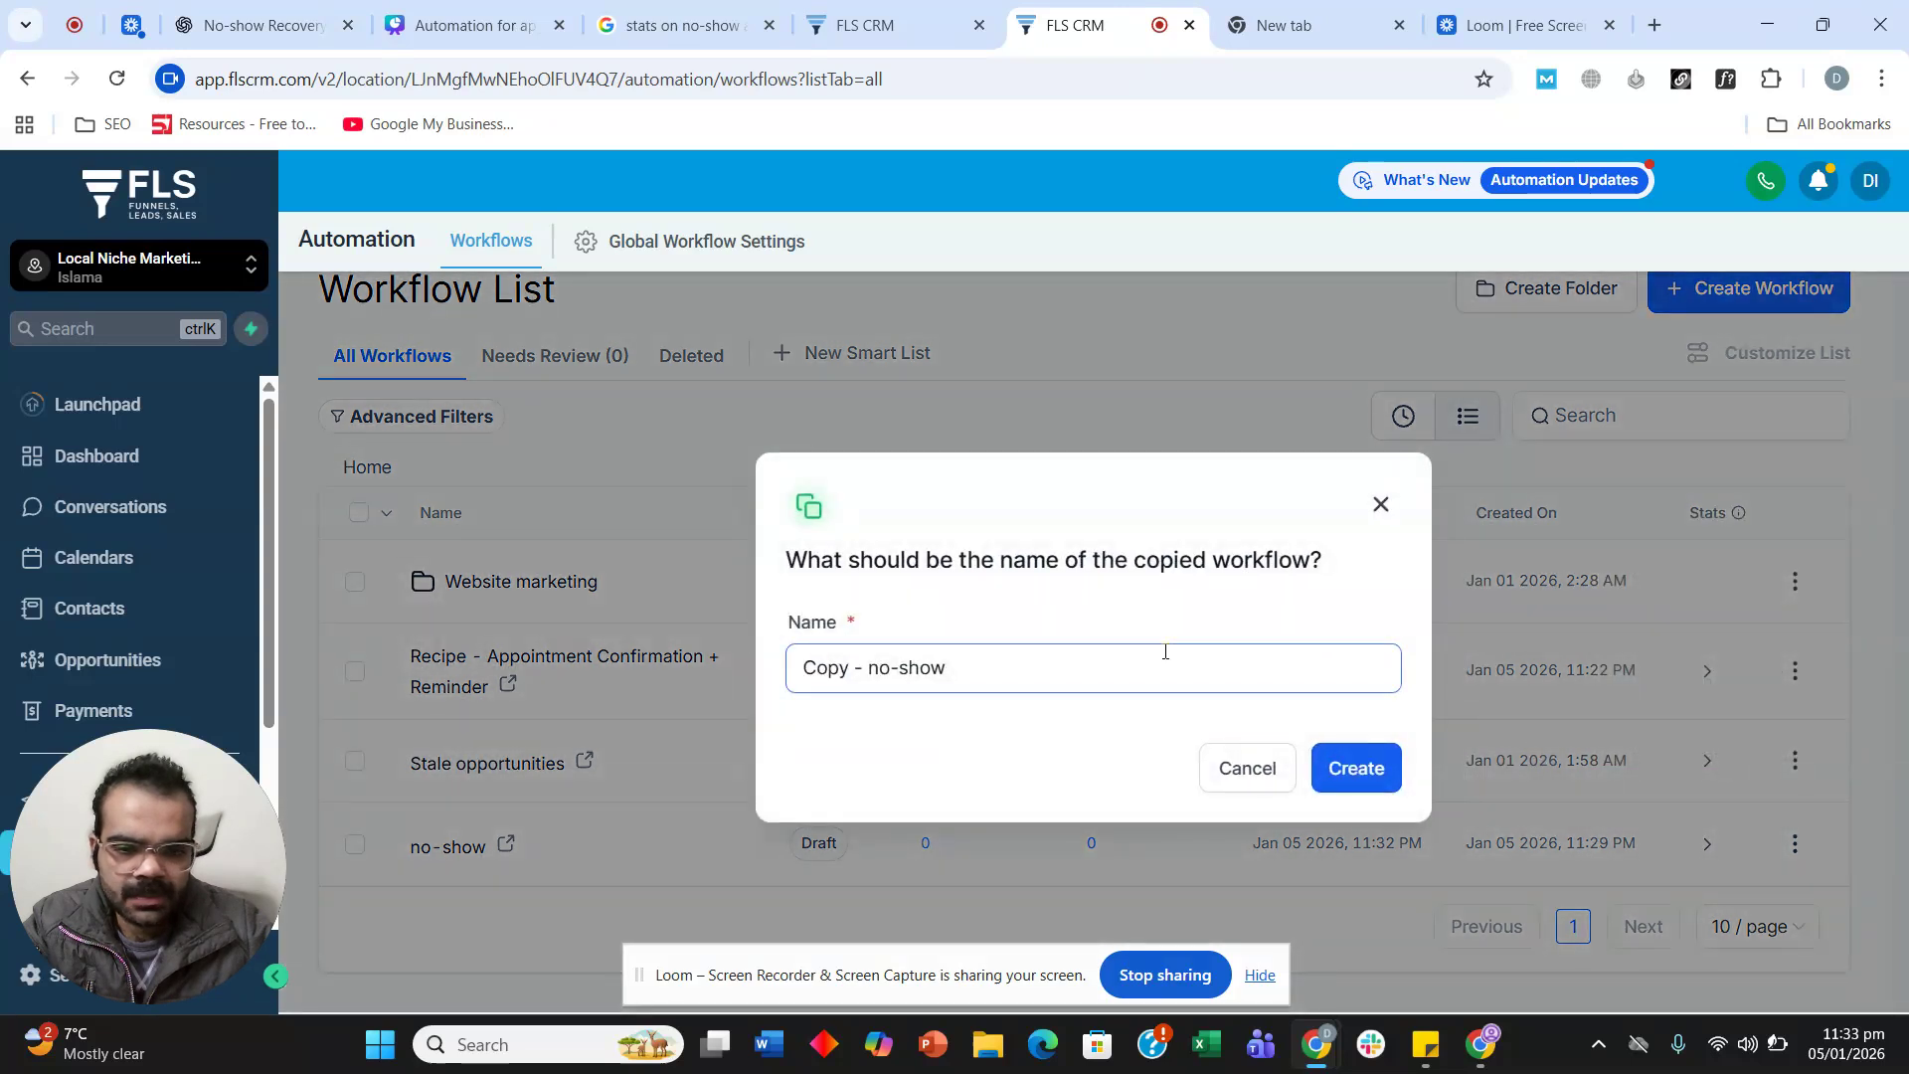
click(1372, 770)
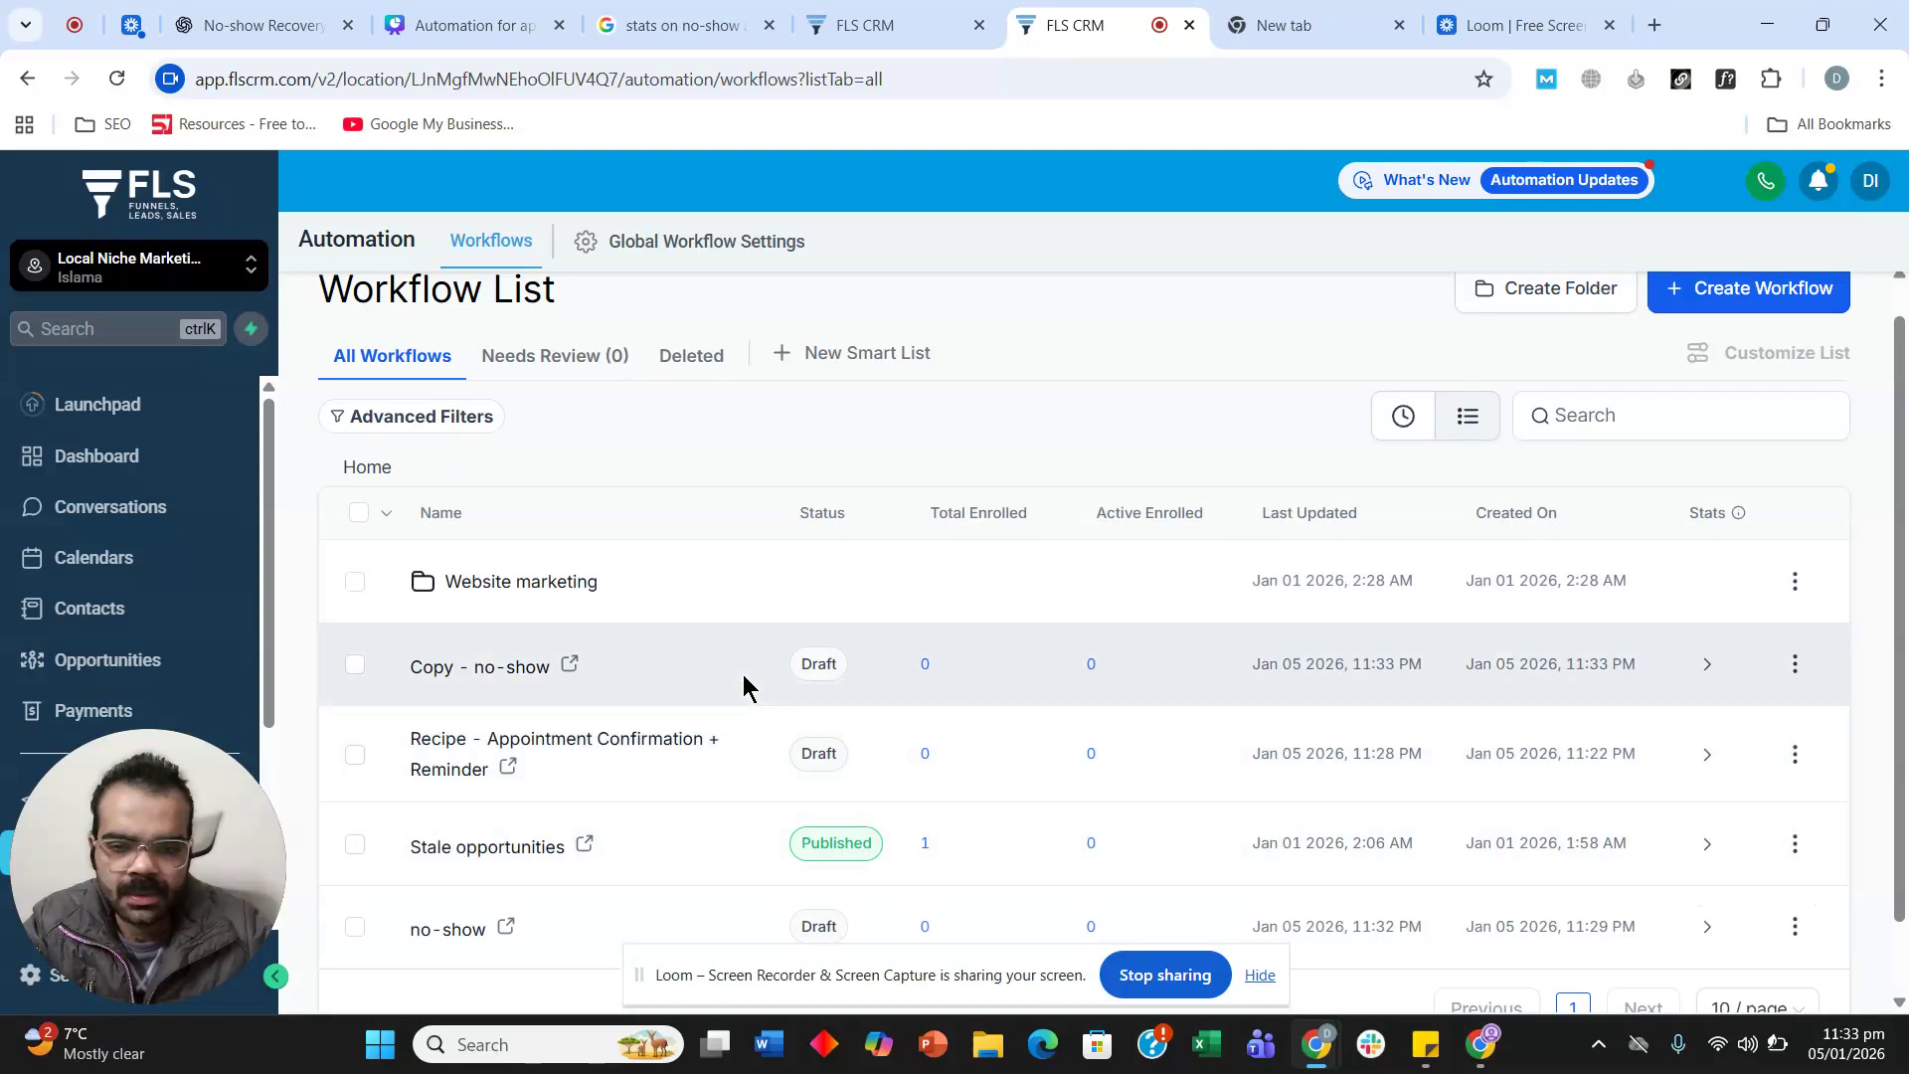
Open the duplicated "Copy - no-show" workflow for editing.
mouse_move(147, 975)
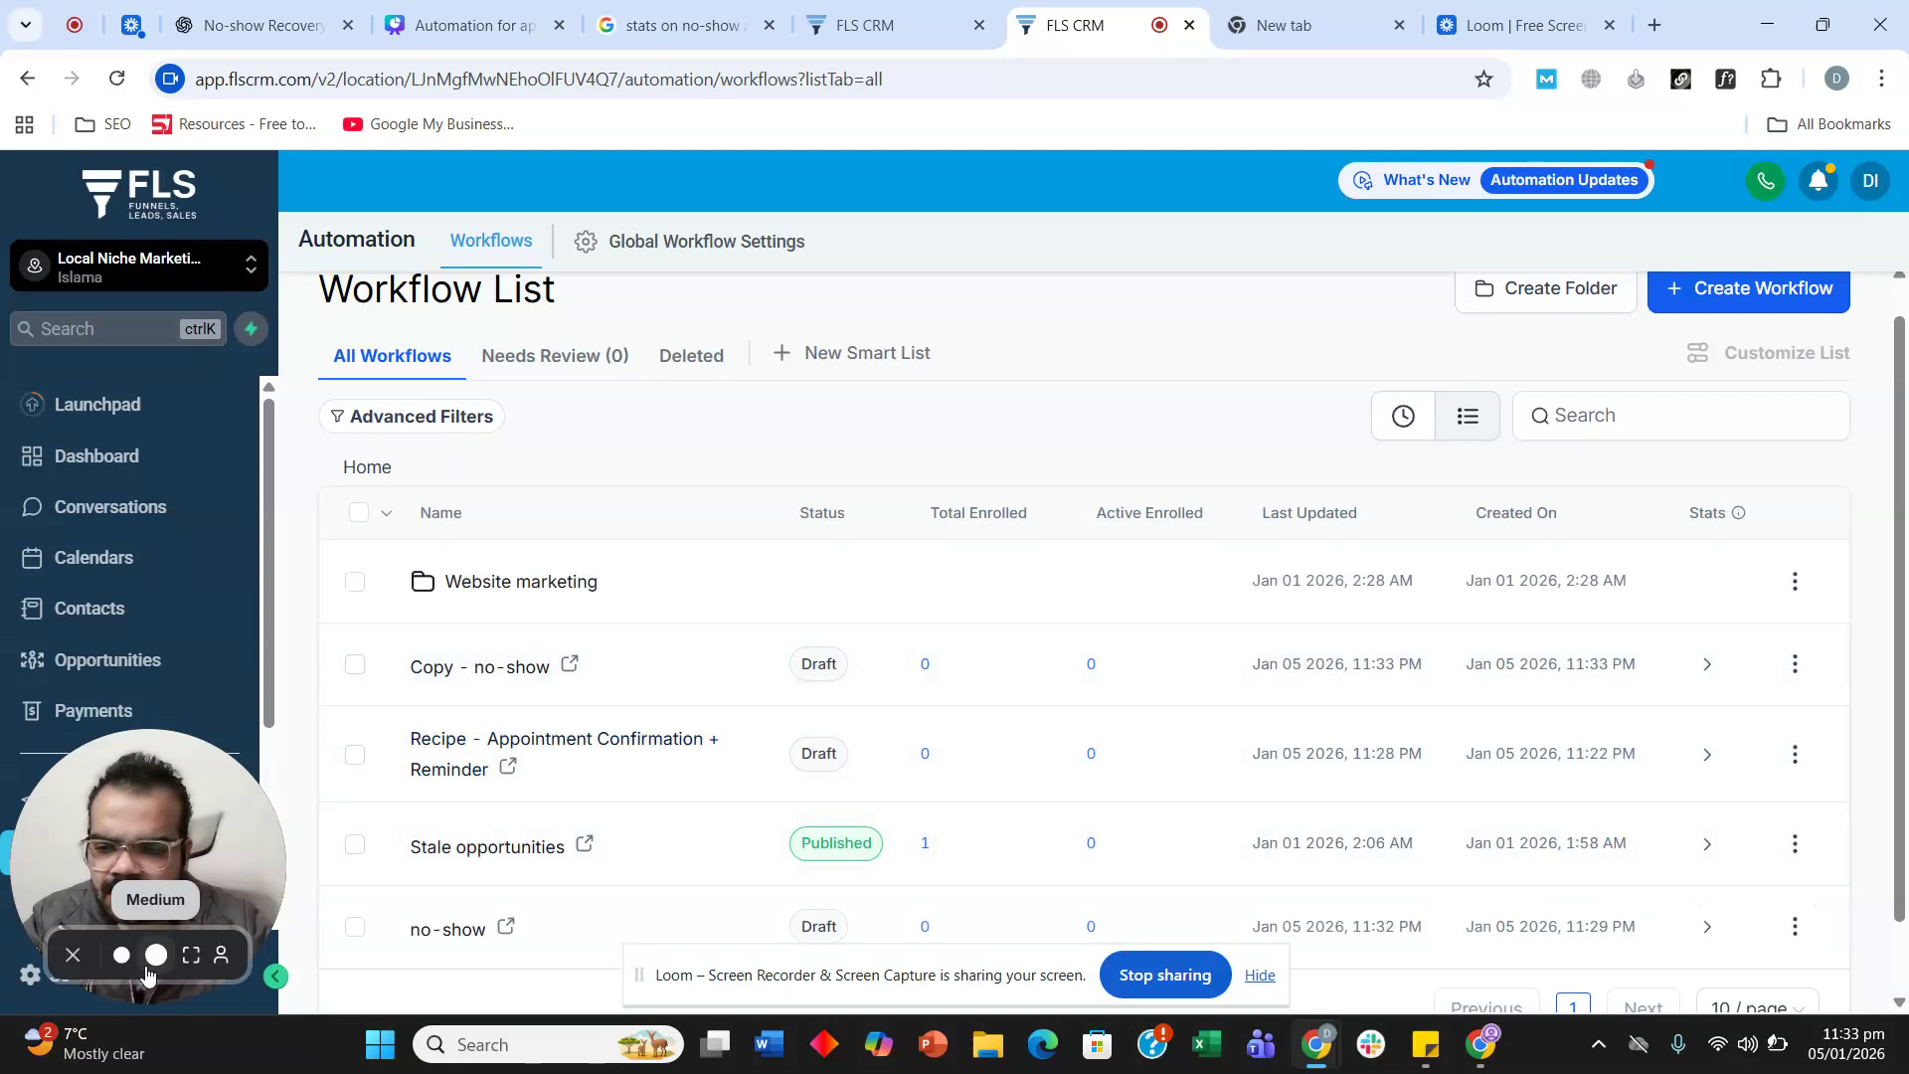
click(72, 955)
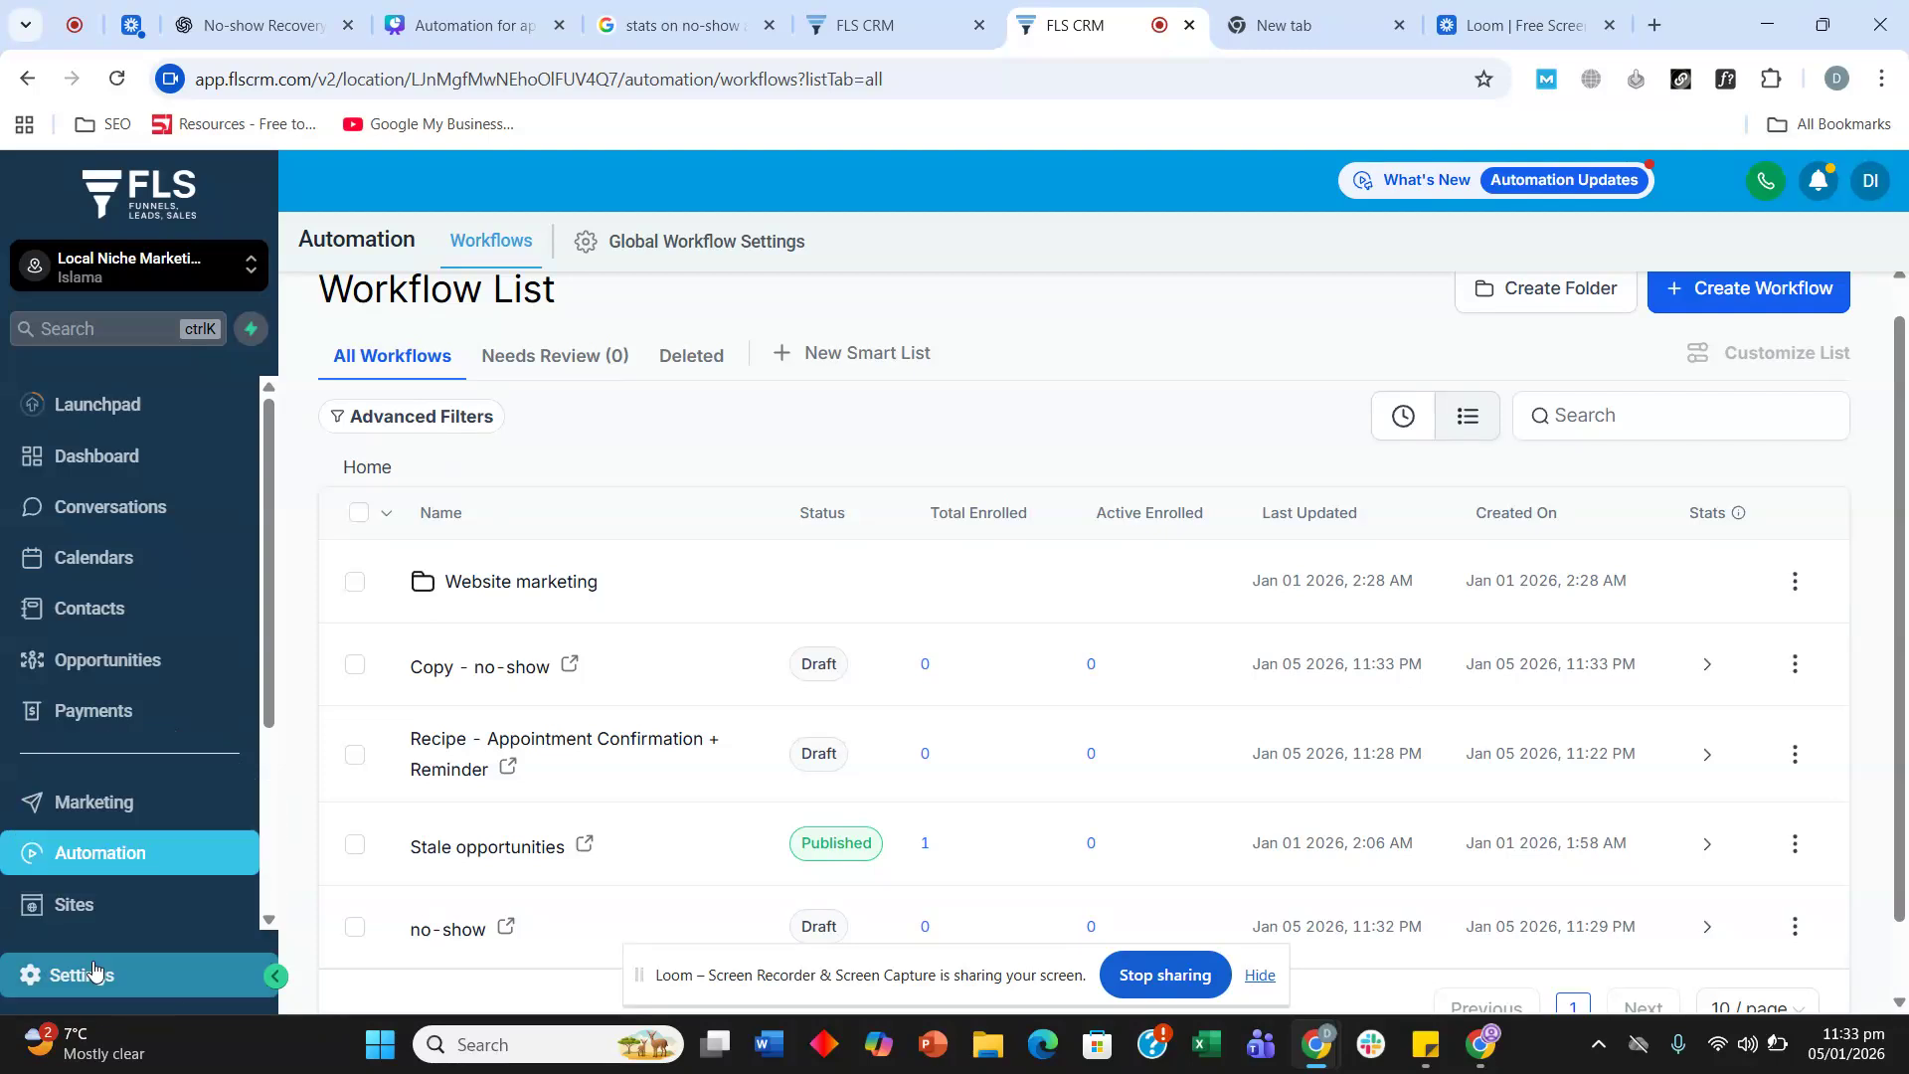
scroll(1054, 527, down, 1)
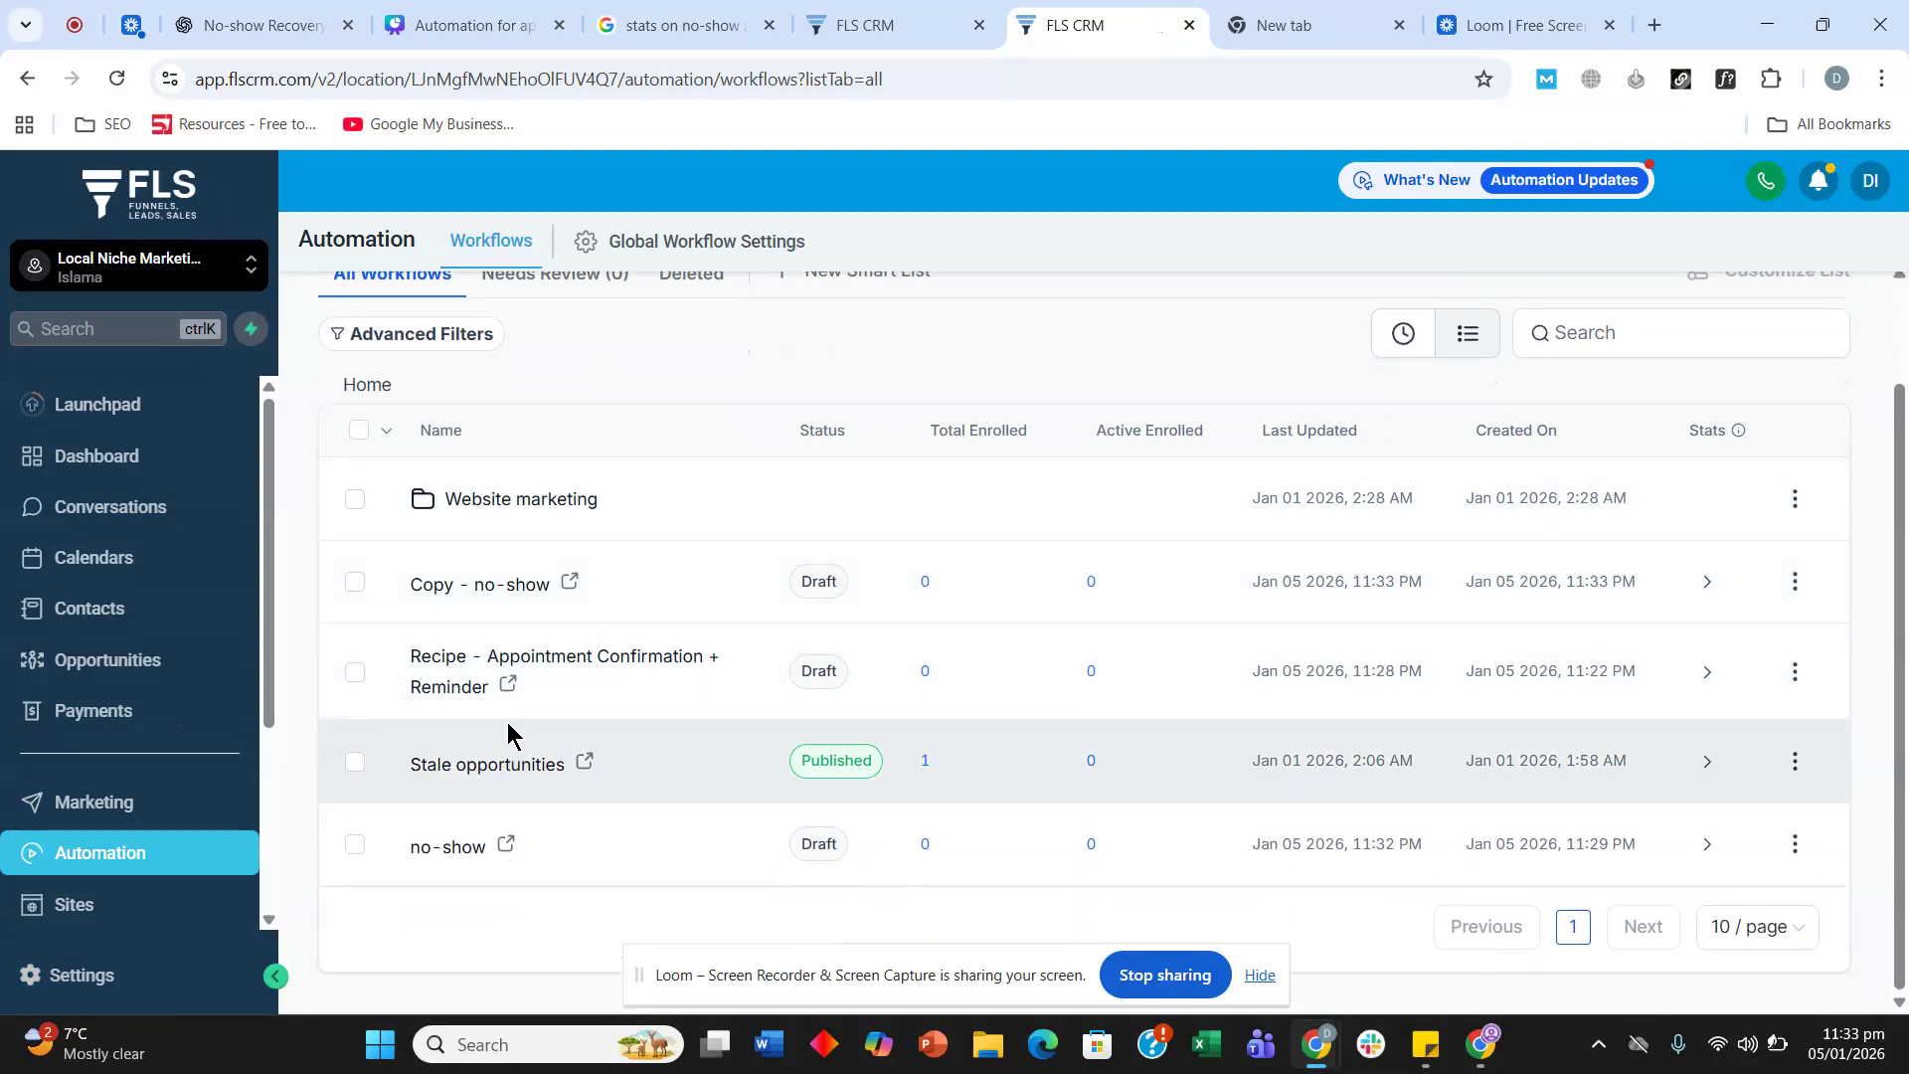
click(519, 591)
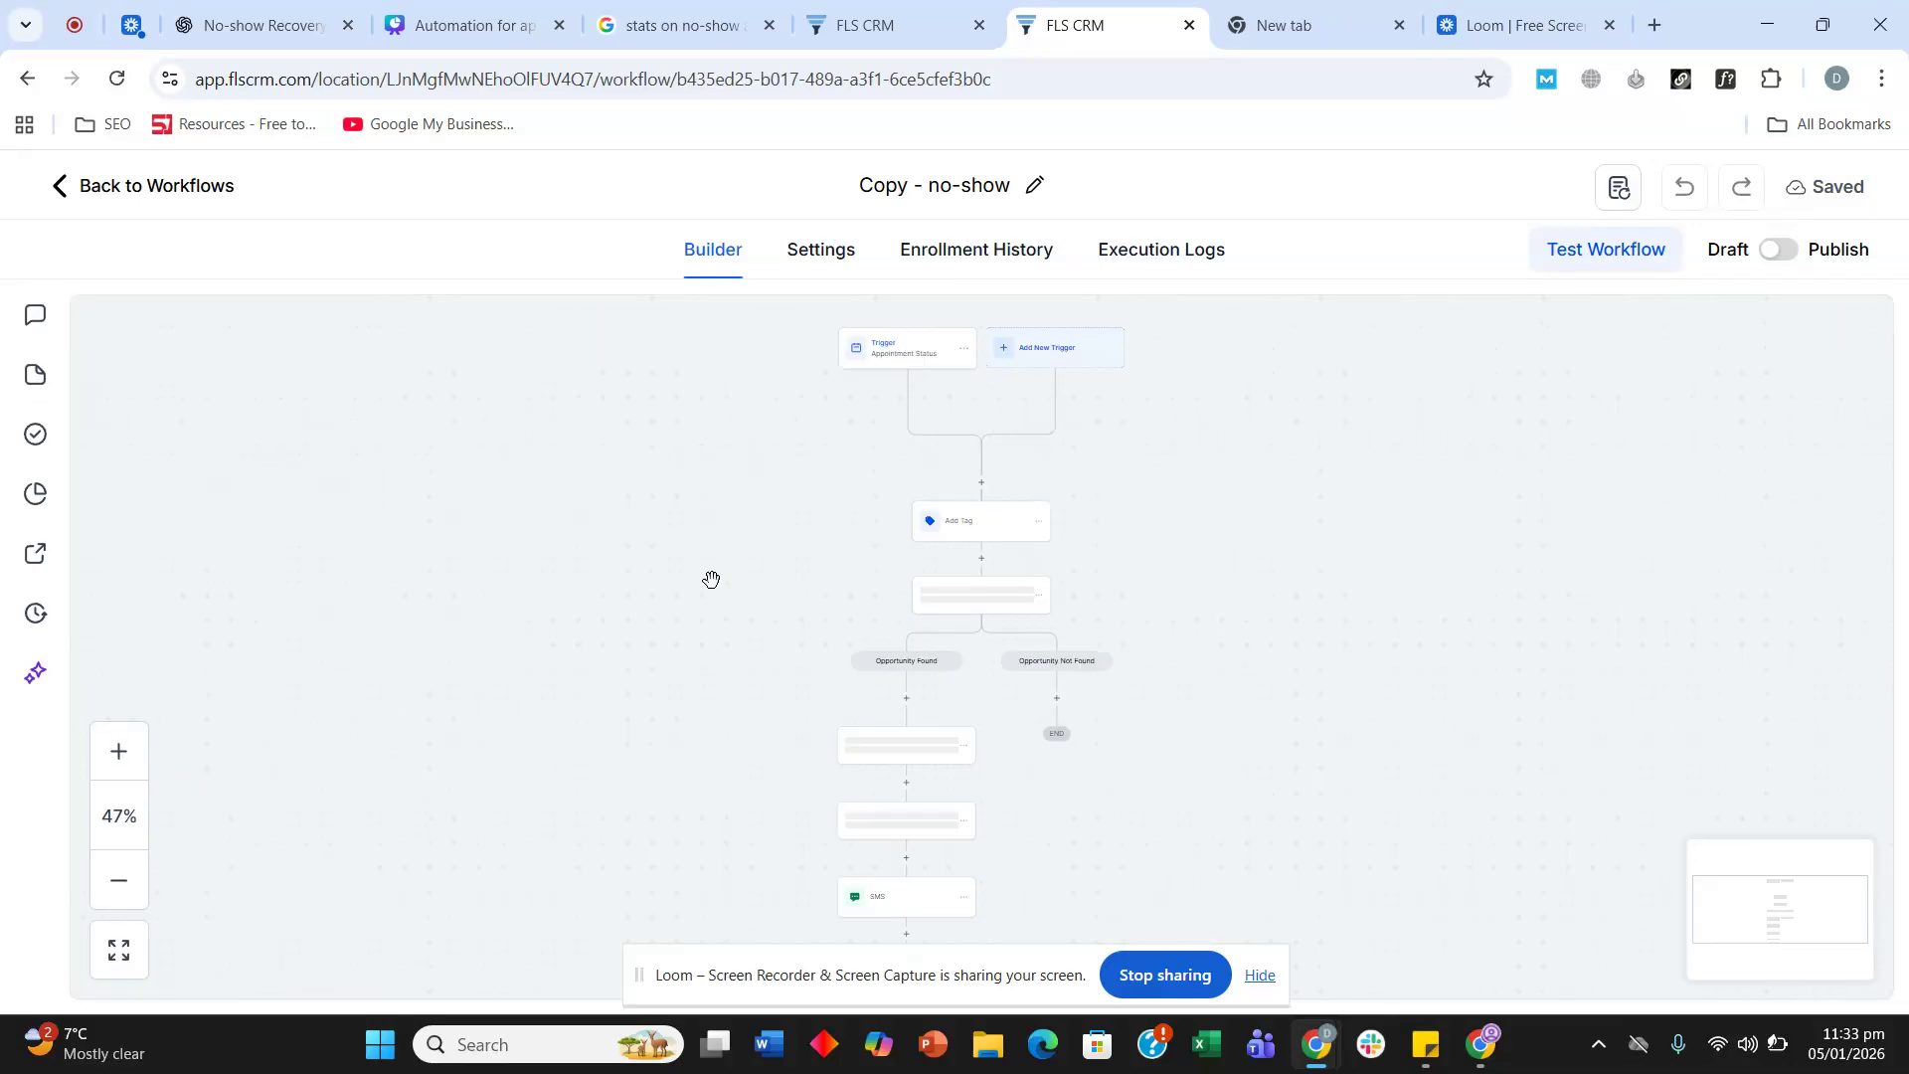
Set the appointment status filter of the Appointment Status trigger to cancelled and save the trigger.
click(120, 761)
click(120, 761)
click(120, 760)
click(120, 760)
click(120, 760)
drag(552, 608, 547, 841)
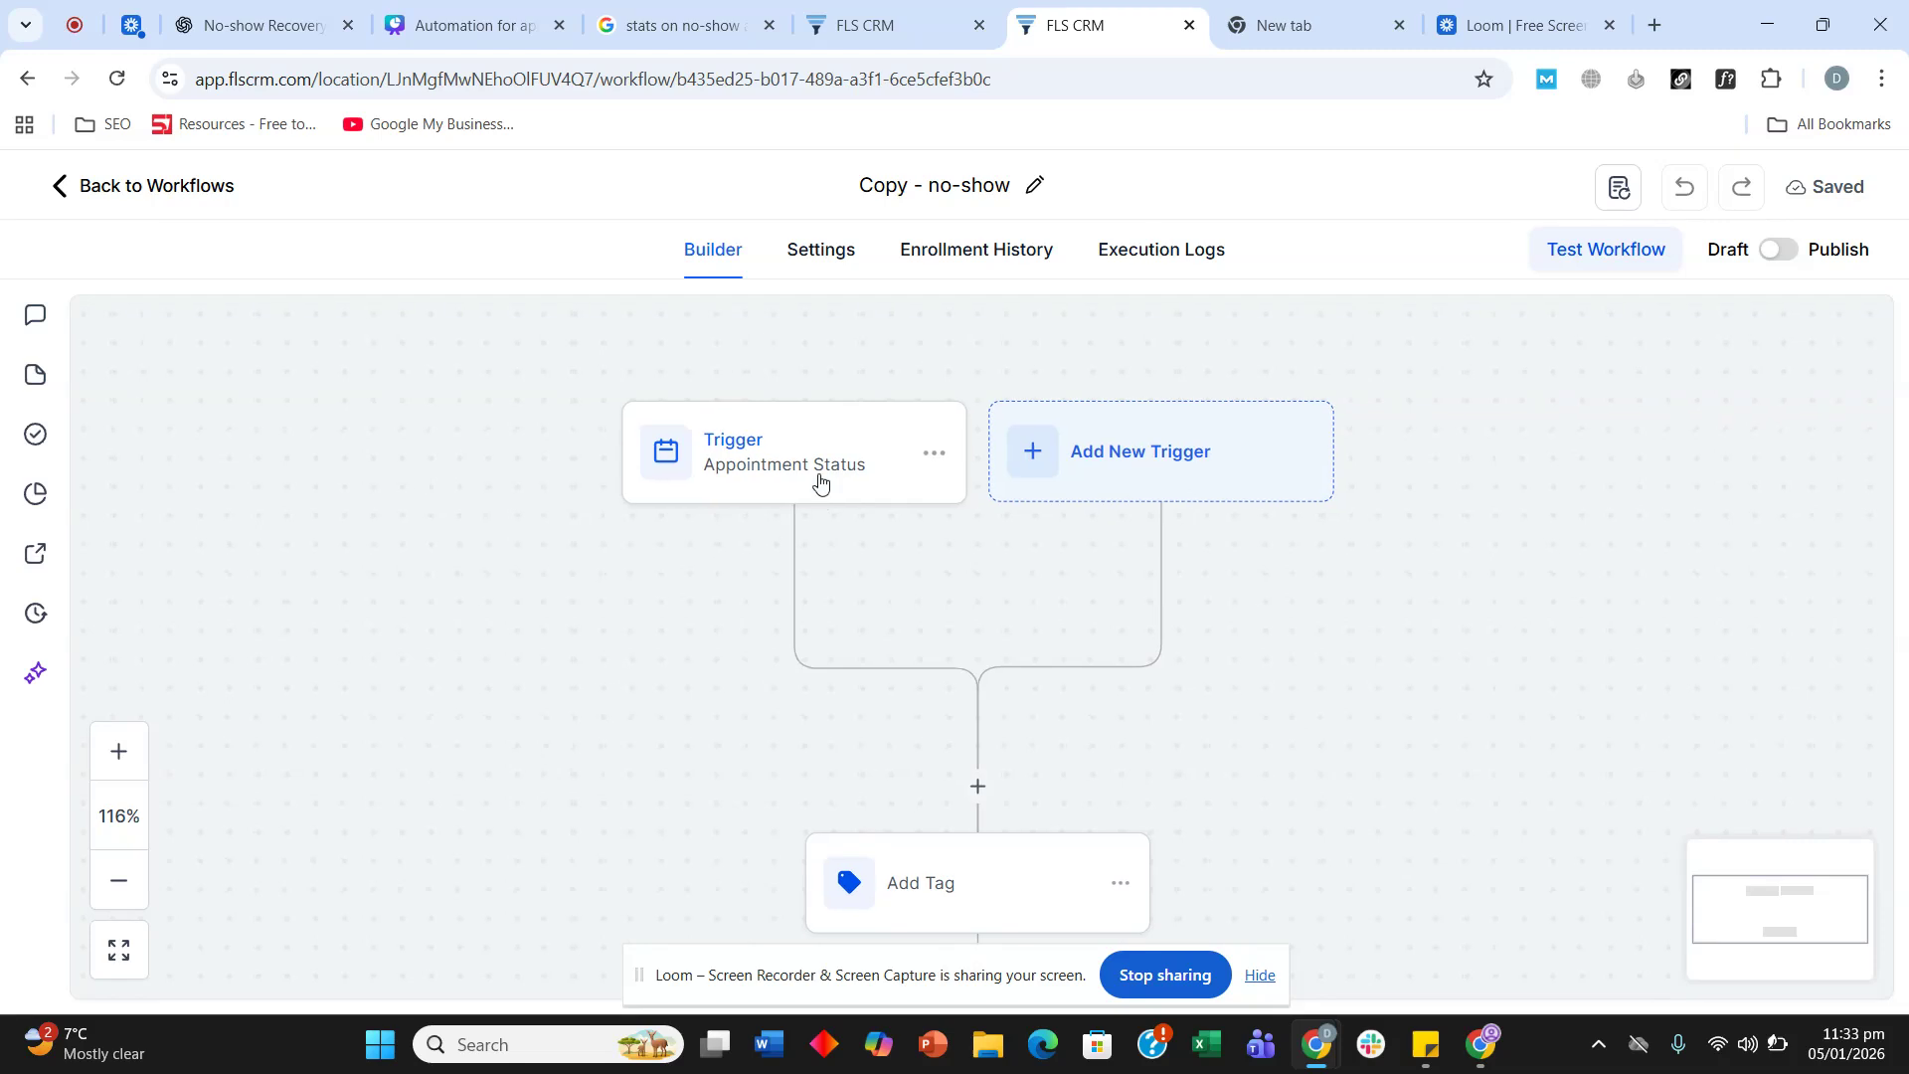
click(822, 487)
scroll(1156, 756, down, 1)
click(1428, 708)
scroll(1434, 786, down, 2)
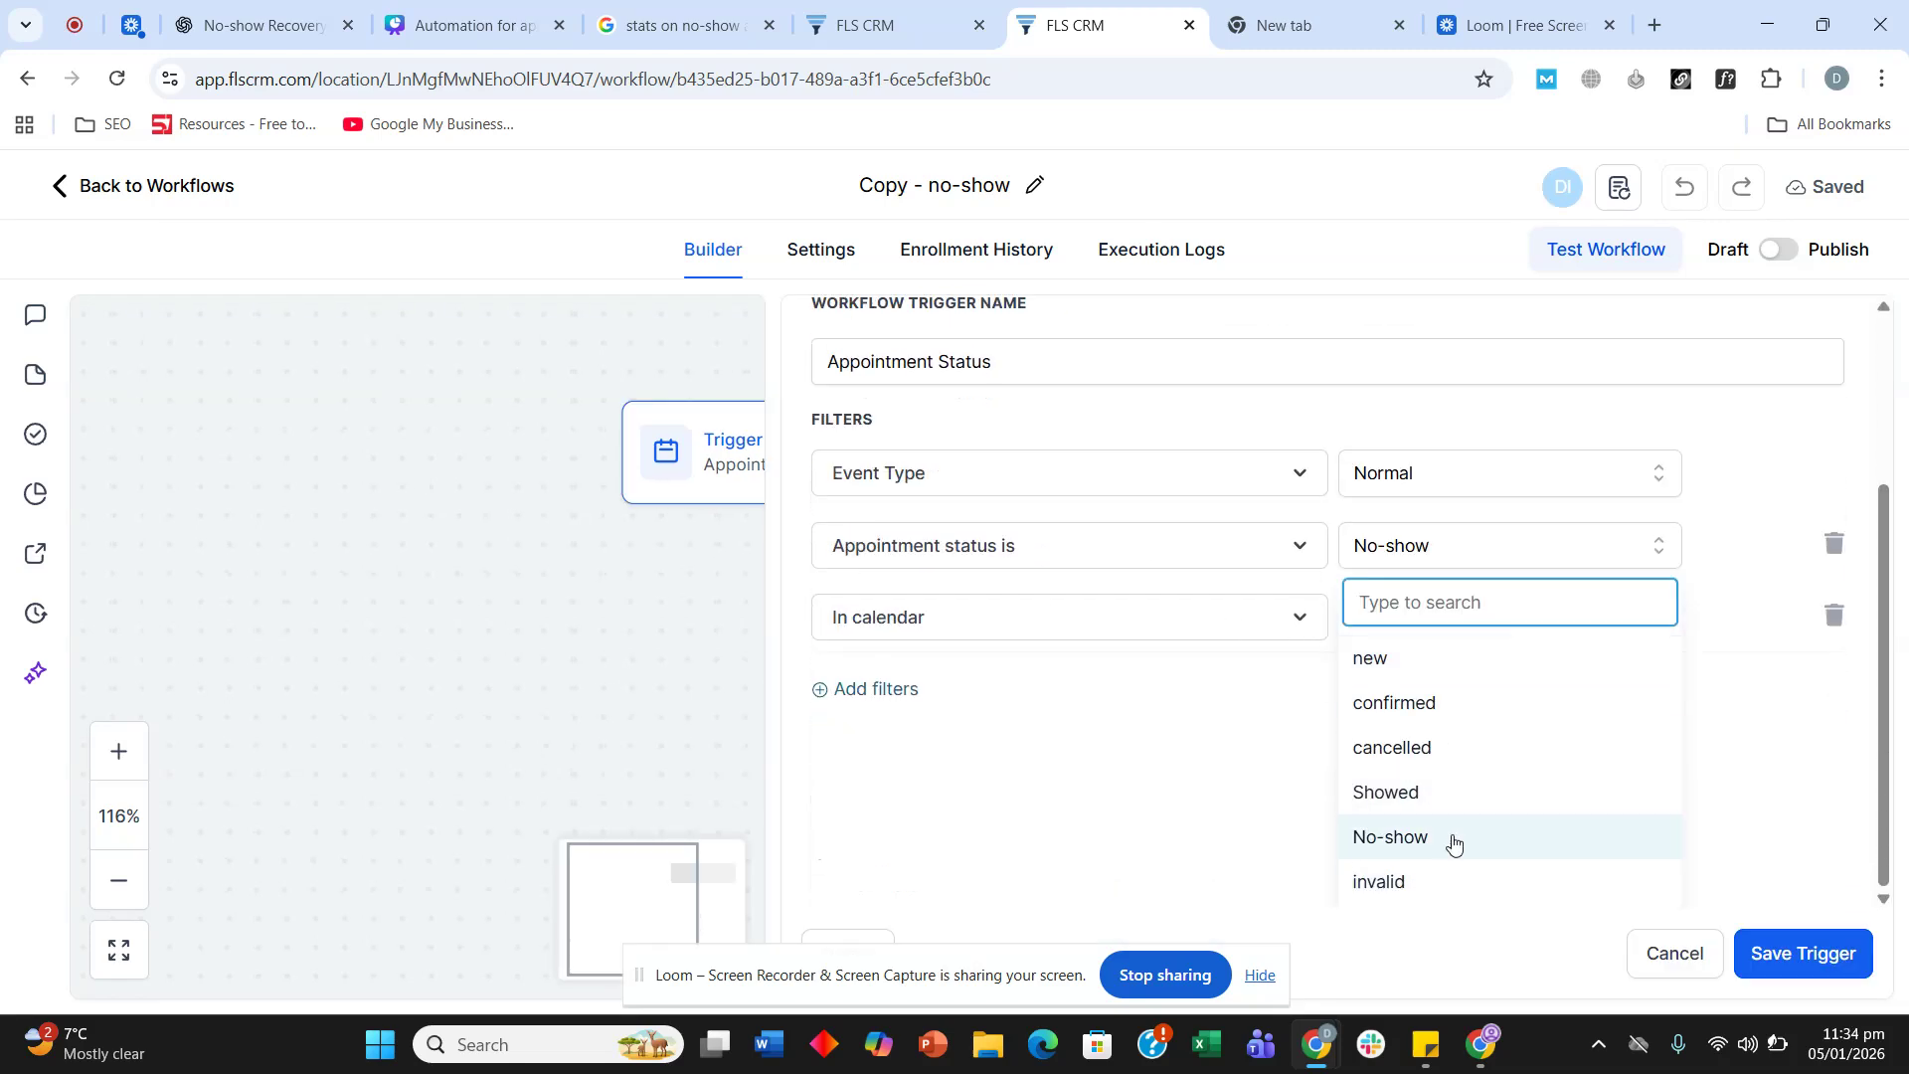
click(1470, 748)
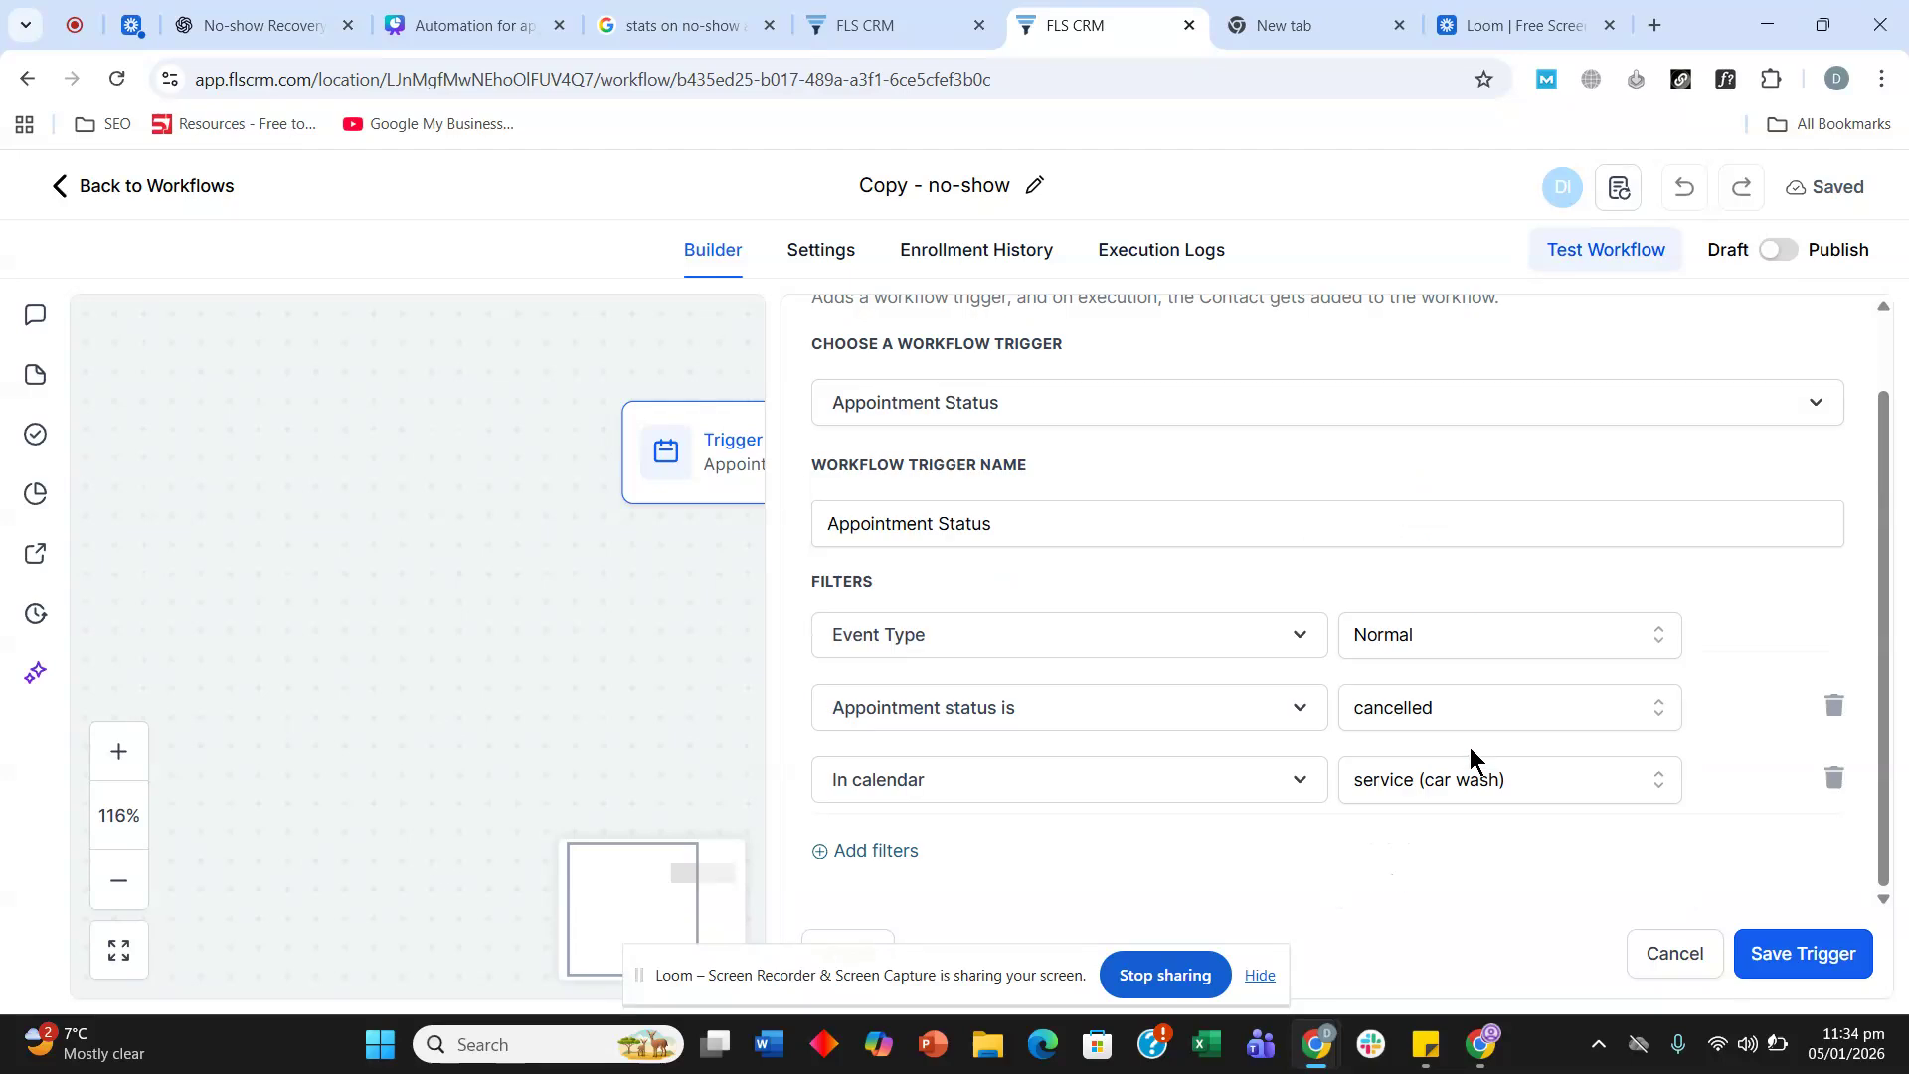
click(1812, 953)
Replace the no-show tag in the Add Tag action with a new tag "cancelled" and save the action.
scroll(622, 661, down, 2)
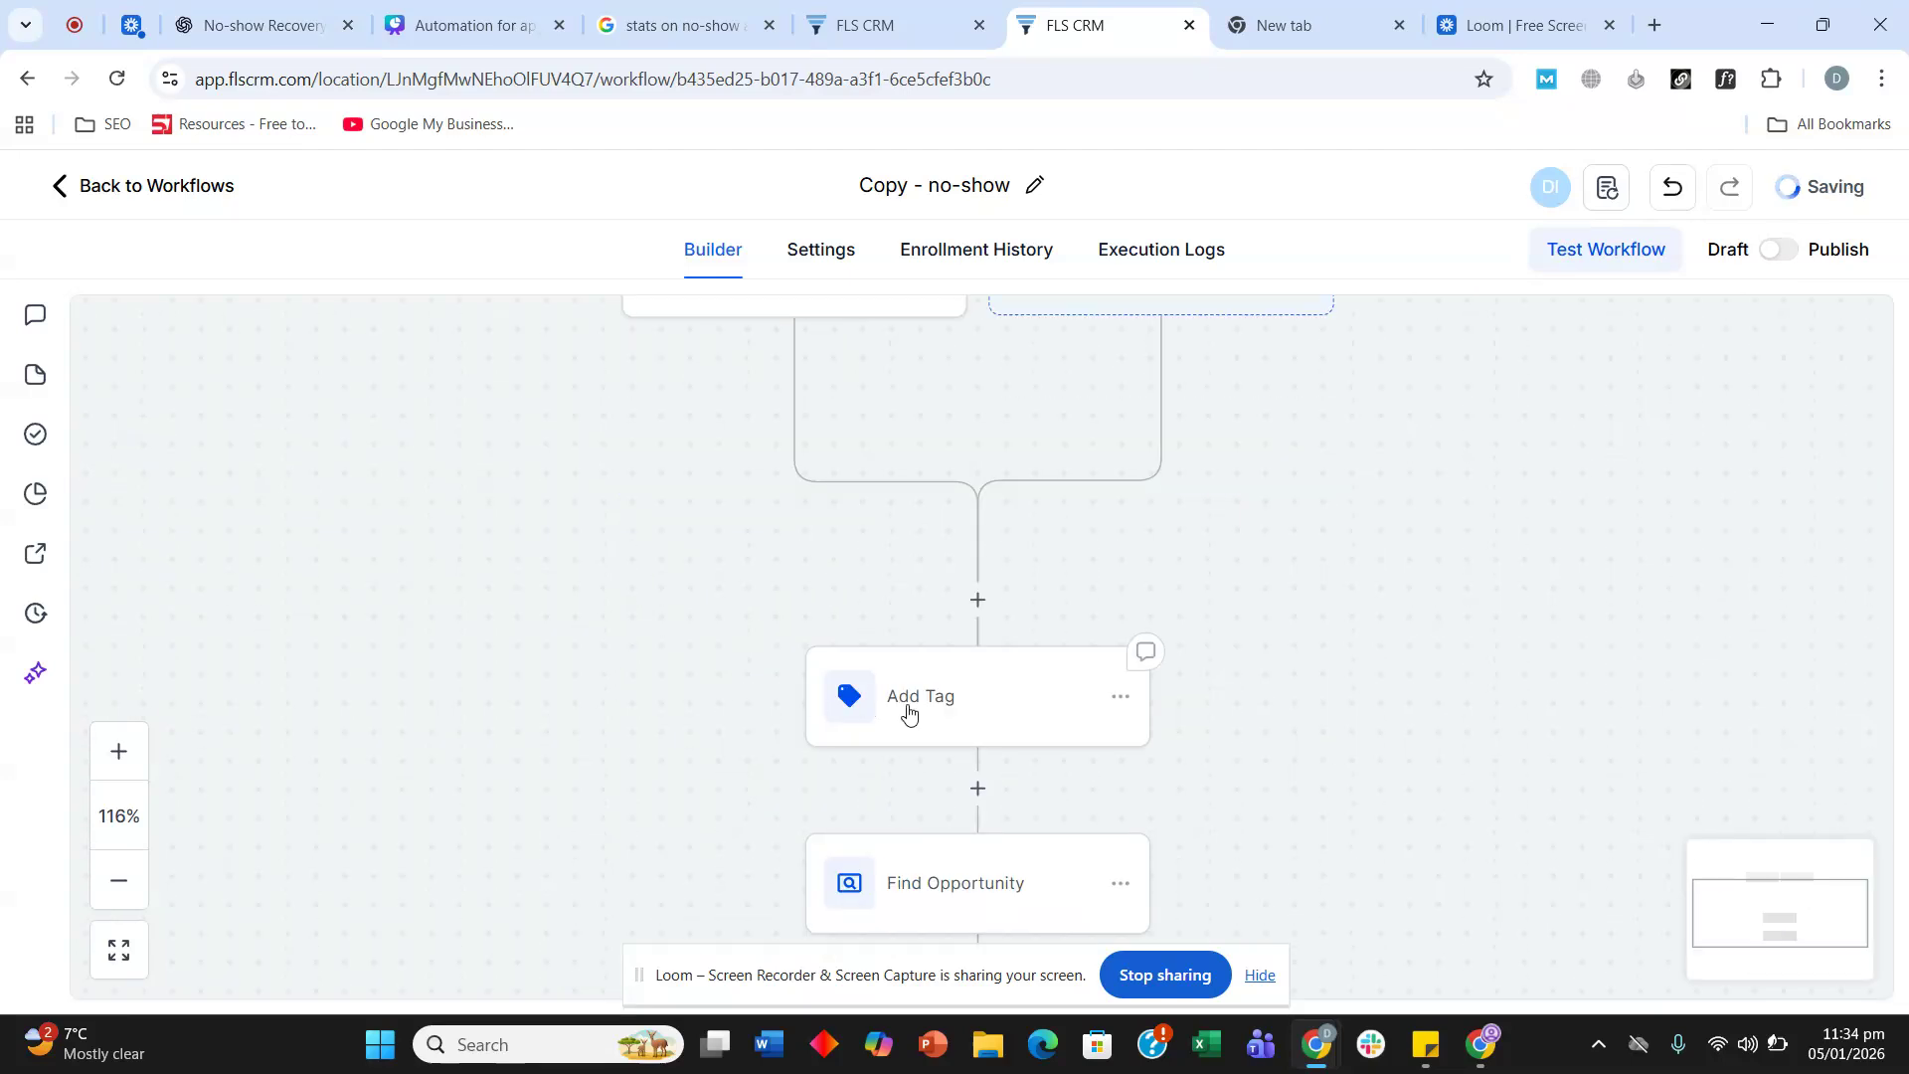
click(910, 712)
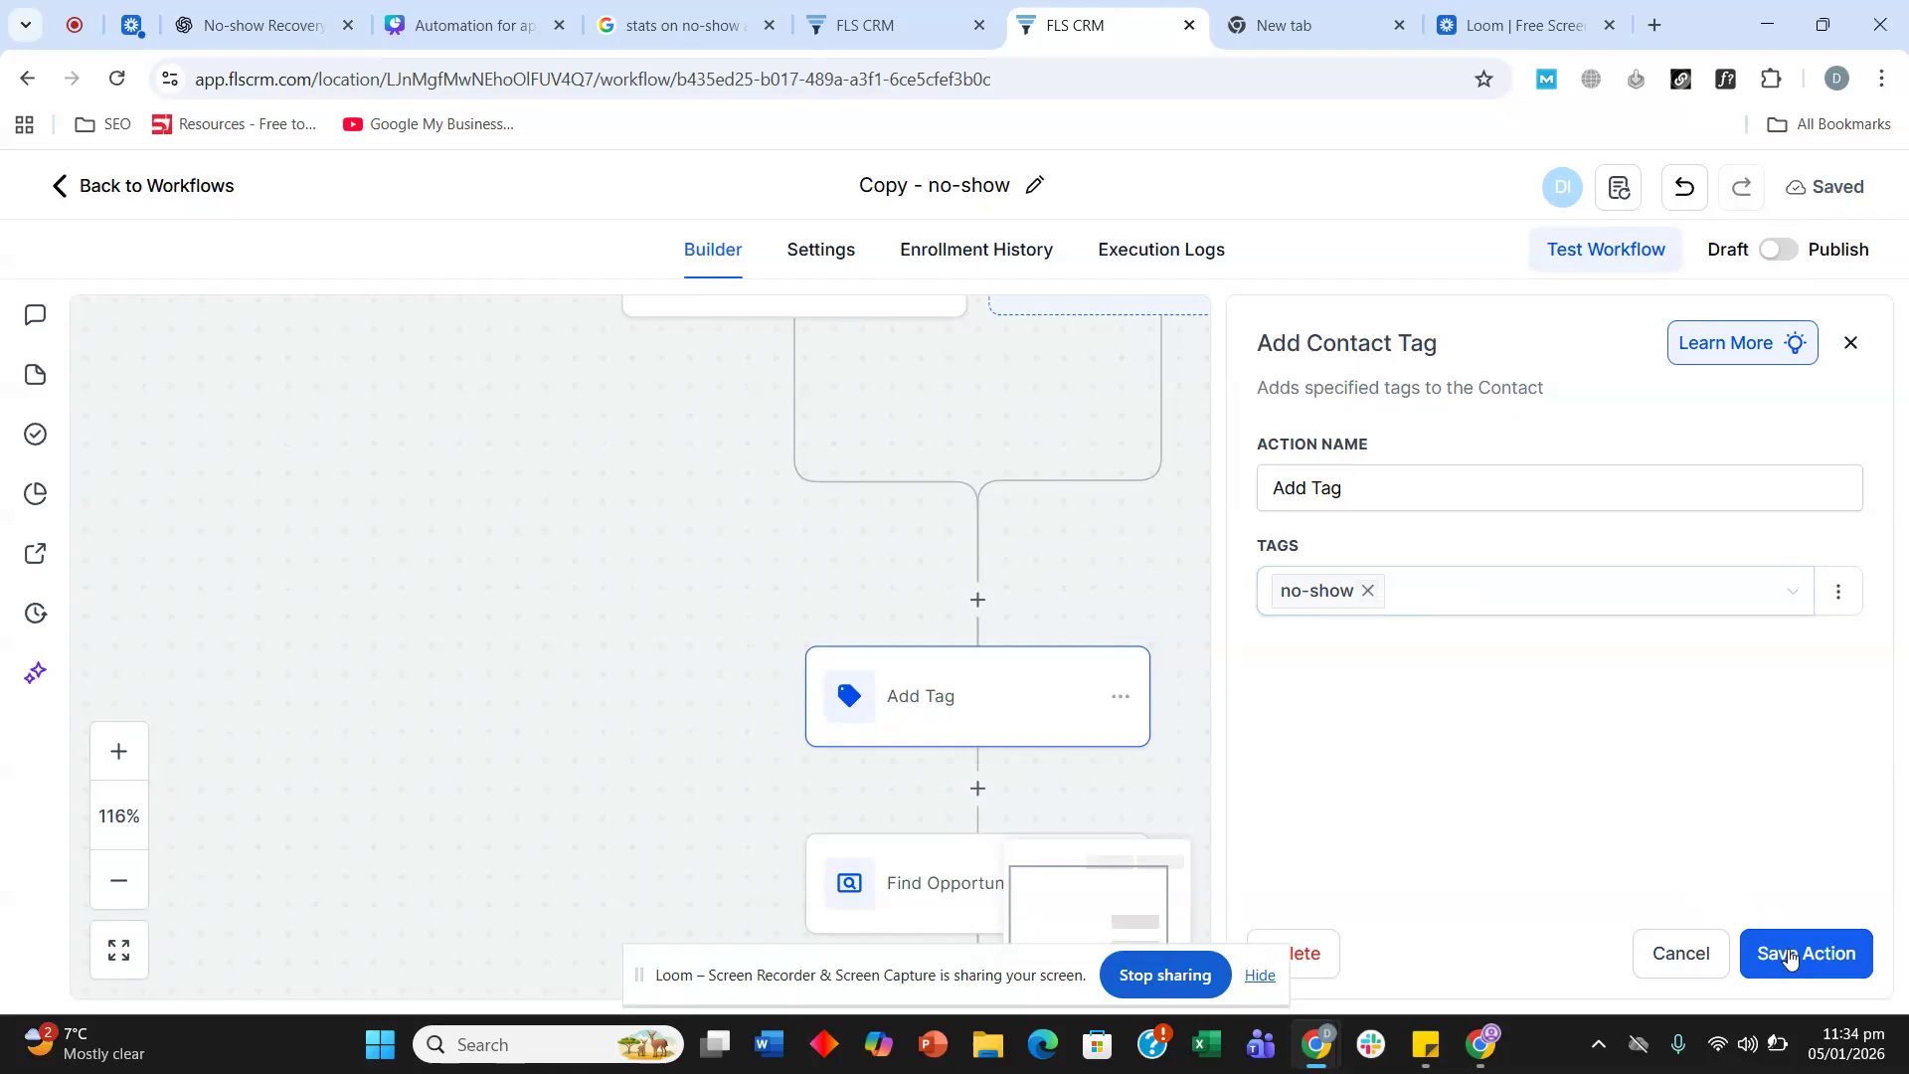
click(1368, 591)
click(1353, 600)
text(cand)
text(elled)
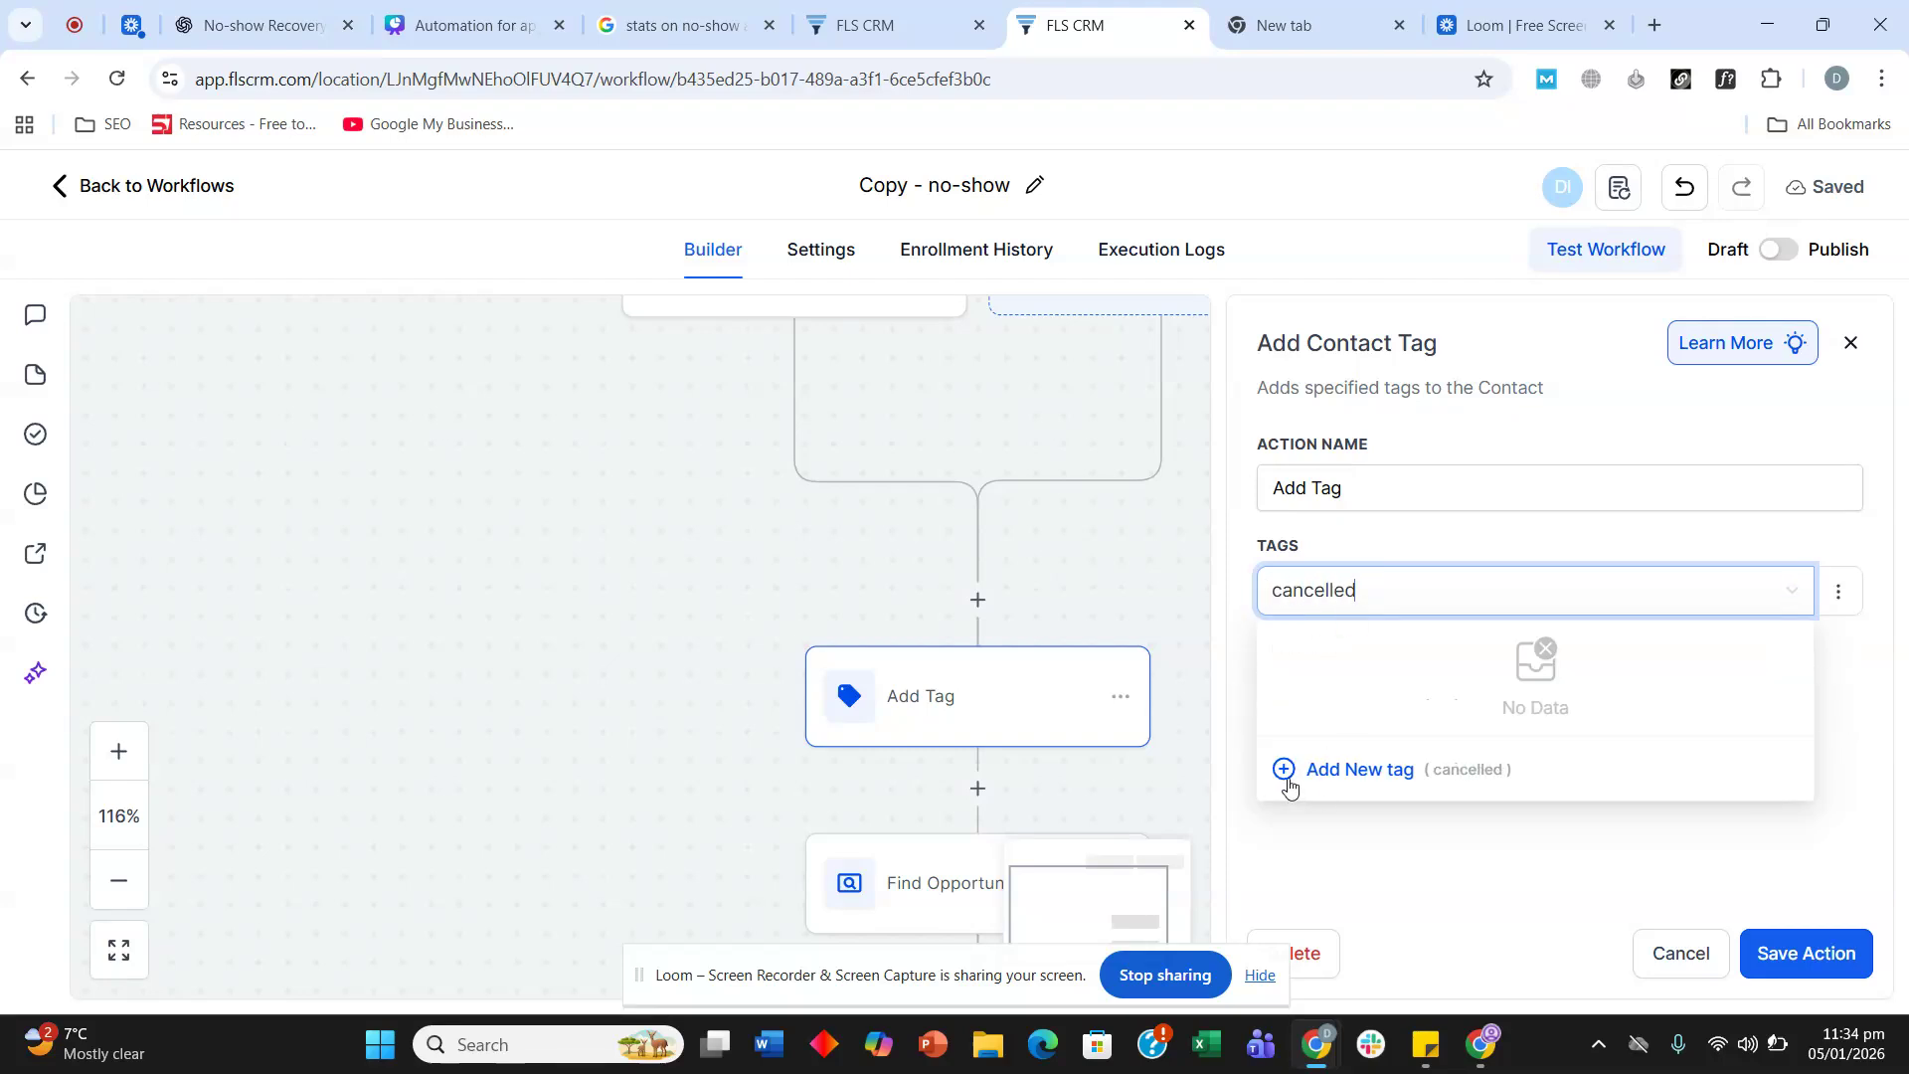
click(1290, 786)
click(1826, 950)
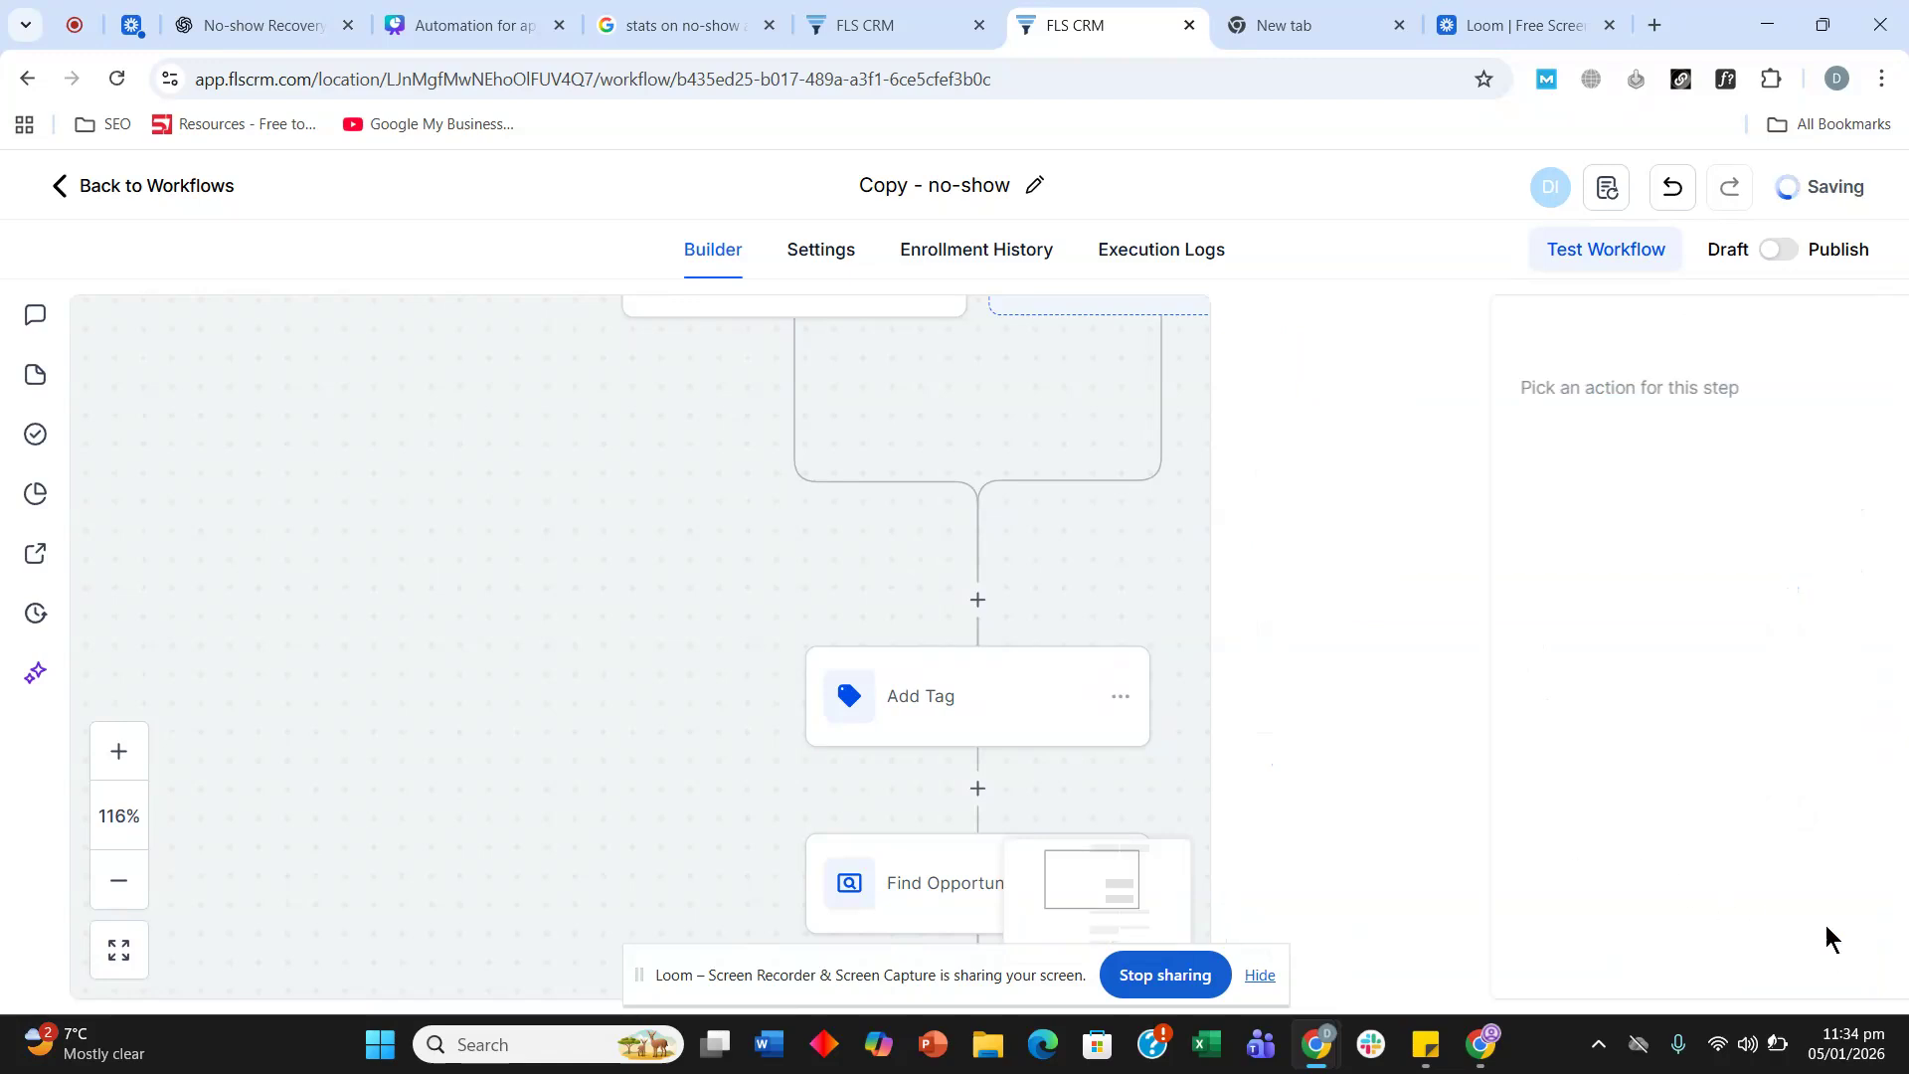
Check the pipeline and stage fields of the Update opportunity action and save it.
scroll(1143, 533, down, 3)
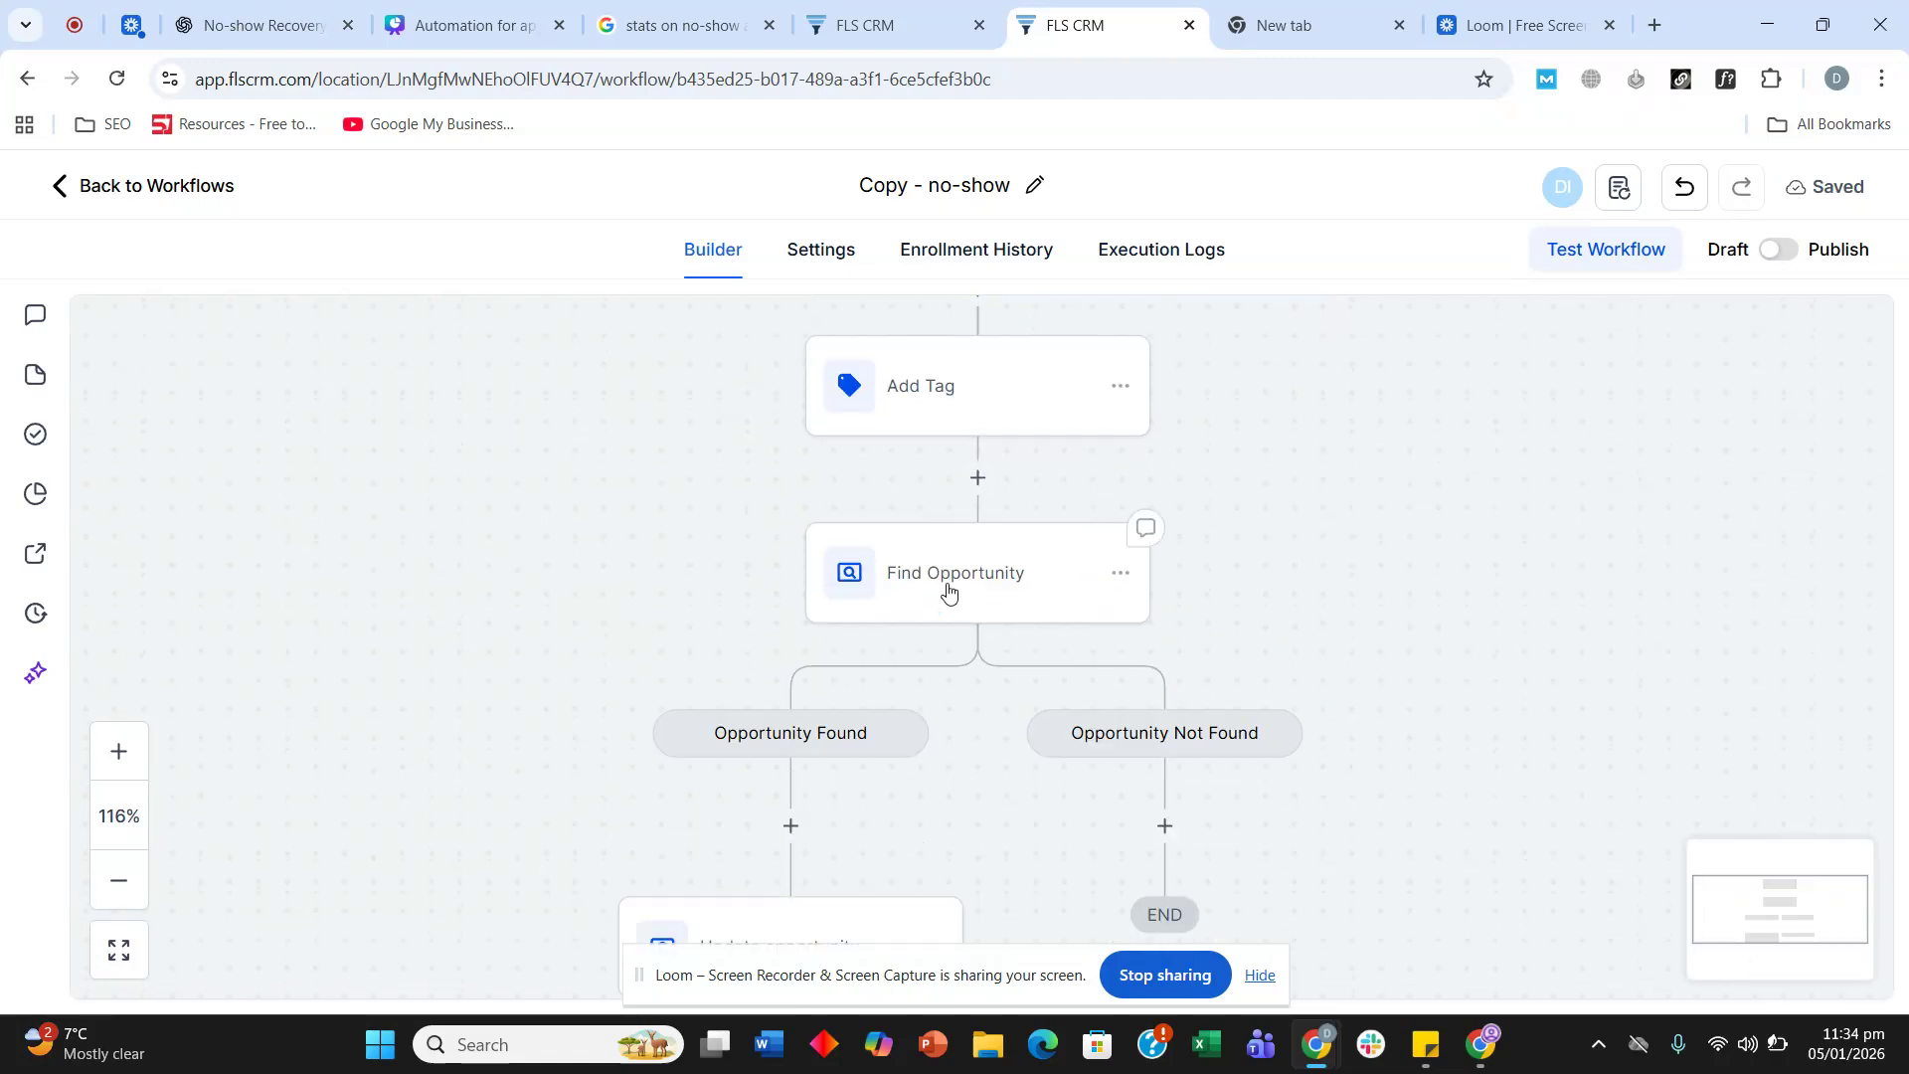
scroll(895, 557, down, 3)
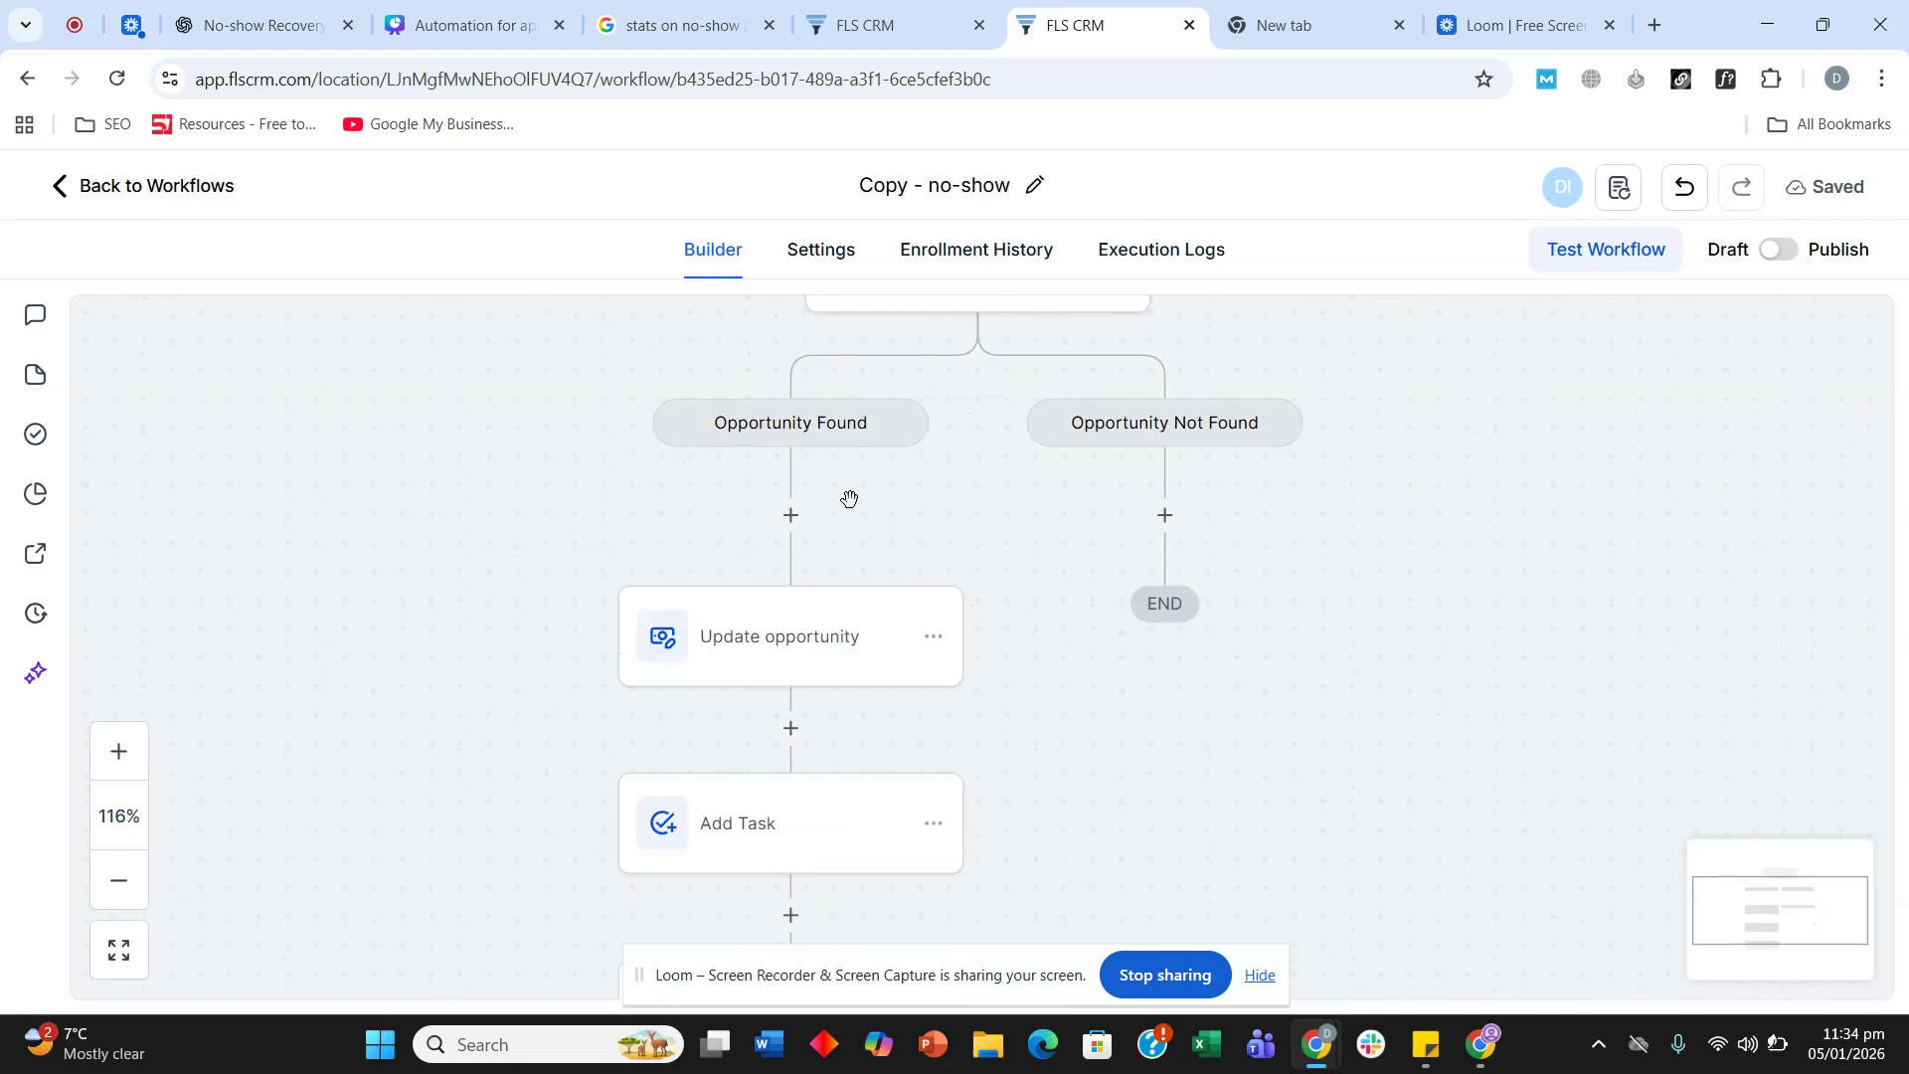
scroll(696, 537, down, 1)
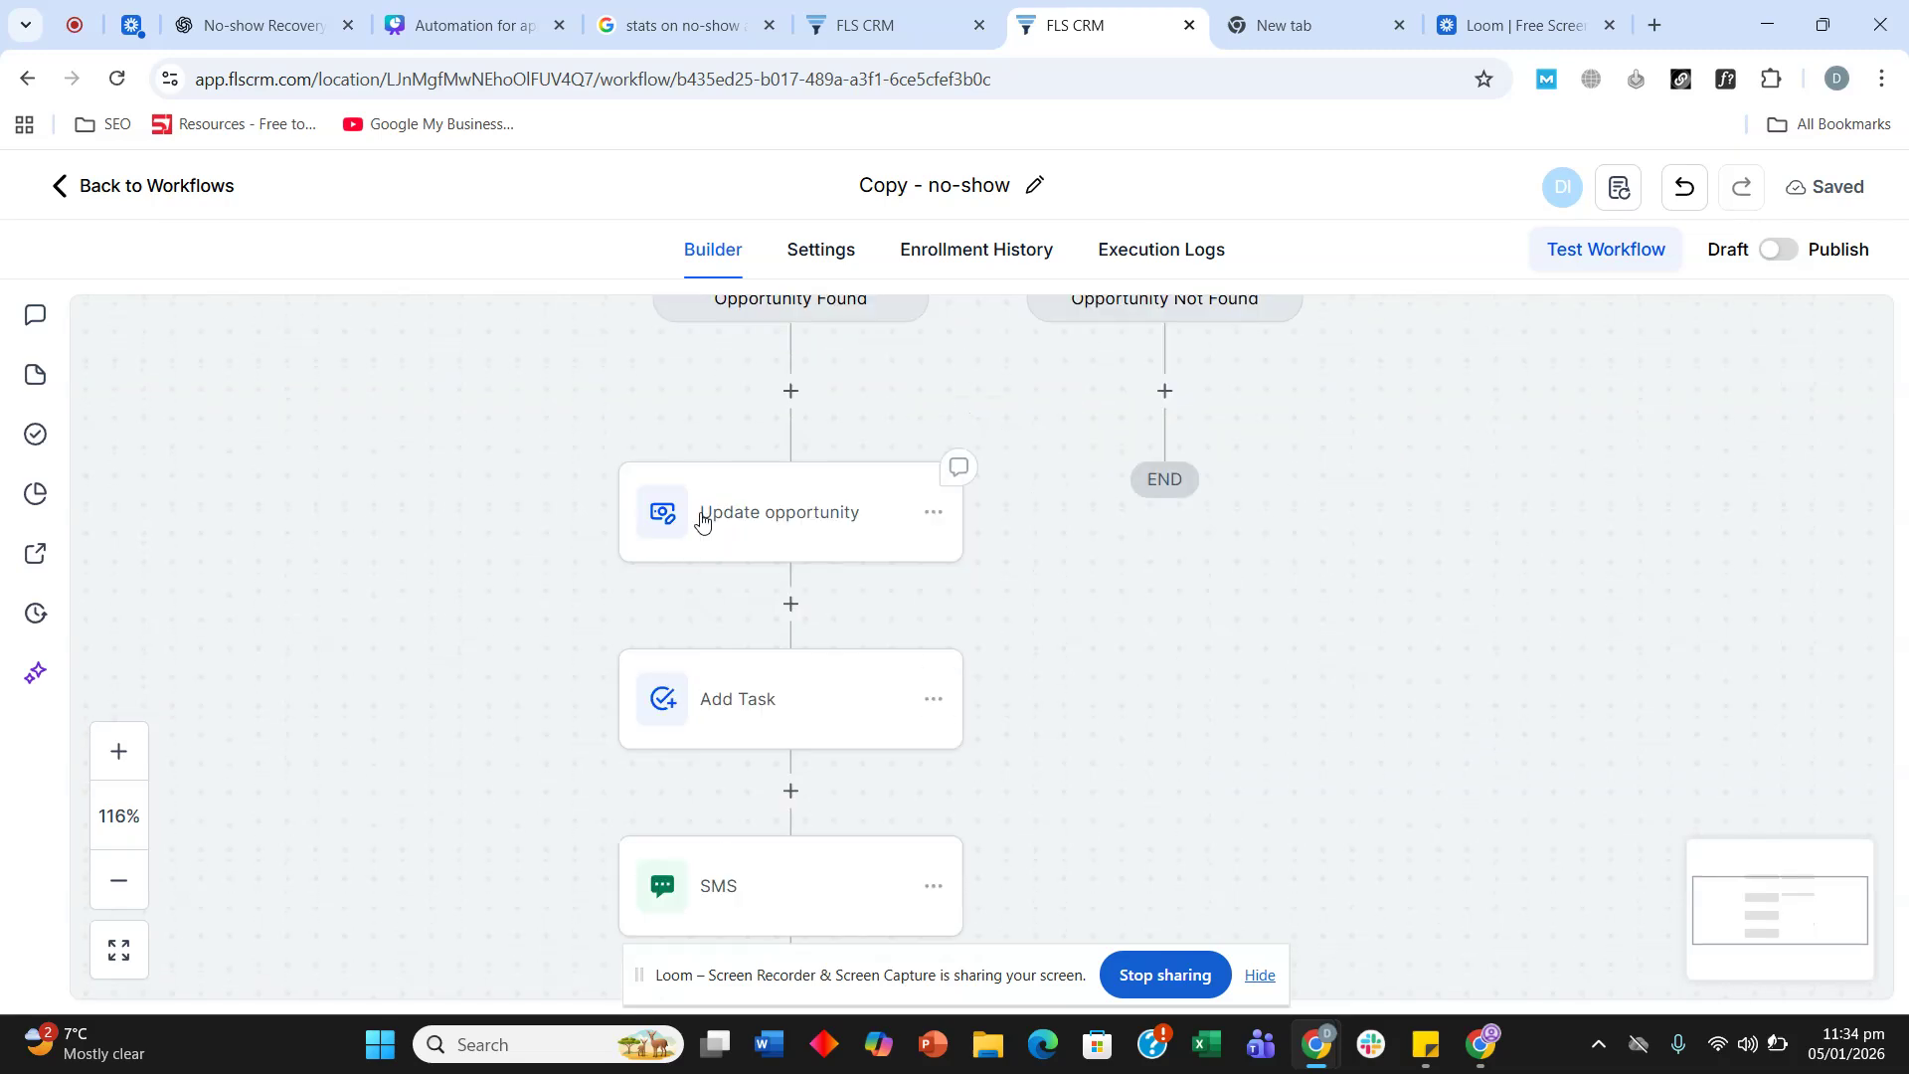
click(701, 519)
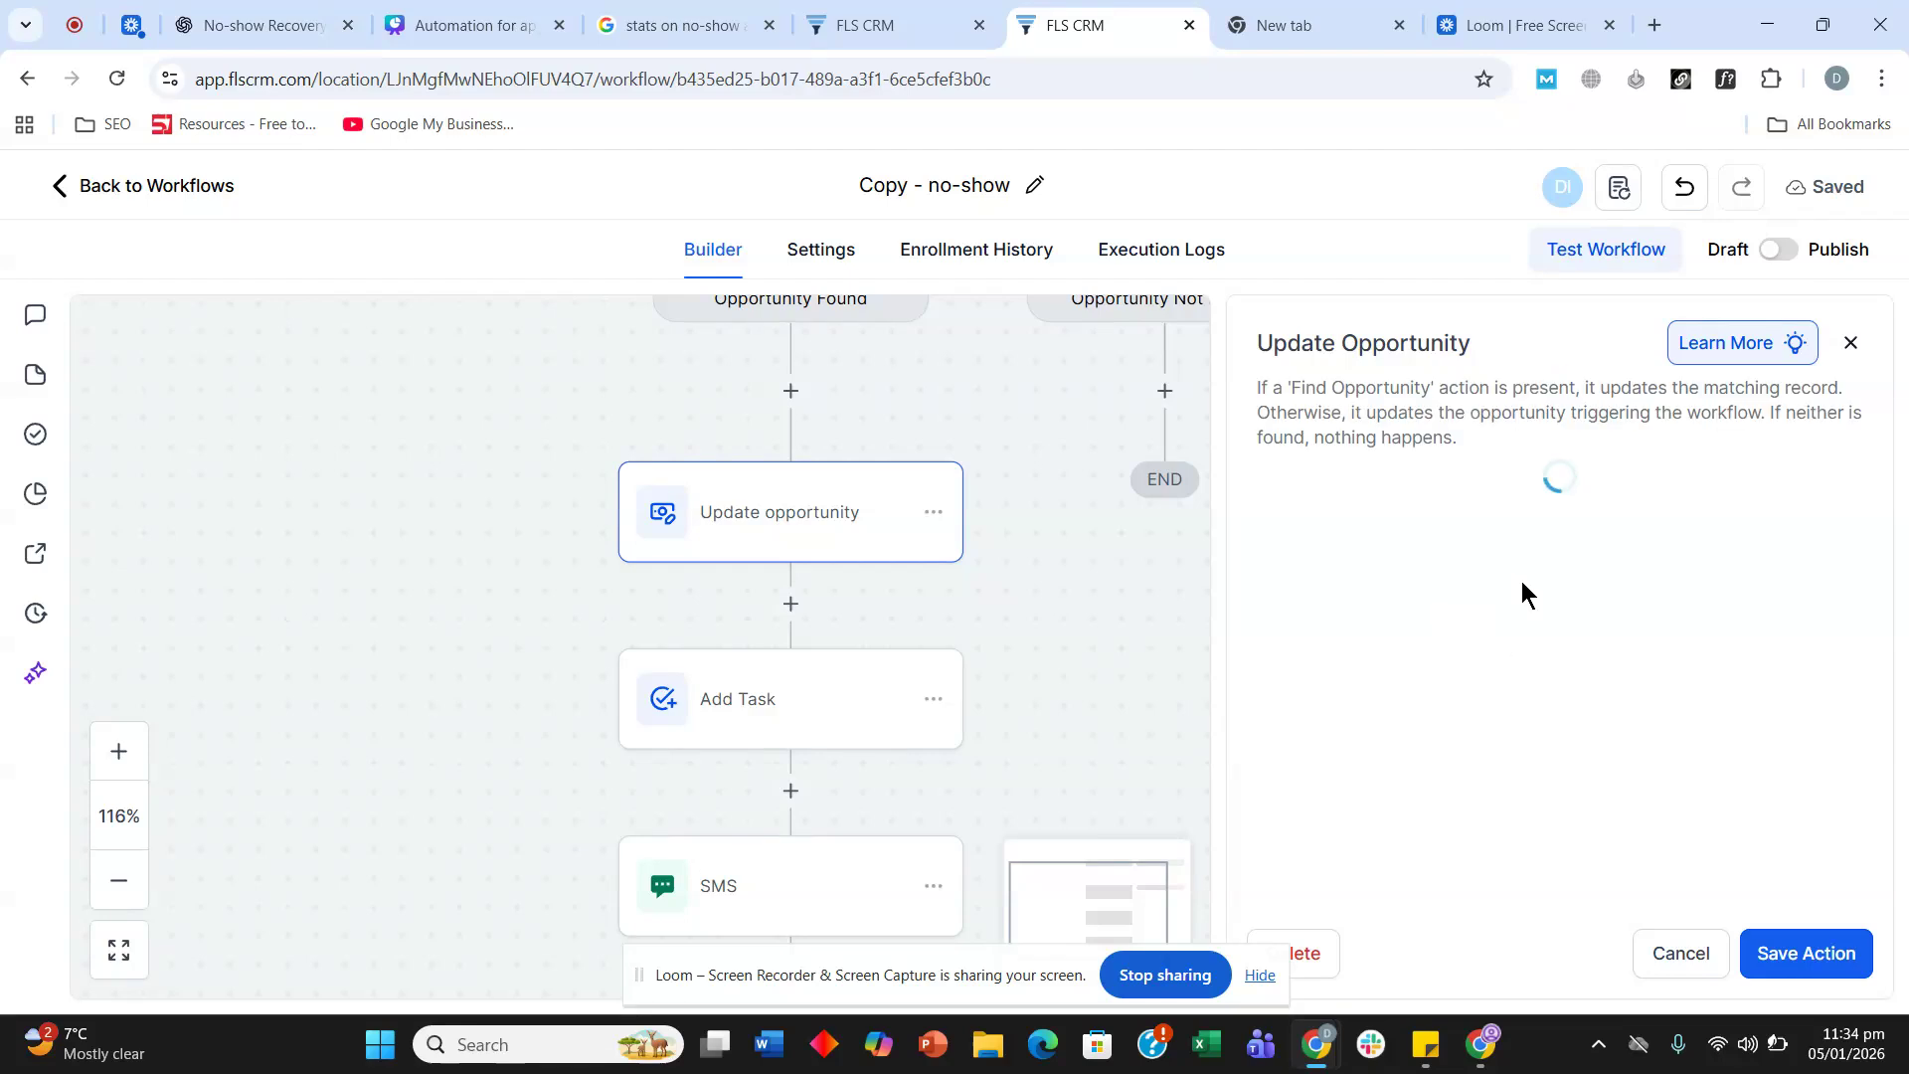
scroll(1495, 505, down, 2)
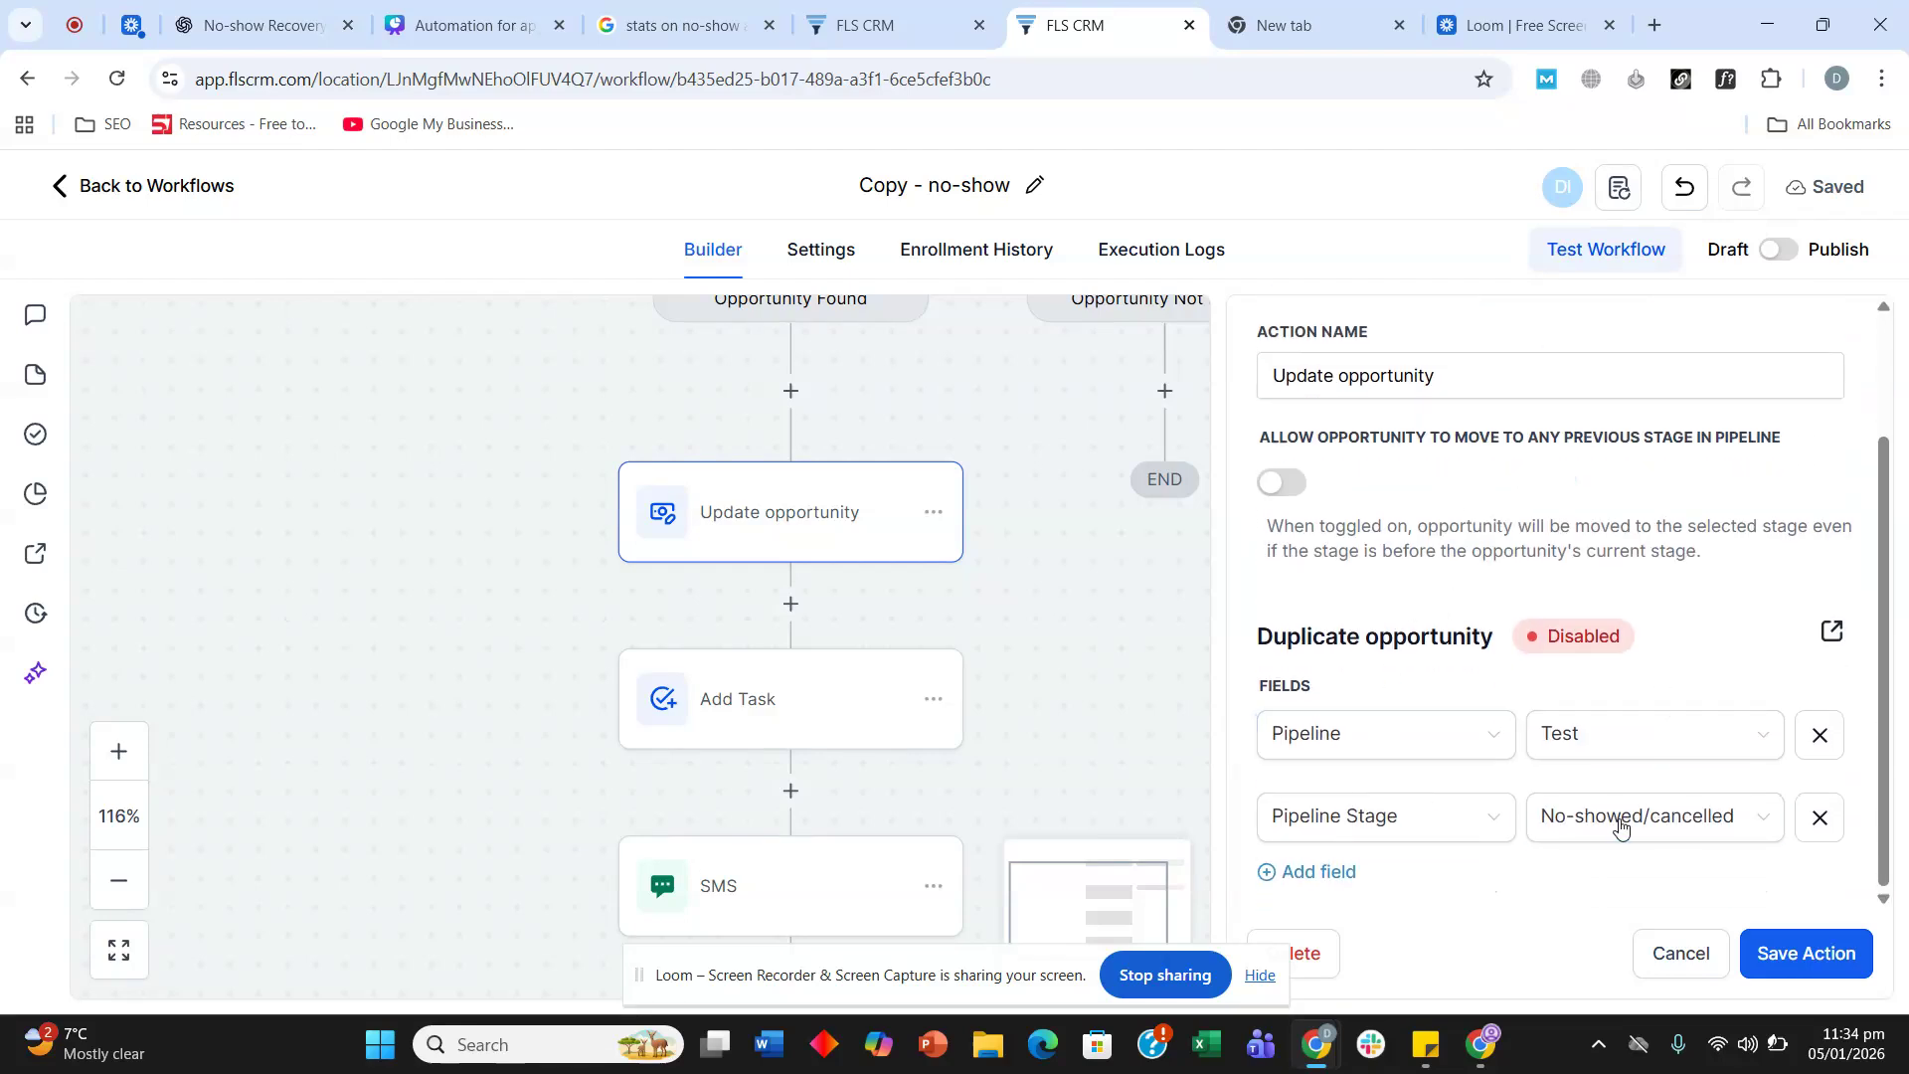
click(1824, 955)
Review the message text of the SMS action and save the action.
scroll(640, 605, down, 2)
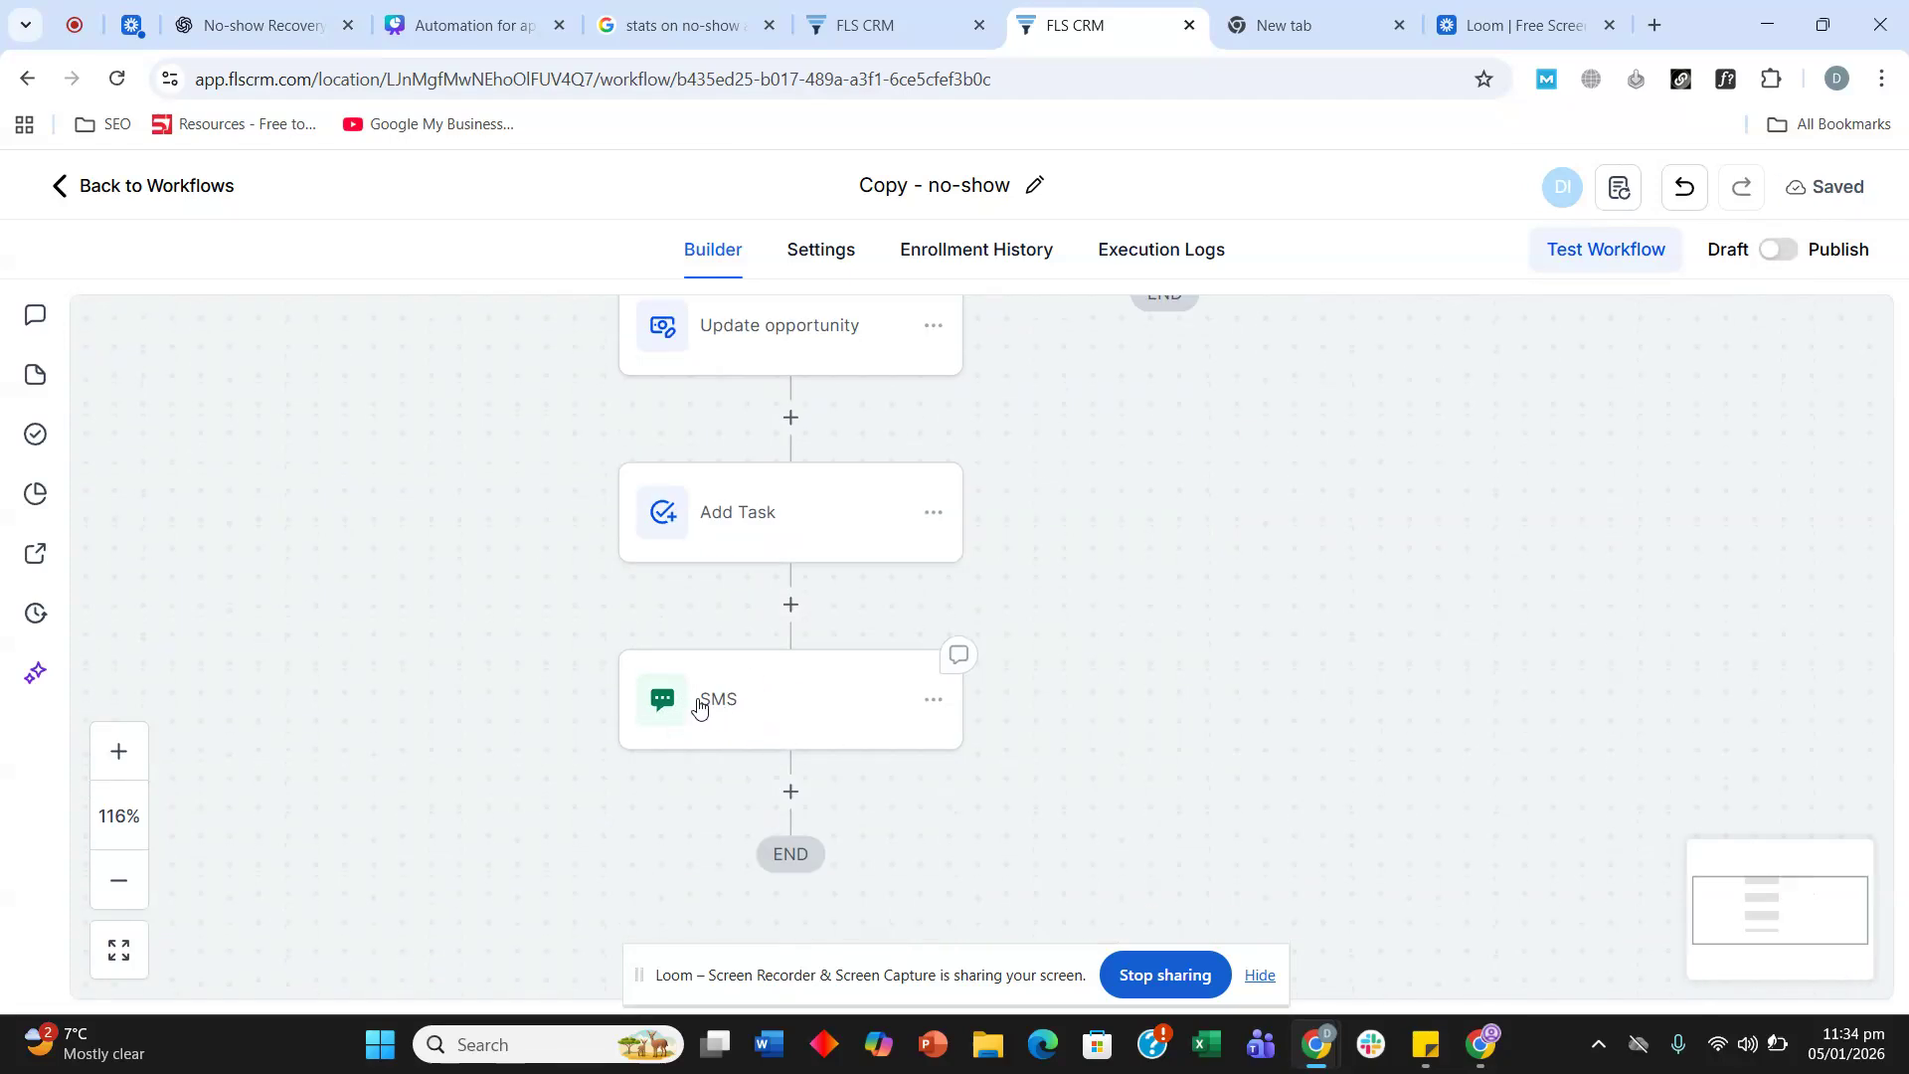
click(700, 707)
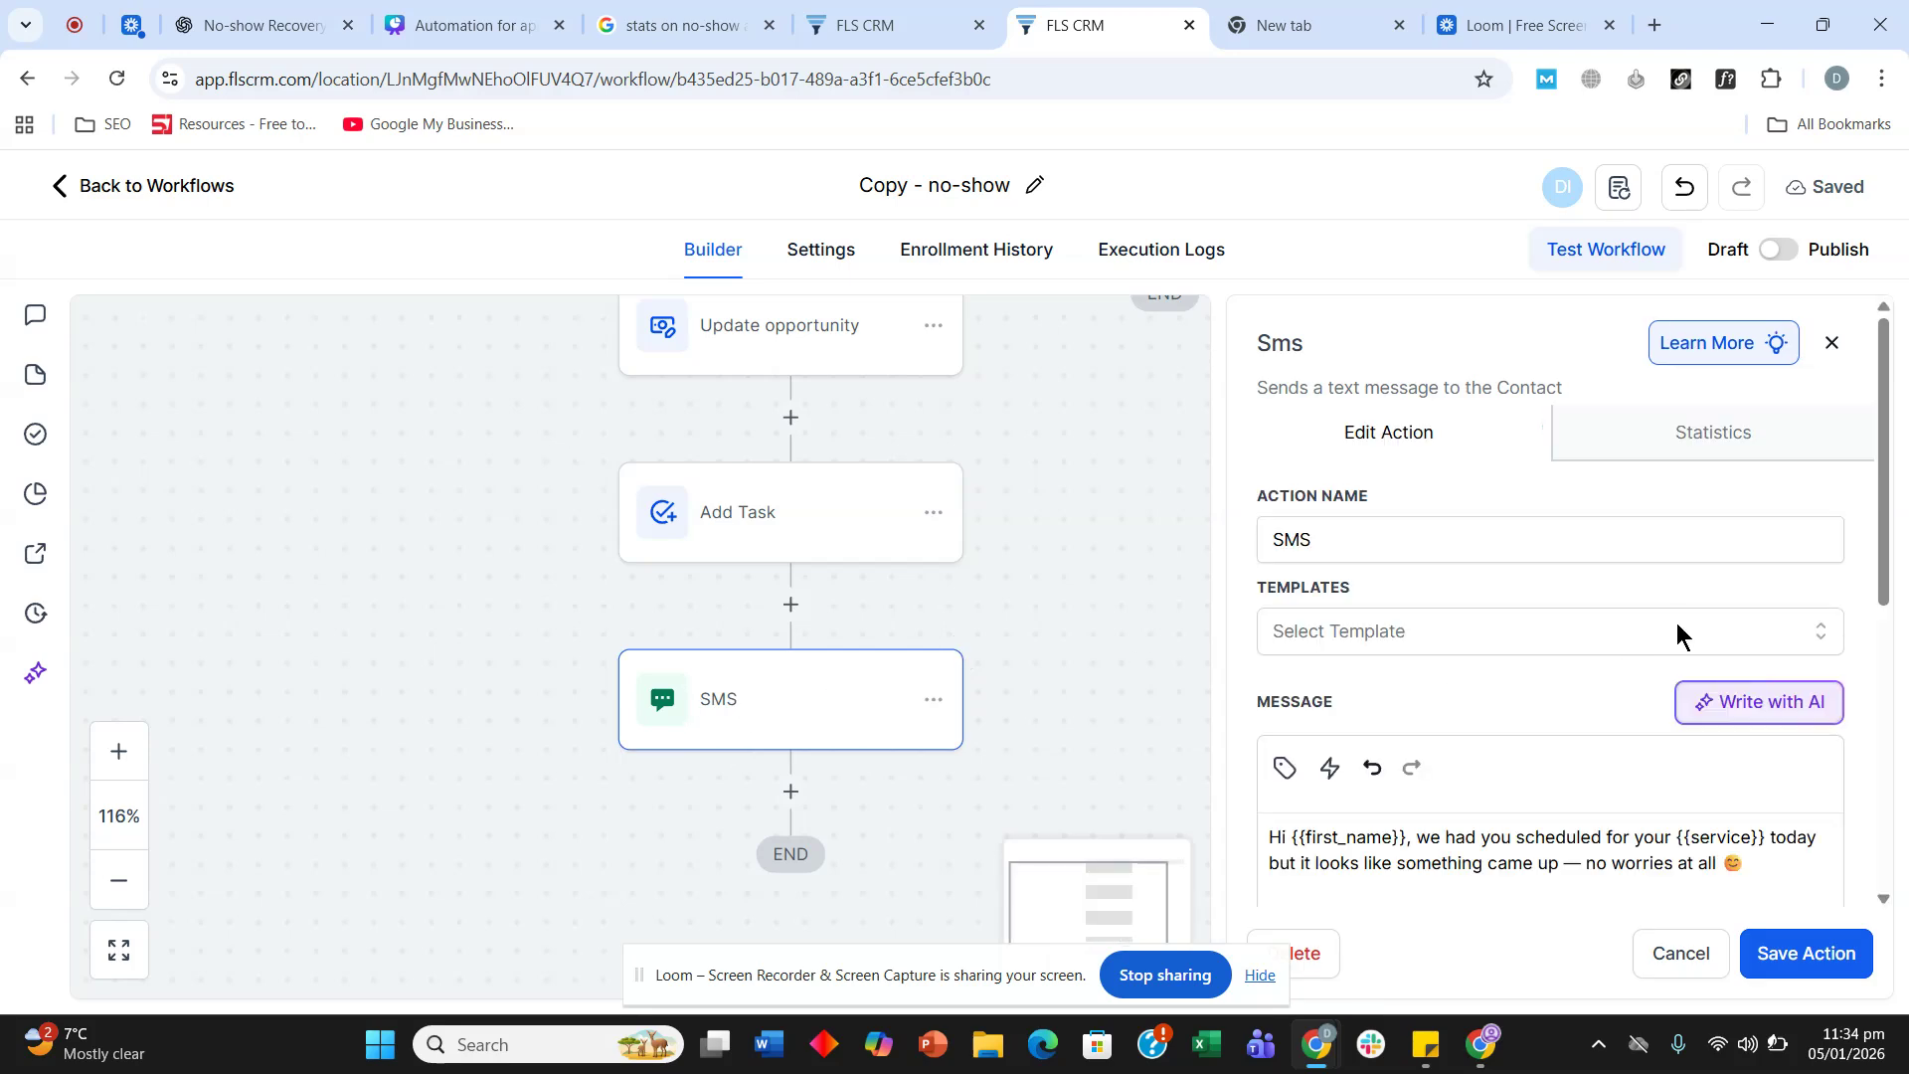
scroll(1641, 637, down, 3)
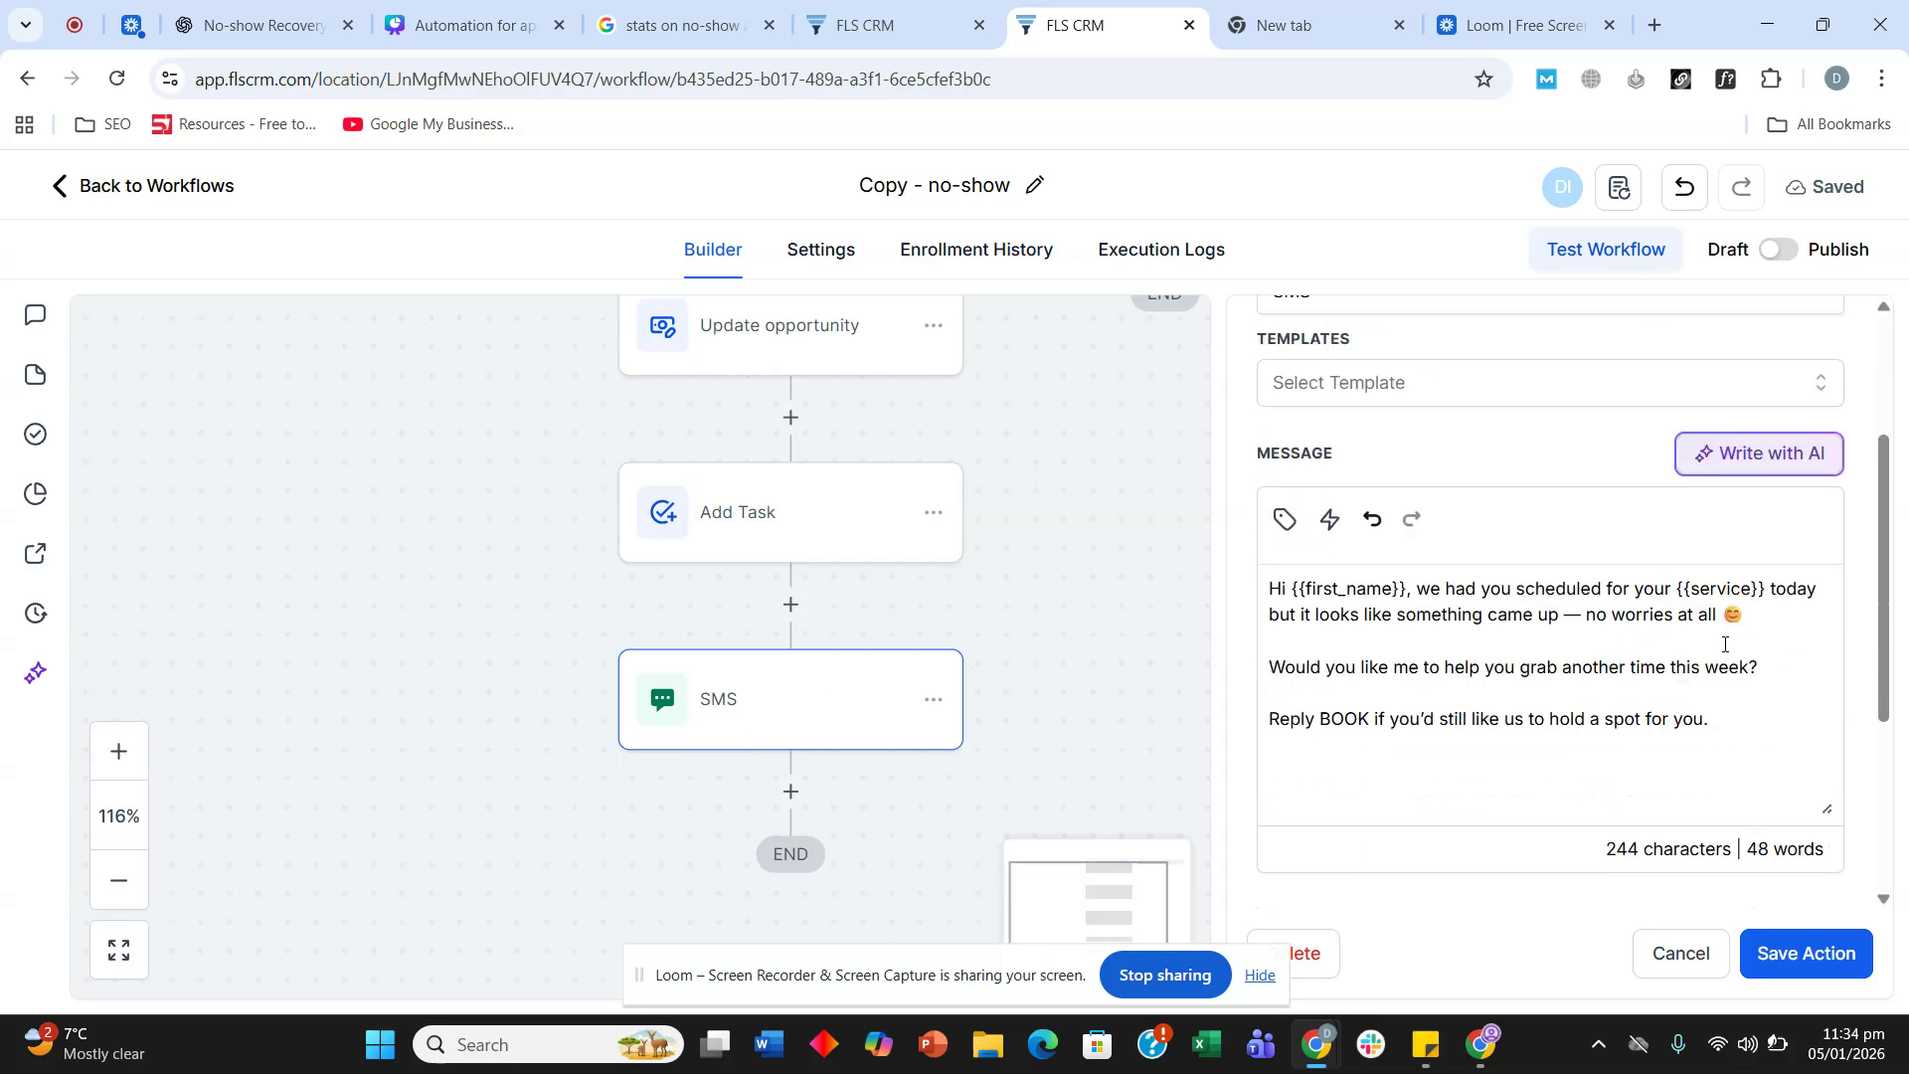
shift+click(1551, 627)
click(1667, 598)
click(1780, 957)
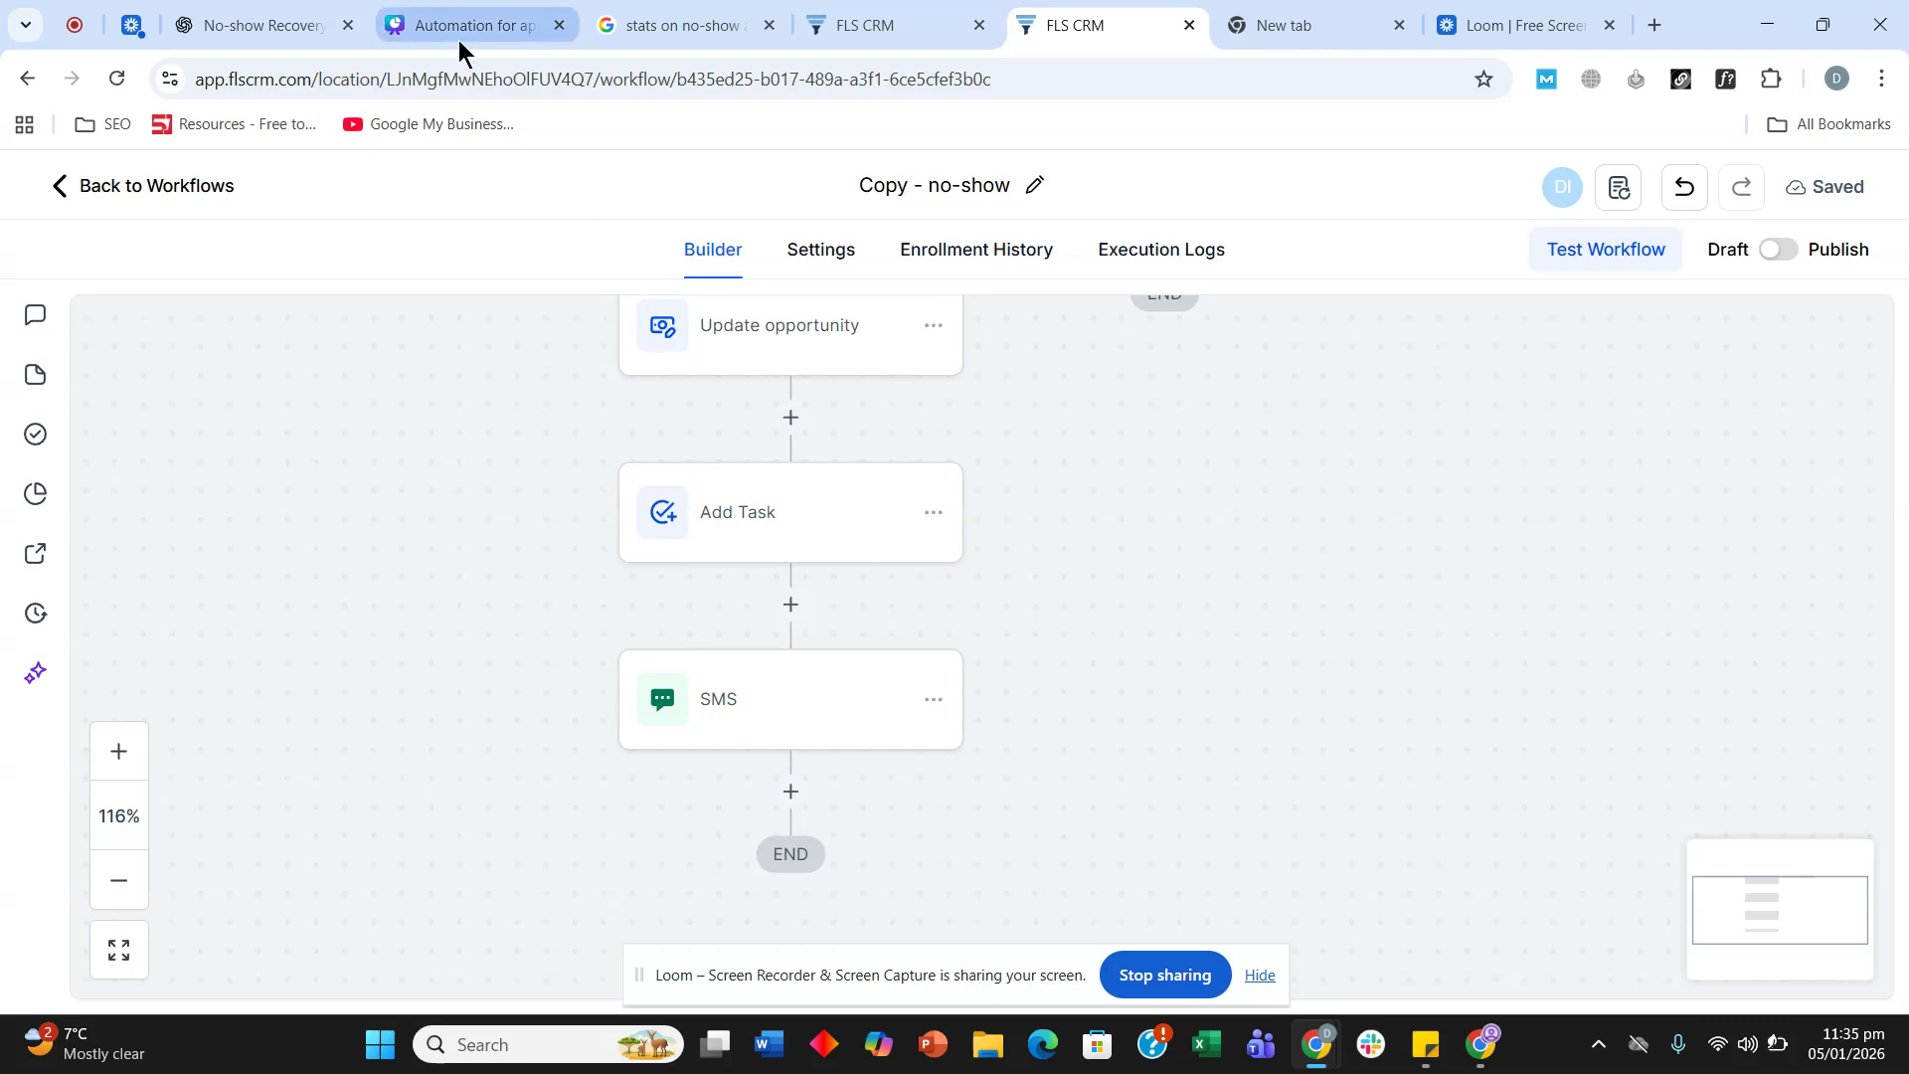
Open the service (car wash) calendar for editing and examine its Forms & Payment settings down to the payment options.
click(932, 38)
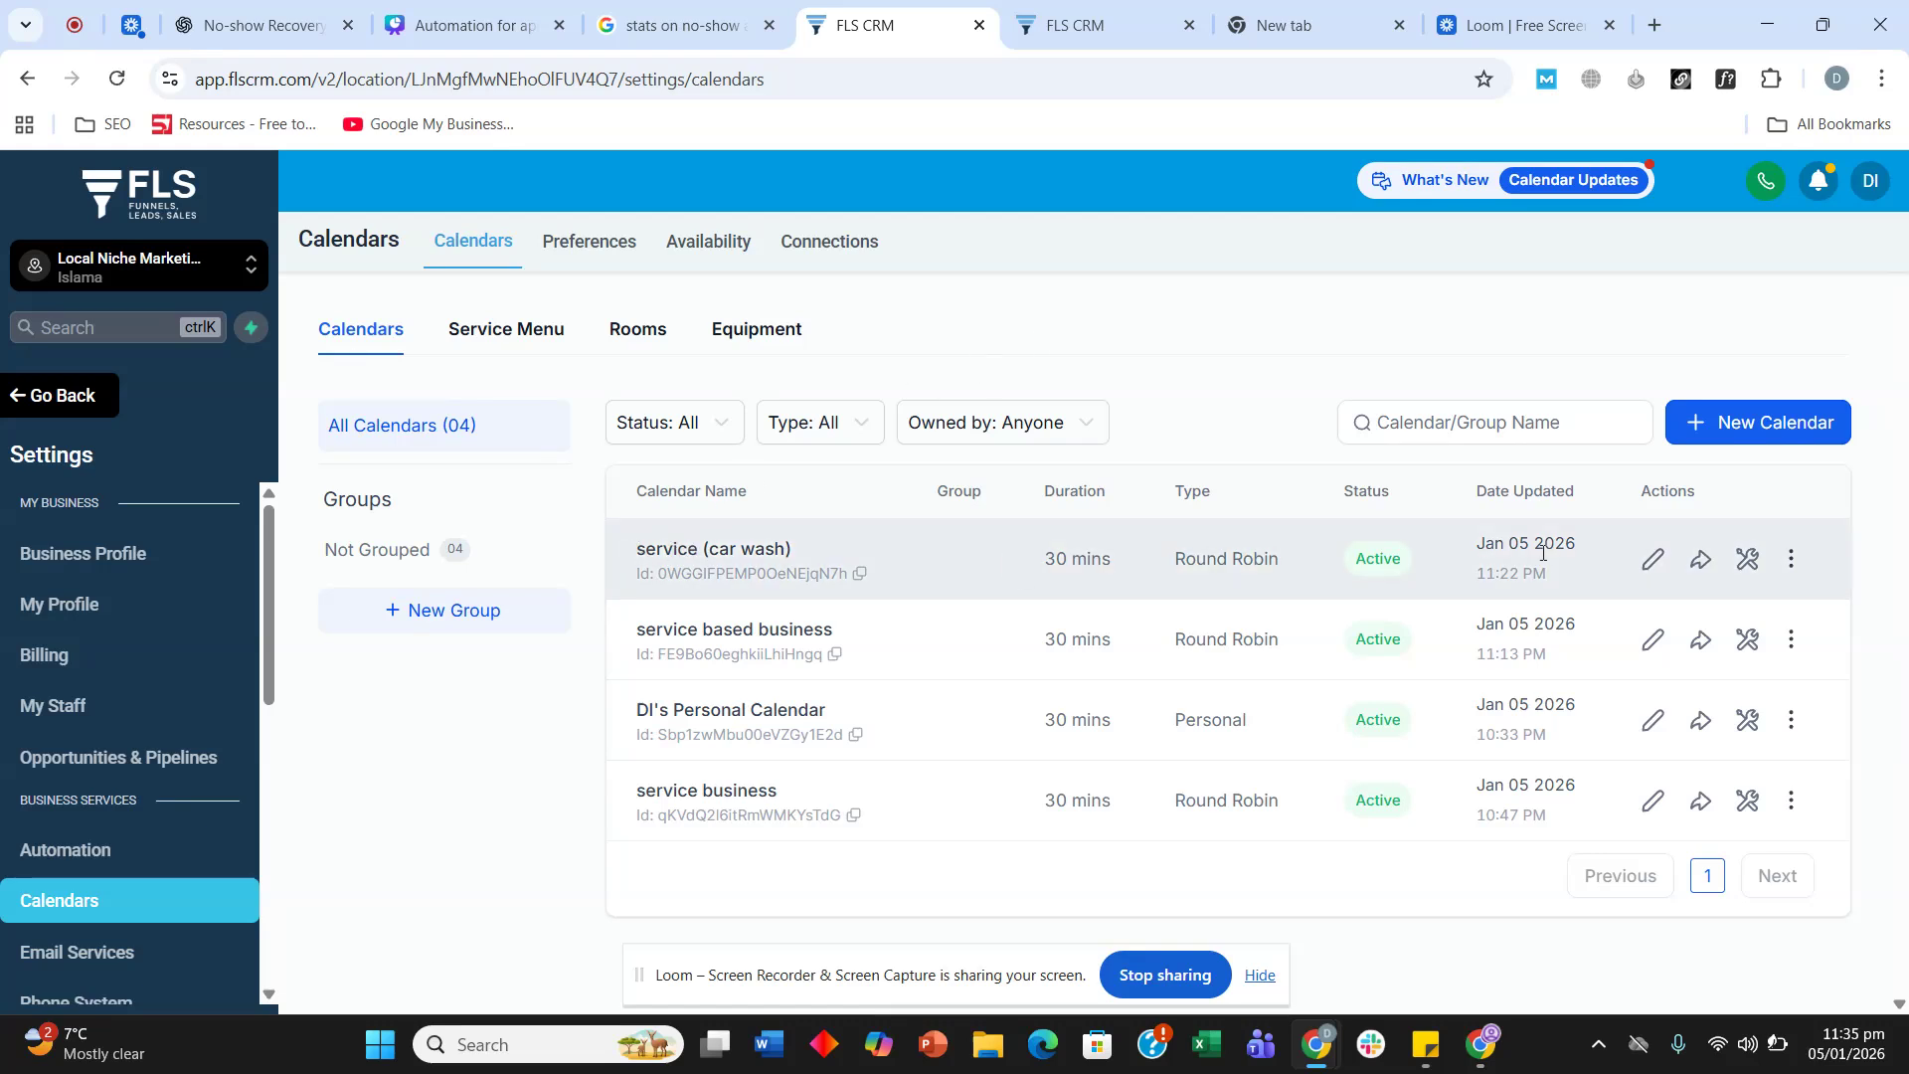
click(1655, 563)
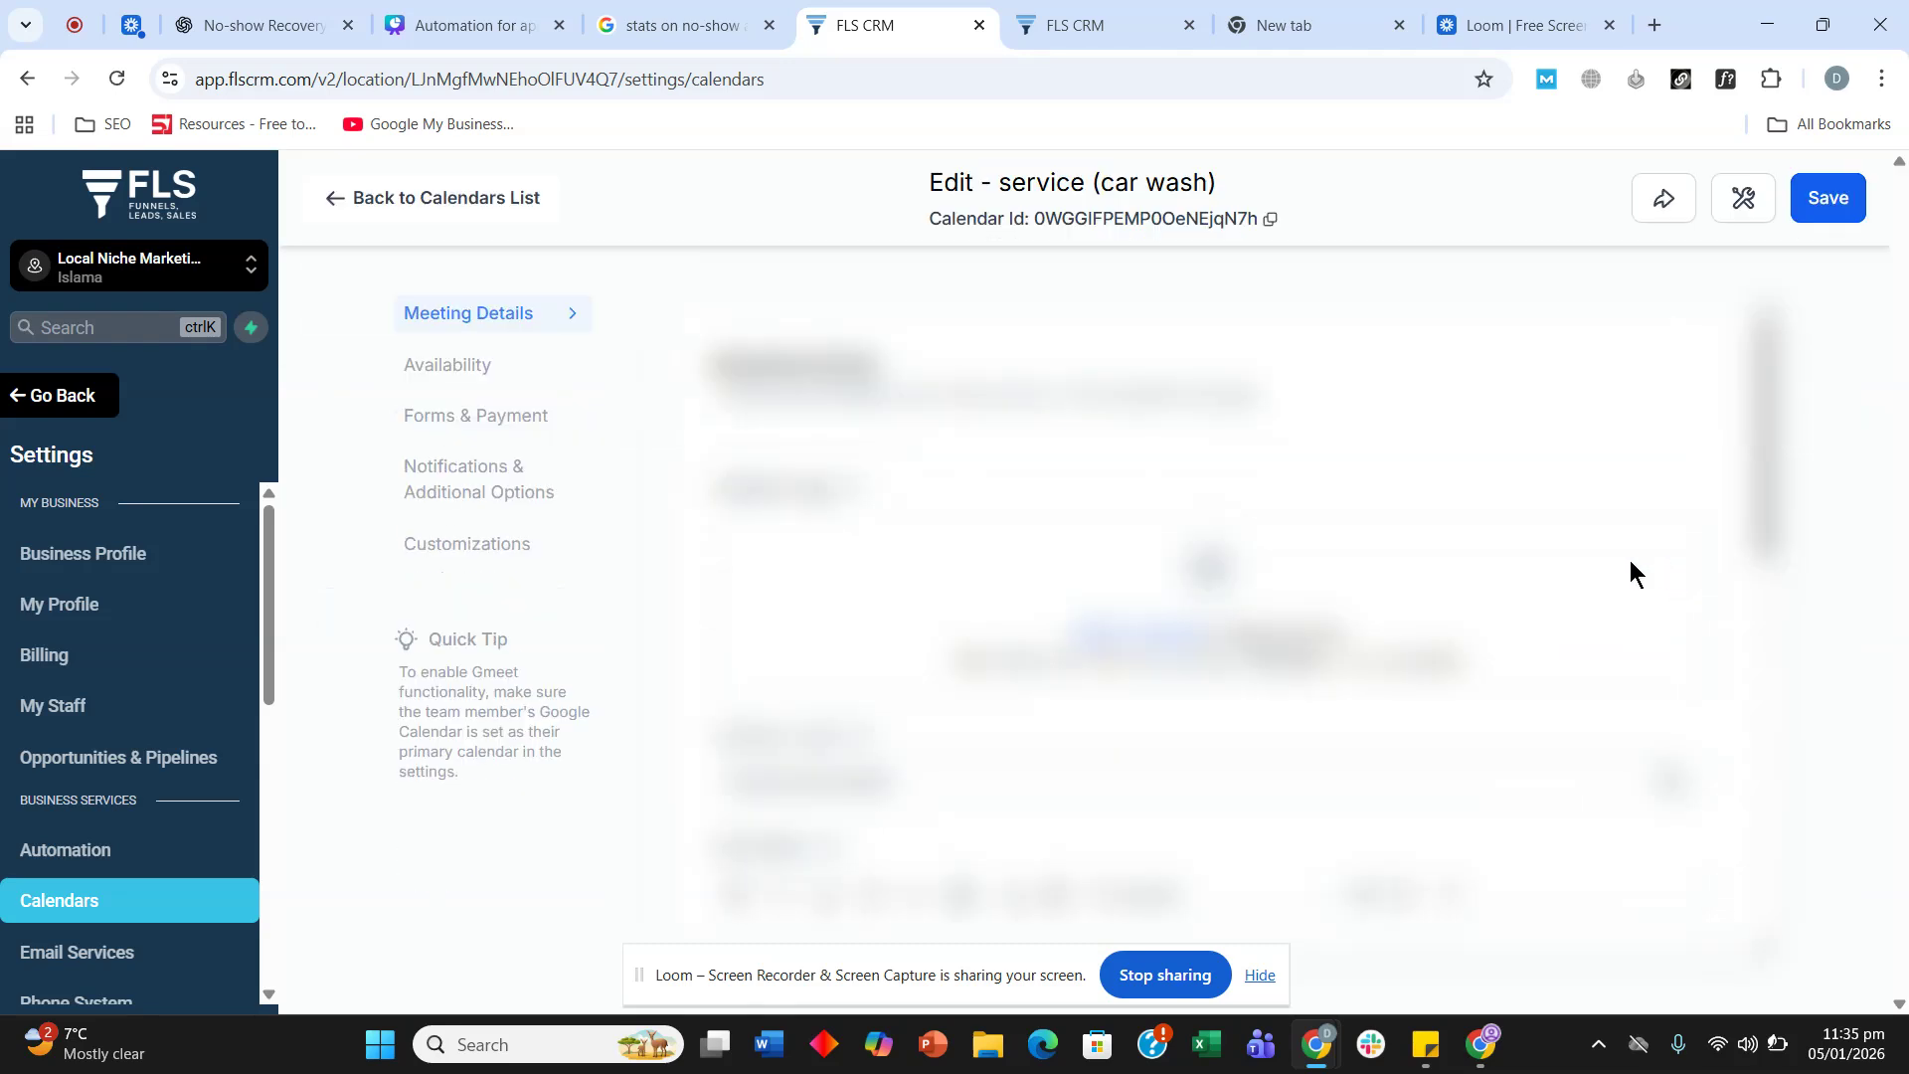
click(495, 425)
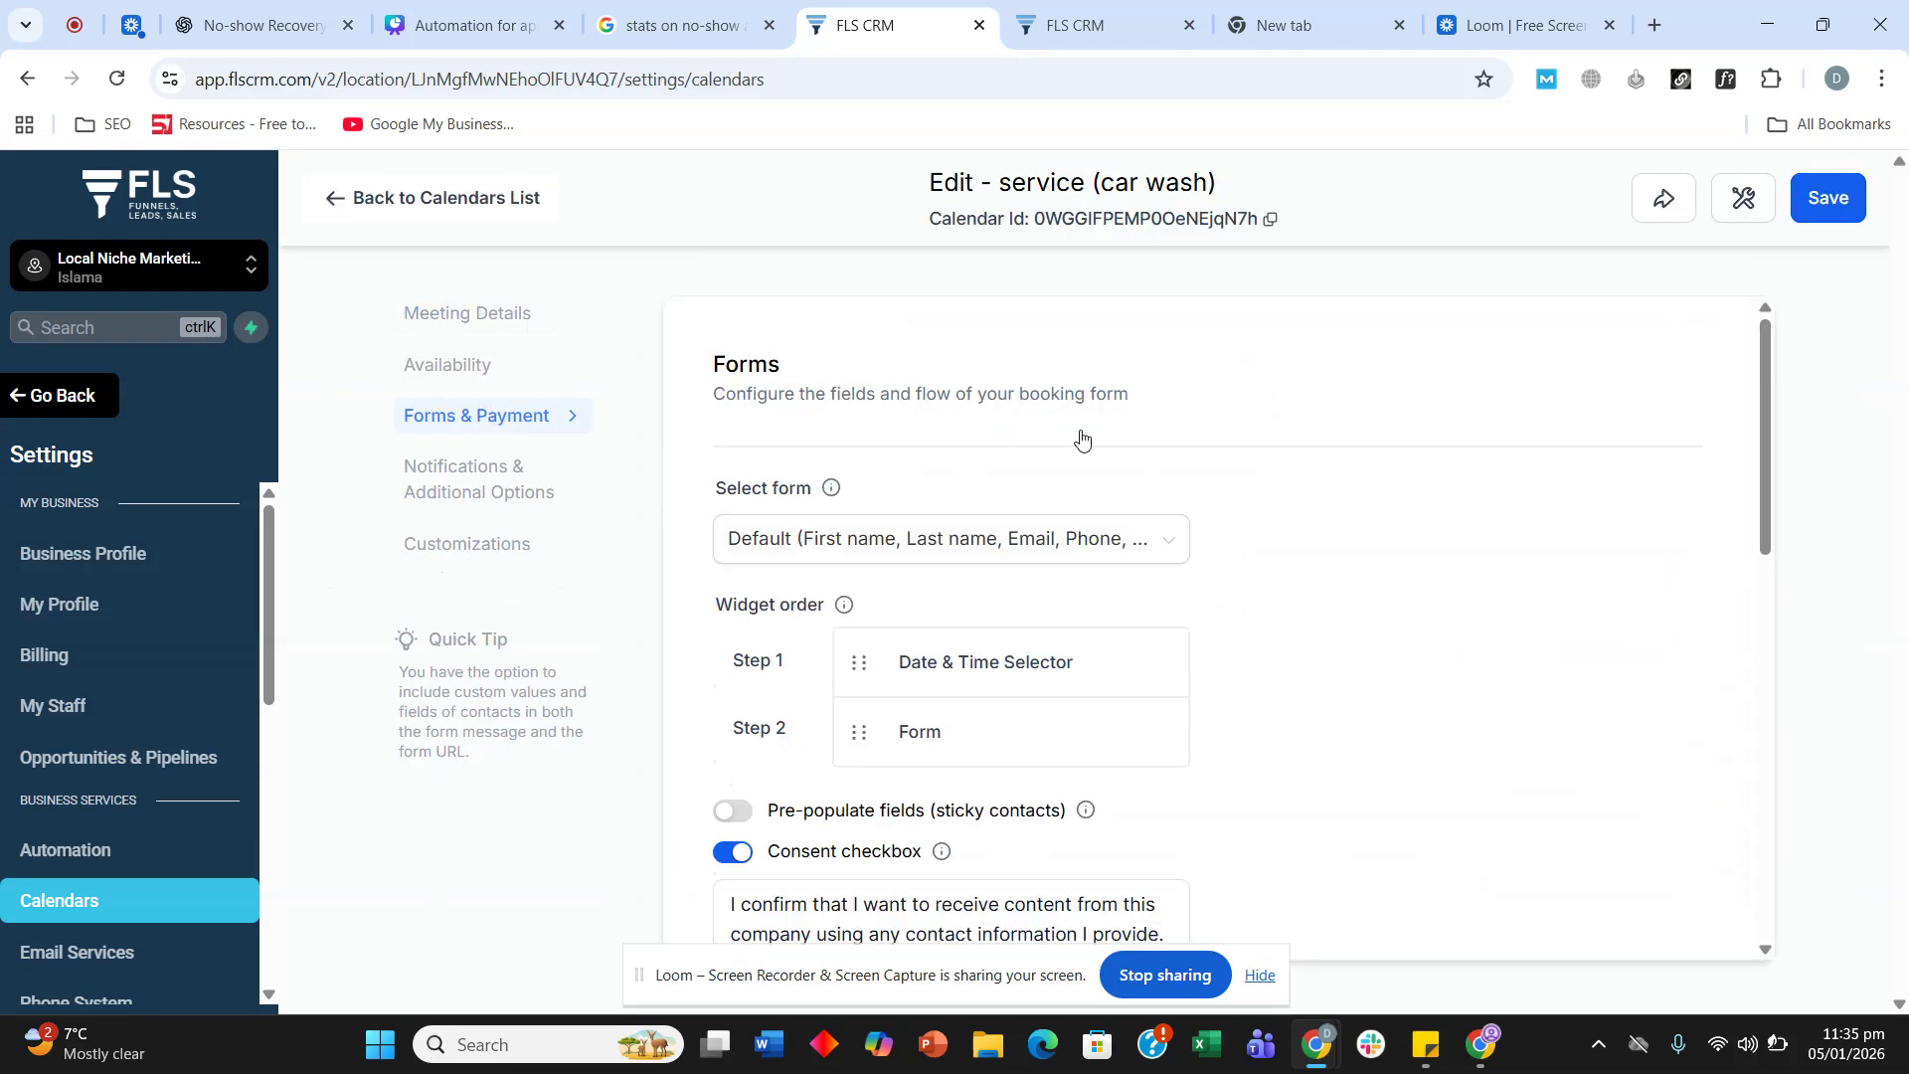
scroll(1084, 438, down, 8)
scroll(1129, 478, down, 2)
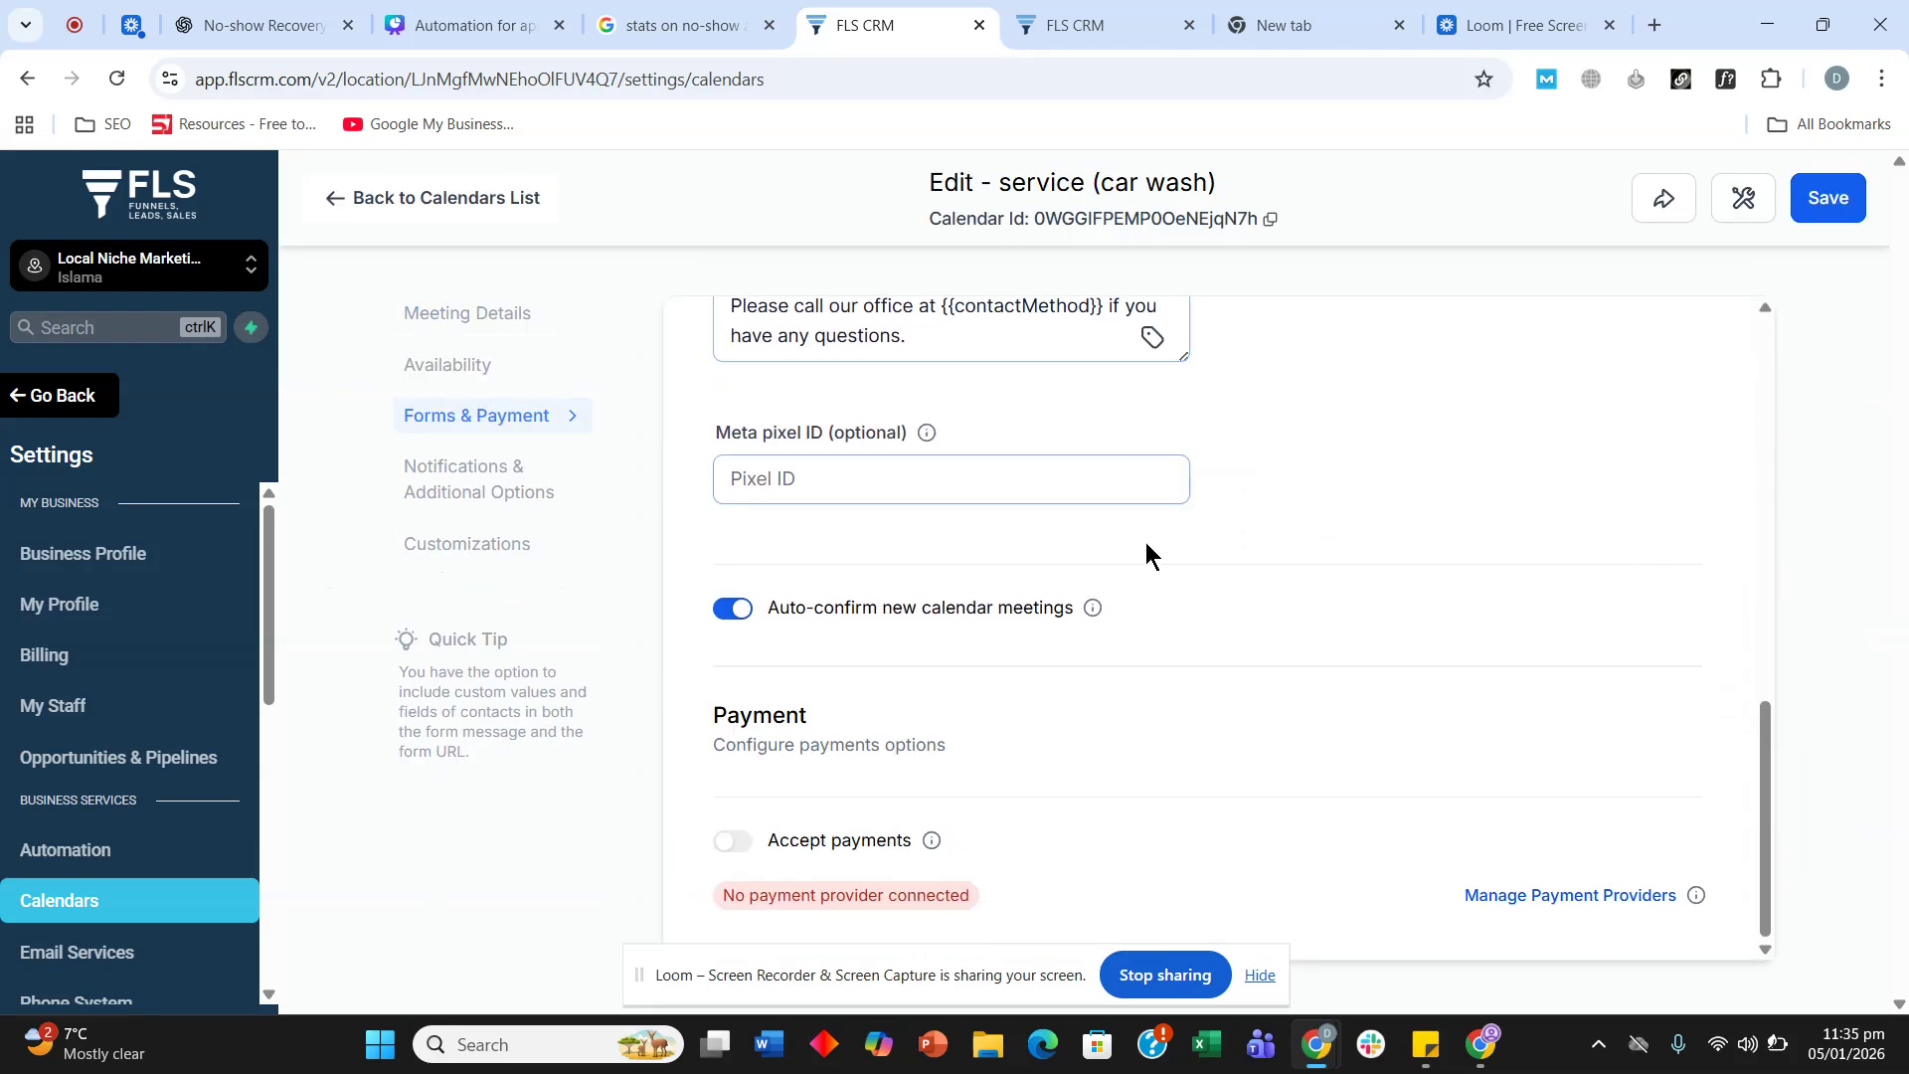